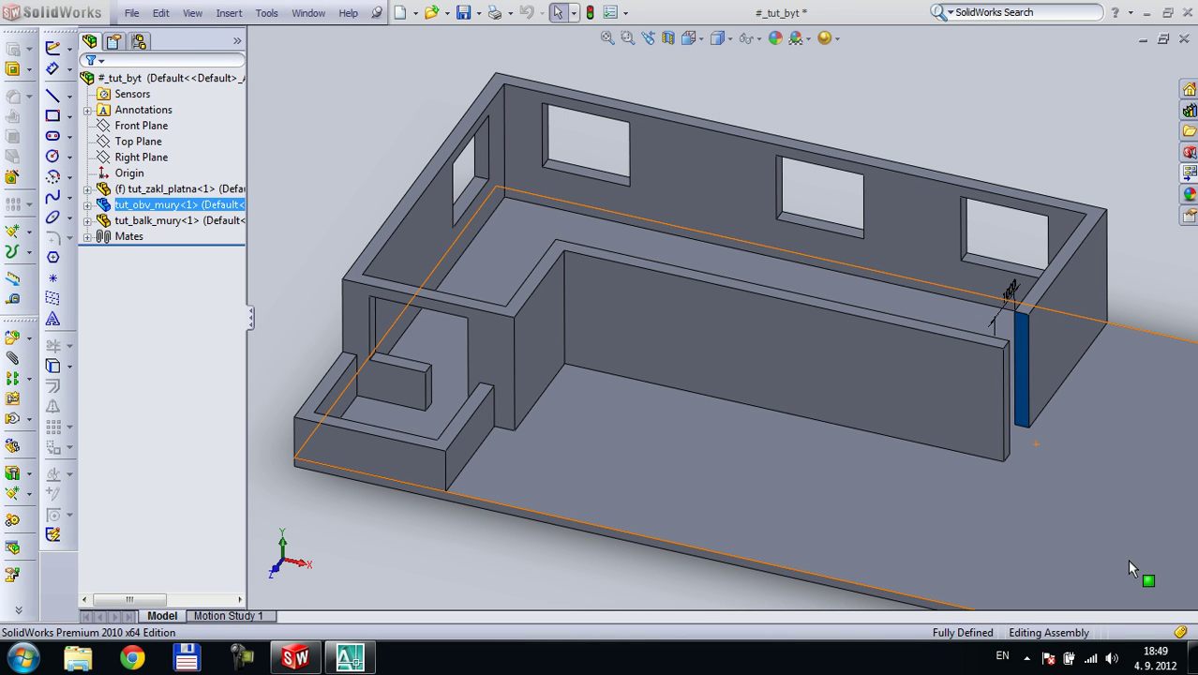
Examine the apartment's outer walls, windows and the gap at the far end of the front wall from several angles
{"action": "left_click", "coordinate": [1035, 169]}
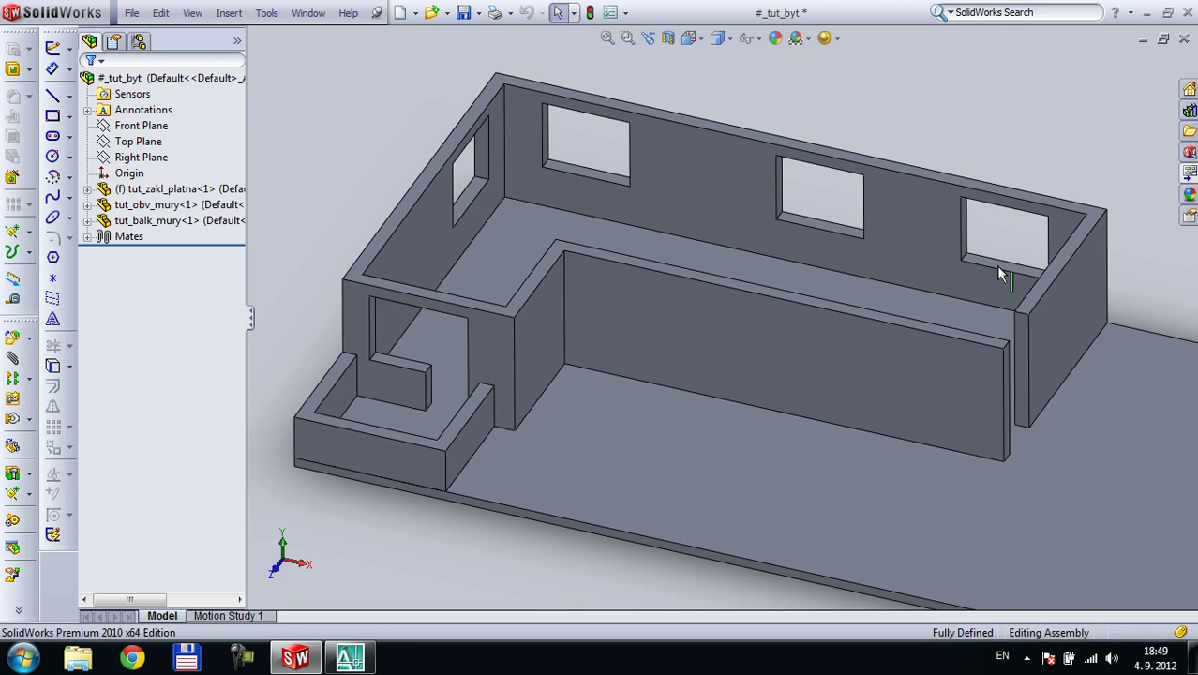
{"action": "mouse_move", "coordinate": [783, 254]}
{"action": "middle_mouse_down"}
{"action": "mouse_move", "coordinate": [621, 139]}
{"action": "mouse_move", "coordinate": [778, 132]}
{"action": "mouse_move", "coordinate": [780, 192]}
{"action": "mouse_move", "coordinate": [886, 159]}
{"action": "middle_mouse_up"}
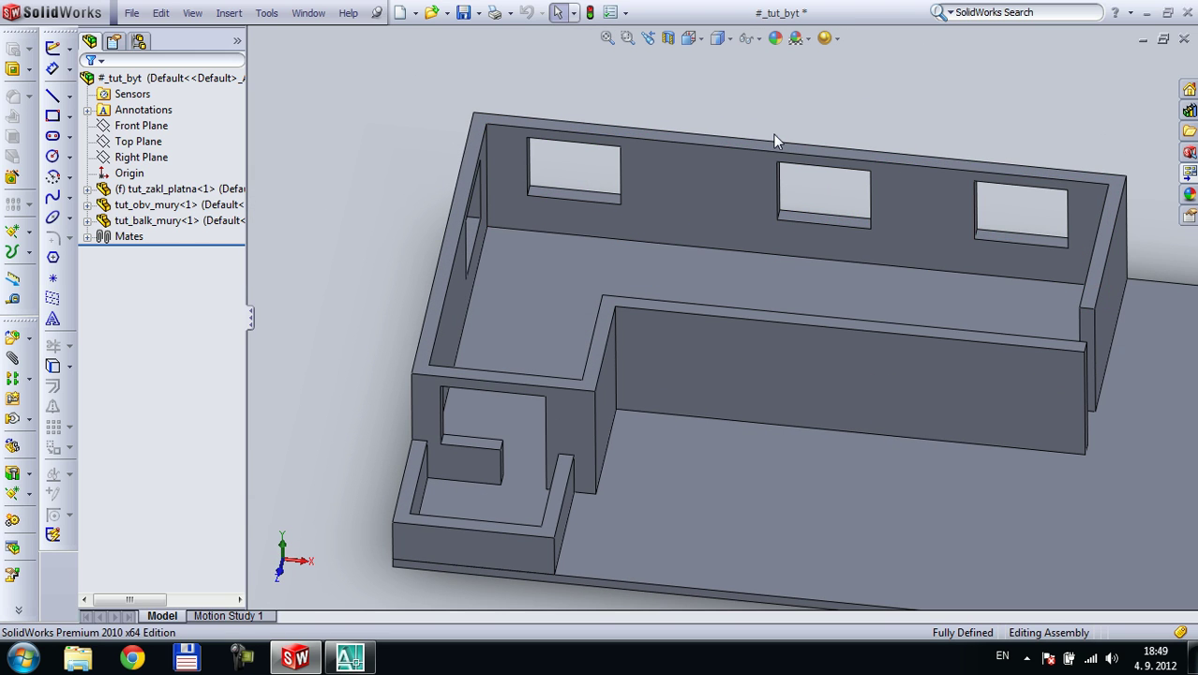
{"action": "scroll", "coordinate": [775, 135], "scroll_direction": "up", "scroll_amount": 1}
{"action": "scroll", "coordinate": [869, 169], "scroll_direction": "down", "scroll_amount": 2}
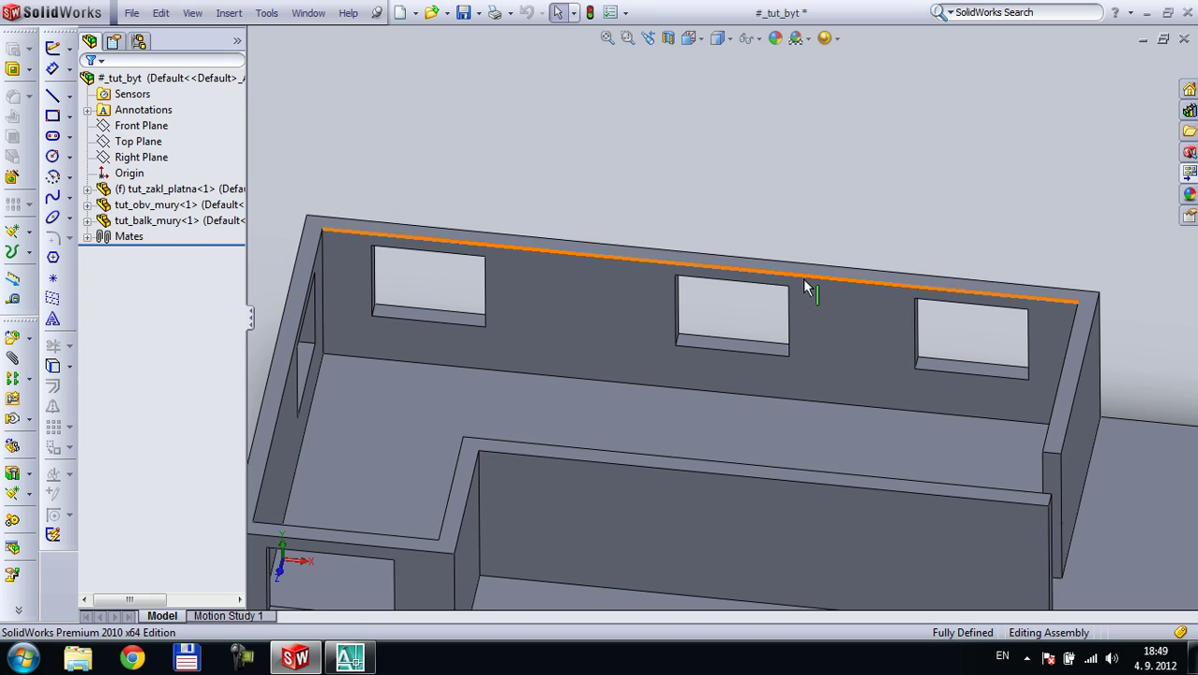
{"action": "scroll", "coordinate": [808, 272], "scroll_direction": "down", "scroll_amount": 2}
{"action": "scroll", "coordinate": [810, 281], "scroll_direction": "up", "scroll_amount": 1}
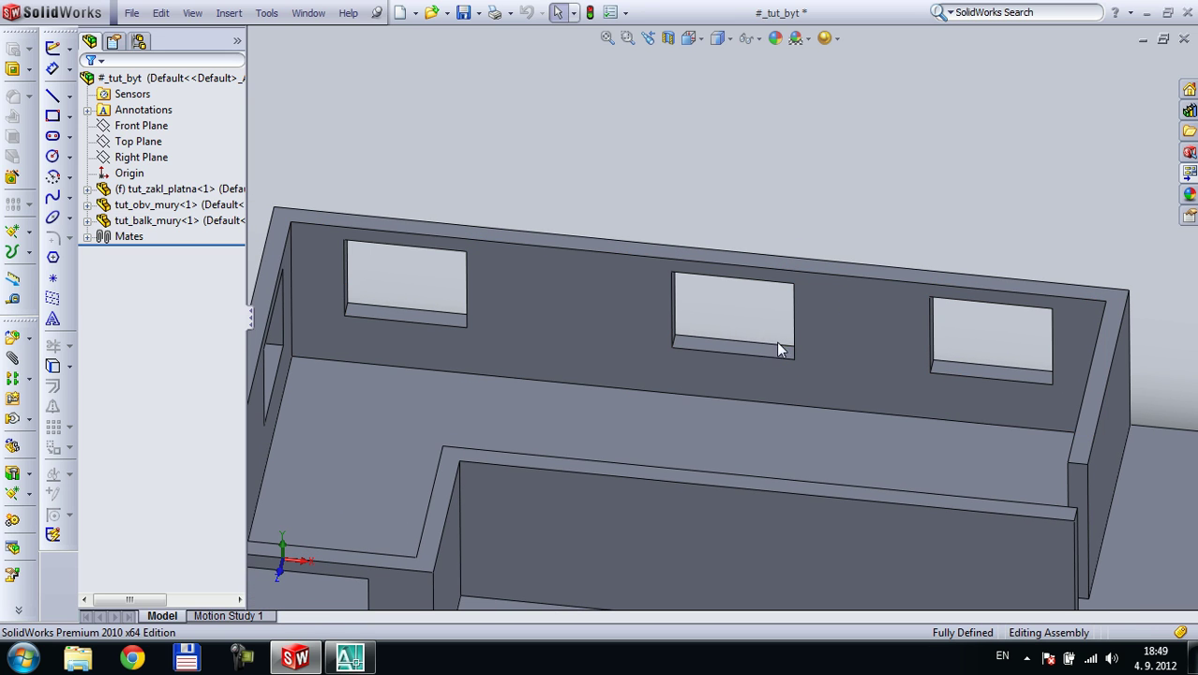
{"action": "middle_click_drag", "start_coordinate": [778, 348], "coordinate": [852, 163], "text": "ctrl"}
{"action": "middle_click_drag", "start_coordinate": [917, 139], "coordinate": [1124, 199]}
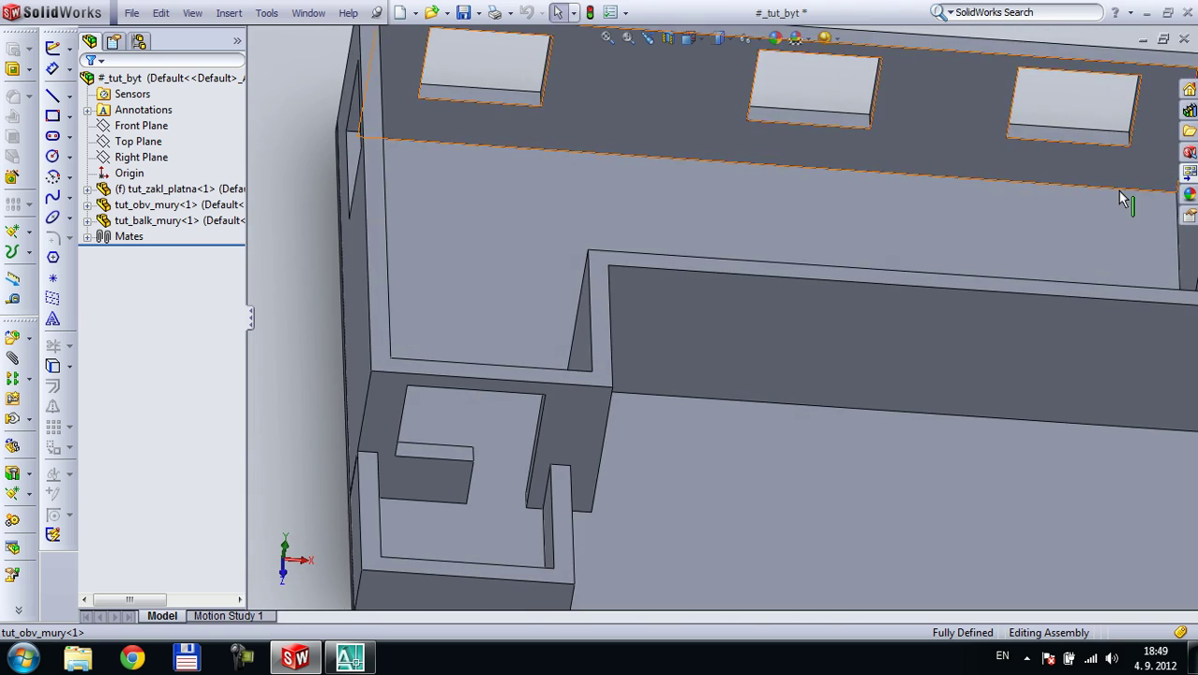
{"action": "middle_click_drag", "start_coordinate": [982, 238], "coordinate": [703, 302], "text": "ctrl"}
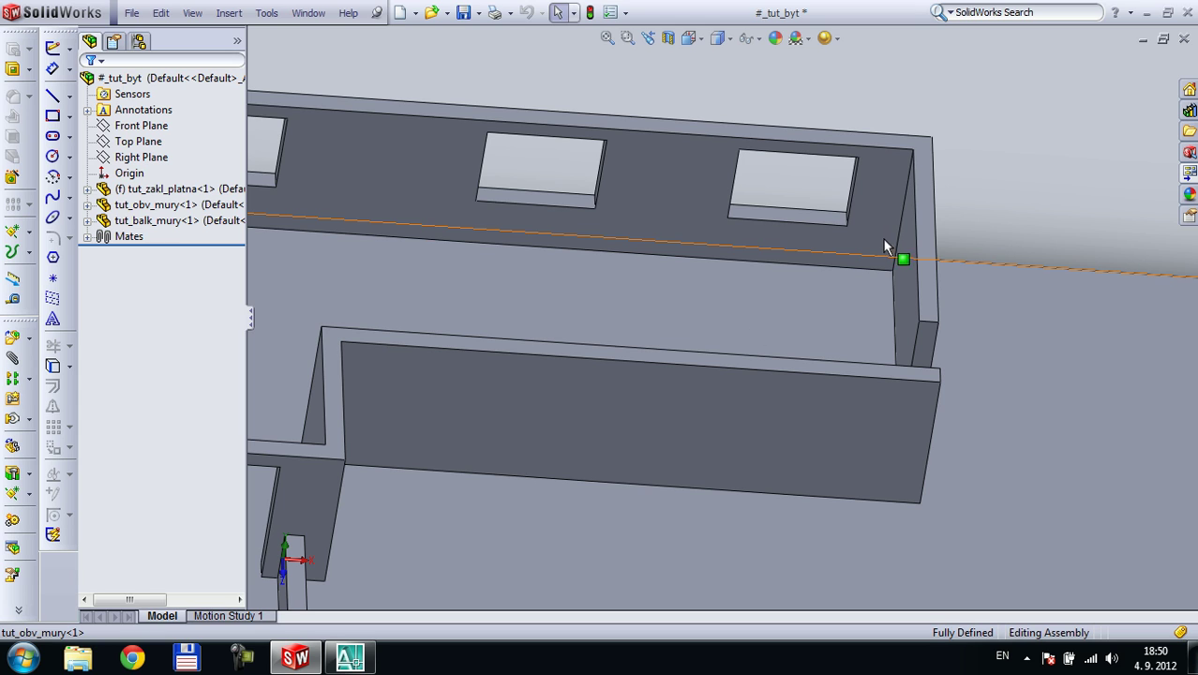
Set the width of the opening between the short end wall and the long front wall to 1175 mm and rebuild the assembly
{"action": "left_click", "coordinate": [932, 339]}
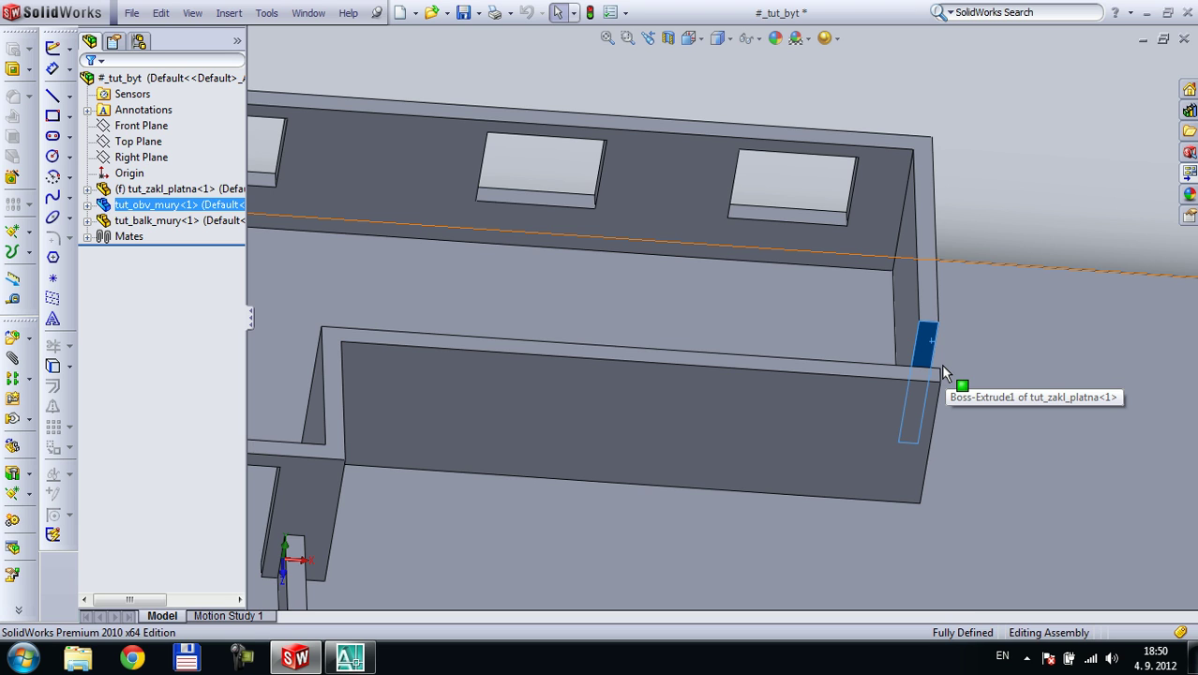
{"action": "middle_click_drag", "start_coordinate": [939, 364], "coordinate": [921, 302]}
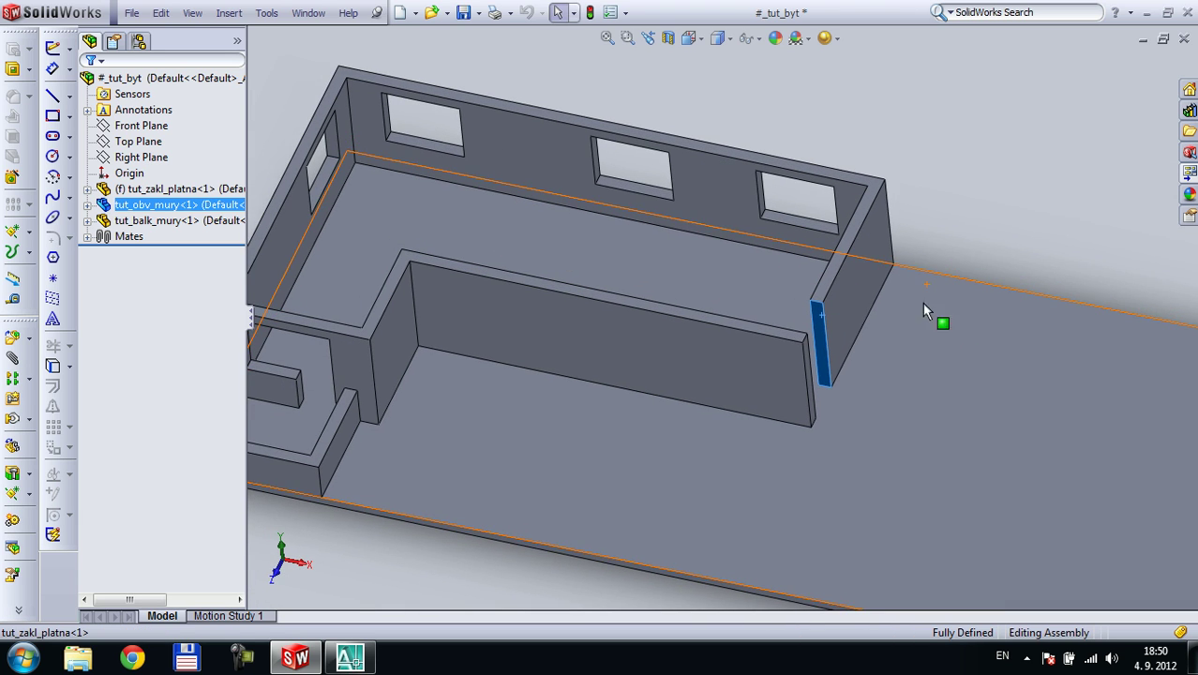
{"action": "scroll", "coordinate": [845, 328], "scroll_direction": "down", "scroll_amount": 5}
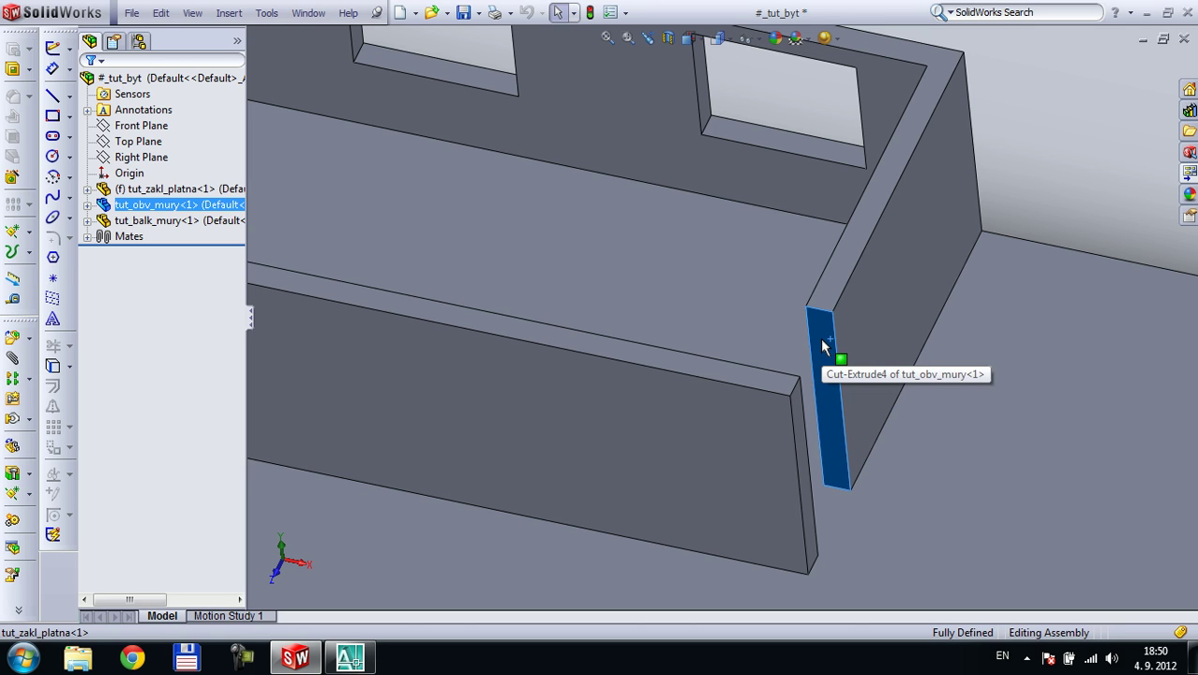
{"action": "left_click", "coordinate": [1016, 288]}
{"action": "left_click", "coordinate": [967, 107]}
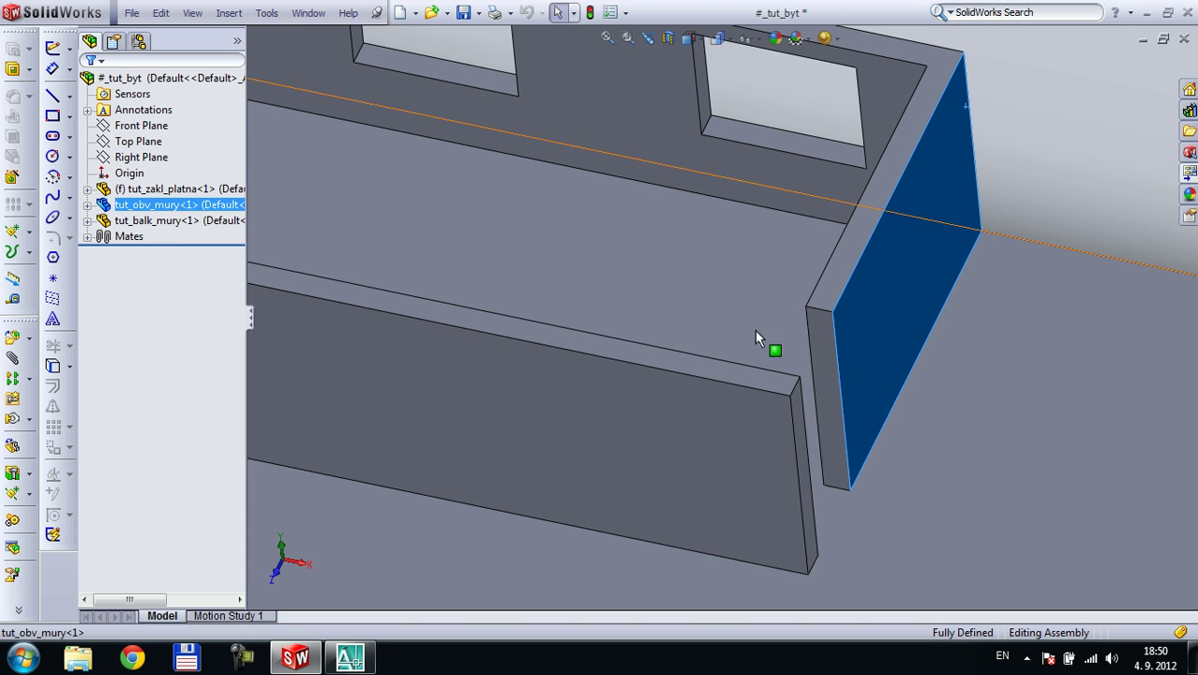
{"action": "left_click", "coordinate": [820, 347]}
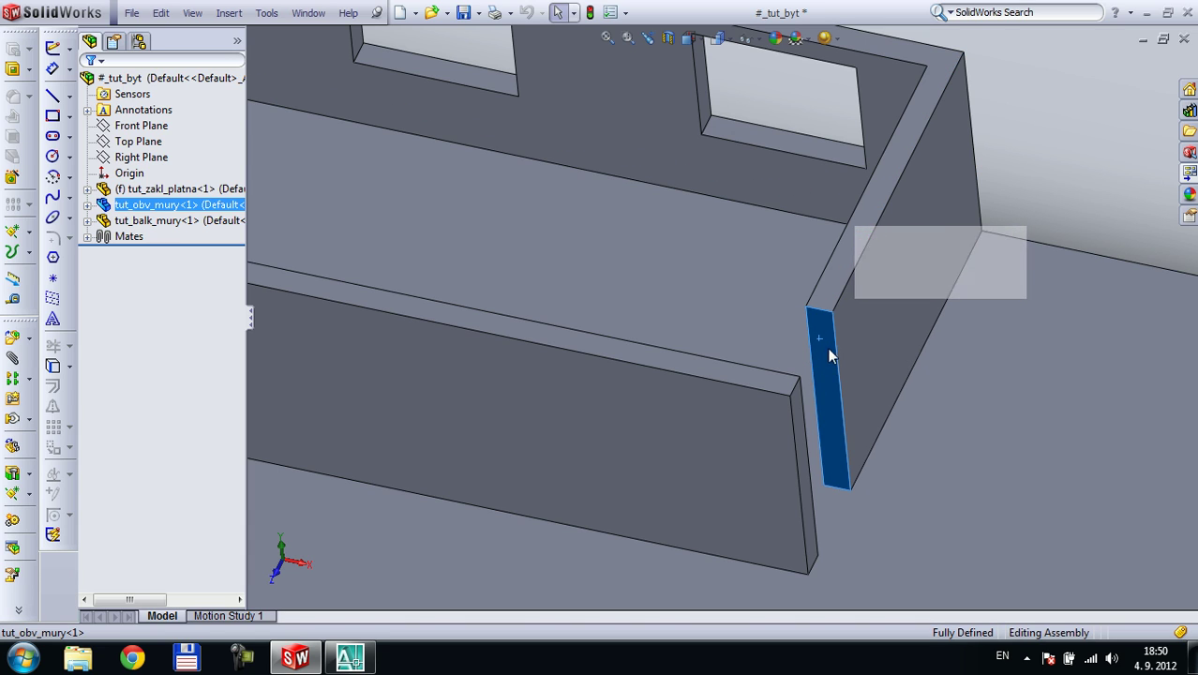
{"action": "double_click", "coordinate": [826, 366]}
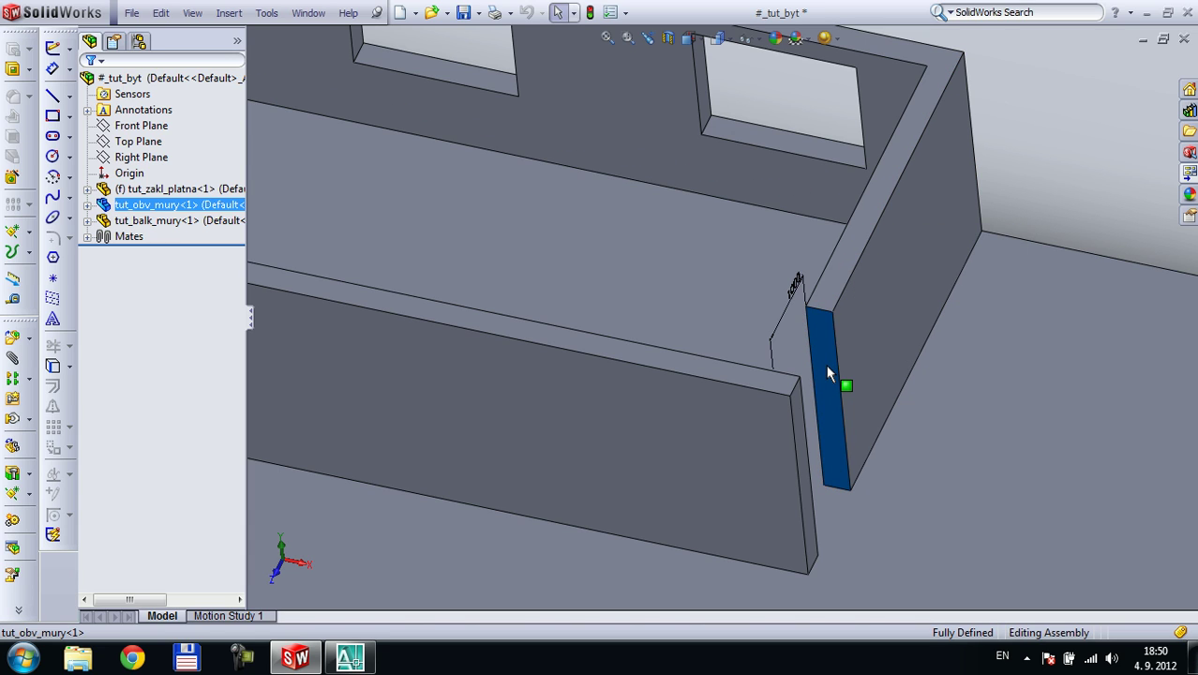
{"action": "middle_click_drag", "start_coordinate": [826, 373], "coordinate": [681, 203]}
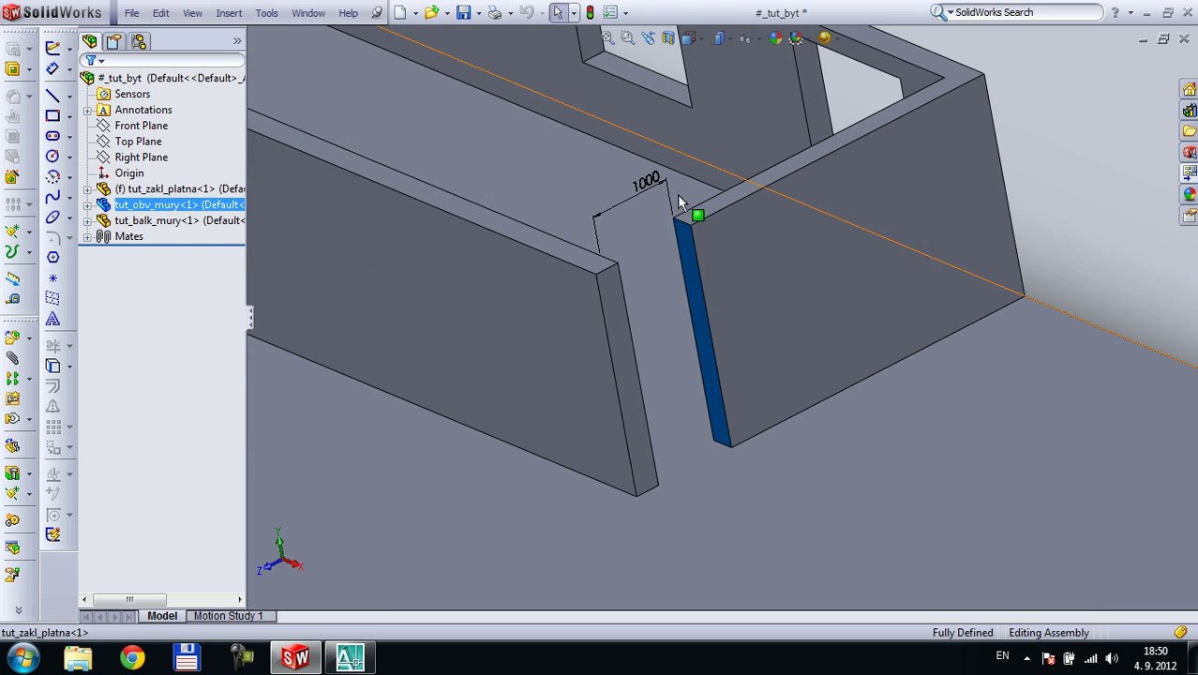
{"action": "left_click", "coordinate": [643, 183]}
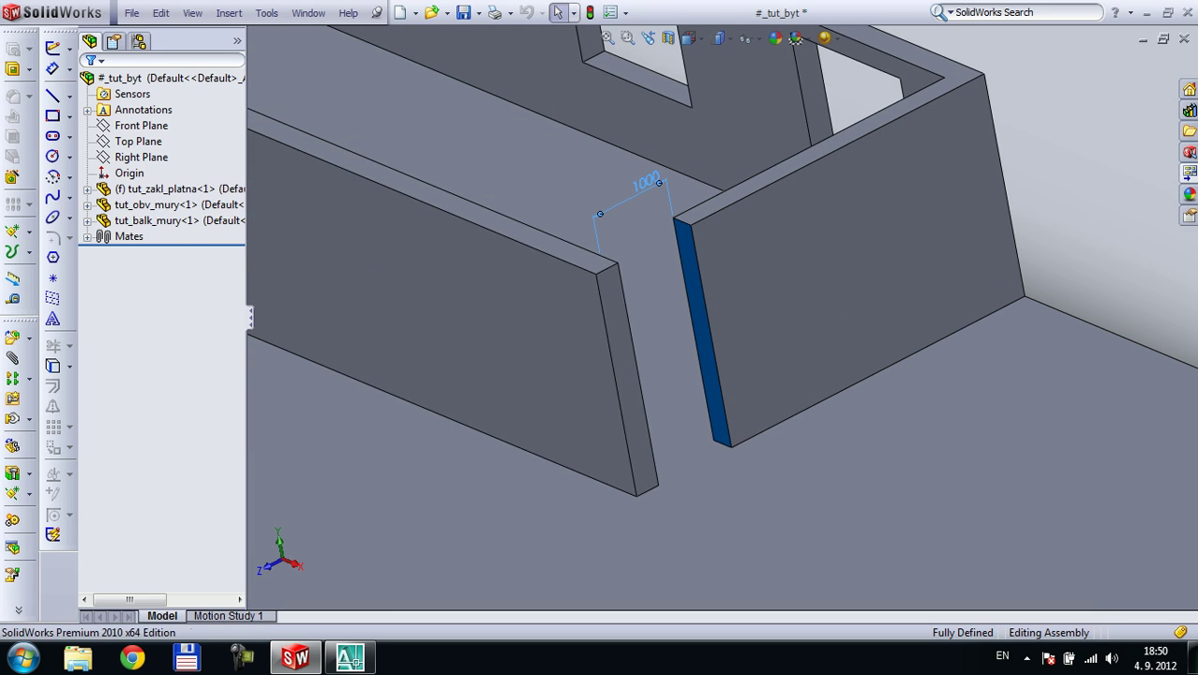
{"action": "double_click", "coordinate": [641, 182]}
{"action": "type", "text": "1175"}
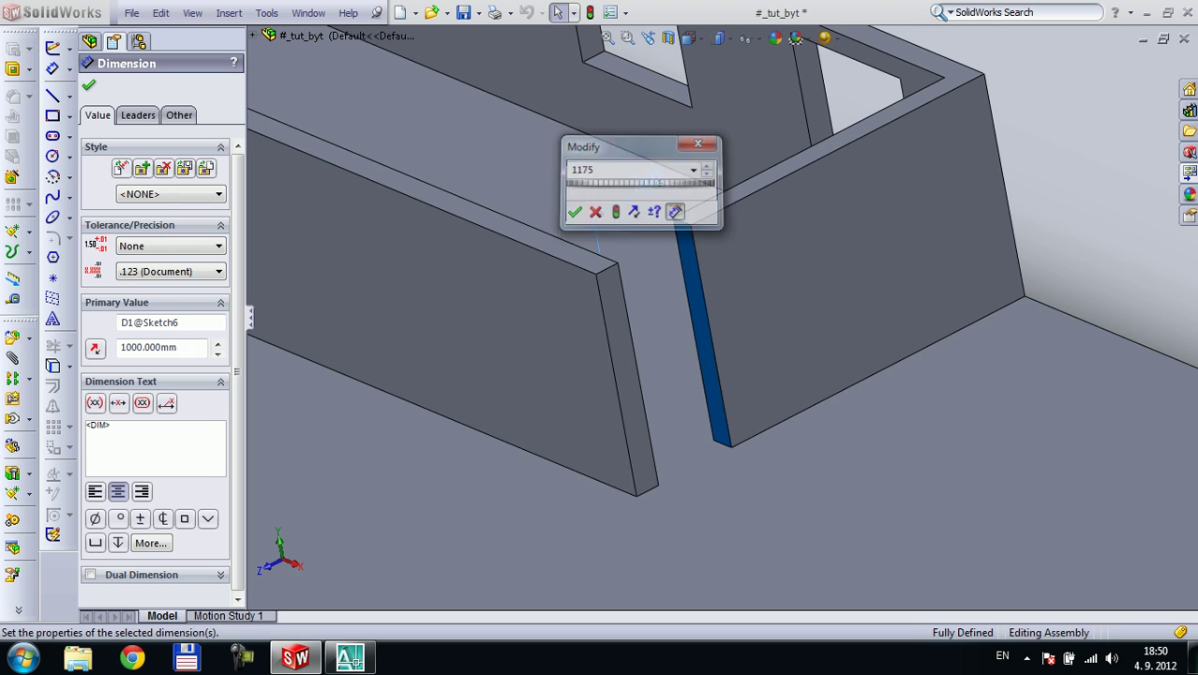
{"action": "key", "text": "Return"}
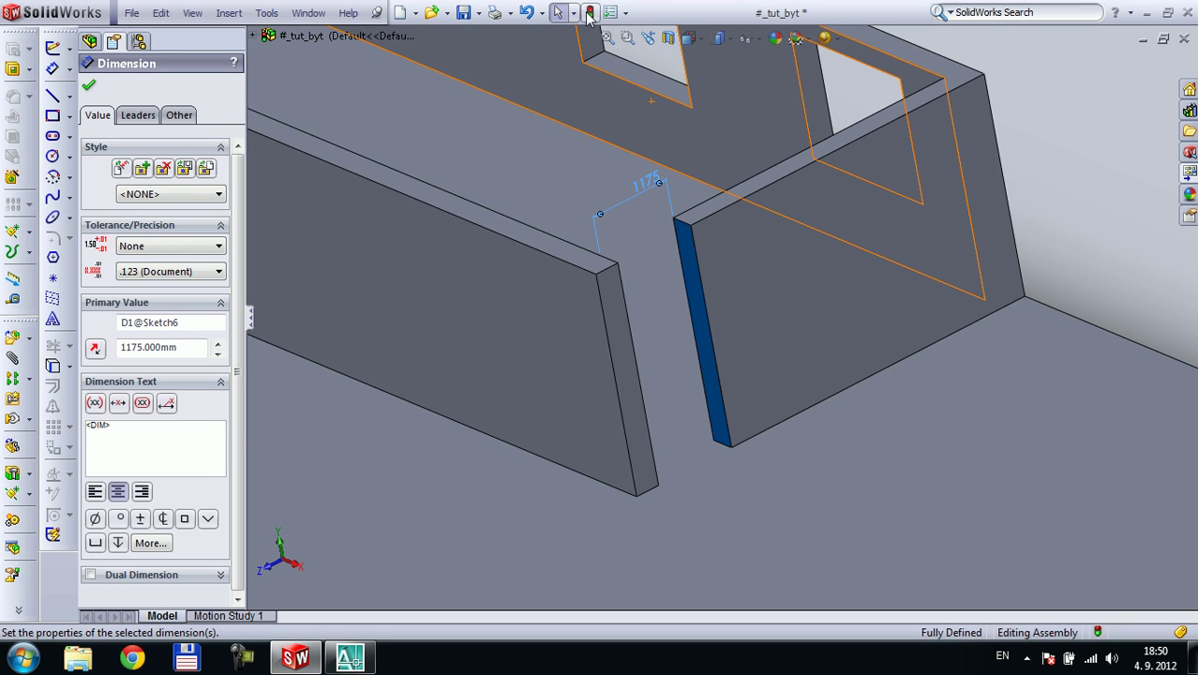
{"action": "left_click", "coordinate": [589, 13]}
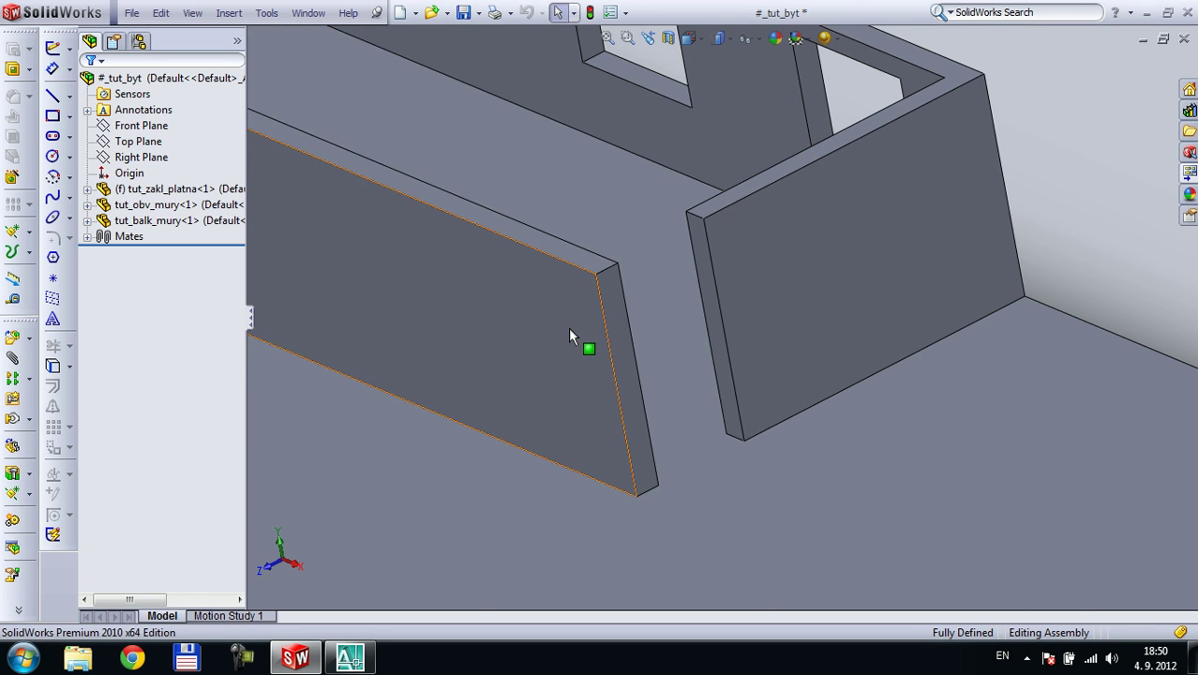
Create a new part document and start a line sketch on its Top Plane
{"action": "scroll", "coordinate": [581, 314], "scroll_direction": "up", "scroll_amount": 3}
{"action": "middle_click_drag", "start_coordinate": [592, 306], "coordinate": [673, 308]}
{"action": "scroll", "coordinate": [598, 260], "scroll_direction": "up", "scroll_amount": 2}
{"action": "scroll", "coordinate": [598, 259], "scroll_direction": "down", "scroll_amount": 2}
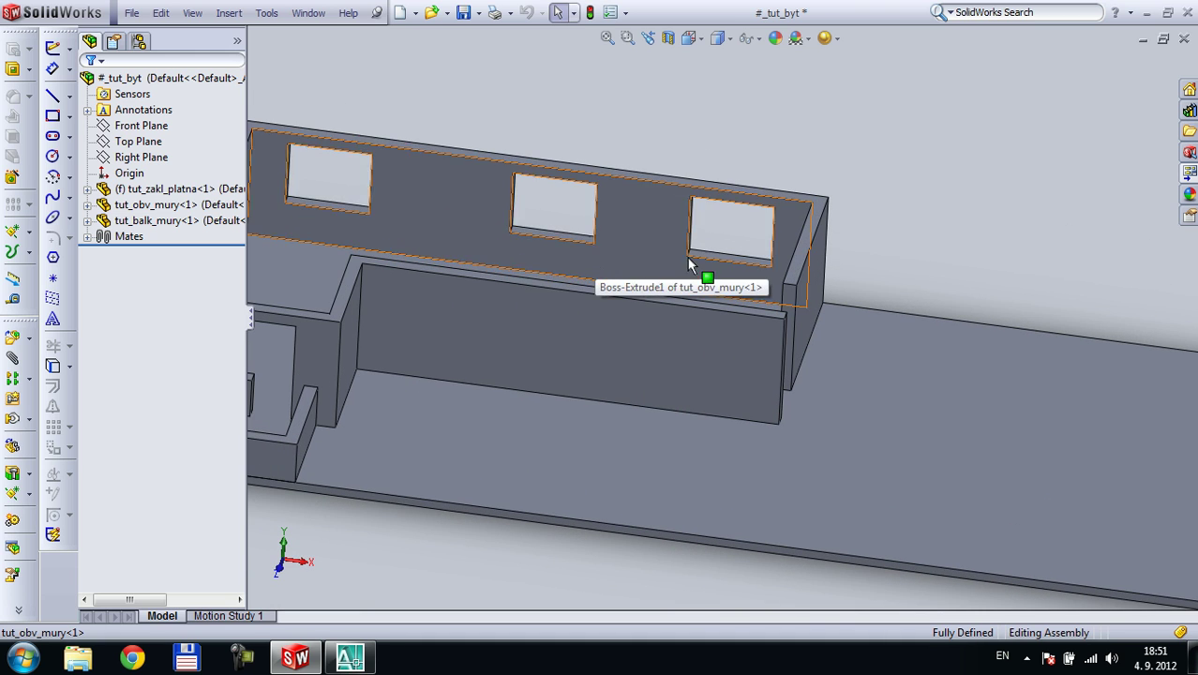
{"action": "middle_click_drag", "start_coordinate": [698, 262], "coordinate": [727, 326]}
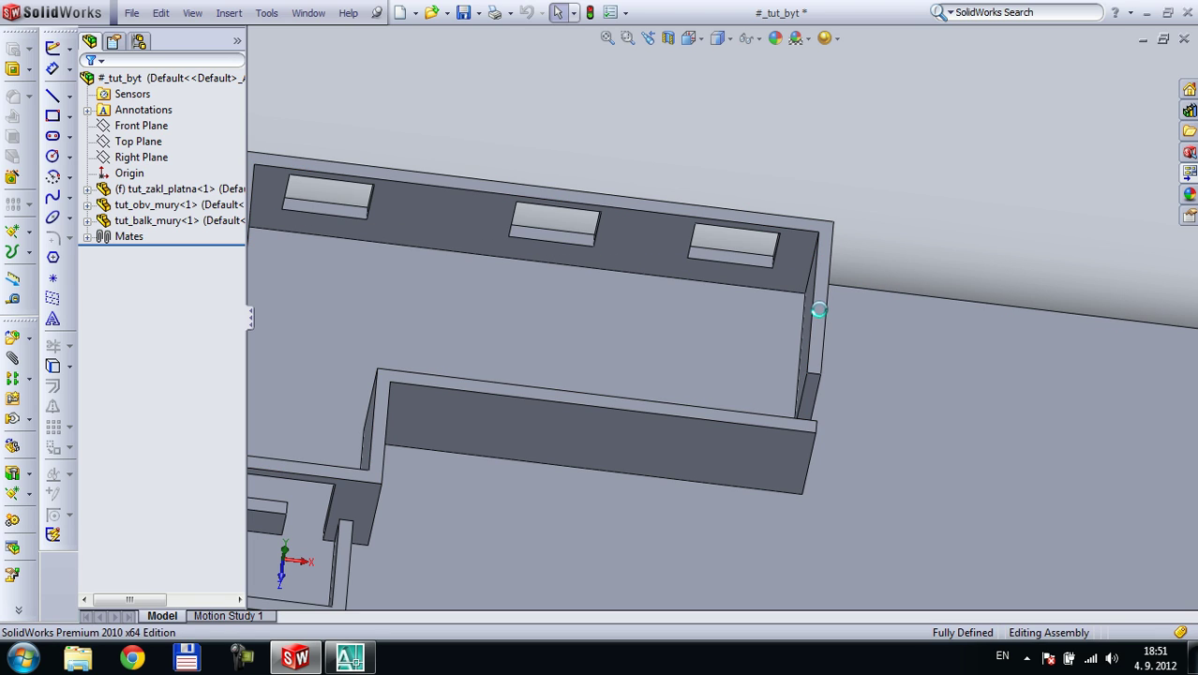
{"action": "left_click", "coordinate": [400, 12]}
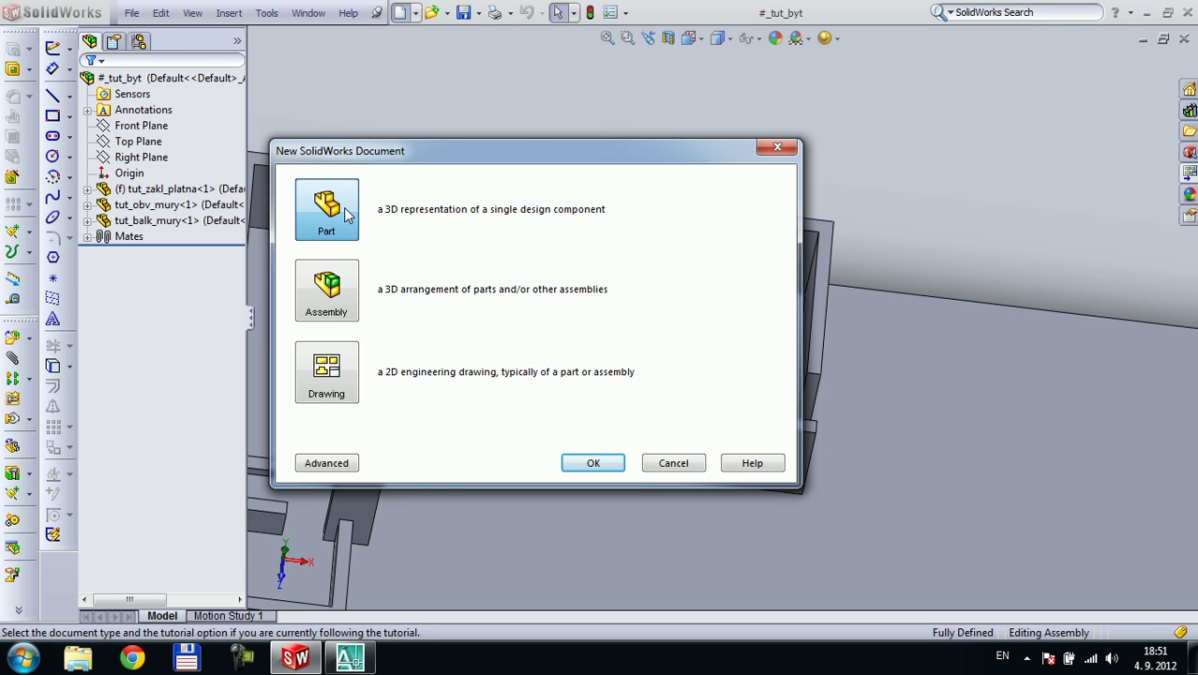
{"action": "left_click", "coordinate": [592, 463]}
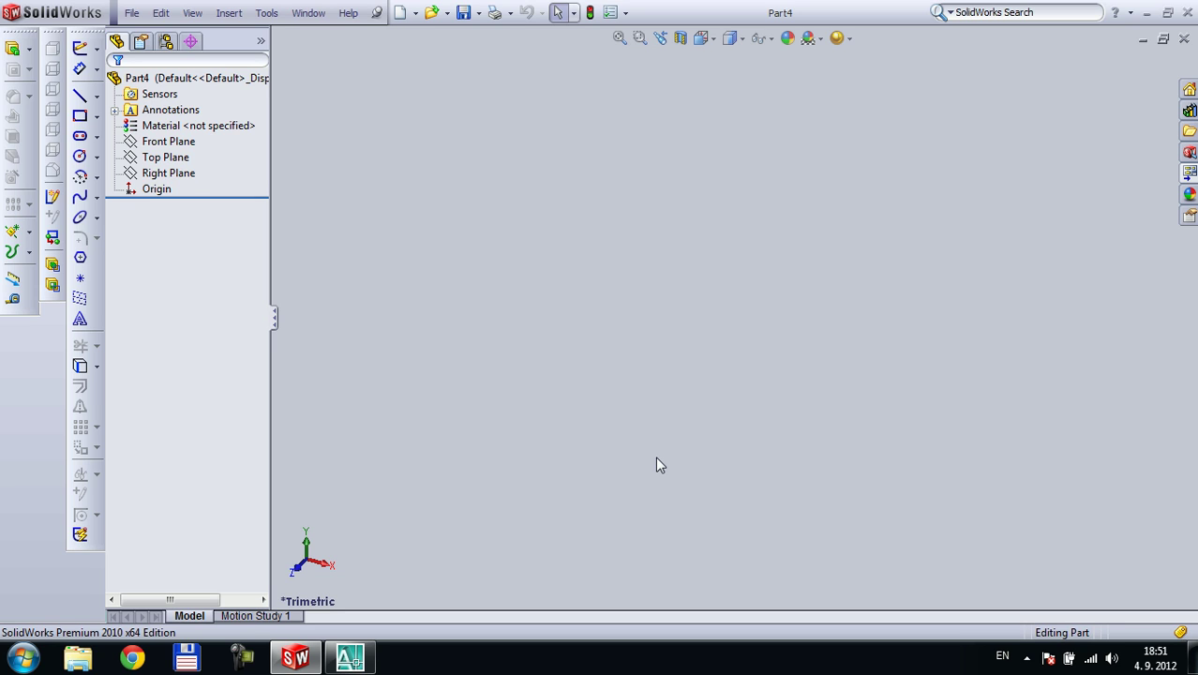
{"action": "left_click", "coordinate": [176, 161]}
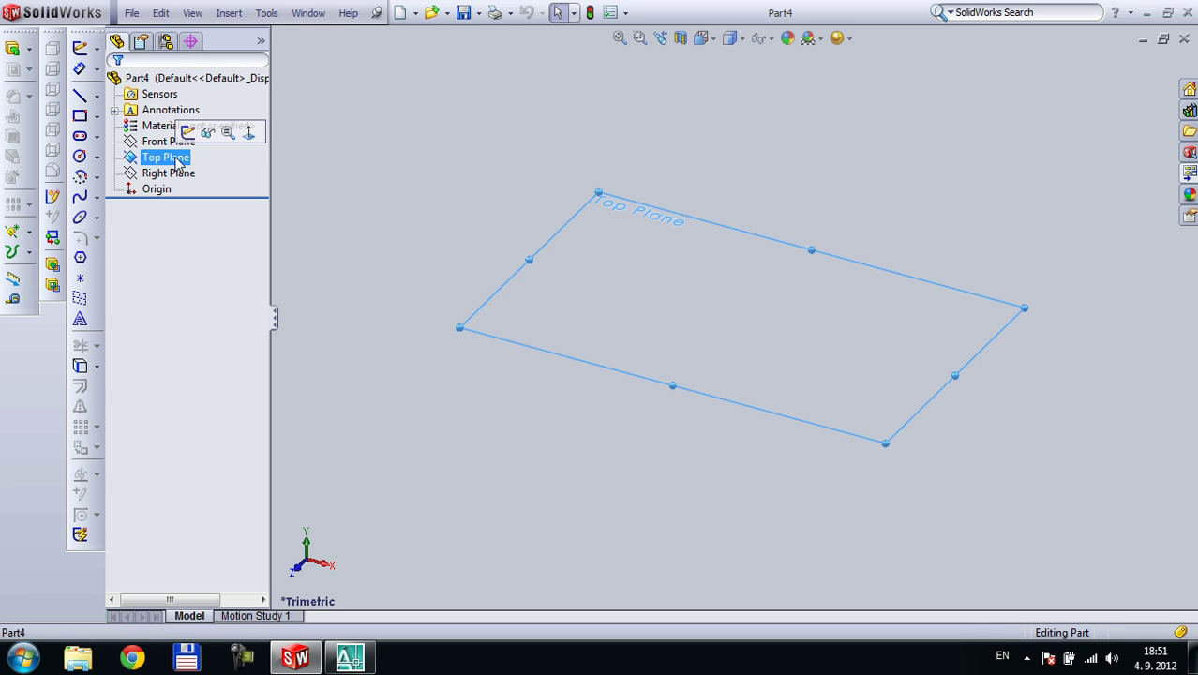
{"action": "left_click", "coordinate": [82, 99]}
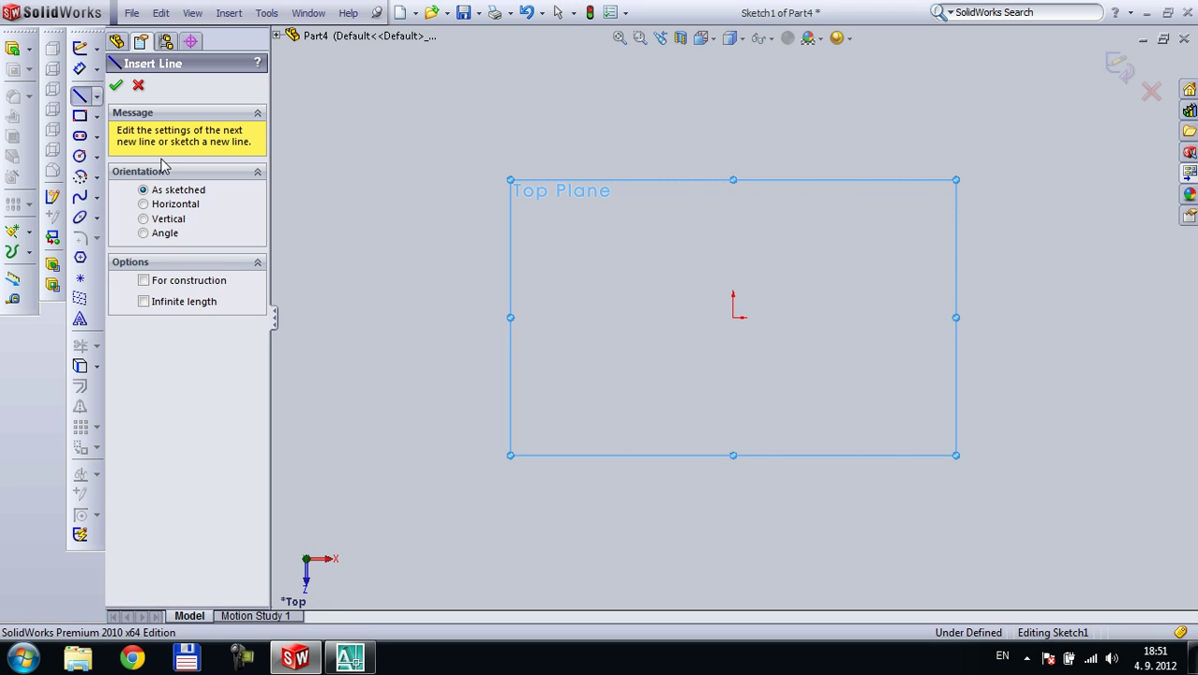
{"action": "left_click", "coordinate": [733, 319]}
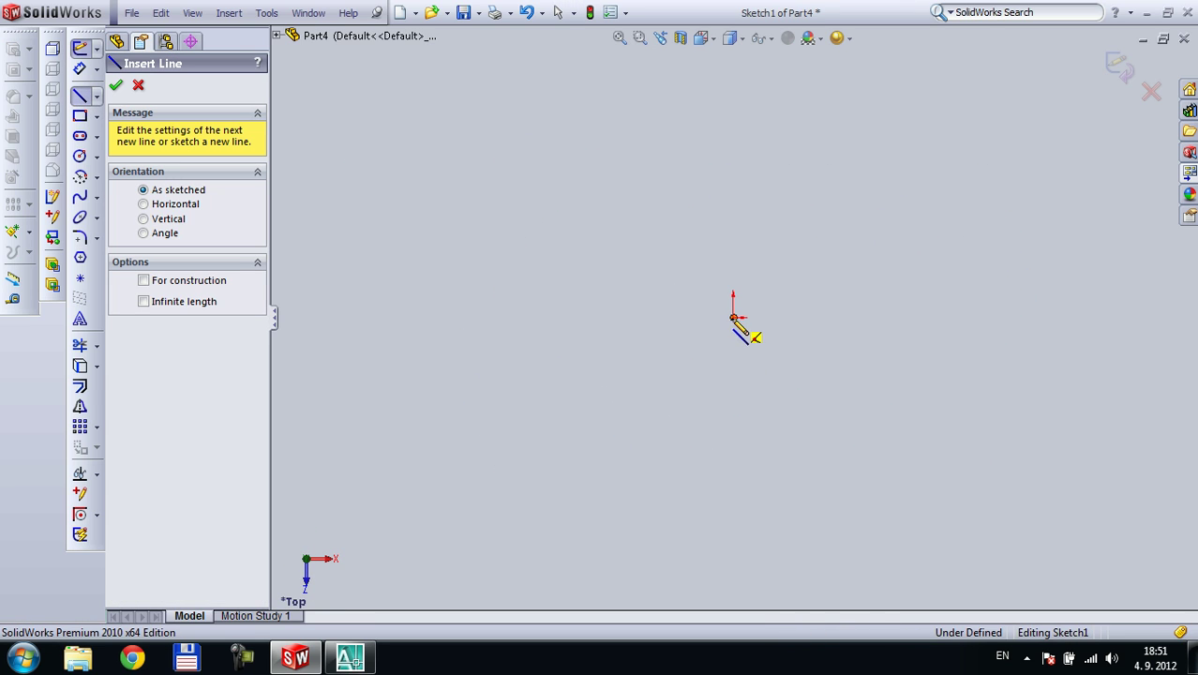
{"action": "left_click", "coordinate": [733, 541]}
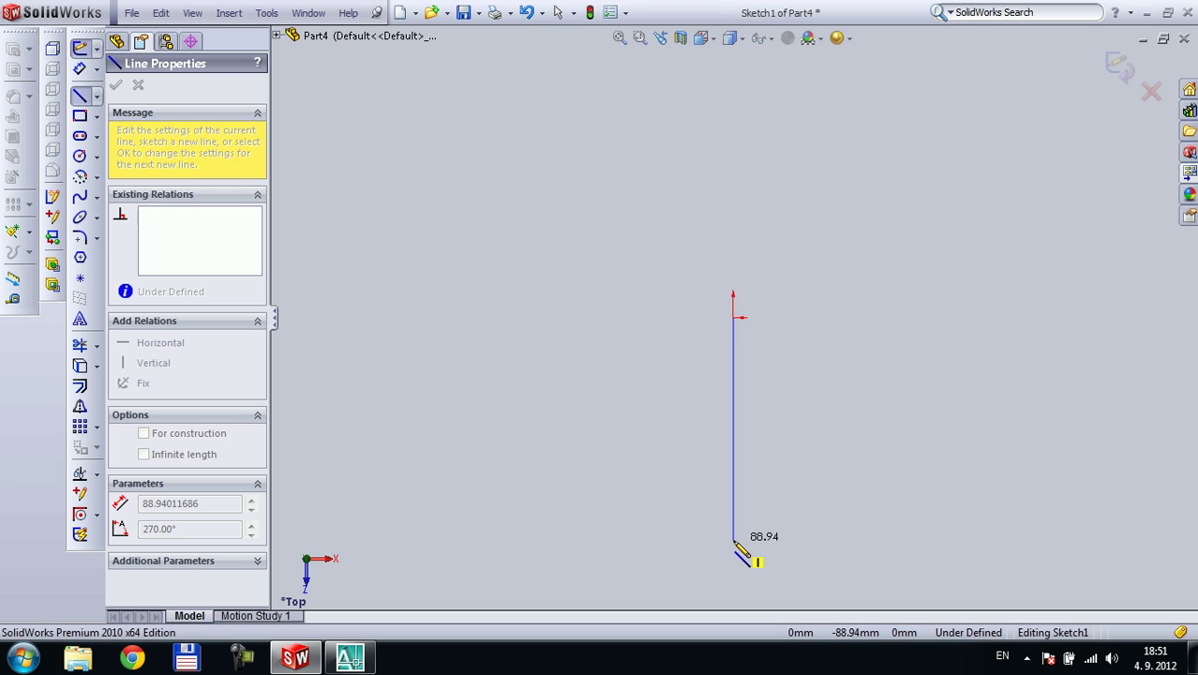
{"action": "left_click", "coordinate": [733, 485]}
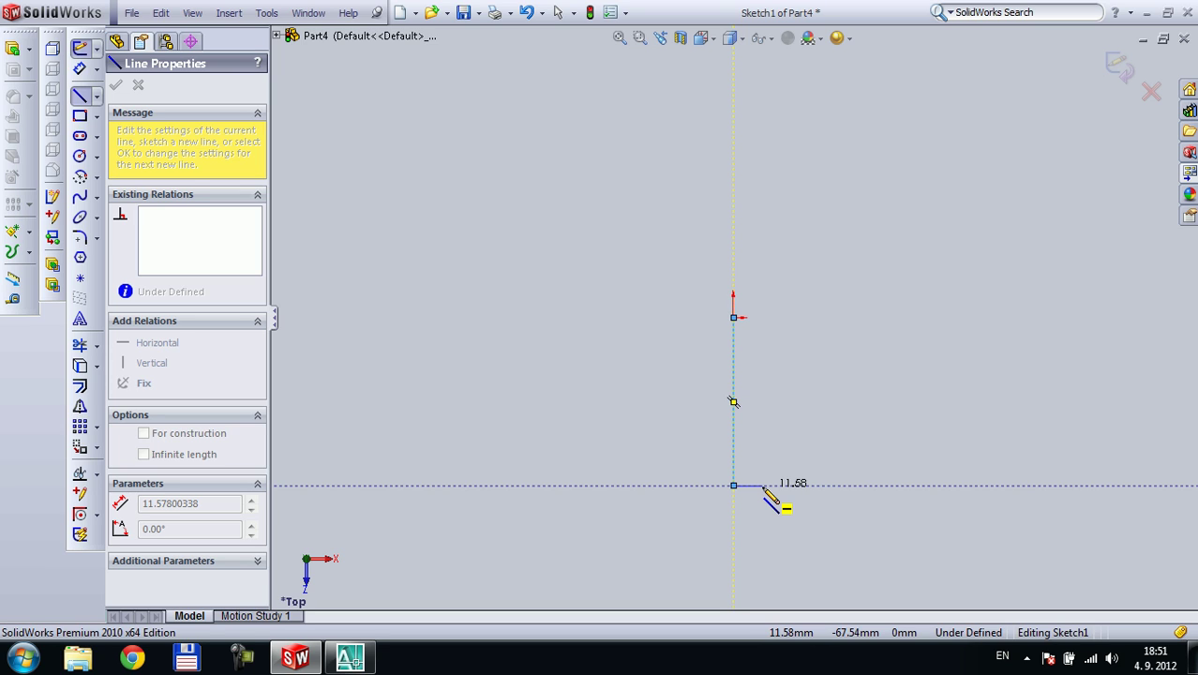
{"action": "left_click", "coordinate": [759, 484]}
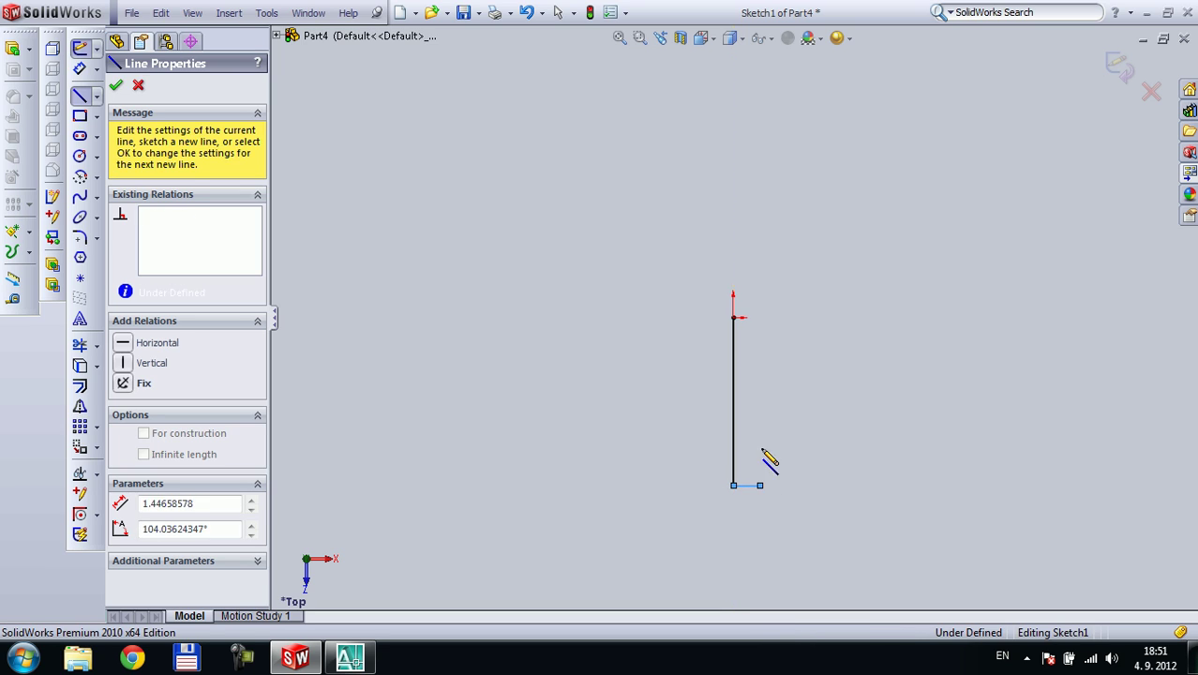
{"action": "double_click", "coordinate": [761, 321]}
{"action": "key", "text": "Escape"}
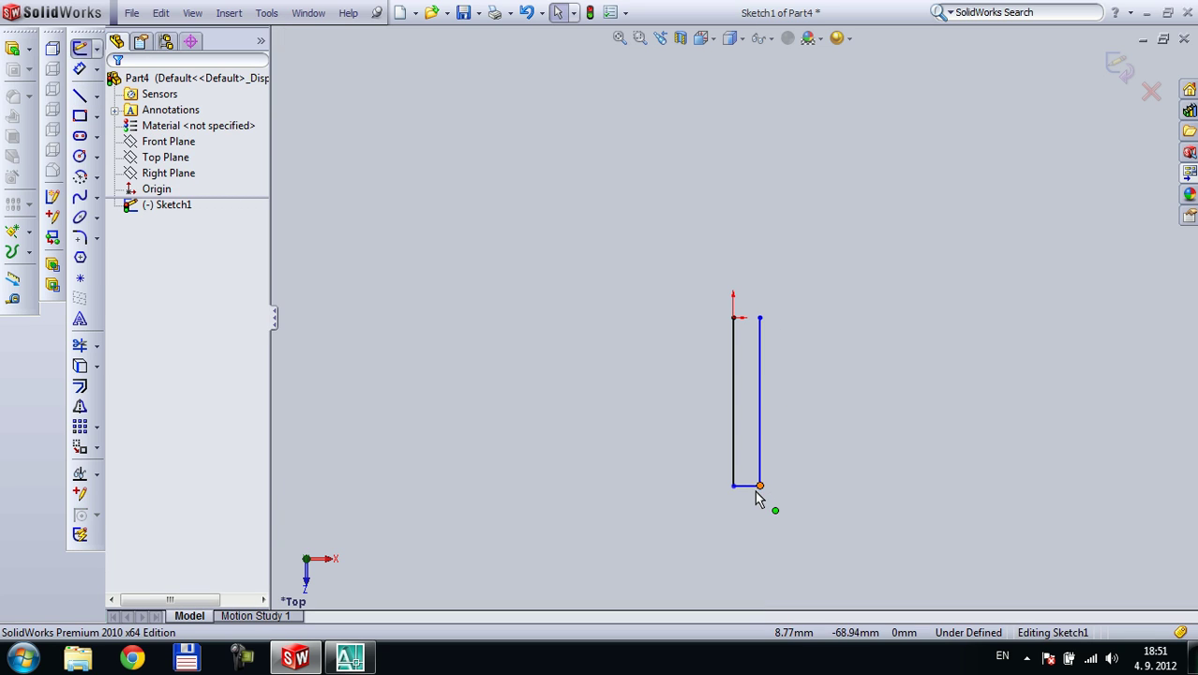
{"action": "left_click_drag", "start_coordinate": [829, 527], "coordinate": [617, 238]}
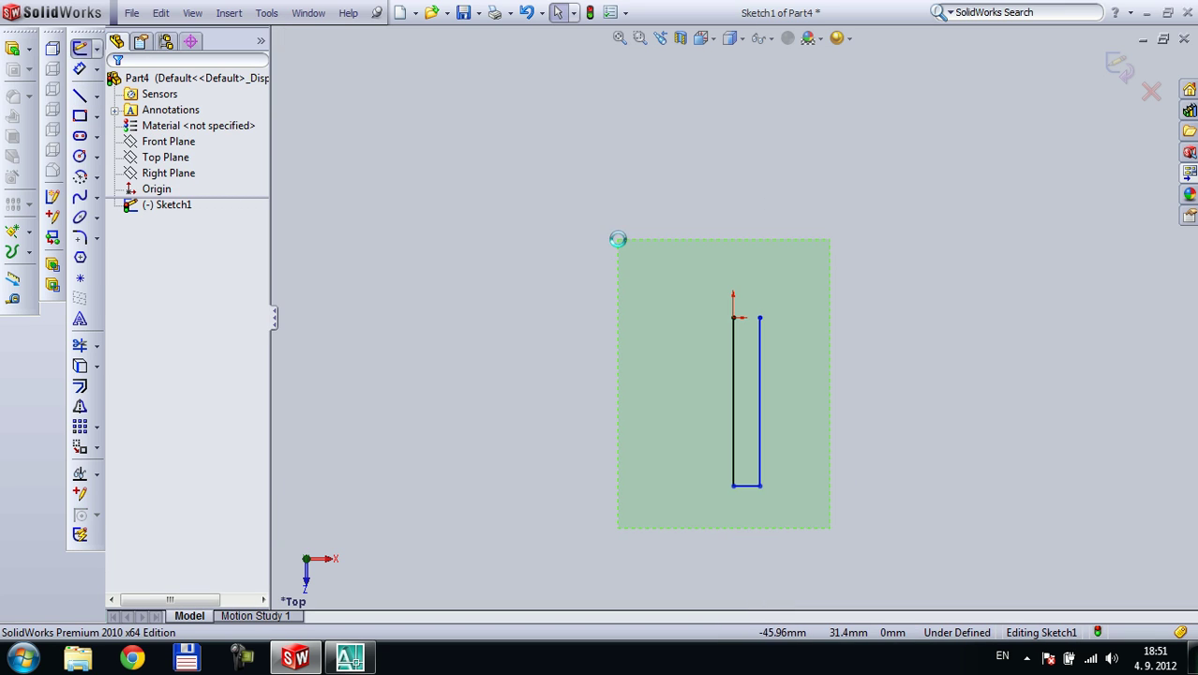
{"action": "key", "text": "Delete"}
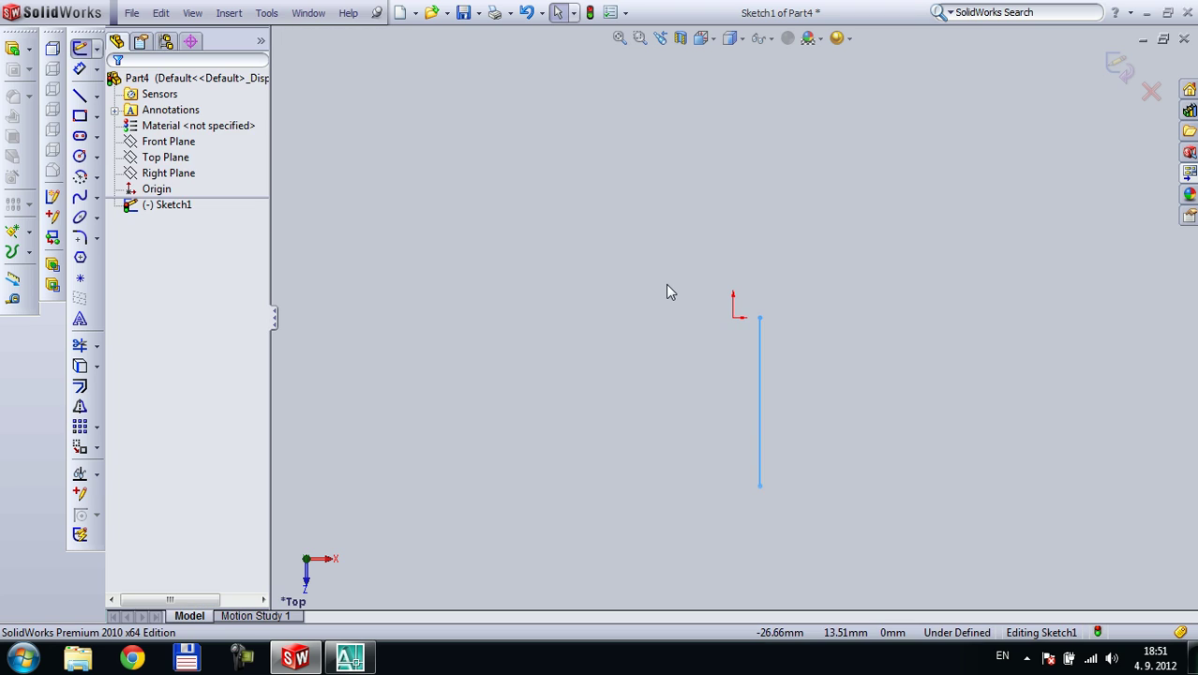
Sketch from the origin a downward leg about 1473 mm long and 256 mm wide, continuing into a horizontal wall ending about 3645 mm from the origin
{"action": "scroll", "coordinate": [701, 389], "scroll_direction": "up", "scroll_amount": 10}
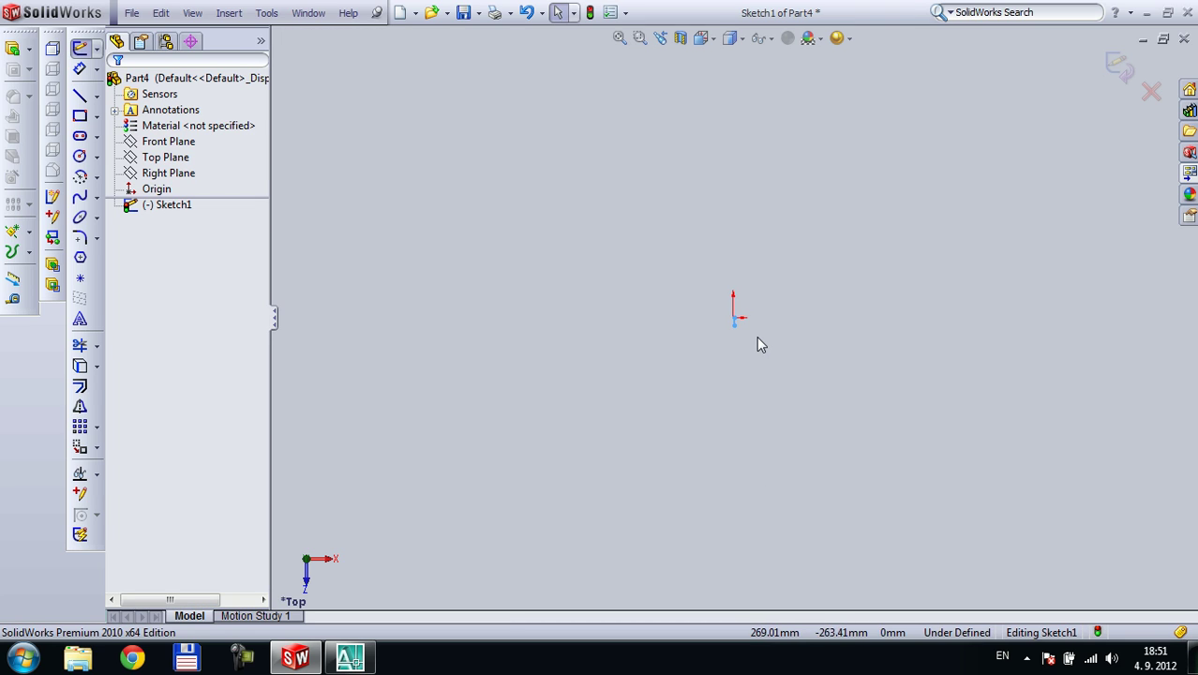
{"action": "left_click", "coordinate": [81, 97]}
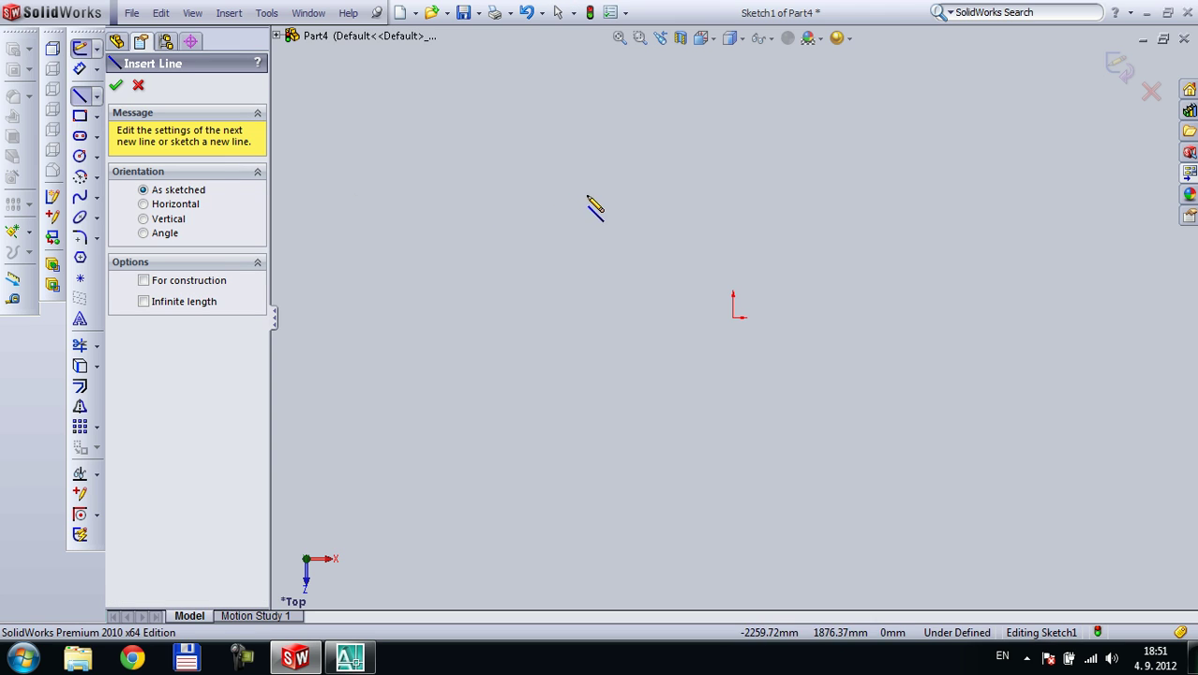
{"action": "left_click", "coordinate": [734, 320]}
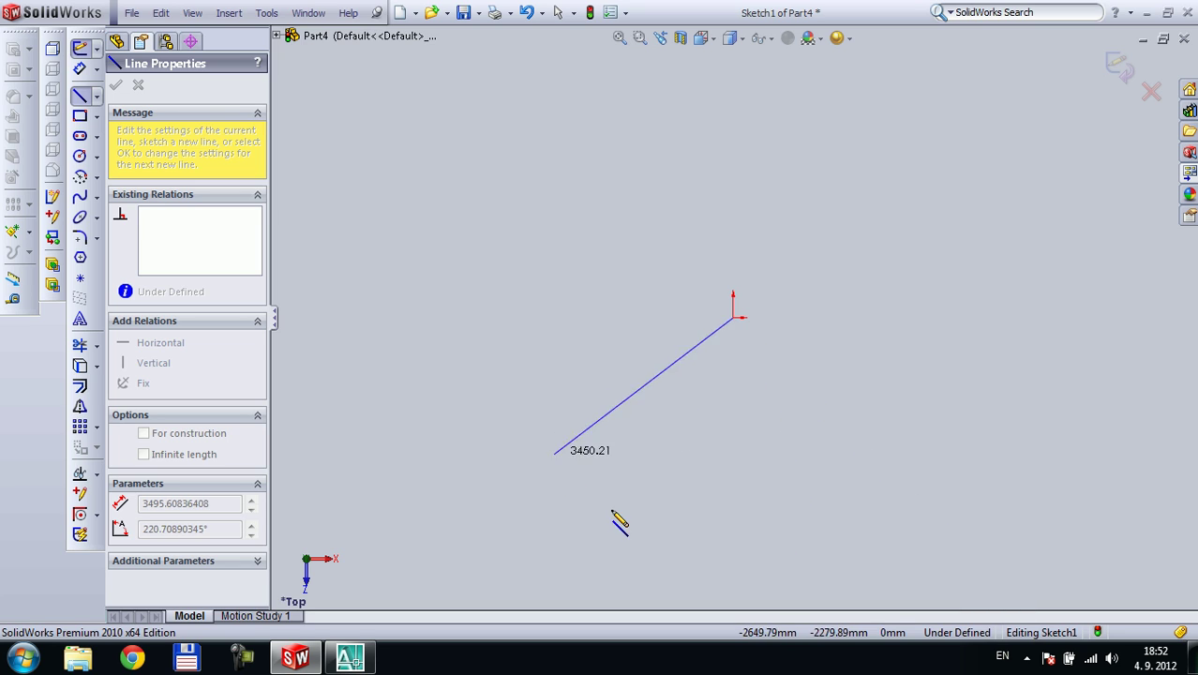
{"action": "double_click", "coordinate": [734, 414]}
{"action": "left_click", "coordinate": [733, 414]}
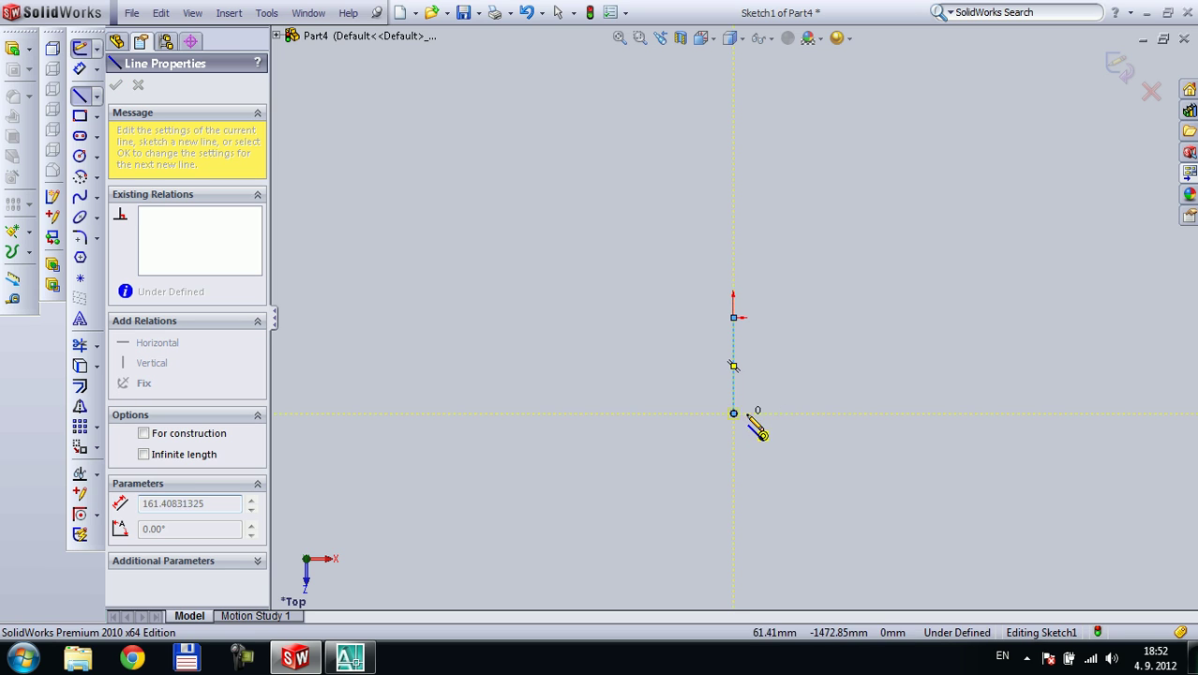
{"action": "left_click", "coordinate": [750, 414]}
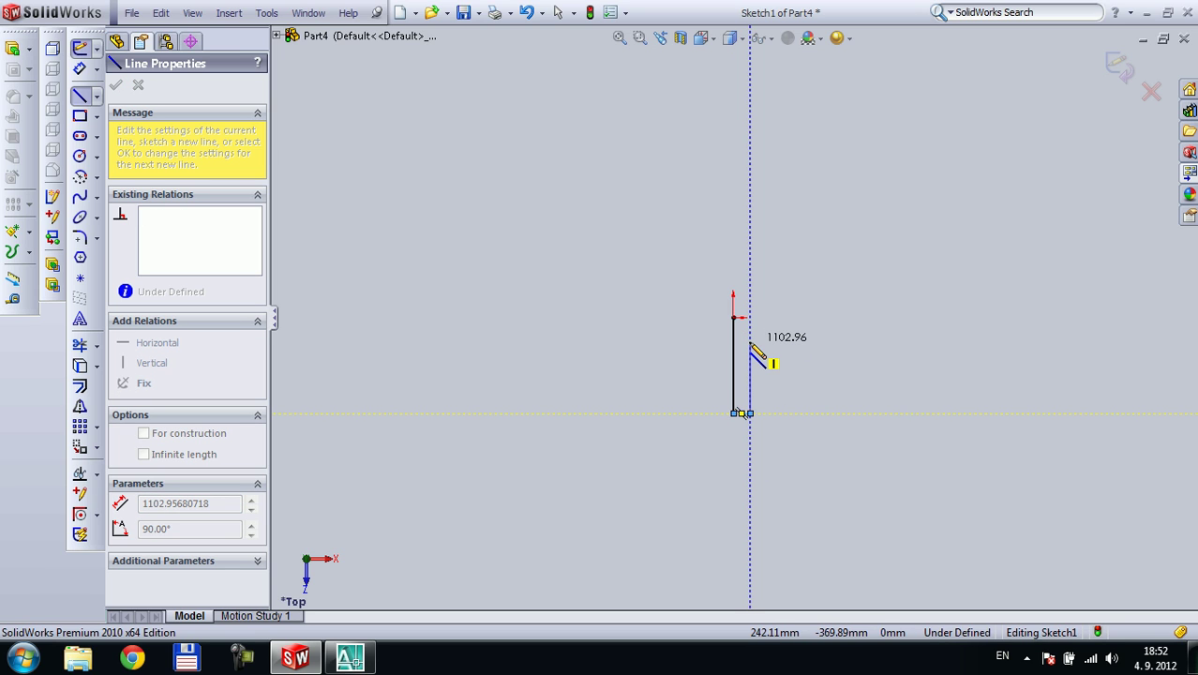
{"action": "left_click", "coordinate": [749, 341]}
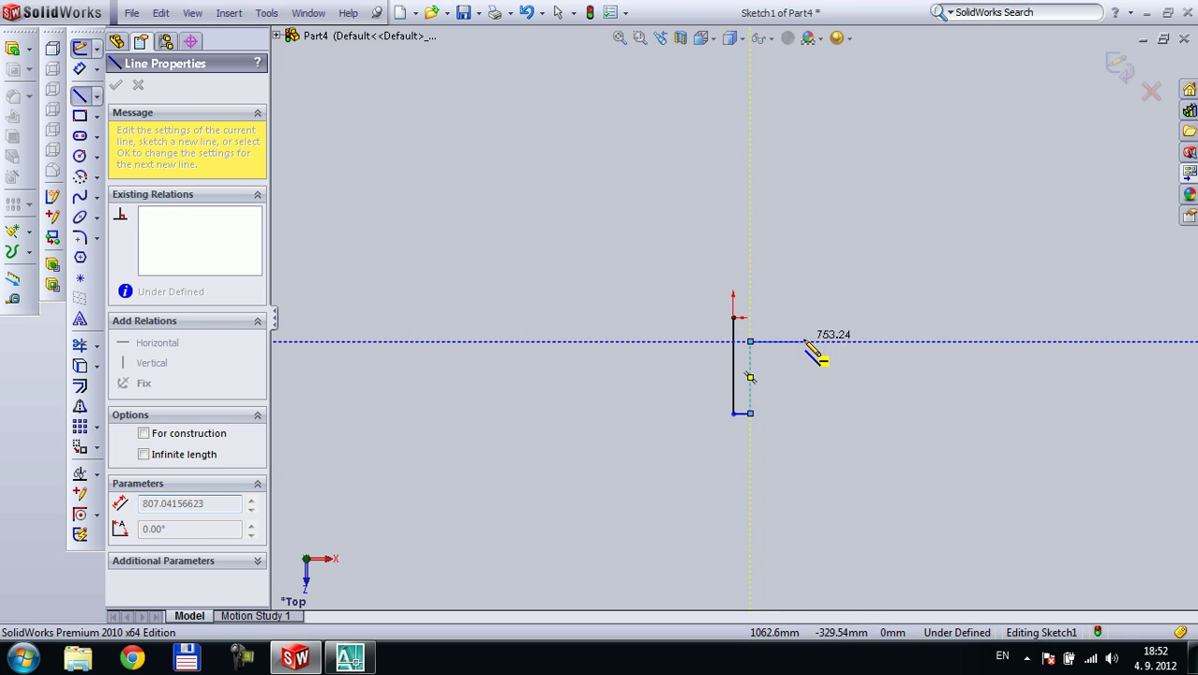
{"action": "left_click", "coordinate": [972, 341]}
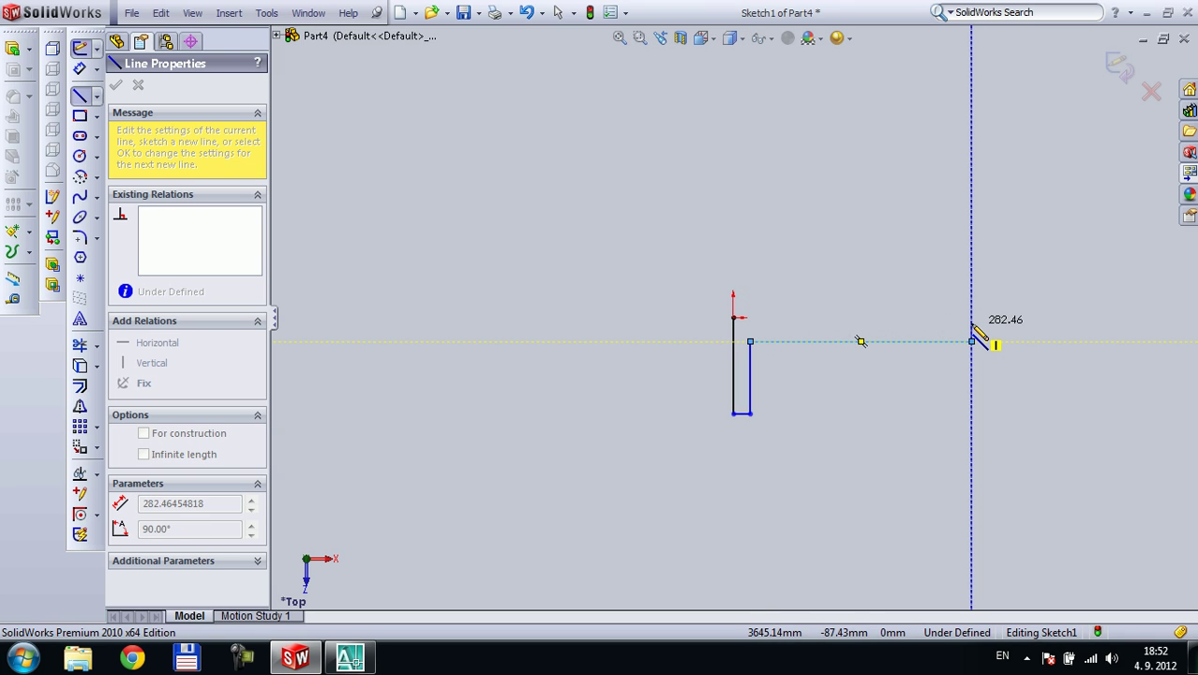
{"action": "left_click", "coordinate": [971, 317]}
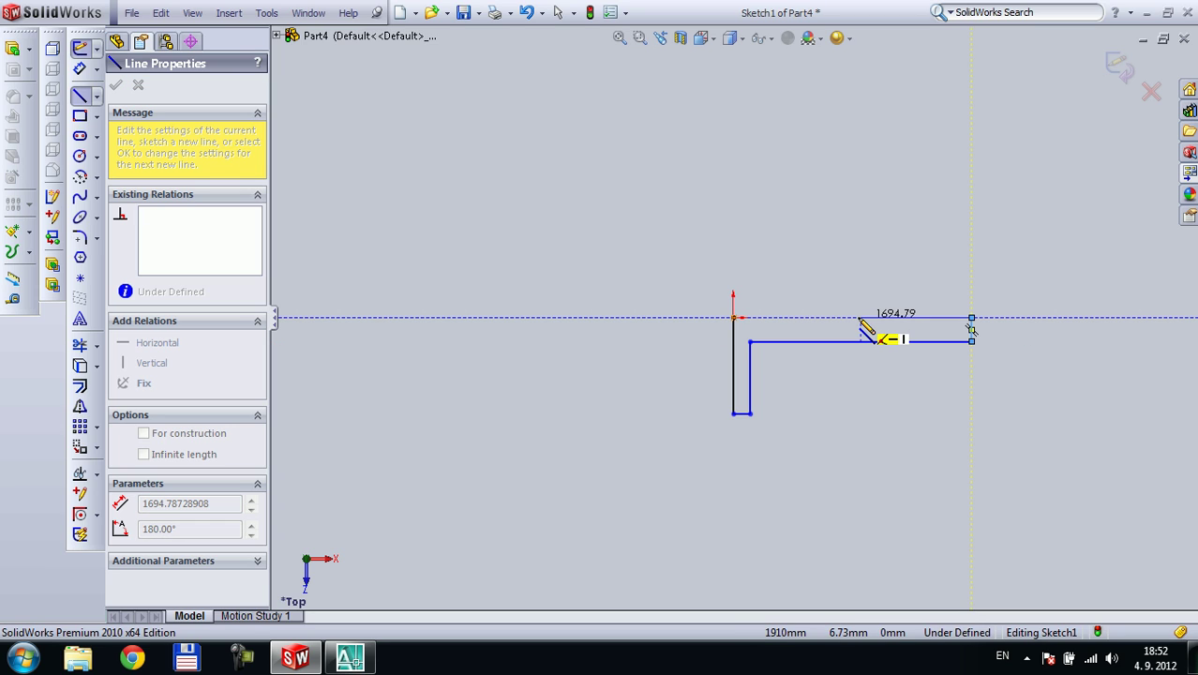
Continue the outline with a narrow upright wall about 2024 mm tall, rising from the horizontal wall near its far end
{"action": "left_click", "coordinate": [907, 317]}
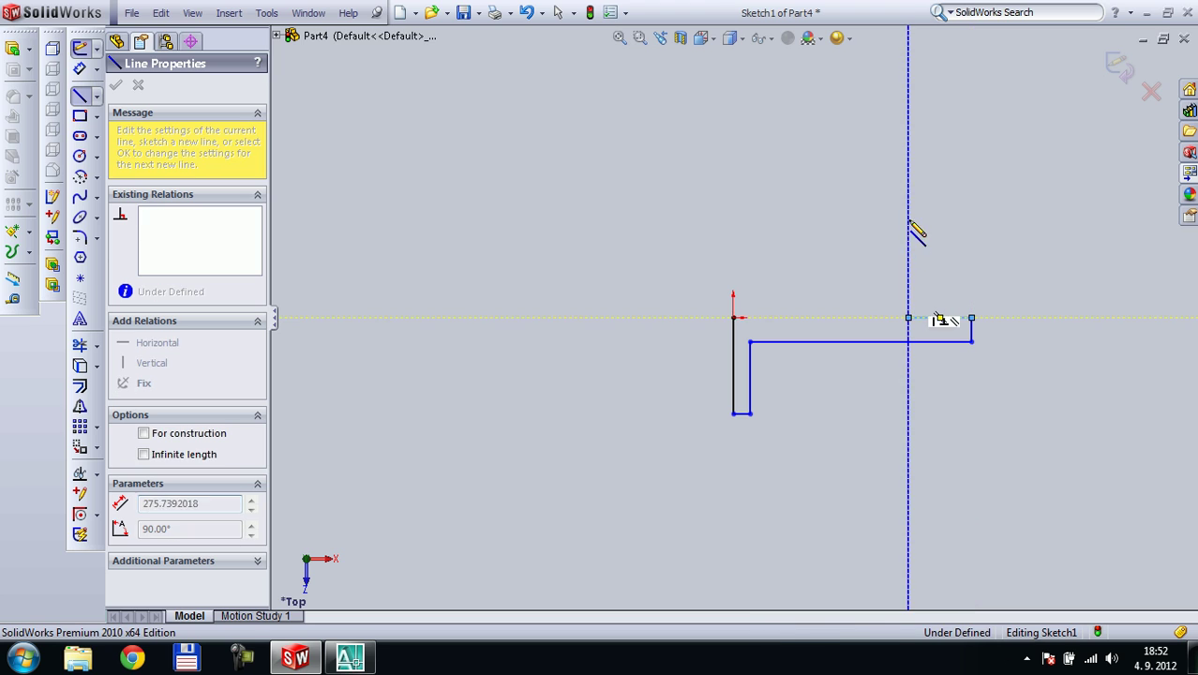
{"action": "left_click", "coordinate": [907, 184]}
{"action": "left_click", "coordinate": [888, 185]}
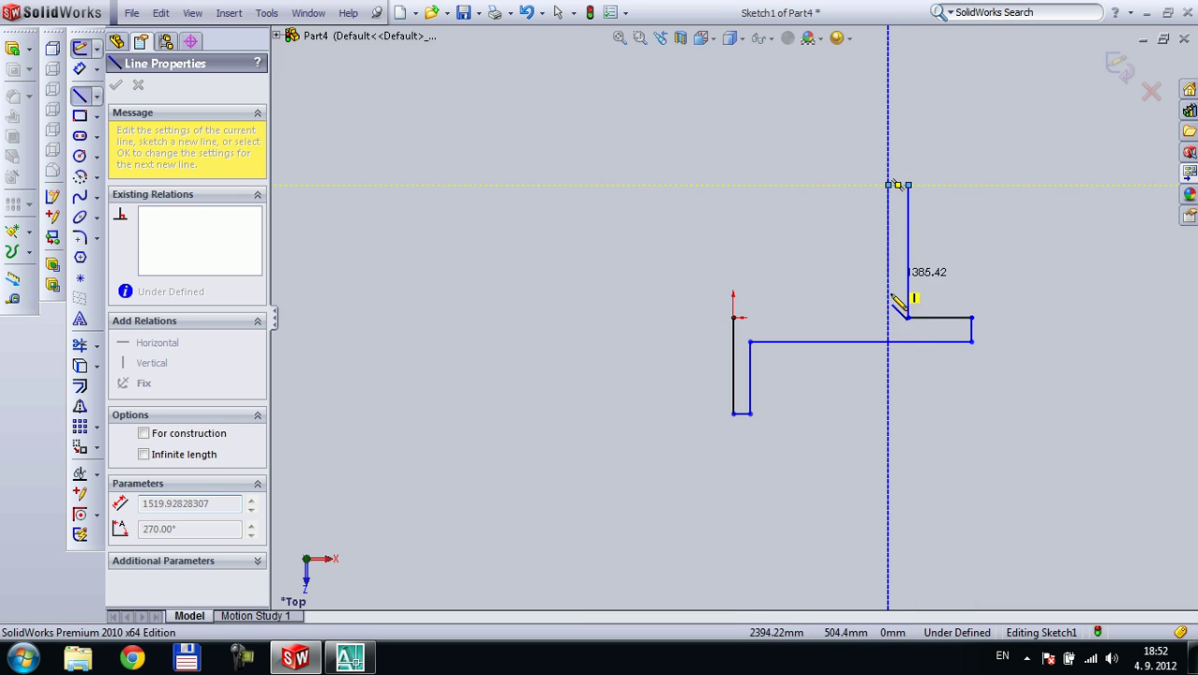
{"action": "left_click", "coordinate": [888, 318]}
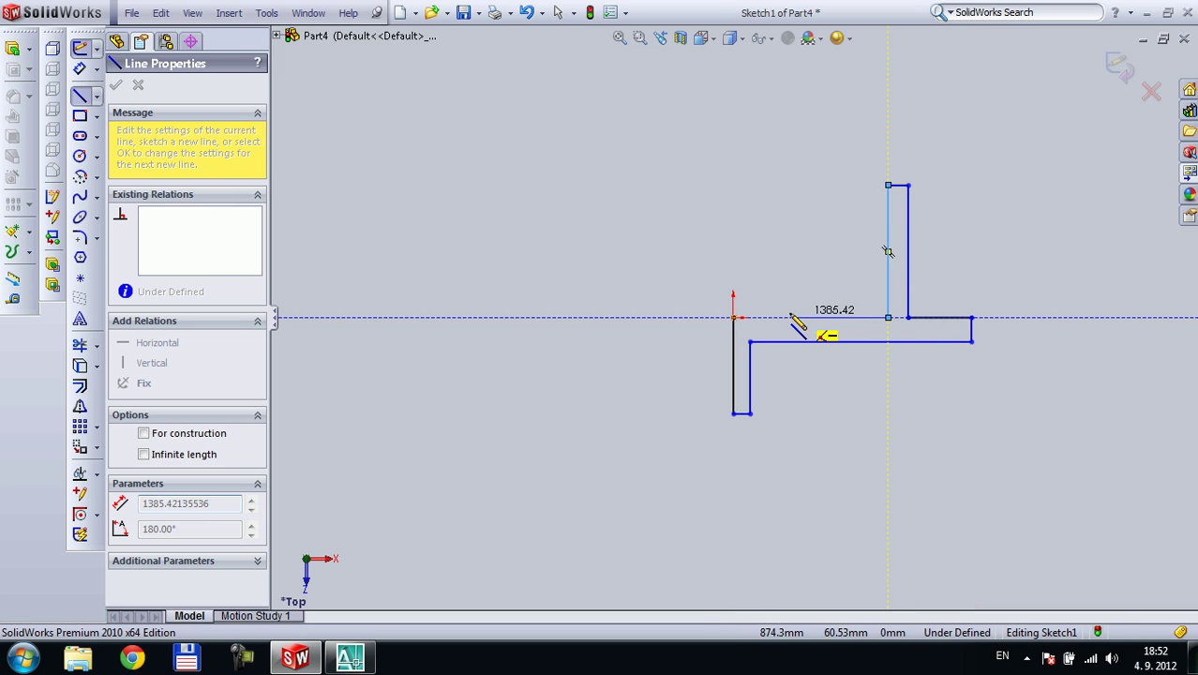
Continue along the horizontal wall, sketch a second, taller narrow upright near the origin, and close the outline at the origin
{"action": "left_click", "coordinate": [787, 317]}
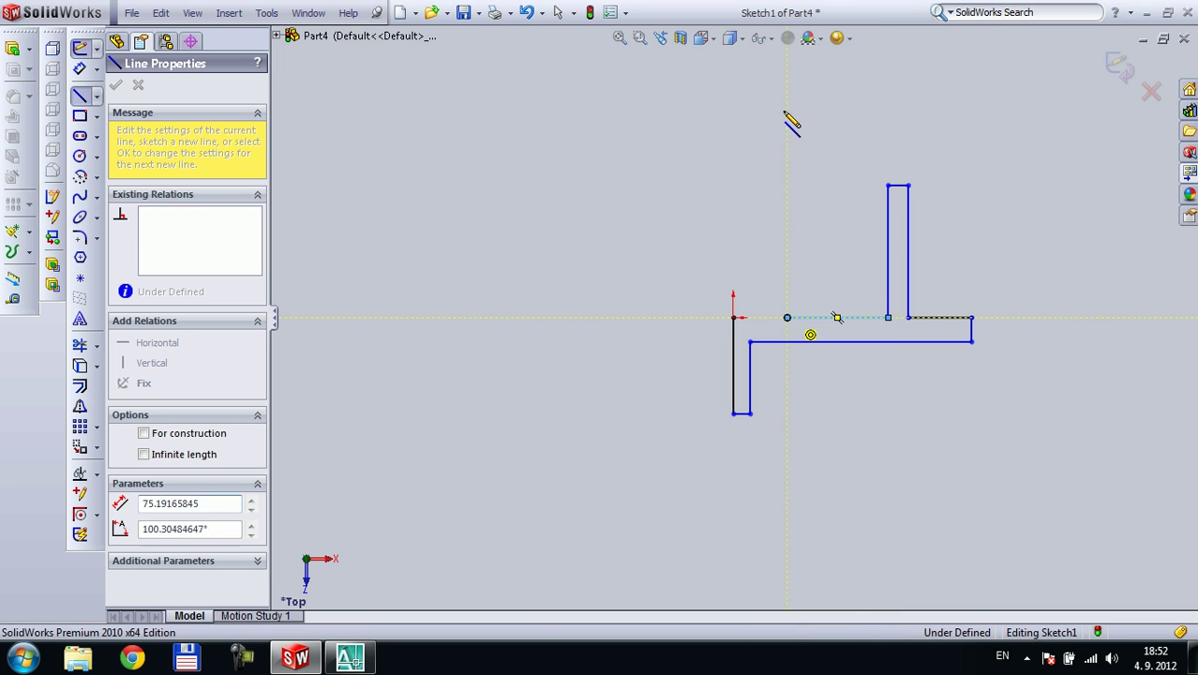
{"action": "left_click", "coordinate": [787, 74]}
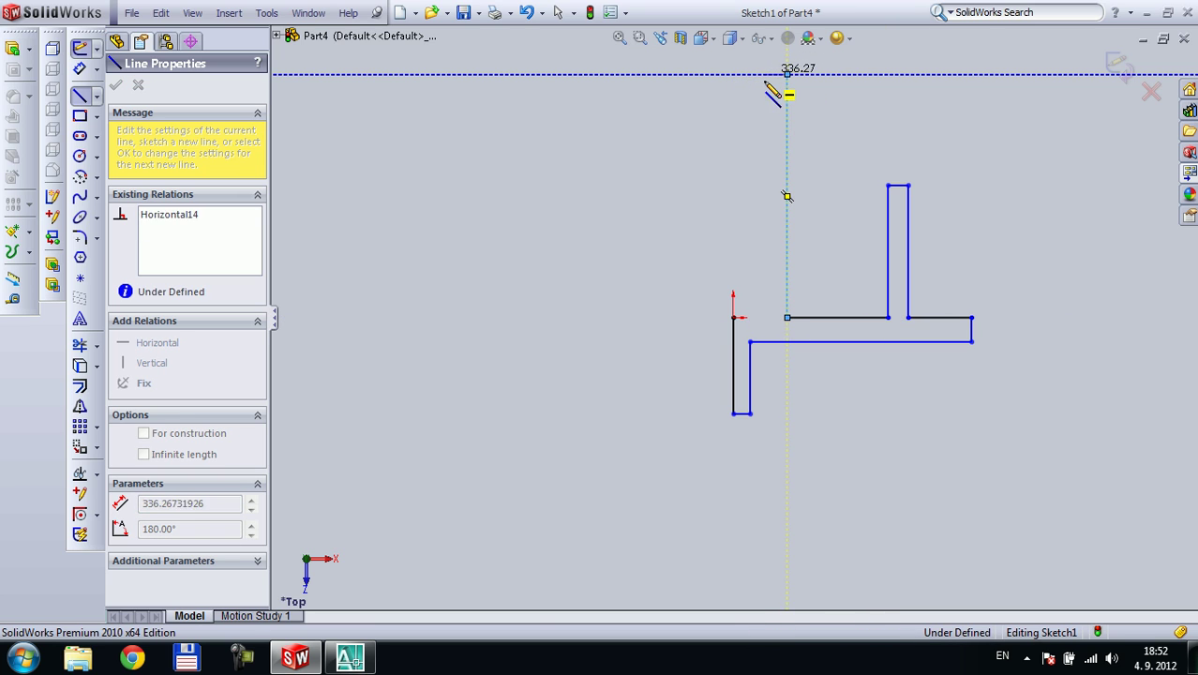
{"action": "left_click", "coordinate": [765, 74]}
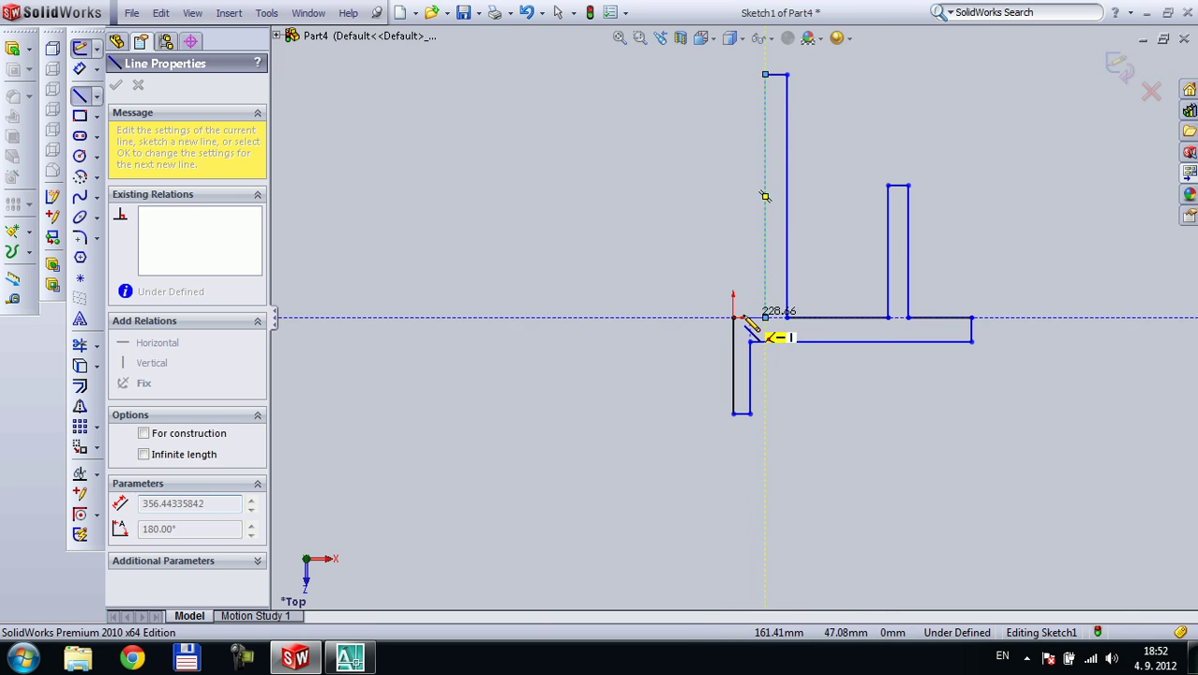
{"action": "left_click", "coordinate": [764, 317]}
{"action": "key", "text": "Escape"}
{"action": "key", "text": "f"}
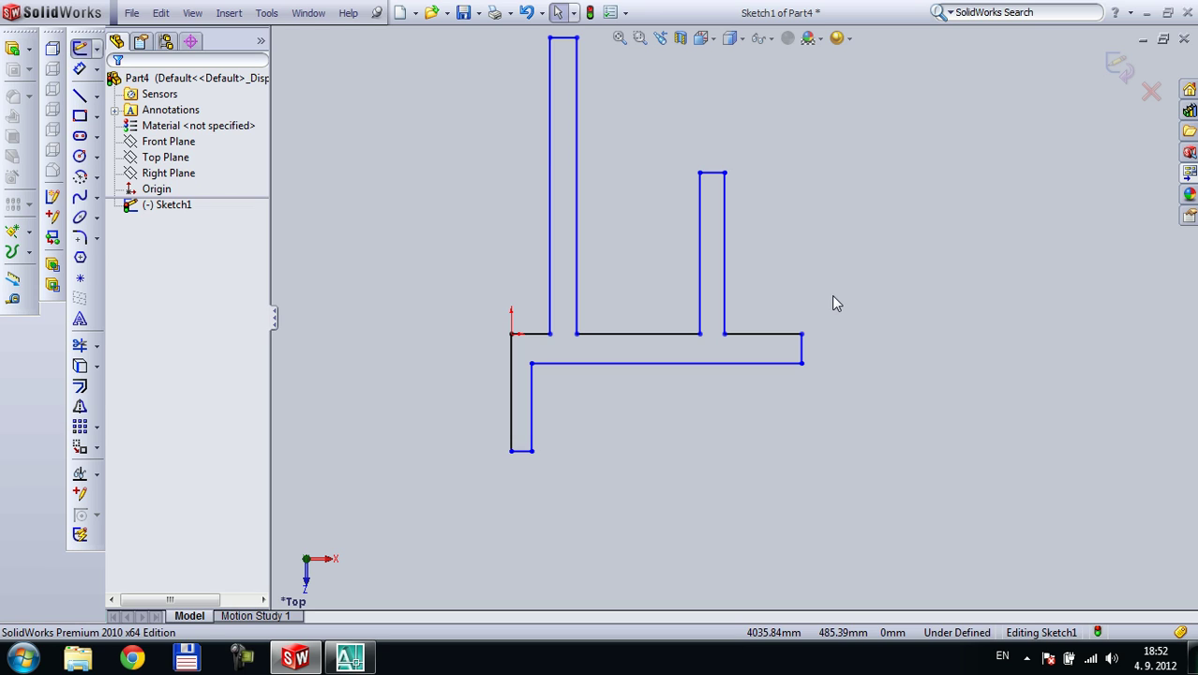
Dimension the outer edge of the downward leg and set its length to 1425 mm
{"action": "scroll", "coordinate": [833, 300], "scroll_direction": "up", "scroll_amount": 2}
{"action": "scroll", "coordinate": [663, 208], "scroll_direction": "down", "scroll_amount": 1}
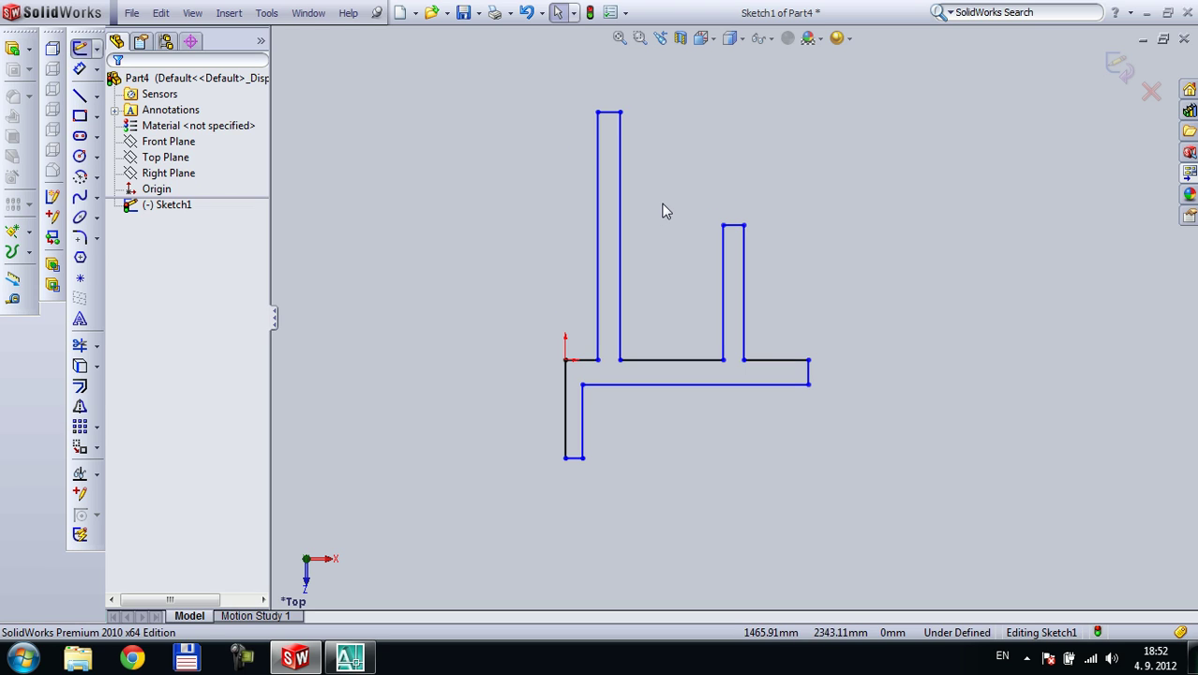
{"action": "left_click", "coordinate": [79, 69]}
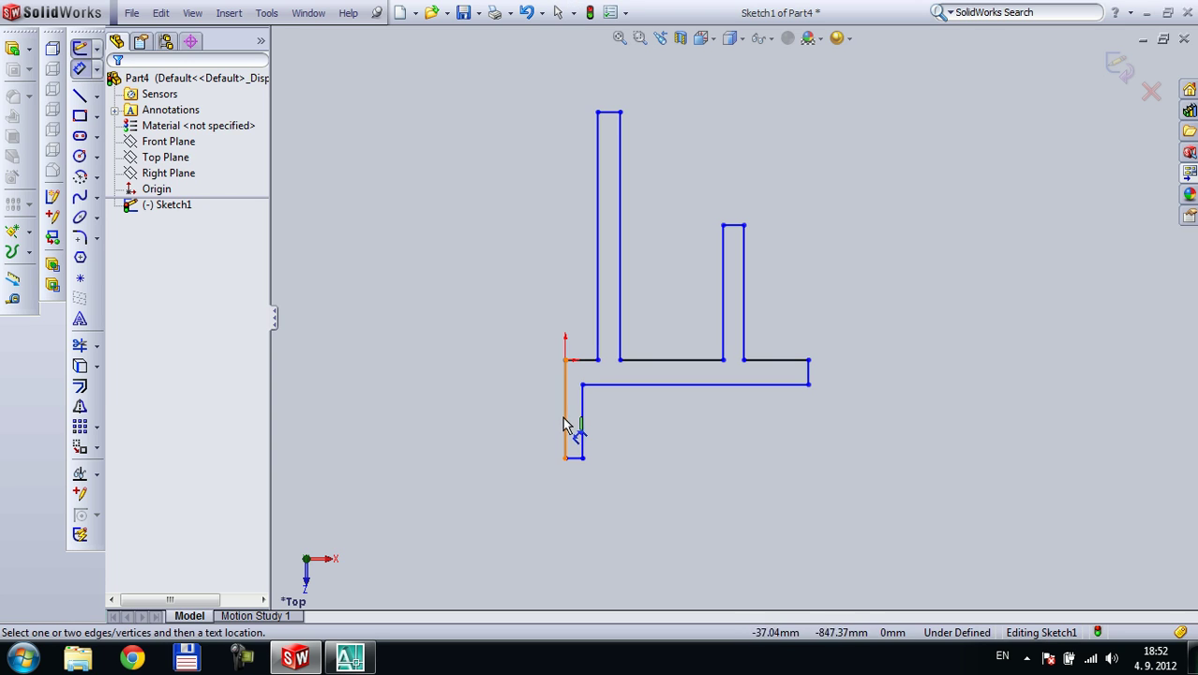
{"action": "left_click", "coordinate": [521, 419]}
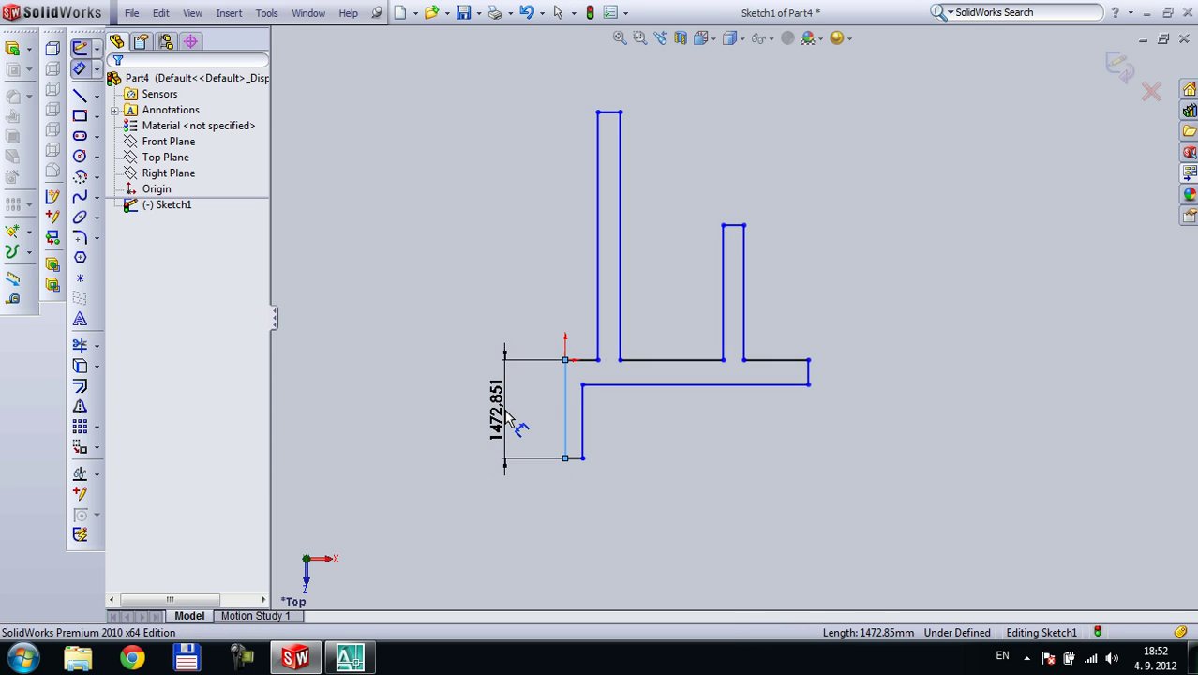
{"action": "left_click", "coordinate": [506, 417]}
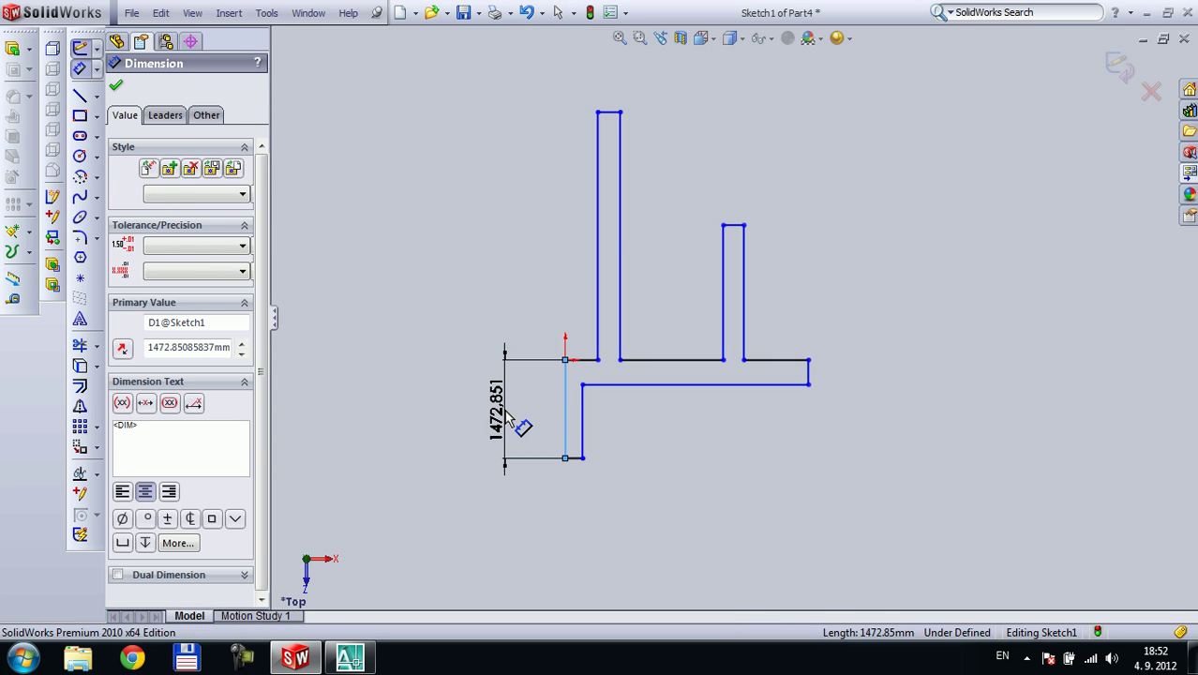
{"action": "type", "text": "1425"}
{"action": "key", "text": "Return"}
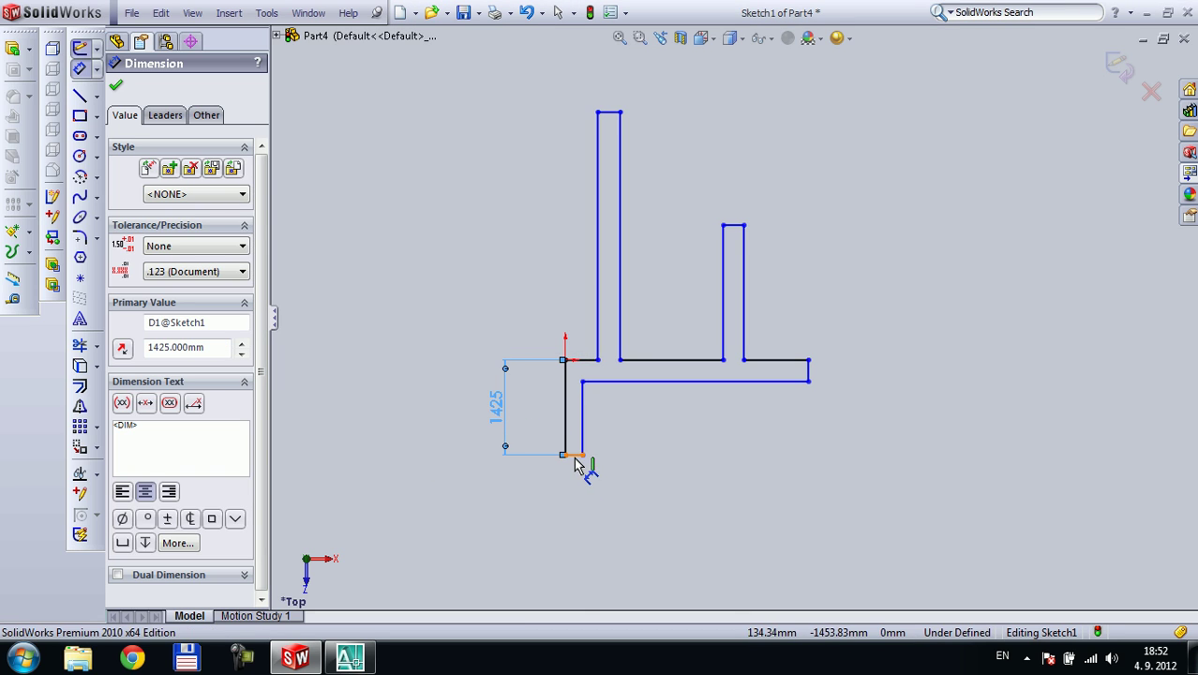
Dimension the end edge of the downward leg and set its width to 150 mm
{"action": "left_click", "coordinate": [572, 455]}
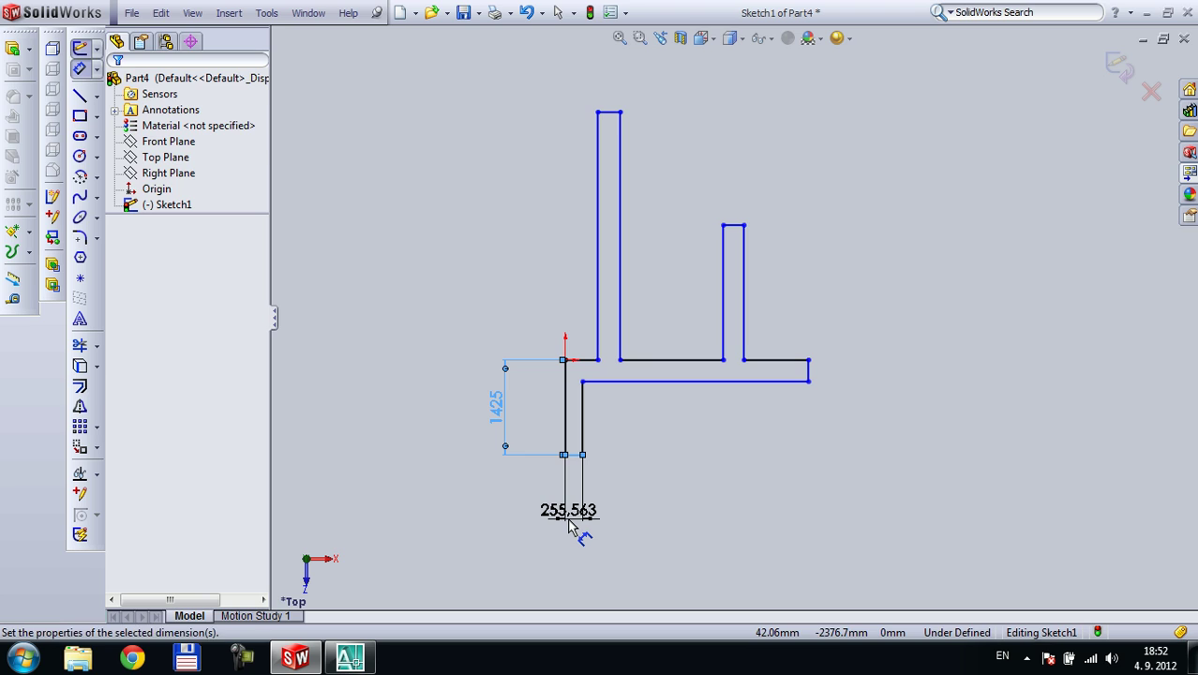
{"action": "left_click", "coordinate": [569, 526]}
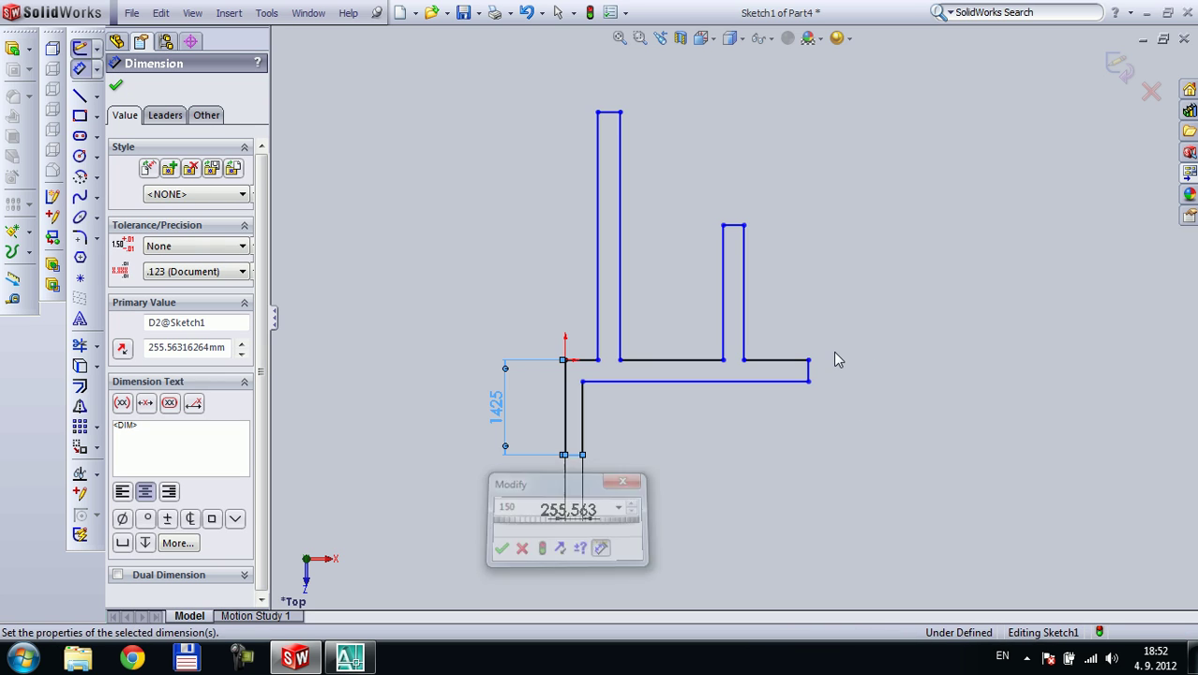
{"action": "type", "text": "150"}
{"action": "key", "text": "Return"}
Dimension the distance between the horizontal wall's upper and lower edges and set the thickness to 150 mm
{"action": "scroll", "coordinate": [770, 334], "scroll_direction": "down", "scroll_amount": 2}
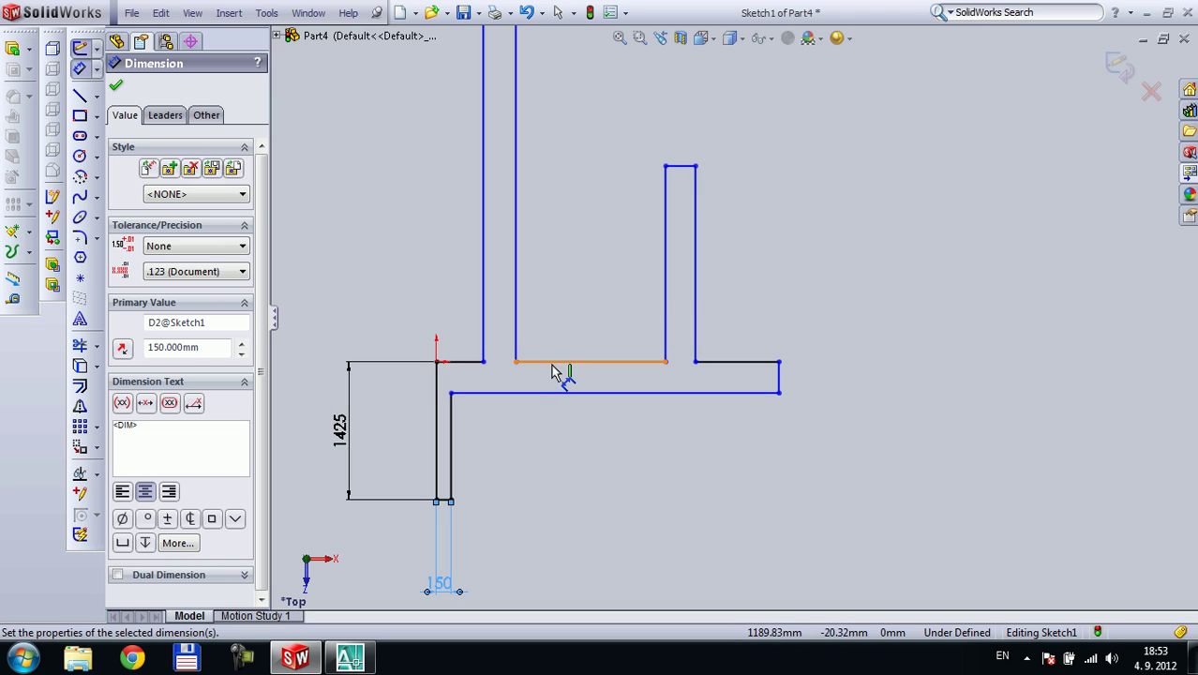
{"action": "left_click", "coordinate": [468, 391]}
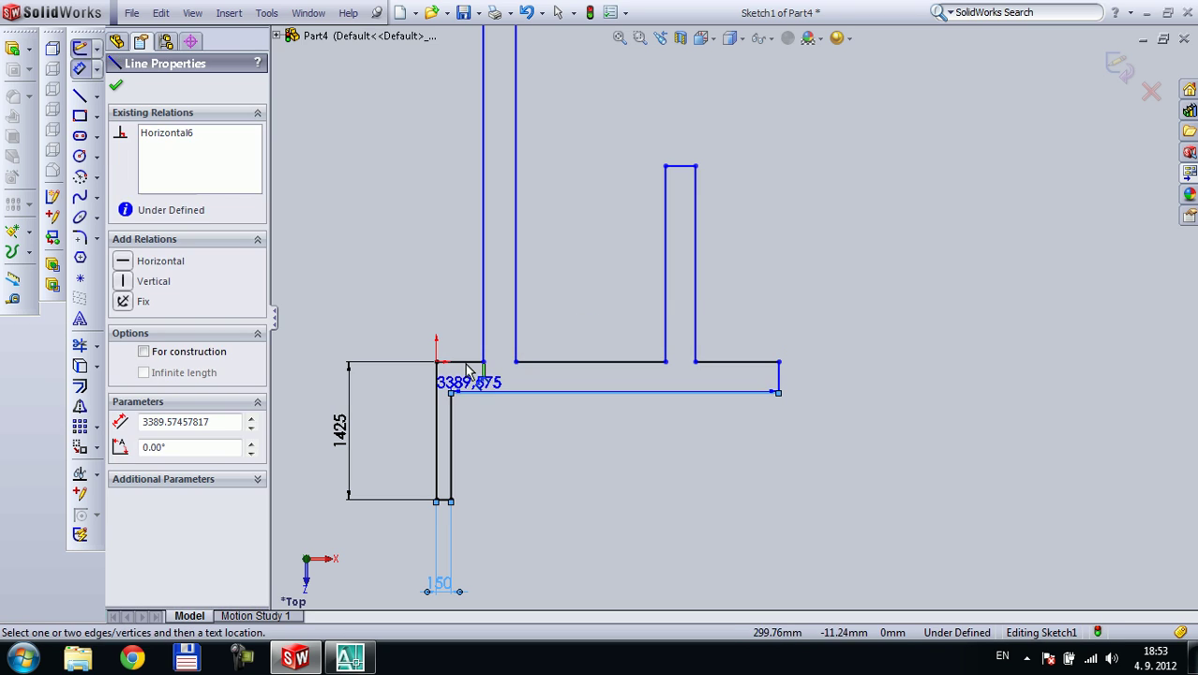
{"action": "left_click", "coordinate": [435, 362]}
{"action": "left_click", "coordinate": [404, 391]}
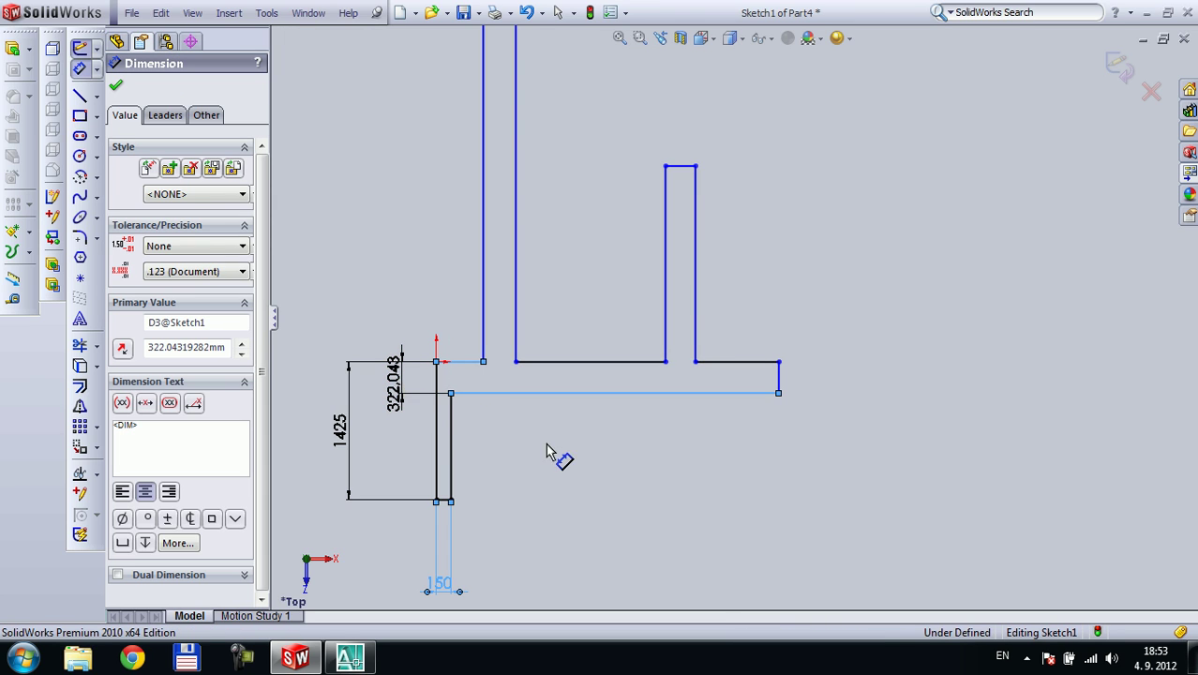
{"action": "type", "text": "150"}
{"action": "key", "text": "Return"}
{"action": "key", "text": "Escape"}
{"action": "key", "text": "Escape"}
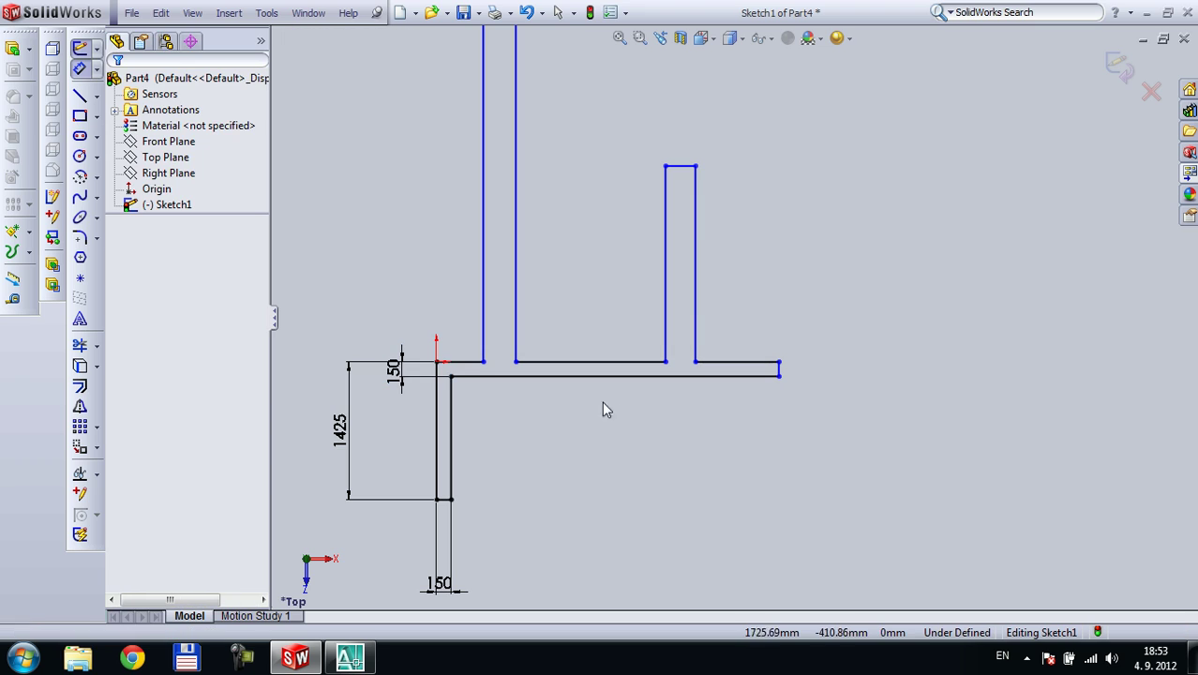
{"action": "left_click", "coordinate": [575, 339]}
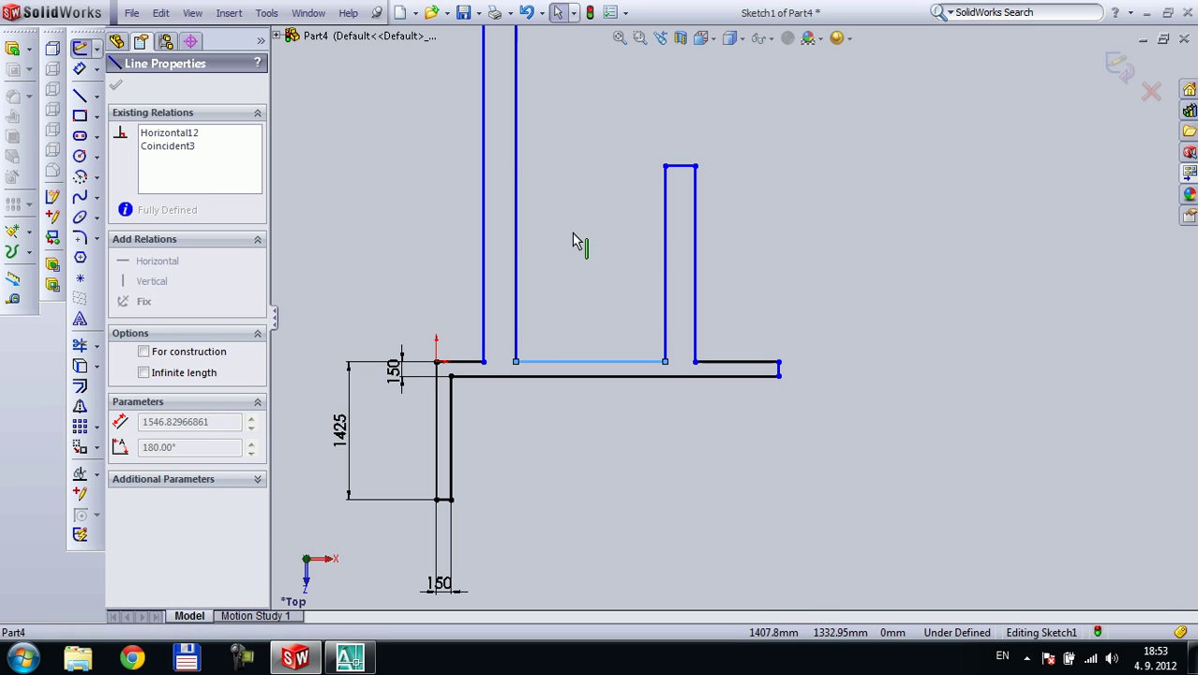
{"action": "double_click", "coordinate": [176, 422]}
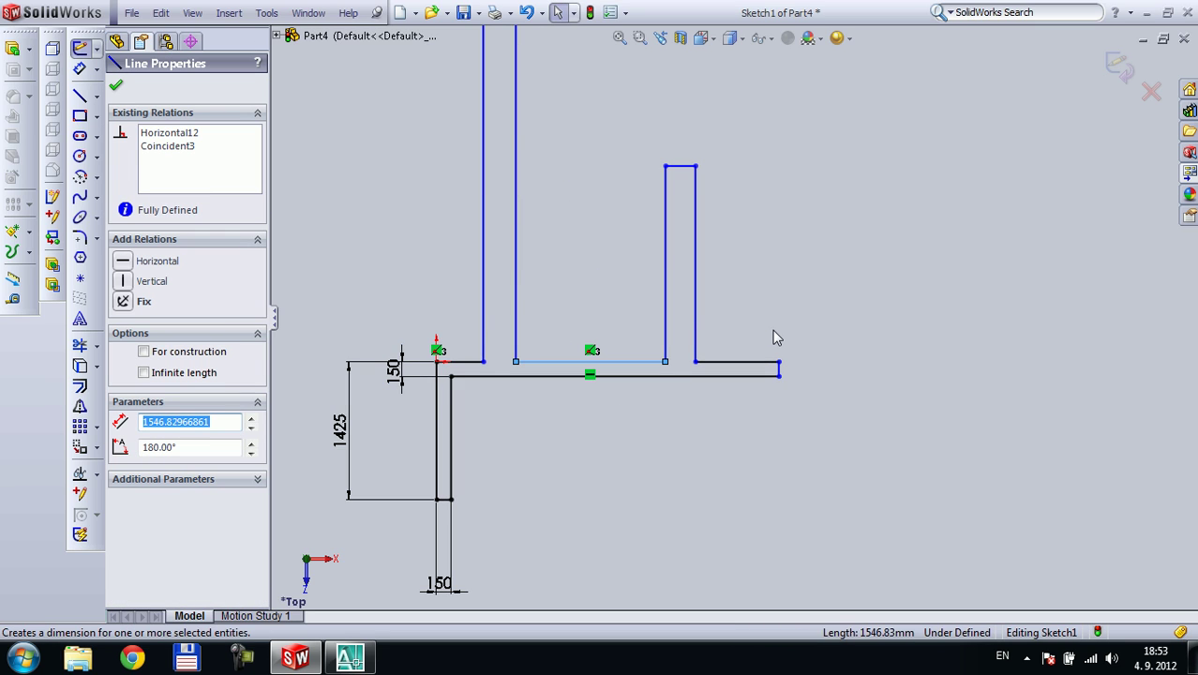
{"action": "scroll", "coordinate": [772, 328], "scroll_direction": "up", "scroll_amount": 3}
{"action": "scroll", "coordinate": [591, 172], "scroll_direction": "down", "scroll_amount": 2}
{"action": "scroll", "coordinate": [809, 506], "scroll_direction": "down", "scroll_amount": 2}
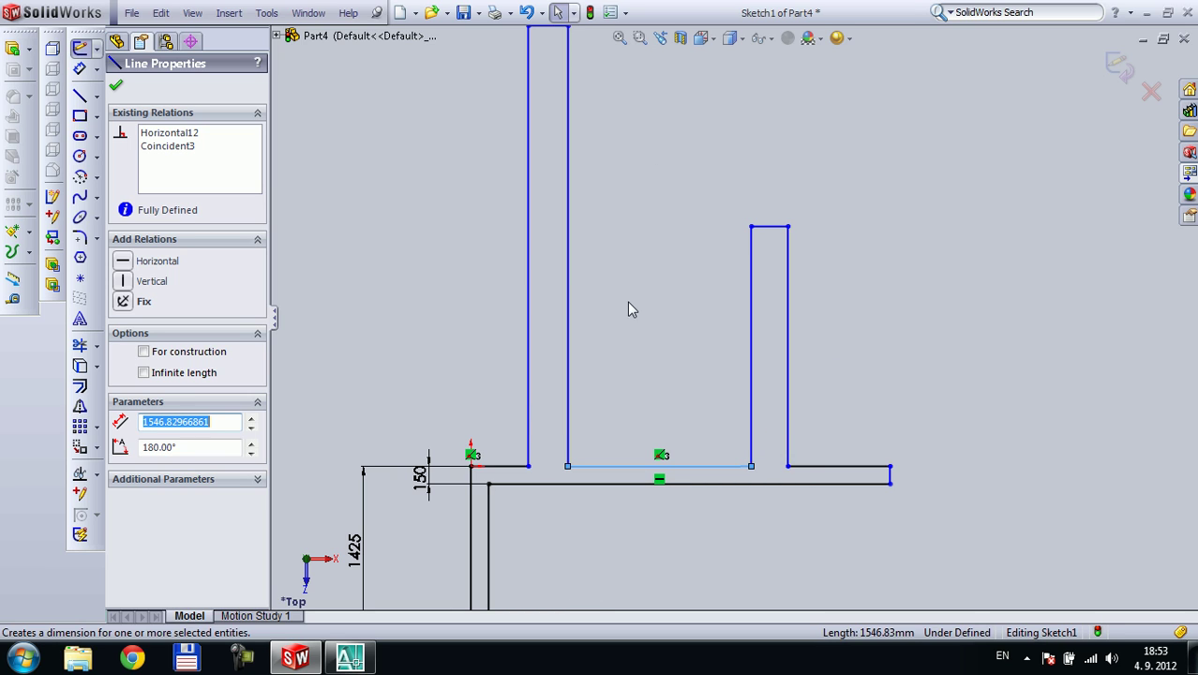
{"action": "scroll", "coordinate": [626, 301], "scroll_direction": "up", "scroll_amount": 2}
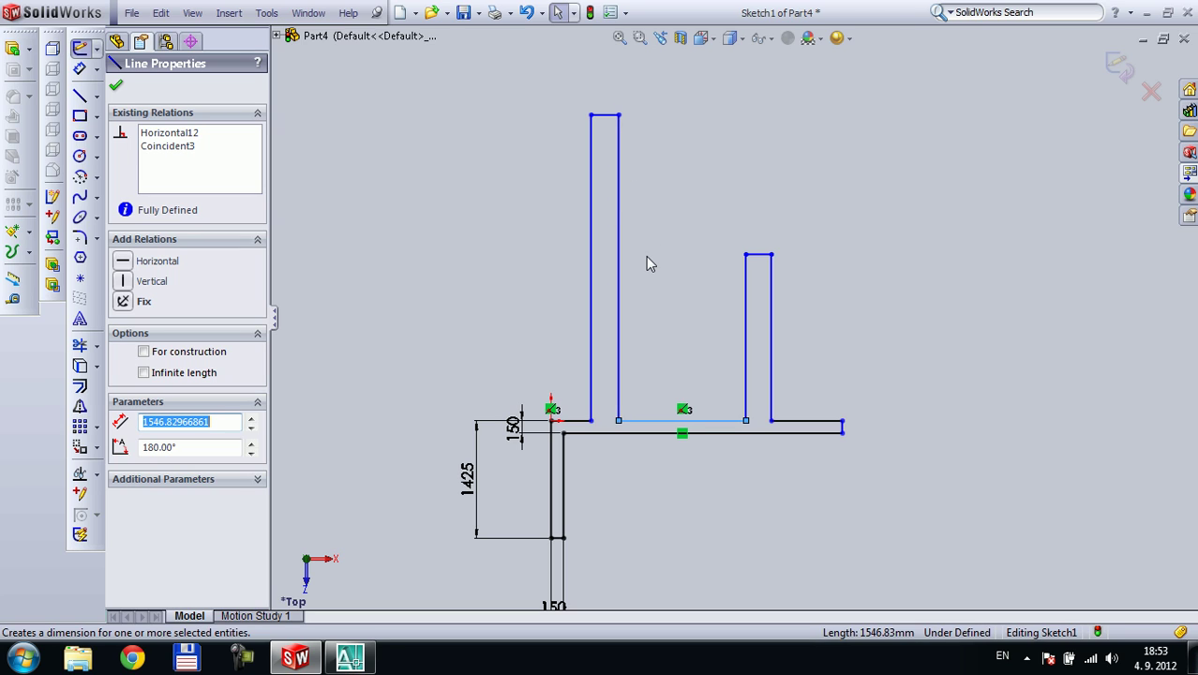
Dimension the inner edge of the shorter upright wall and set its height to 1200 mm
{"action": "left_click", "coordinate": [79, 68]}
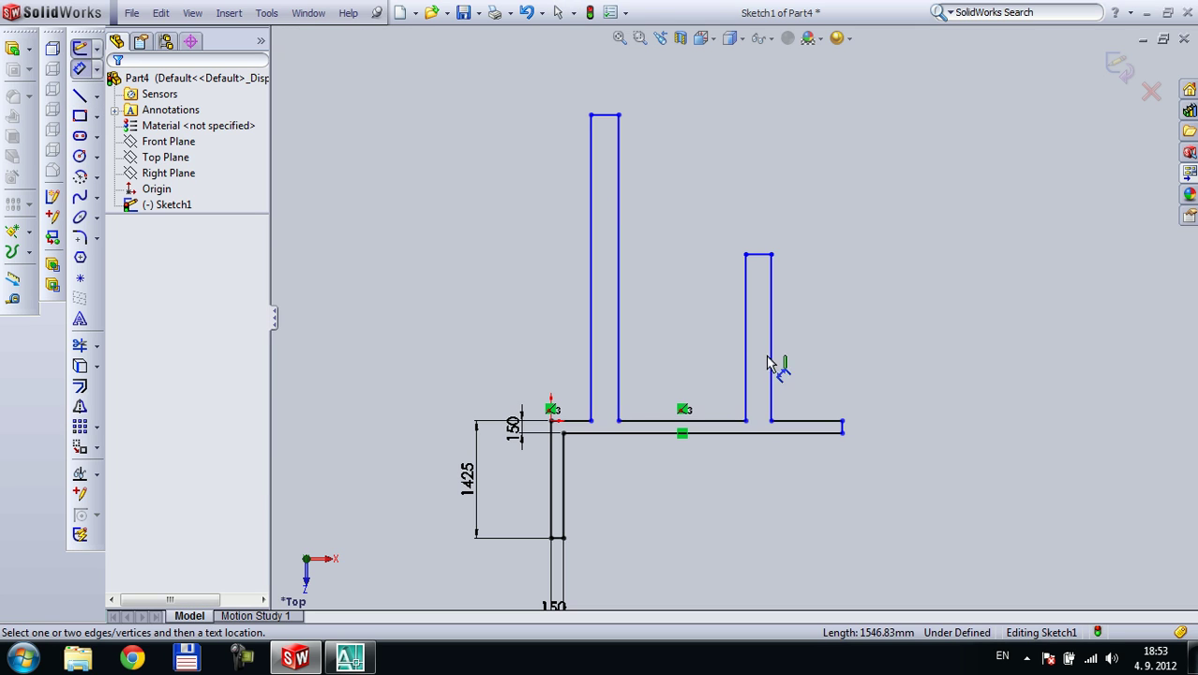
{"action": "left_click", "coordinate": [710, 344]}
{"action": "left_click", "coordinate": [710, 343]}
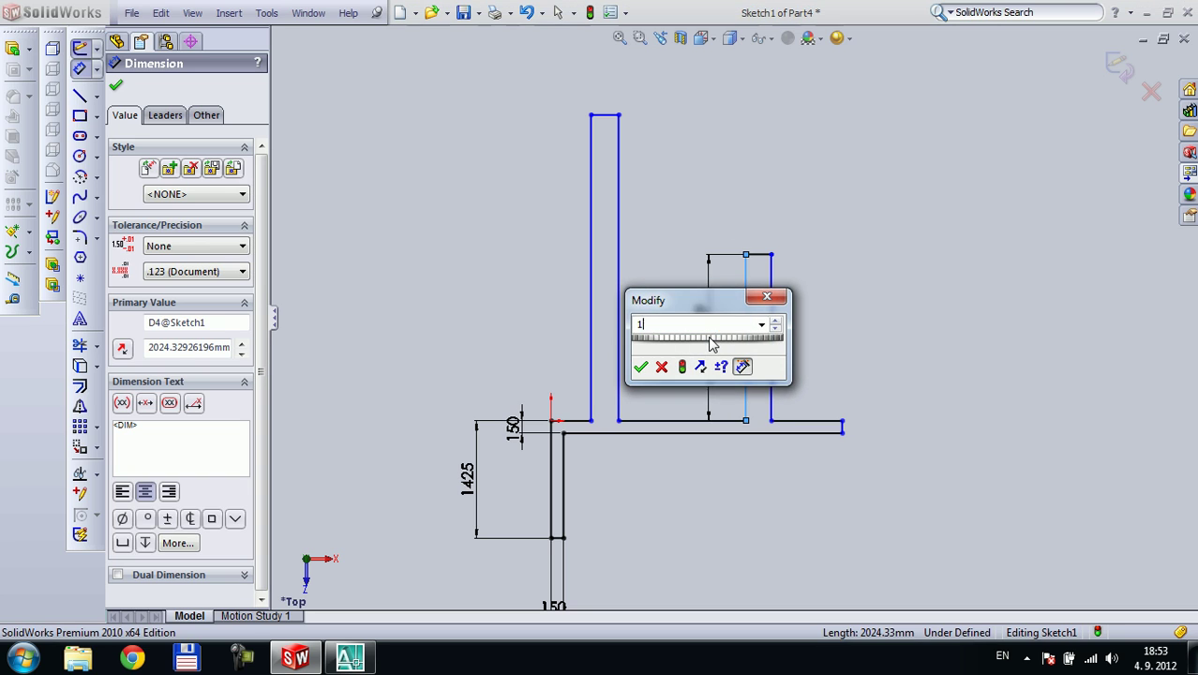
{"action": "key", "text": "Return"}
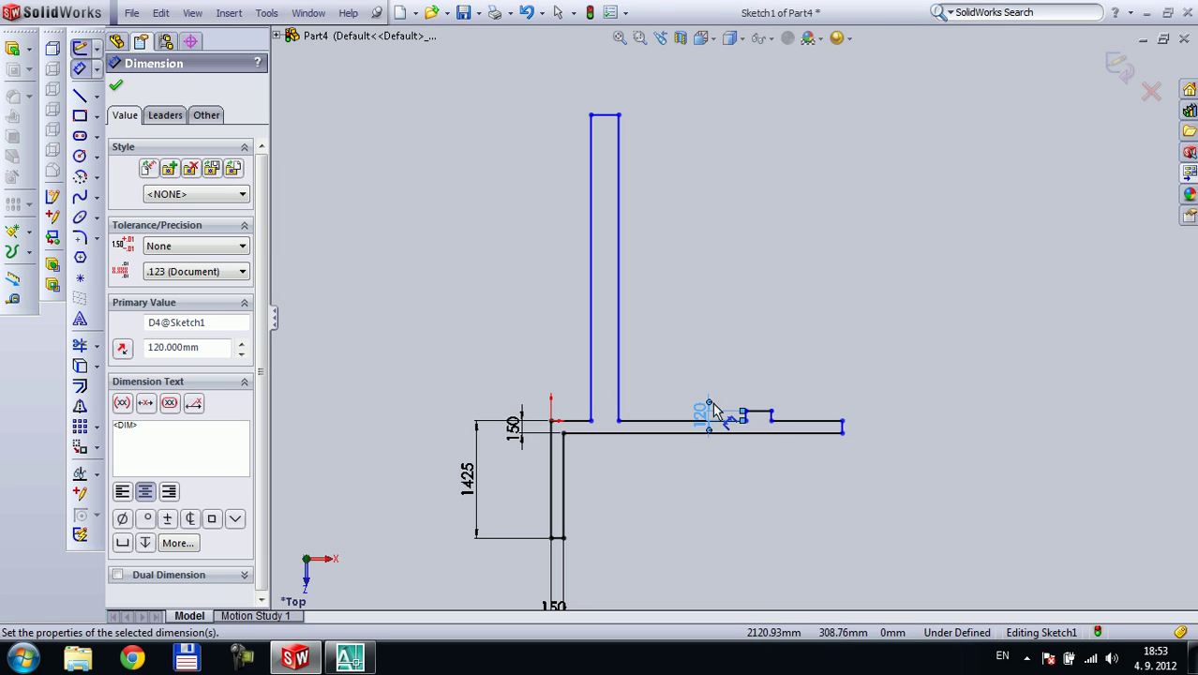
{"action": "double_click", "coordinate": [705, 417]}
{"action": "type", "text": "120"}
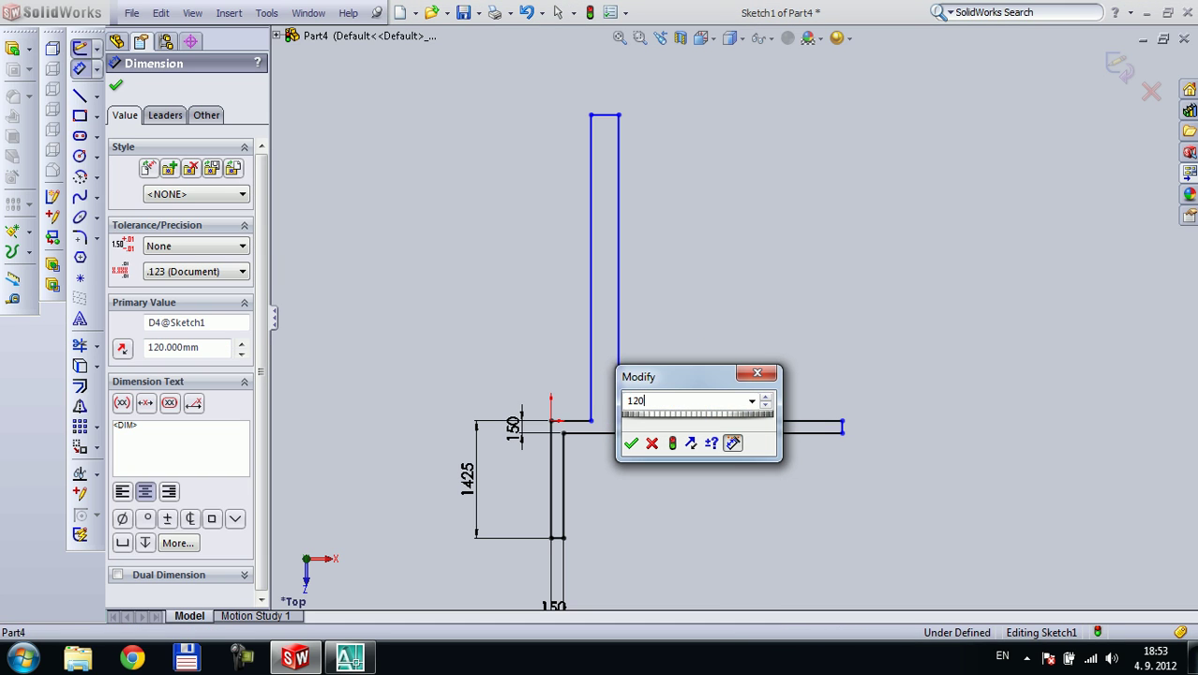
{"action": "type", "text": "0"}
{"action": "key", "text": "Return"}
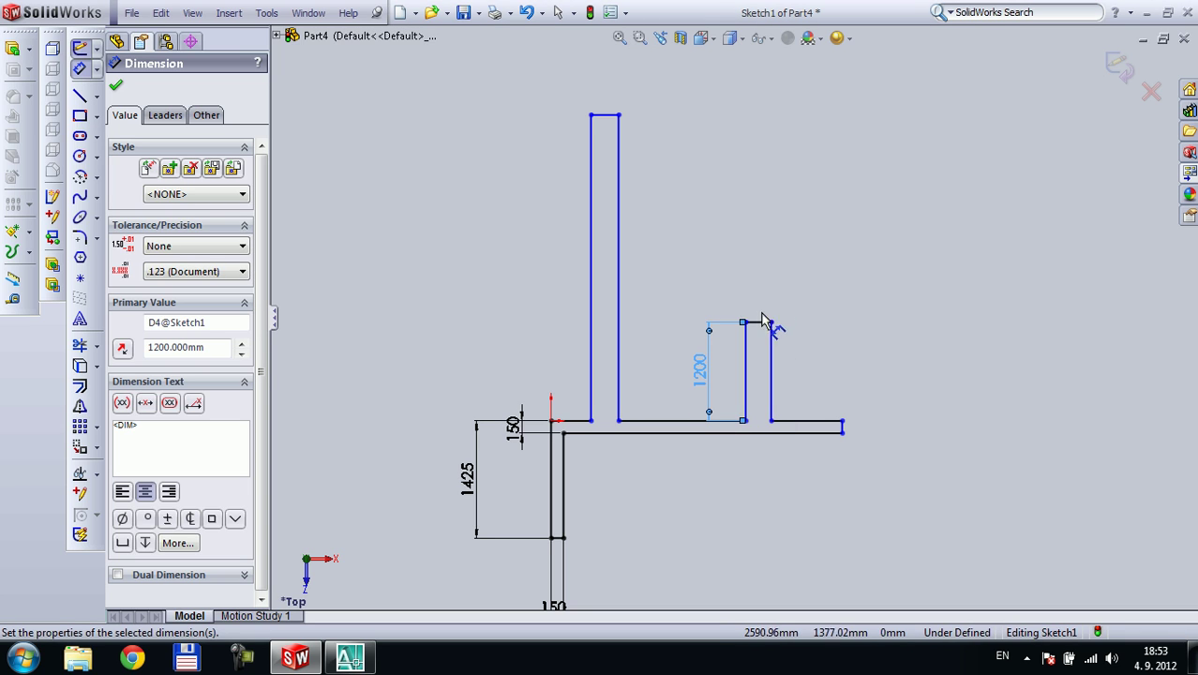
Dimension the top edge of the shorter upright wall and set its thickness to 150 mm
{"action": "left_click", "coordinate": [759, 326]}
{"action": "left_click", "coordinate": [760, 278]}
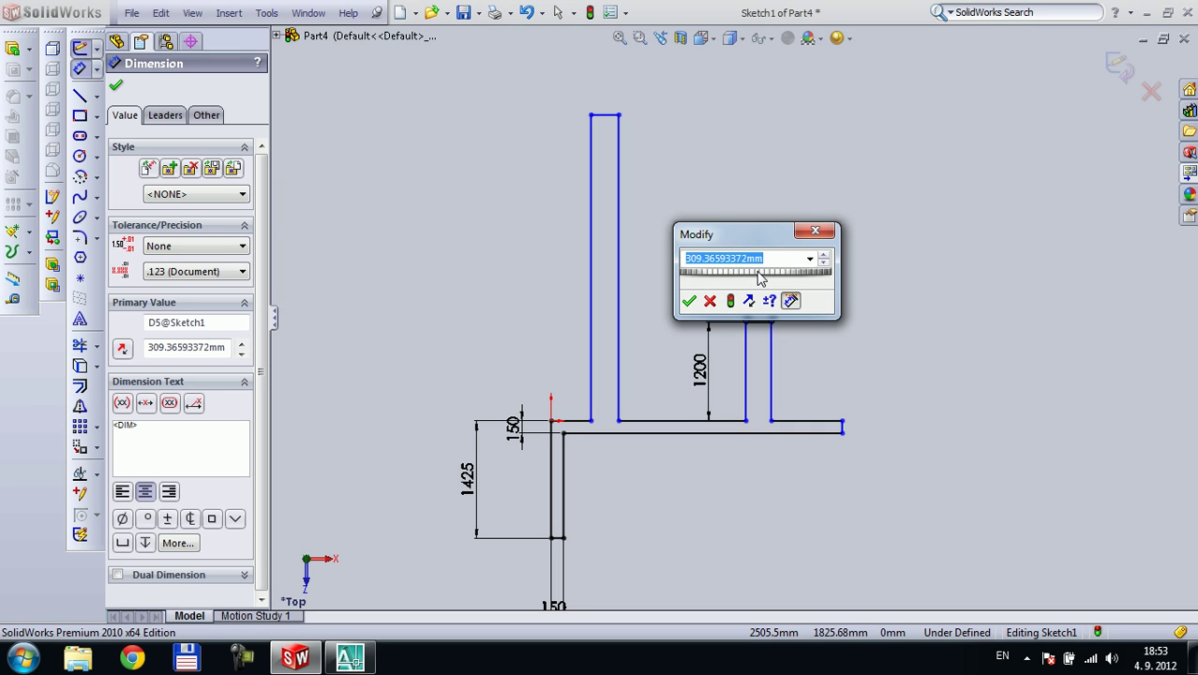
{"action": "type", "text": "1"}
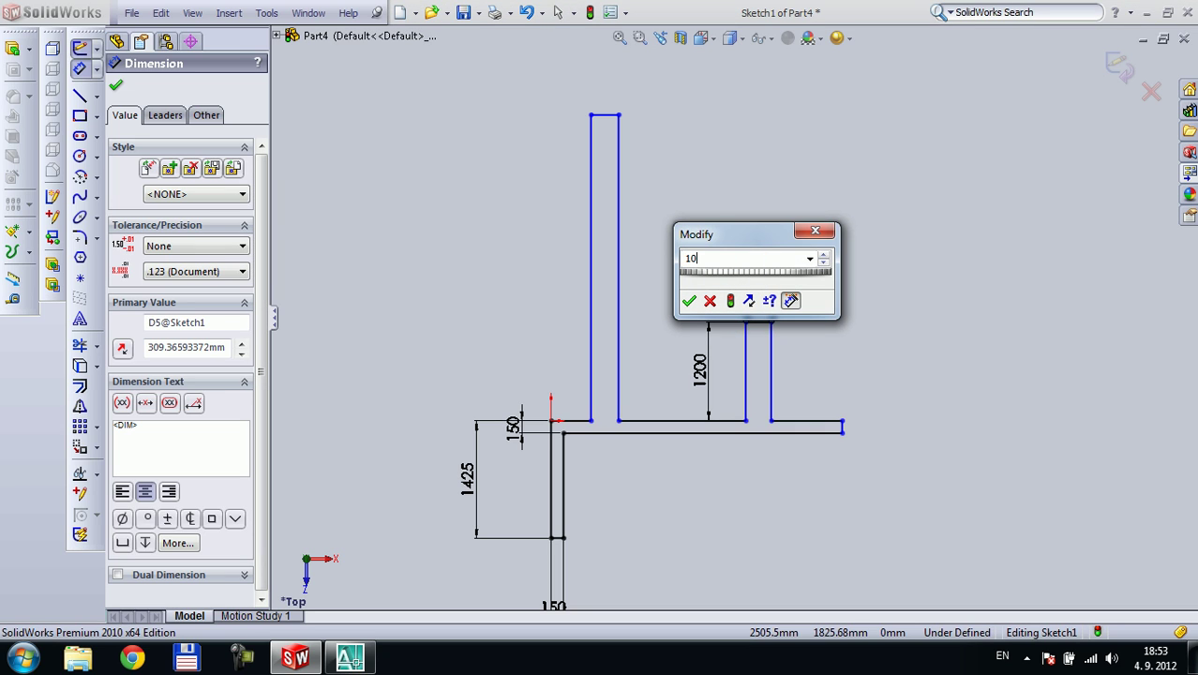
{"action": "type", "text": "50"}
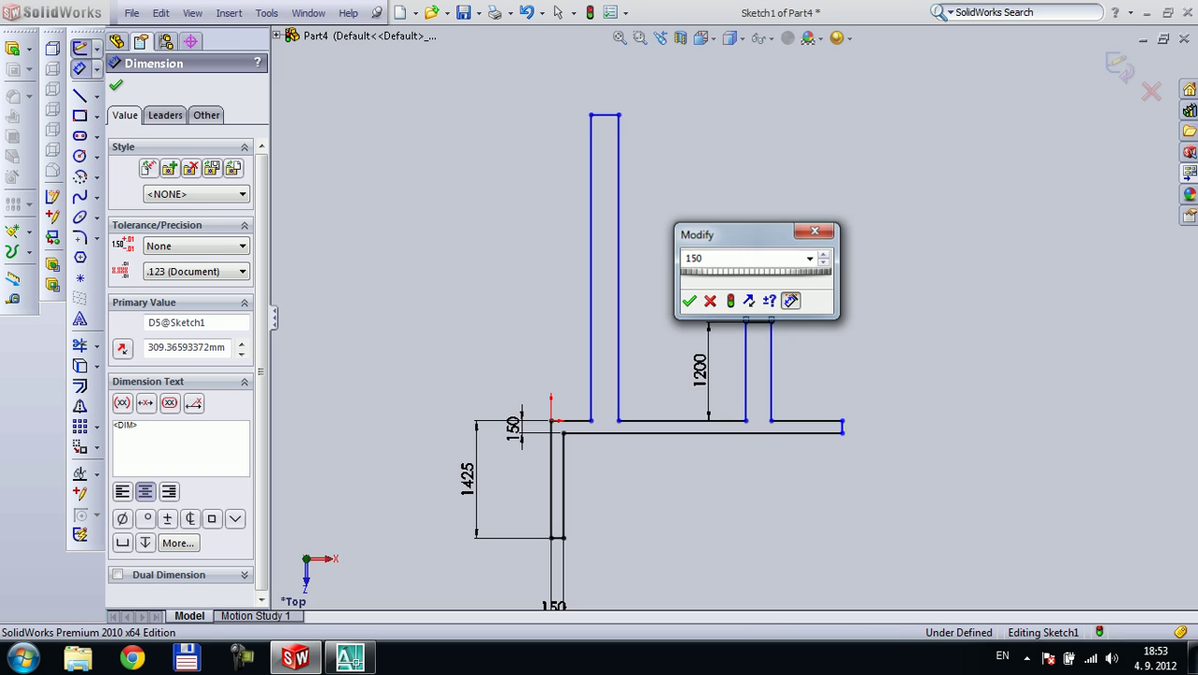
{"action": "key", "text": "Return"}
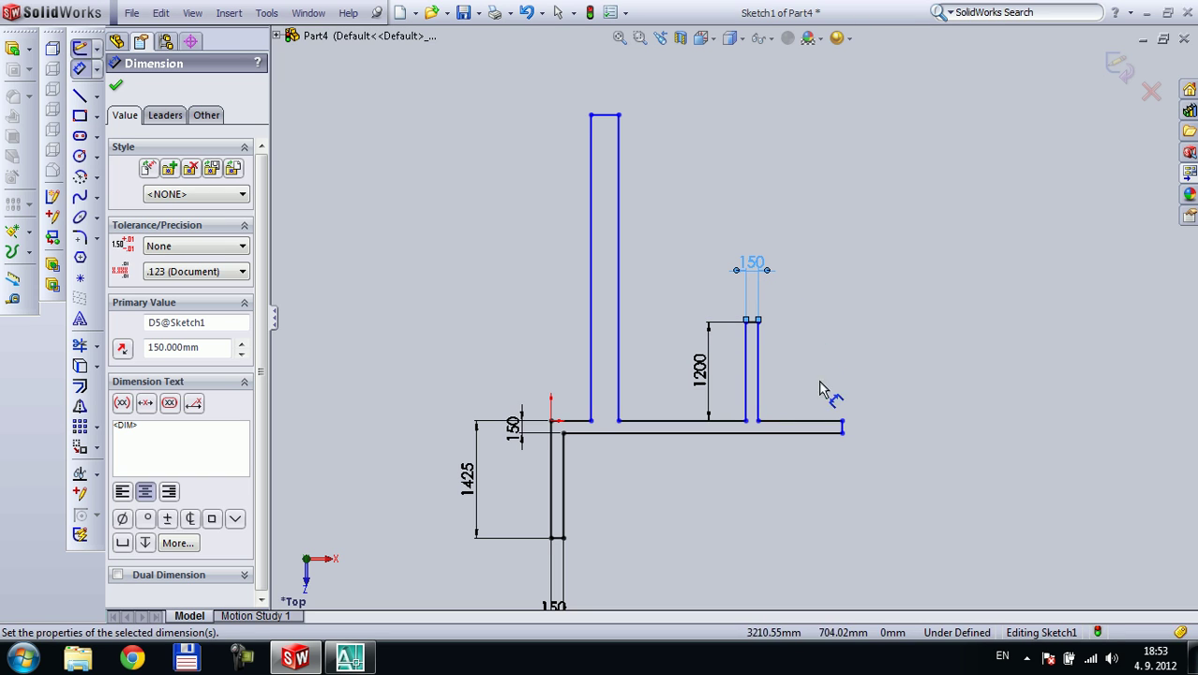
Dimension the horizontal wall's upper edge between the shorter upright wall and the free end, setting it to 1200 mm
{"action": "left_click", "coordinate": [810, 421]}
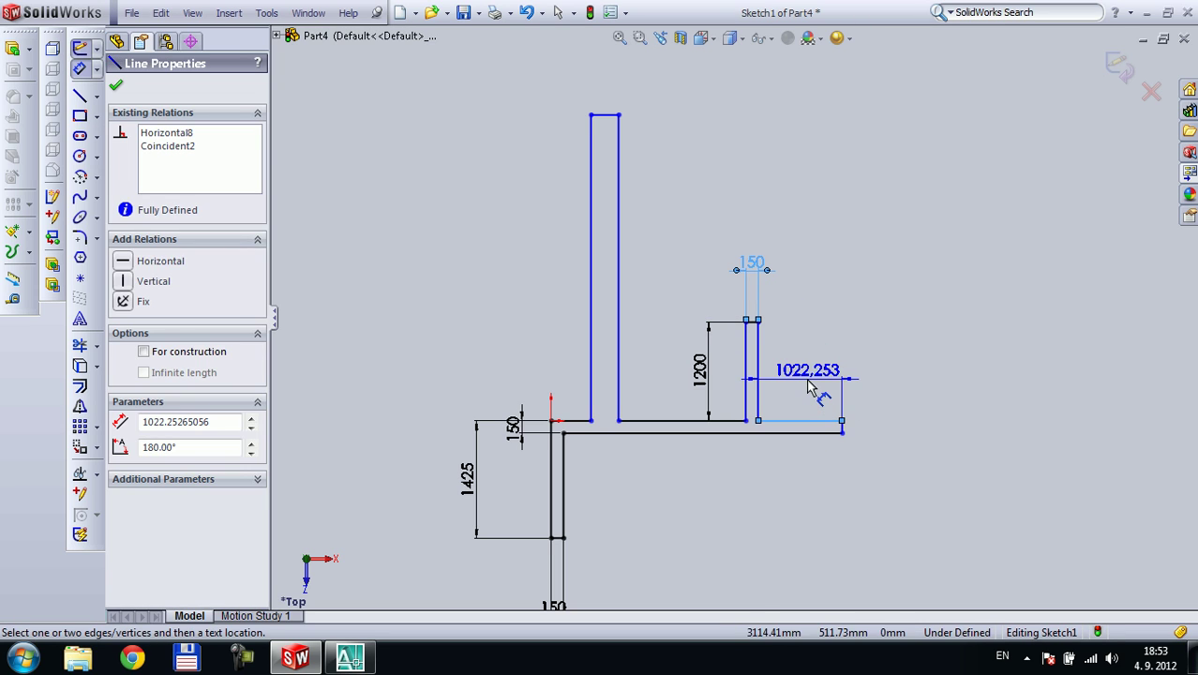
{"action": "left_click", "coordinate": [810, 388]}
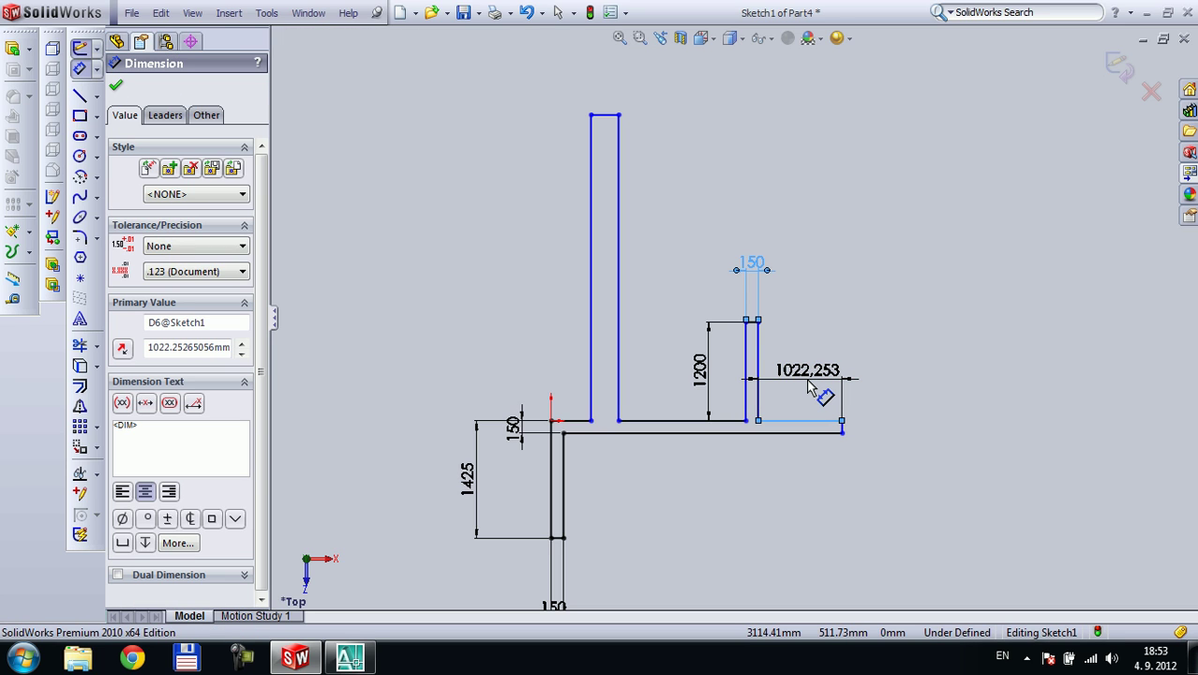
{"action": "type", "text": "1200"}
{"action": "key", "text": "Return"}
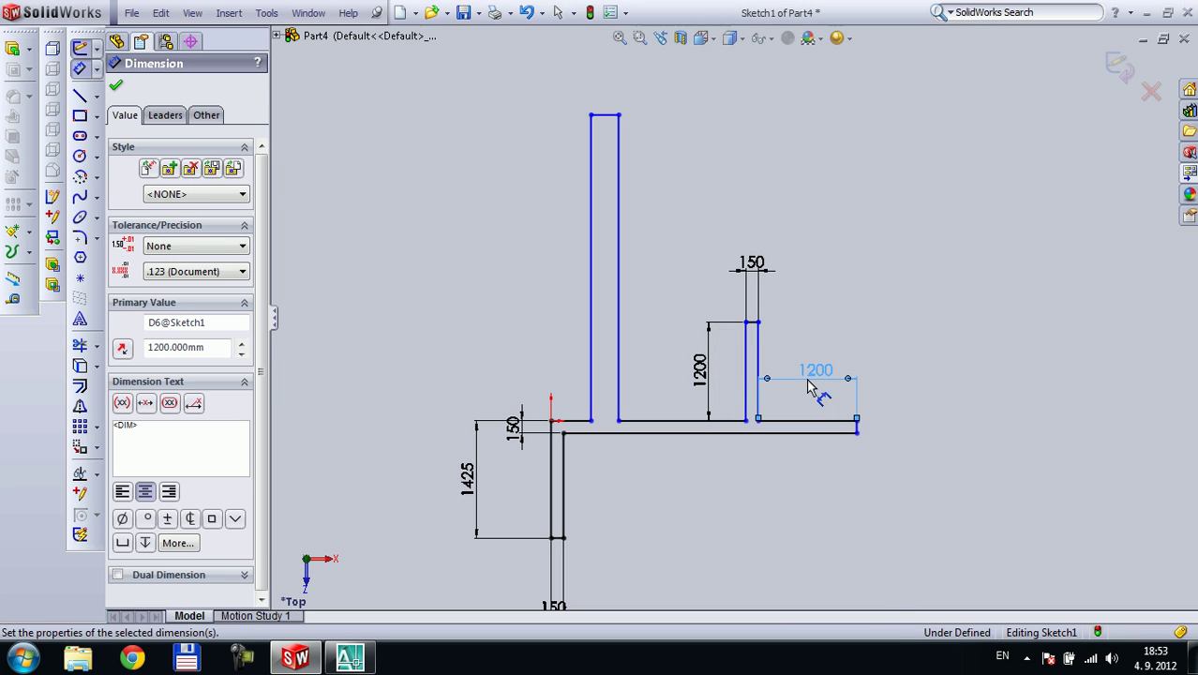
{"action": "left_click", "coordinate": [888, 485]}
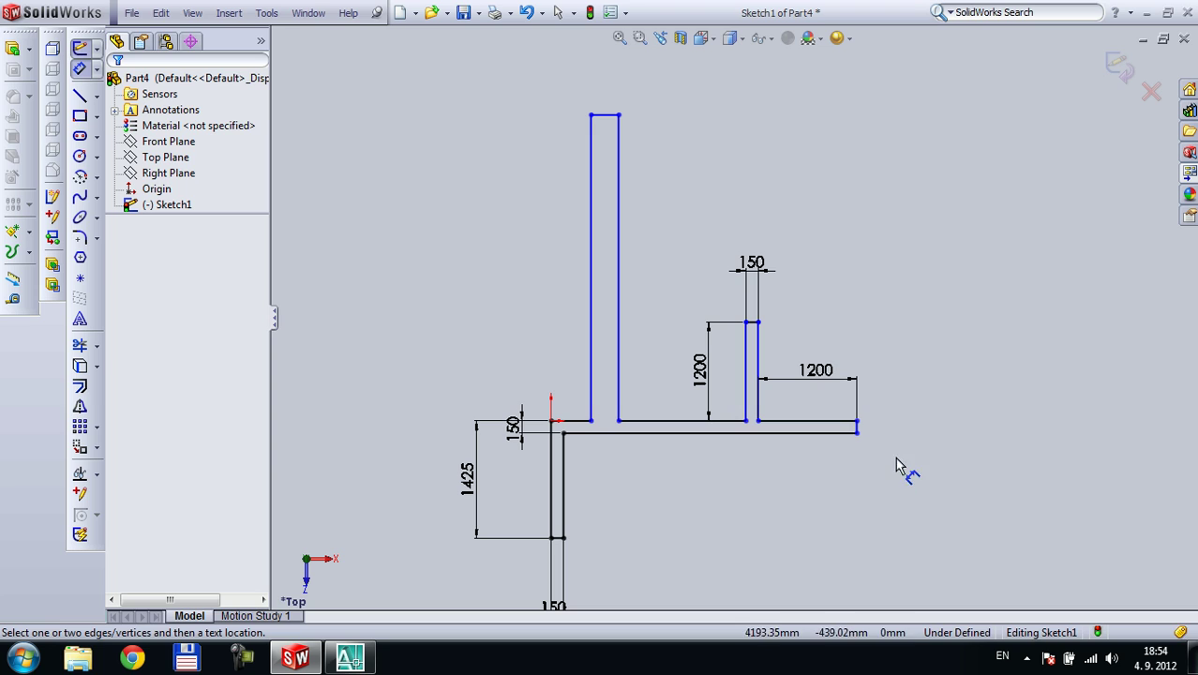
Dimension the lower edge of the horizontal wall and set its length to 2880+800 mm, for 3680 mm in total
{"action": "scroll", "coordinate": [797, 506], "scroll_direction": "up", "scroll_amount": 2}
{"action": "scroll", "coordinate": [589, 356], "scroll_direction": "down", "scroll_amount": 2}
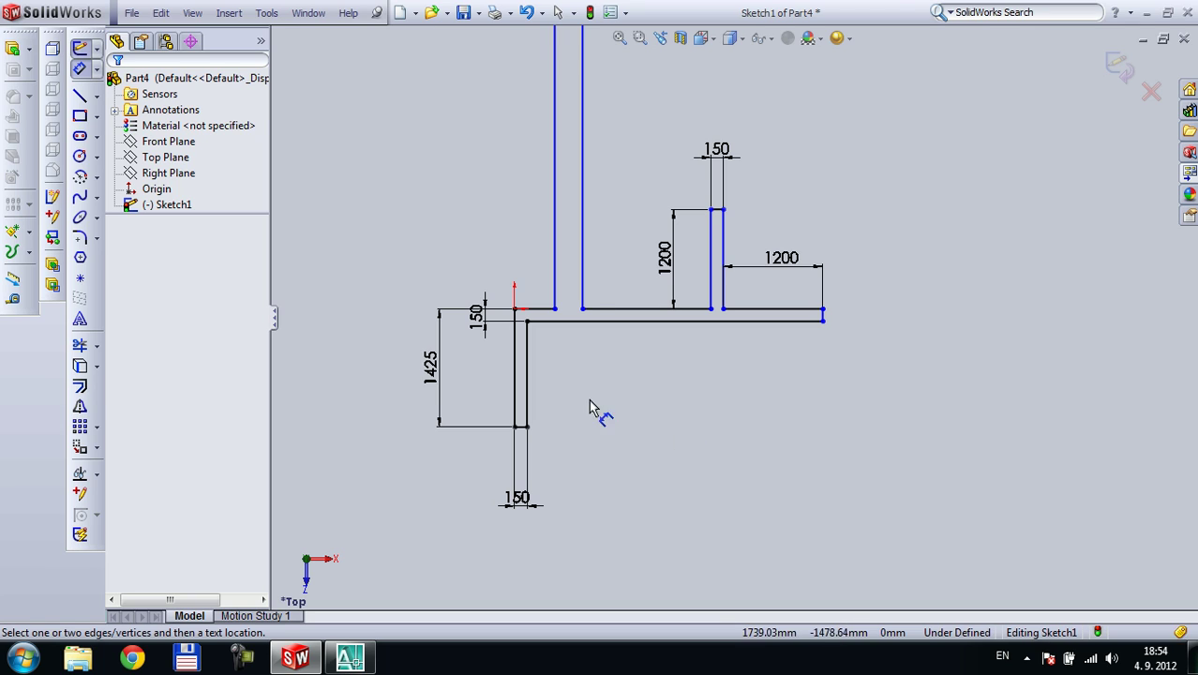
{"action": "left_click", "coordinate": [650, 324]}
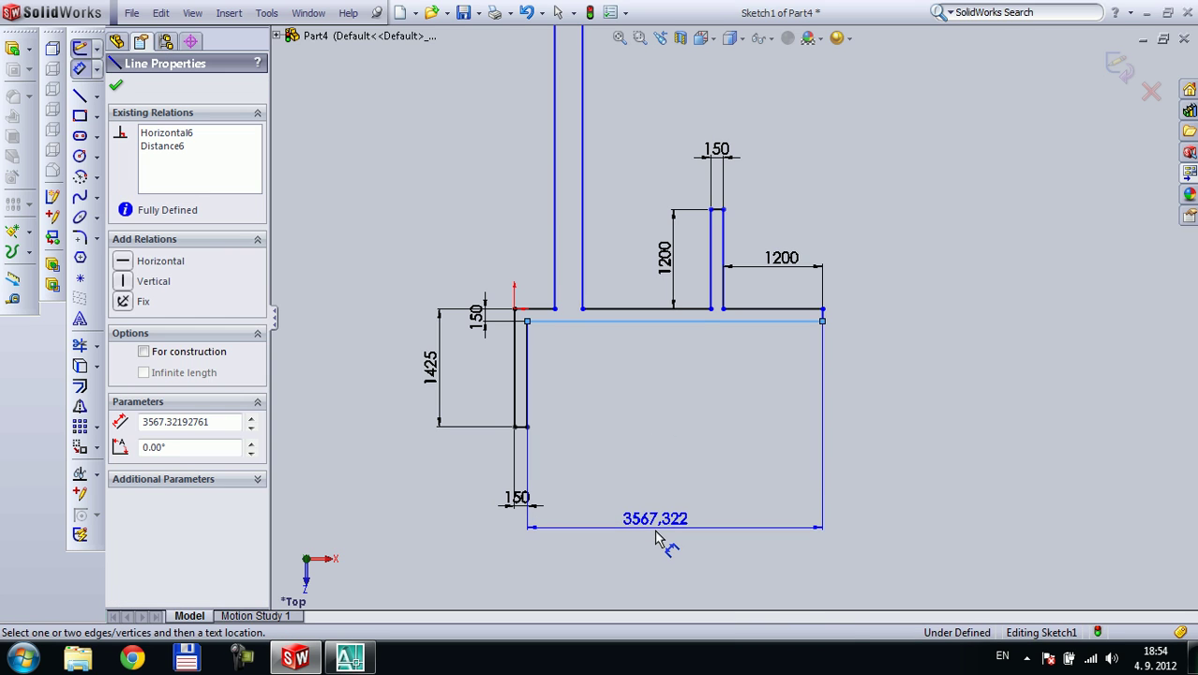
{"action": "left_click", "coordinate": [655, 530]}
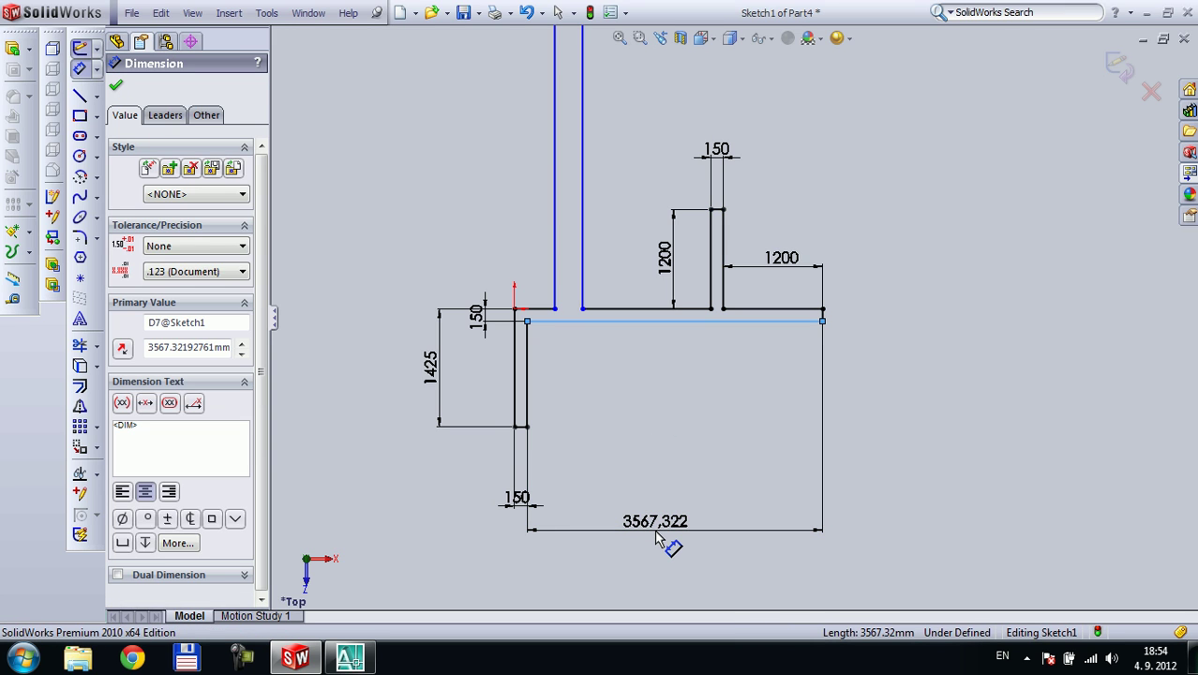
{"action": "type", "text": "2880+800"}
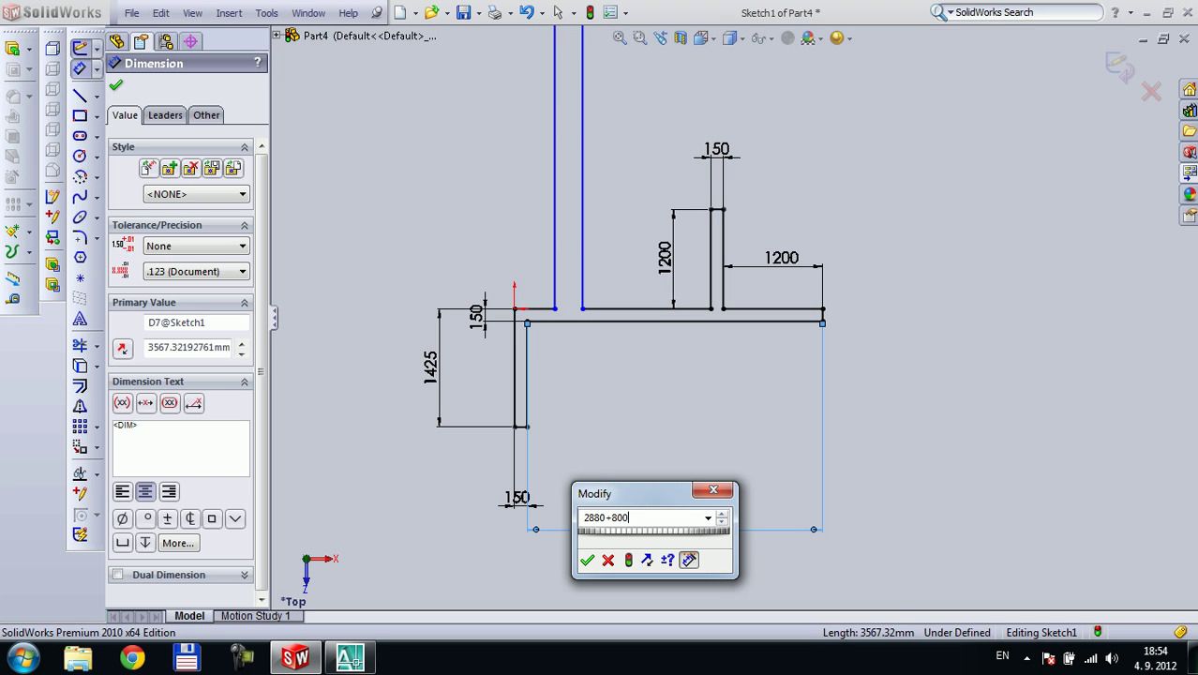
{"action": "key", "text": "Return"}
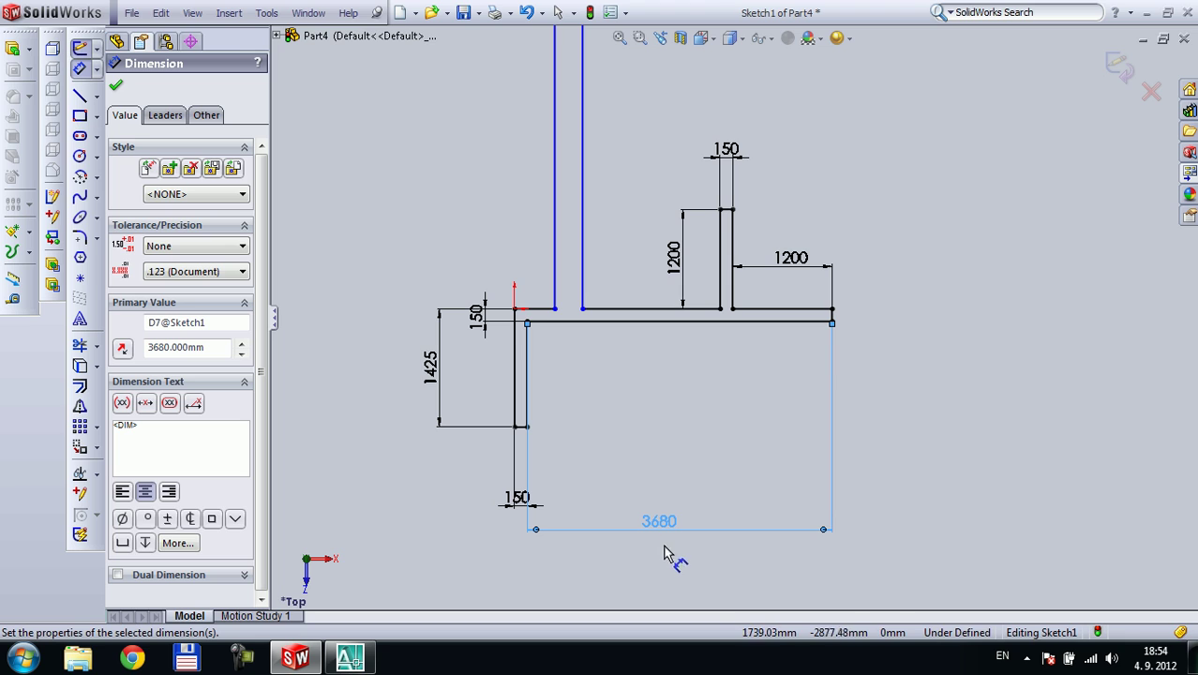
{"action": "left_click", "coordinate": [906, 424]}
Dimension the upper edge between the origin corner and the taller upright wall and set it to 600 mm
{"action": "scroll", "coordinate": [585, 447], "scroll_direction": "up", "scroll_amount": 4}
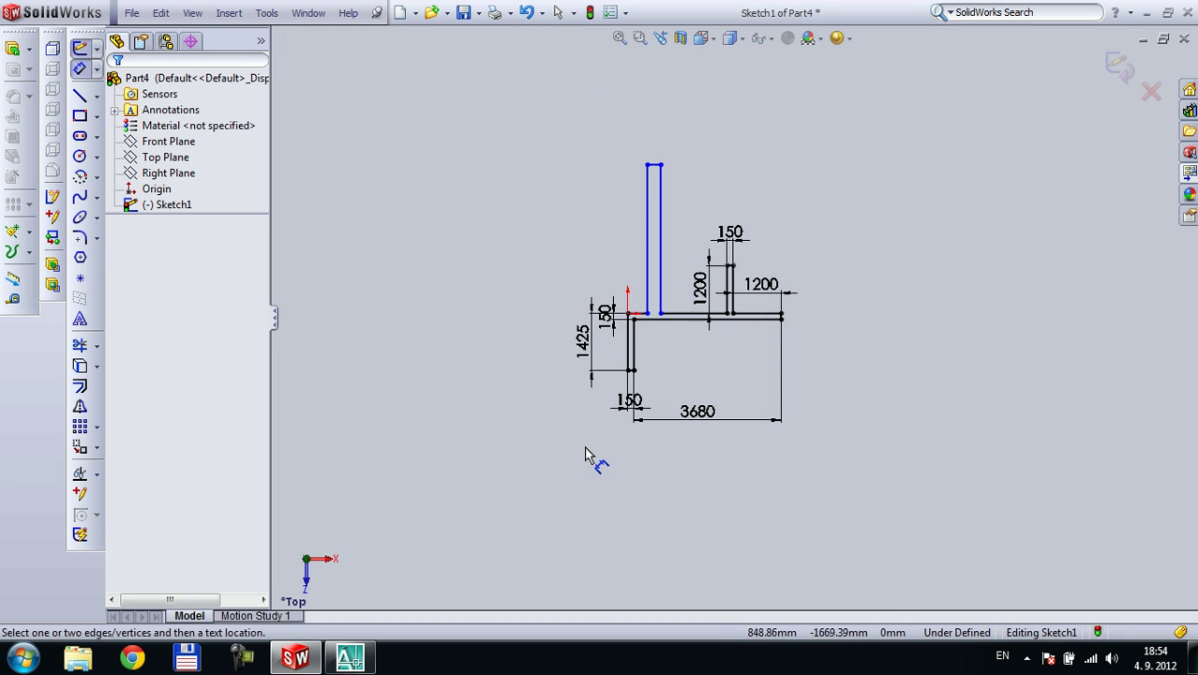
{"action": "scroll", "coordinate": [687, 236], "scroll_direction": "down", "scroll_amount": 4}
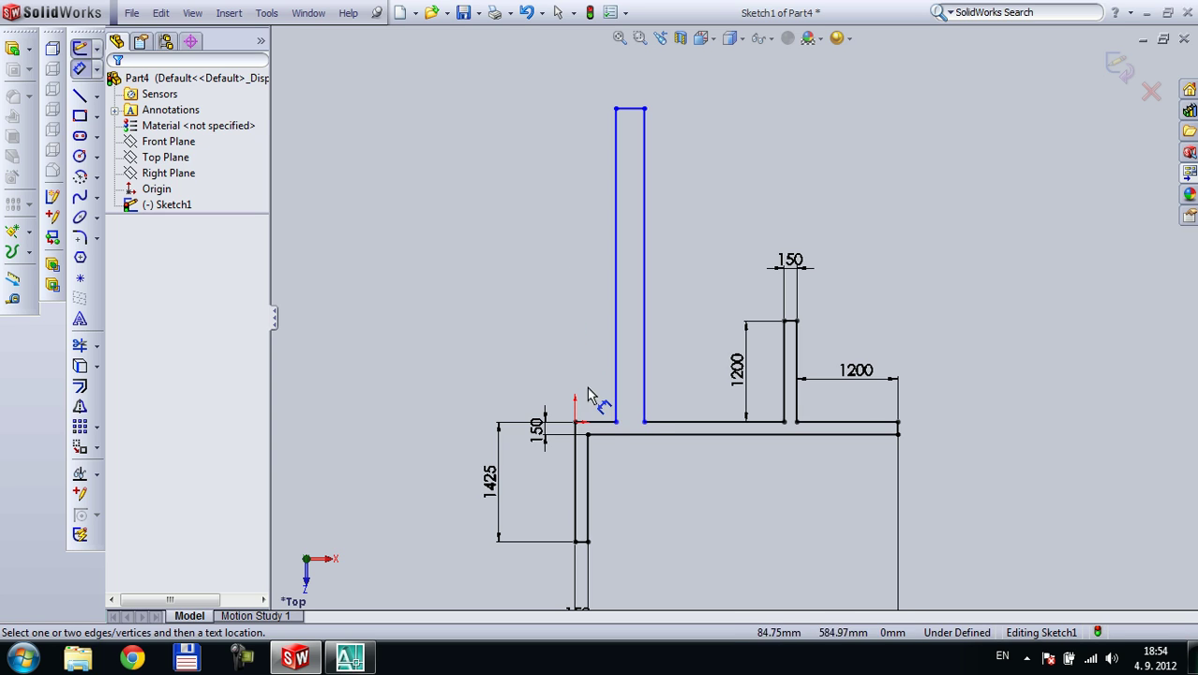
{"action": "left_click", "coordinate": [596, 422]}
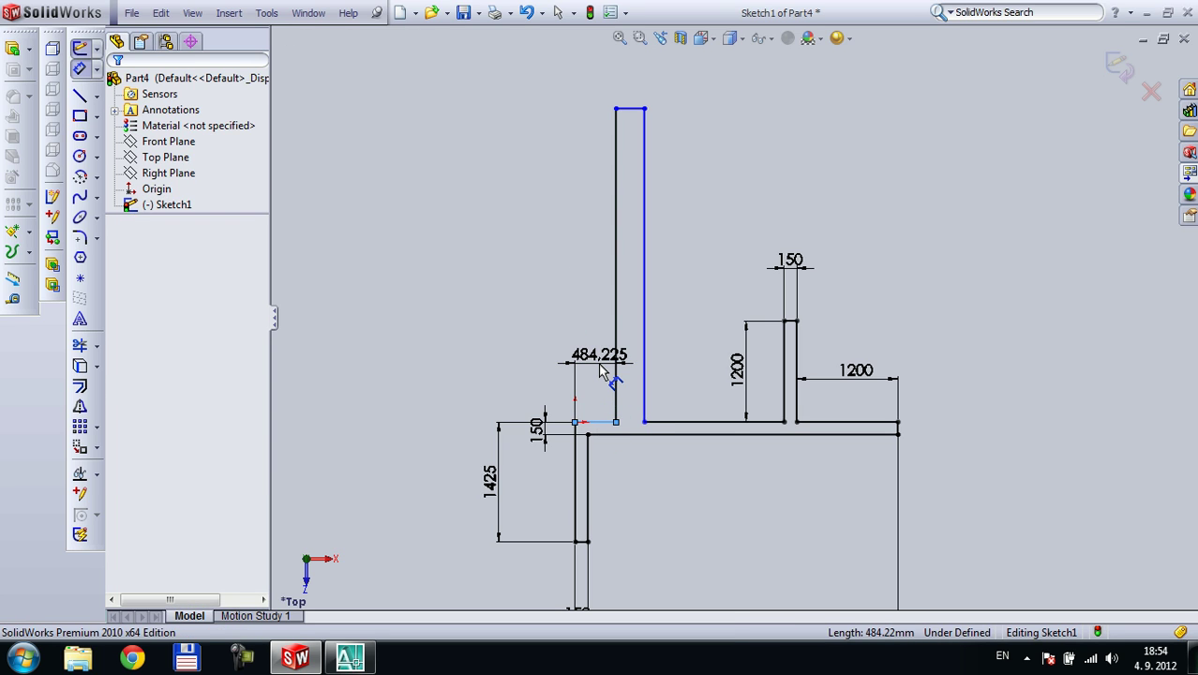
{"action": "left_click", "coordinate": [600, 368]}
{"action": "type", "text": "600"}
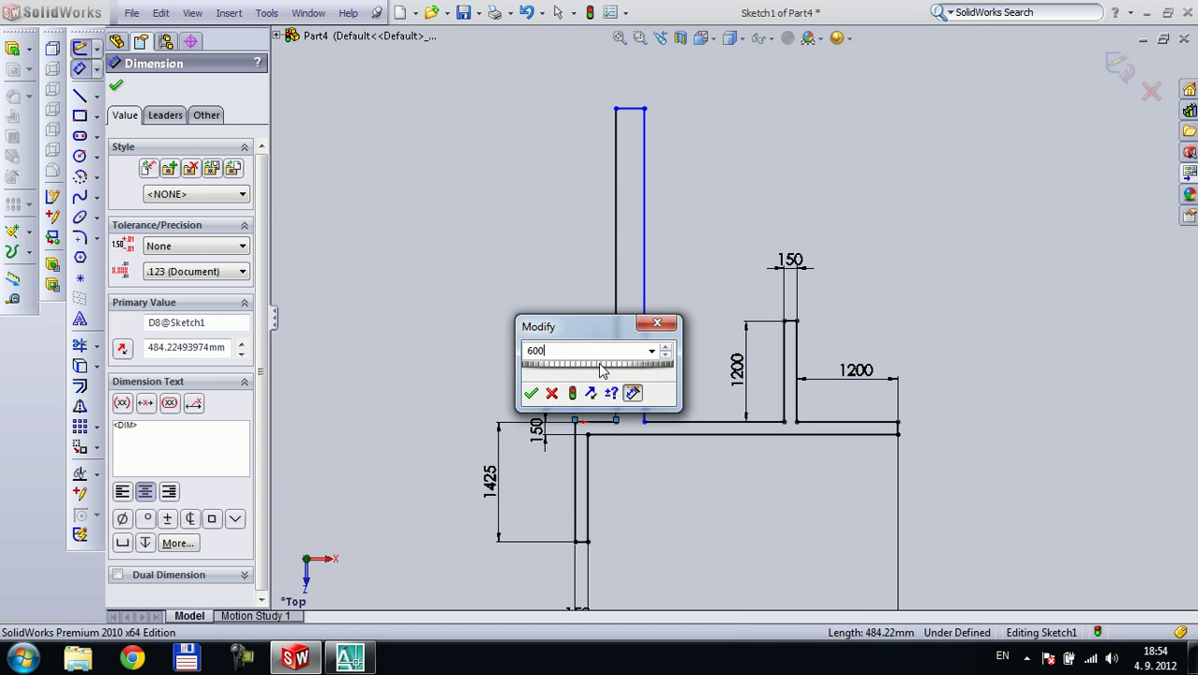
{"action": "key", "text": "Return"}
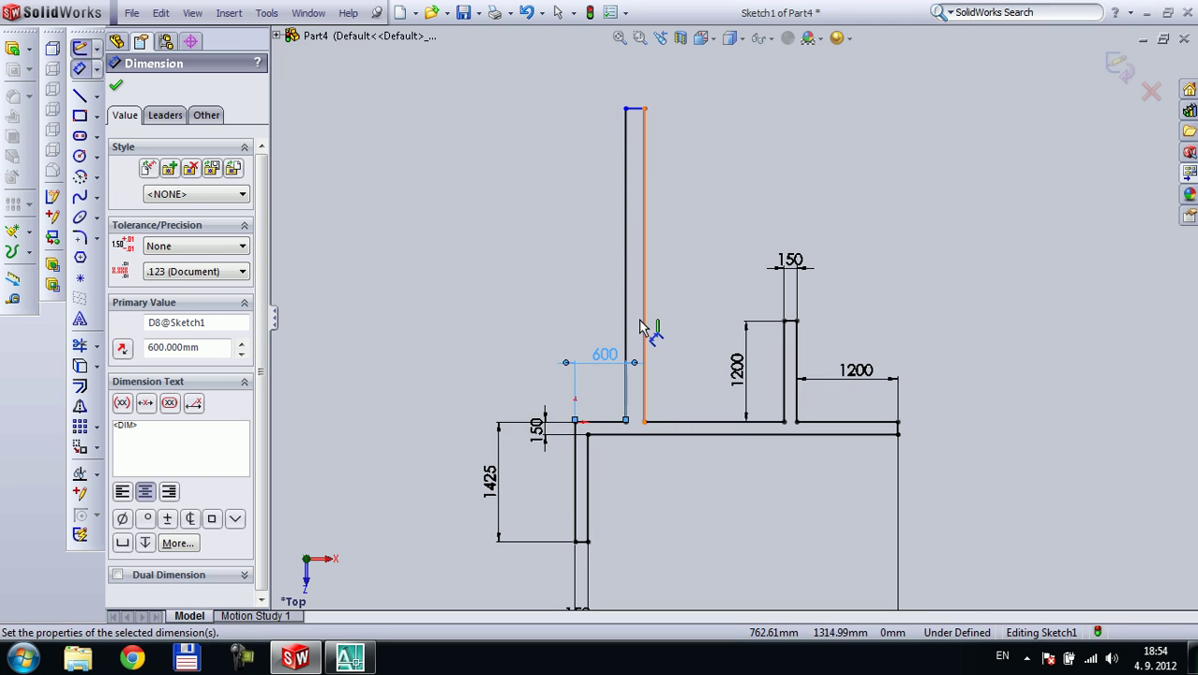
Dimension the top edge of the taller upright wall and set its thickness to 150 mm
{"action": "left_click", "coordinate": [636, 108]}
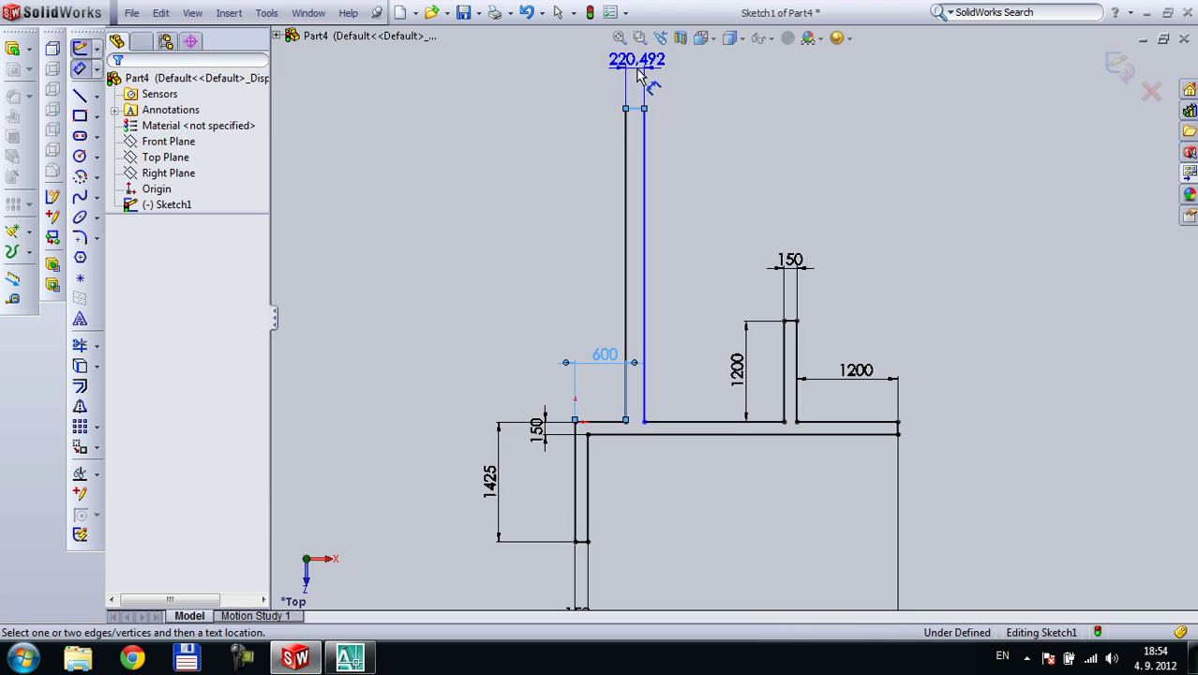
{"action": "left_click", "coordinate": [641, 81]}
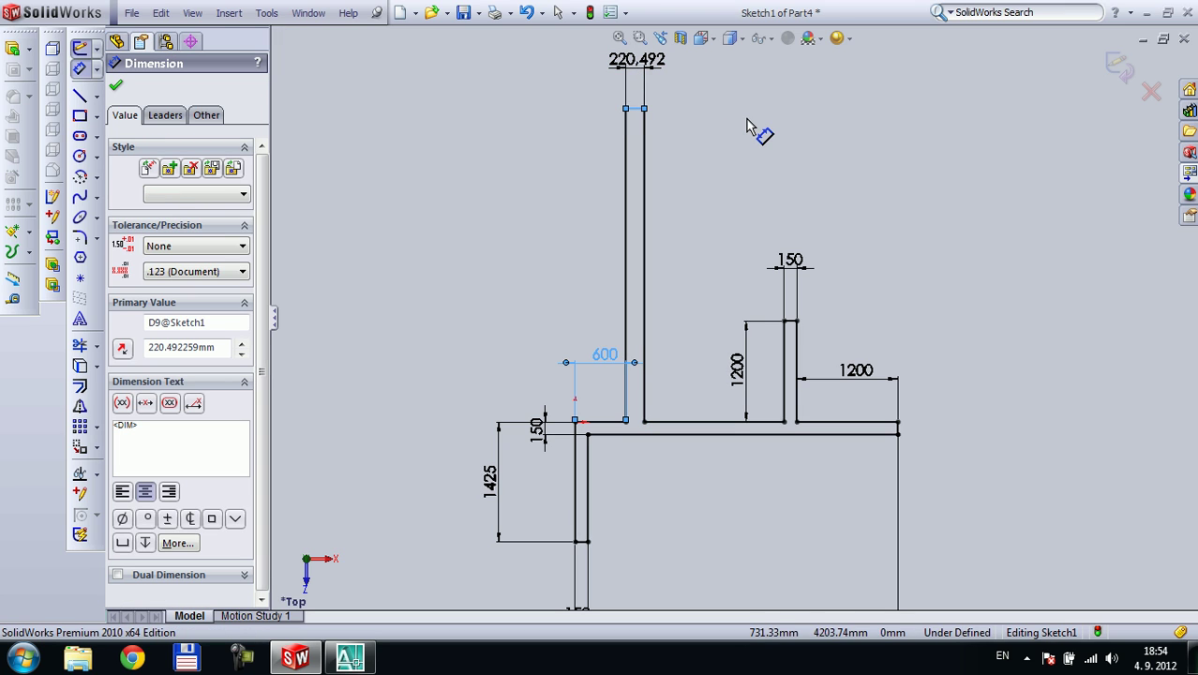
{"action": "type", "text": "150"}
{"action": "key", "text": "Return"}
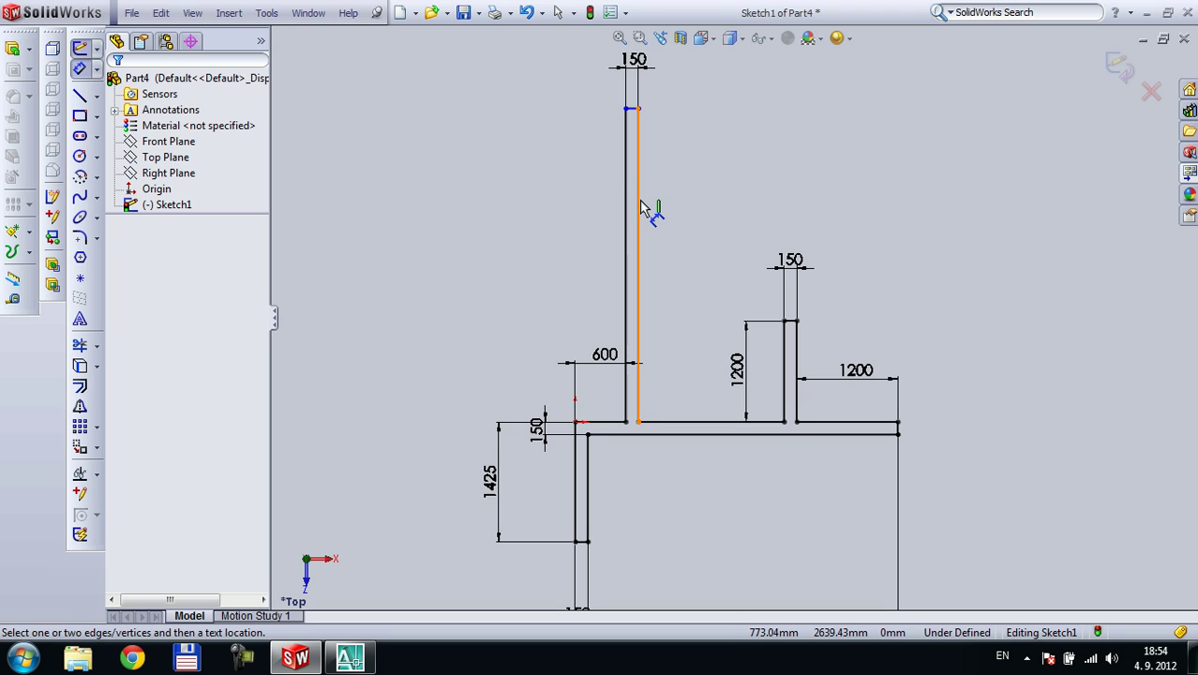
Dimension the inner edge of the taller upright wall and set its height to 2345 mm
{"action": "left_click", "coordinate": [673, 208]}
{"action": "left_click", "coordinate": [672, 208]}
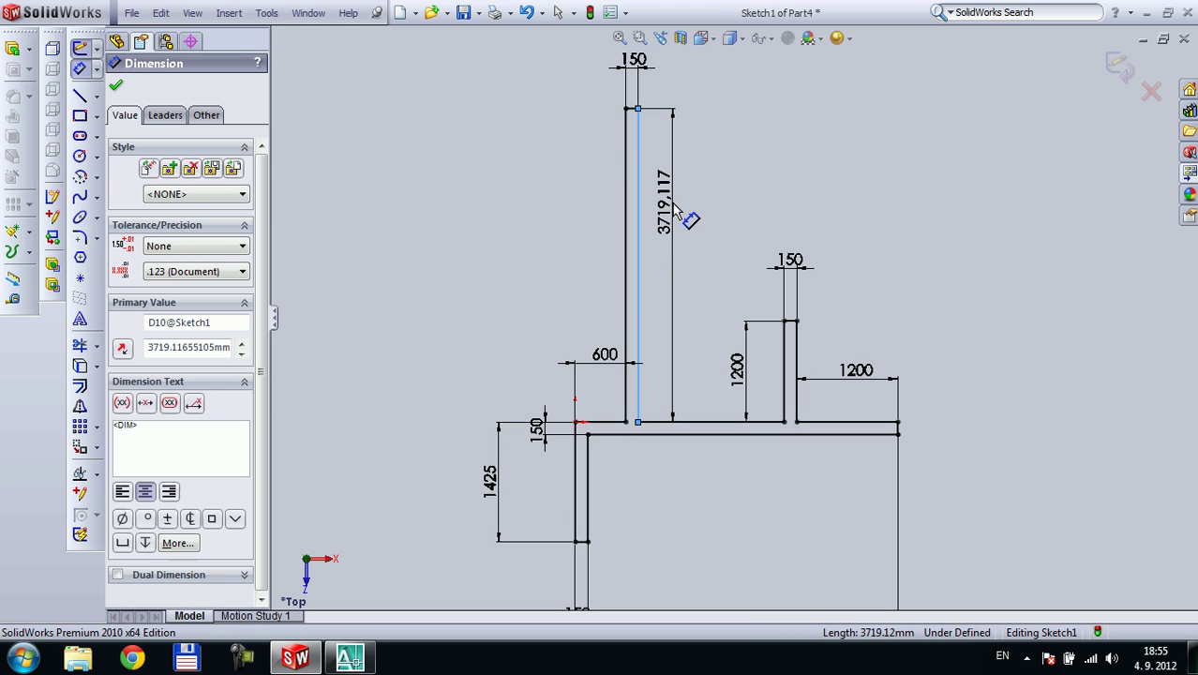
{"action": "left_click", "coordinate": [675, 207]}
{"action": "type", "text": "2345"}
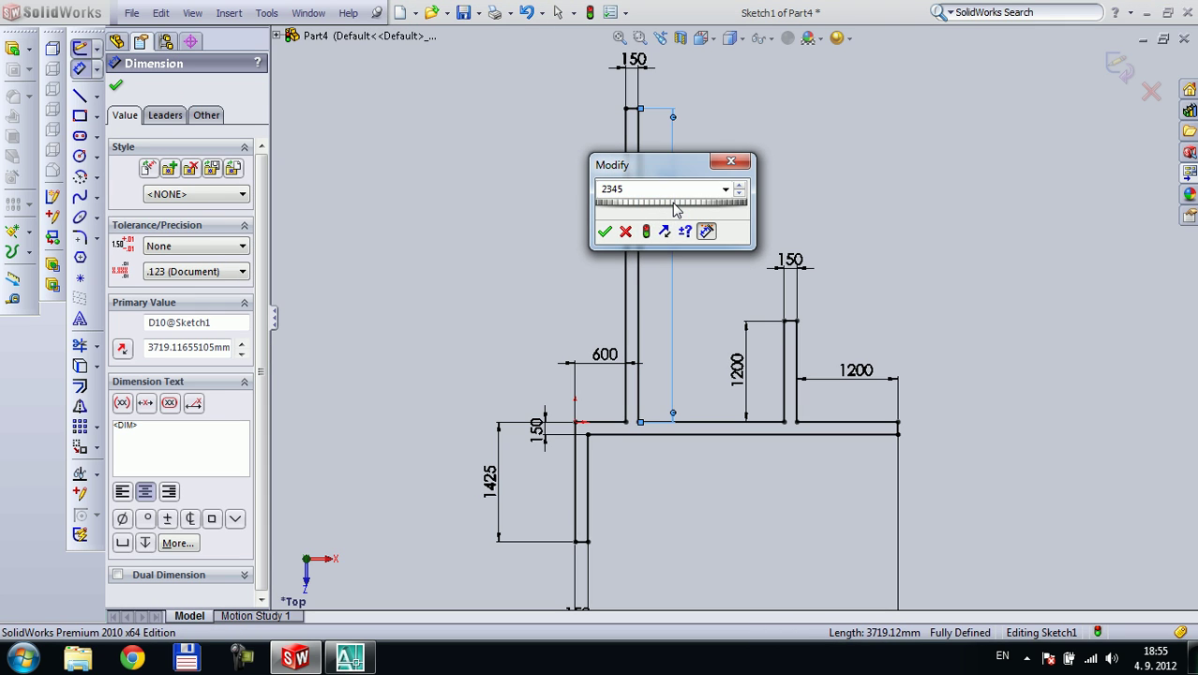
{"action": "key", "text": "Return"}
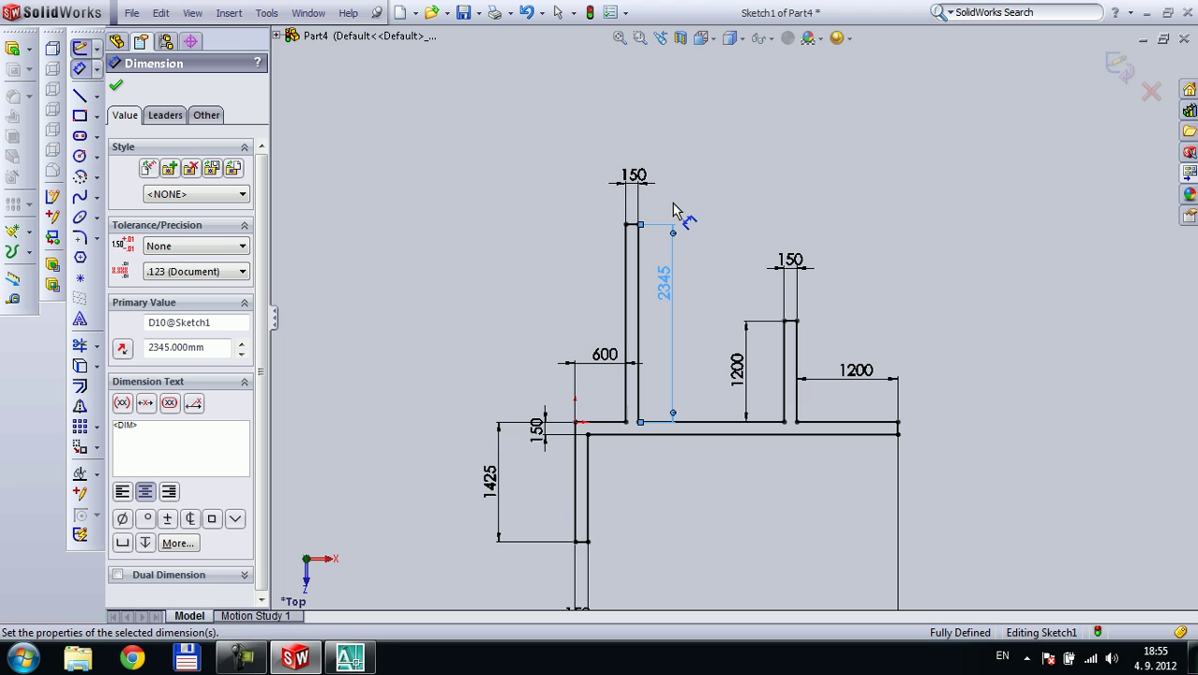
Extrude the wall profile as a blind boss with a depth of 2650 mm
{"action": "key", "text": "f"}
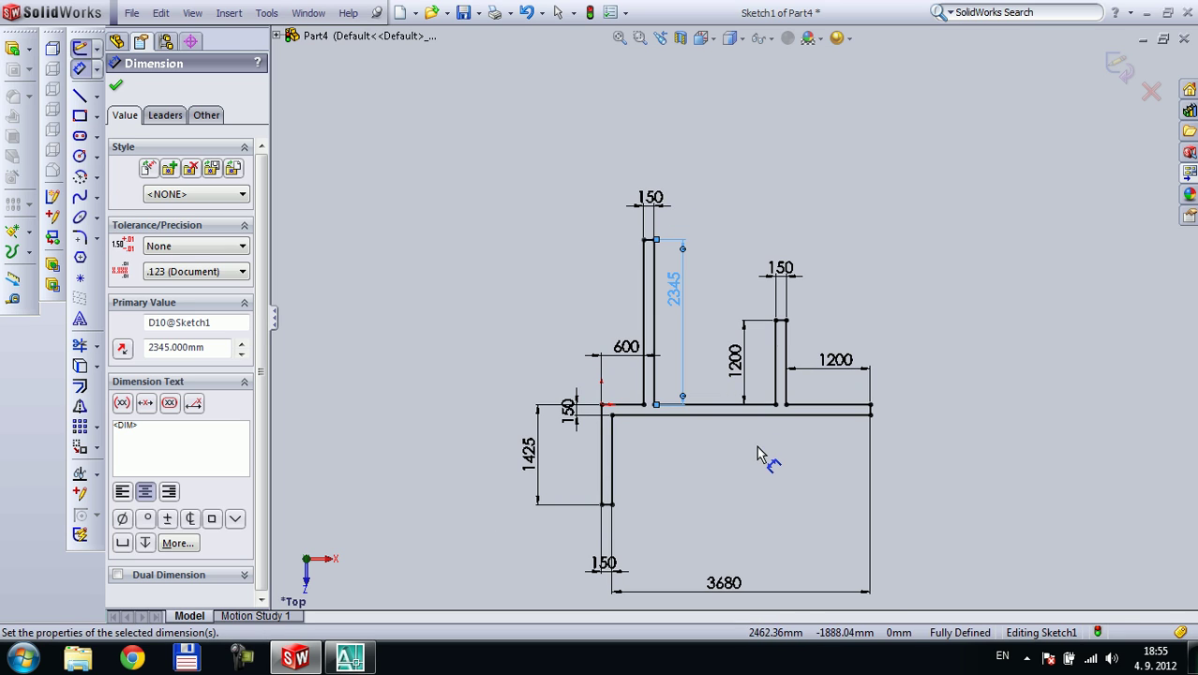
{"action": "scroll", "coordinate": [764, 435], "scroll_direction": "up", "scroll_amount": 5}
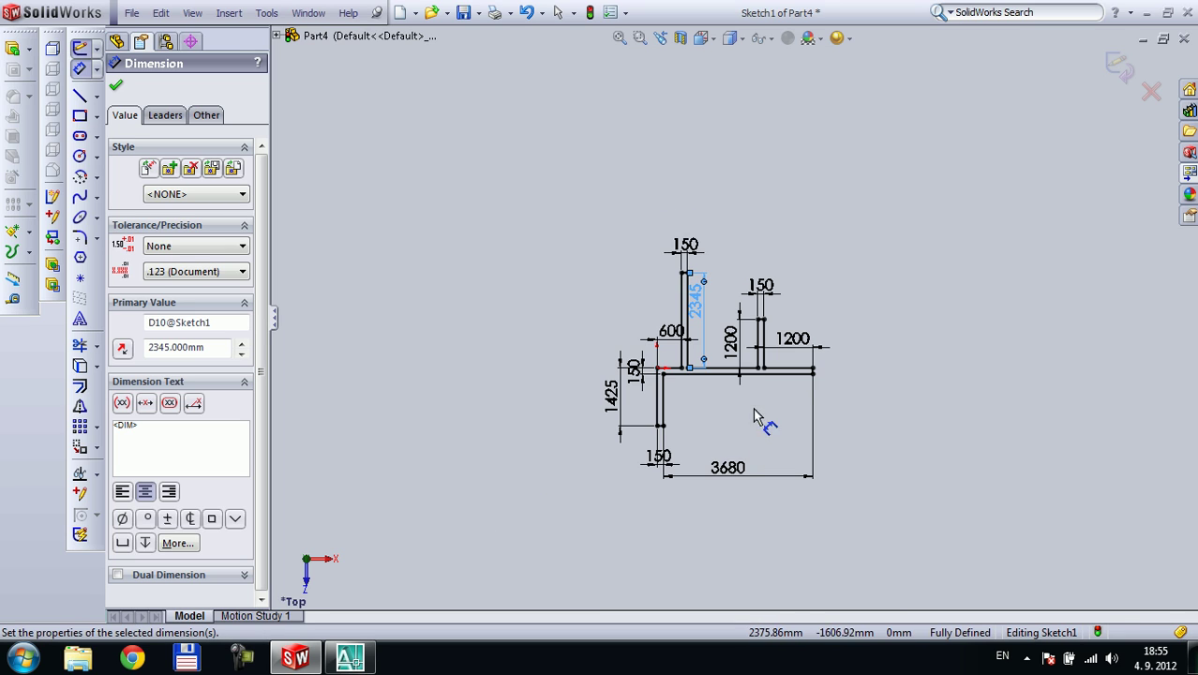
{"action": "left_click", "coordinate": [12, 50]}
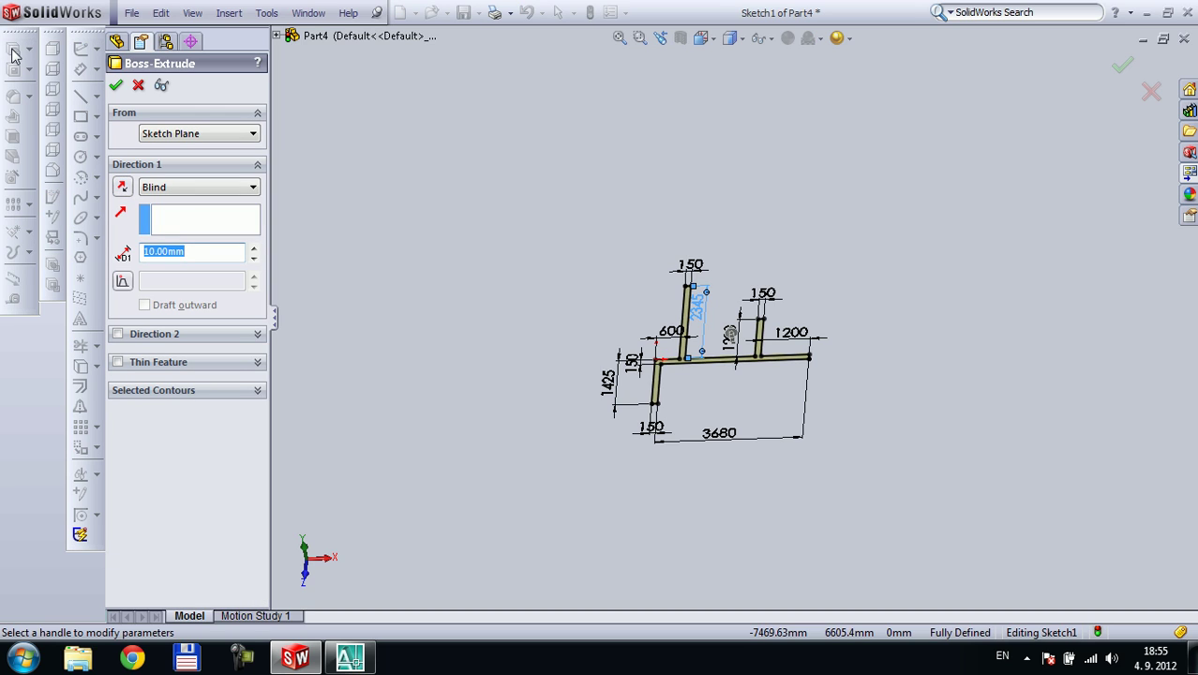
{"action": "type", "text": "2650"}
{"action": "key", "text": "Return"}
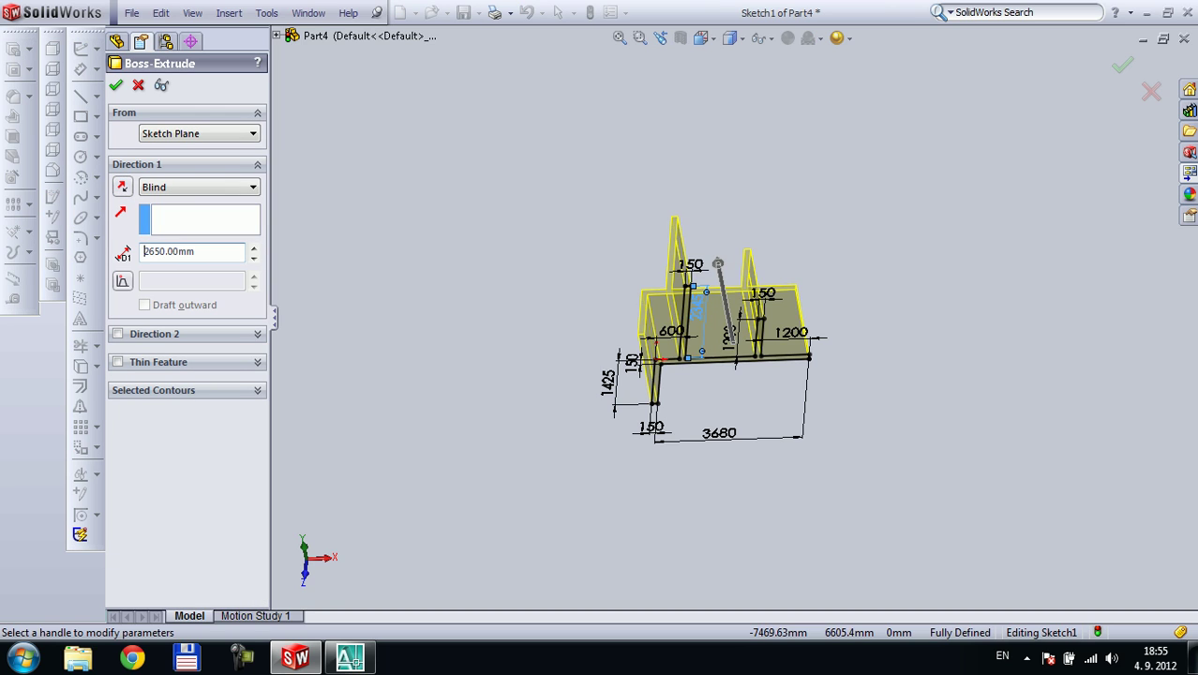
{"action": "middle_click_drag", "start_coordinate": [837, 198], "coordinate": [847, 155]}
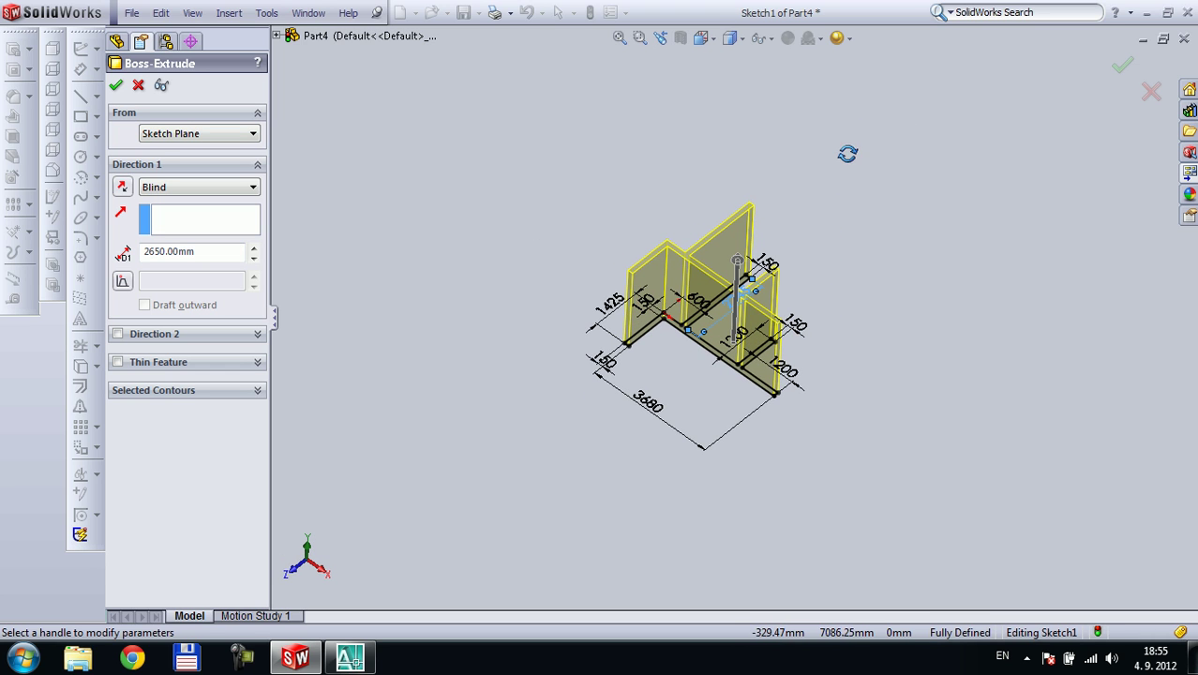
{"action": "left_click", "coordinate": [114, 84]}
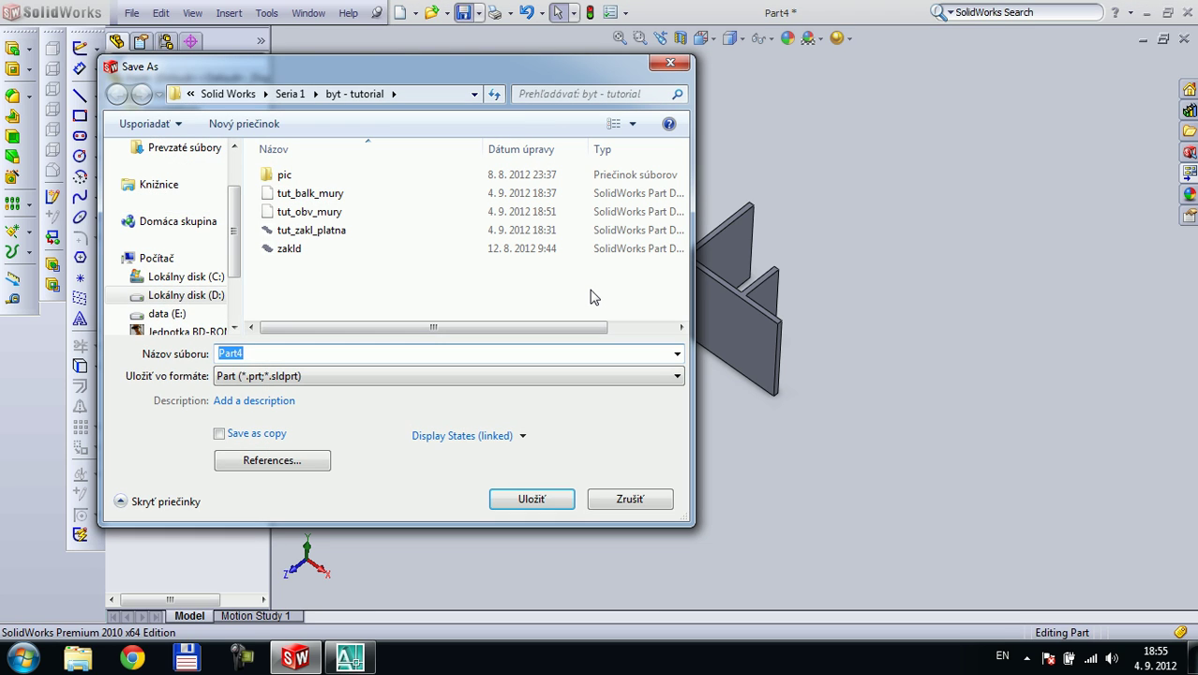
Save the part as tut_vnut_prie in the byt - tutorial folder and switch to the #_tut_byt assembly
{"action": "type", "text": "tut"}
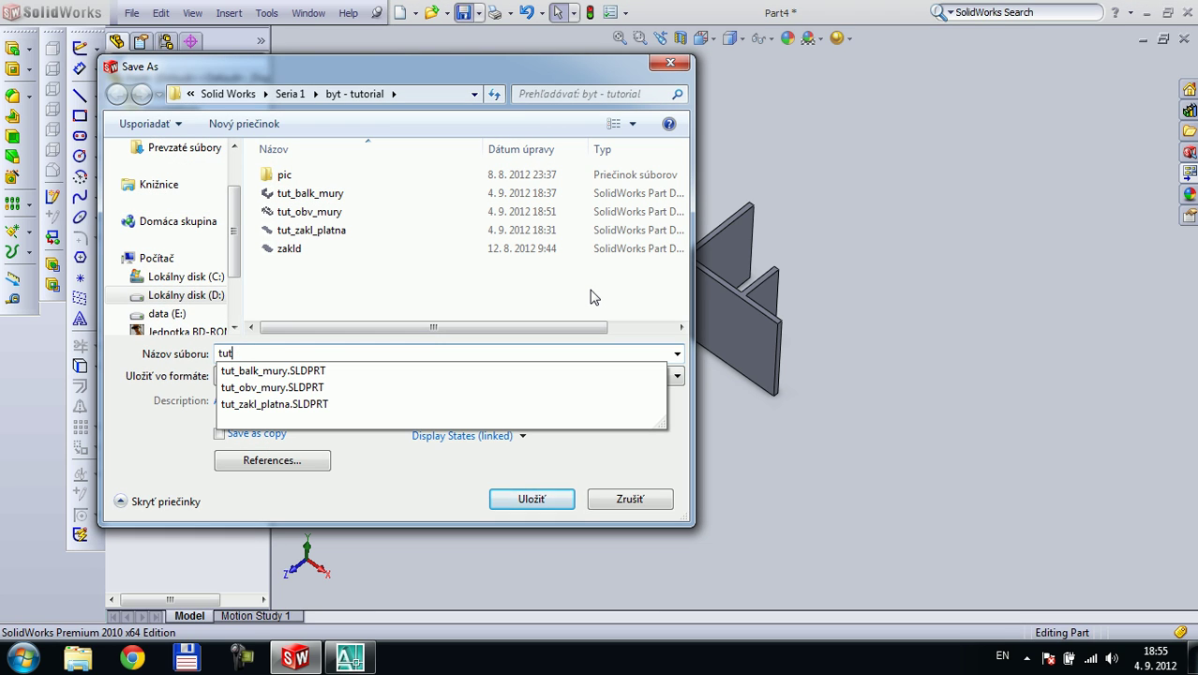
{"action": "type", "text": "_vnut_prie"}
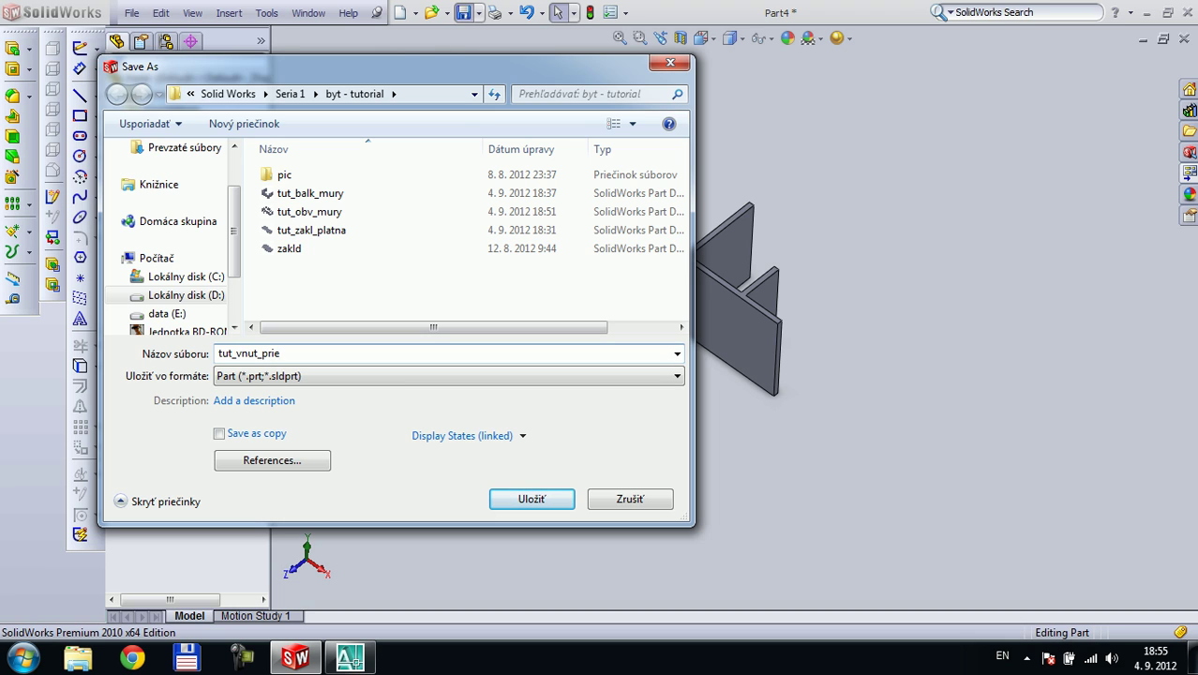
{"action": "key", "text": "Return"}
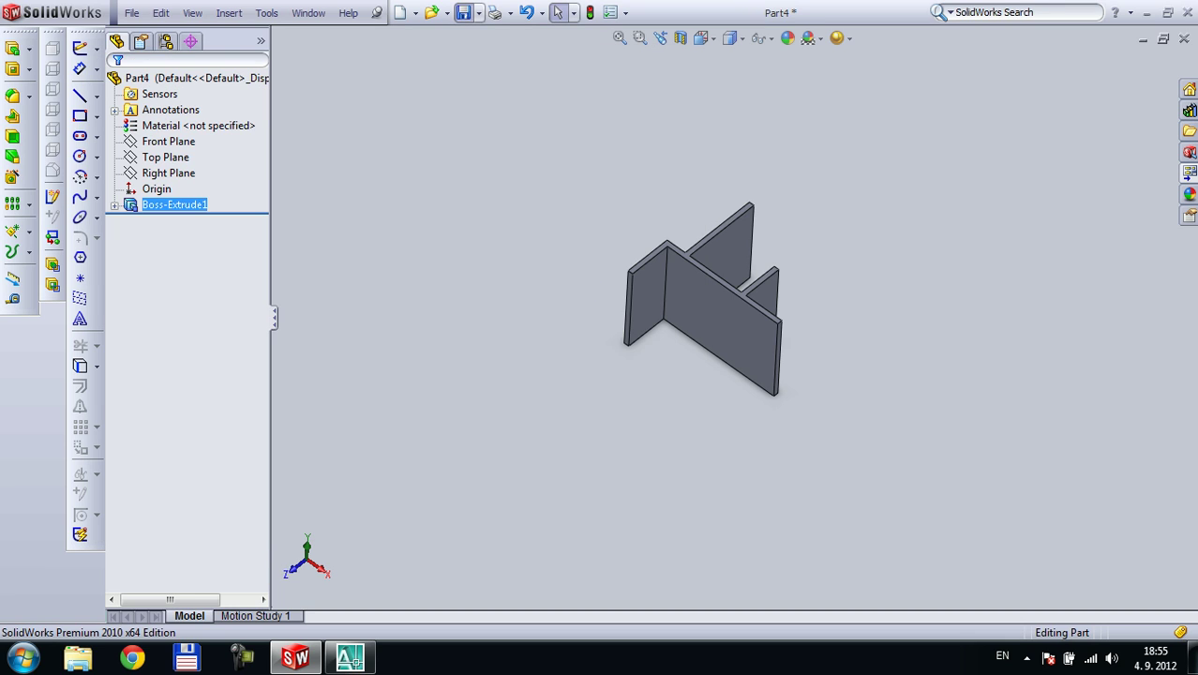
{"action": "key", "text": "ctrl+Tab"}
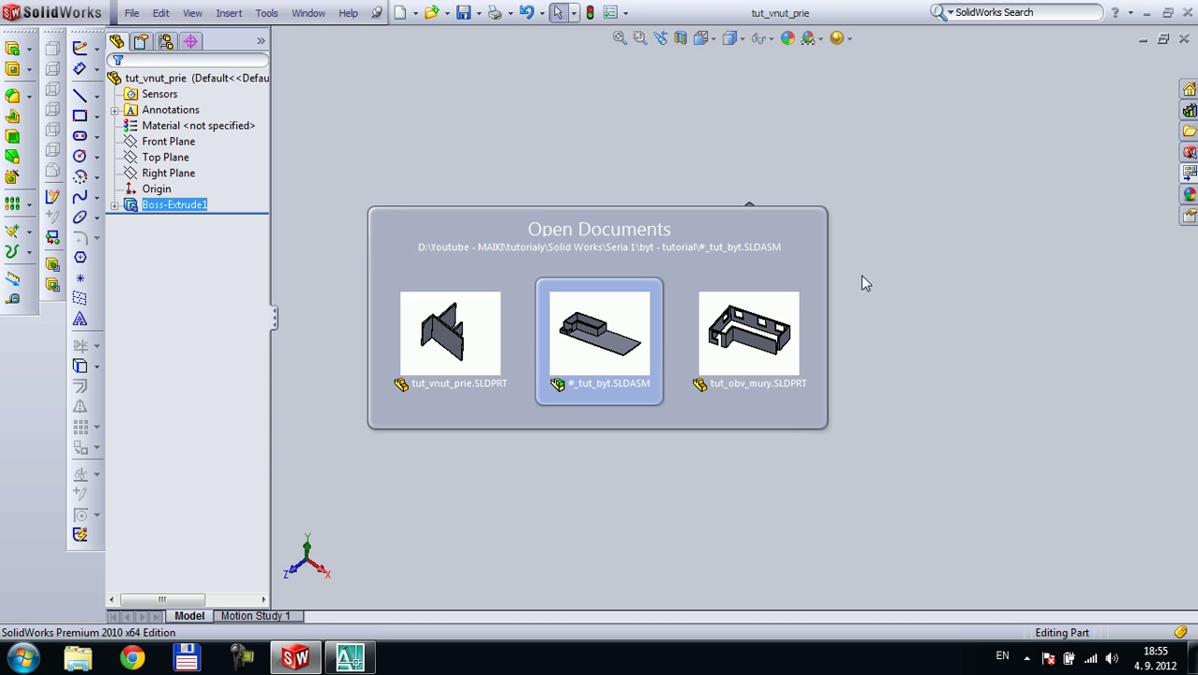
{"action": "left_click", "coordinate": [606, 350]}
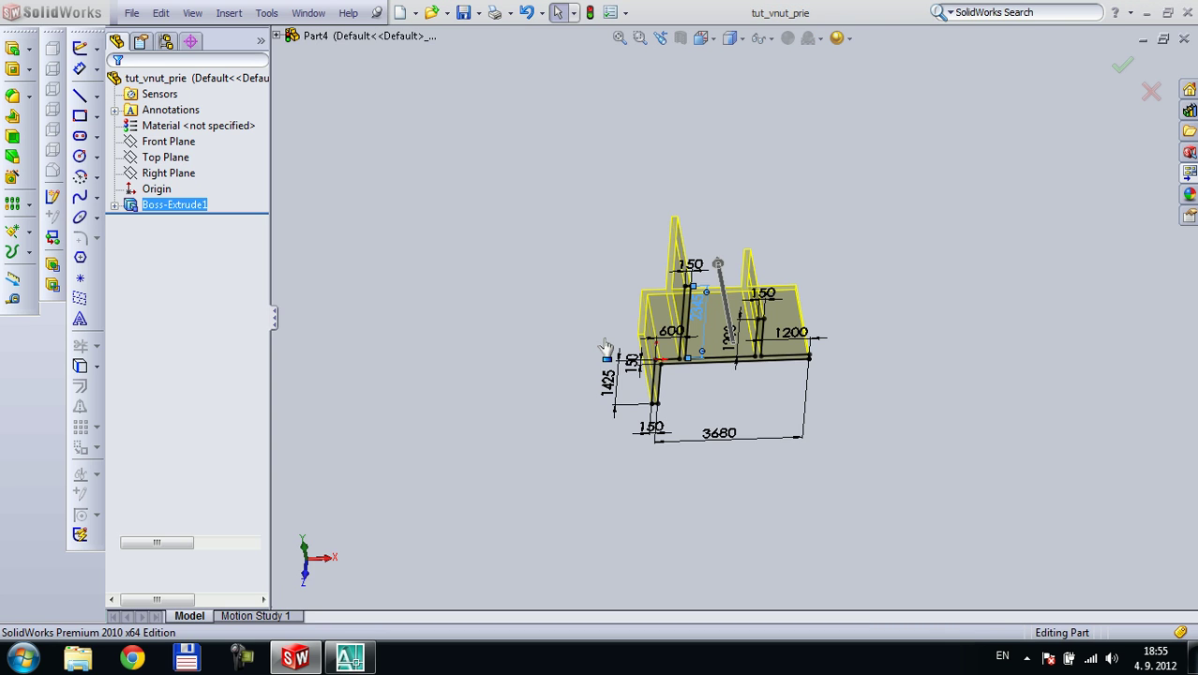
Insert the tut_vnut_prie part into the assembly and place it outside the apartment walls, above the base slab
{"action": "scroll", "coordinate": [945, 267], "scroll_direction": "up", "scroll_amount": 4}
{"action": "scroll", "coordinate": [945, 267], "scroll_direction": "down", "scroll_amount": 1}
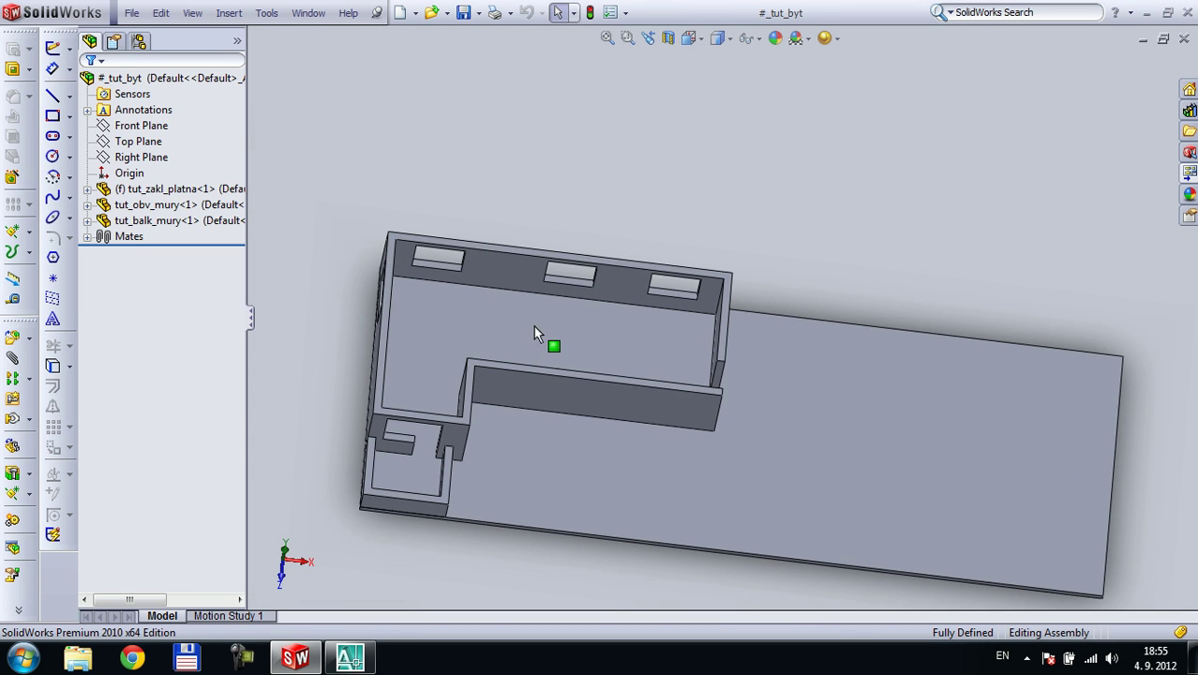
{"action": "left_click", "coordinate": [13, 338]}
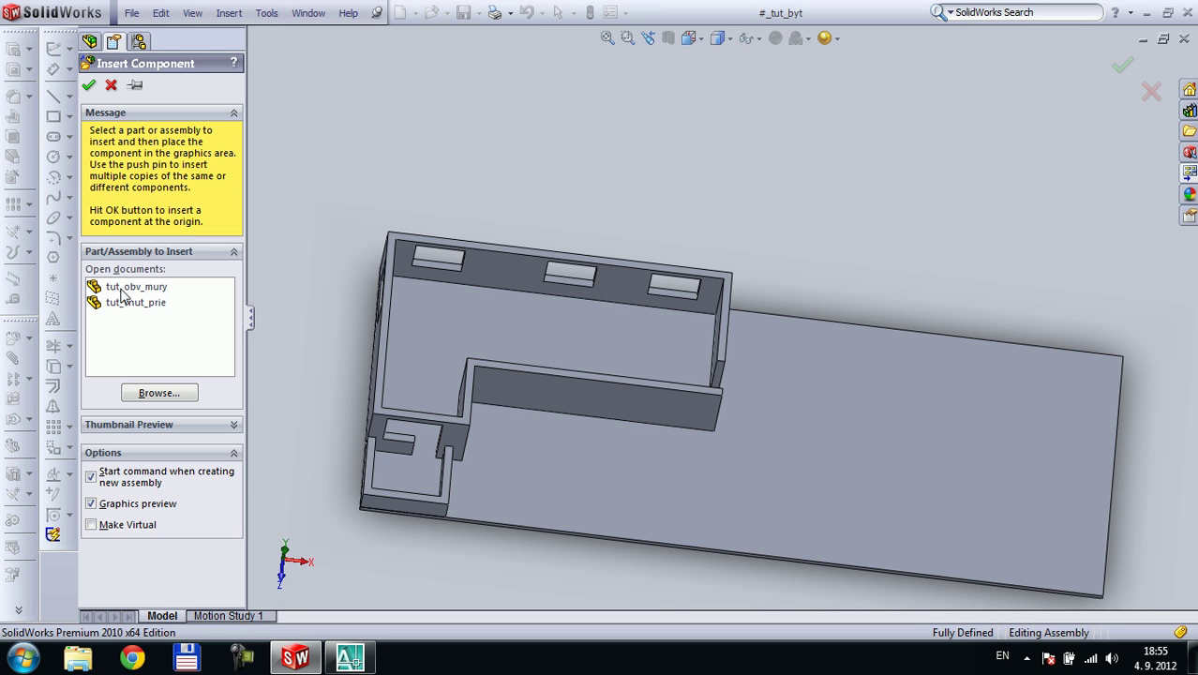
{"action": "left_click", "coordinate": [131, 301]}
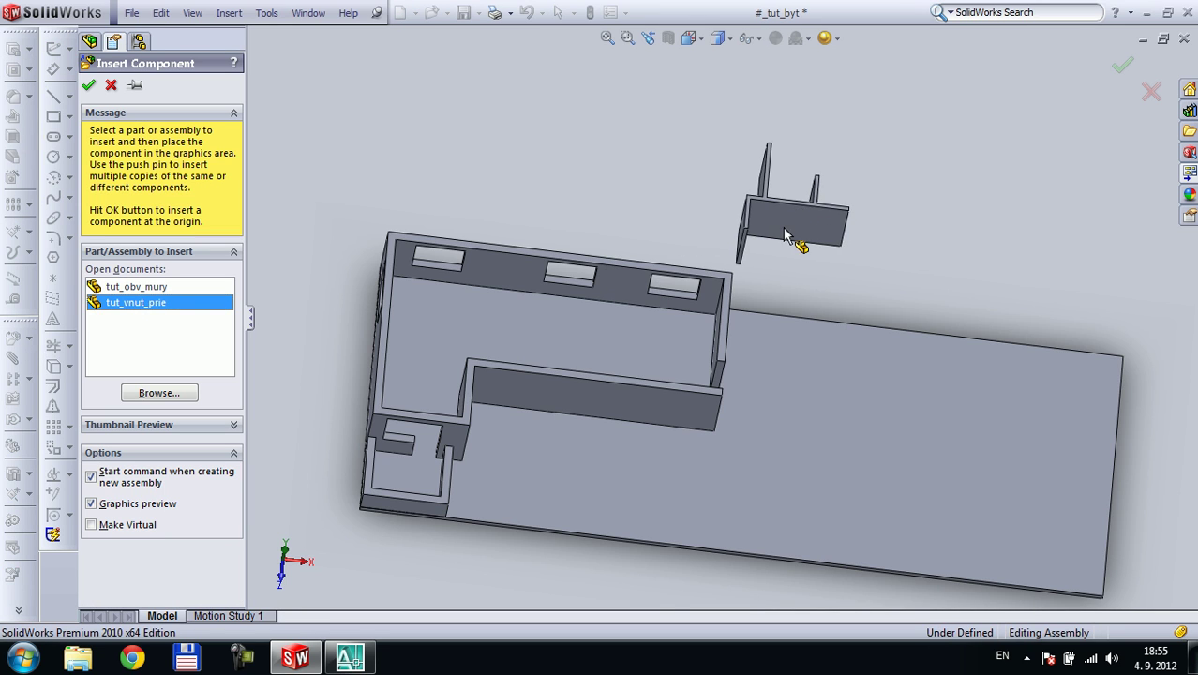
{"action": "left_click", "coordinate": [787, 234]}
Mate the underside of the interior wall part coincident with the top face of the base slab
{"action": "left_click", "coordinate": [812, 429]}
{"action": "middle_click_drag", "start_coordinate": [812, 429], "coordinate": [796, 272]}
{"action": "scroll", "coordinate": [736, 329], "scroll_direction": "down", "scroll_amount": 5}
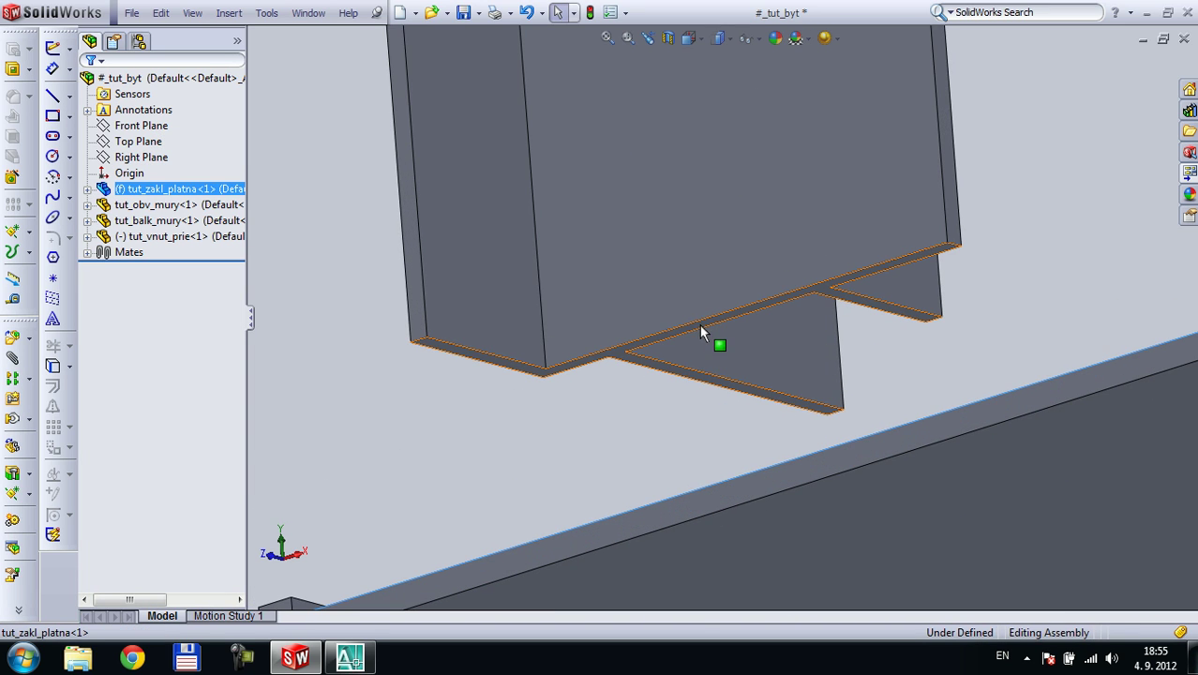
{"action": "left_click", "coordinate": [687, 328], "text": "ctrl"}
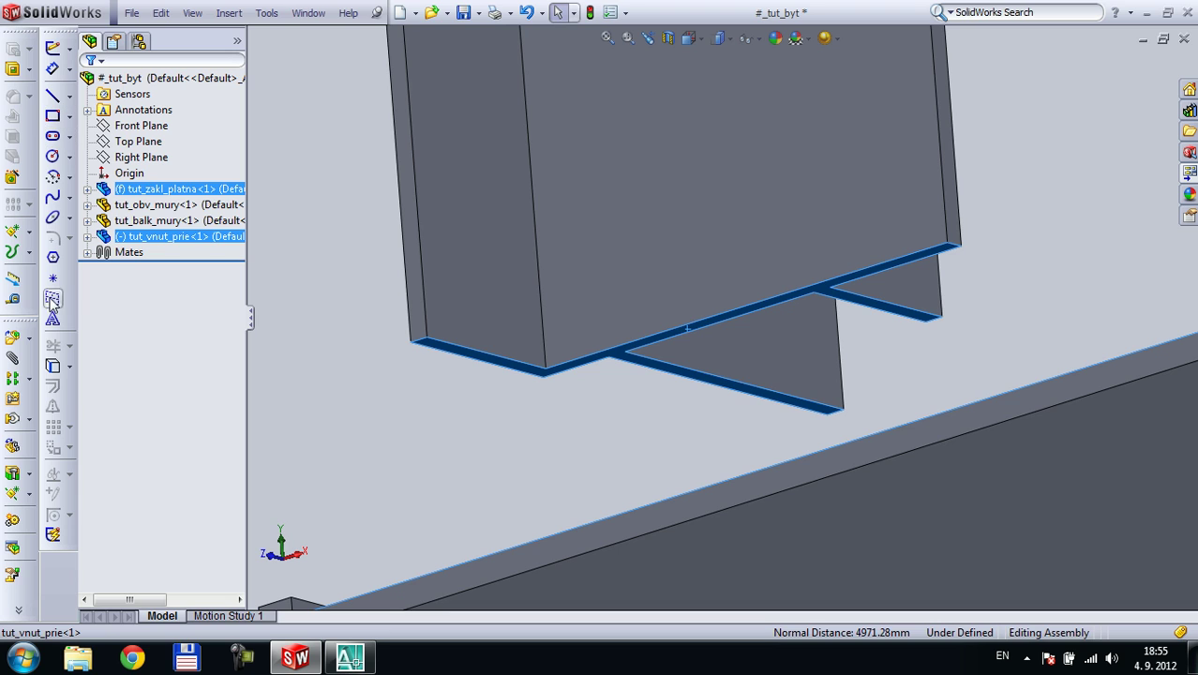
{"action": "left_click", "coordinate": [16, 358]}
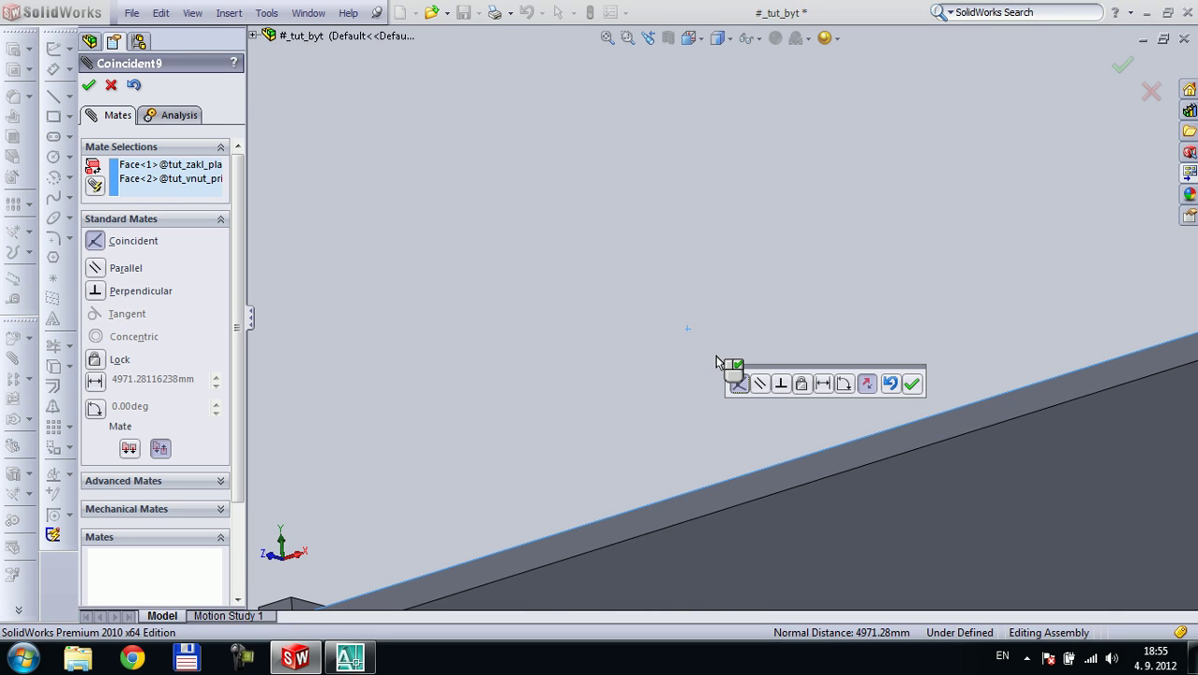
{"action": "right_click", "coordinate": [716, 362]}
Move the interior wall part into the room enclosed by the perimeter walls
{"action": "middle_click_drag", "start_coordinate": [712, 344], "coordinate": [690, 282]}
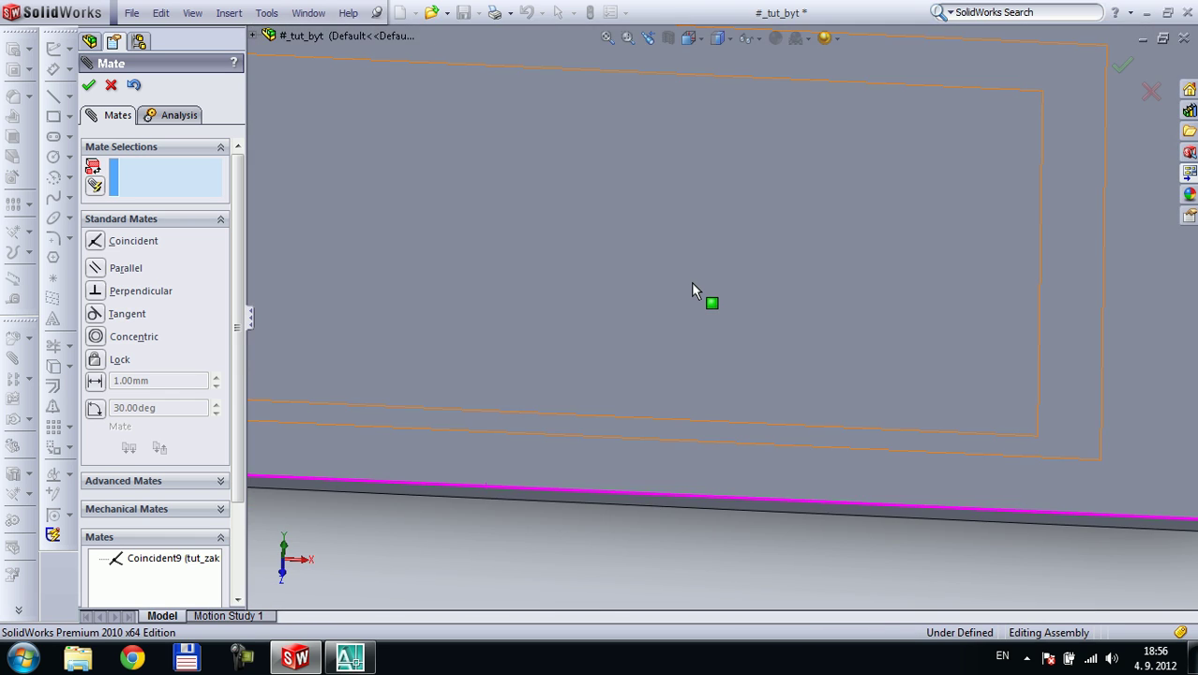
{"action": "scroll", "coordinate": [637, 262], "scroll_direction": "up", "scroll_amount": 5}
{"action": "scroll", "coordinate": [572, 239], "scroll_direction": "down", "scroll_amount": 8}
{"action": "left_click", "coordinate": [696, 267]}
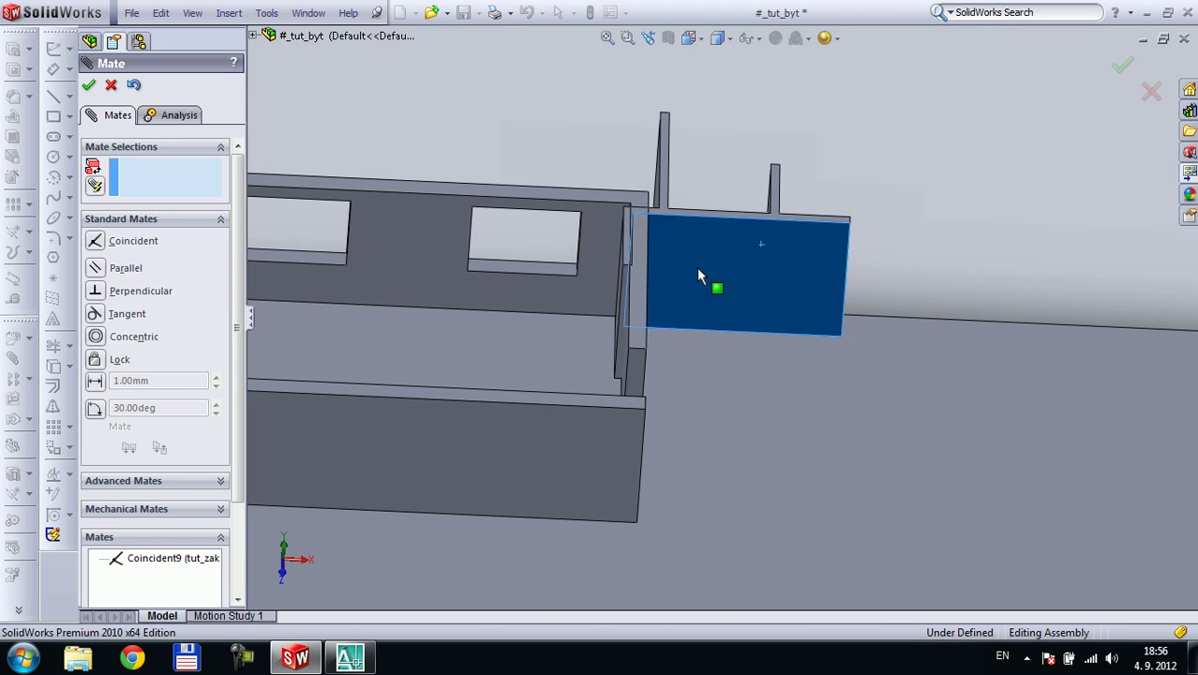
{"action": "left_click_drag", "start_coordinate": [697, 267], "coordinate": [453, 245]}
Mate the end face of the taller upright interior wall coincident with the inner face of the long window wall
{"action": "left_click", "coordinate": [469, 201]}
{"action": "middle_click_drag", "start_coordinate": [468, 201], "coordinate": [321, 351]}
{"action": "right_click", "coordinate": [321, 351]}
{"action": "left_click", "coordinate": [487, 130]}
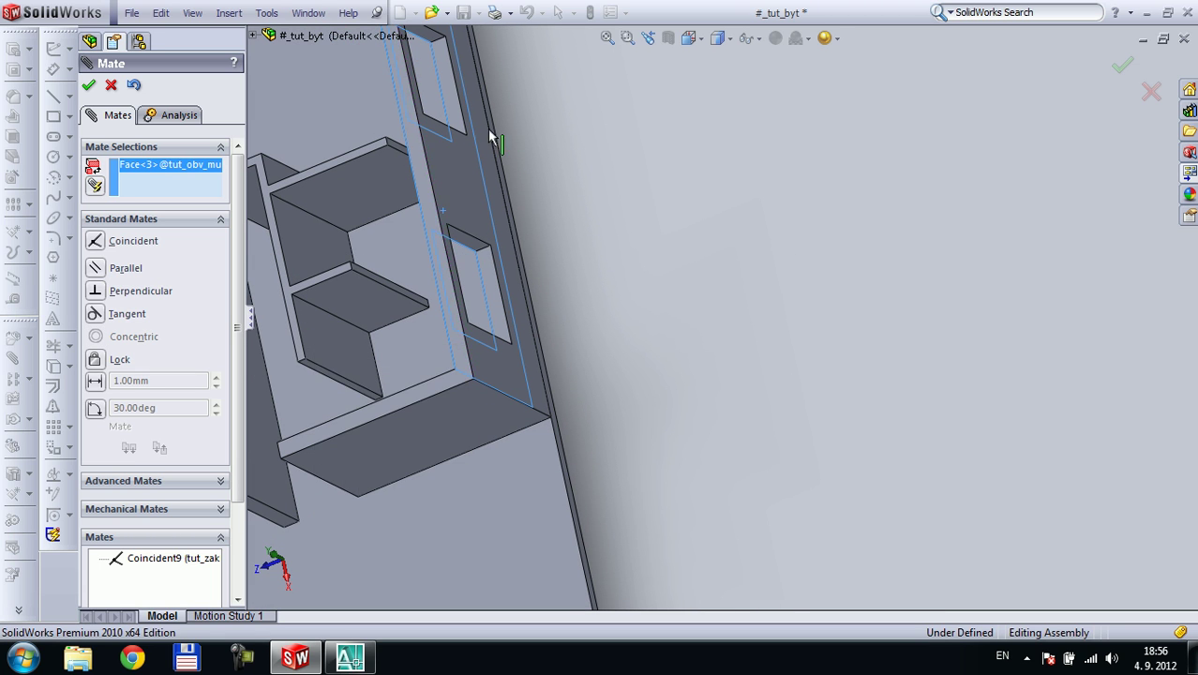
{"action": "scroll", "coordinate": [324, 101], "scroll_direction": "down", "scroll_amount": 4}
{"action": "left_click", "coordinate": [506, 213]}
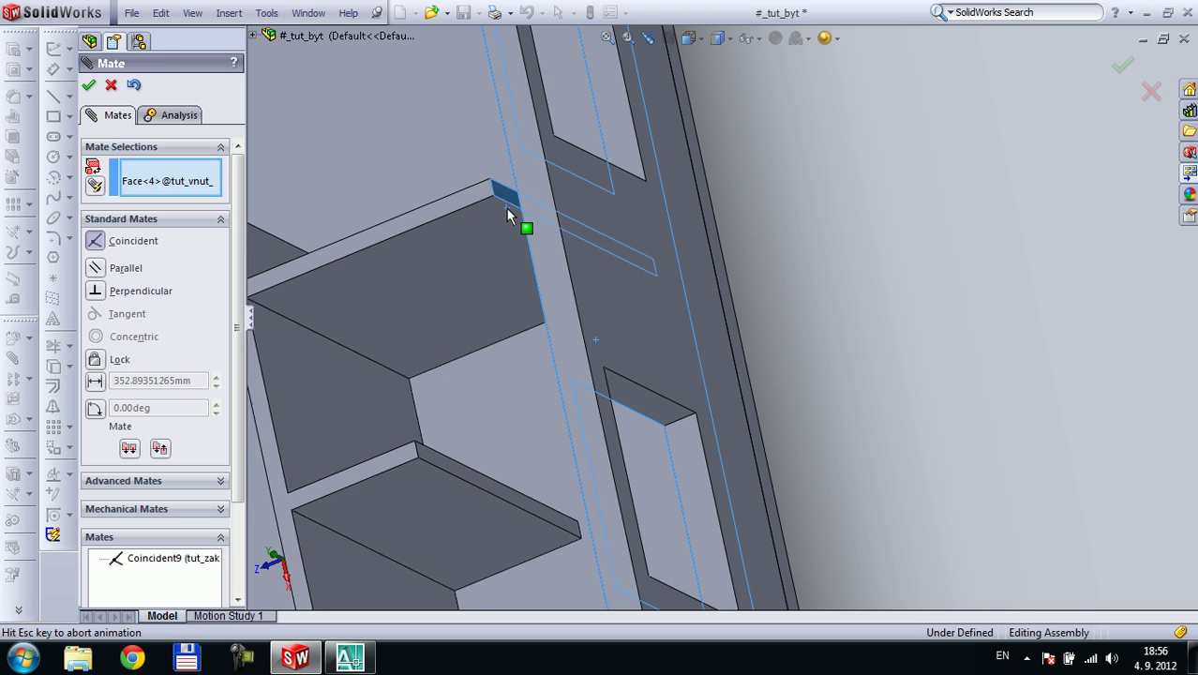
{"action": "left_click", "coordinate": [486, 185]}
Mate the end face of the long interior wall coincident with the inner face of the short perimeter end wall, and finish mating
{"action": "scroll", "coordinate": [646, 295], "scroll_direction": "up", "scroll_amount": 8}
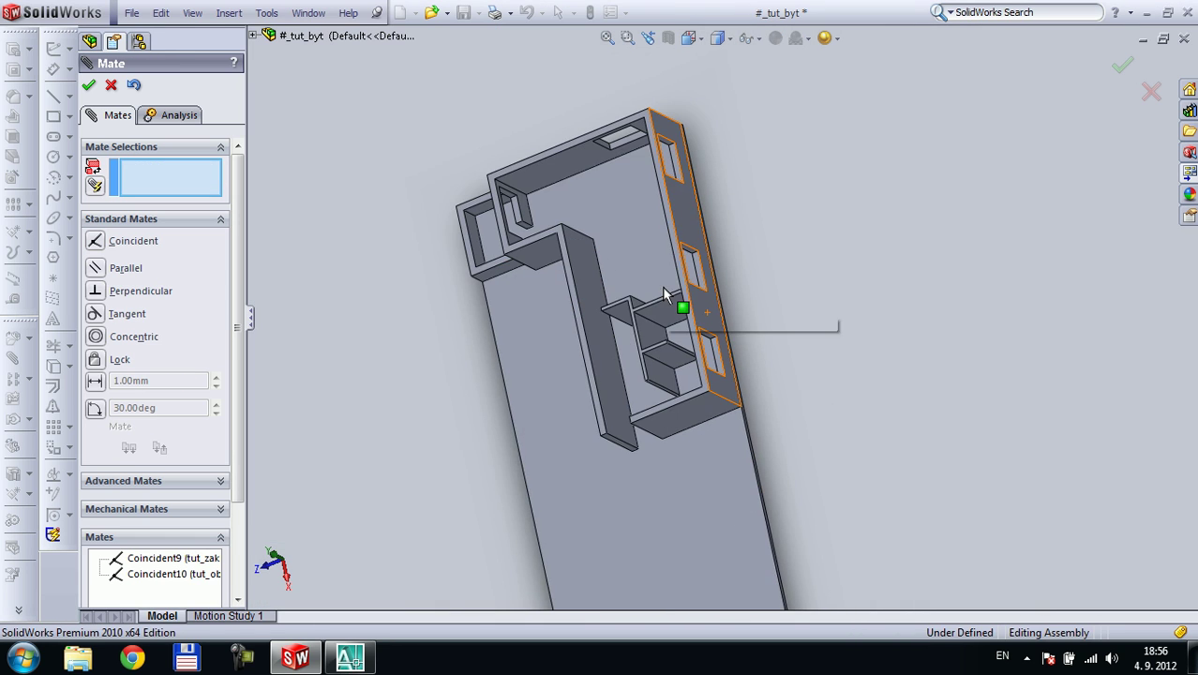
{"action": "middle_click_drag", "start_coordinate": [662, 286], "coordinate": [765, 258]}
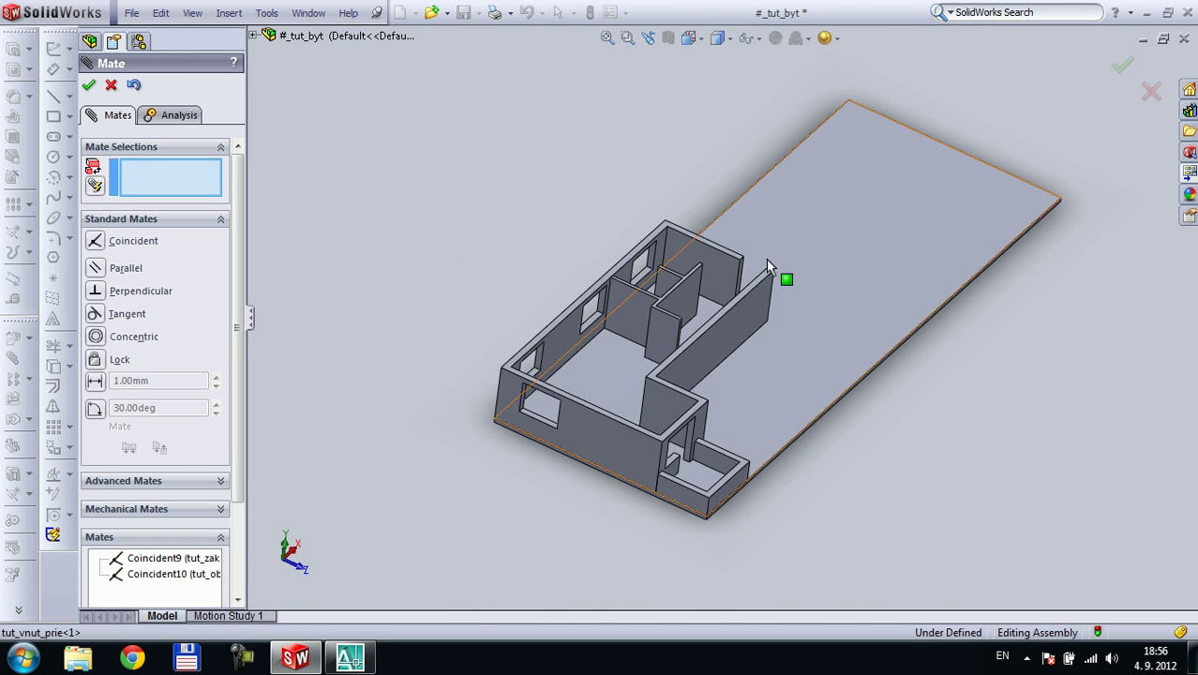
{"action": "scroll", "coordinate": [705, 268], "scroll_direction": "down", "scroll_amount": 4}
{"action": "left_click", "coordinate": [662, 298]}
{"action": "scroll", "coordinate": [661, 298], "scroll_direction": "up", "scroll_amount": 1}
{"action": "middle_click_drag", "start_coordinate": [661, 300], "coordinate": [516, 361]}
{"action": "scroll", "coordinate": [623, 293], "scroll_direction": "down", "scroll_amount": 5}
{"action": "left_click", "coordinate": [649, 289]}
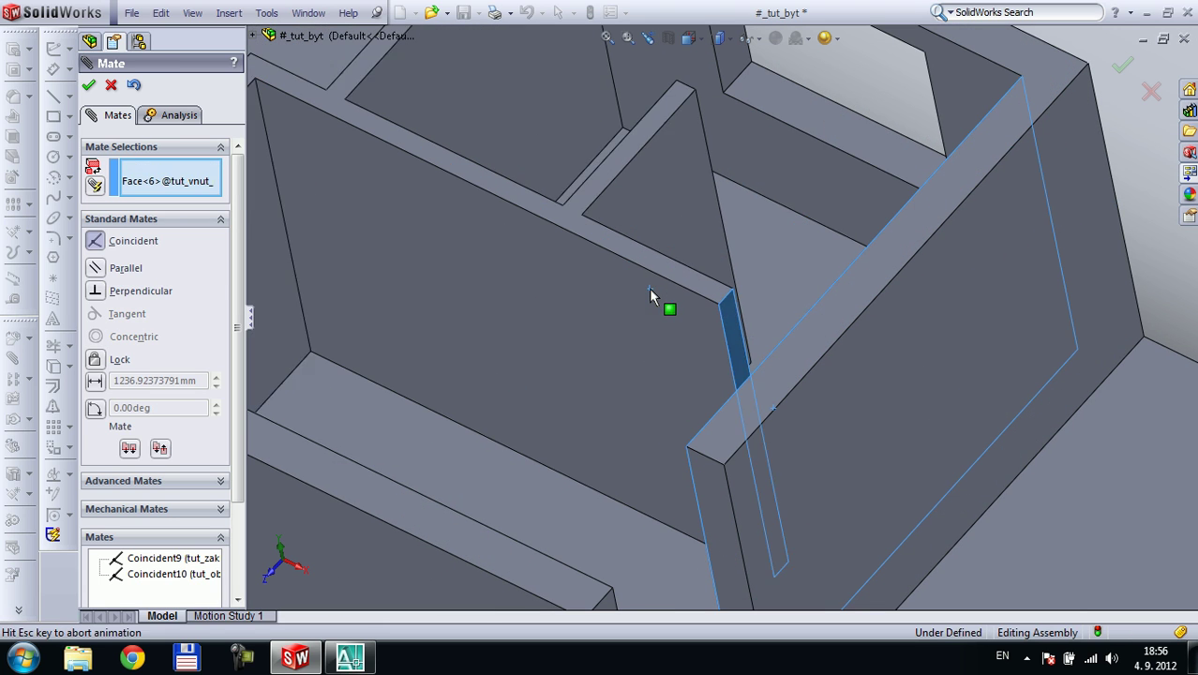
{"action": "right_click", "coordinate": [648, 288]}
{"action": "scroll", "coordinate": [649, 289], "scroll_direction": "up", "scroll_amount": 4}
{"action": "scroll", "coordinate": [600, 317], "scroll_direction": "up", "scroll_amount": 3}
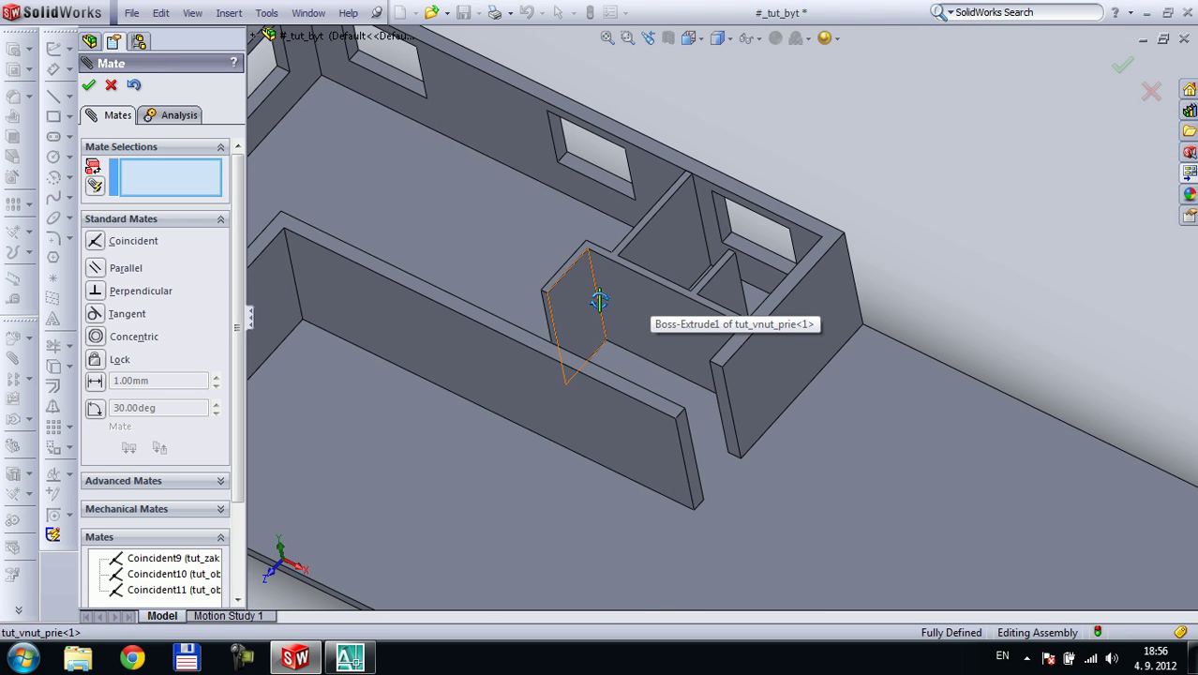
{"action": "middle_click_drag", "start_coordinate": [599, 300], "coordinate": [656, 403]}
{"action": "left_click", "coordinate": [89, 86]}
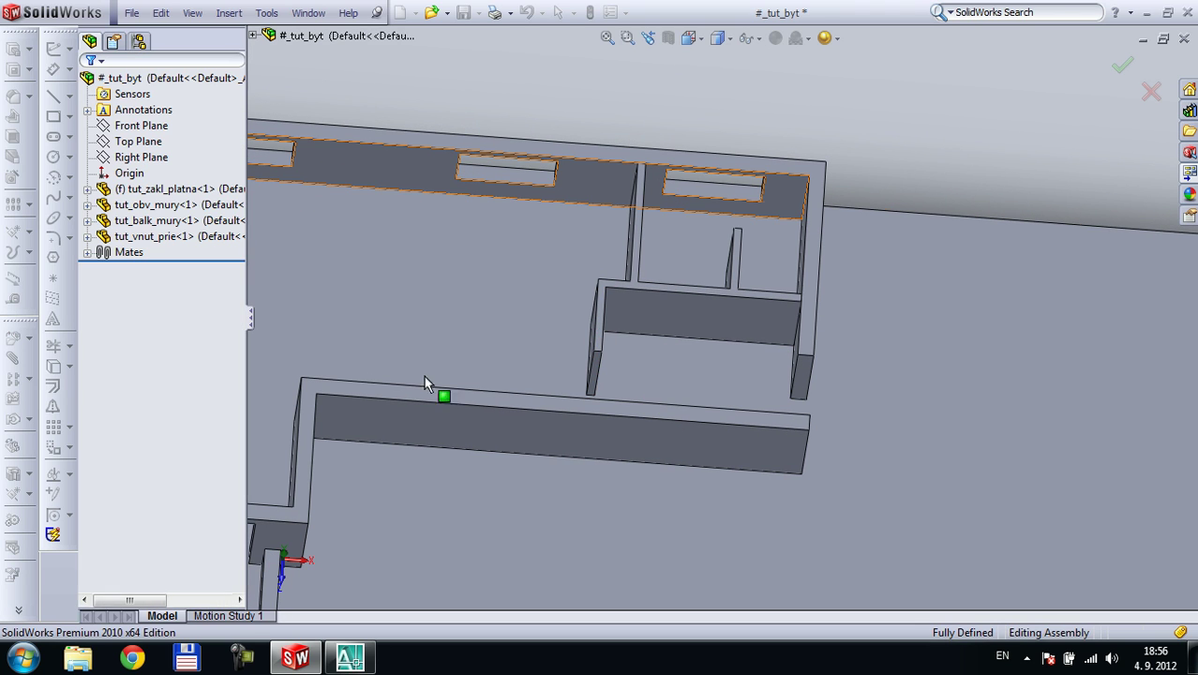
Measure the distance between the free end of the 1425 mm interior wall leg and the facing perimeter wall
{"action": "scroll", "coordinate": [604, 381], "scroll_direction": "down", "scroll_amount": 3}
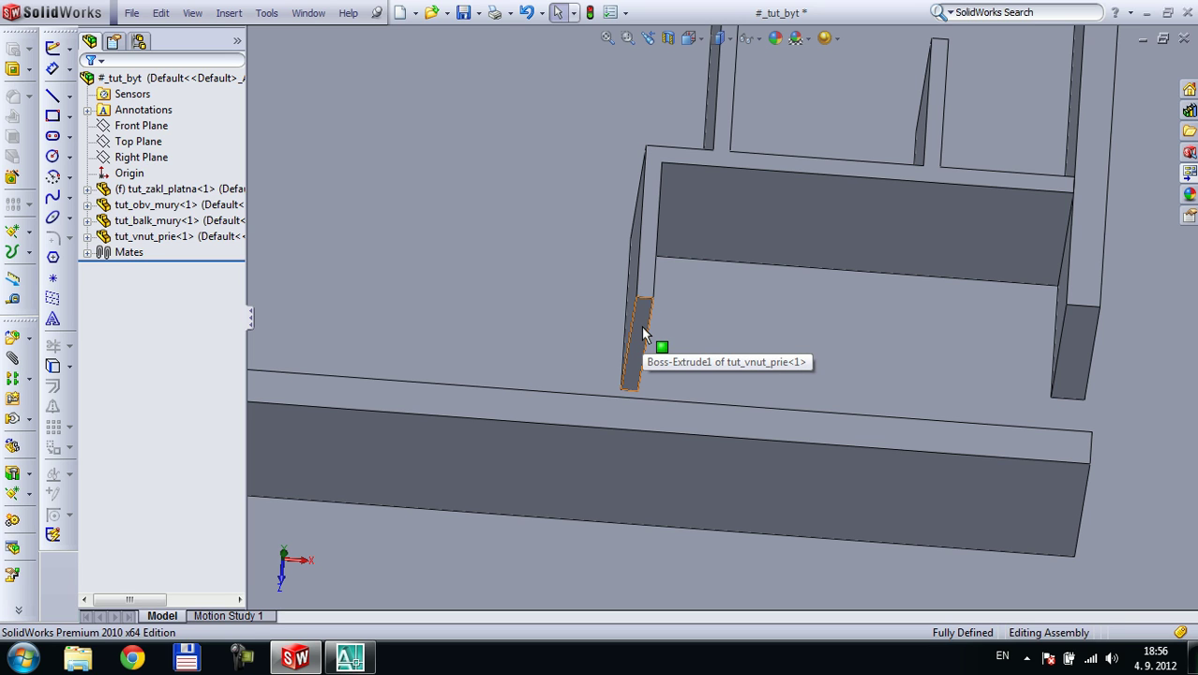
{"action": "scroll", "coordinate": [641, 325], "scroll_direction": "up", "scroll_amount": 3}
{"action": "scroll", "coordinate": [693, 328], "scroll_direction": "down", "scroll_amount": 3}
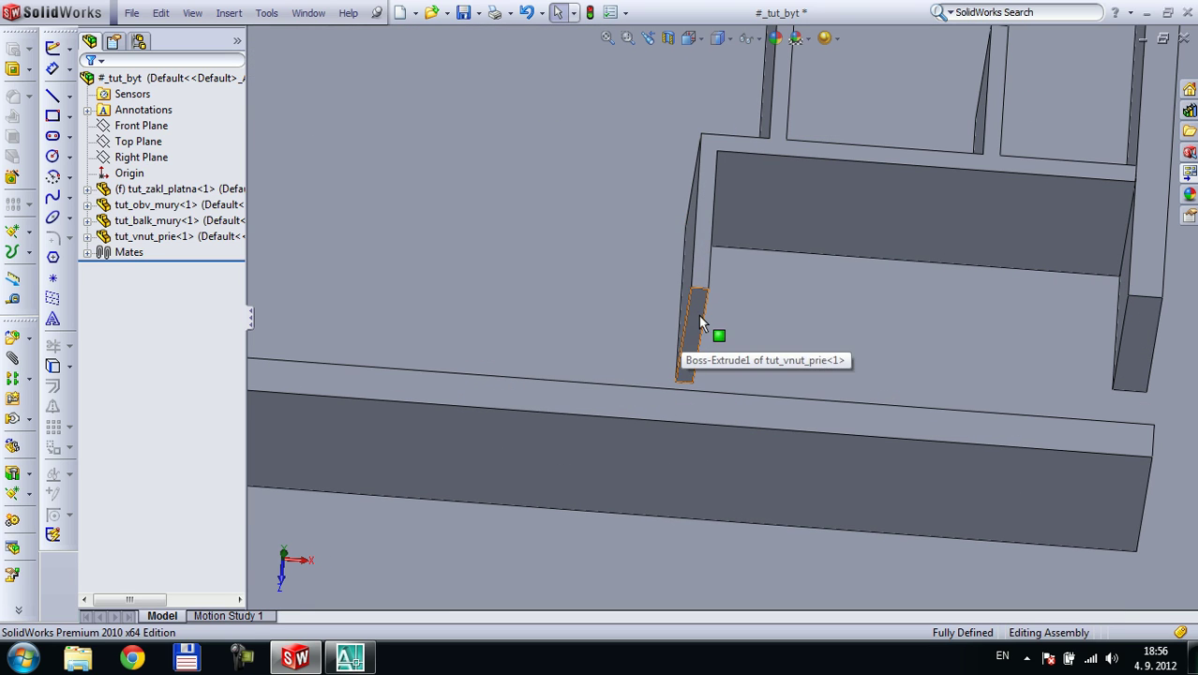
{"action": "left_click", "coordinate": [698, 323]}
{"action": "middle_click_drag", "start_coordinate": [698, 323], "coordinate": [586, 215]}
{"action": "left_click", "coordinate": [581, 178], "text": "ctrl"}
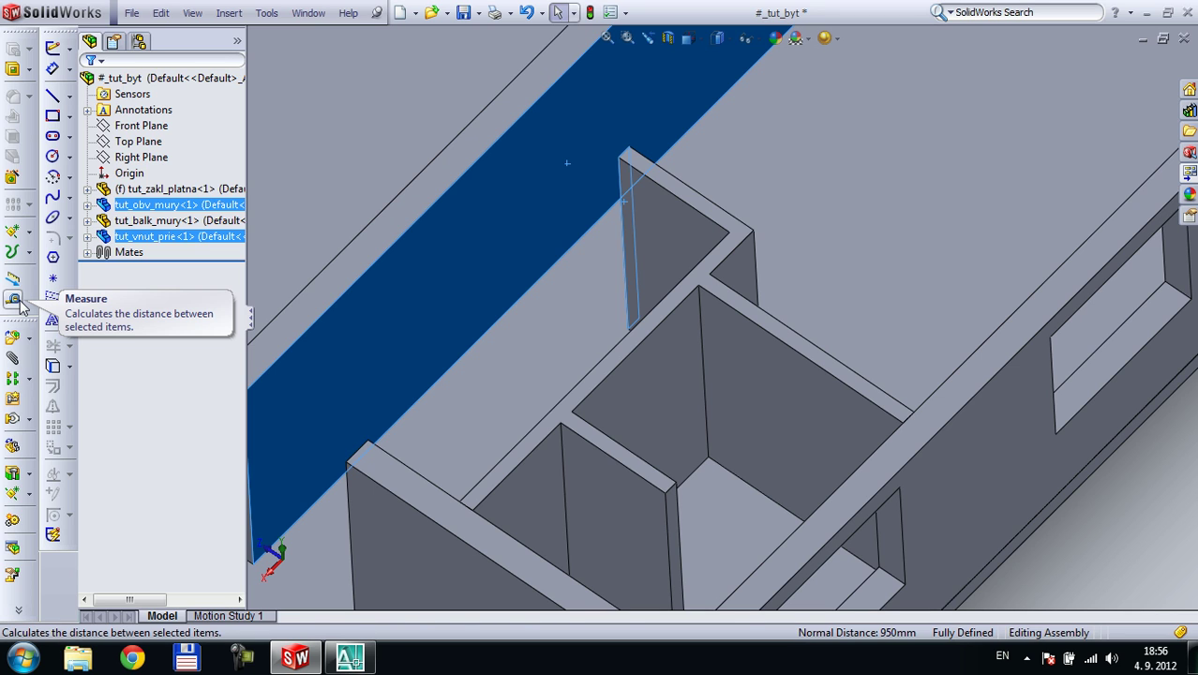
{"action": "right_click", "coordinate": [59, 567]}
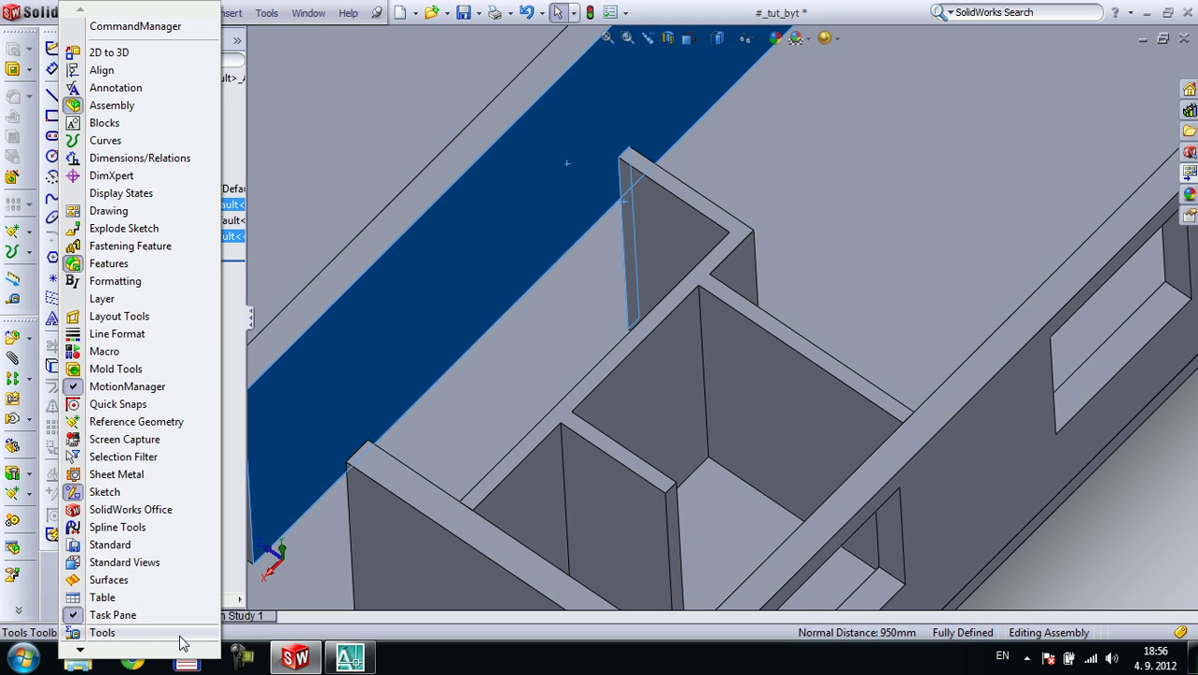
{"action": "left_click", "coordinate": [20, 294]}
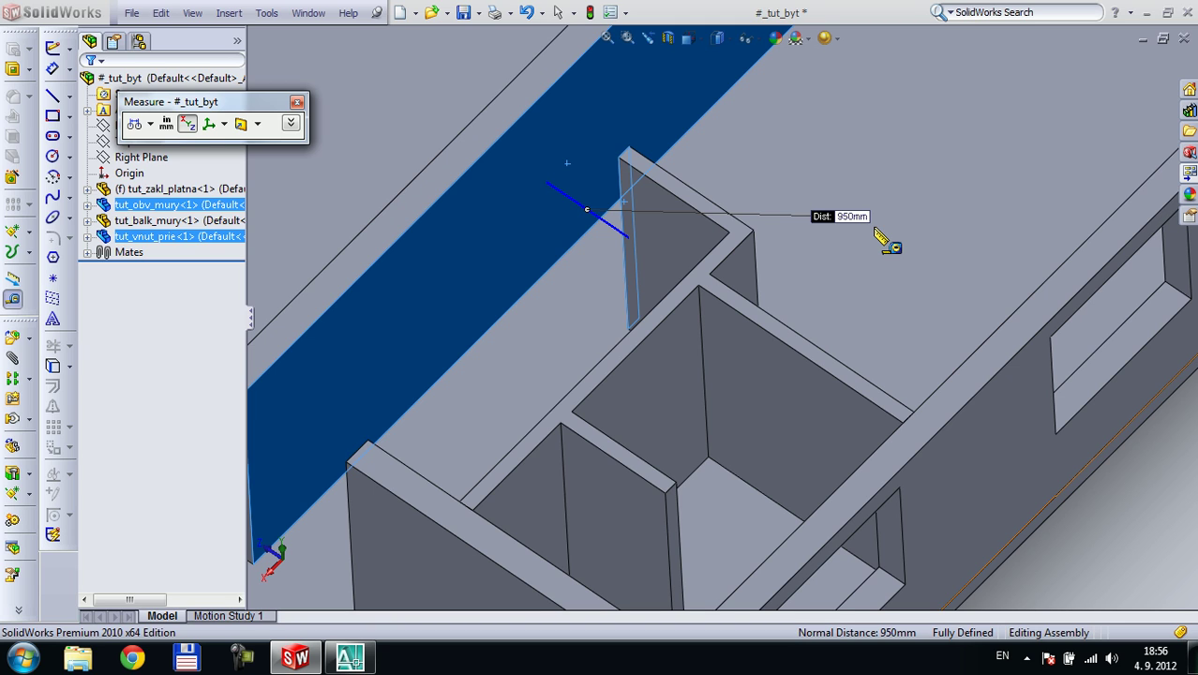
{"action": "key", "text": "Escape"}
Display the interior wall feature's dimensions in the assembly to review its layout, and save the assembly
{"action": "scroll", "coordinate": [713, 367], "scroll_direction": "up", "scroll_amount": 5}
{"action": "middle_click_drag", "start_coordinate": [713, 367], "coordinate": [844, 323]}
{"action": "scroll", "coordinate": [849, 337], "scroll_direction": "down", "scroll_amount": 3}
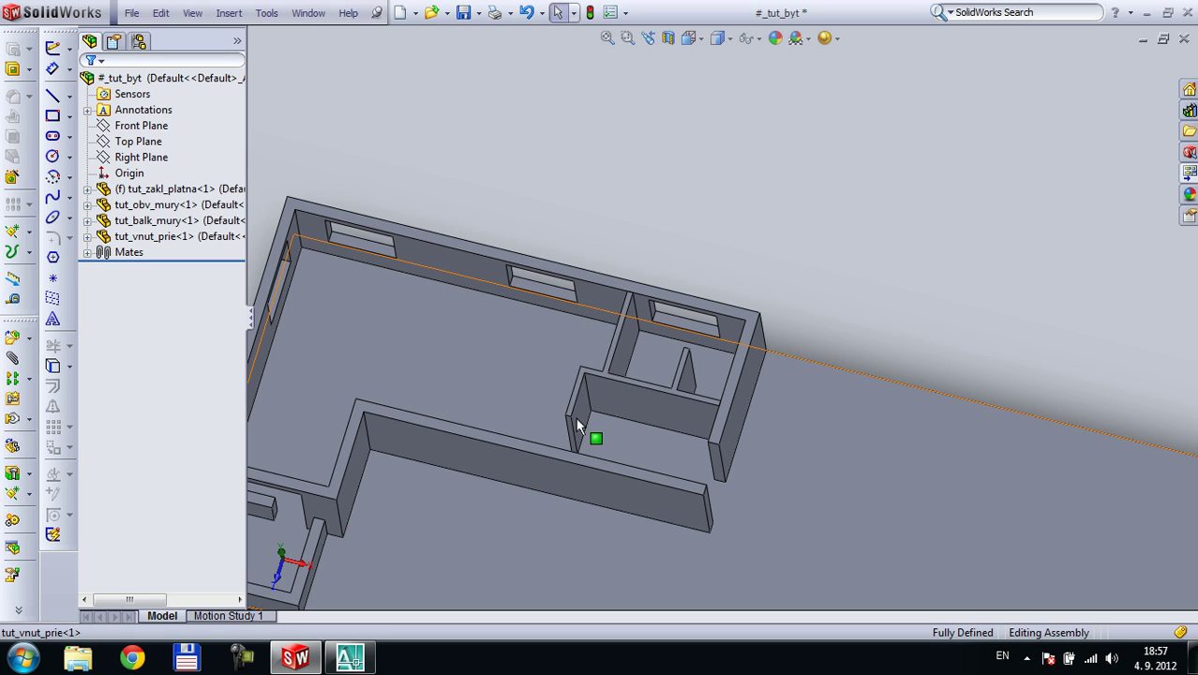
{"action": "left_click", "coordinate": [620, 415]}
{"action": "double_click", "coordinate": [620, 415]}
{"action": "scroll", "coordinate": [554, 440], "scroll_direction": "down", "scroll_amount": 4}
{"action": "middle_click_drag", "start_coordinate": [588, 413], "coordinate": [596, 478]}
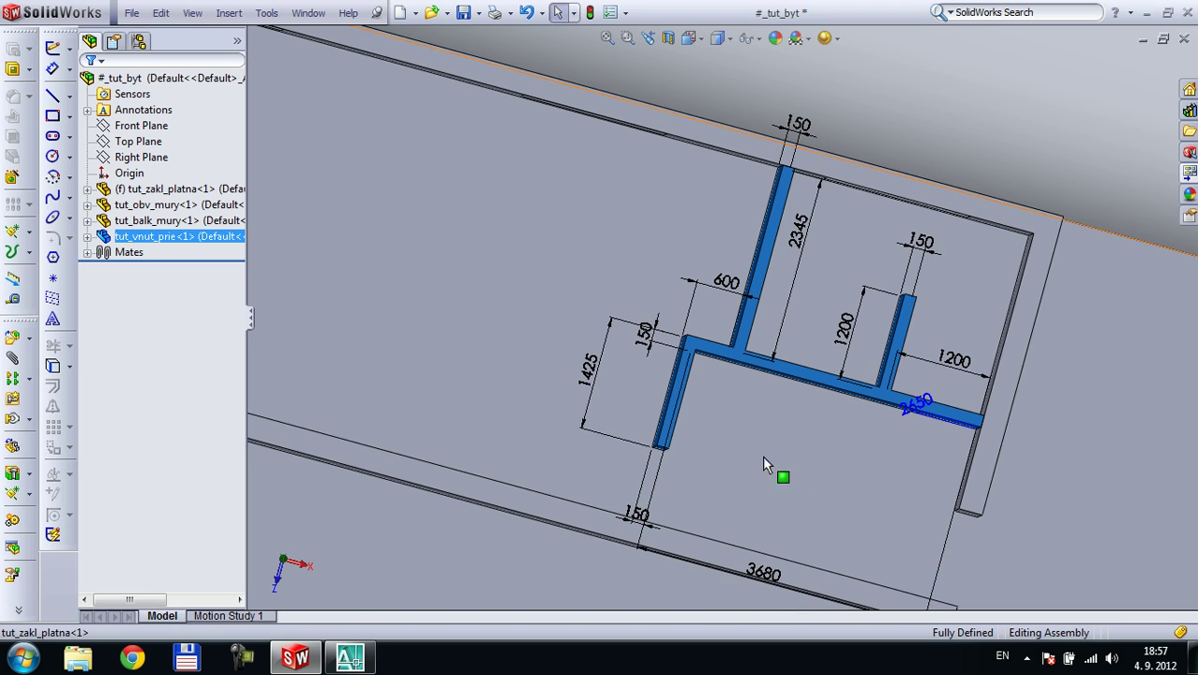
{"action": "scroll", "coordinate": [756, 469], "scroll_direction": "up", "scroll_amount": 5}
{"action": "scroll", "coordinate": [766, 363], "scroll_direction": "down", "scroll_amount": 3}
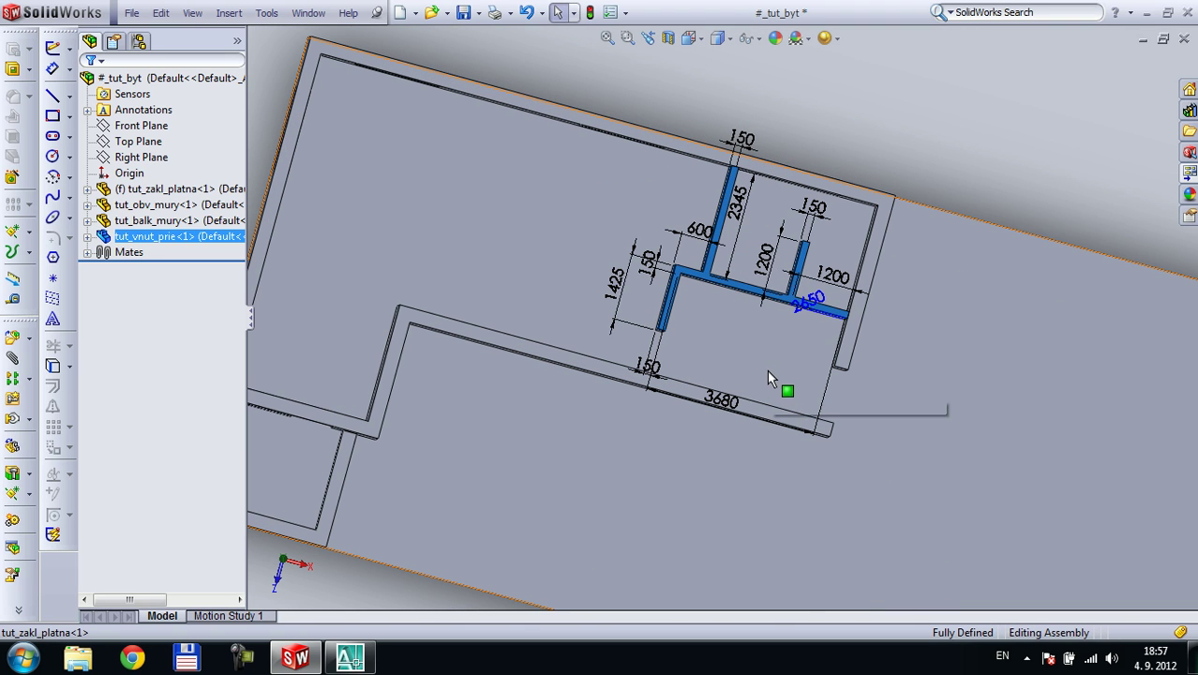
{"action": "left_click", "coordinate": [937, 124]}
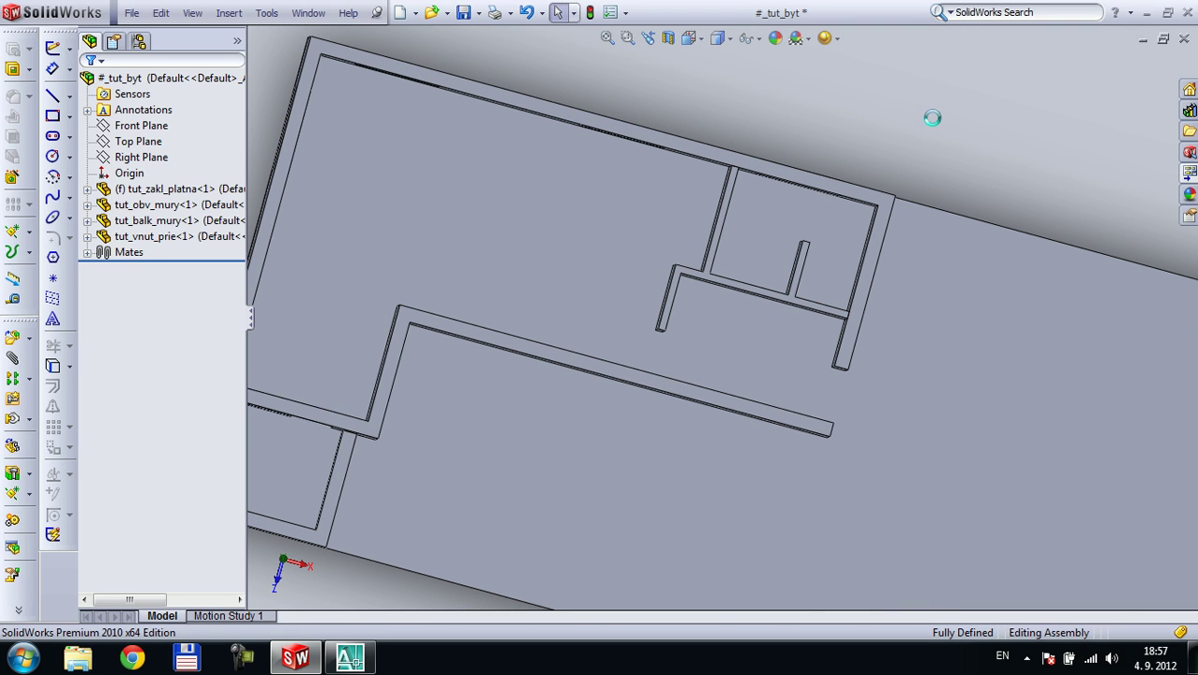
{"action": "middle_click_drag", "start_coordinate": [931, 118], "coordinate": [791, 205]}
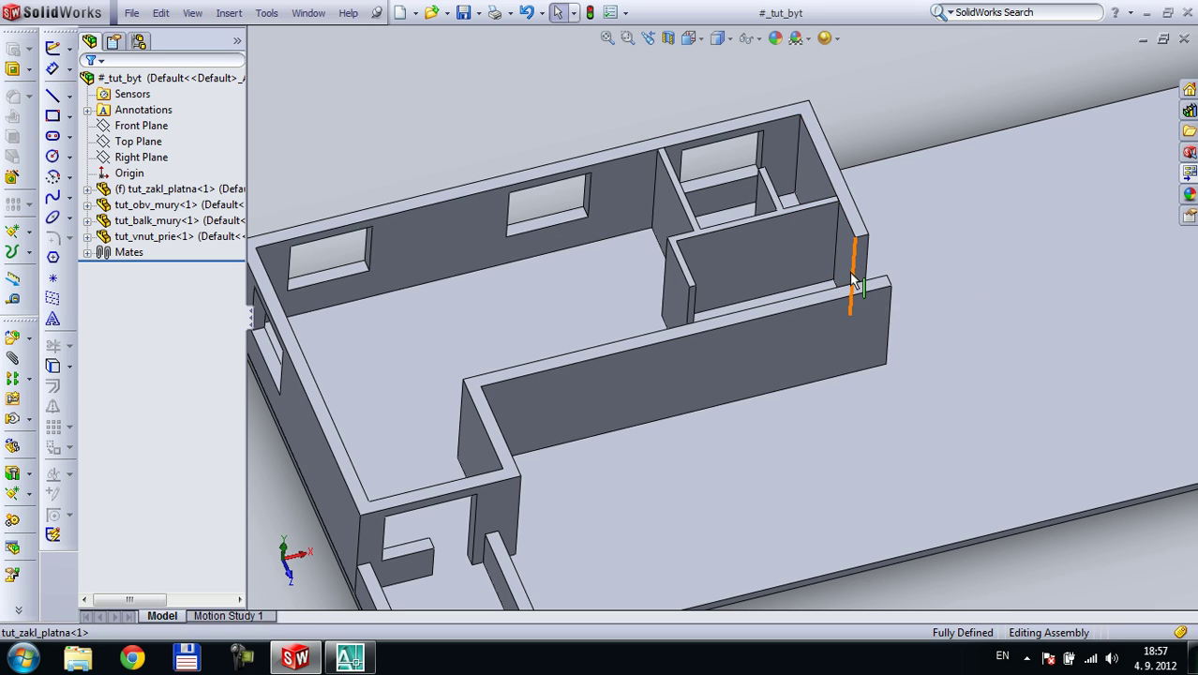
Switch to the podorys.dwg floor plan in AutoCAD and turn off the A_KOTY dimension layer
{"action": "left_click", "coordinate": [350, 658]}
{"action": "left_click", "coordinate": [372, 77]}
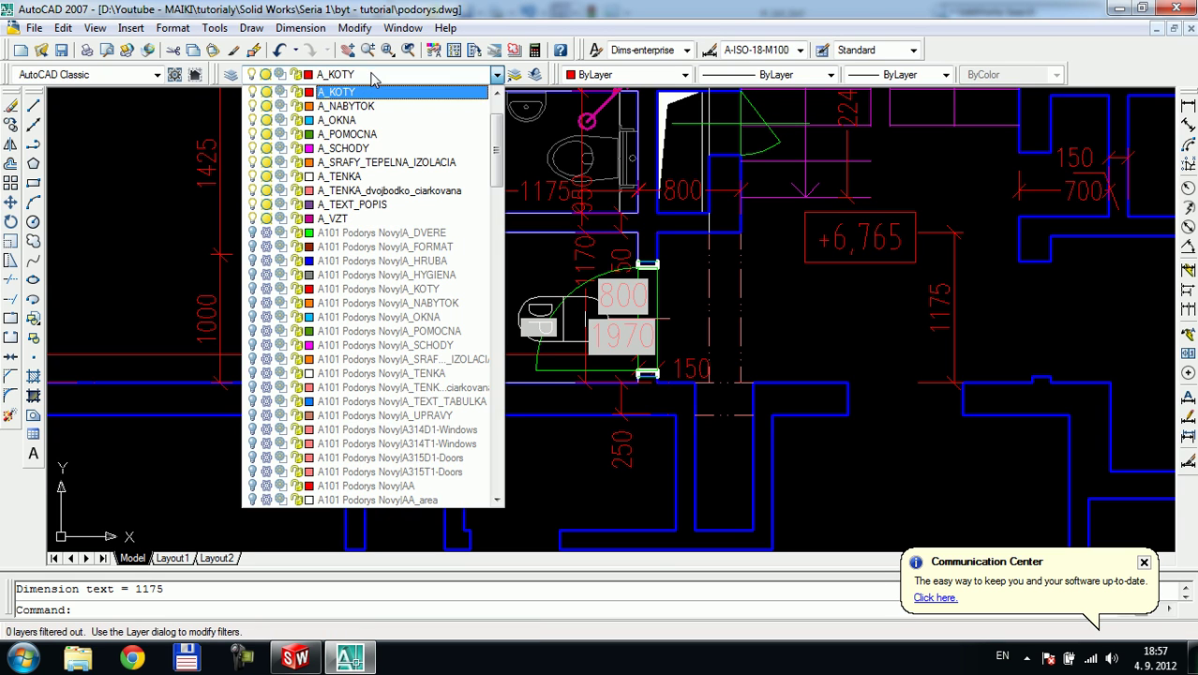
{"action": "left_click", "coordinate": [252, 92]}
{"action": "left_click", "coordinate": [195, 235]}
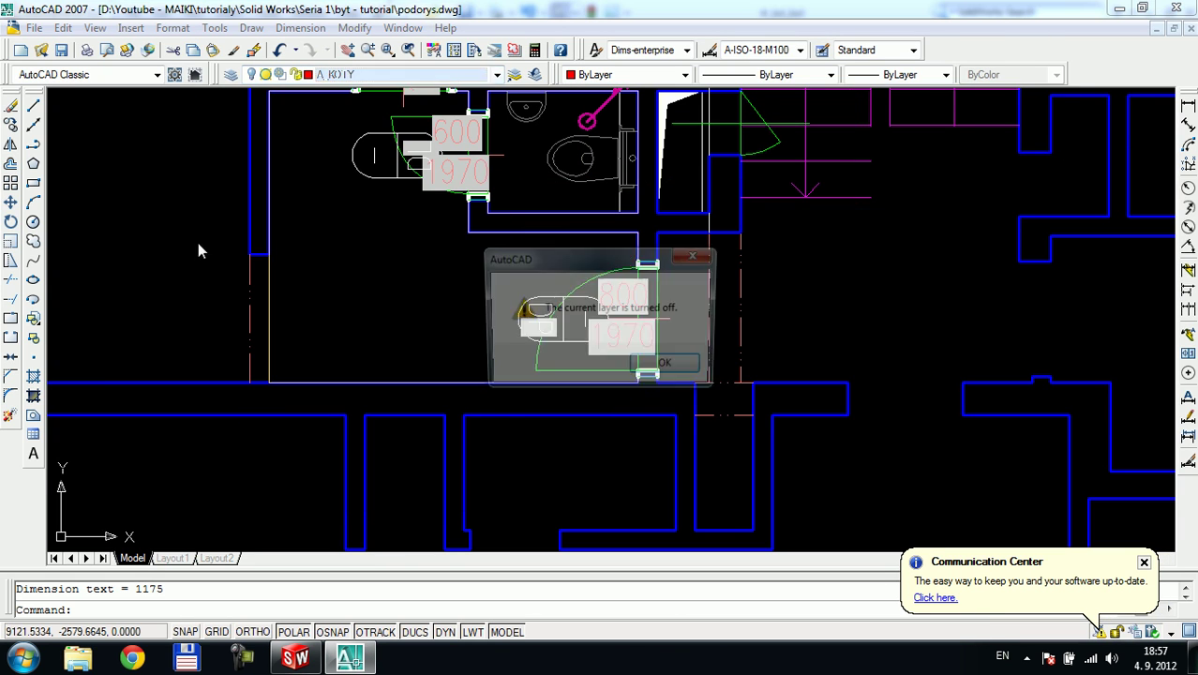
{"action": "left_click", "coordinate": [674, 367]}
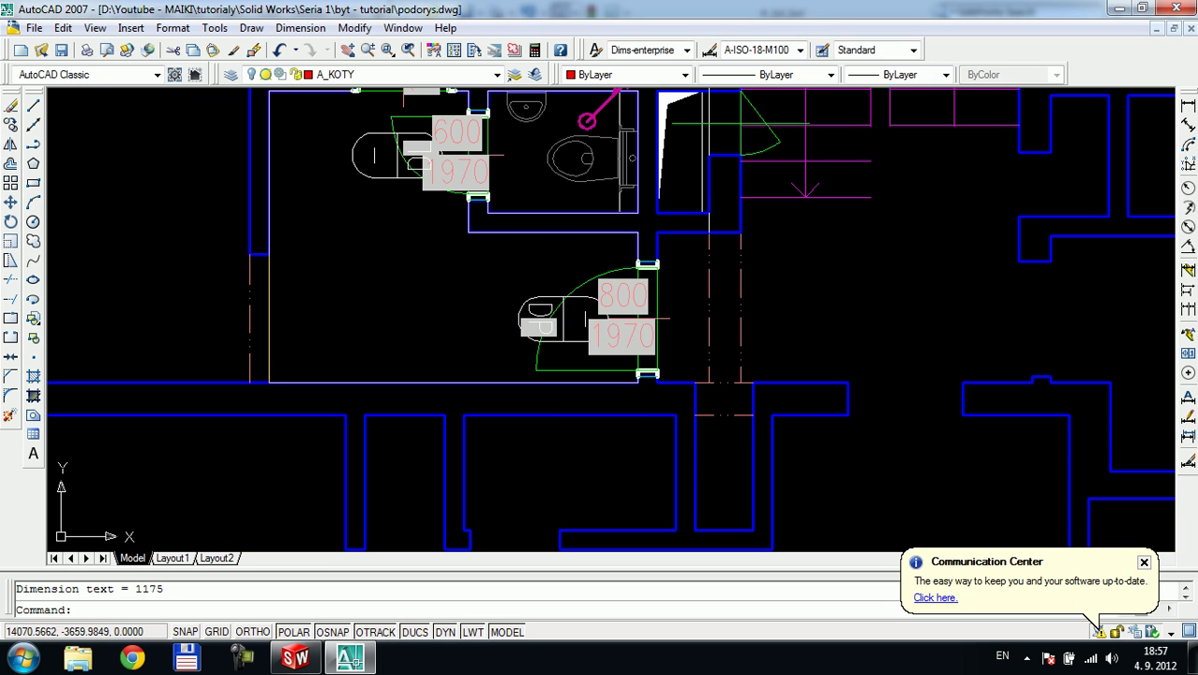
Examine the walls and door openings of the bathroom, WC and hallway in the floor plan
{"action": "mouse_move", "coordinate": [911, 259]}
{"action": "middle_mouse_down", "text": "shift"}
{"action": "mouse_move", "coordinate": [928, 284]}
{"action": "mouse_move", "coordinate": [1007, 257]}
{"action": "middle_mouse_up", "text": "shift"}
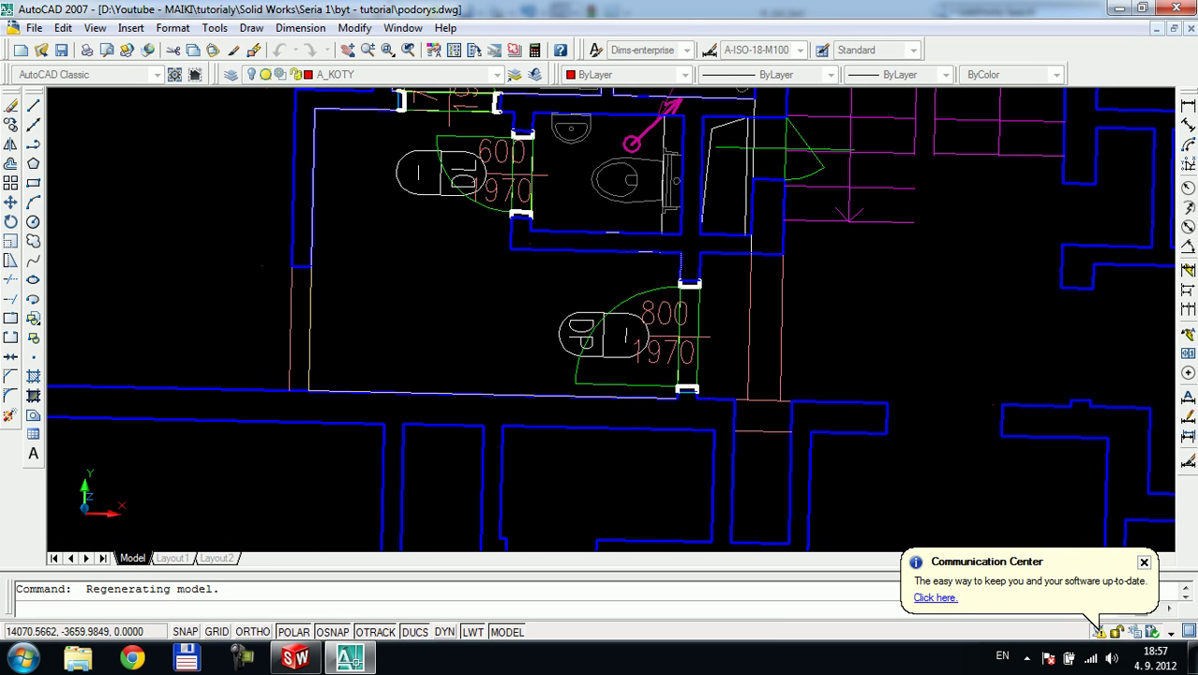
{"action": "middle_click_drag", "start_coordinate": [795, 166], "coordinate": [817, 228]}
{"action": "scroll", "coordinate": [817, 234], "scroll_direction": "down", "scroll_amount": 3}
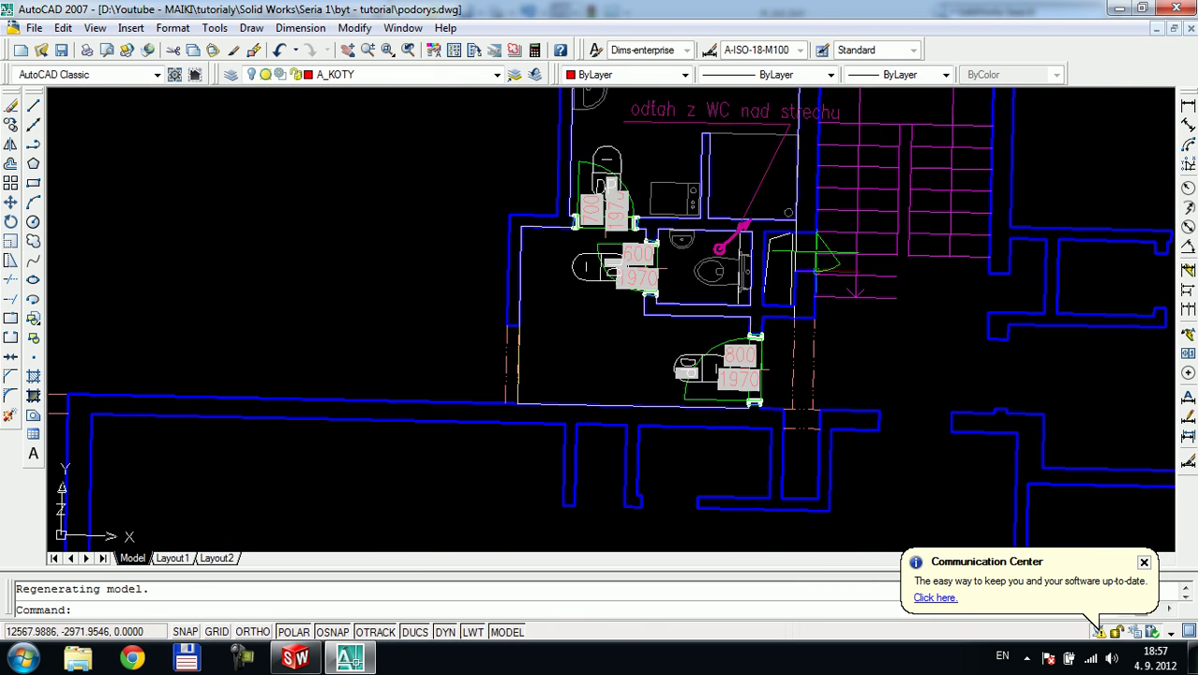
{"action": "scroll", "coordinate": [806, 281], "scroll_direction": "up", "scroll_amount": 2}
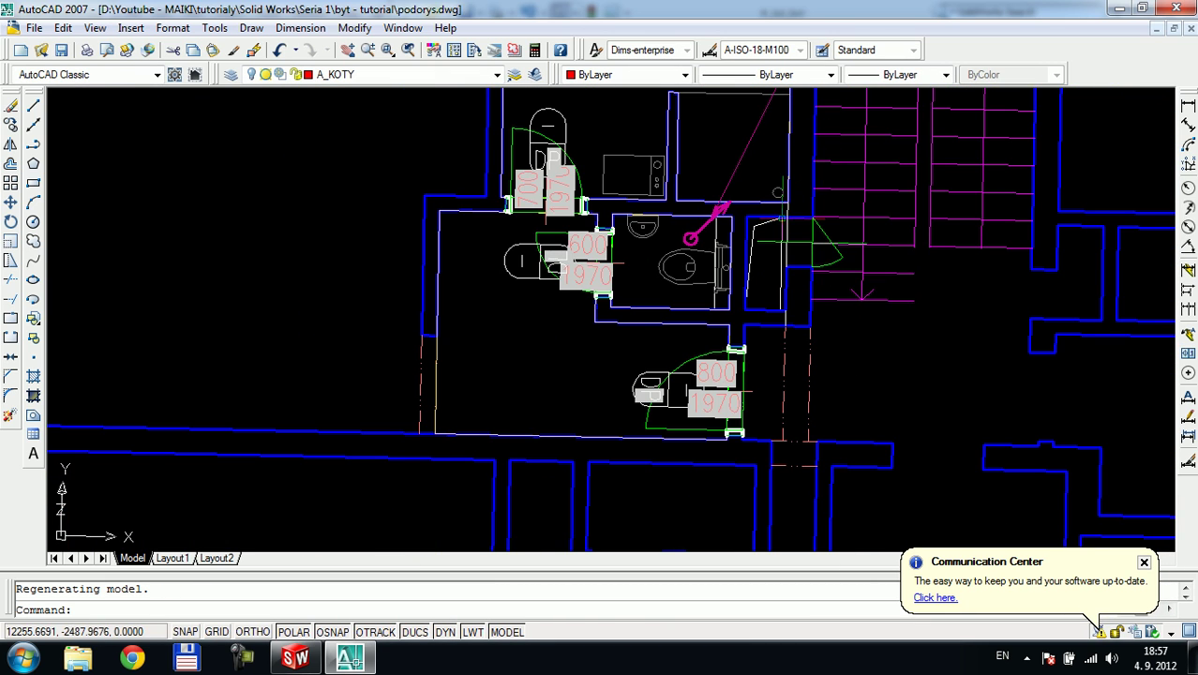
{"action": "middle_click_drag", "start_coordinate": [783, 217], "coordinate": [779, 341]}
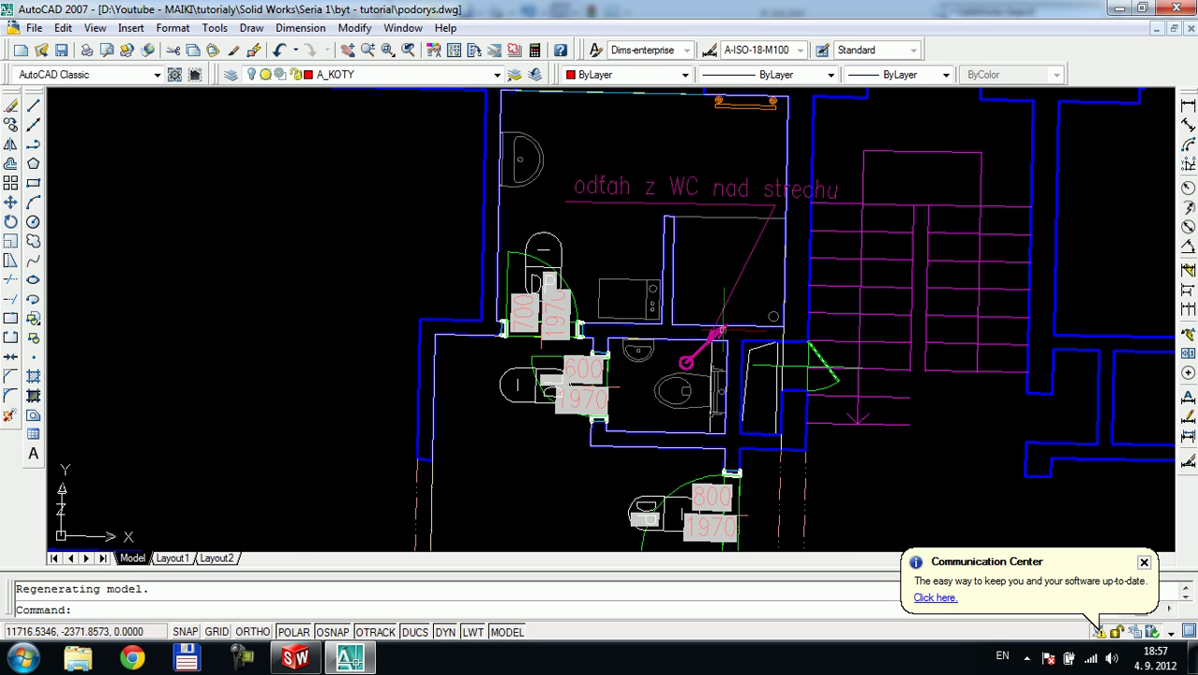
{"action": "scroll", "coordinate": [703, 222], "scroll_direction": "down", "scroll_amount": 3}
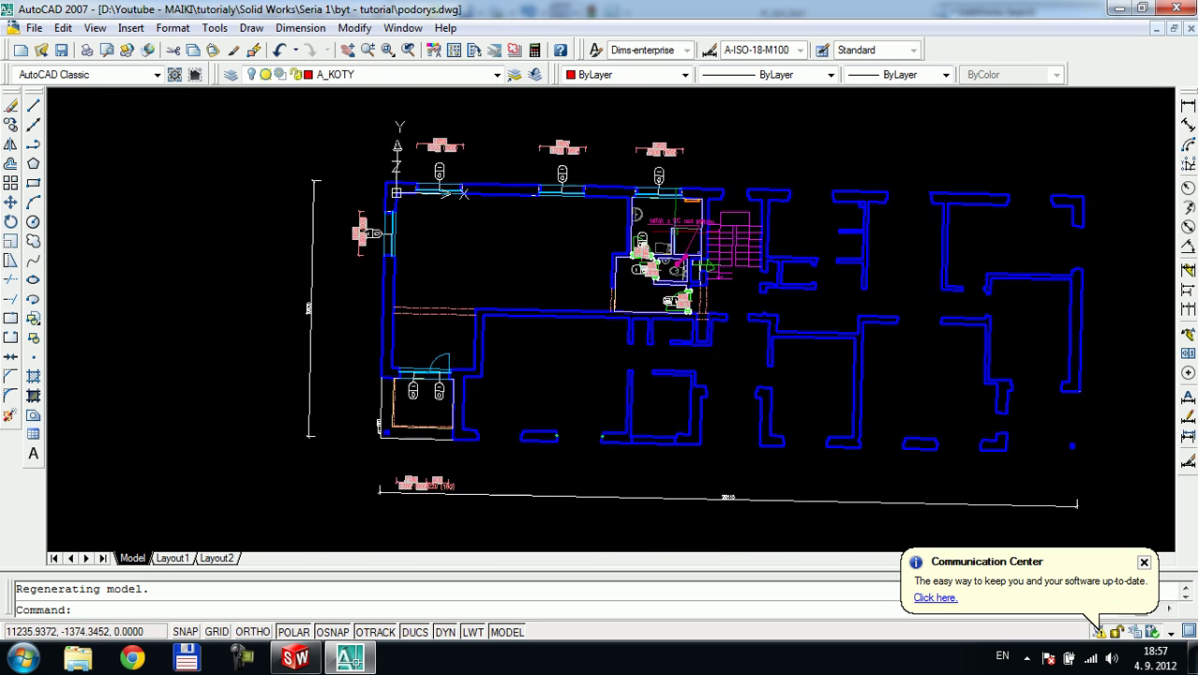
{"action": "scroll", "coordinate": [703, 222], "scroll_direction": "up", "scroll_amount": 6}
{"action": "left_click", "coordinate": [1187, 107]}
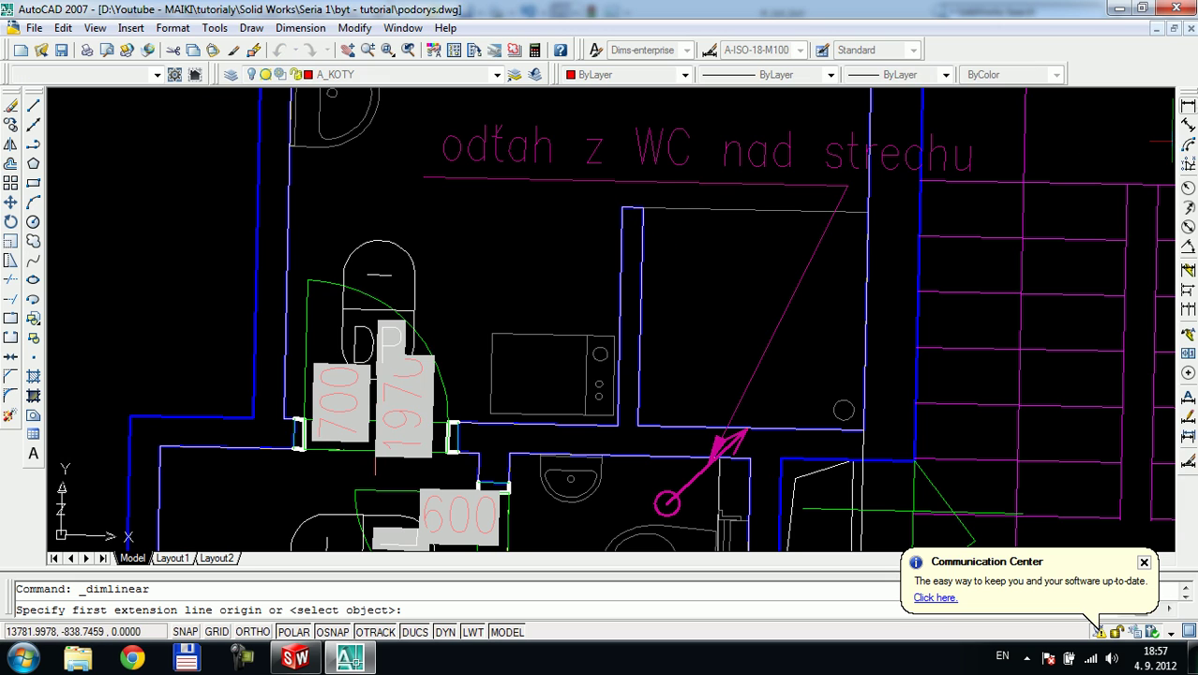
{"action": "left_click", "coordinate": [623, 207]}
{"action": "key", "text": "Escape"}
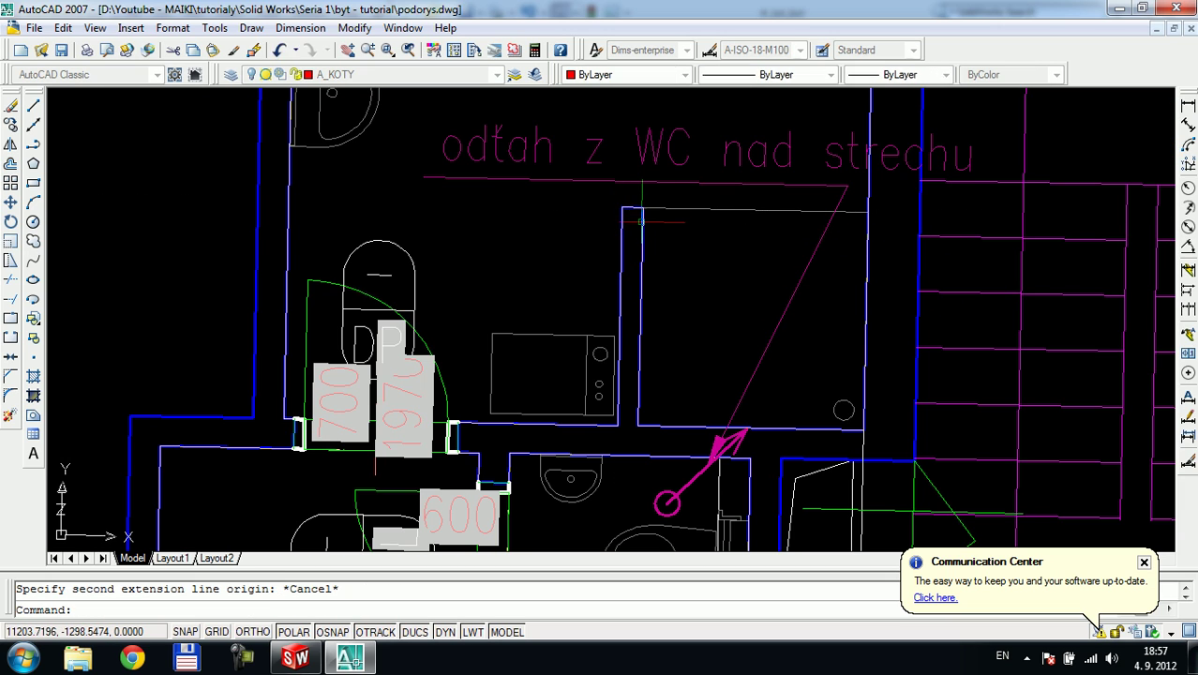
Measure the thickness of the short bathroom partition by applying a linear dimension to its end edge
{"action": "right_click", "coordinate": [744, 237]}
{"action": "key", "text": "Escape"}
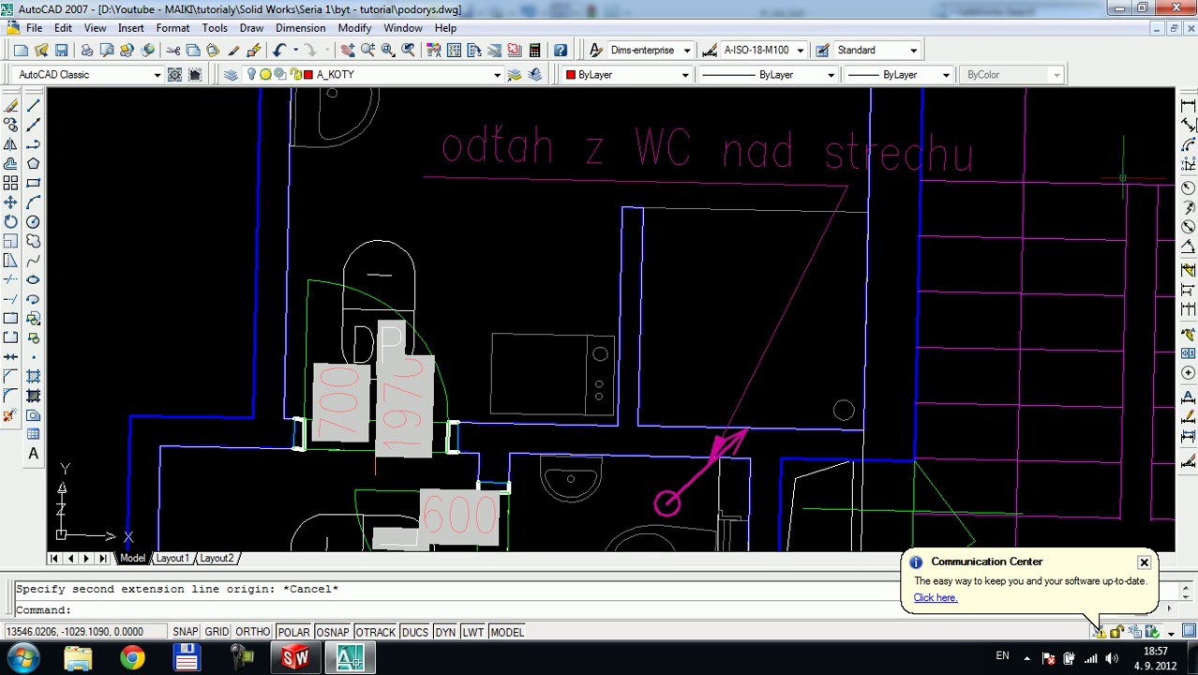
{"action": "left_click", "coordinate": [1187, 106]}
{"action": "key", "text": "Return"}
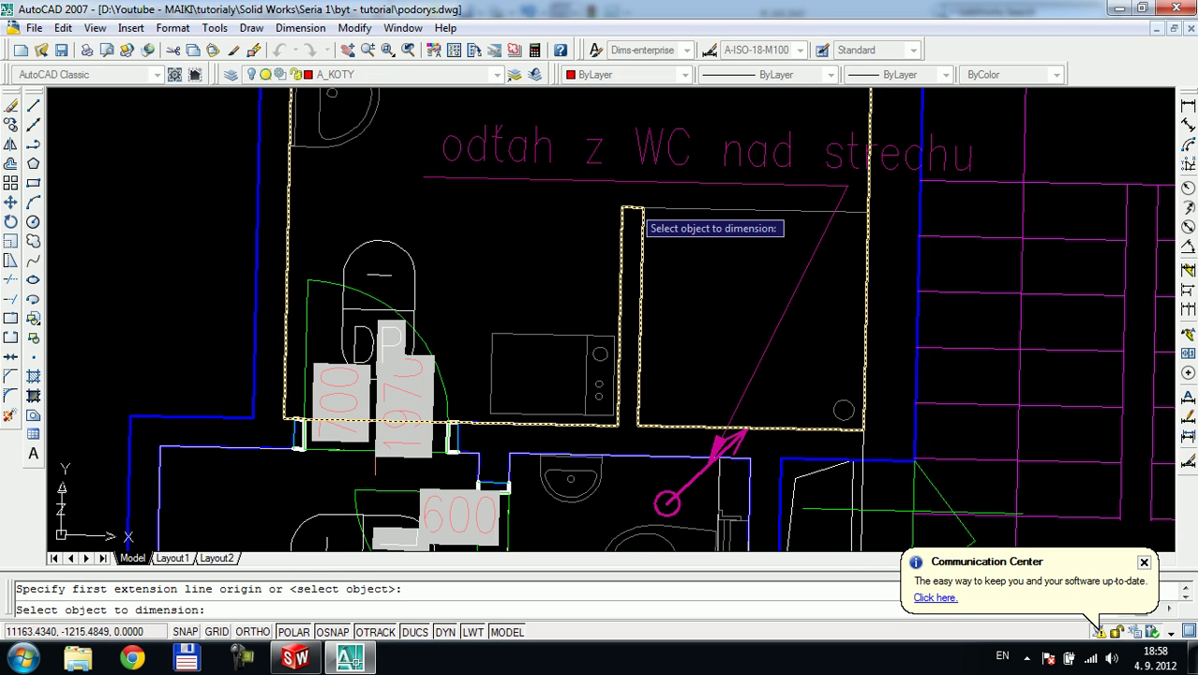
{"action": "left_click", "coordinate": [632, 212]}
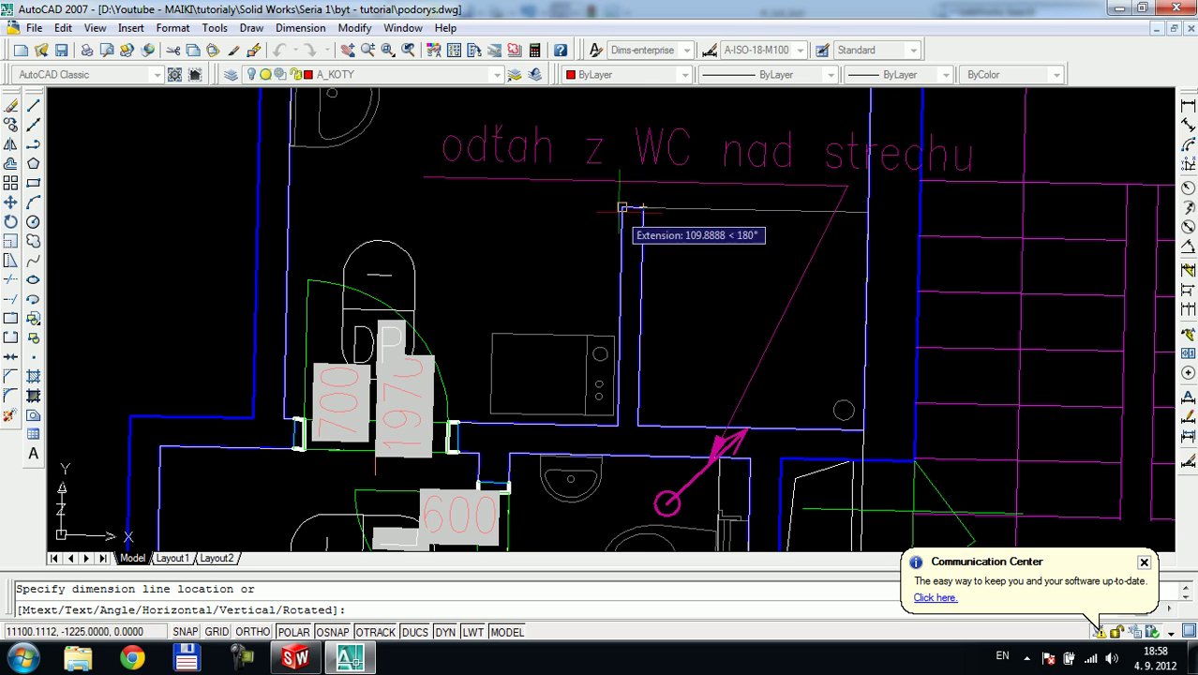
{"action": "left_click", "coordinate": [619, 211]}
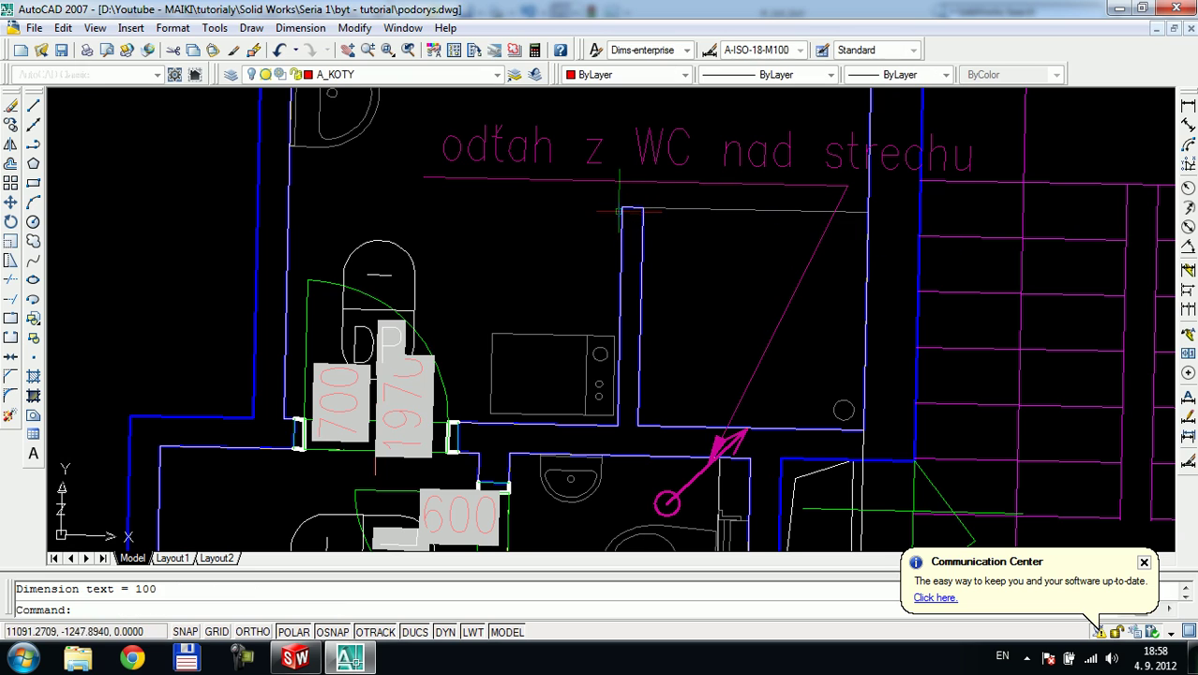
Measure the short bathroom partition's thickness again with a linear dimension between its two end corners
{"action": "left_click", "coordinate": [1187, 105]}
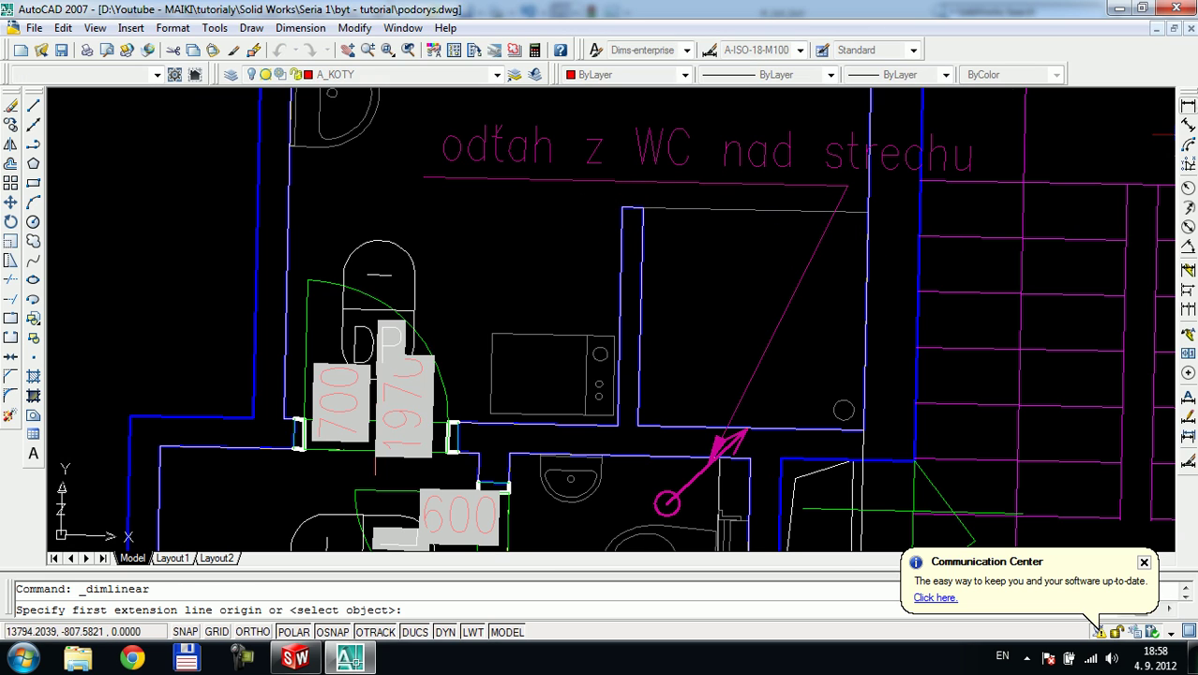
{"action": "left_click", "coordinate": [622, 207]}
{"action": "left_click", "coordinate": [641, 207]}
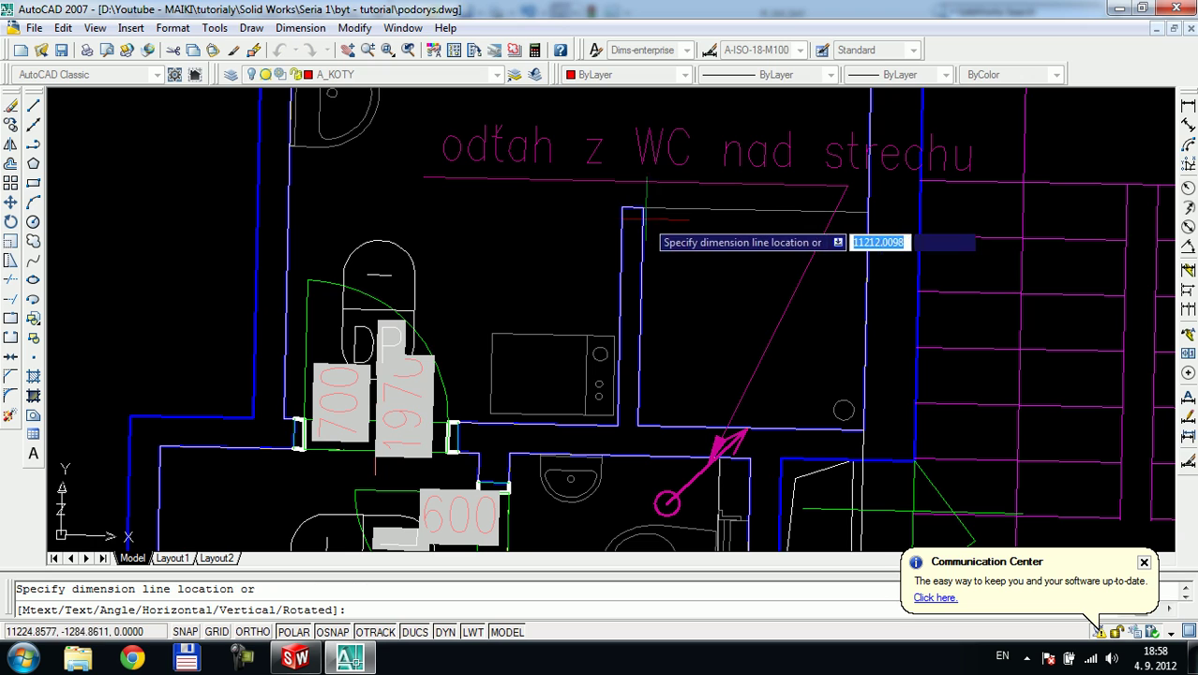
{"action": "left_click", "coordinate": [675, 257]}
Examine the walls enclosing the WC and the adjoining shaft below the bathroom in the floor plan
{"action": "scroll", "coordinate": [675, 257], "scroll_direction": "down", "scroll_amount": 9}
{"action": "scroll", "coordinate": [678, 255], "scroll_direction": "up", "scroll_amount": 4}
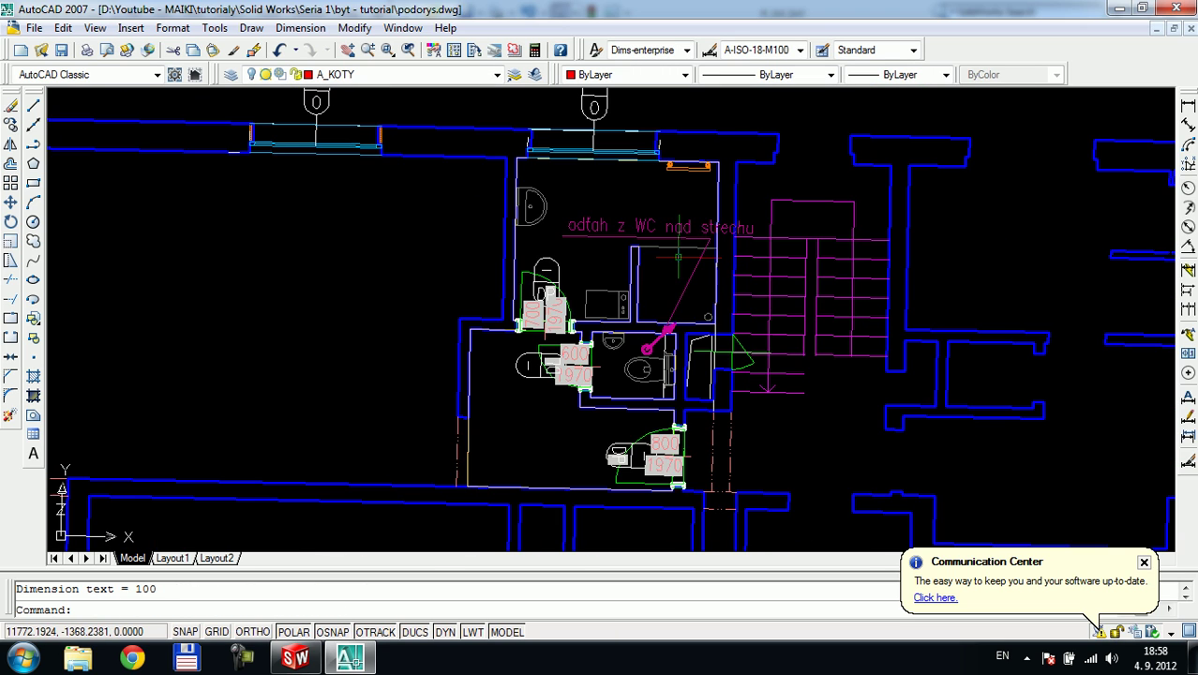
{"action": "scroll", "coordinate": [656, 253], "scroll_direction": "up", "scroll_amount": 5}
{"action": "scroll", "coordinate": [571, 253], "scroll_direction": "down", "scroll_amount": 6}
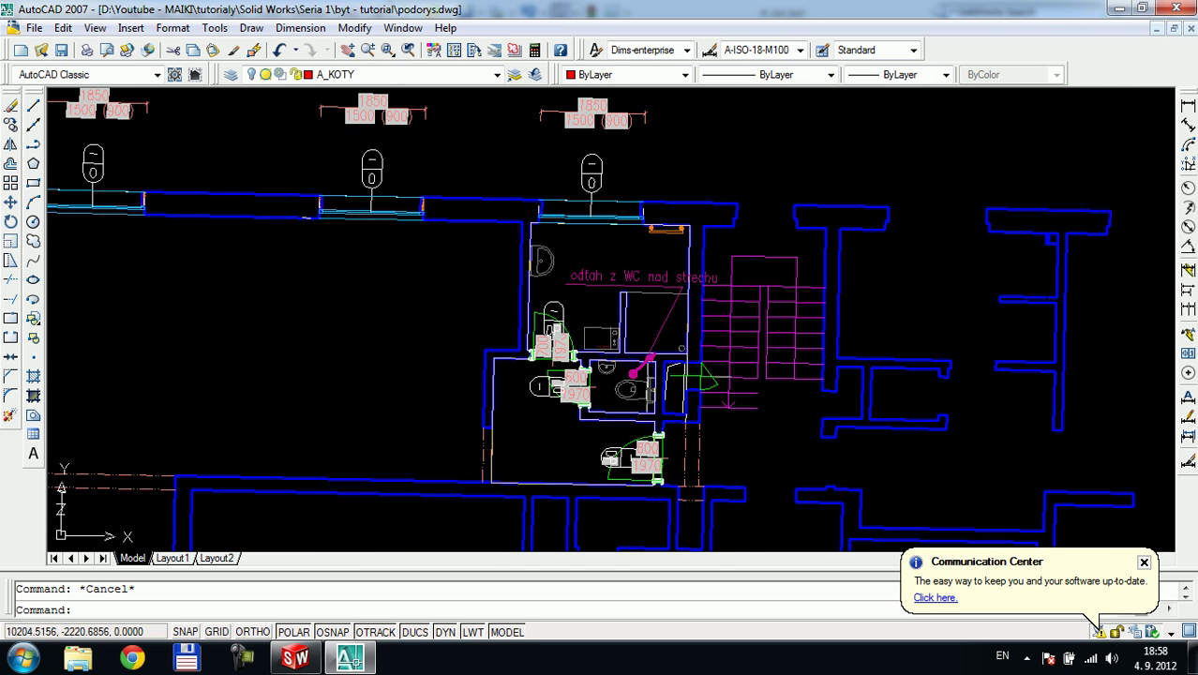
{"action": "scroll", "coordinate": [581, 339], "scroll_direction": "up", "scroll_amount": 5}
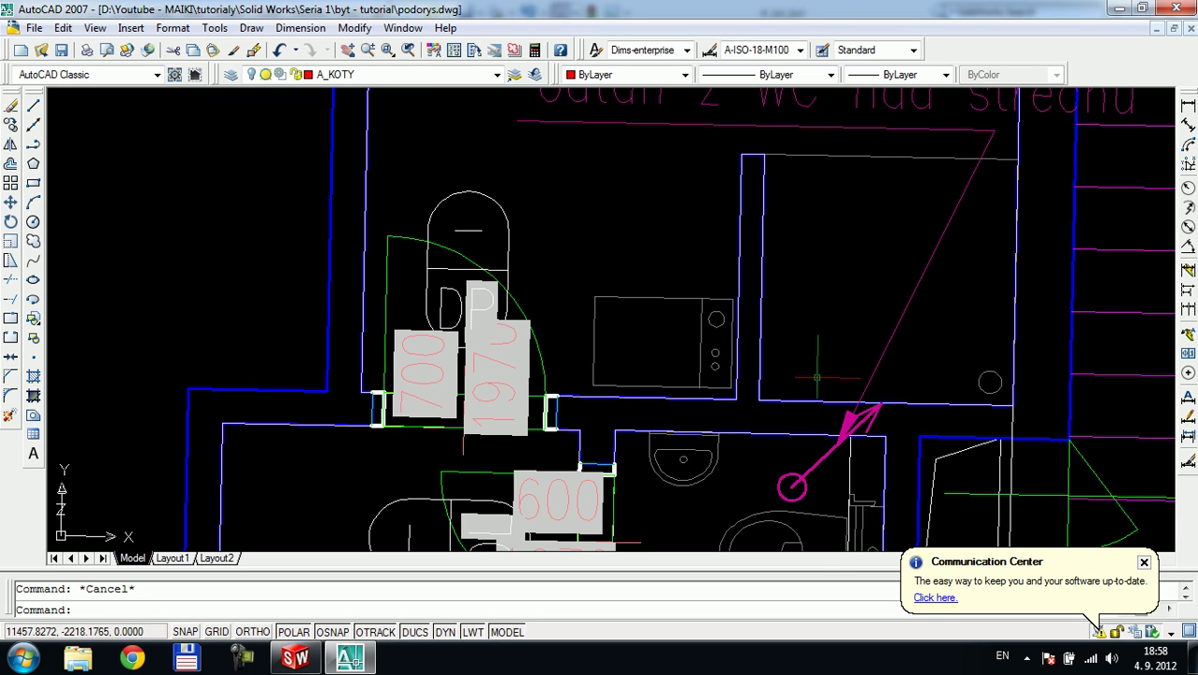
{"action": "scroll", "coordinate": [817, 378], "scroll_direction": "down", "scroll_amount": 4}
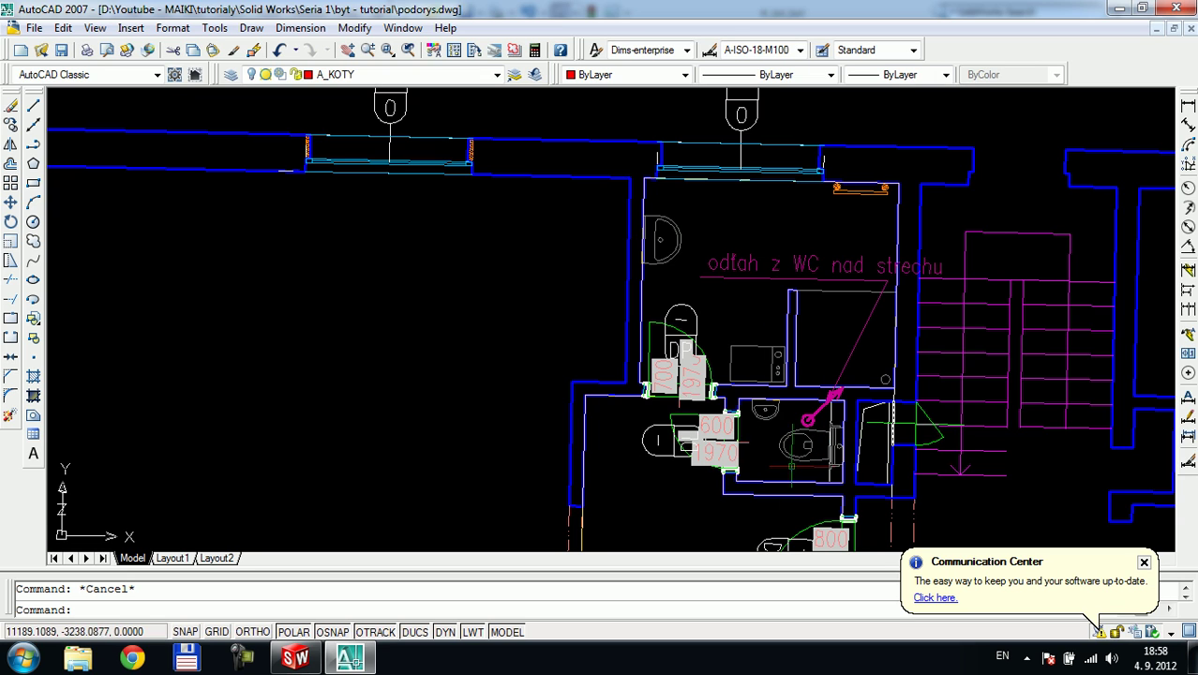
{"action": "scroll", "coordinate": [793, 465], "scroll_direction": "up", "scroll_amount": 2}
{"action": "scroll", "coordinate": [791, 465], "scroll_direction": "down", "scroll_amount": 4}
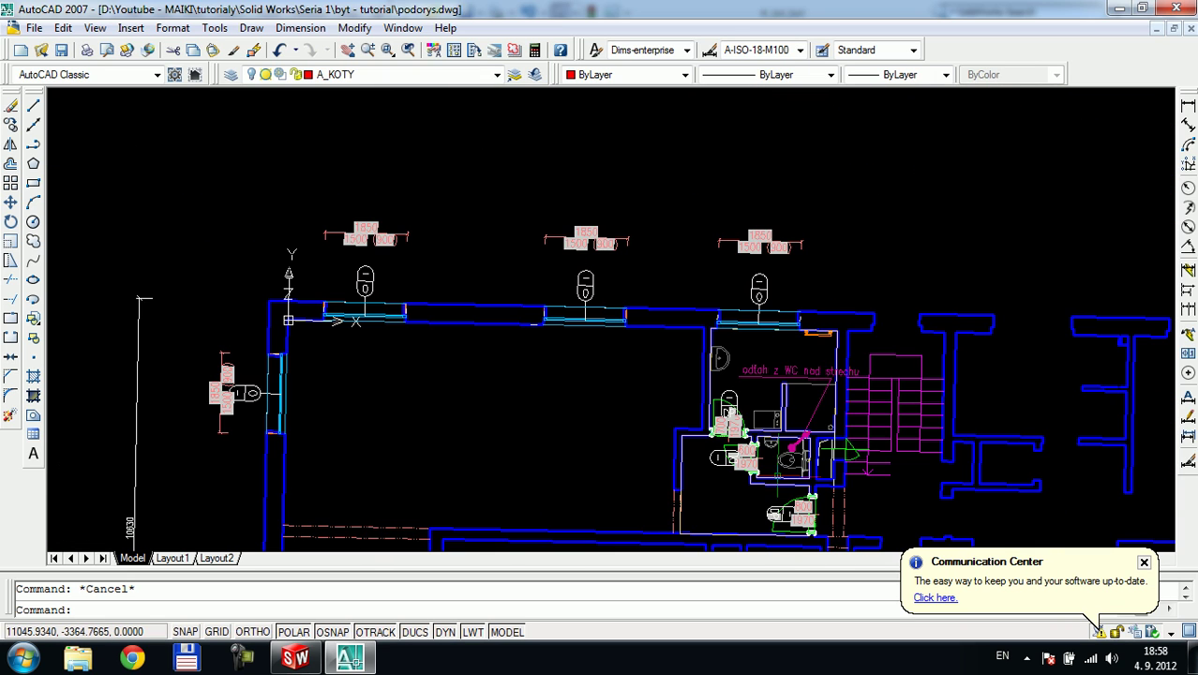
{"action": "scroll", "coordinate": [838, 501], "scroll_direction": "up", "scroll_amount": 1}
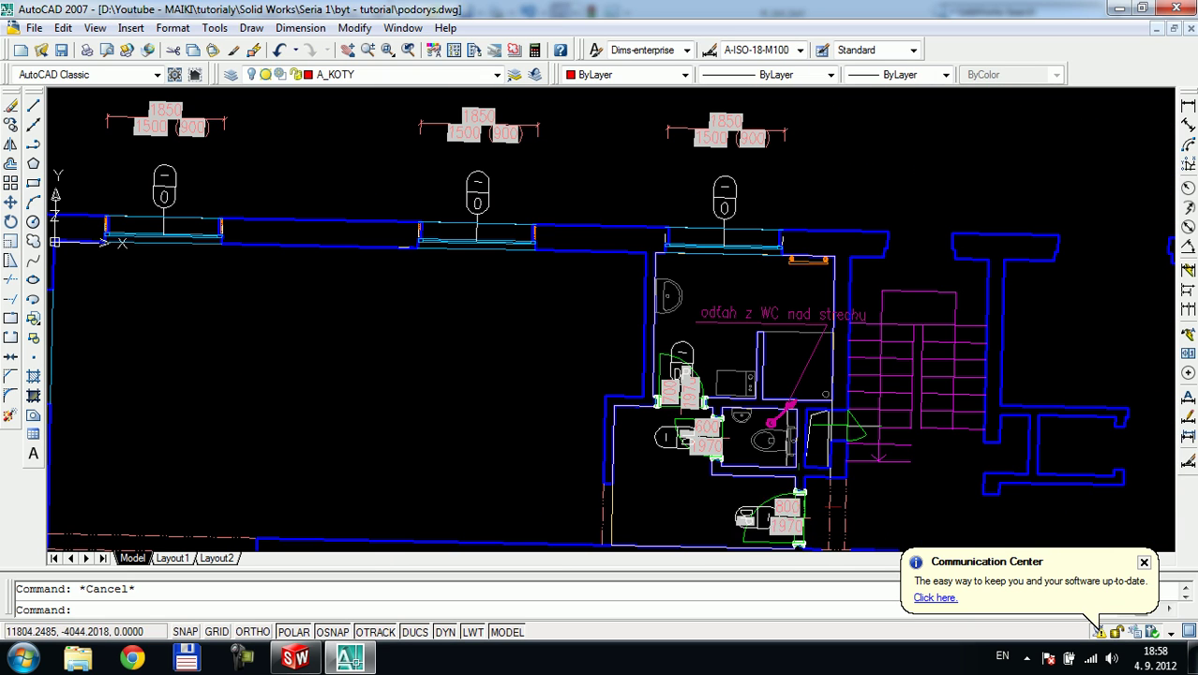
Switch back to SolidWorks and bring up the tut_vnut_prie interior wall part
{"action": "left_click", "coordinate": [1117, 11]}
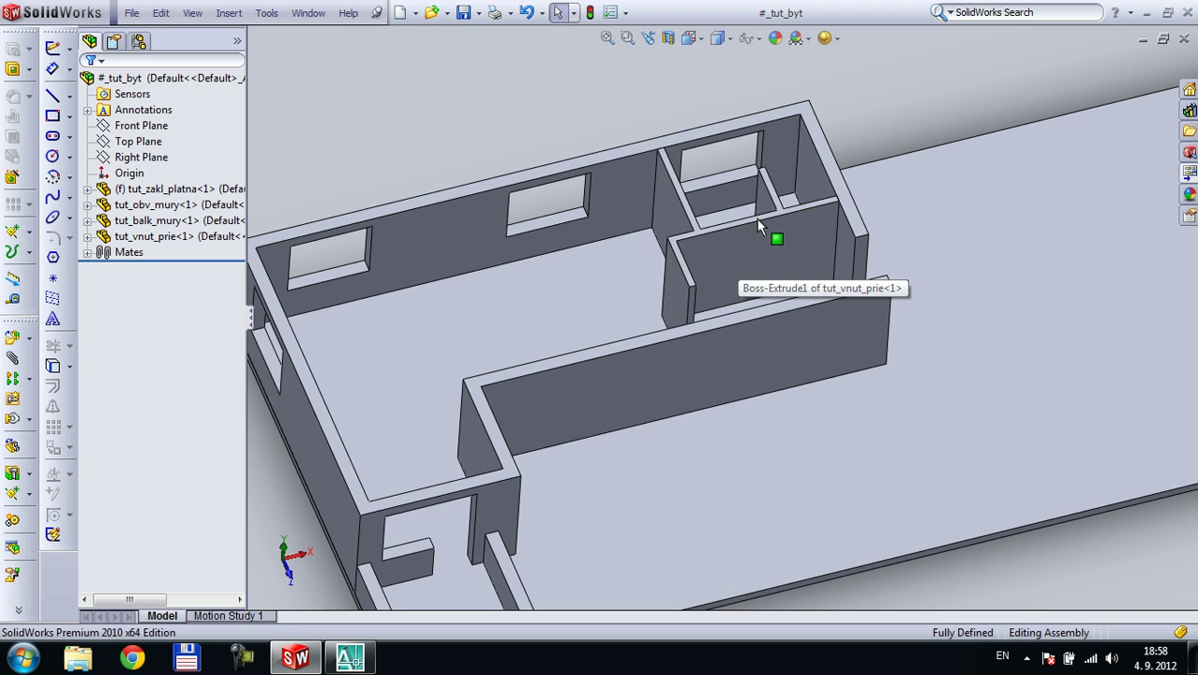
{"action": "key", "text": "ctrl+Tab"}
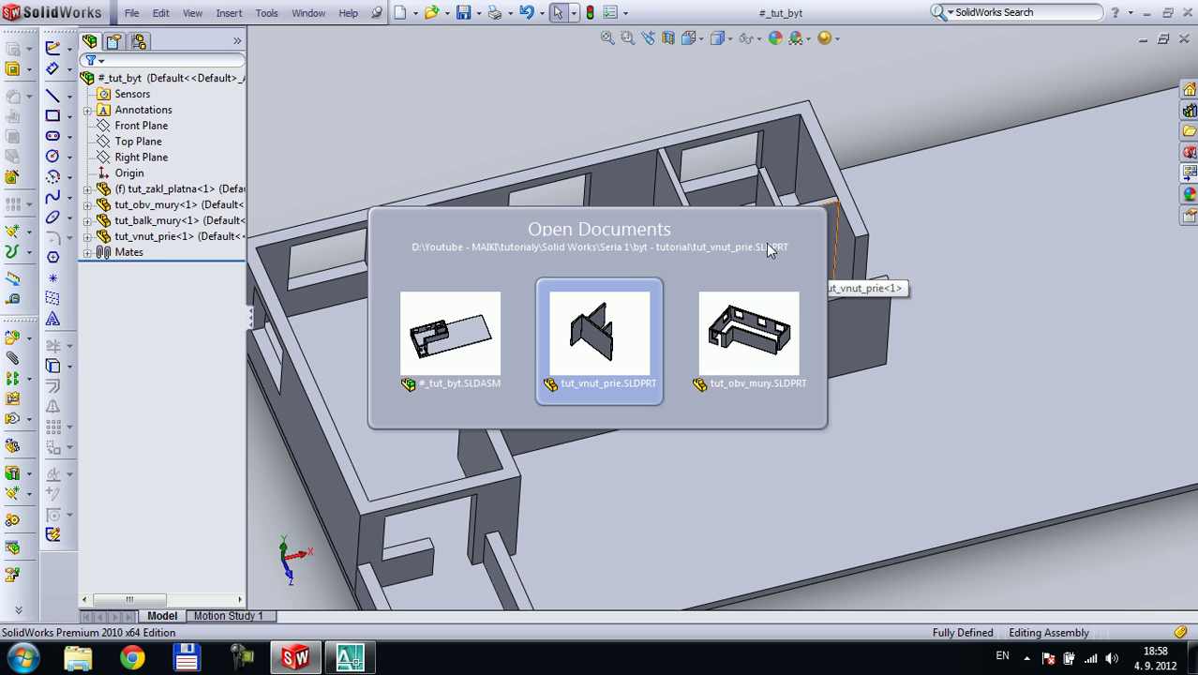
{"action": "left_click", "coordinate": [644, 354]}
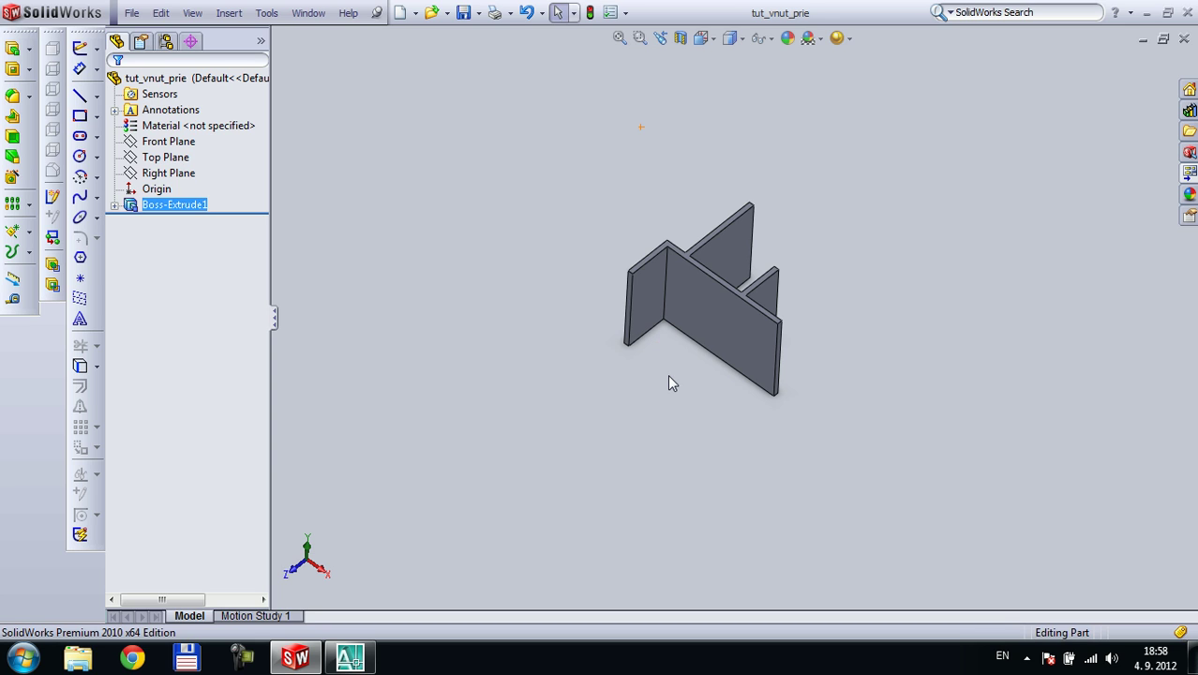
Start a line sketch on the top face of the interior walls and view it normal to the sketch plane
{"action": "middle_click_drag", "start_coordinate": [689, 383], "coordinate": [748, 302]}
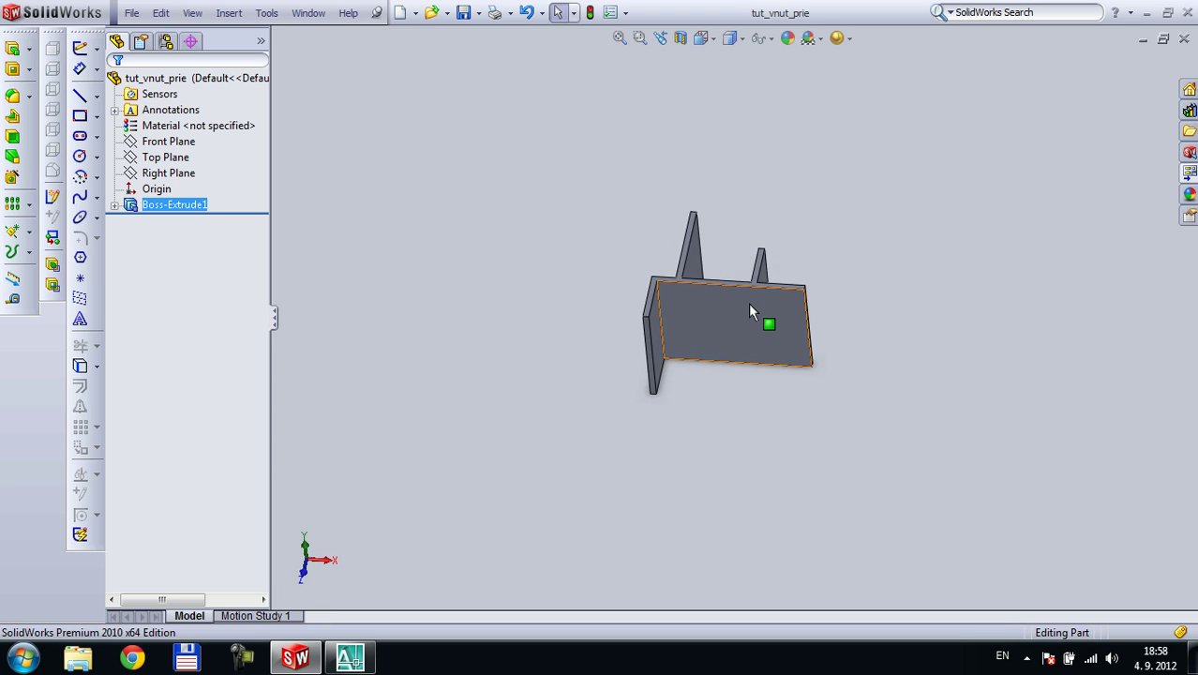
{"action": "left_click", "coordinate": [748, 301]}
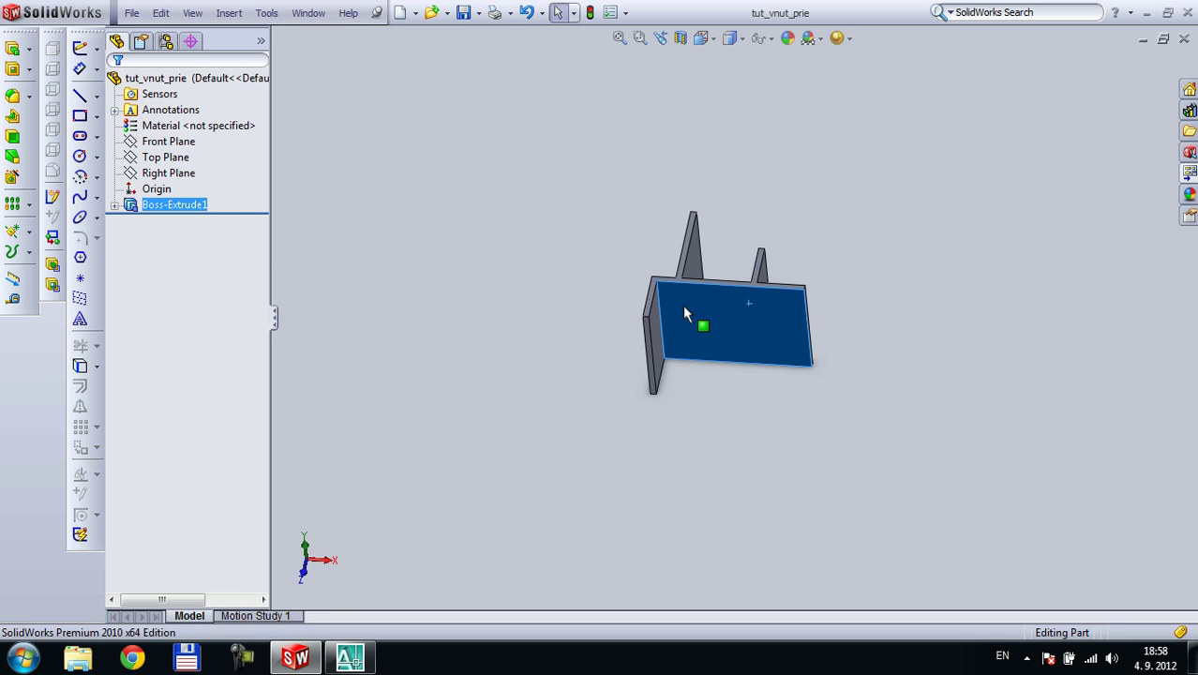
{"action": "scroll", "coordinate": [778, 313], "scroll_direction": "down", "scroll_amount": 2}
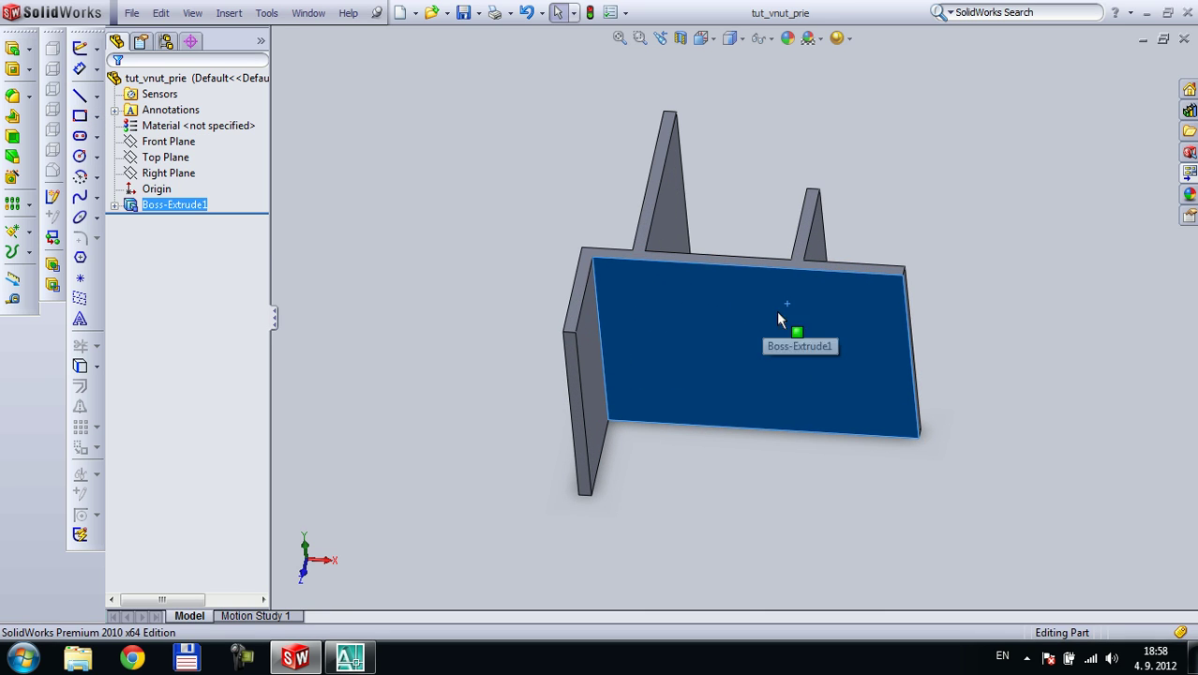
{"action": "left_click", "coordinate": [770, 262]}
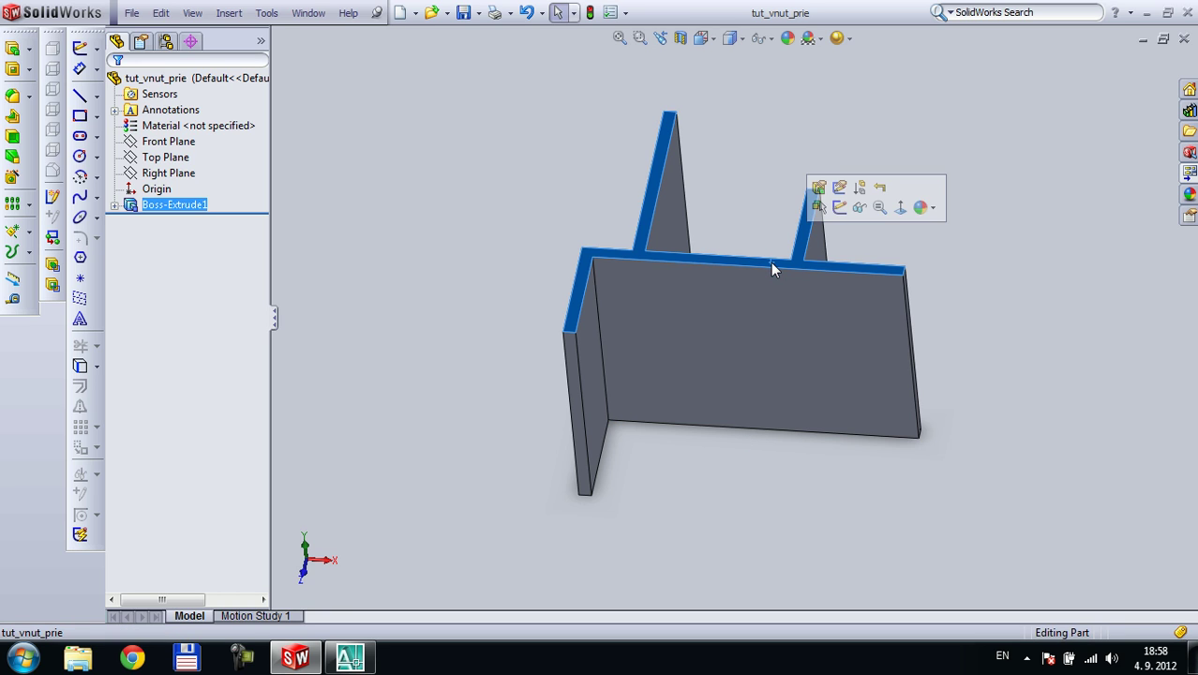
{"action": "left_click", "coordinate": [79, 96]}
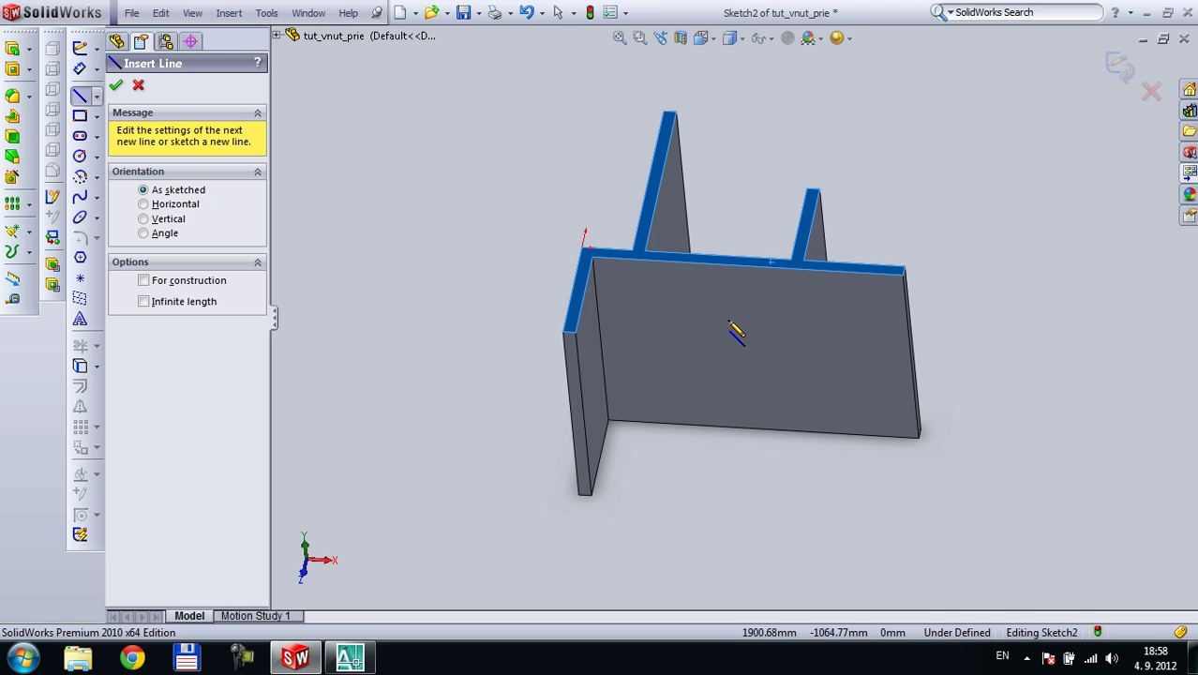
{"action": "key", "text": "space"}
{"action": "double_click", "coordinate": [760, 379]}
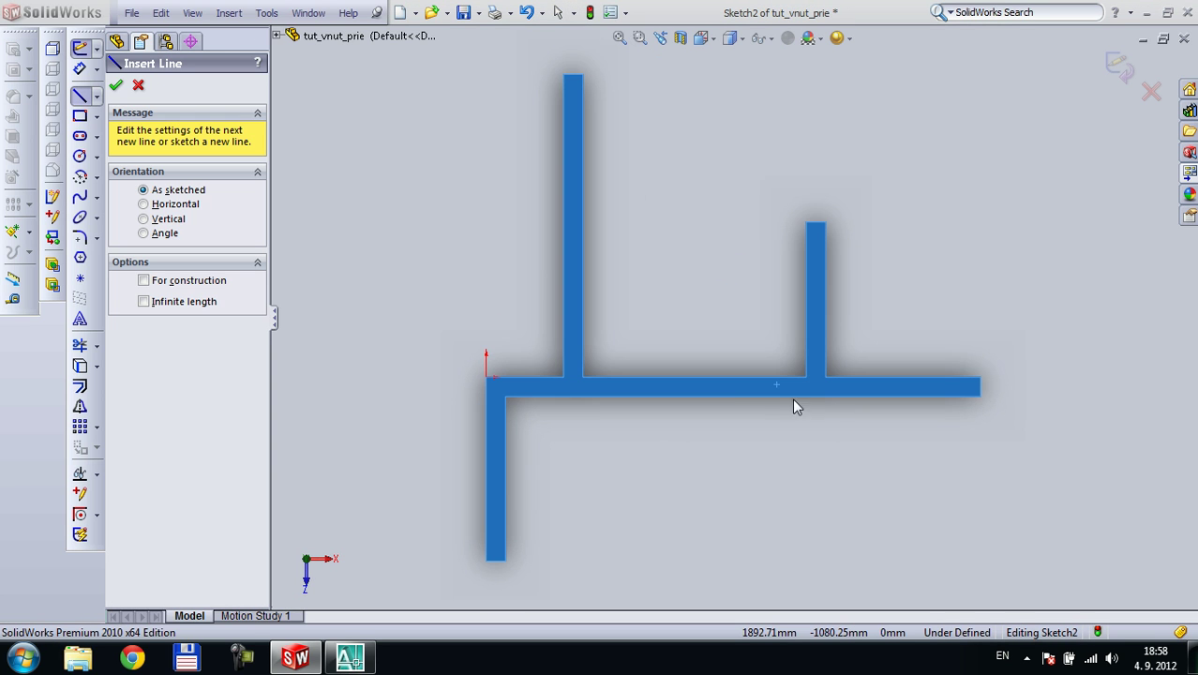
Sketch the outer WC wall lines from the long wall's lower edge, with a horizontal run about 1949 mm long ending level with the wall's end
{"action": "left_click", "coordinate": [730, 399]}
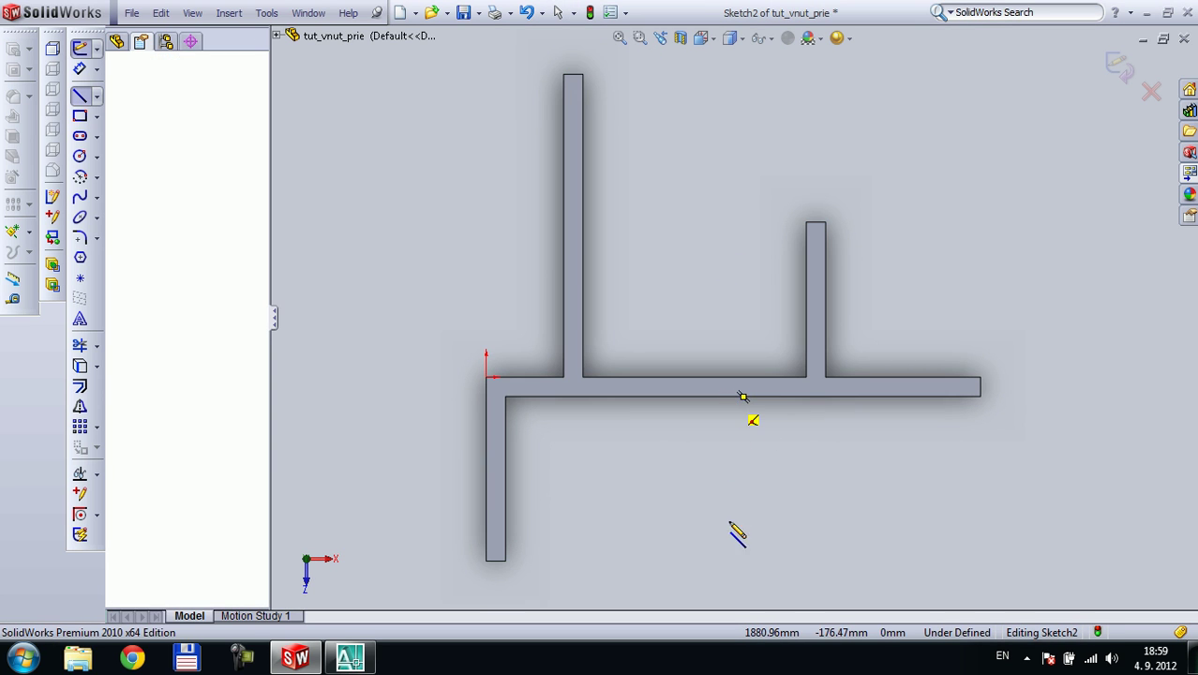
{"action": "left_click", "coordinate": [729, 584]}
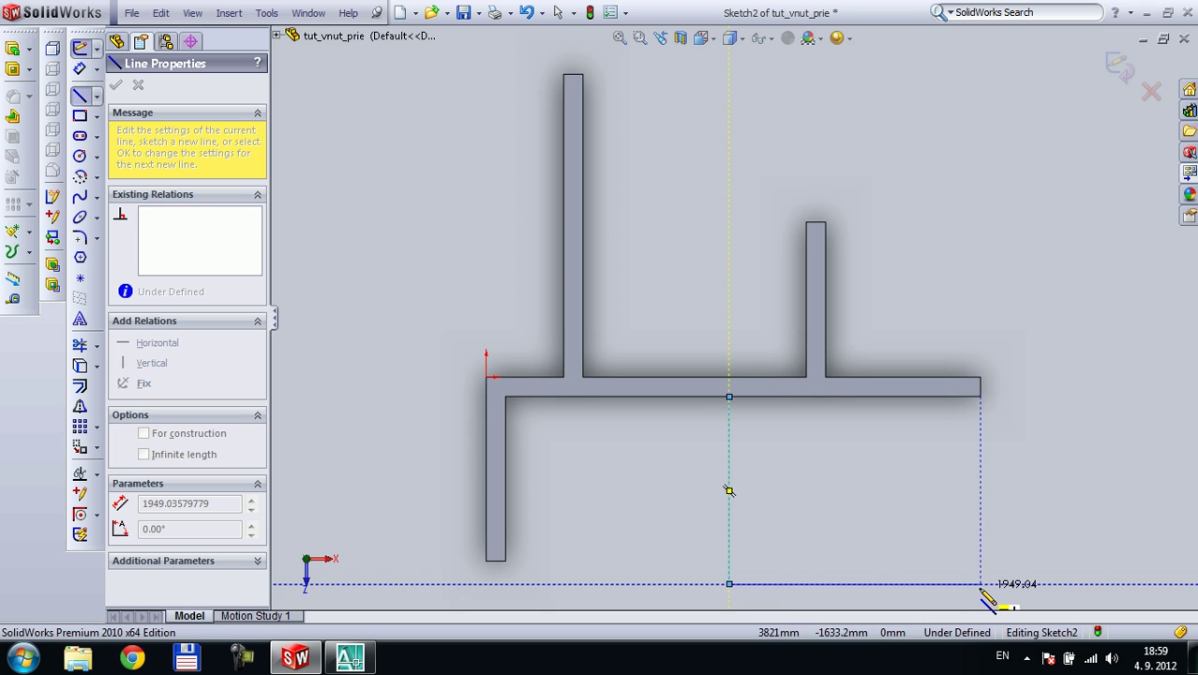
{"action": "double_click", "coordinate": [979, 584]}
{"action": "left_click", "coordinate": [979, 584]}
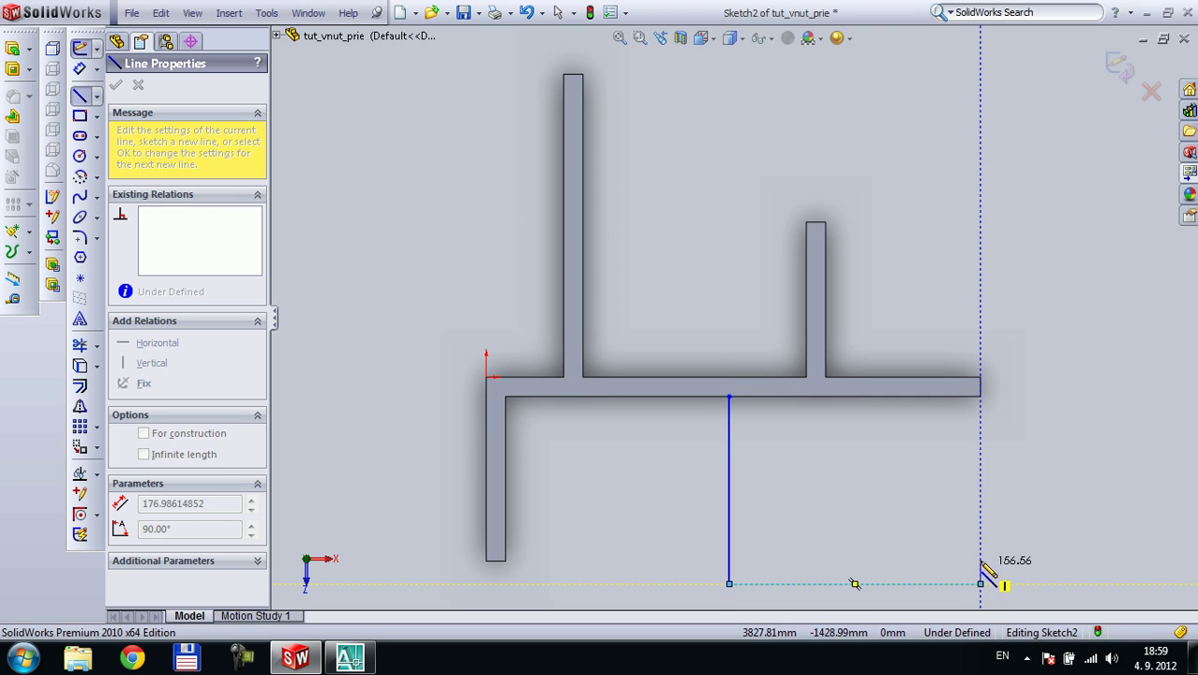
{"action": "left_click", "coordinate": [980, 563]}
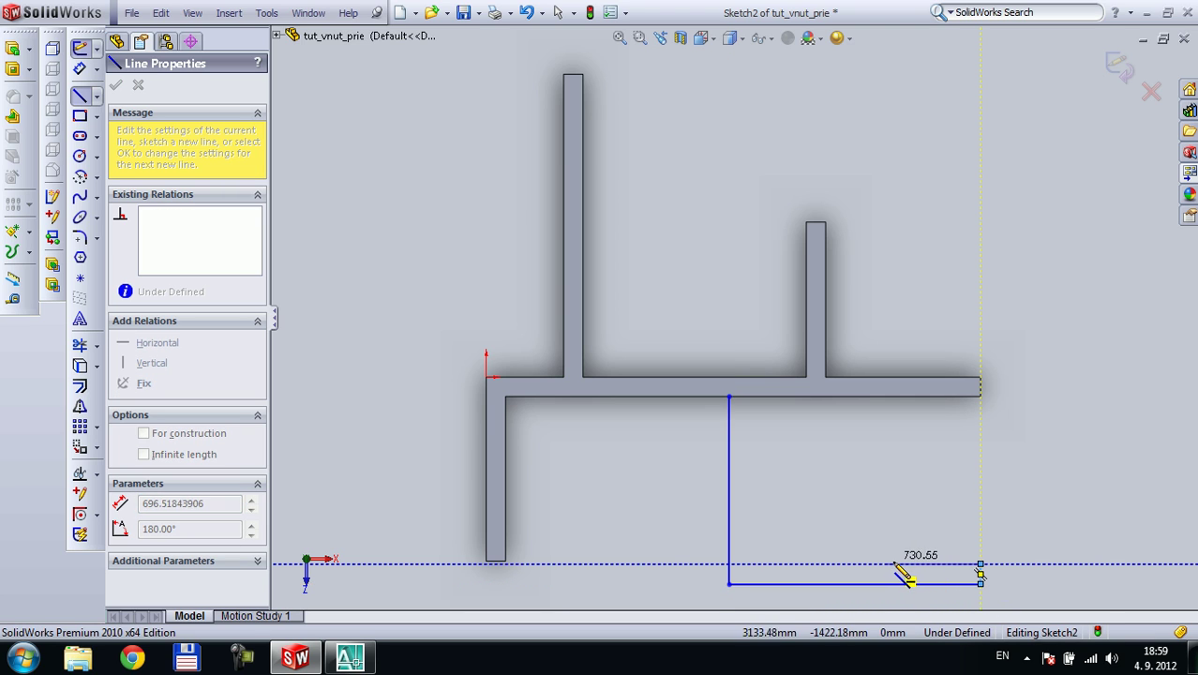
Complete the closed WC wall outline with a vertical partition about 1299 mm long and the inner lines back to the starting point
{"action": "double_click", "coordinate": [893, 563]}
{"action": "left_click", "coordinate": [893, 397]}
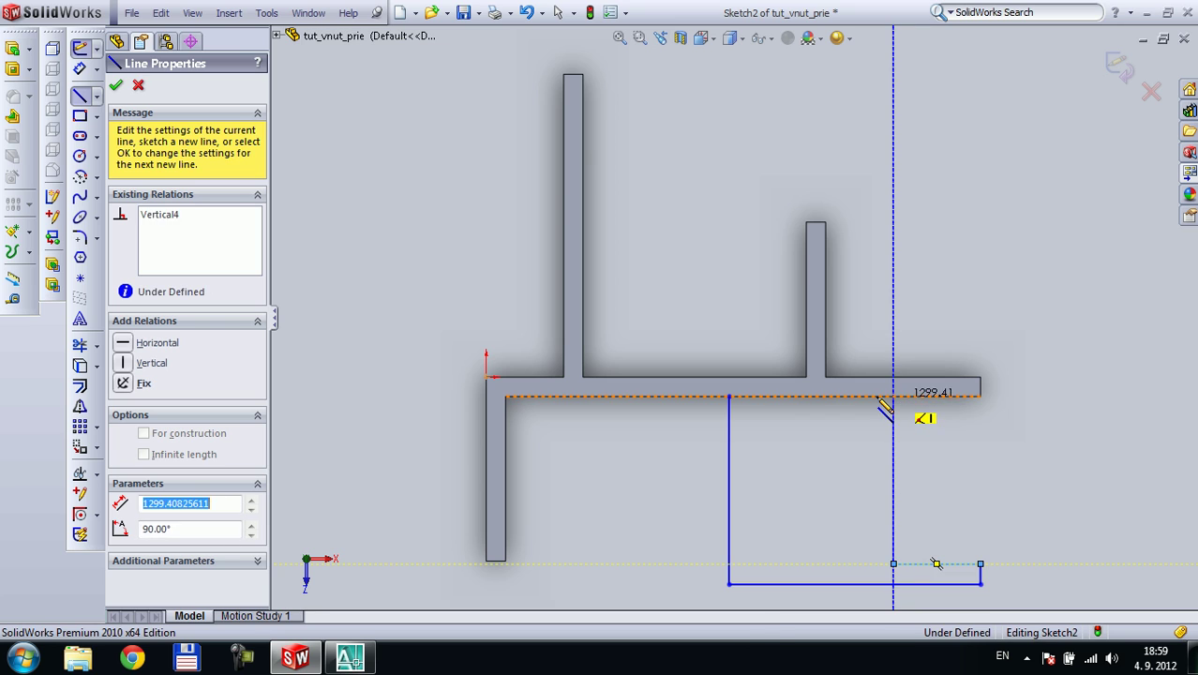
{"action": "left_click", "coordinate": [872, 396]}
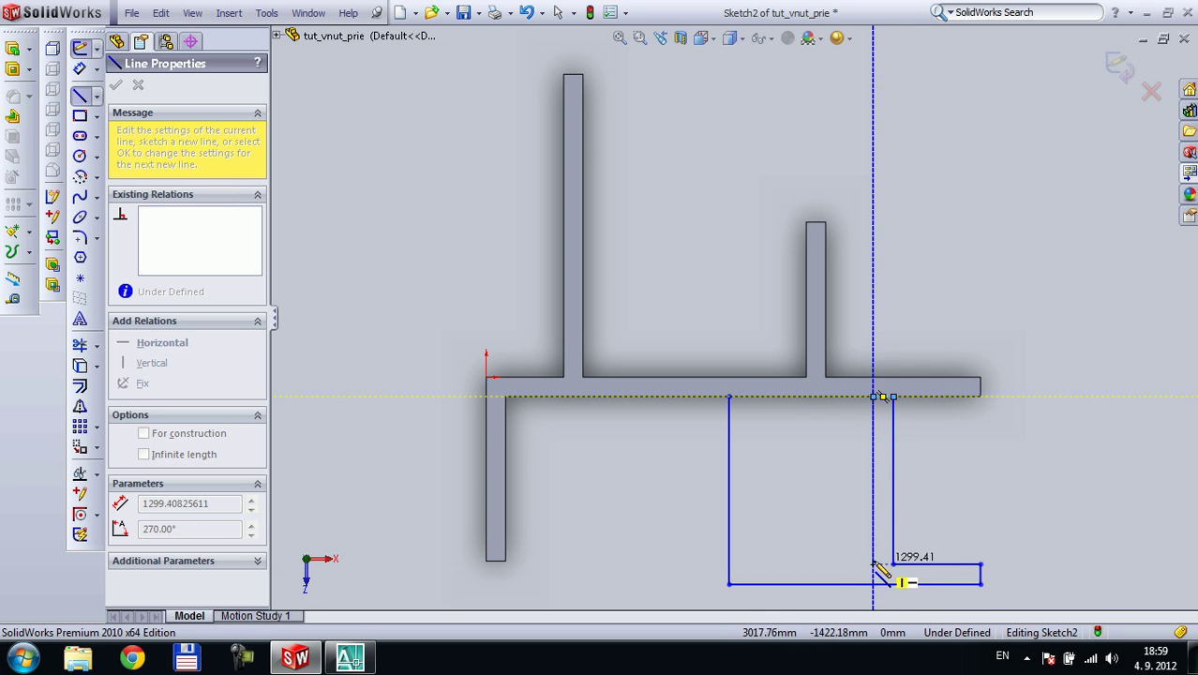
{"action": "double_click", "coordinate": [872, 564]}
{"action": "left_click", "coordinate": [873, 563]}
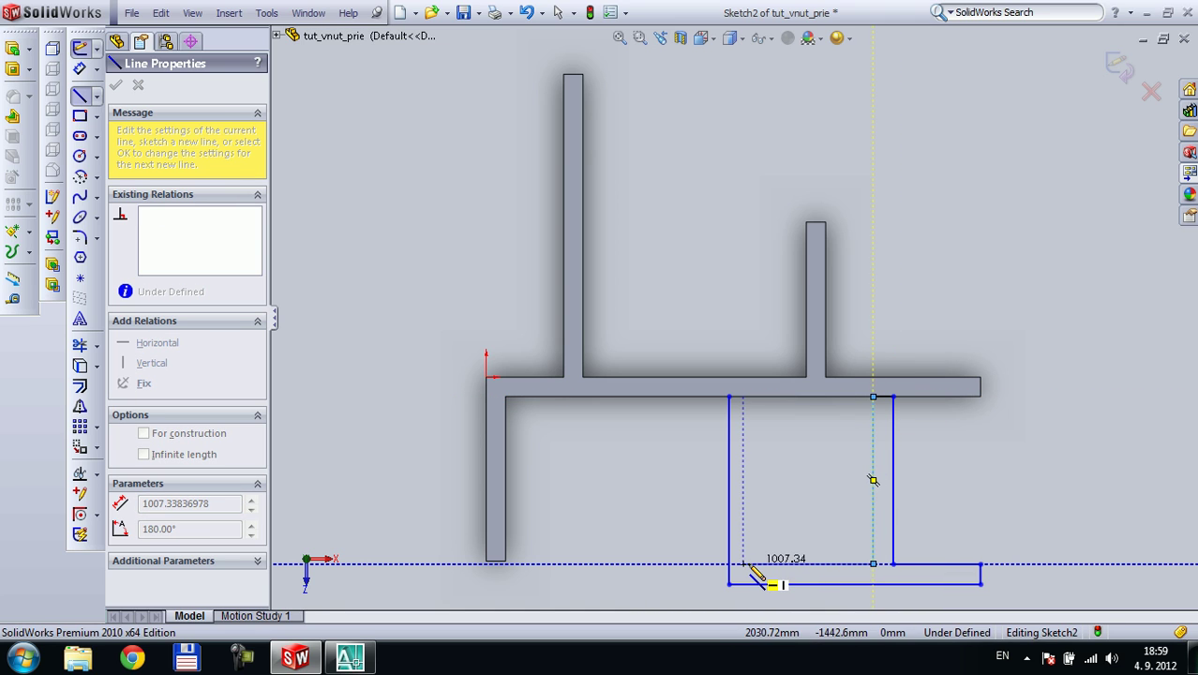
{"action": "left_click", "coordinate": [748, 563]}
{"action": "left_click", "coordinate": [748, 397]}
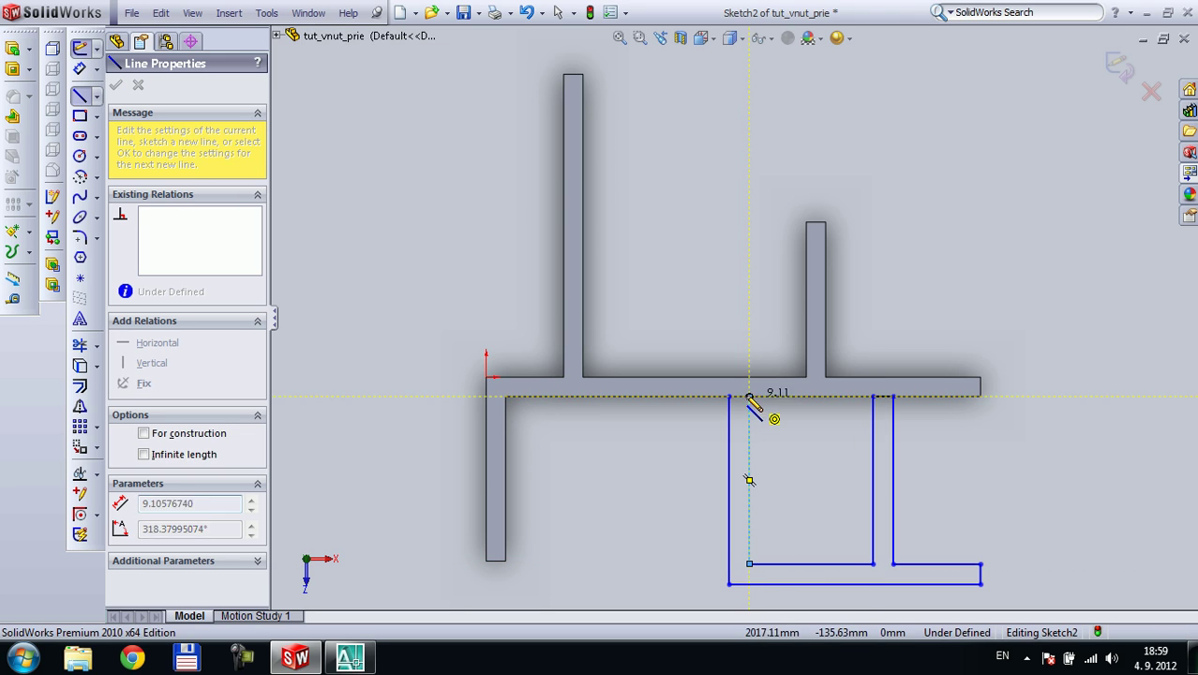
{"action": "left_click", "coordinate": [730, 396]}
{"action": "key", "text": "Escape"}
Dimension the WC partition's inner vertical line from the long wall's end edge and set the distance to 800-300, giving 500 mm
{"action": "scroll", "coordinate": [884, 514], "scroll_direction": "up", "scroll_amount": 3}
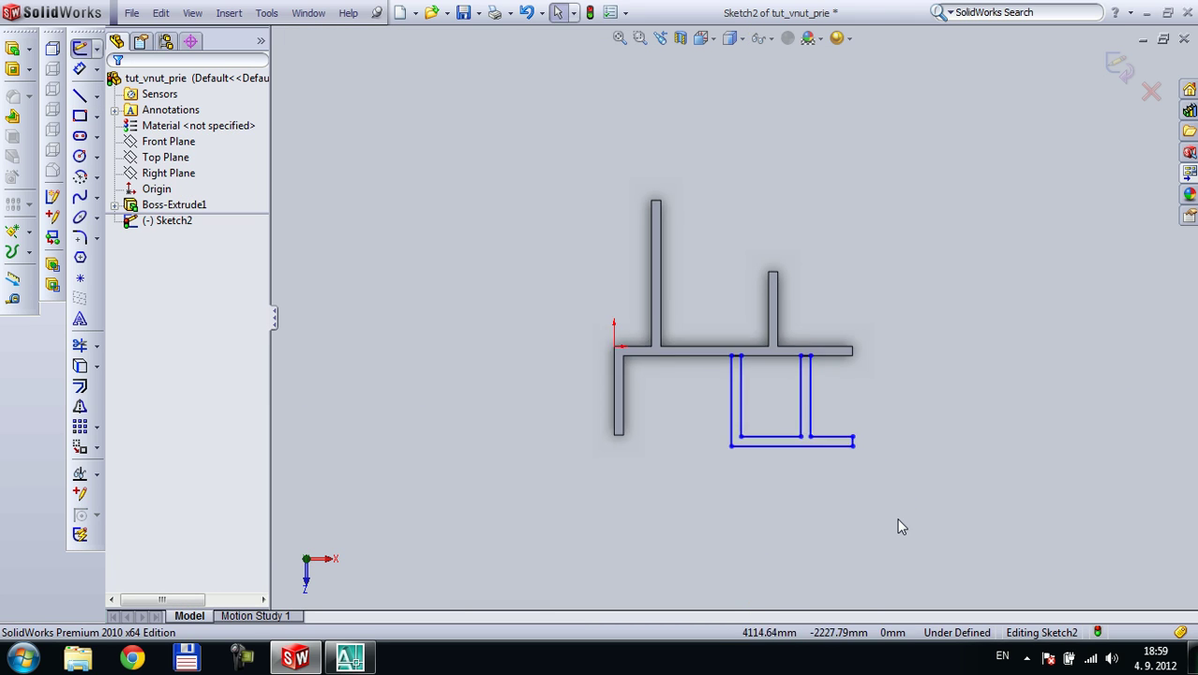
{"action": "scroll", "coordinate": [818, 342], "scroll_direction": "down", "scroll_amount": 3}
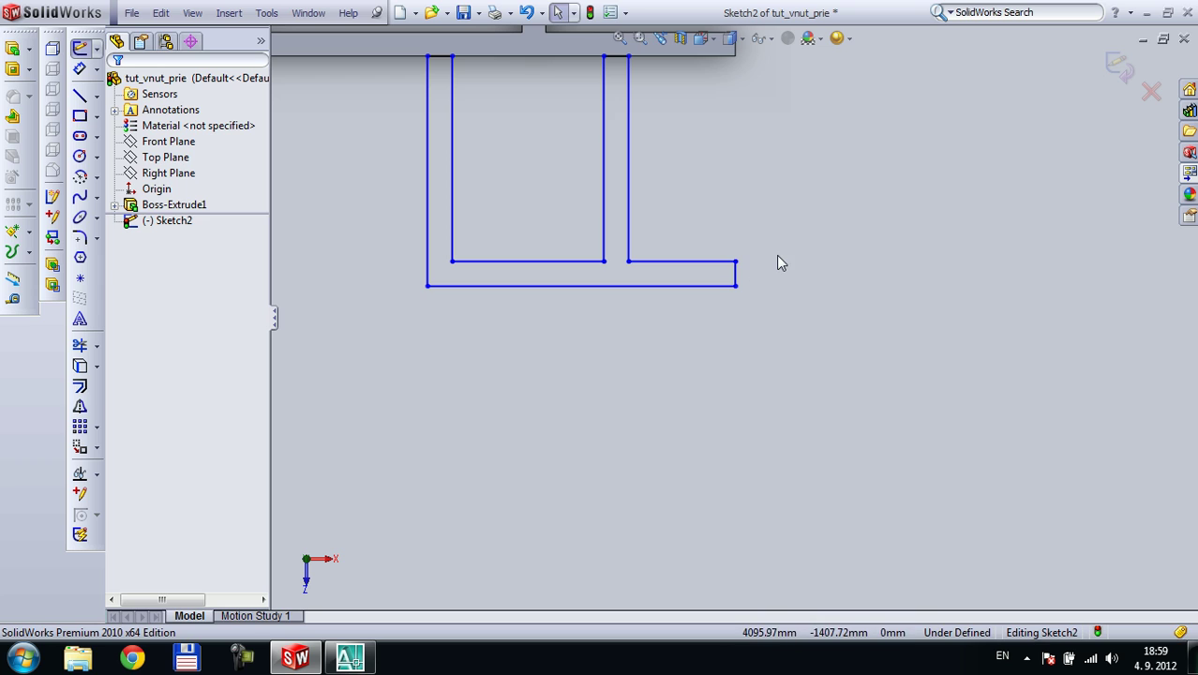
{"action": "middle_click_drag", "start_coordinate": [753, 235], "coordinate": [841, 359], "text": "ctrl"}
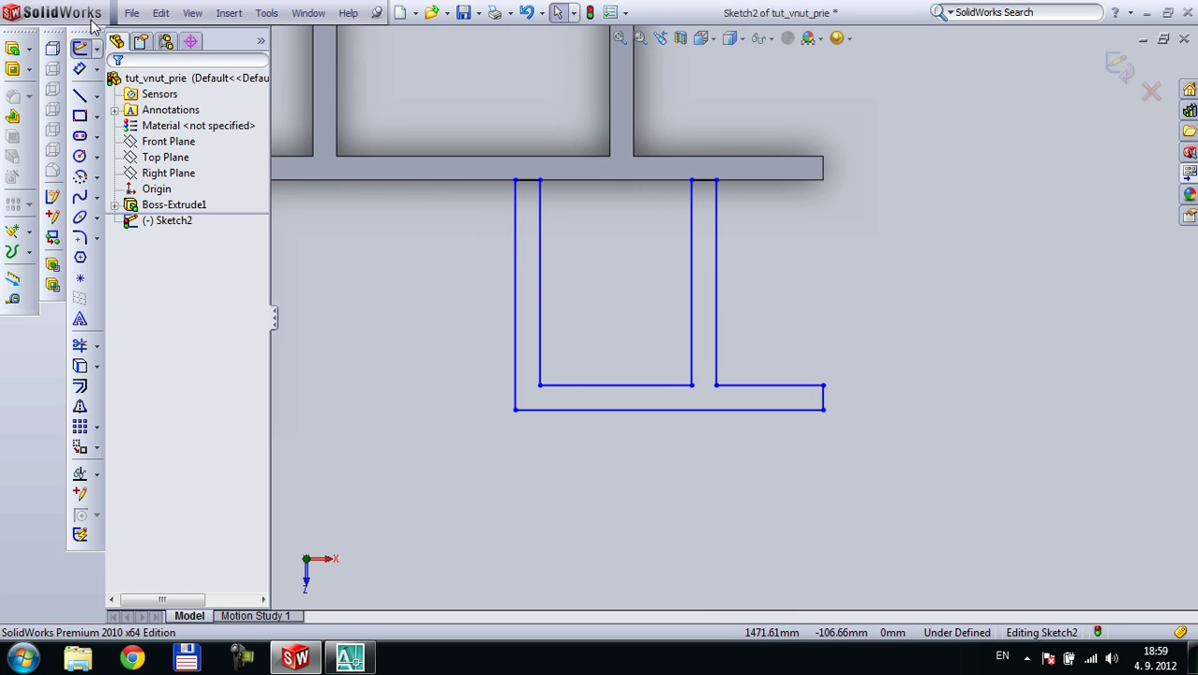
{"action": "left_click", "coordinate": [80, 68]}
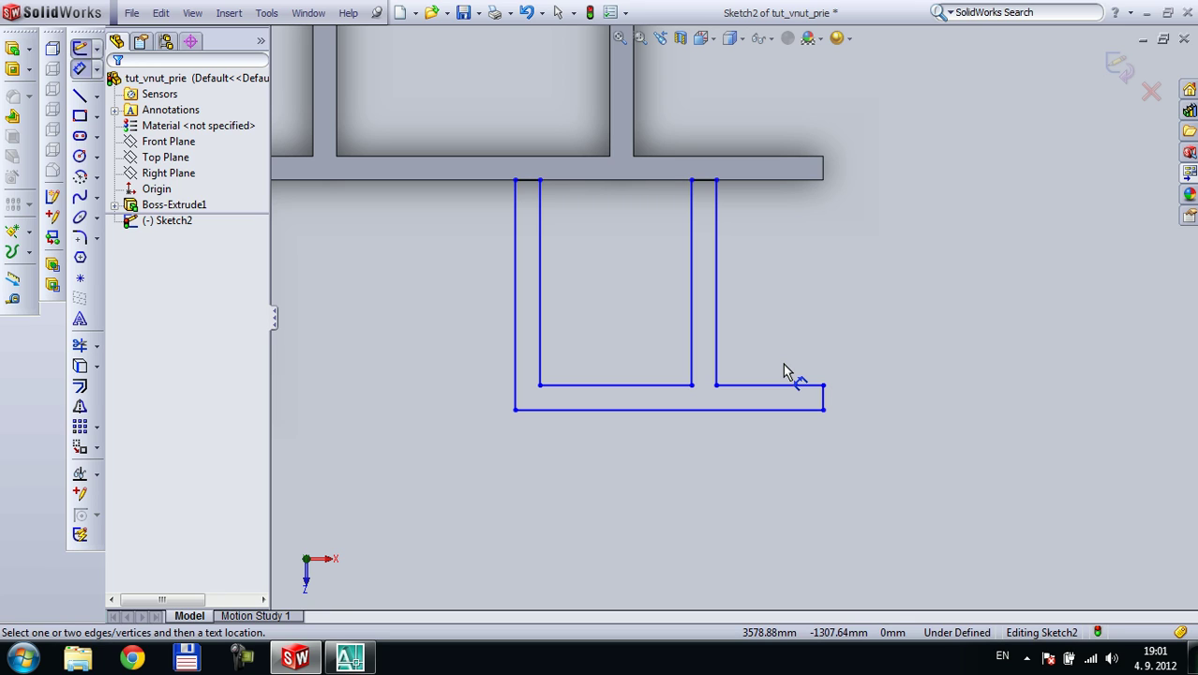
{"action": "left_click", "coordinate": [694, 356]}
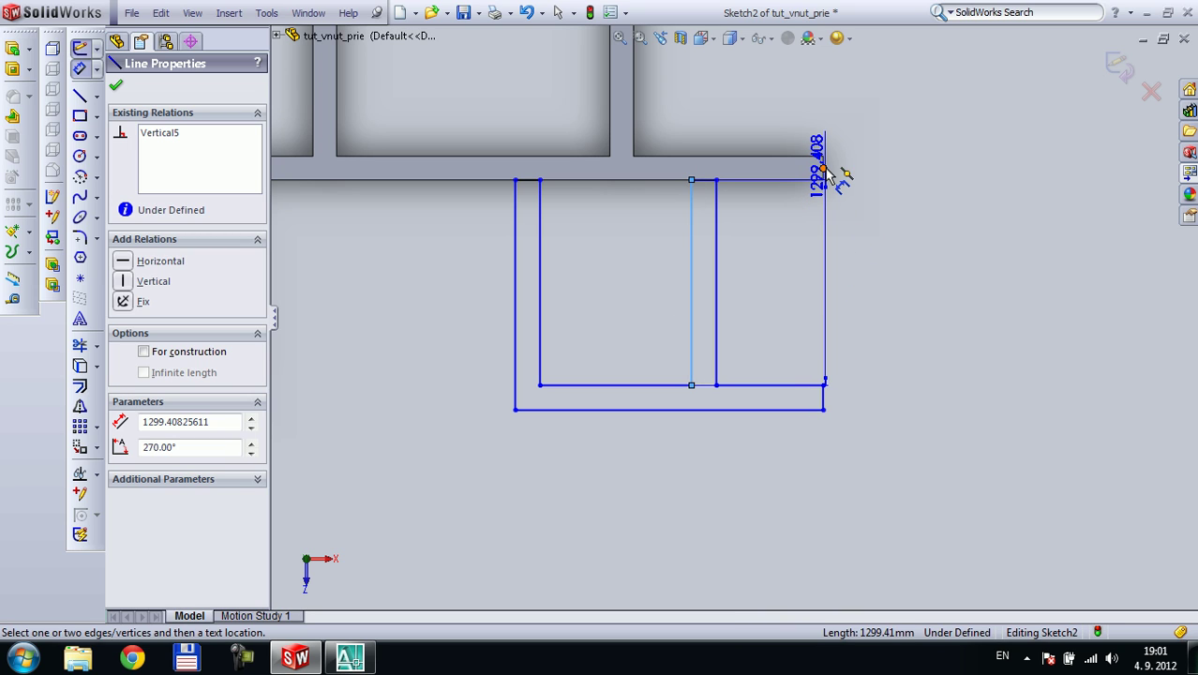
{"action": "left_click", "coordinate": [824, 182]}
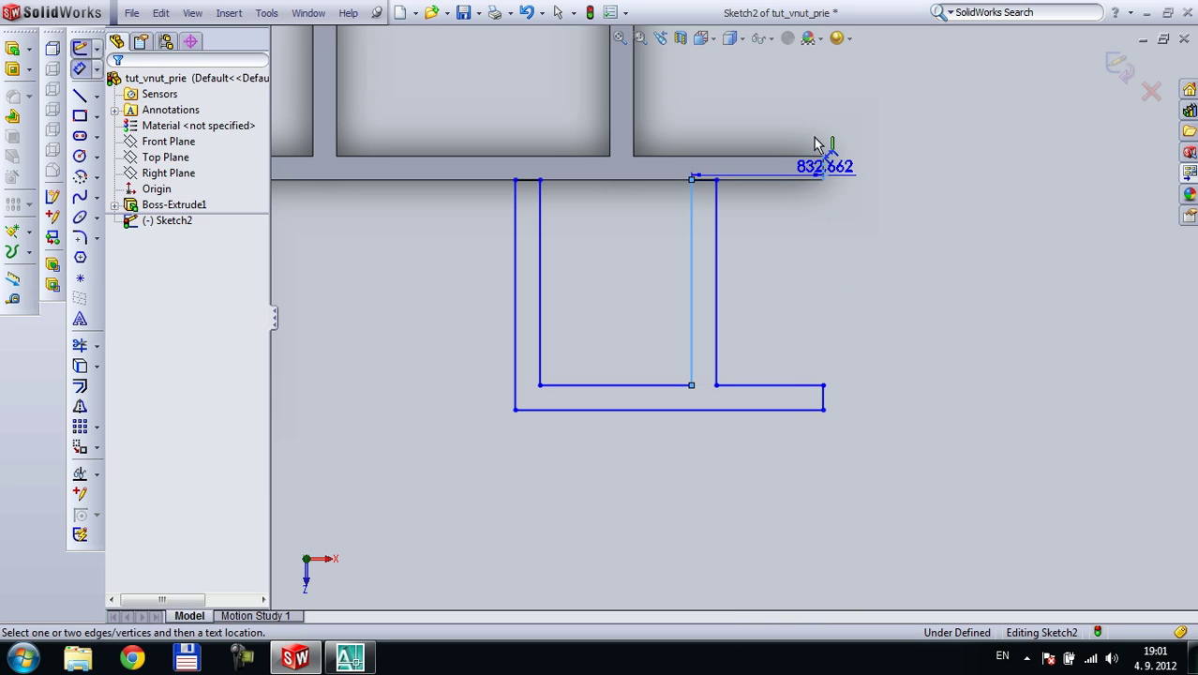
{"action": "left_click", "coordinate": [763, 126]}
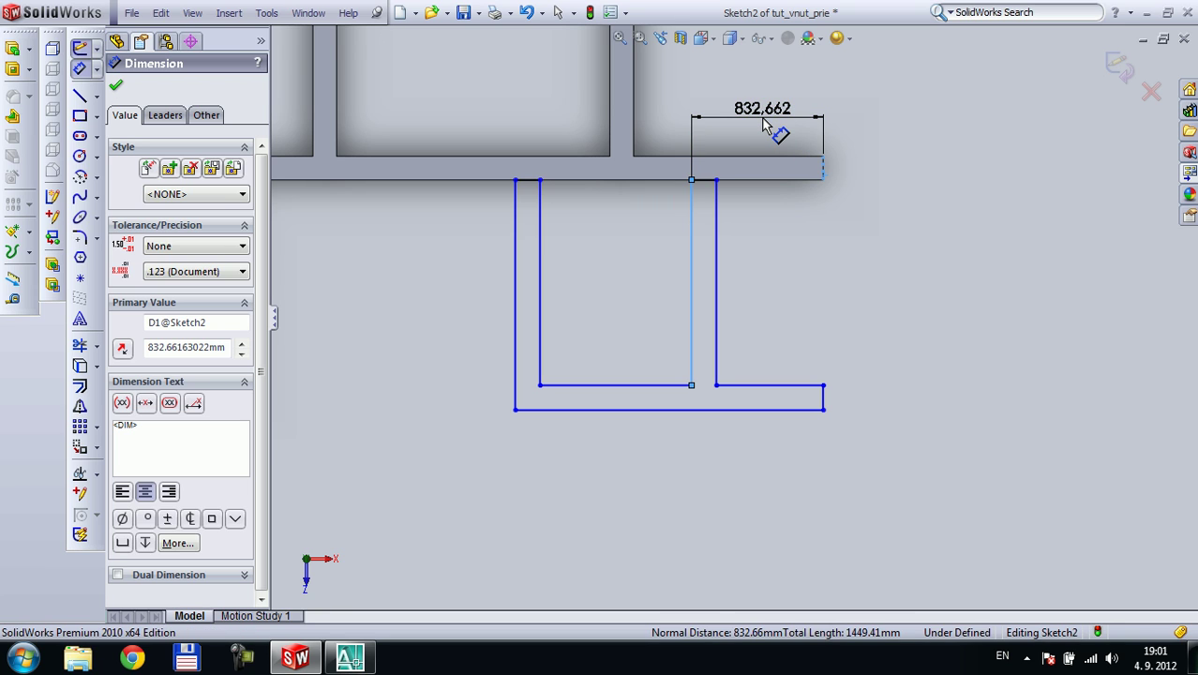
{"action": "type", "text": "800-300"}
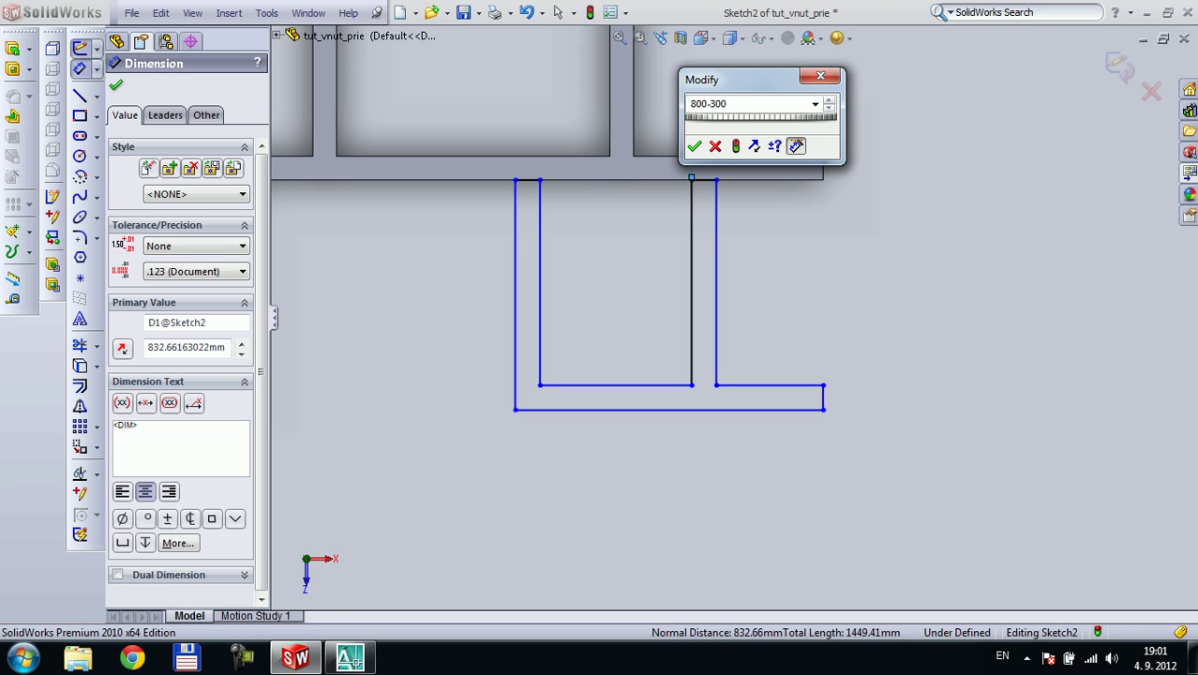
{"action": "key", "text": "Return"}
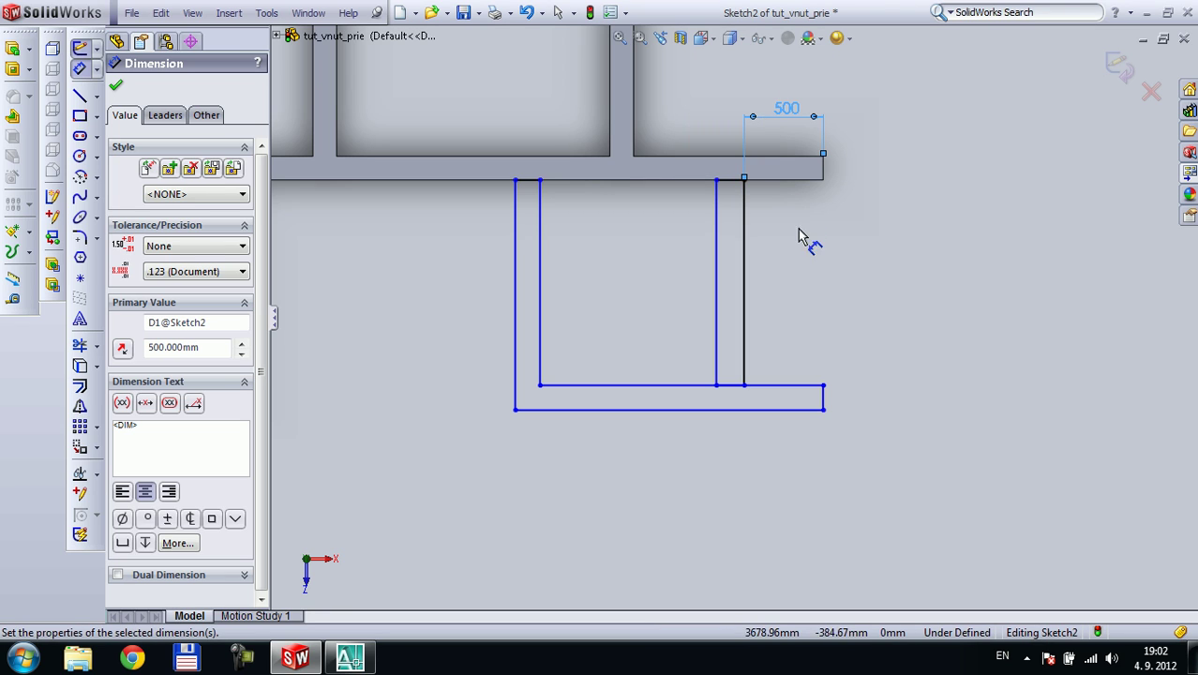
{"action": "key", "text": "Escape"}
{"action": "key", "text": "Escape"}
Move the partition's other vertical line to the outer side of the dimensioned one and set the partition thickness to 150 mm
{"action": "left_click_drag", "start_coordinate": [747, 300], "coordinate": [769, 300]}
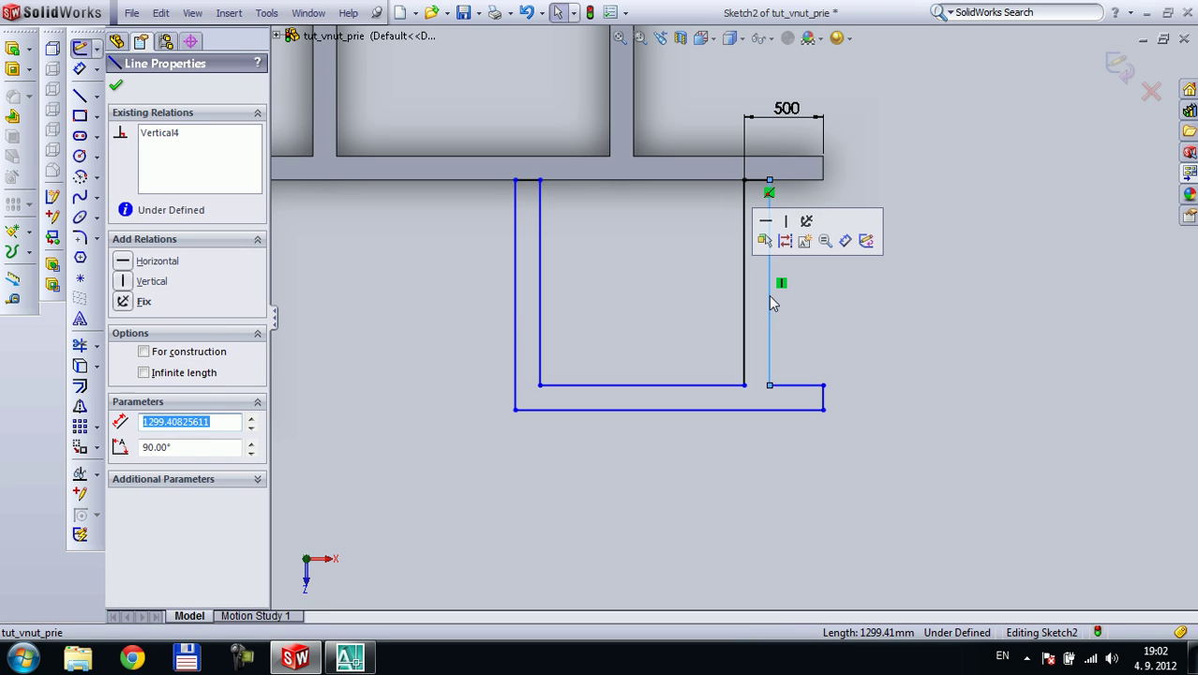
{"action": "left_click", "coordinate": [80, 70]}
{"action": "left_click", "coordinate": [757, 179]}
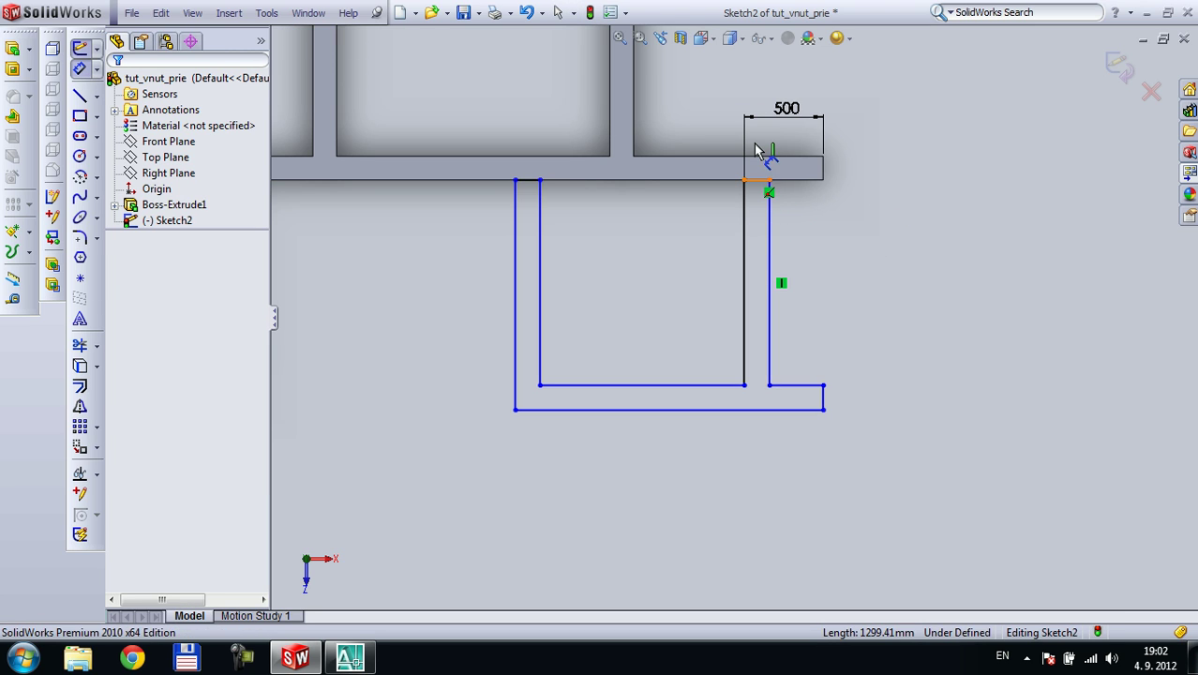
{"action": "left_click", "coordinate": [757, 145]}
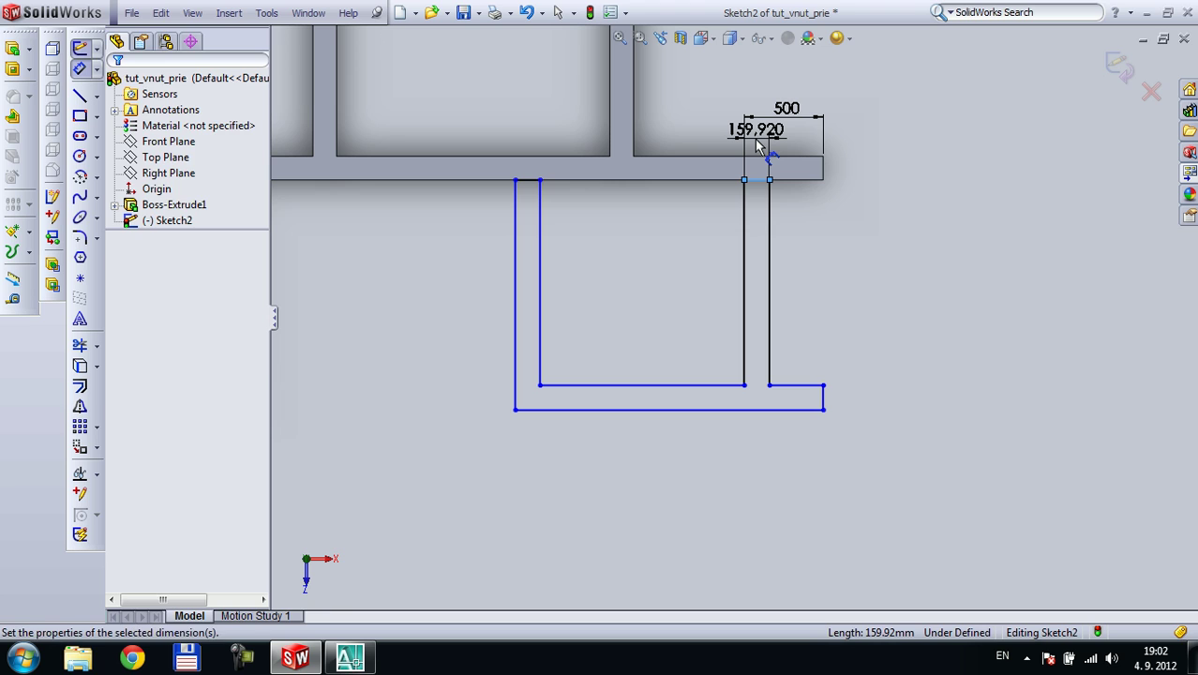
{"action": "type", "text": "150"}
{"action": "key", "text": "Return"}
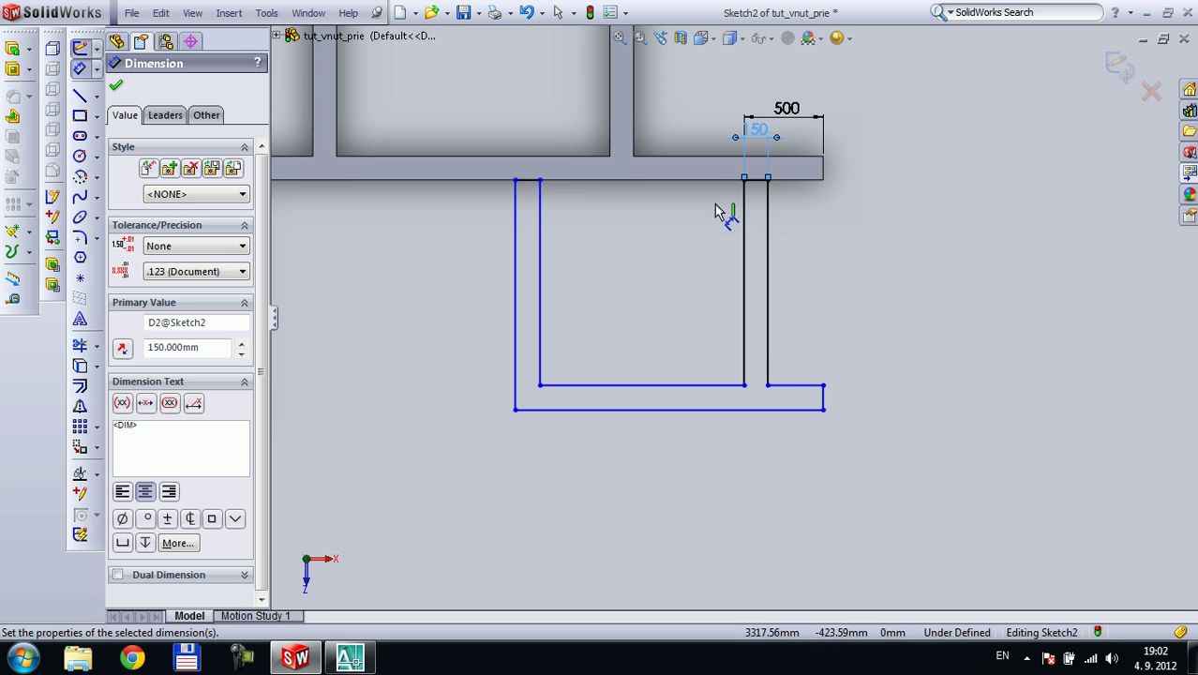
Dimension the WC's inner horizontal line and set its length to 1175 mm
{"action": "left_click", "coordinate": [644, 342]}
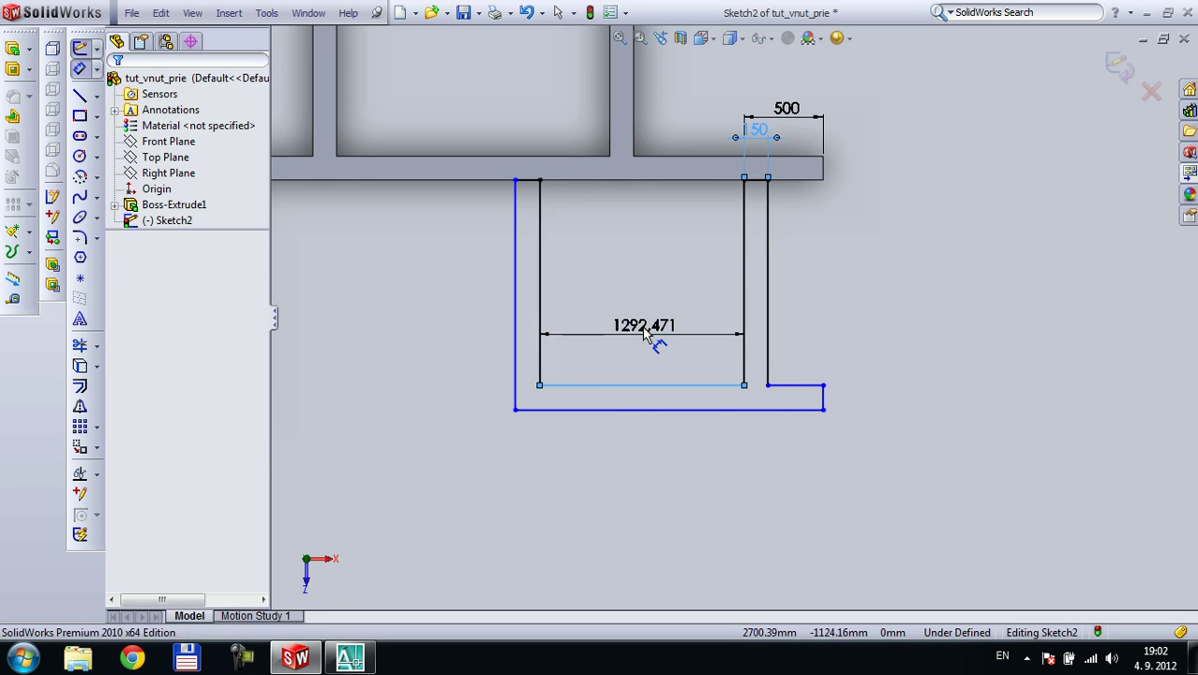
{"action": "left_click", "coordinate": [644, 337]}
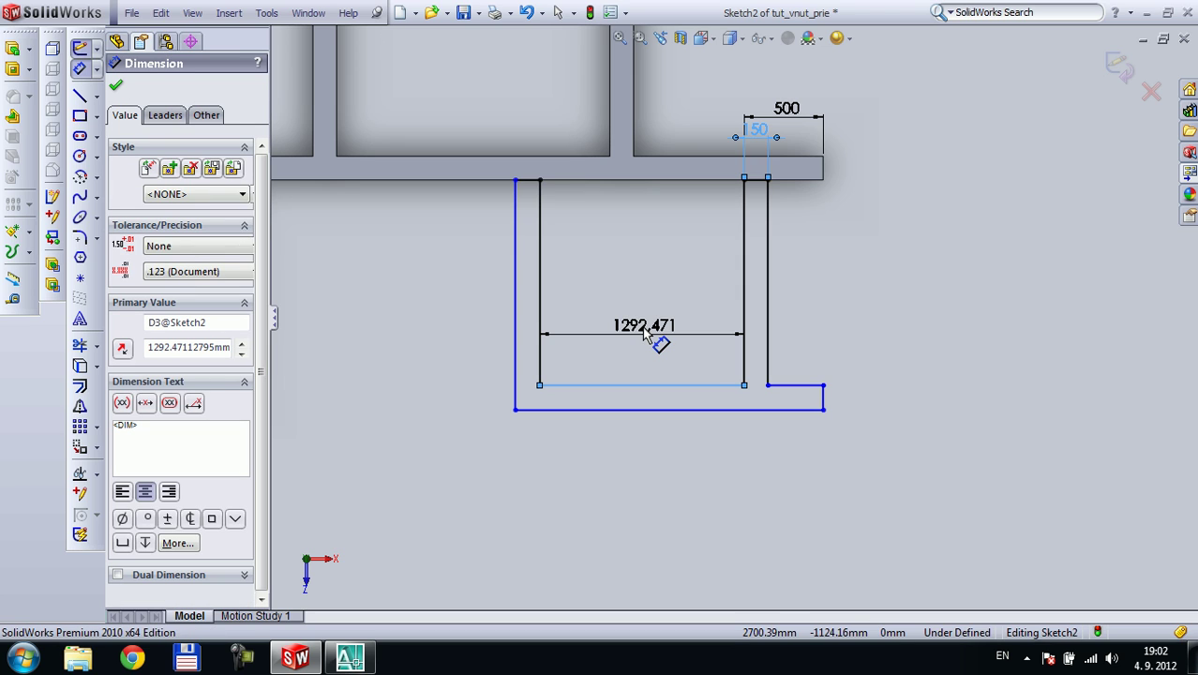
{"action": "type", "text": "1175"}
{"action": "key", "text": "Return"}
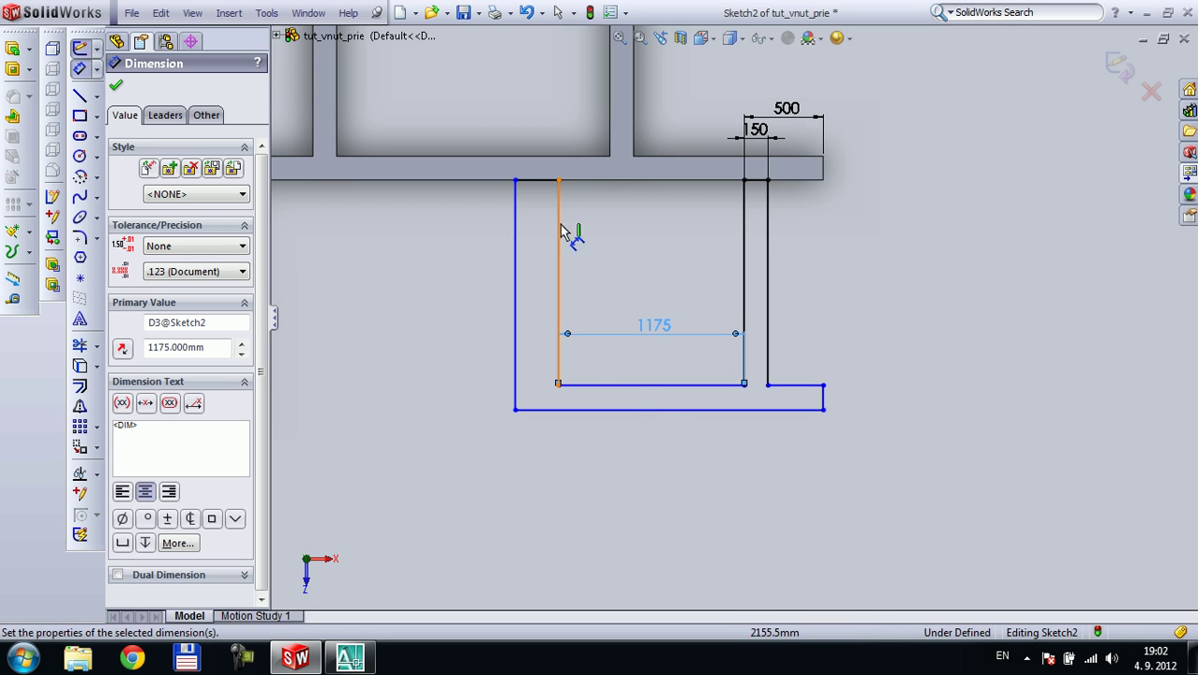
{"action": "left_click", "coordinate": [553, 117]}
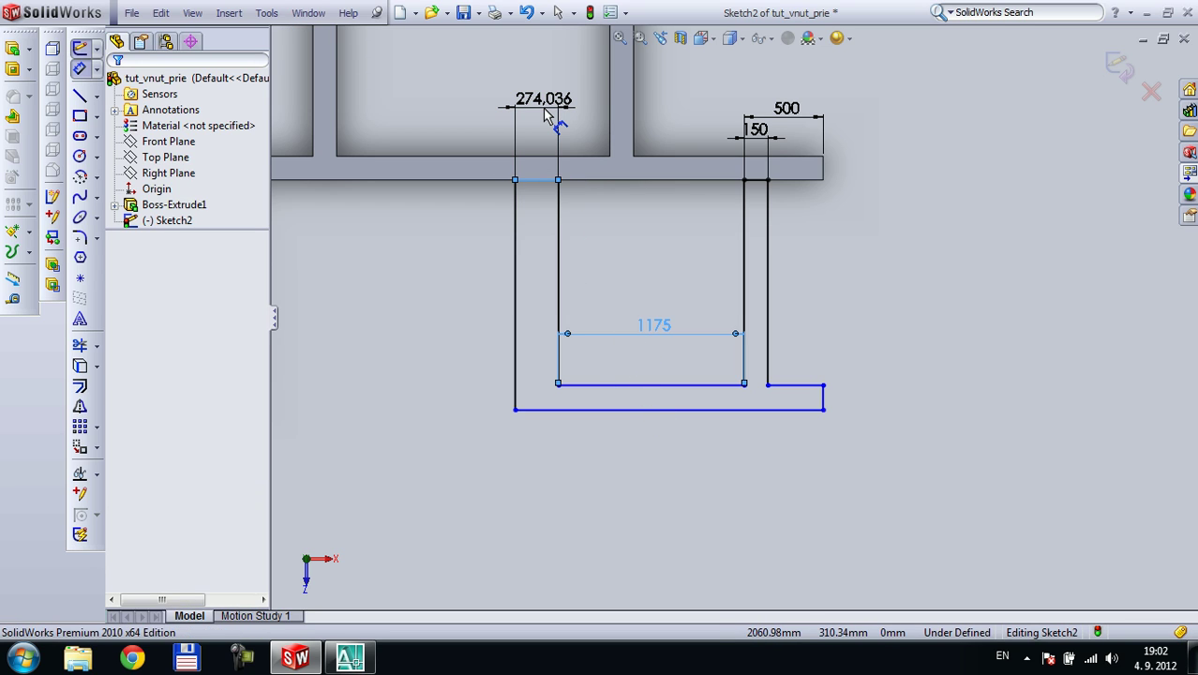
{"action": "left_click", "coordinate": [548, 108]}
{"action": "left_click", "coordinate": [539, 103]}
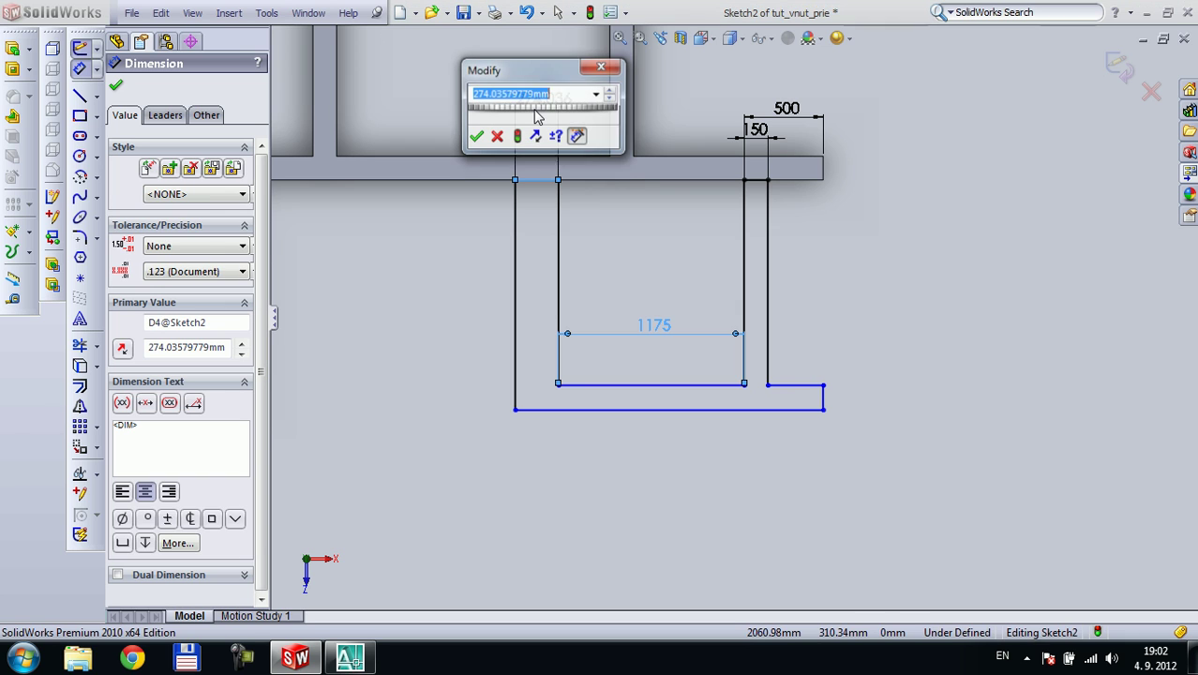
{"action": "key", "text": "Return"}
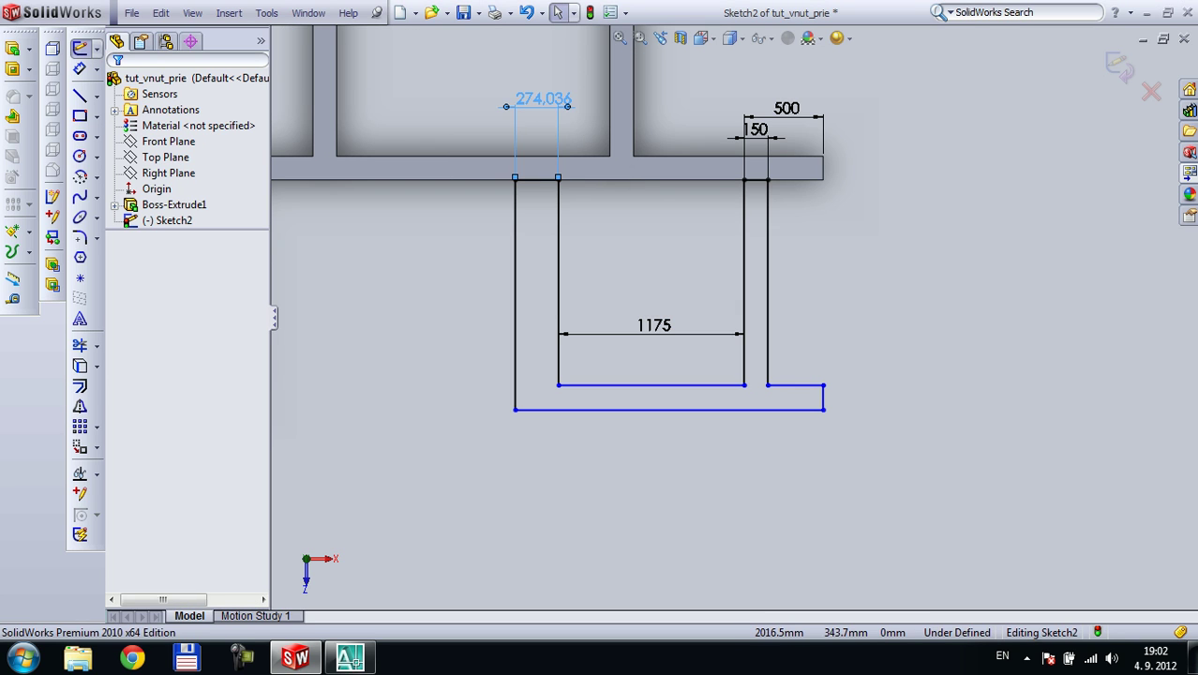
{"action": "left_click", "coordinate": [542, 99]}
{"action": "key", "text": "Delete"}
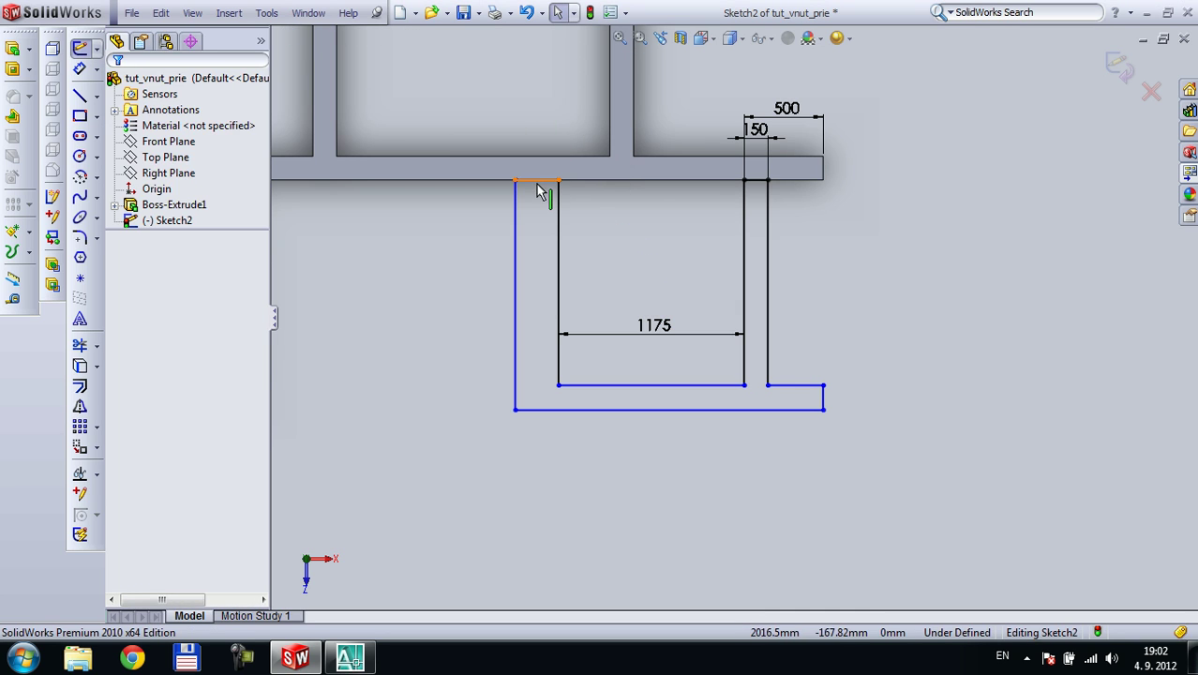
Make the two wall-thickness lines at the long wall and the end line of the horizontal wall equal in length
{"action": "left_click", "coordinate": [536, 180]}
{"action": "left_click", "coordinate": [824, 398], "text": "ctrl"}
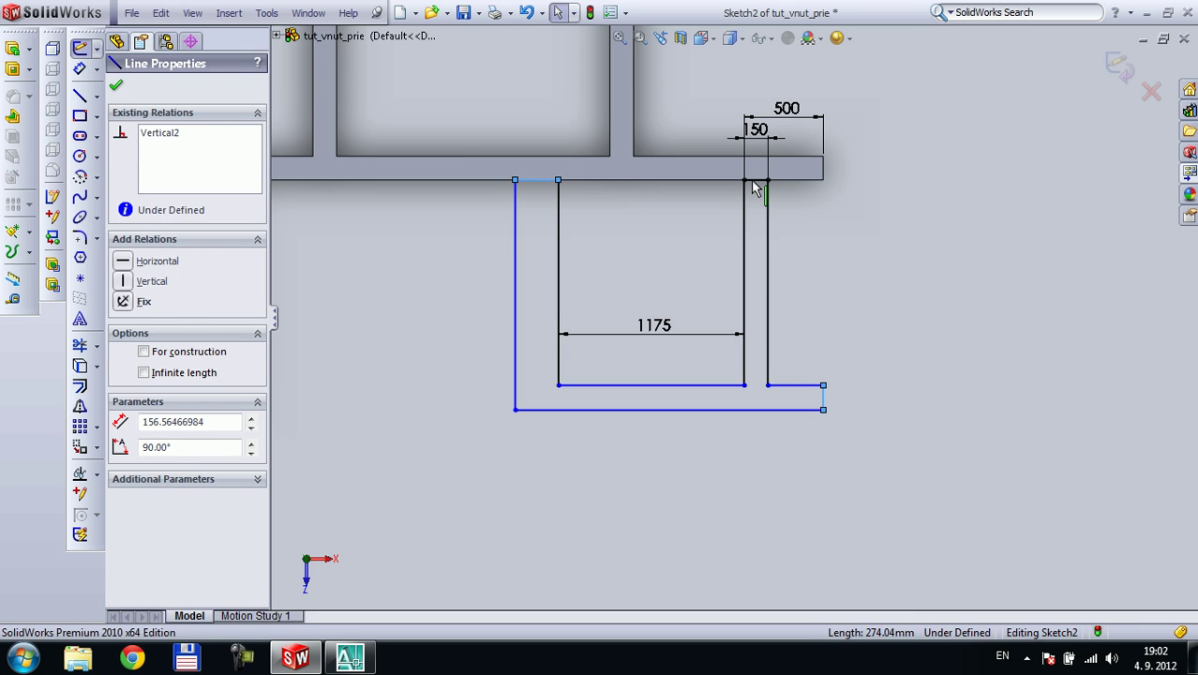
{"action": "left_click", "coordinate": [755, 180], "text": "ctrl"}
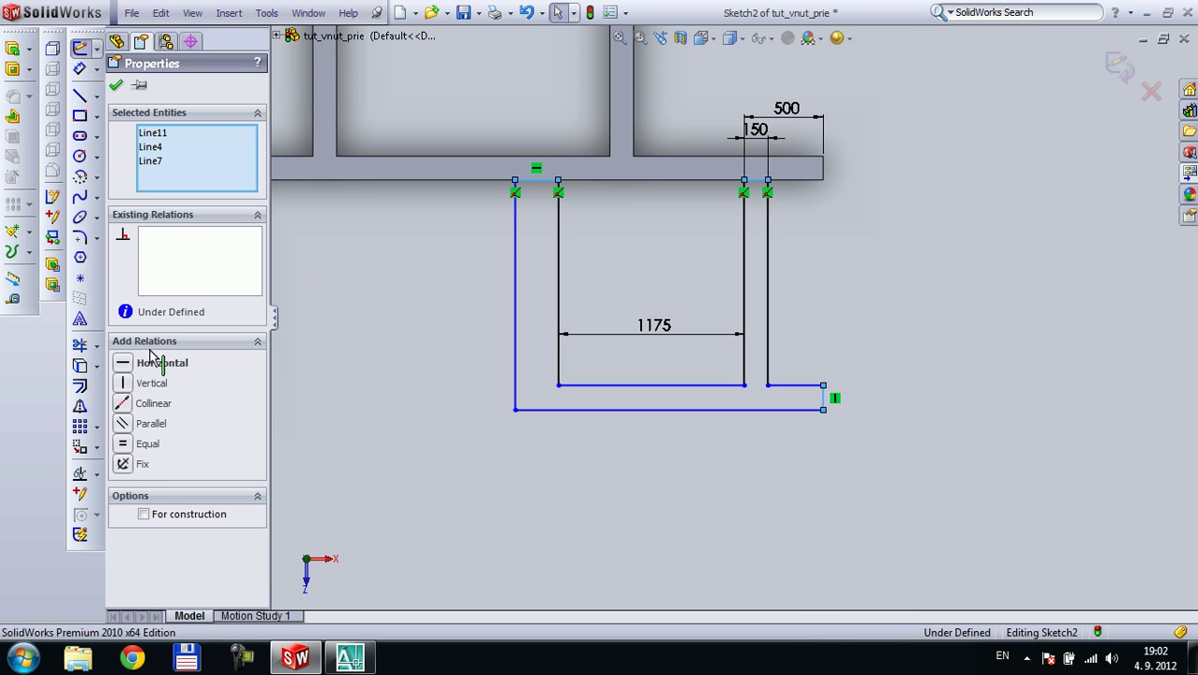
{"action": "left_click", "coordinate": [145, 443]}
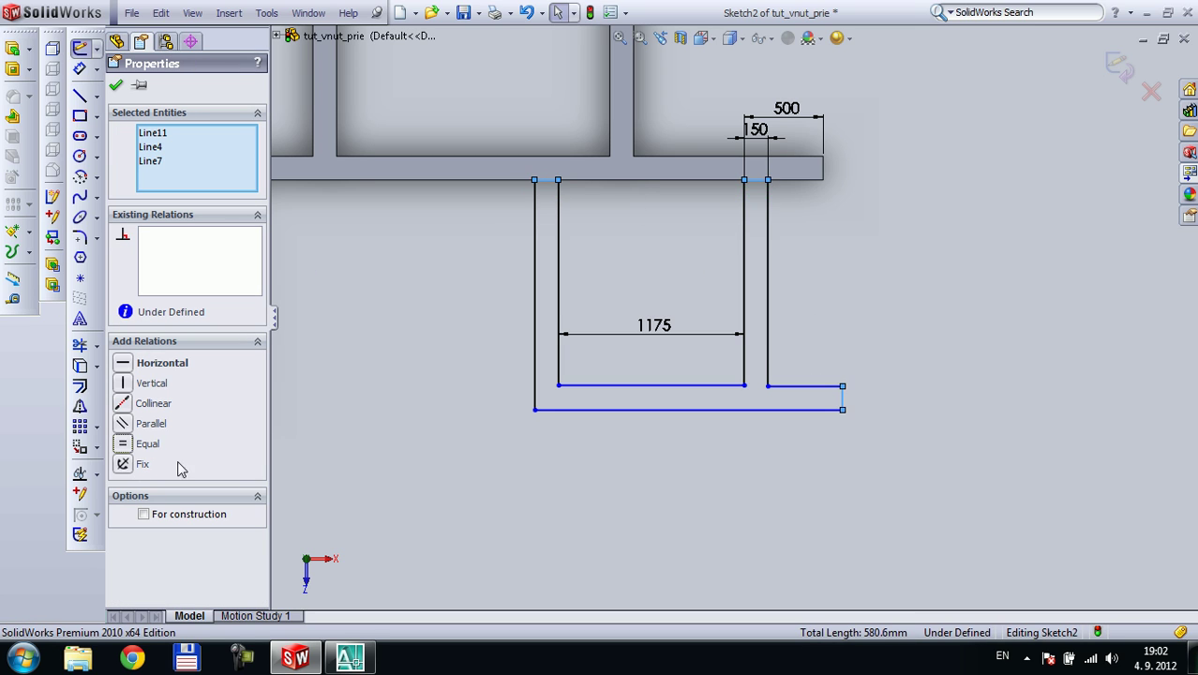
{"action": "left_click", "coordinate": [909, 513]}
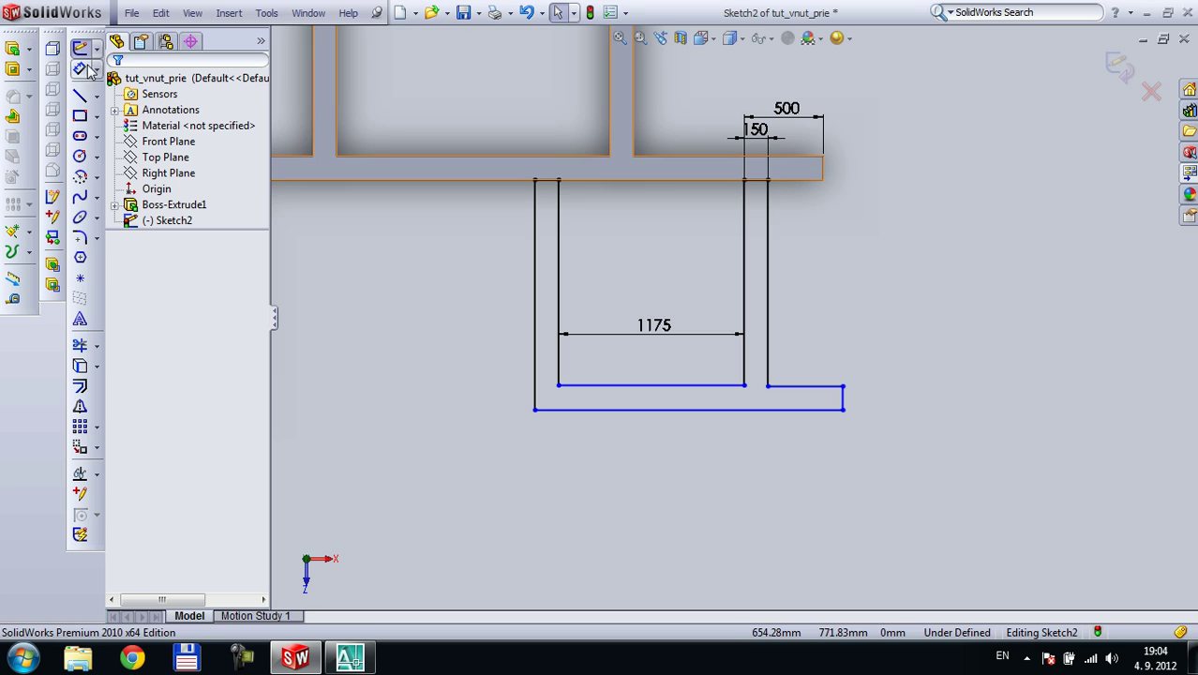
Dimension the outer vertical line of the WC side wall and set its length to 1100 mm
{"action": "left_click", "coordinate": [89, 70]}
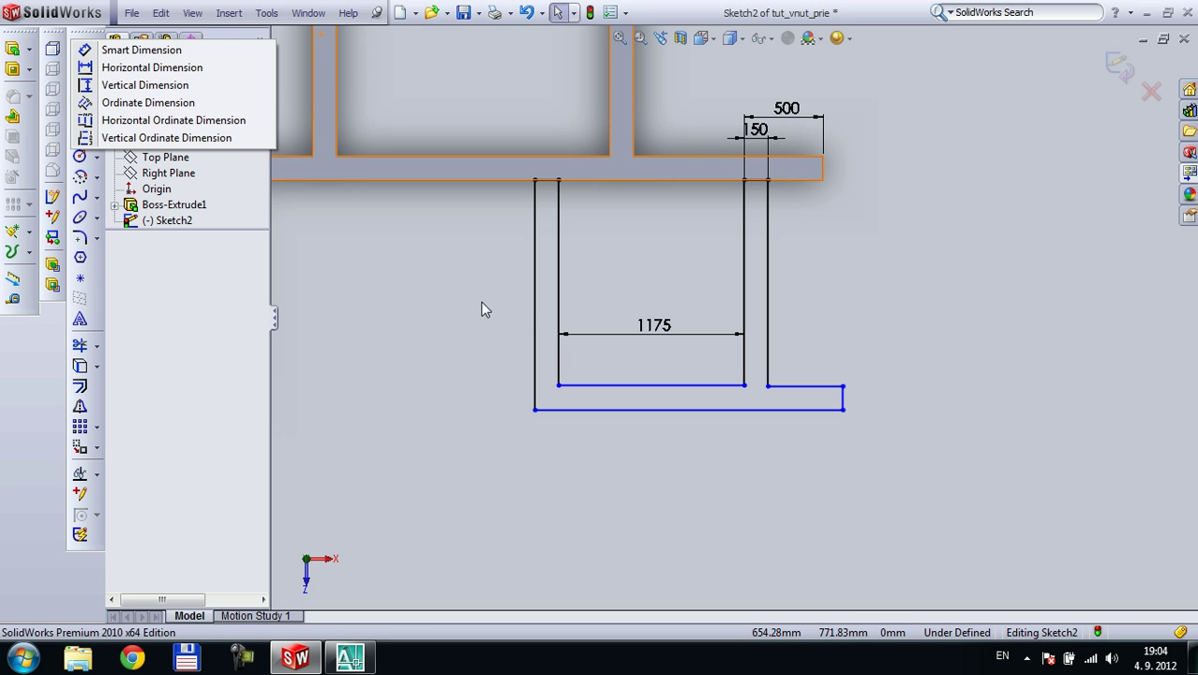
{"action": "left_click", "coordinate": [142, 51]}
{"action": "left_click", "coordinate": [534, 330]}
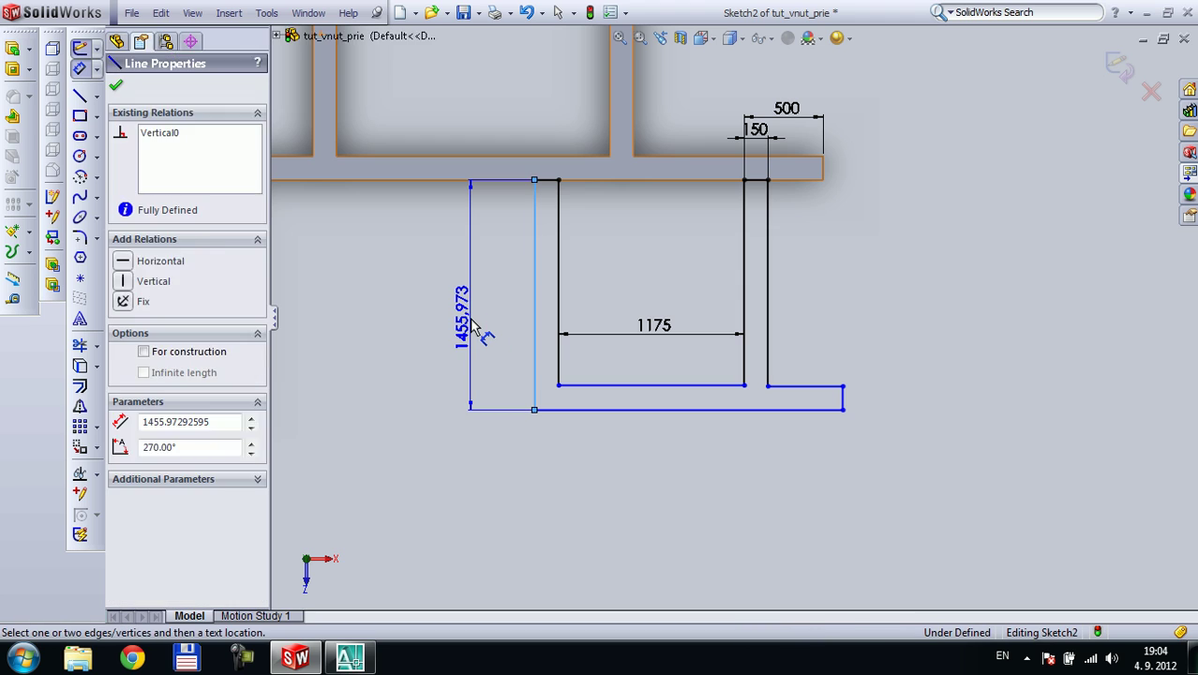
{"action": "left_click", "coordinate": [475, 325]}
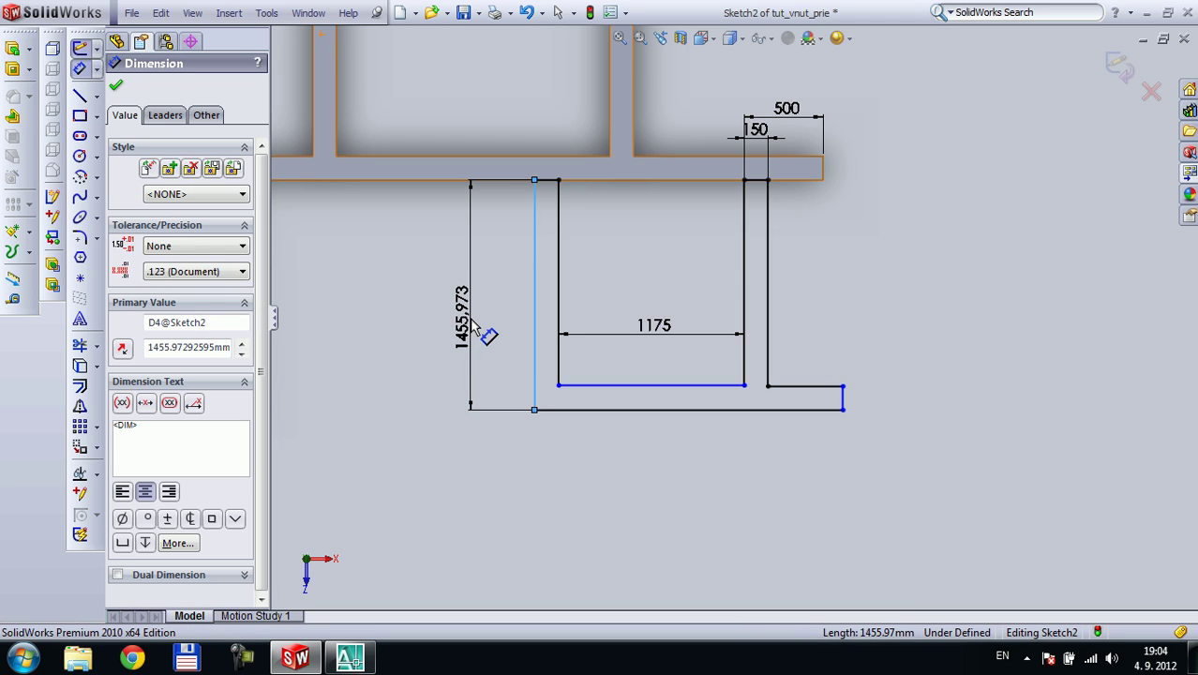
{"action": "type", "text": "1100"}
{"action": "key", "text": "Return"}
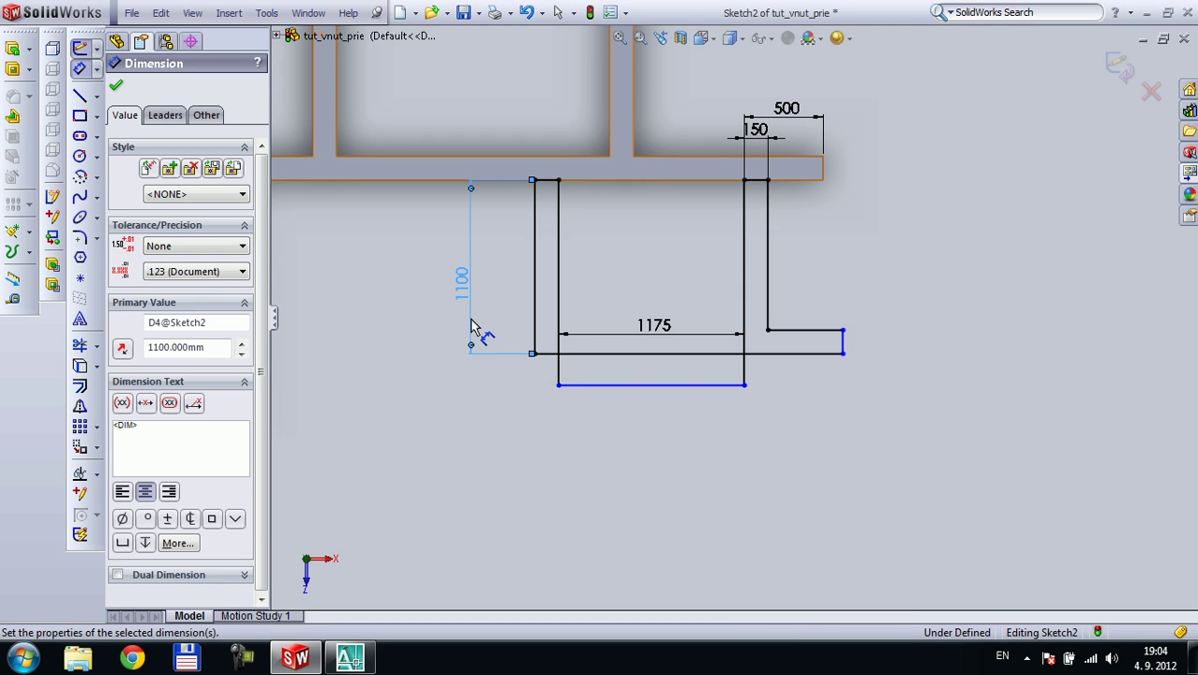
{"action": "key", "text": "Escape"}
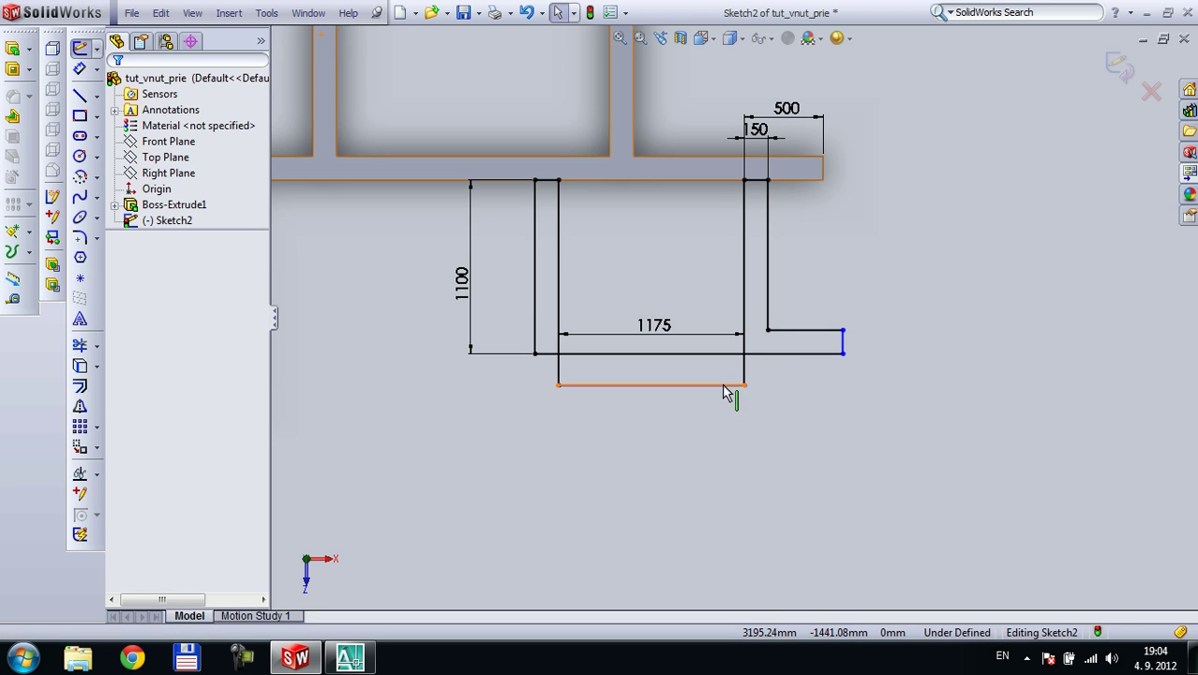
Pull the WC's inner horizontal line below the outline and make it collinear with the short horizontal line beyond the partition
{"action": "left_click_drag", "start_coordinate": [706, 385], "coordinate": [709, 437]}
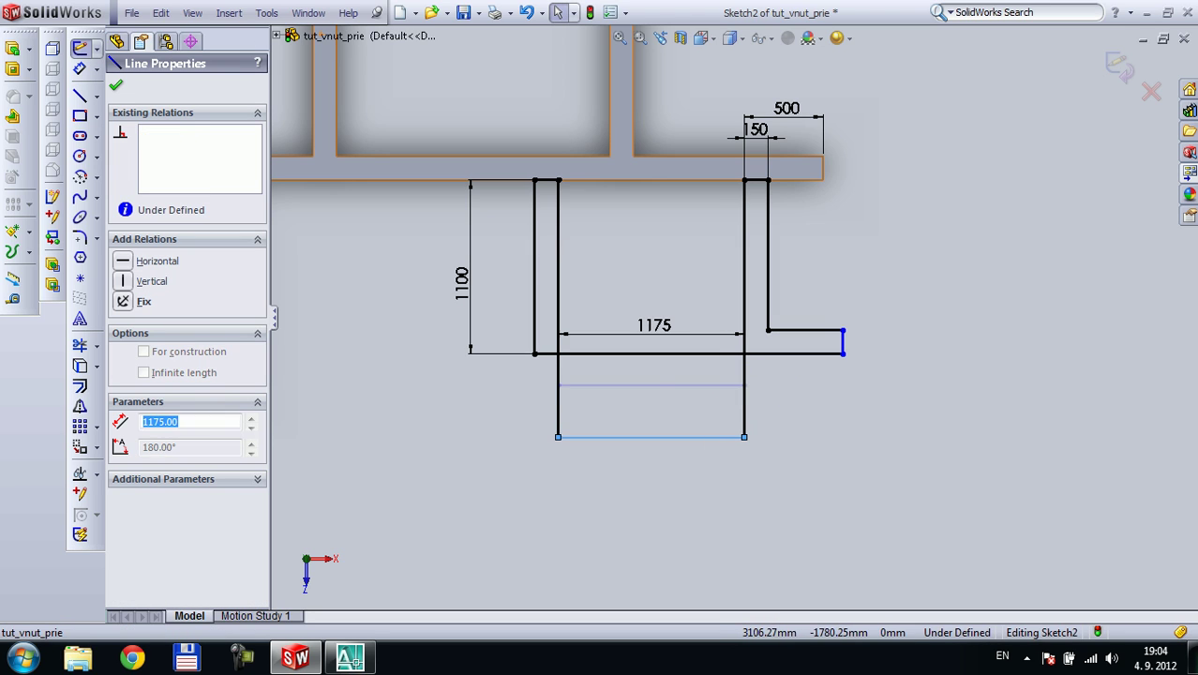
{"action": "left_click", "coordinate": [819, 334], "text": "ctrl"}
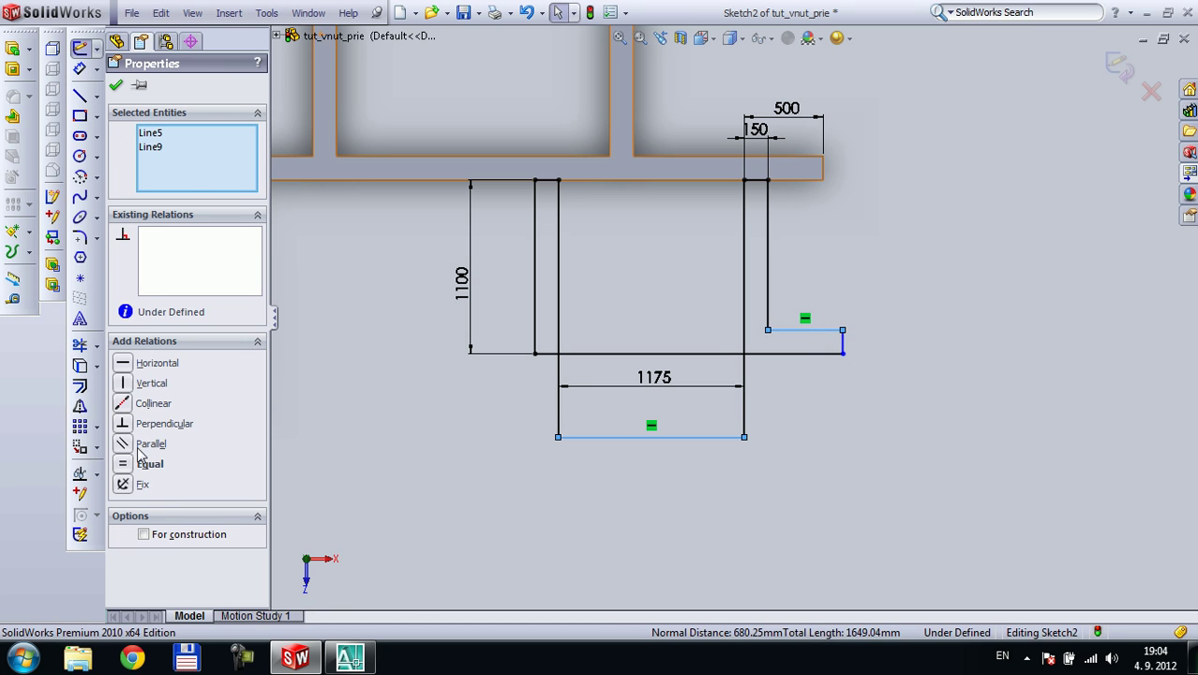
{"action": "left_click", "coordinate": [128, 403]}
{"action": "left_click", "coordinate": [858, 486]}
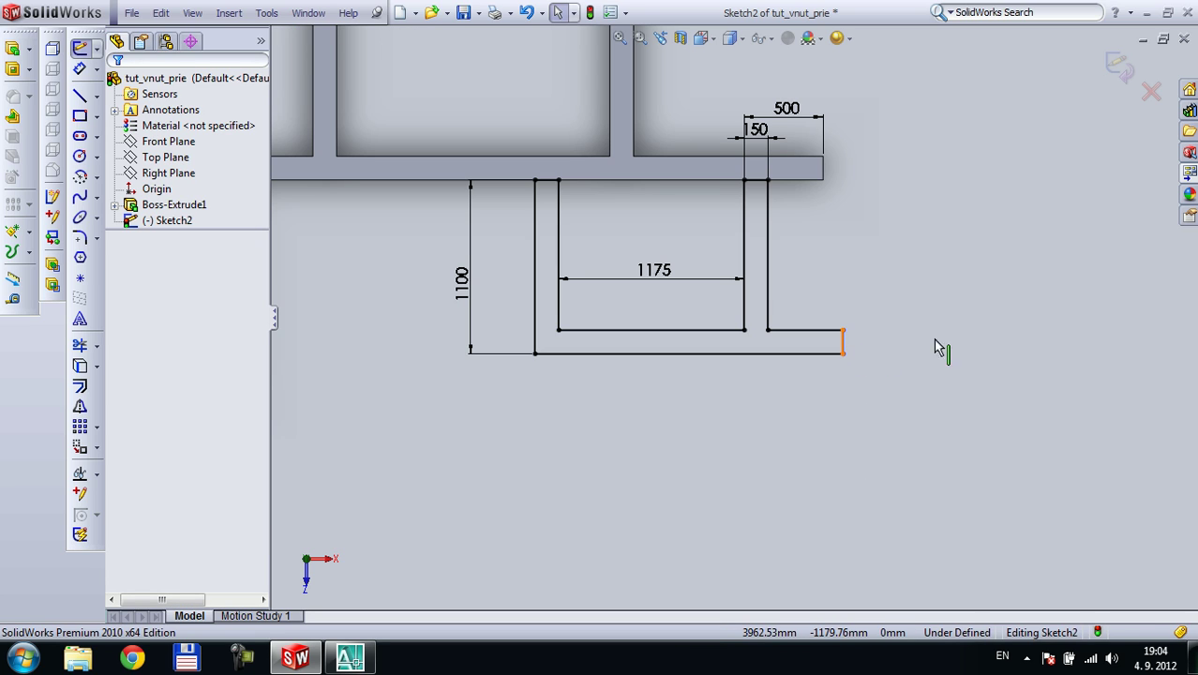
Pull the end line of the WC's horizontal wall outward and make it collinear with the end edge of the long wall
{"action": "mouse_move", "coordinate": [934, 339]}
{"action": "left_mouse_down"}
{"action": "mouse_move", "coordinate": [1057, 342]}
{"action": "mouse_move", "coordinate": [764, 367]}
{"action": "mouse_move", "coordinate": [928, 354]}
{"action": "left_mouse_up"}
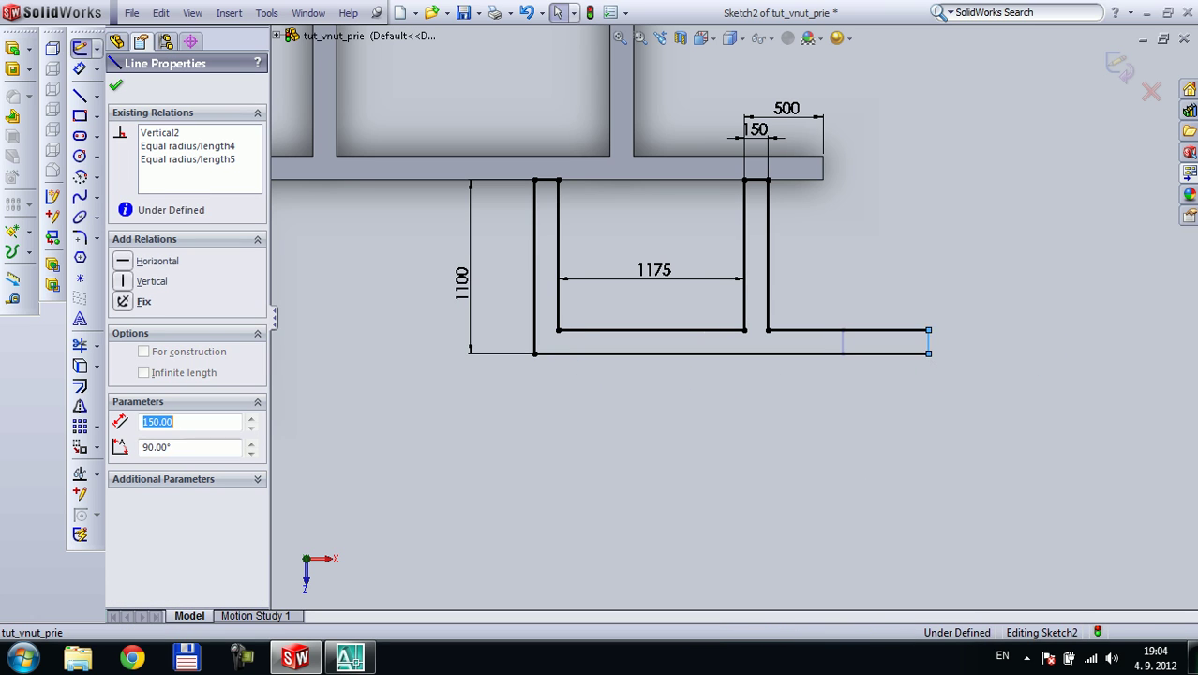
{"action": "left_click", "coordinate": [961, 458]}
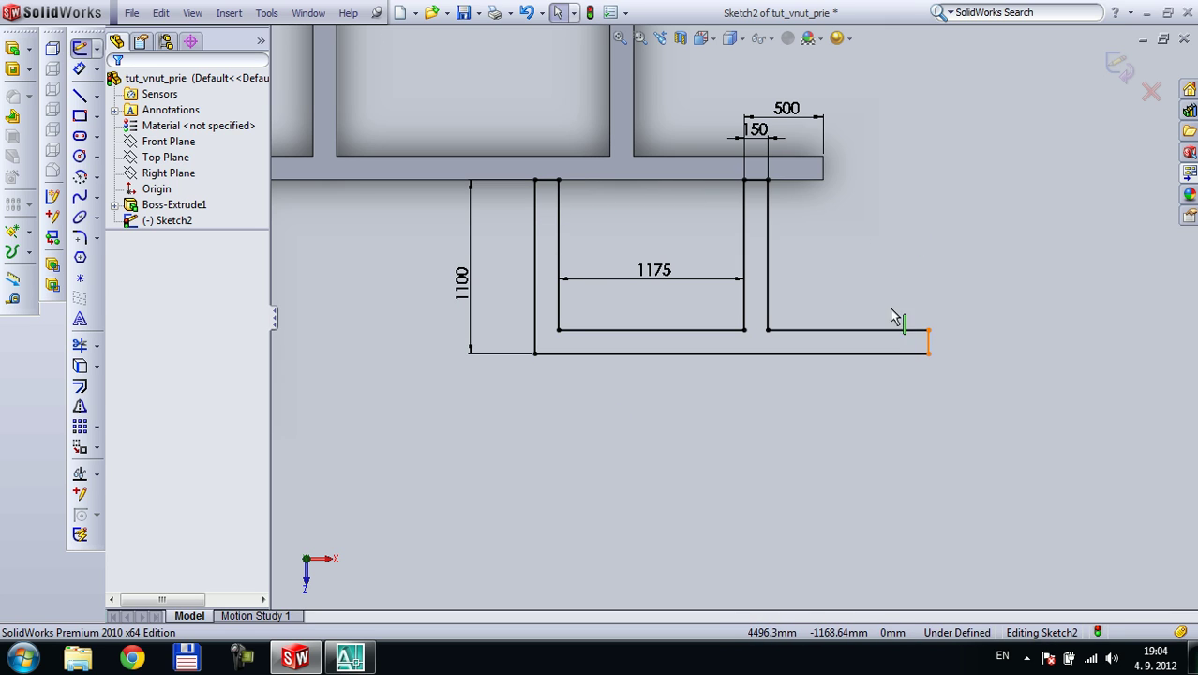
{"action": "left_click", "coordinate": [928, 341]}
{"action": "left_click", "coordinate": [826, 173]}
{"action": "left_click", "coordinate": [826, 171], "text": "ctrl"}
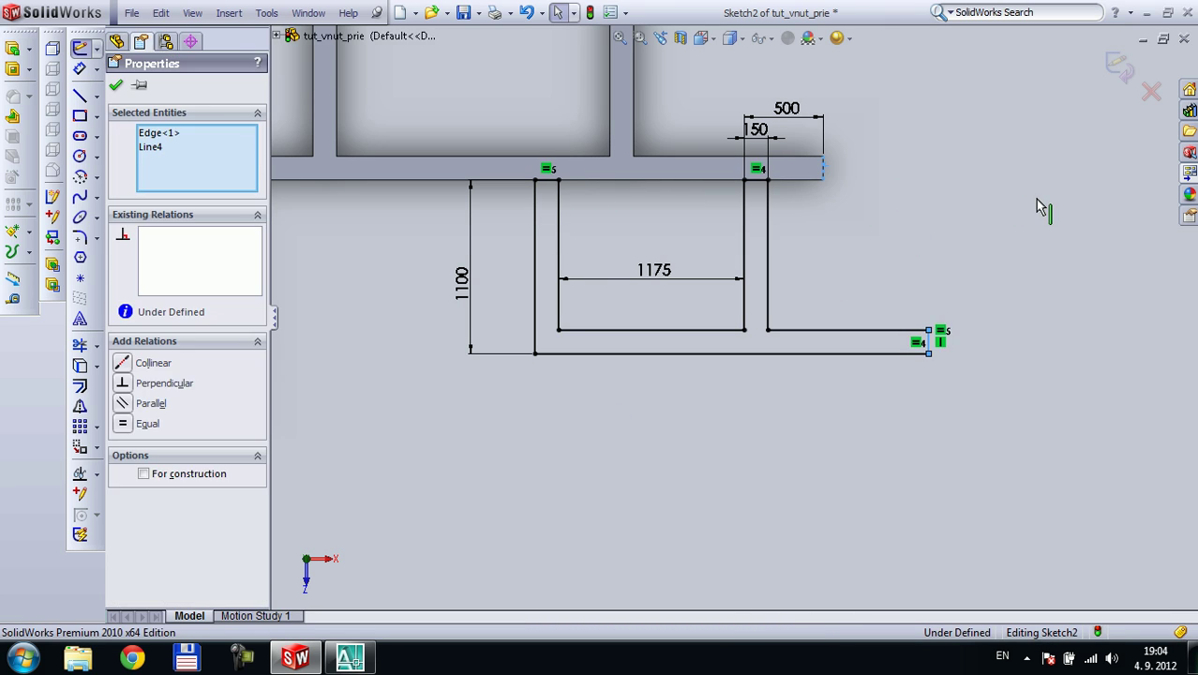
{"action": "left_click", "coordinate": [122, 363]}
{"action": "left_click", "coordinate": [934, 495]}
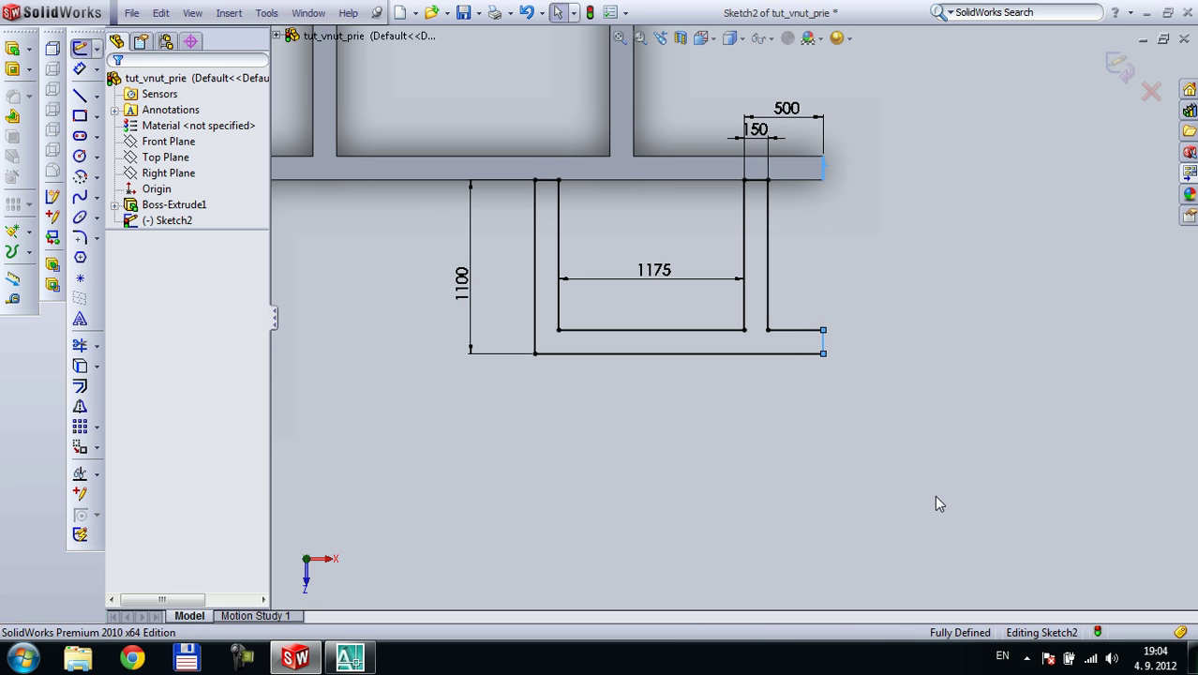
Extrude the WC and shaft wall sketch downward with the Through All end condition, merging it with the existing walls
{"action": "mouse_move", "coordinate": [863, 433]}
{"action": "middle_mouse_down"}
{"action": "mouse_move", "coordinate": [845, 246]}
{"action": "mouse_move", "coordinate": [899, 187]}
{"action": "middle_mouse_up"}
{"action": "left_click", "coordinate": [13, 44]}
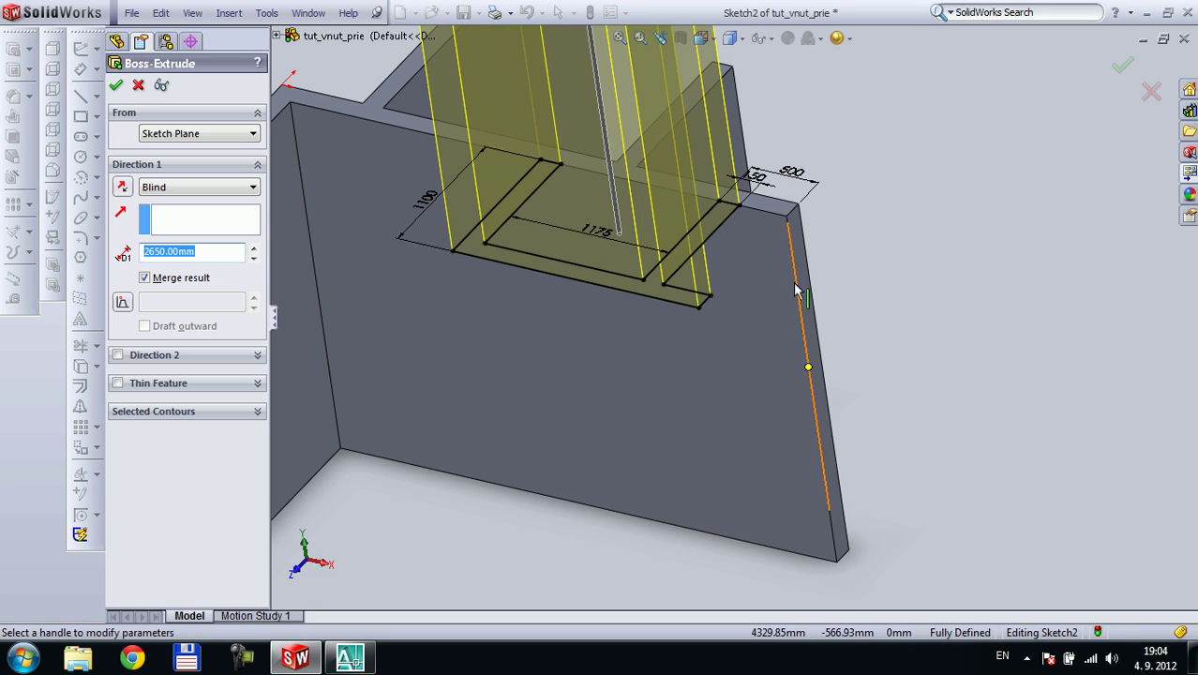
{"action": "scroll", "coordinate": [740, 307], "scroll_direction": "up", "scroll_amount": 3}
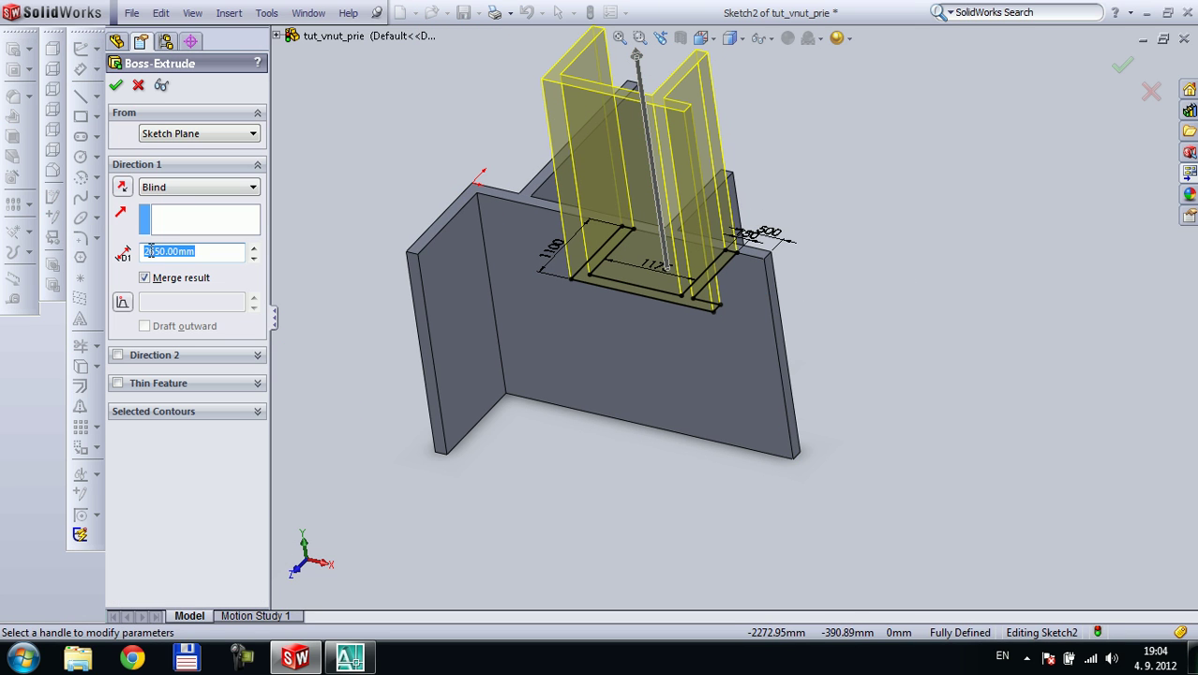
{"action": "left_click", "coordinate": [122, 188]}
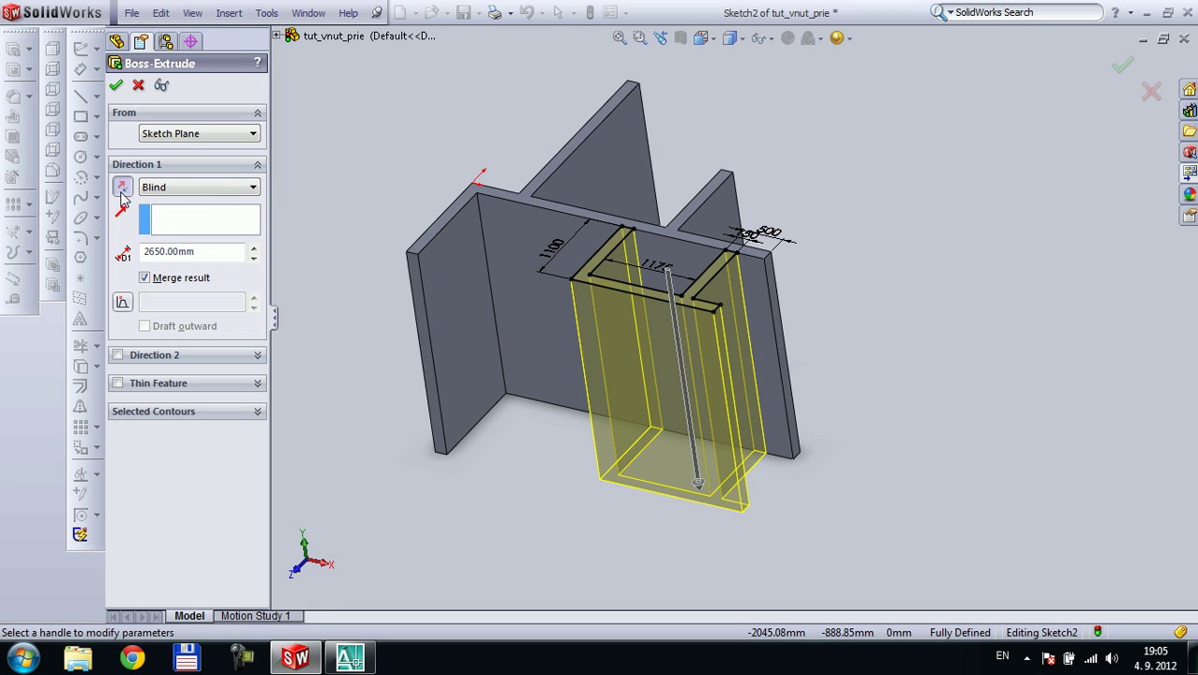
{"action": "left_click", "coordinate": [219, 190]}
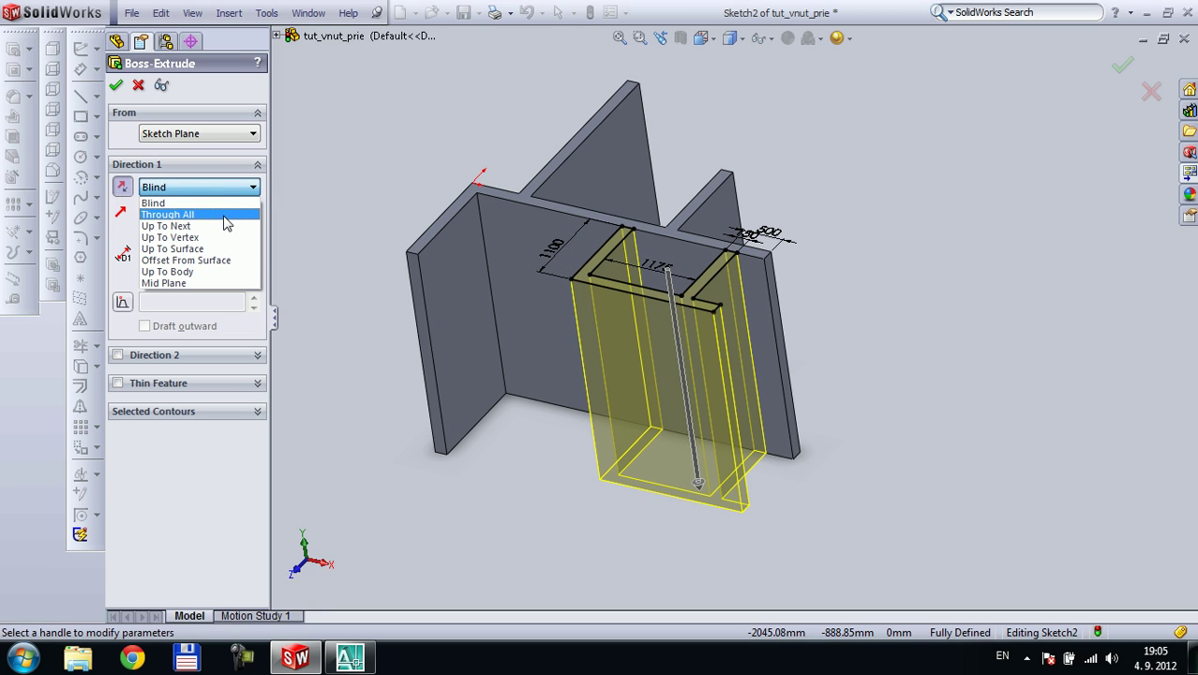
{"action": "left_click", "coordinate": [225, 214]}
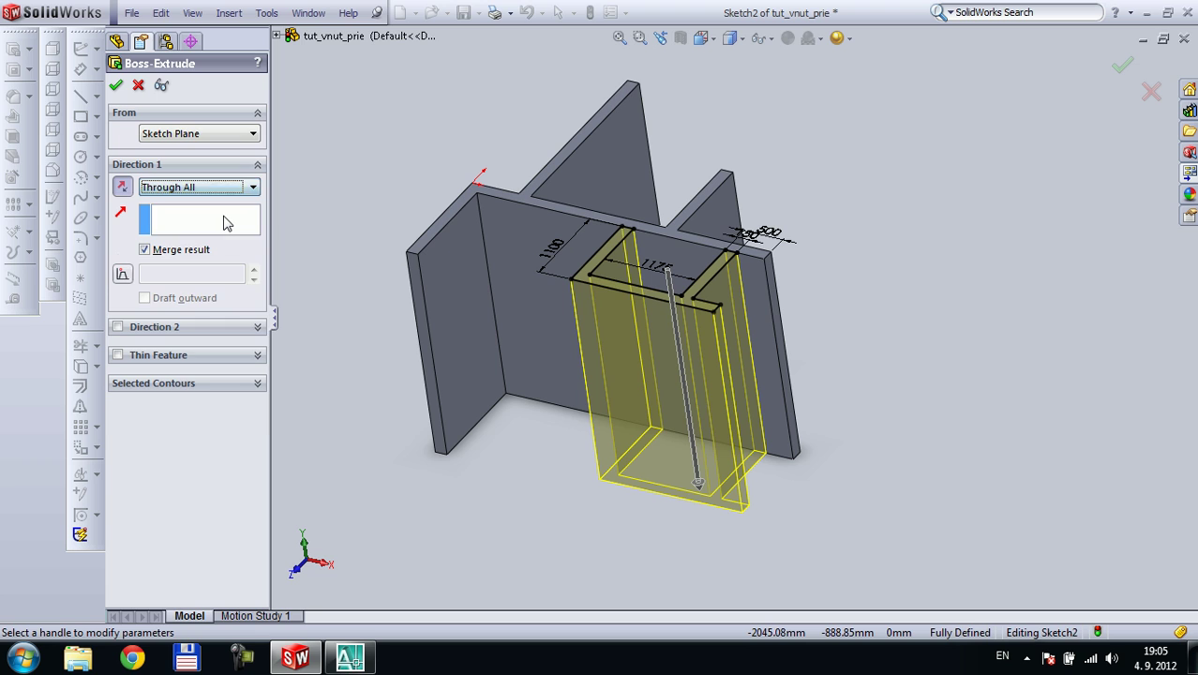
{"action": "left_click", "coordinate": [115, 86]}
{"action": "middle_click_drag", "start_coordinate": [975, 342], "coordinate": [602, 302]}
{"action": "left_click", "coordinate": [602, 304]}
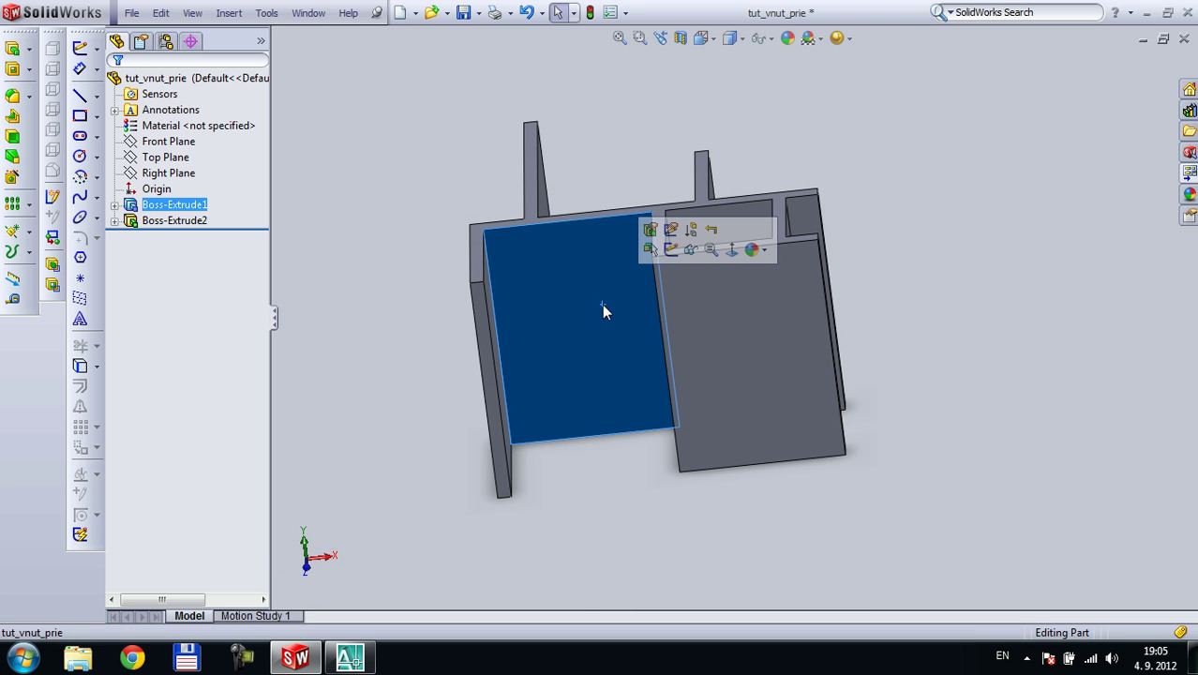
{"action": "left_click", "coordinate": [80, 114]}
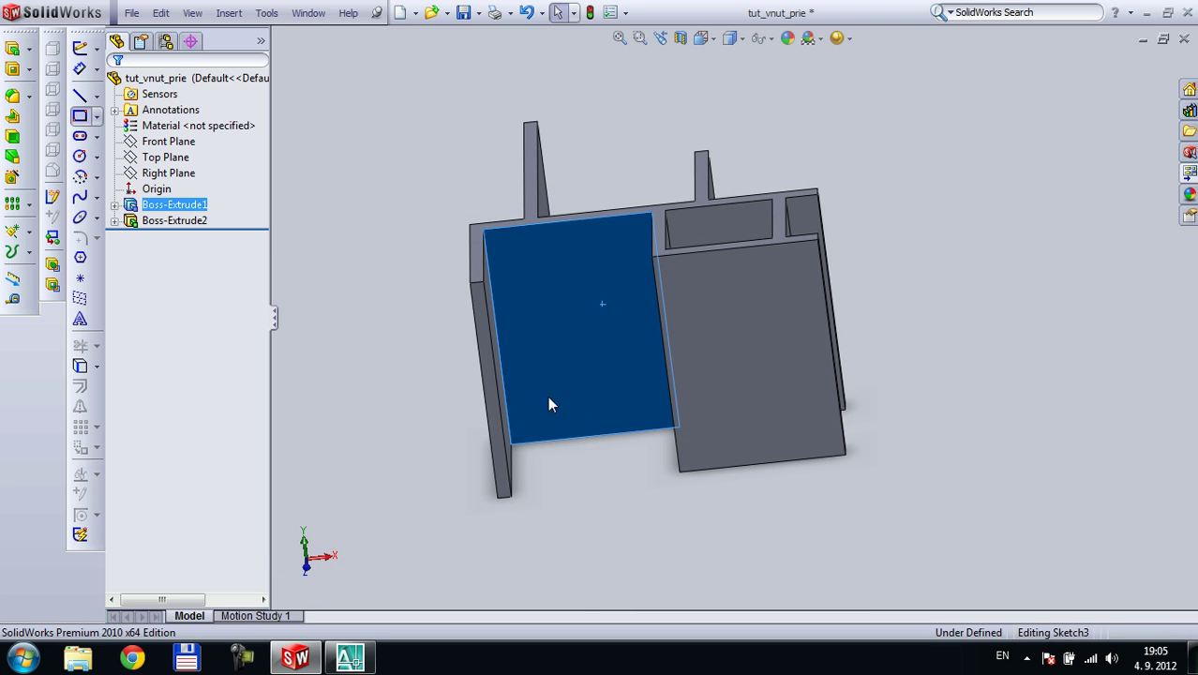
{"action": "left_click", "coordinate": [579, 436]}
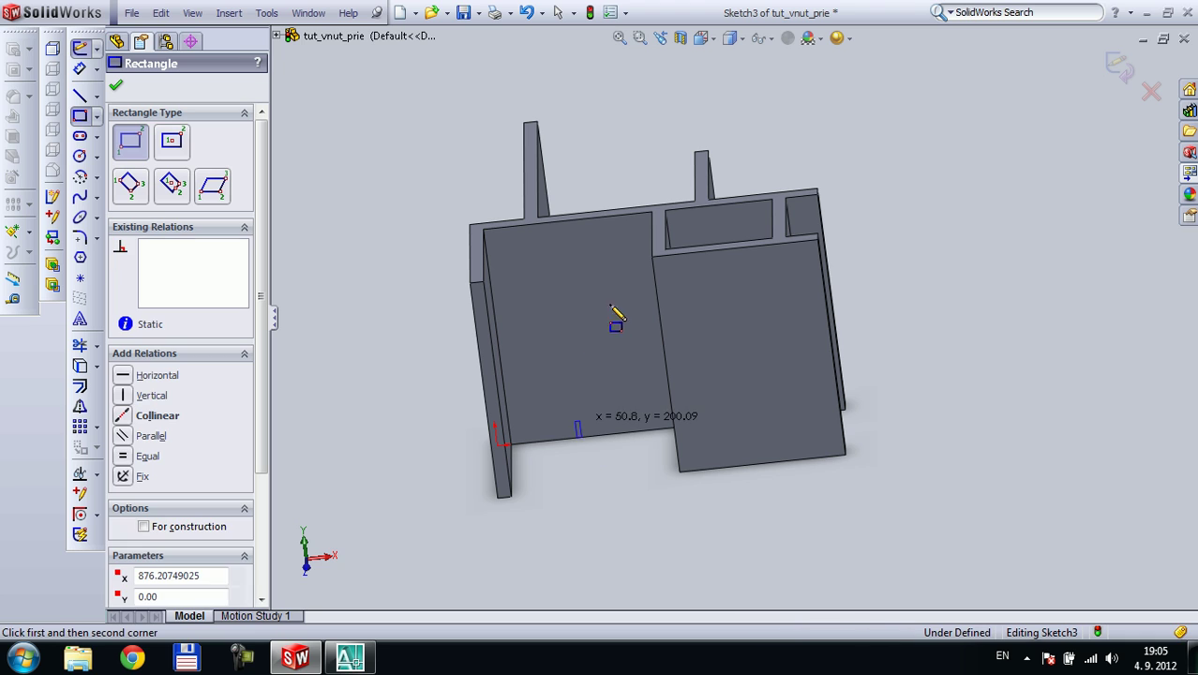
{"action": "left_click", "coordinate": [578, 433]}
{"action": "left_click", "coordinate": [635, 278]}
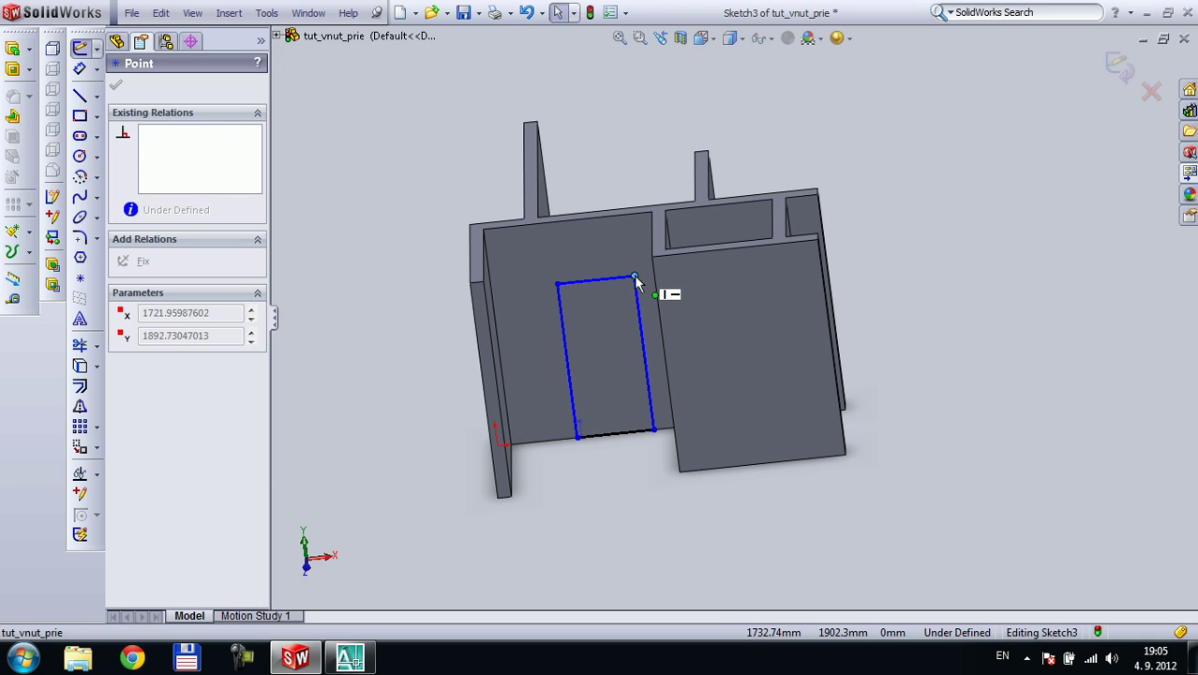
{"action": "left_click_drag", "start_coordinate": [635, 278], "coordinate": [628, 284]}
{"action": "left_click", "coordinate": [617, 479]}
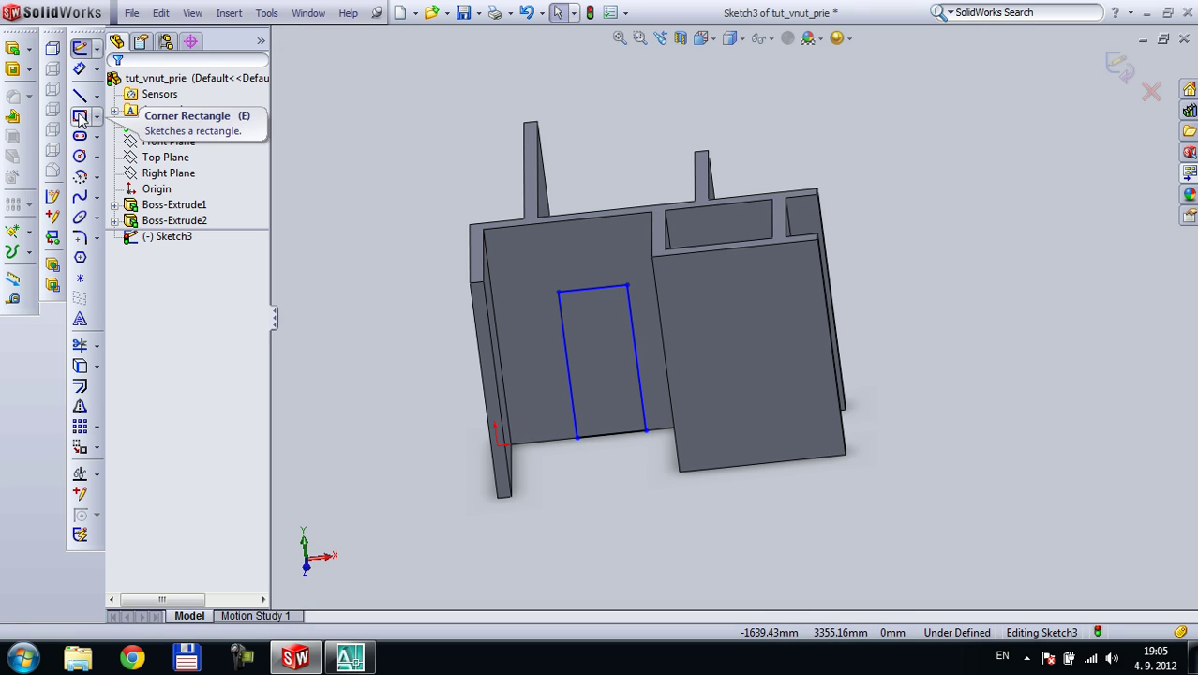
{"action": "left_click", "coordinate": [80, 68]}
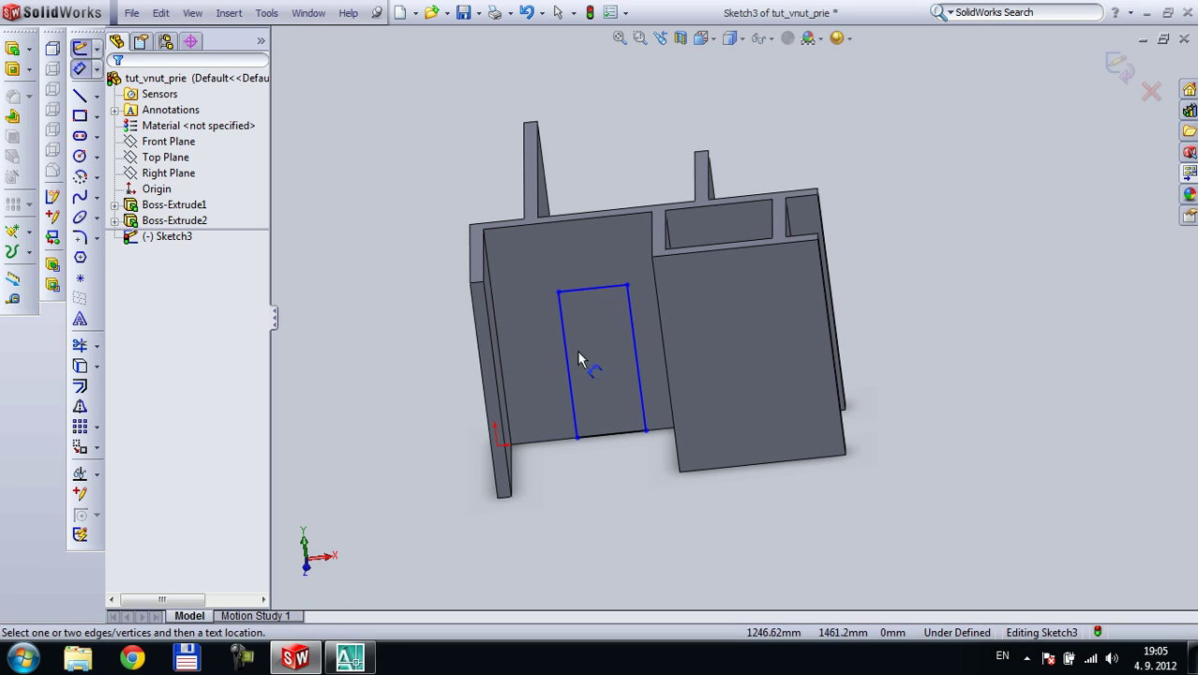
{"action": "middle_click_drag", "start_coordinate": [567, 161], "coordinate": [581, 111]}
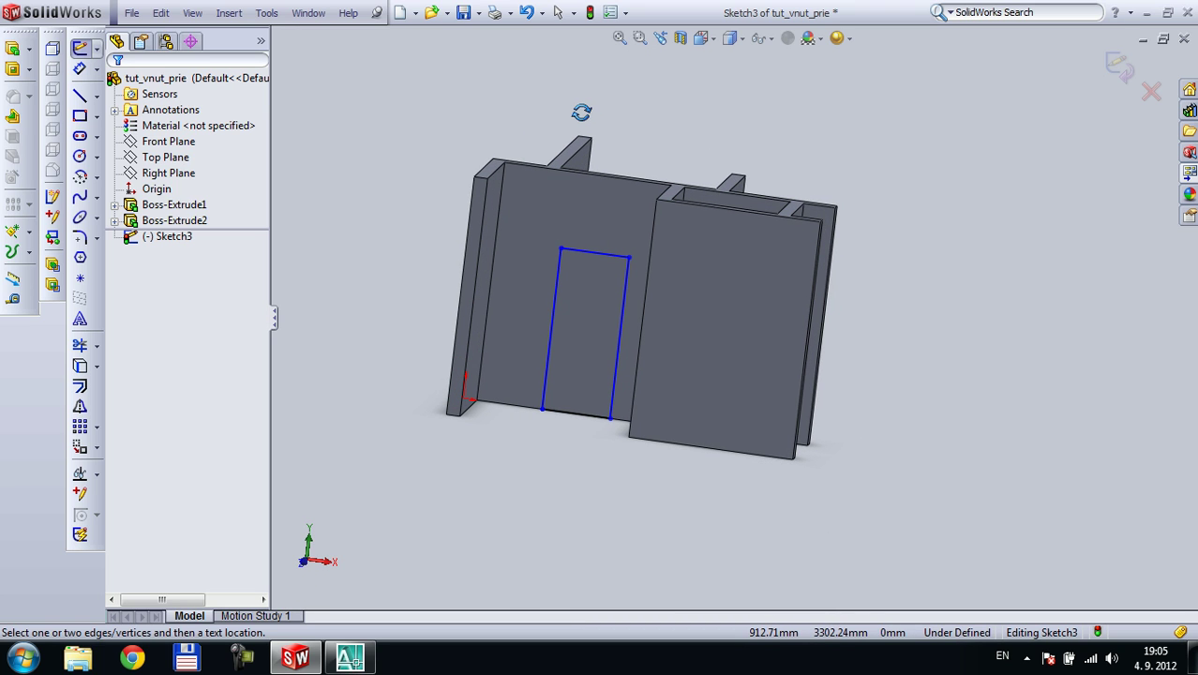
{"action": "key", "text": "Escape"}
{"action": "left_click", "coordinate": [1150, 93]}
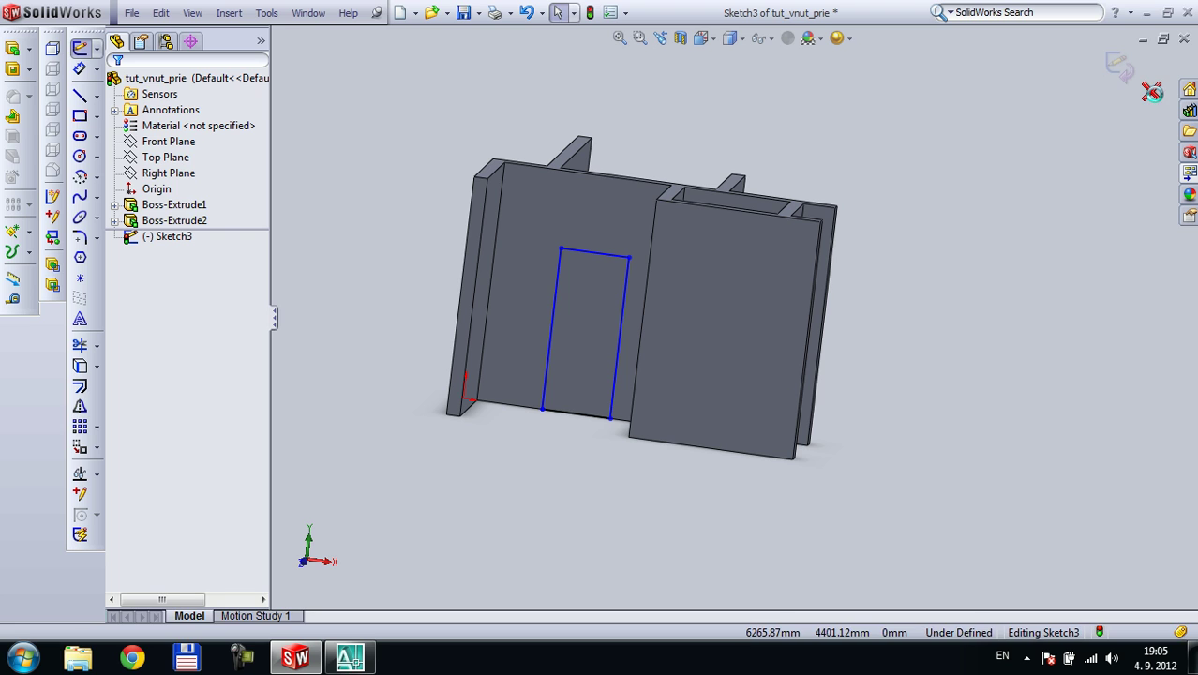
Sketch a door rectangle about 629 mm wide and 1430 mm high on the long wall between the two partitions, standing on its bottom edge
{"action": "middle_click_drag", "start_coordinate": [1046, 205], "coordinate": [698, 242]}
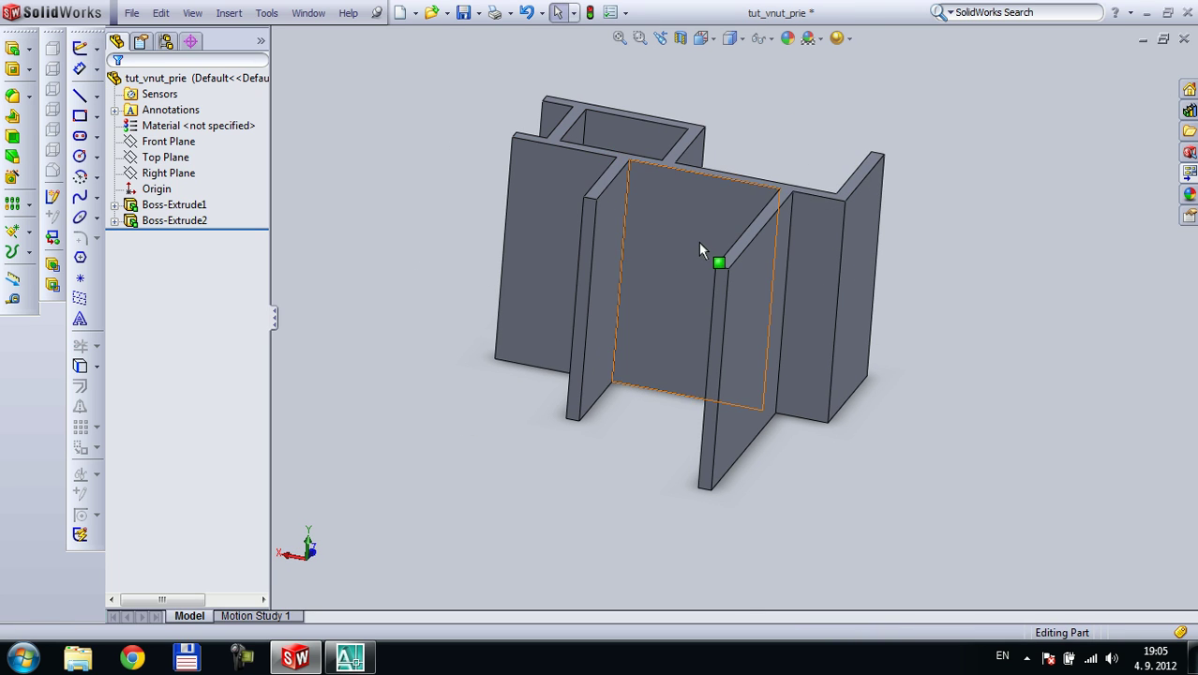
{"action": "left_click", "coordinate": [698, 242]}
{"action": "middle_click_drag", "start_coordinate": [631, 227], "coordinate": [637, 271]}
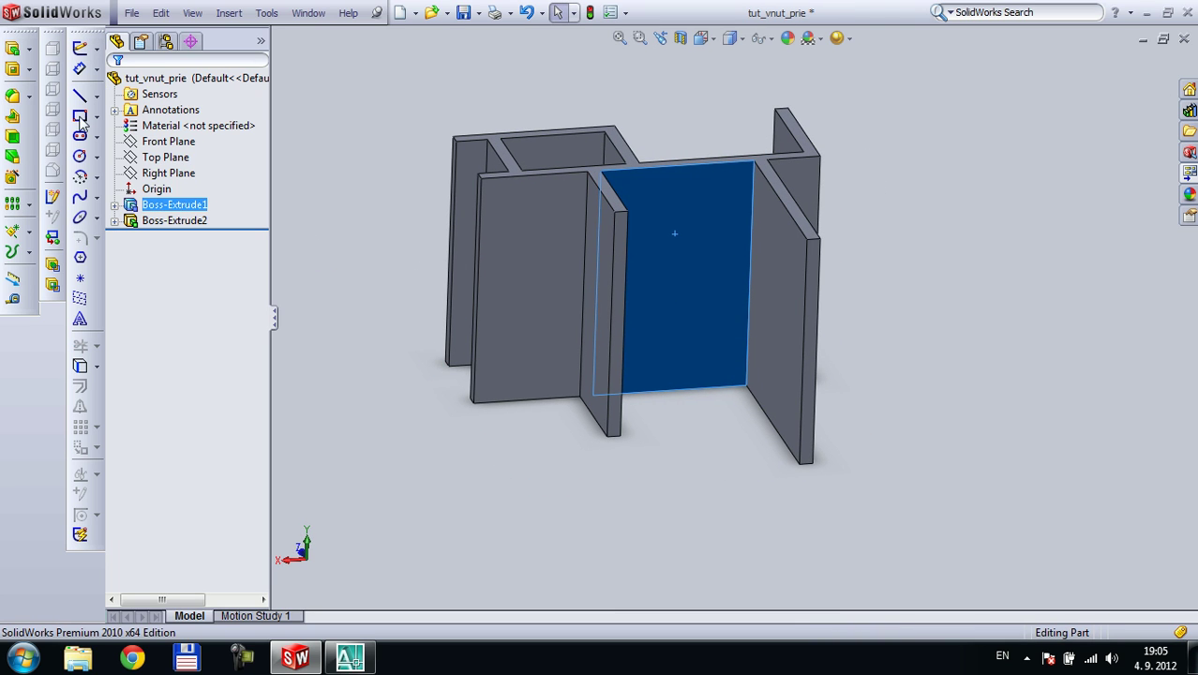
{"action": "left_click", "coordinate": [79, 116]}
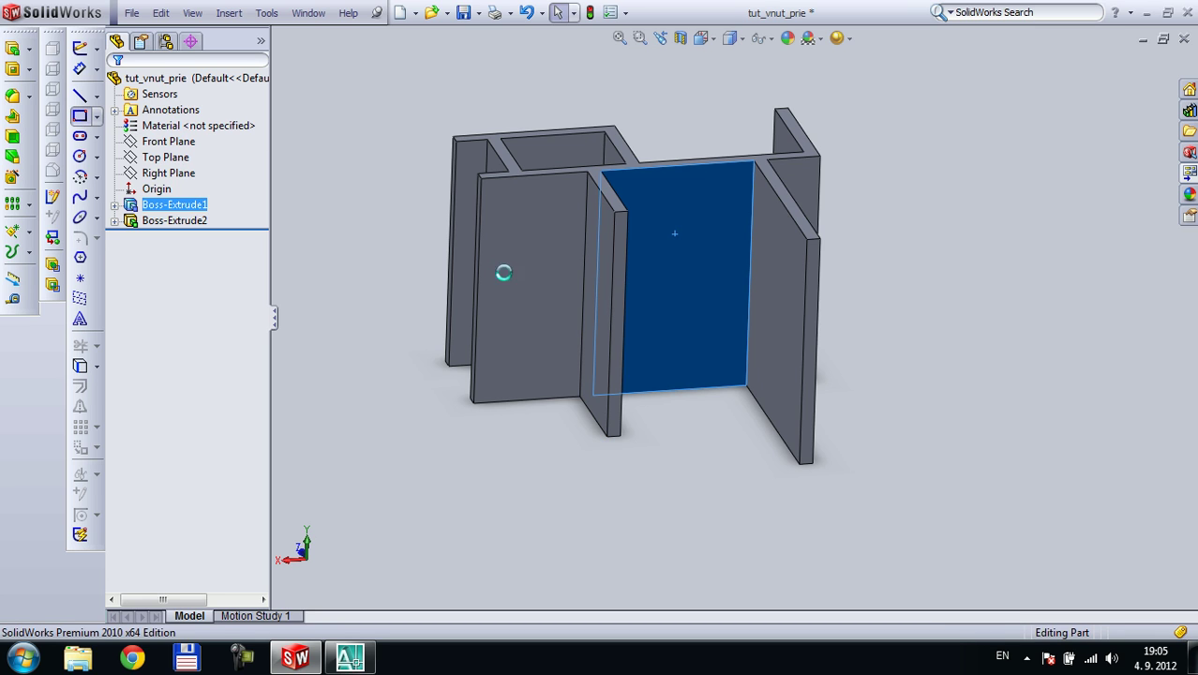
{"action": "left_click", "coordinate": [727, 387]}
{"action": "left_click", "coordinate": [671, 270]}
Dimension the door rectangle with a height of 1970 mm and a width of 700 mm
{"action": "left_click", "coordinate": [79, 68]}
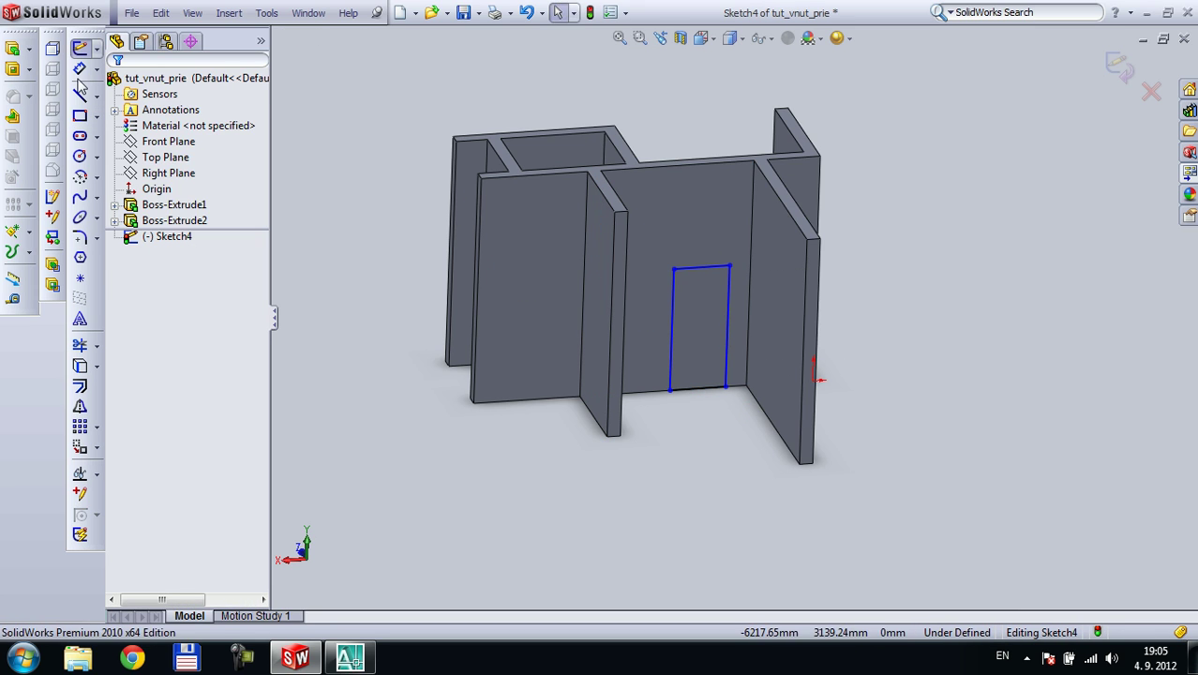
{"action": "left_click", "coordinate": [660, 324]}
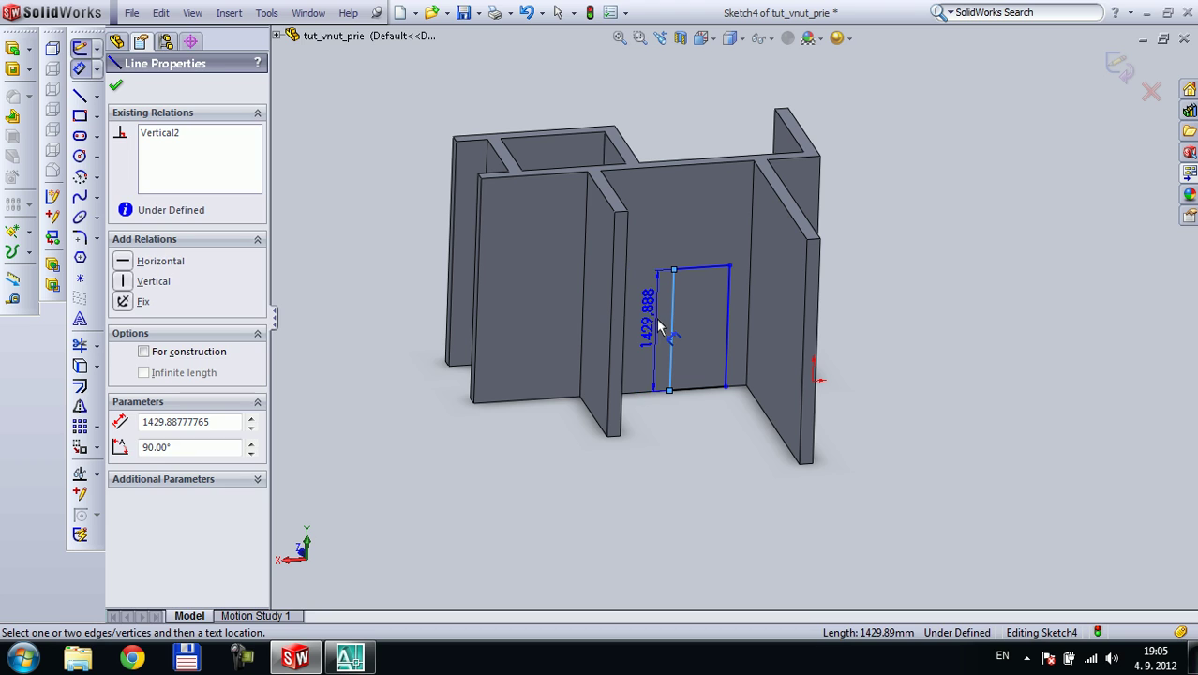
{"action": "left_click", "coordinate": [656, 323]}
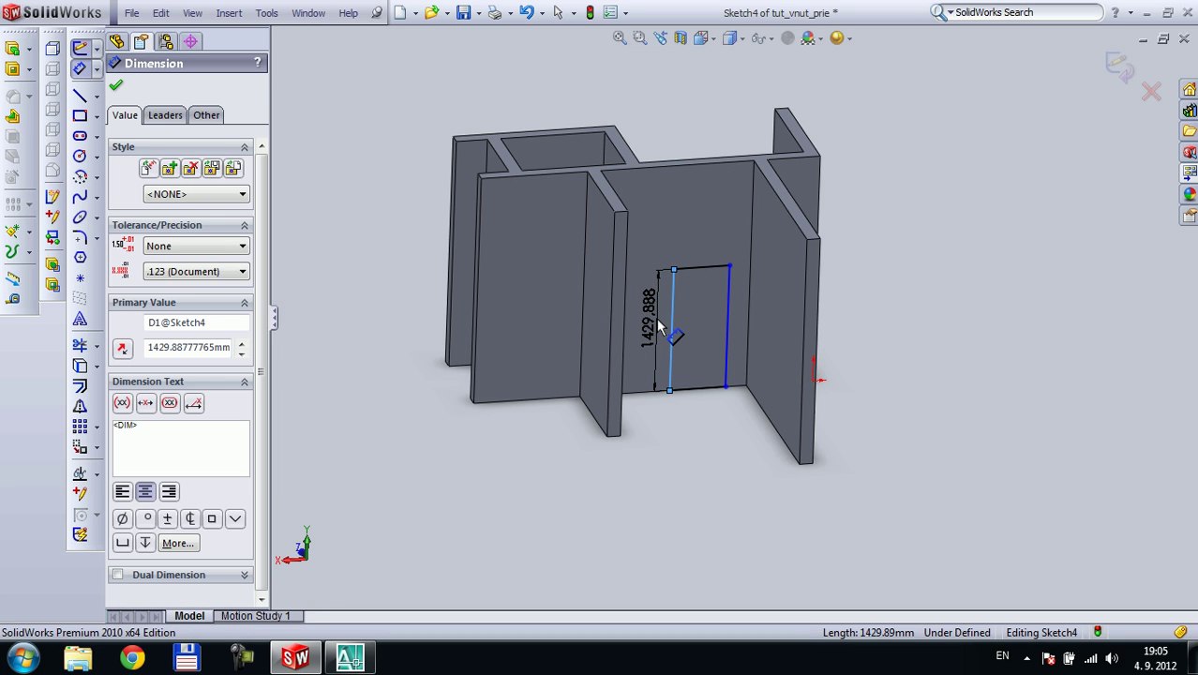
{"action": "double_click", "coordinate": [648, 318]}
{"action": "type", "text": "1970"}
{"action": "key", "text": "Return"}
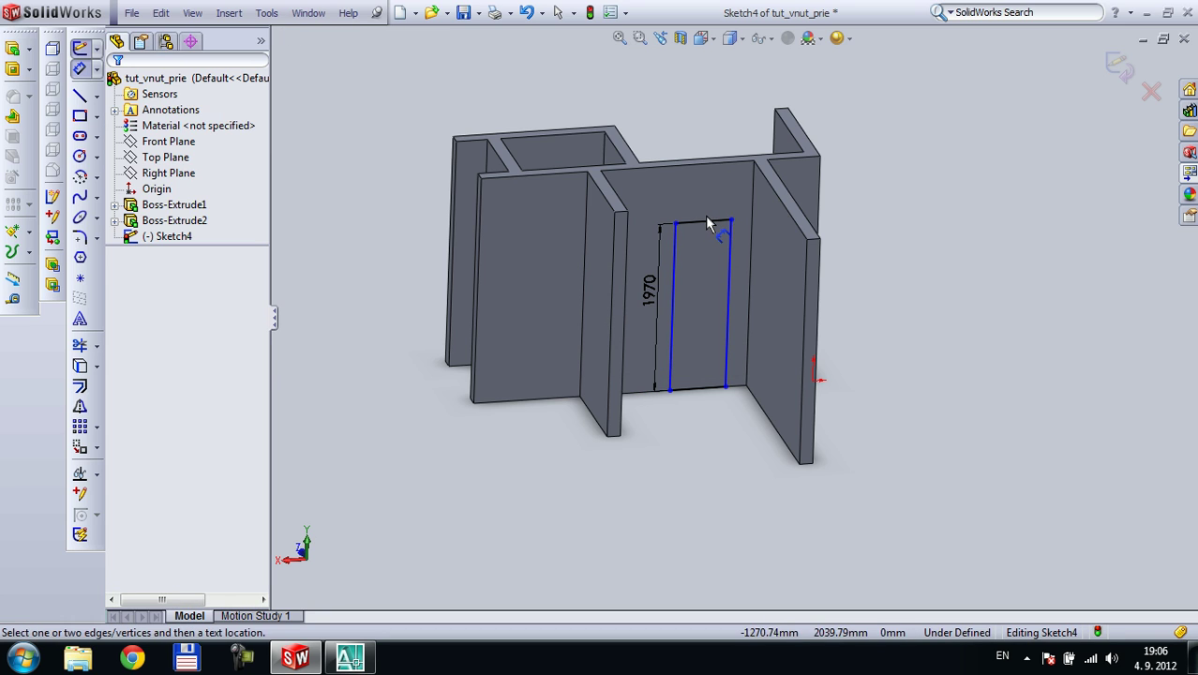
{"action": "left_click", "coordinate": [710, 214]}
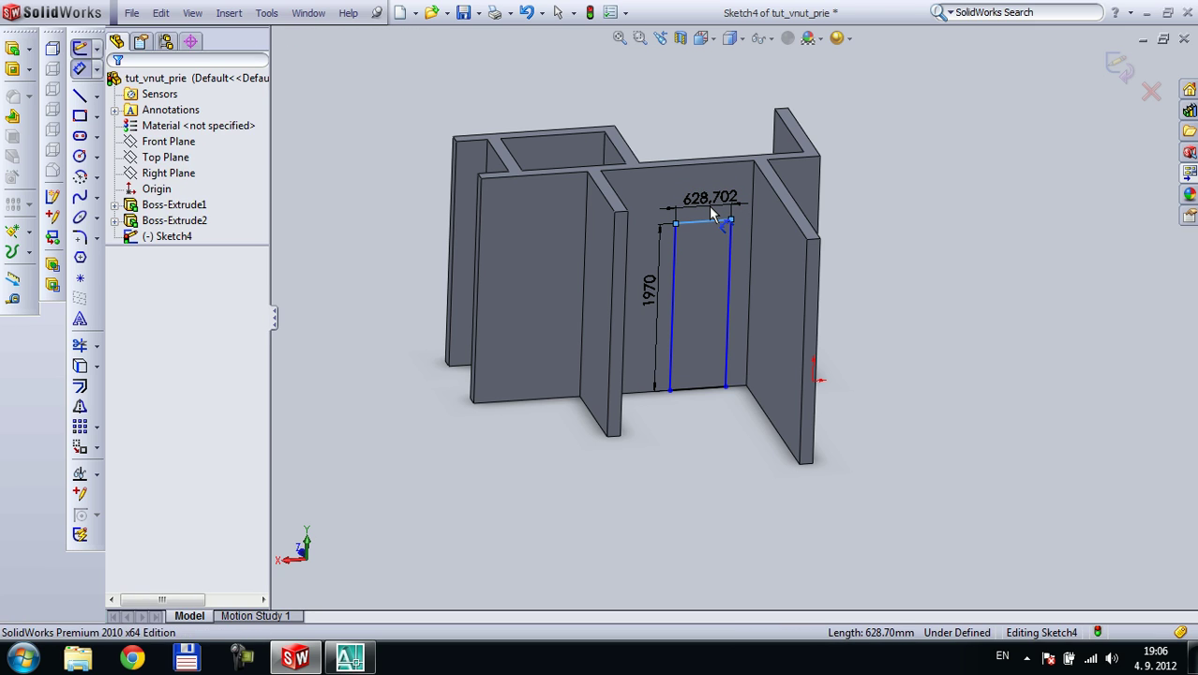
{"action": "left_click", "coordinate": [710, 214]}
{"action": "type", "text": "700"}
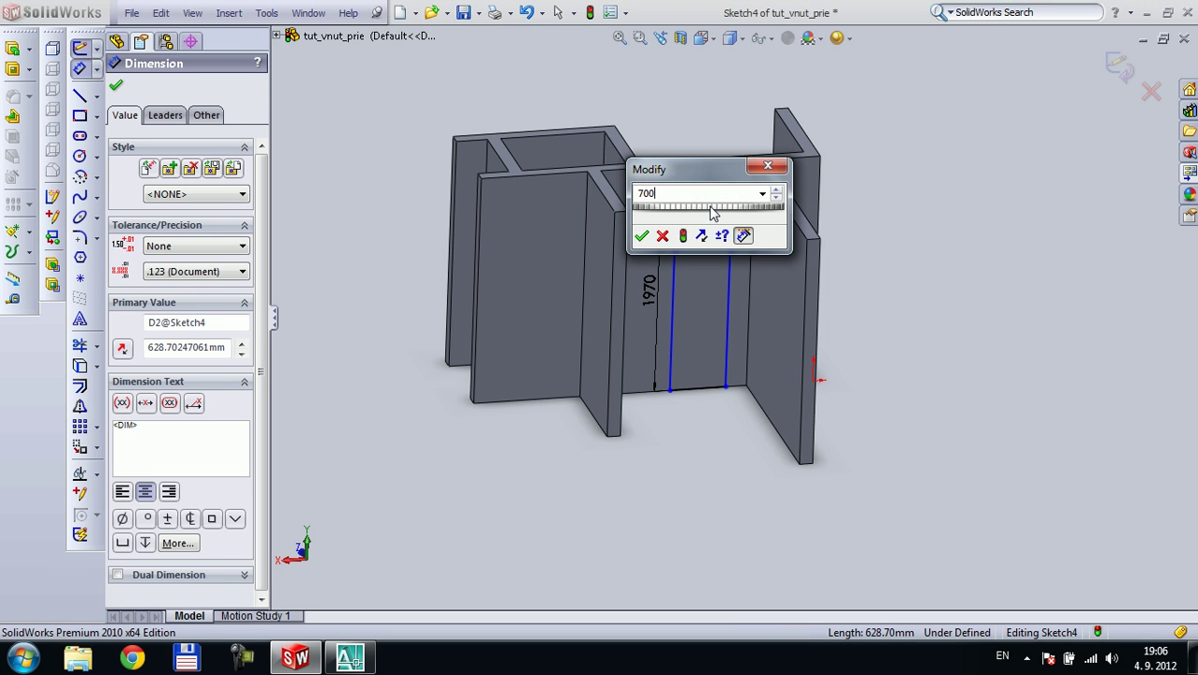
{"action": "key", "text": "Return"}
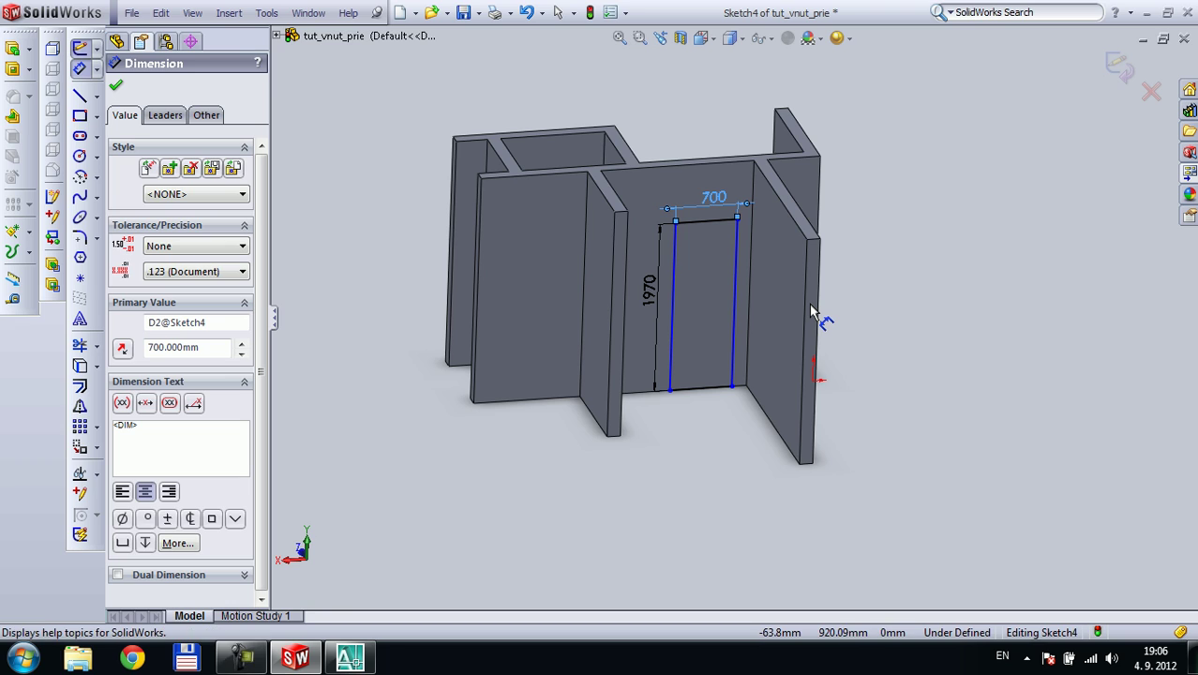
Dimension the gap between the door rectangle and the nearer partition, set it to 100 mm, and finish the sketch
{"action": "left_click", "coordinate": [83, 68]}
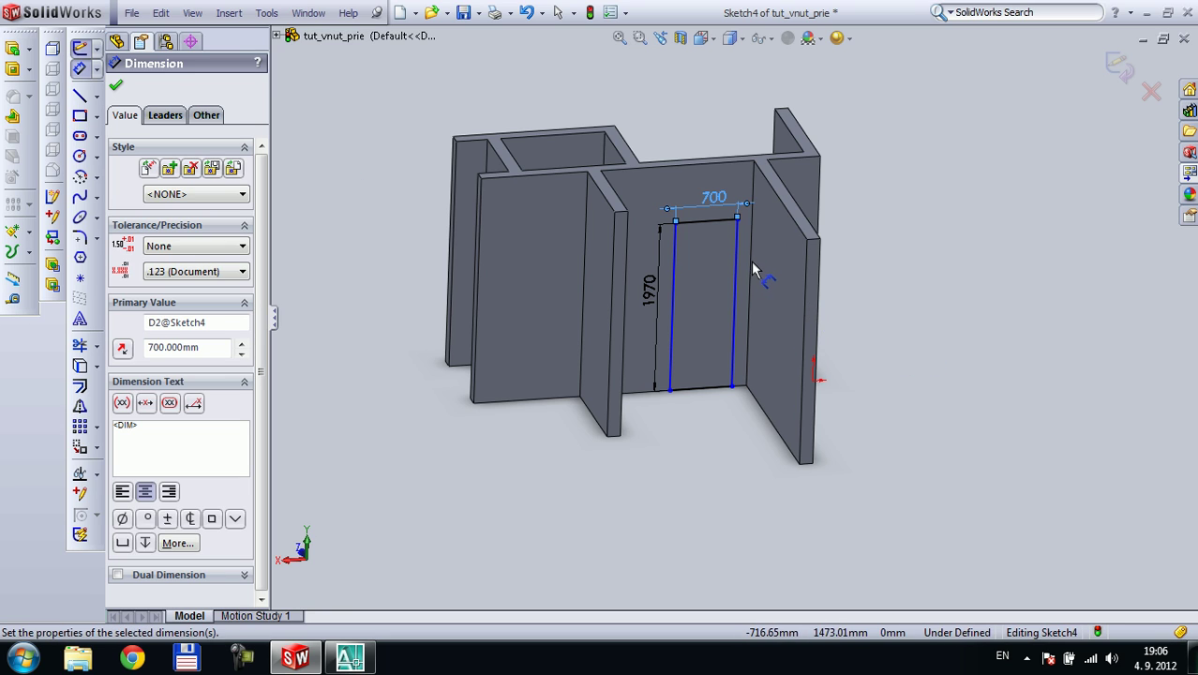
{"action": "left_click", "coordinate": [752, 271]}
{"action": "left_click", "coordinate": [736, 291]}
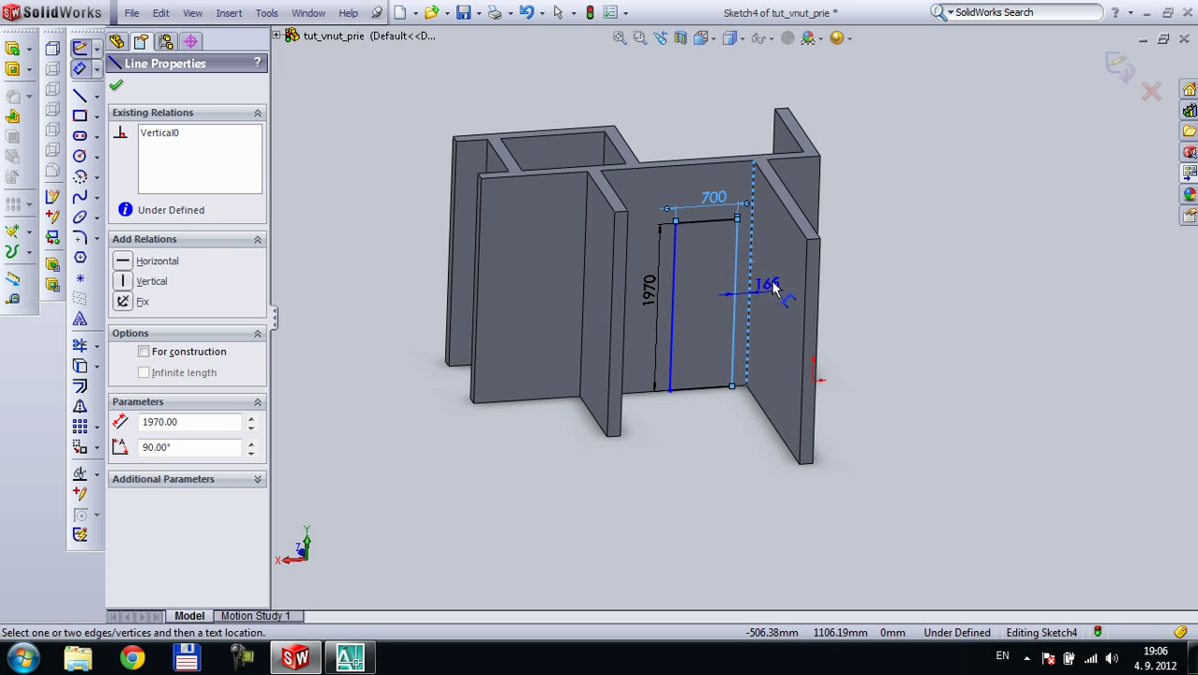
{"action": "left_click", "coordinate": [734, 124]}
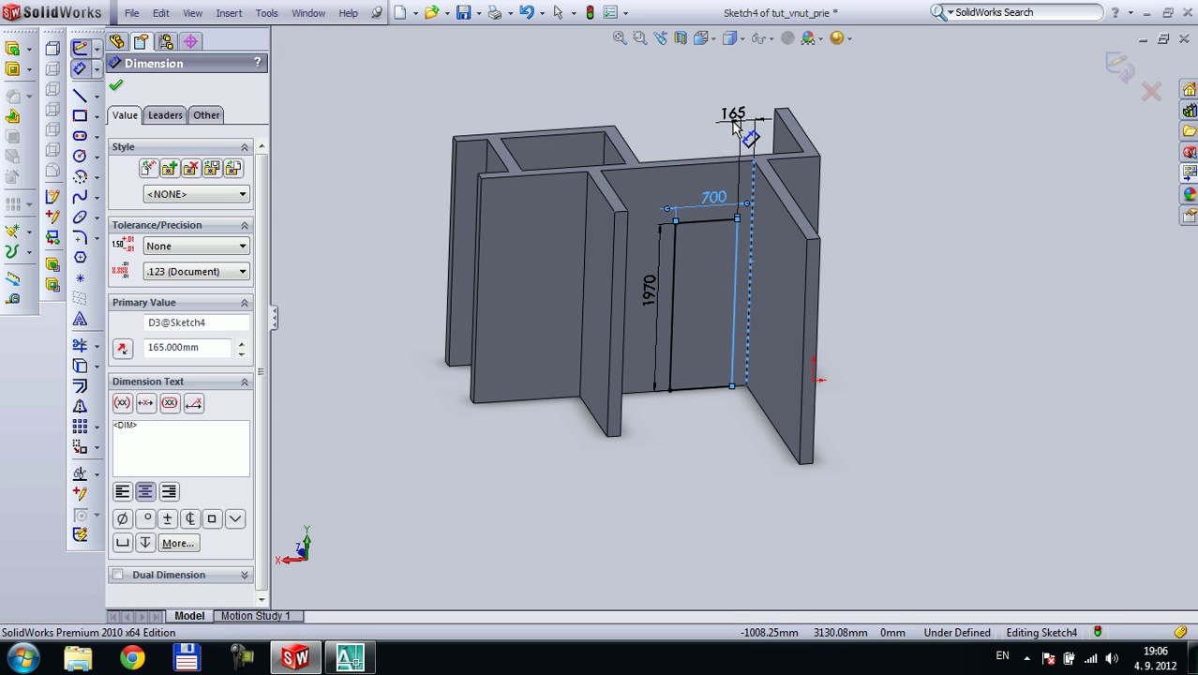
{"action": "key", "text": "Return"}
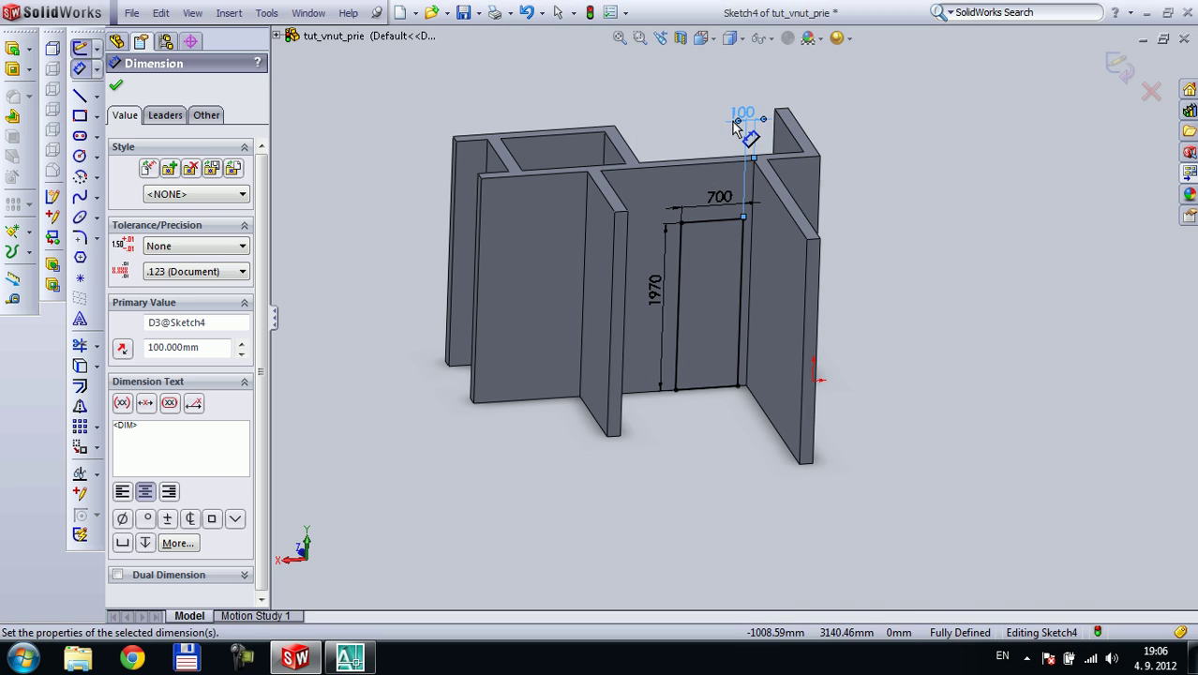
{"action": "left_click", "coordinate": [1124, 71]}
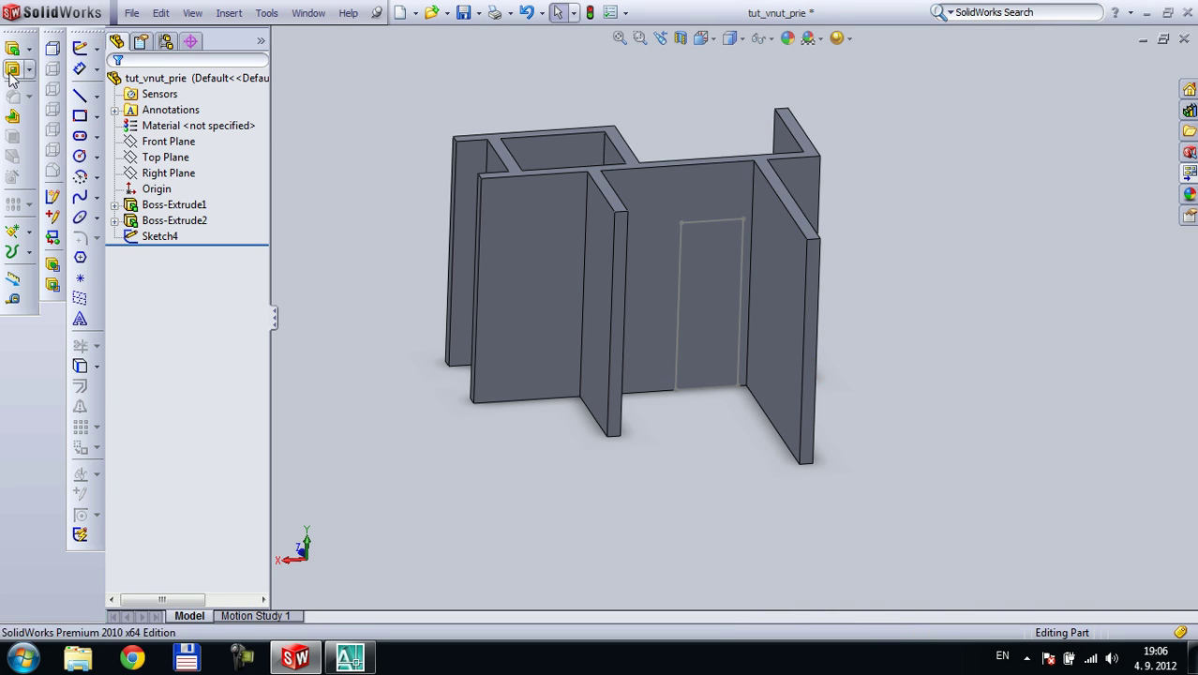
Cut the door rectangle sketch through the long wall with Extruded Cut, using the Up To Next end condition
{"action": "left_click", "coordinate": [12, 71]}
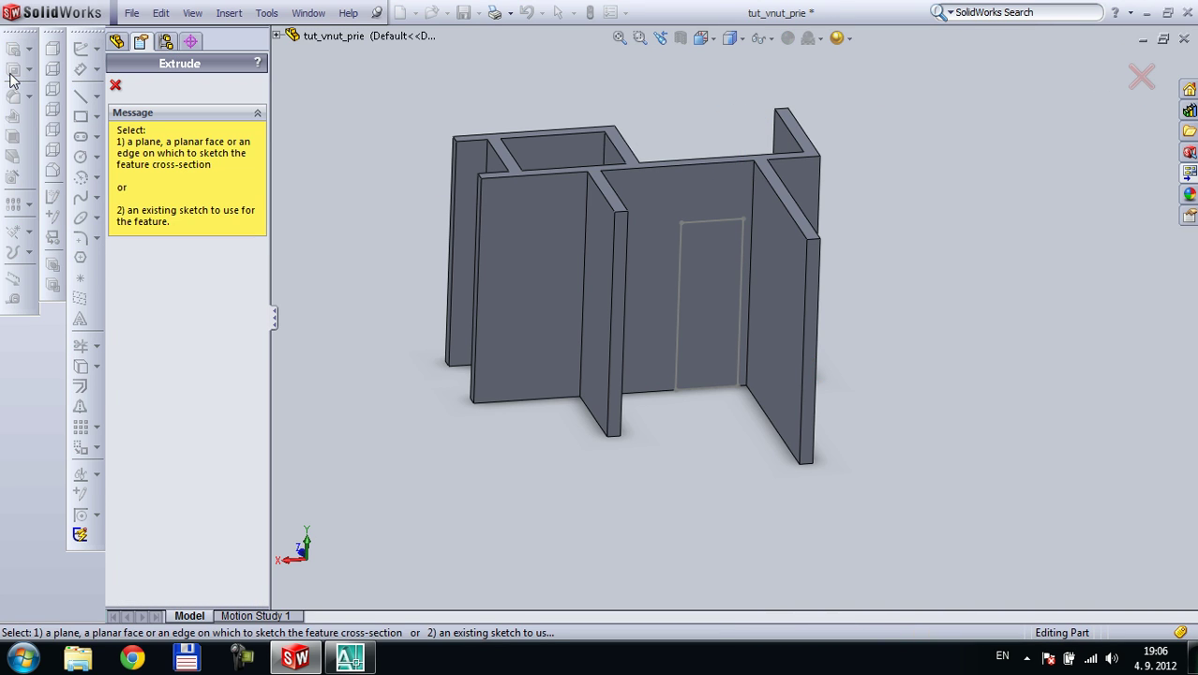
{"action": "left_click", "coordinate": [1141, 76]}
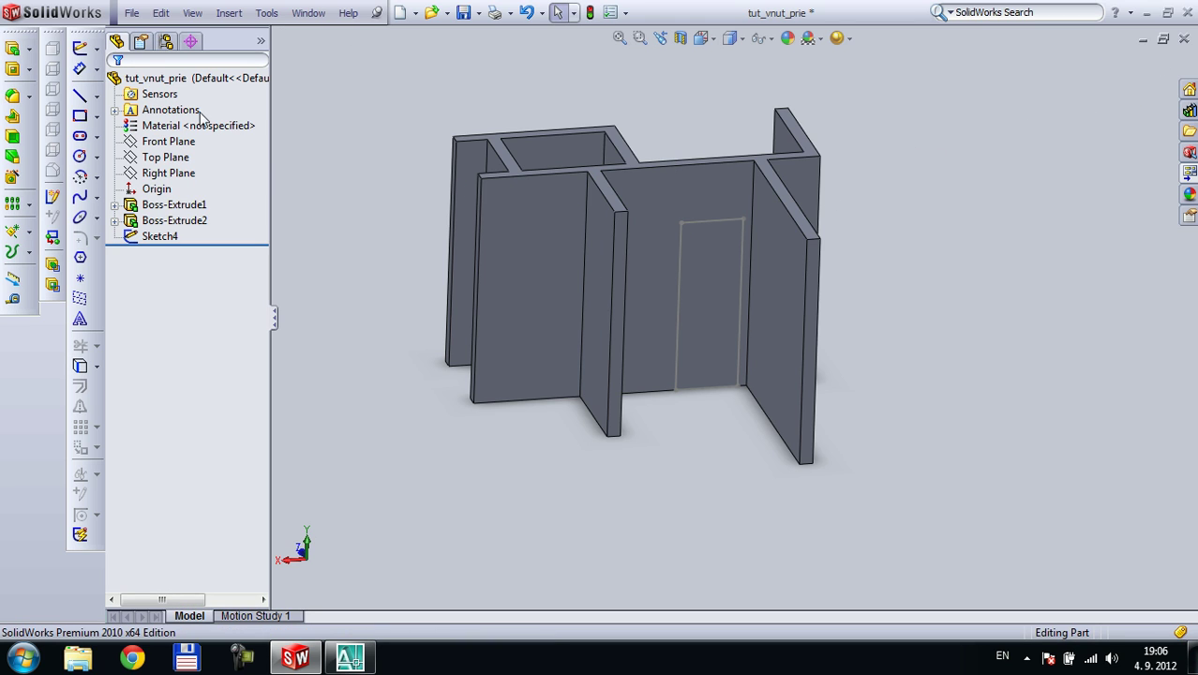
{"action": "left_click", "coordinate": [12, 69]}
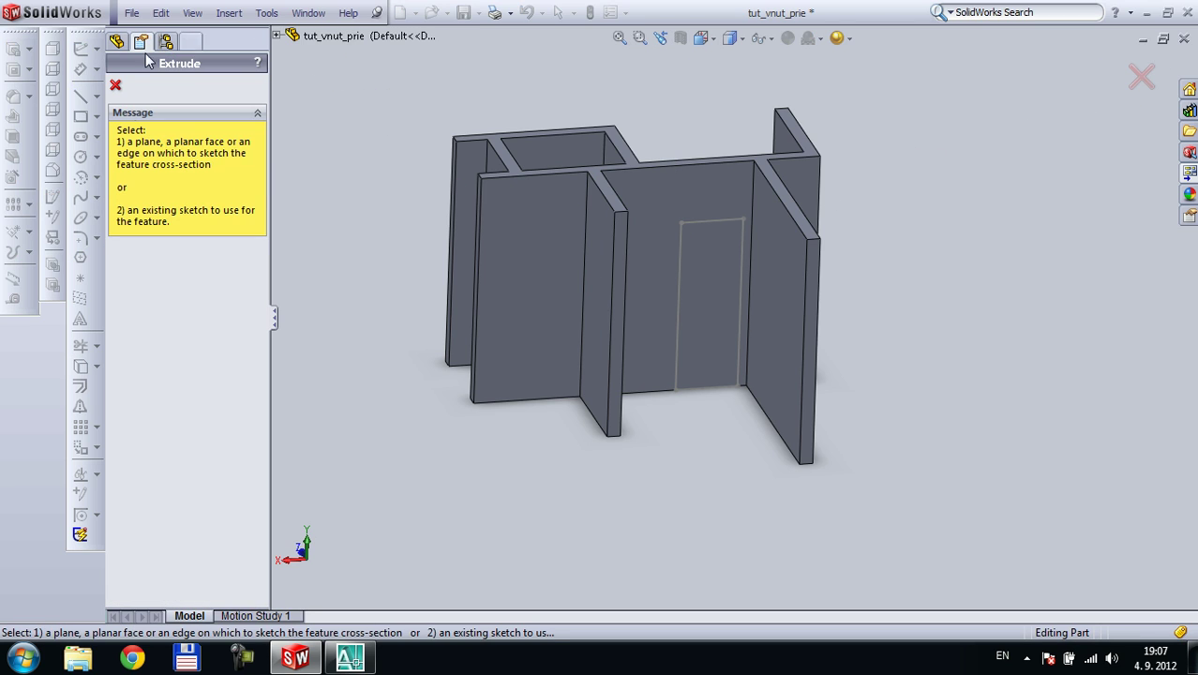
{"action": "left_click", "coordinate": [709, 221]}
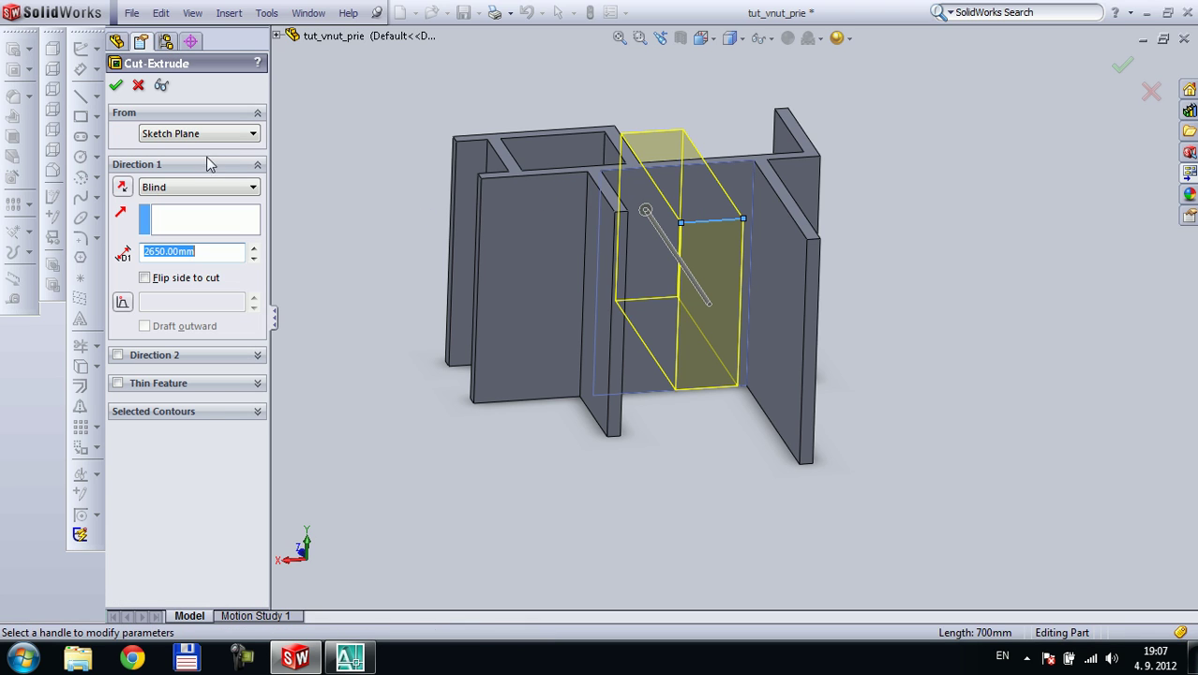
{"action": "left_click", "coordinate": [249, 188]}
{"action": "left_click", "coordinate": [251, 222]}
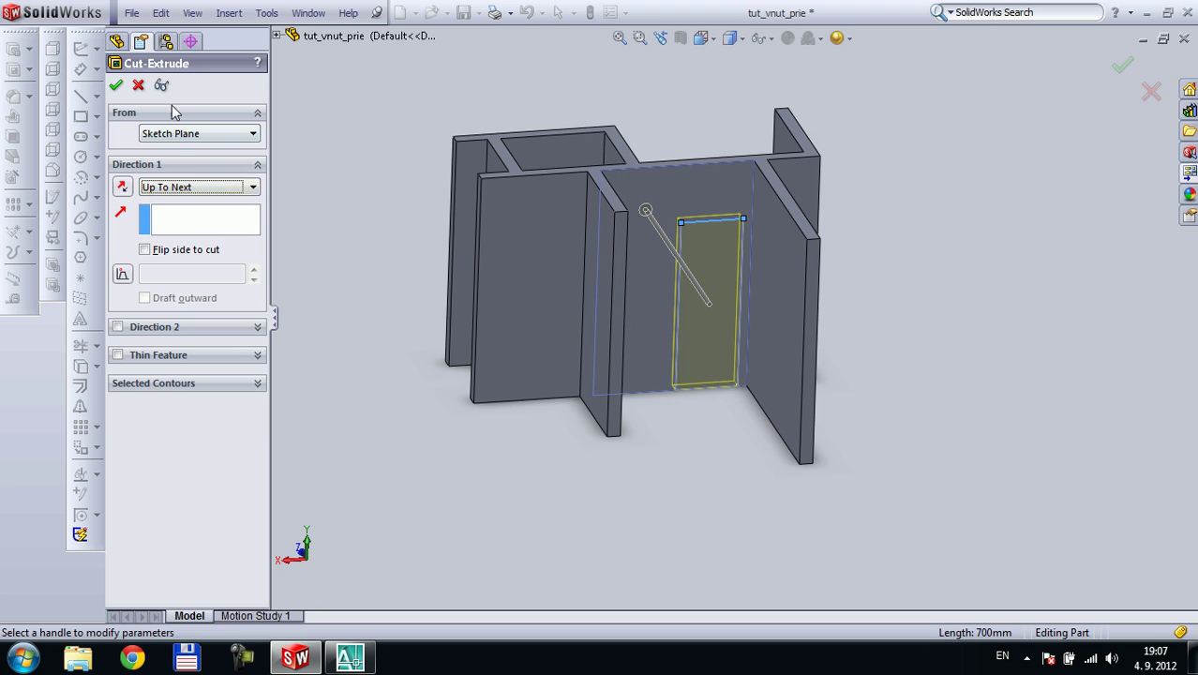
{"action": "left_click", "coordinate": [116, 85]}
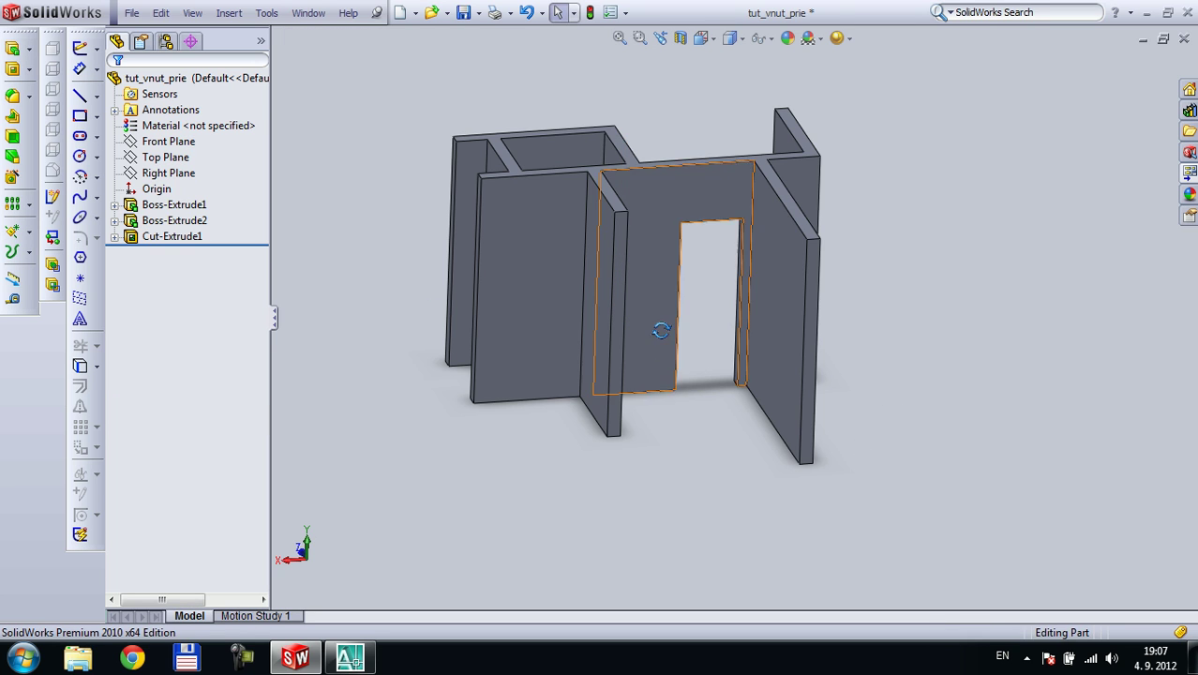
Sketch a corner rectangle for a second door on the WC wall face perpendicular to the cut doorway, standing on the face's bottom edge
{"action": "middle_click_drag", "start_coordinate": [655, 329], "coordinate": [484, 372]}
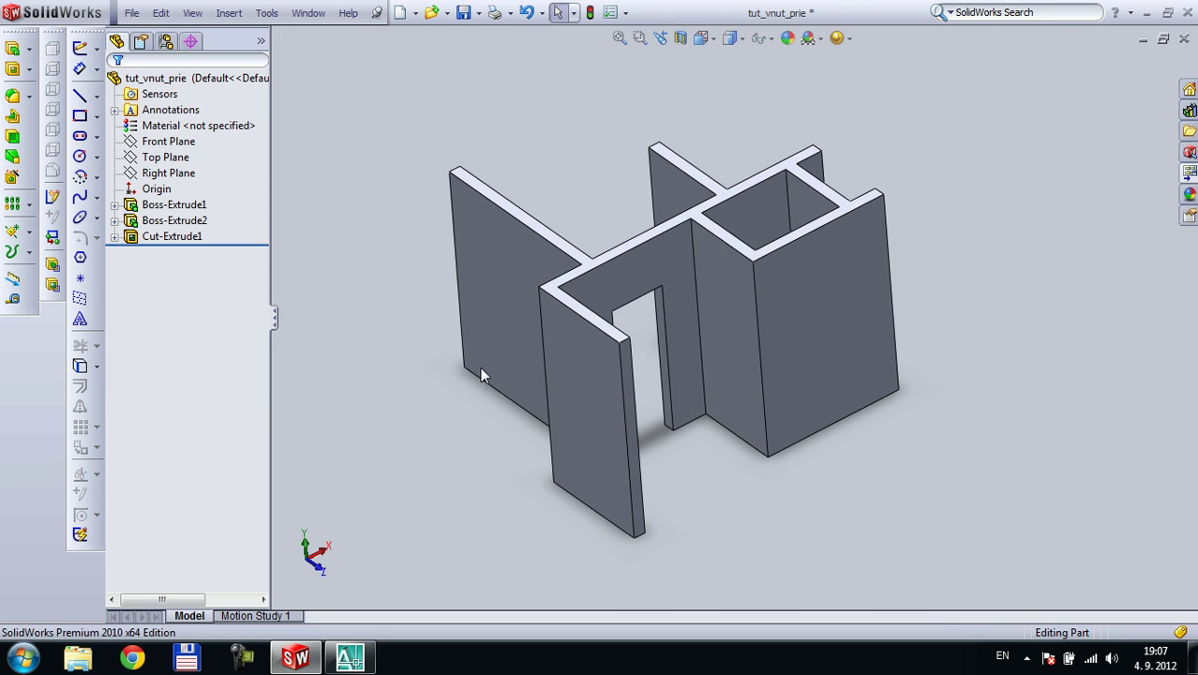
{"action": "left_click", "coordinate": [748, 309]}
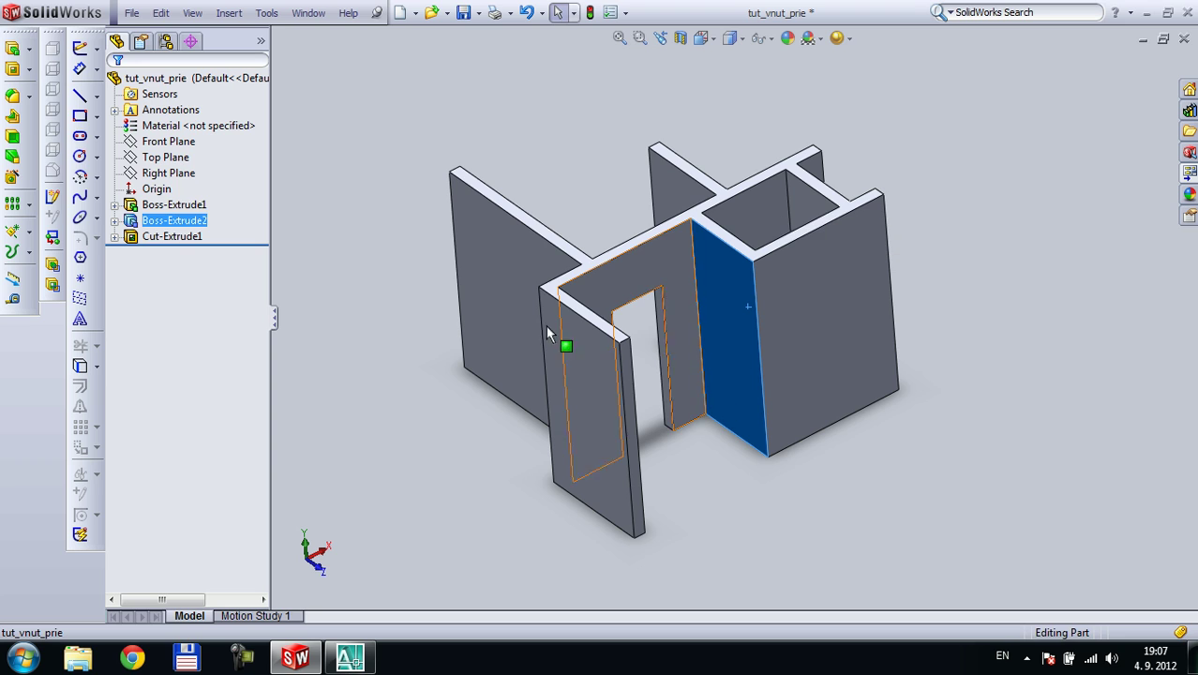
{"action": "left_click", "coordinate": [80, 114]}
{"action": "left_click", "coordinate": [718, 424]}
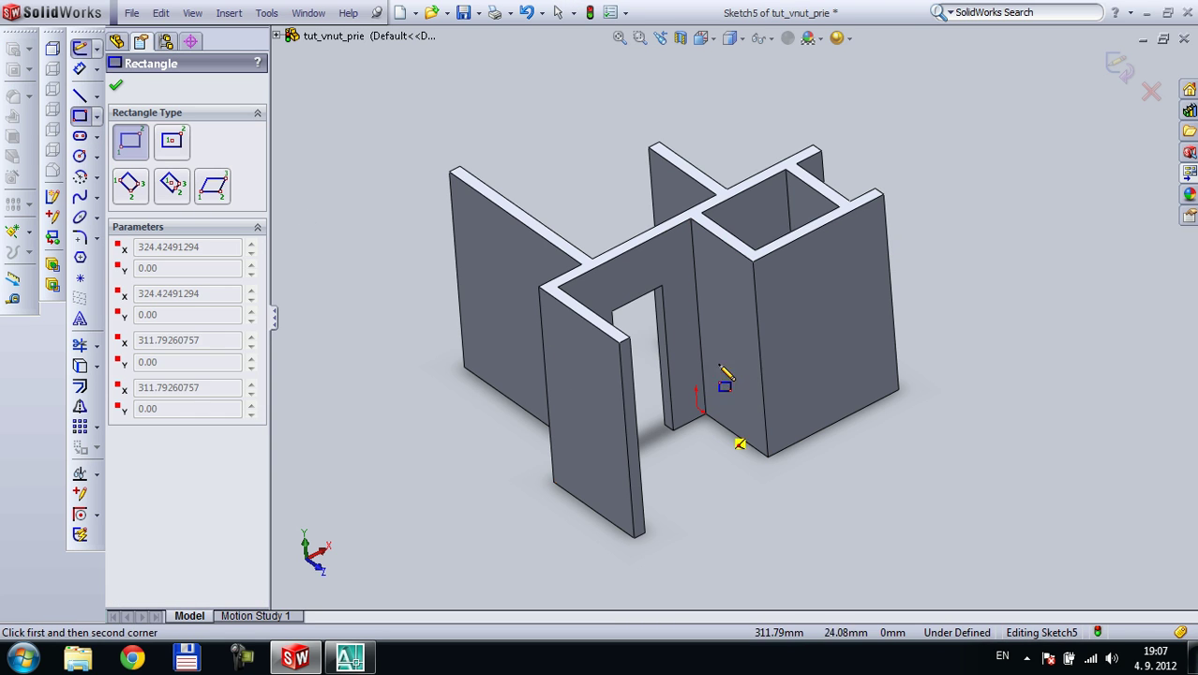
{"action": "left_click", "coordinate": [742, 296]}
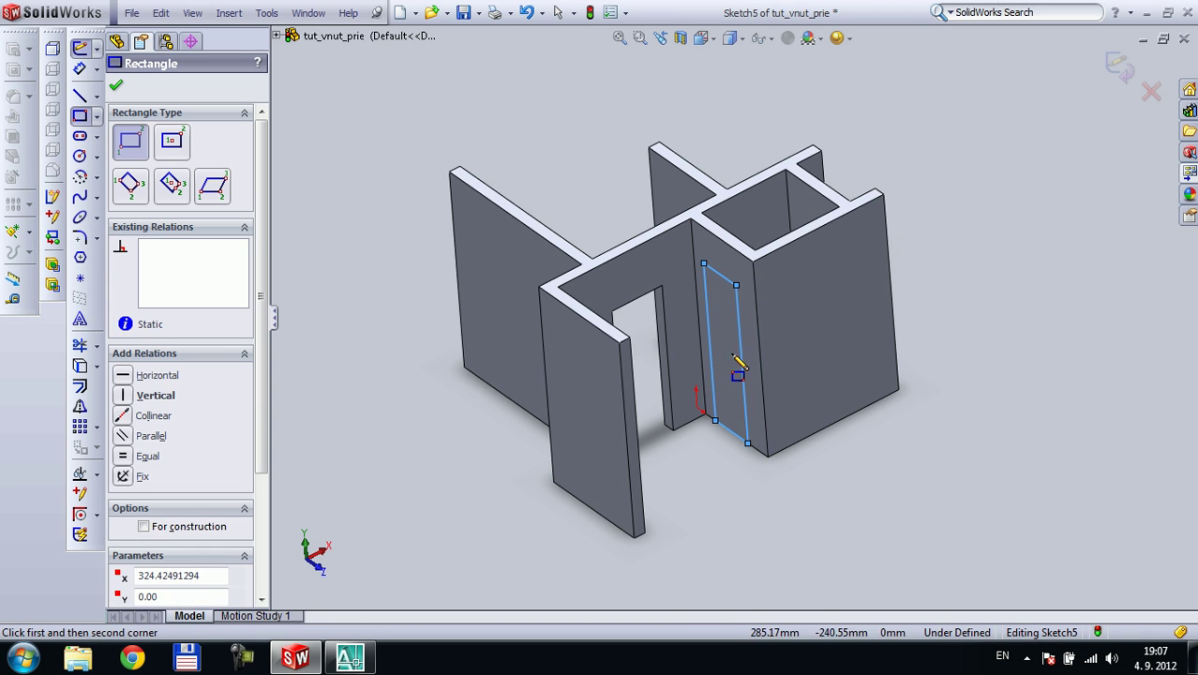
{"action": "scroll", "coordinate": [740, 347], "scroll_direction": "down", "scroll_amount": 5}
{"action": "middle_click_drag", "start_coordinate": [721, 349], "coordinate": [762, 469]}
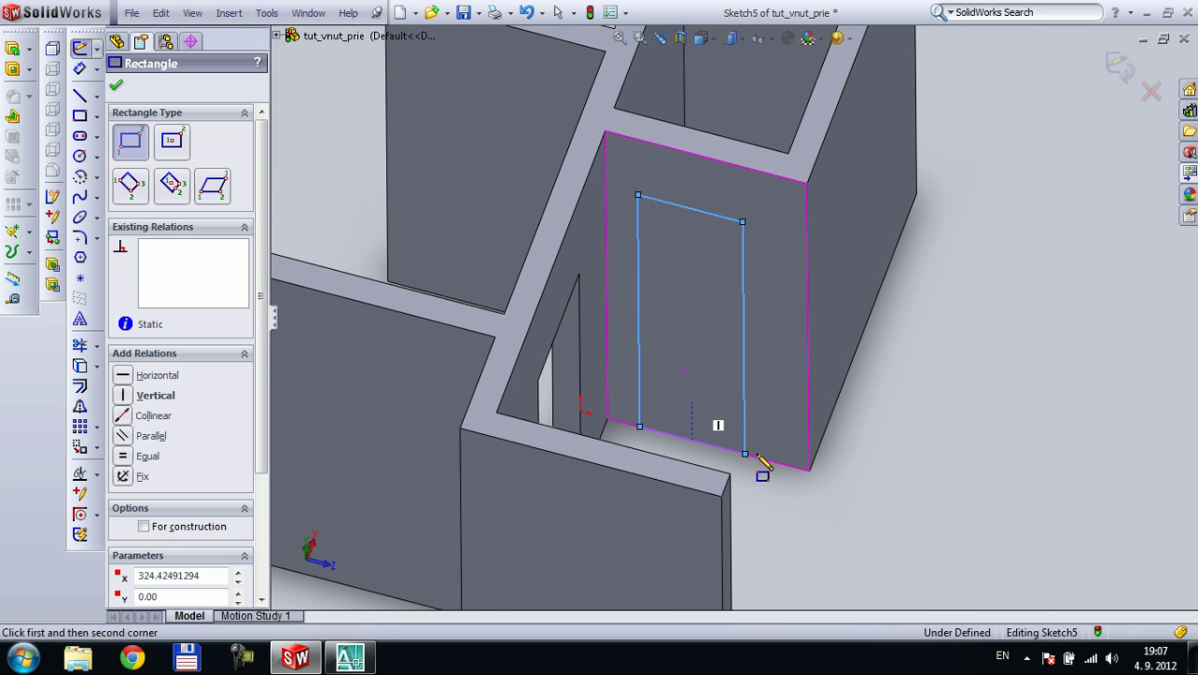
Finish the door rectangle on the end wall face and dimension its height to 1970 mm
{"action": "left_click", "coordinate": [116, 86]}
{"action": "left_click", "coordinate": [79, 70]}
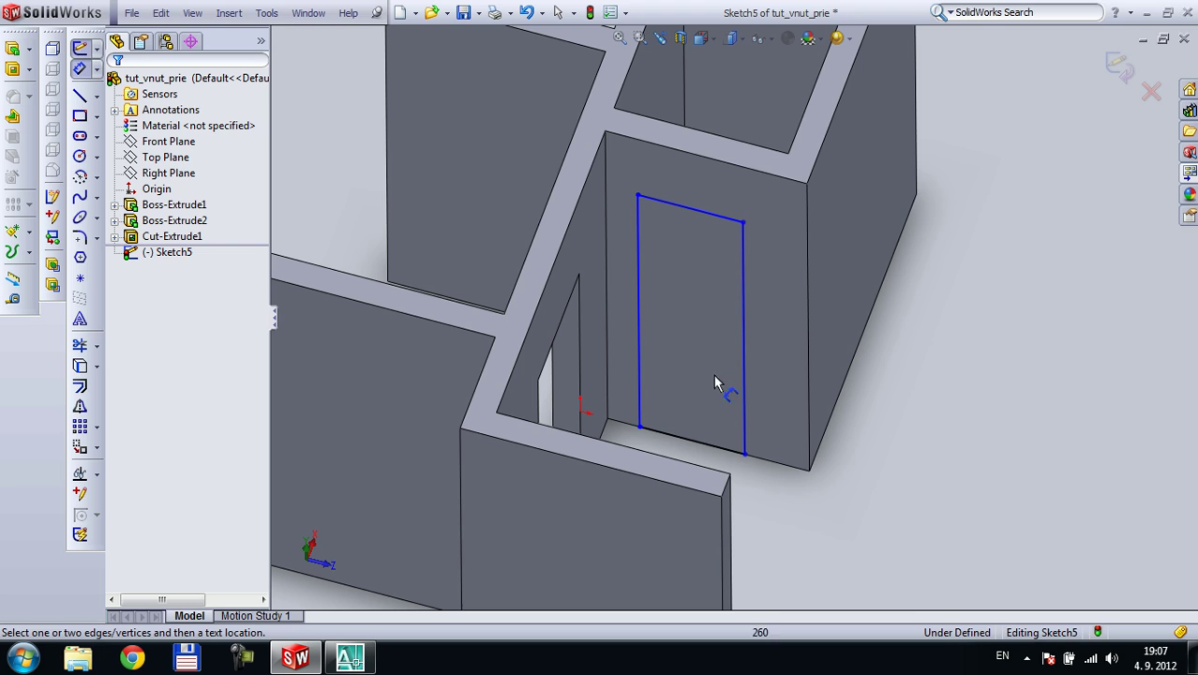
{"action": "left_click", "coordinate": [767, 382]}
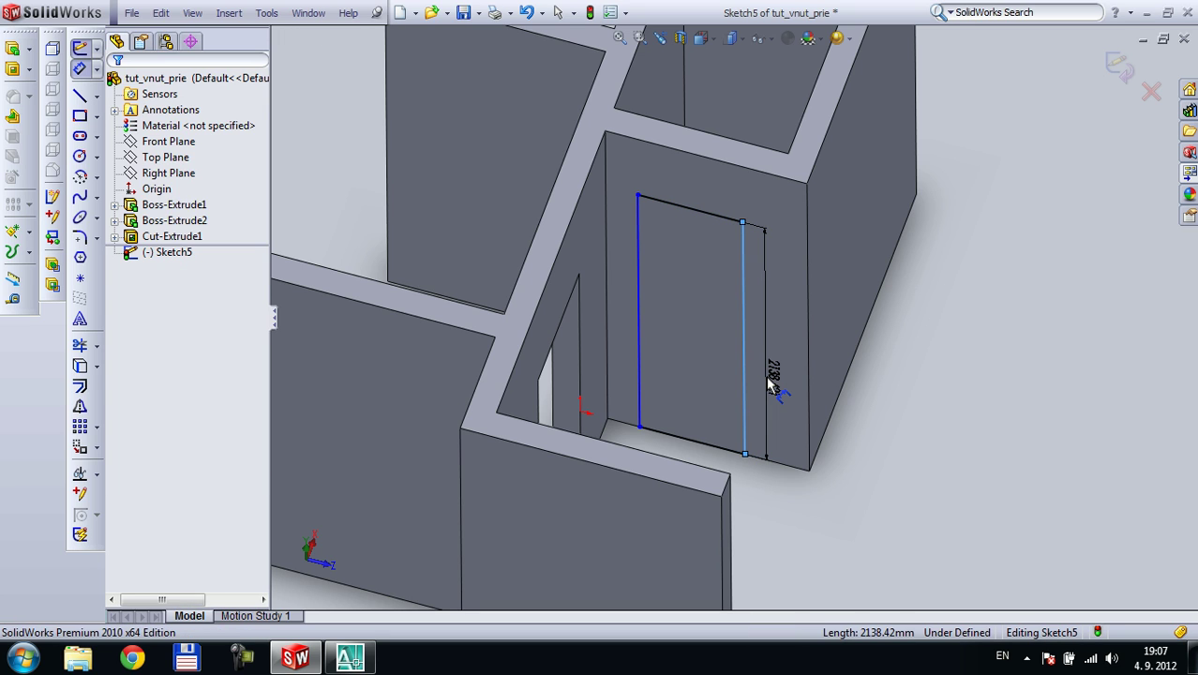
{"action": "left_click", "coordinate": [769, 385]}
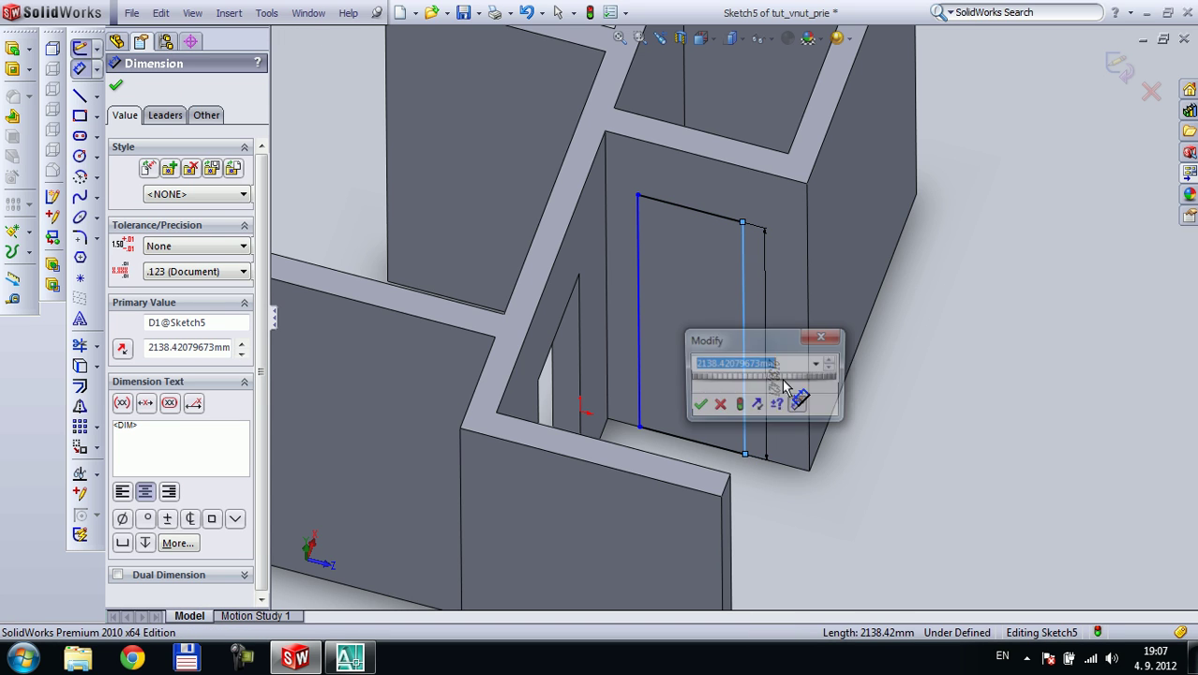
{"action": "type", "text": "1970"}
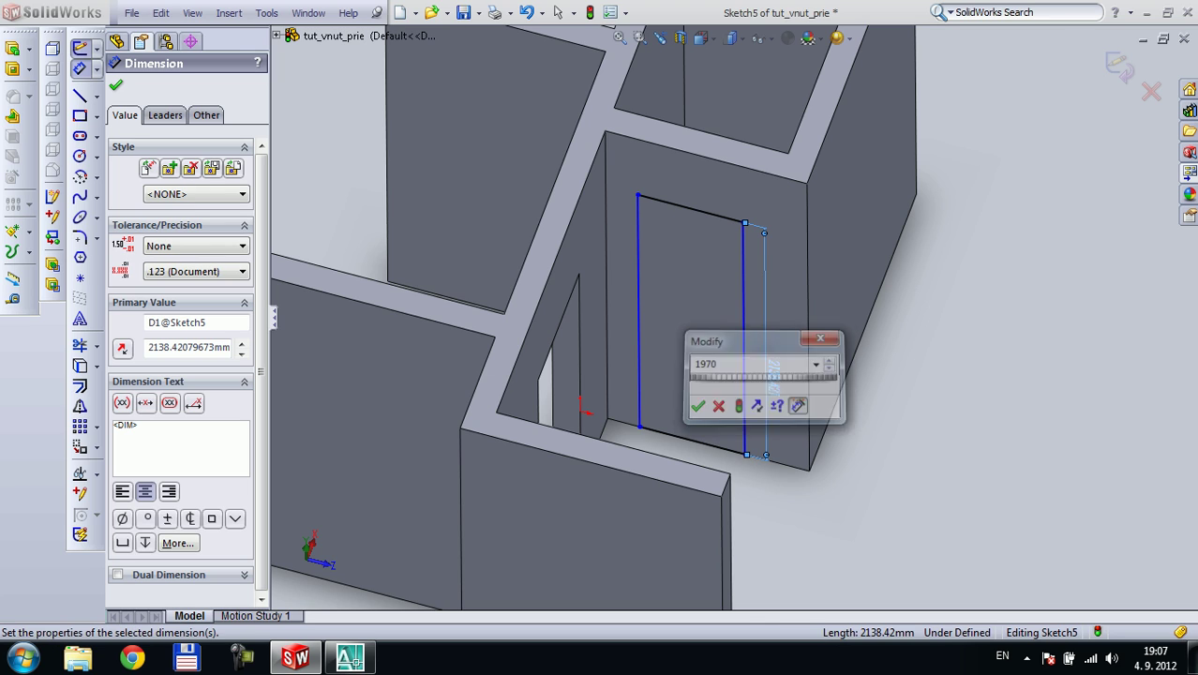
{"action": "key", "text": "Return"}
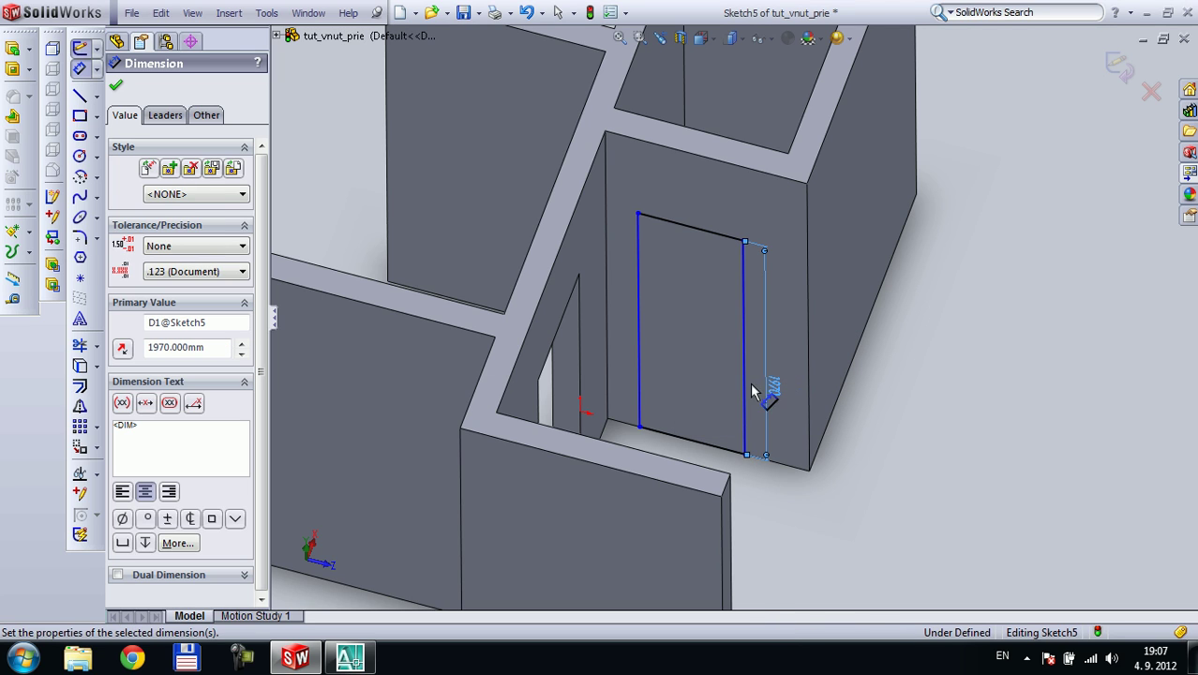
Dimension the upper edge of the door rectangle to a width of 600 mm
{"action": "left_click", "coordinate": [708, 186]}
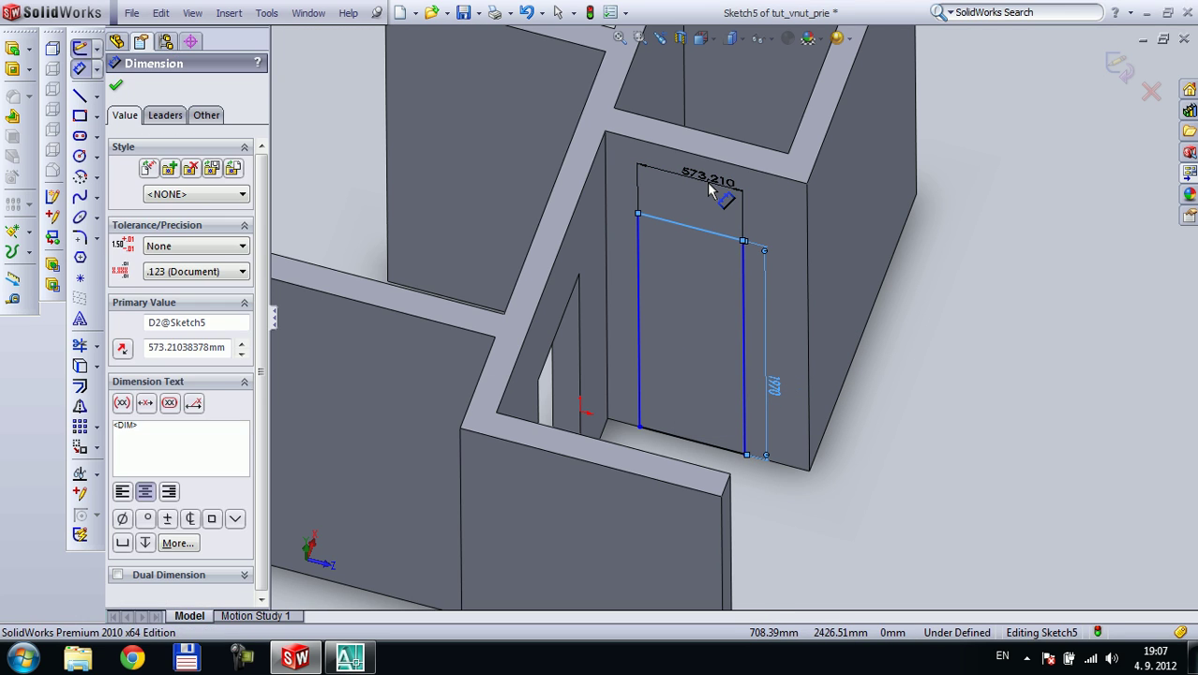
{"action": "left_click", "coordinate": [707, 185]}
{"action": "type", "text": "600"}
{"action": "key", "text": "Return"}
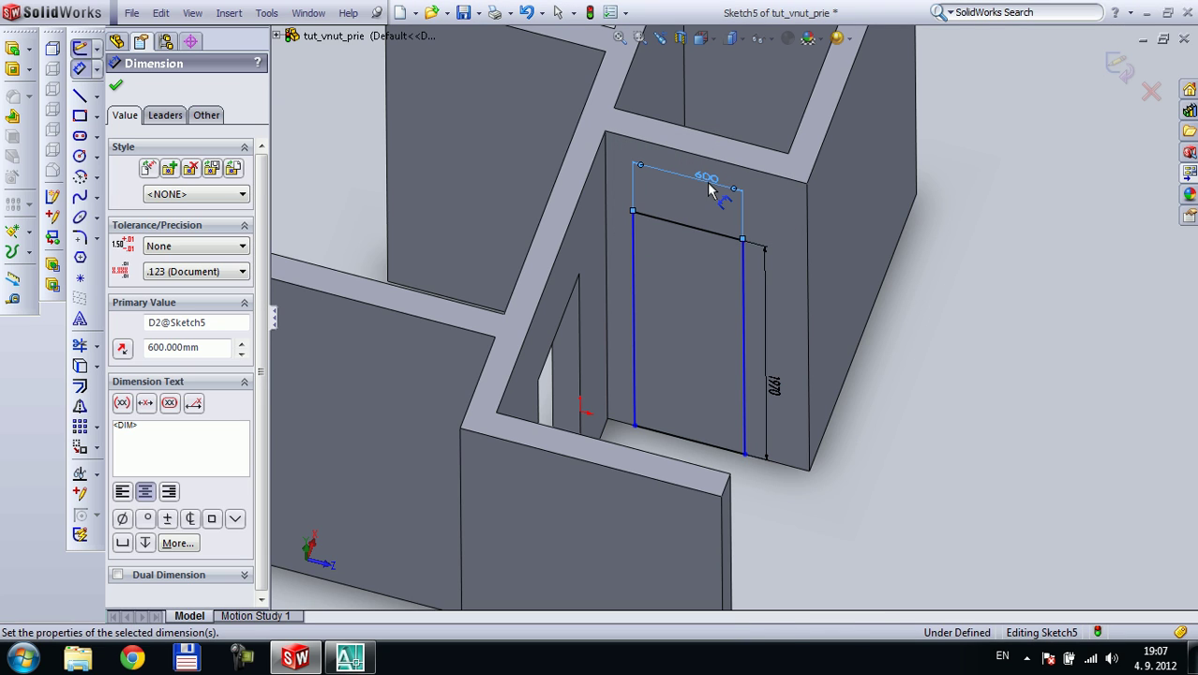
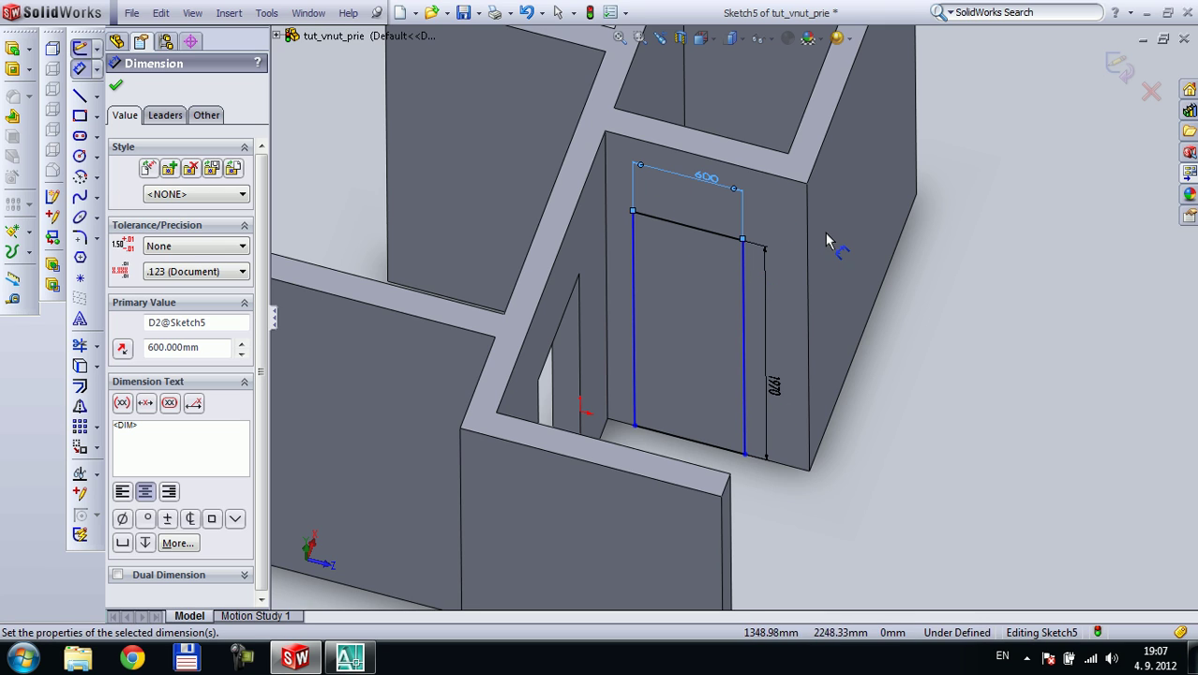
Draw a centerline from the midpoint of the rectangle's upper edge to the wall's upper edge and make it vertical
{"action": "left_click", "coordinate": [96, 98]}
{"action": "left_click", "coordinate": [147, 120]}
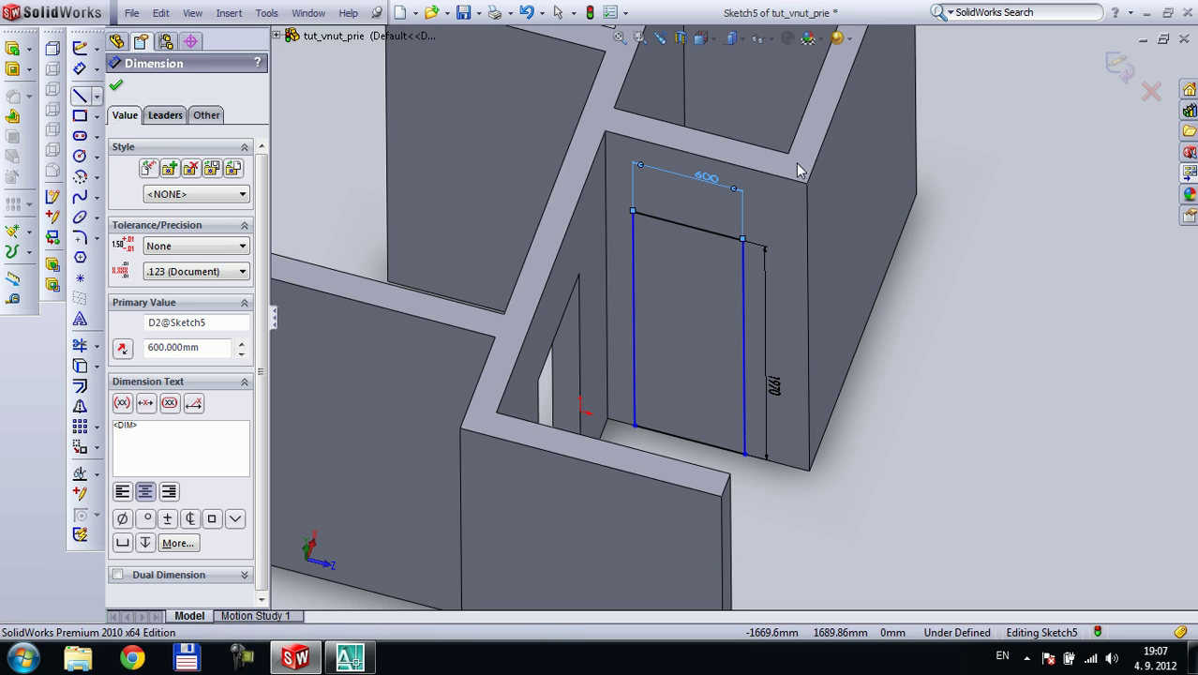
{"action": "left_click", "coordinate": [688, 226]}
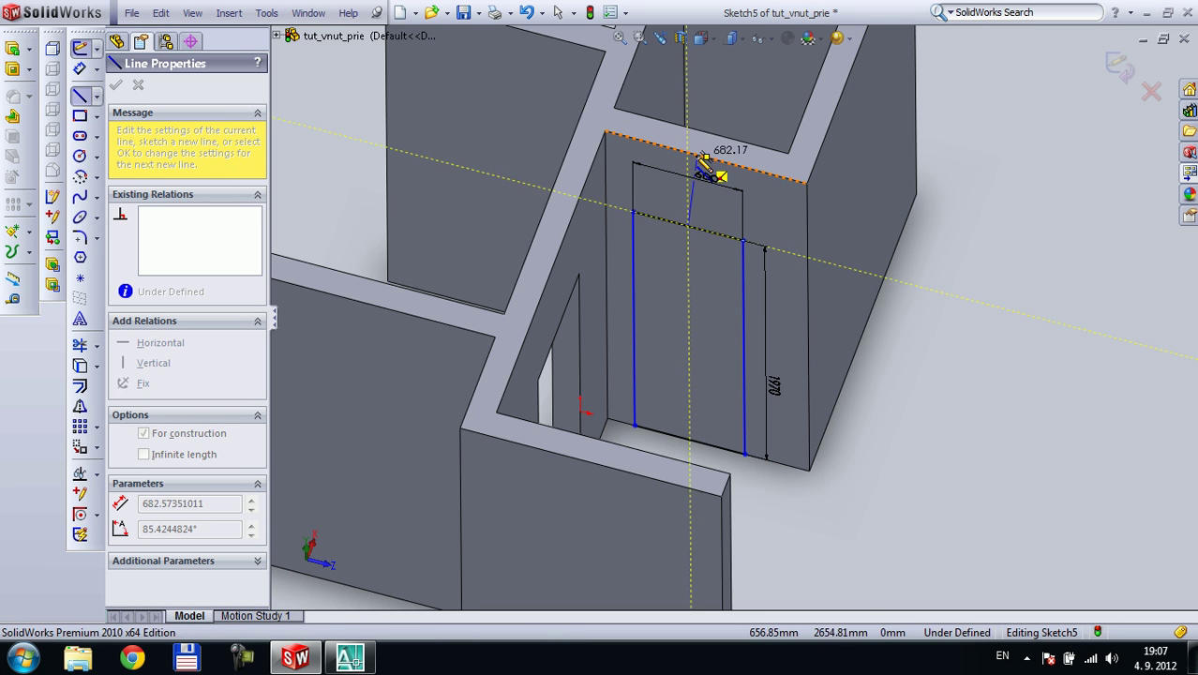
{"action": "left_click", "coordinate": [707, 158]}
{"action": "key", "text": "Escape"}
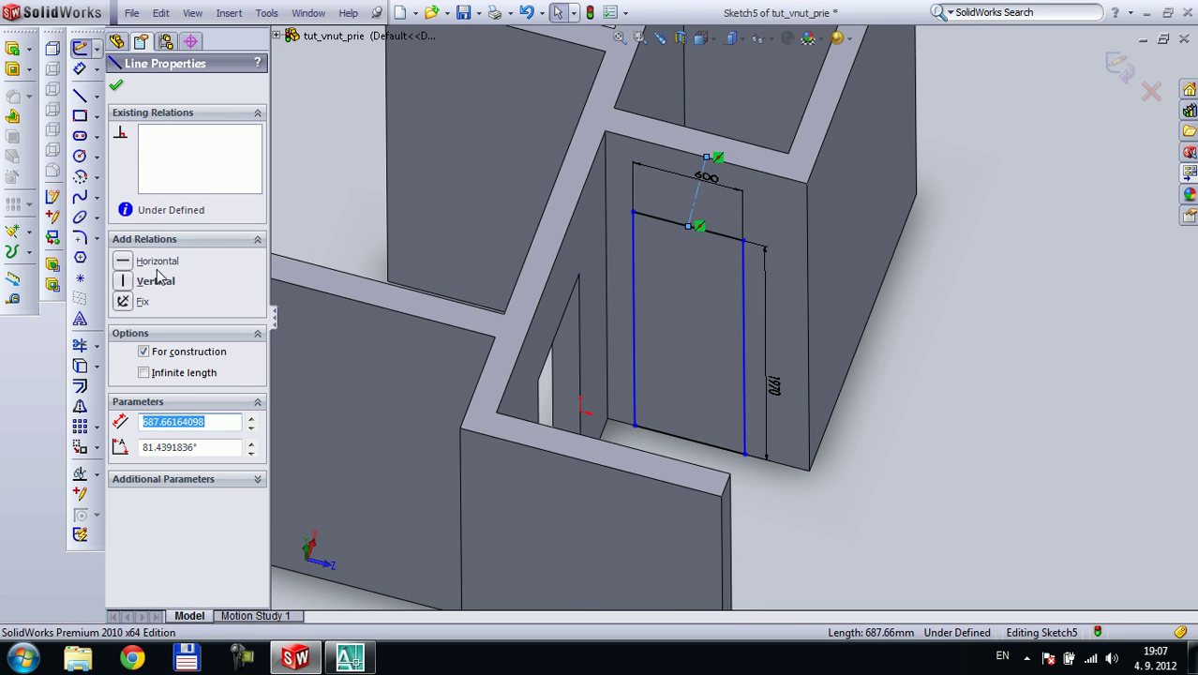
{"action": "left_click", "coordinate": [123, 280]}
{"action": "mouse_move", "coordinate": [775, 254]}
{"action": "middle_mouse_down"}
{"action": "mouse_move", "coordinate": [743, 367]}
{"action": "mouse_move", "coordinate": [736, 375]}
{"action": "mouse_move", "coordinate": [743, 344]}
{"action": "mouse_move", "coordinate": [729, 370]}
{"action": "mouse_move", "coordinate": [733, 401]}
{"action": "mouse_move", "coordinate": [717, 310]}
{"action": "mouse_move", "coordinate": [730, 275]}
{"action": "mouse_move", "coordinate": [732, 293]}
{"action": "middle_mouse_up"}
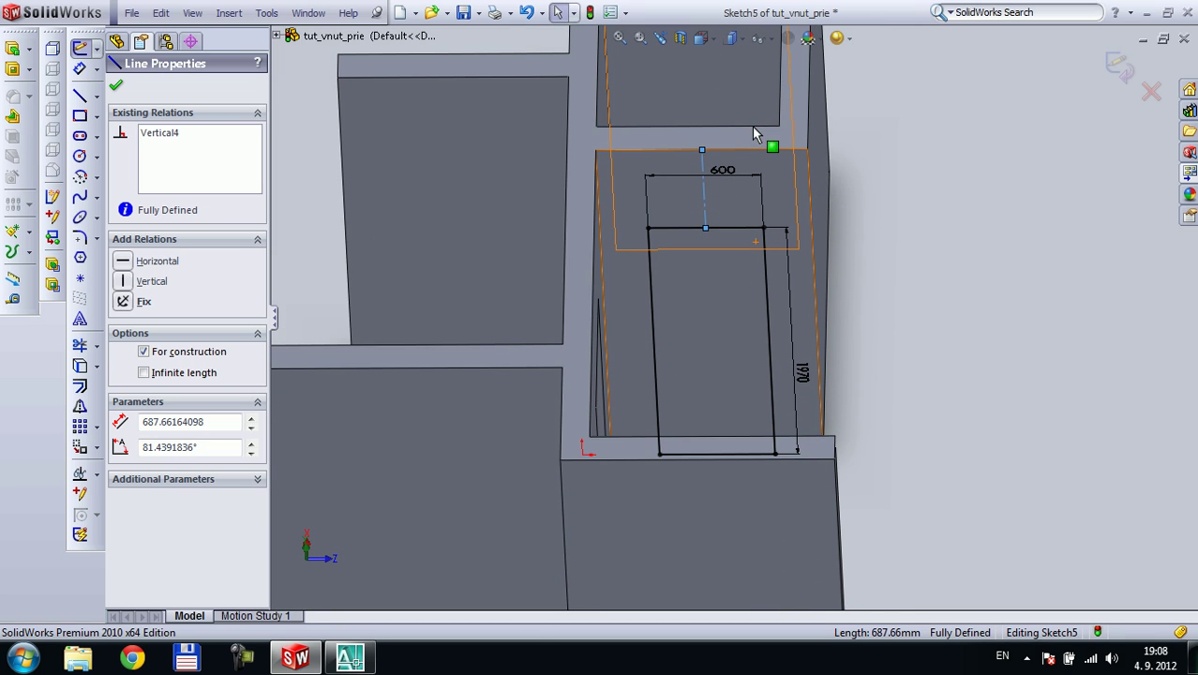
{"action": "key", "text": "Escape"}
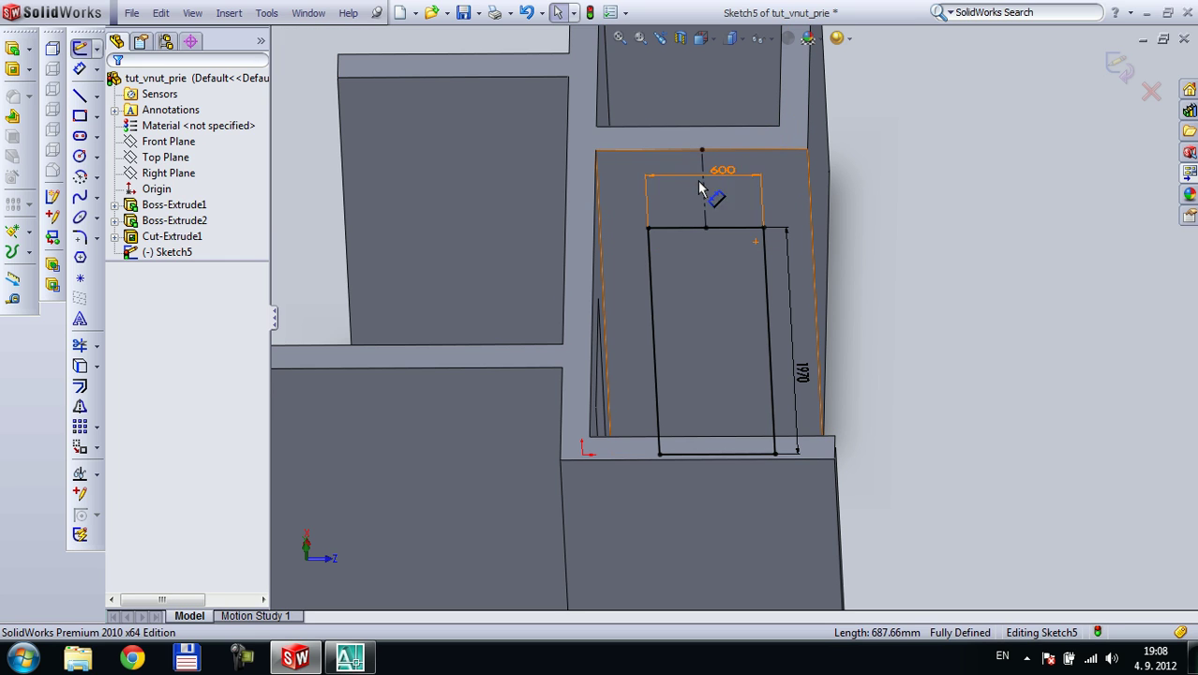
Delete the vertical centerline above the door rectangle
{"action": "left_click", "coordinate": [708, 222]}
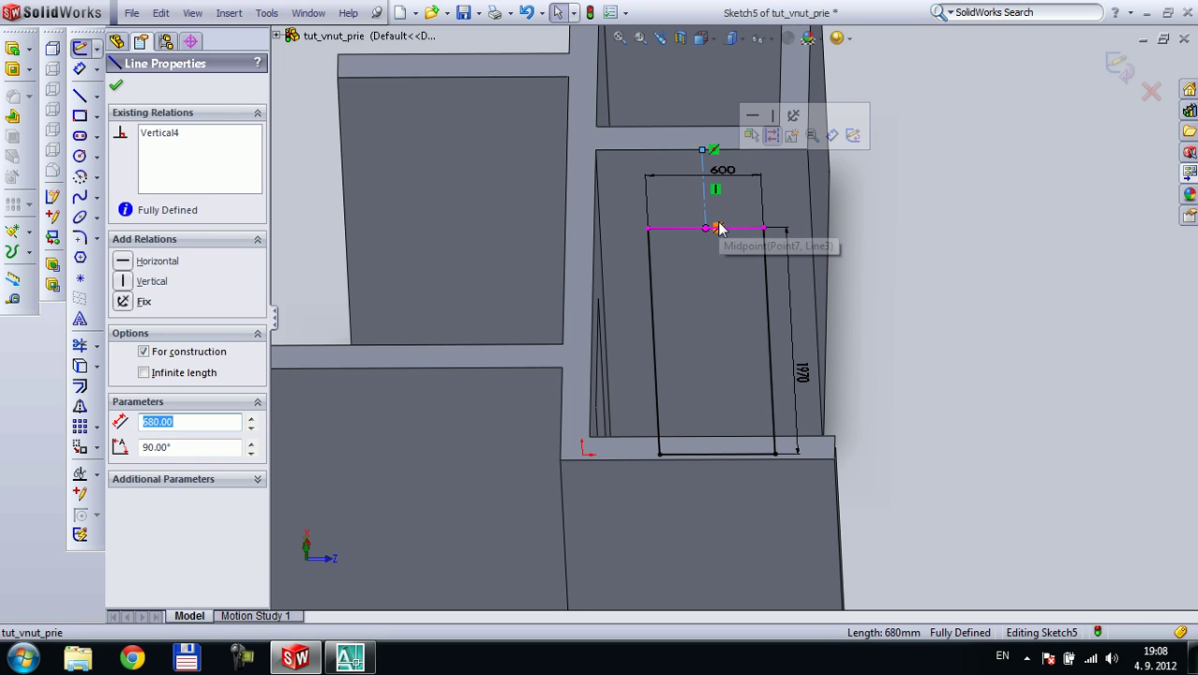
{"action": "key", "text": "Delete"}
Measure the length of the inner wall edge behind the door sketch
{"action": "middle_click_drag", "start_coordinate": [703, 150], "coordinate": [700, 201]}
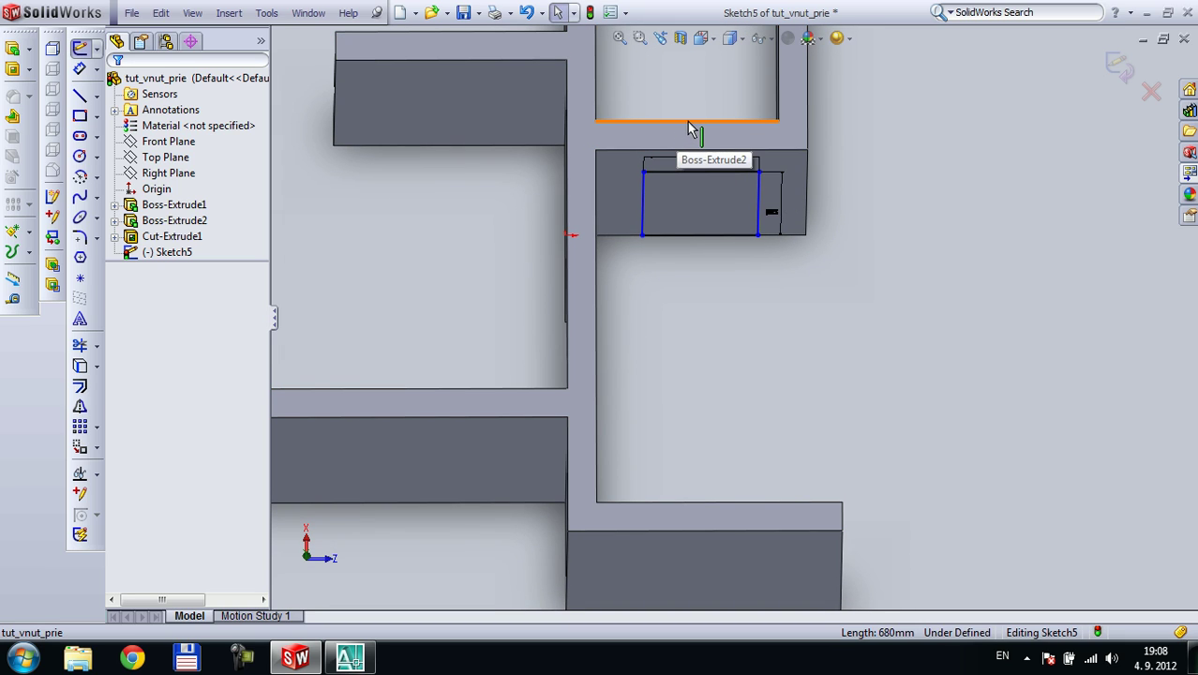
{"action": "left_click", "coordinate": [725, 121]}
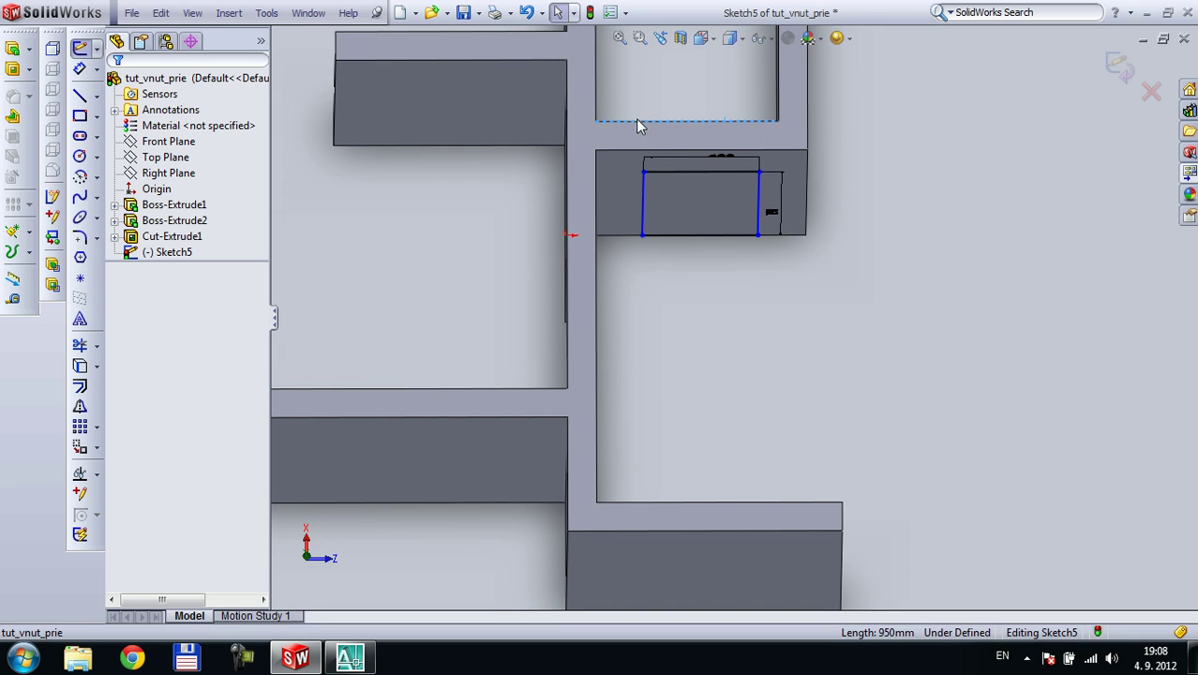
{"action": "left_click", "coordinate": [14, 298]}
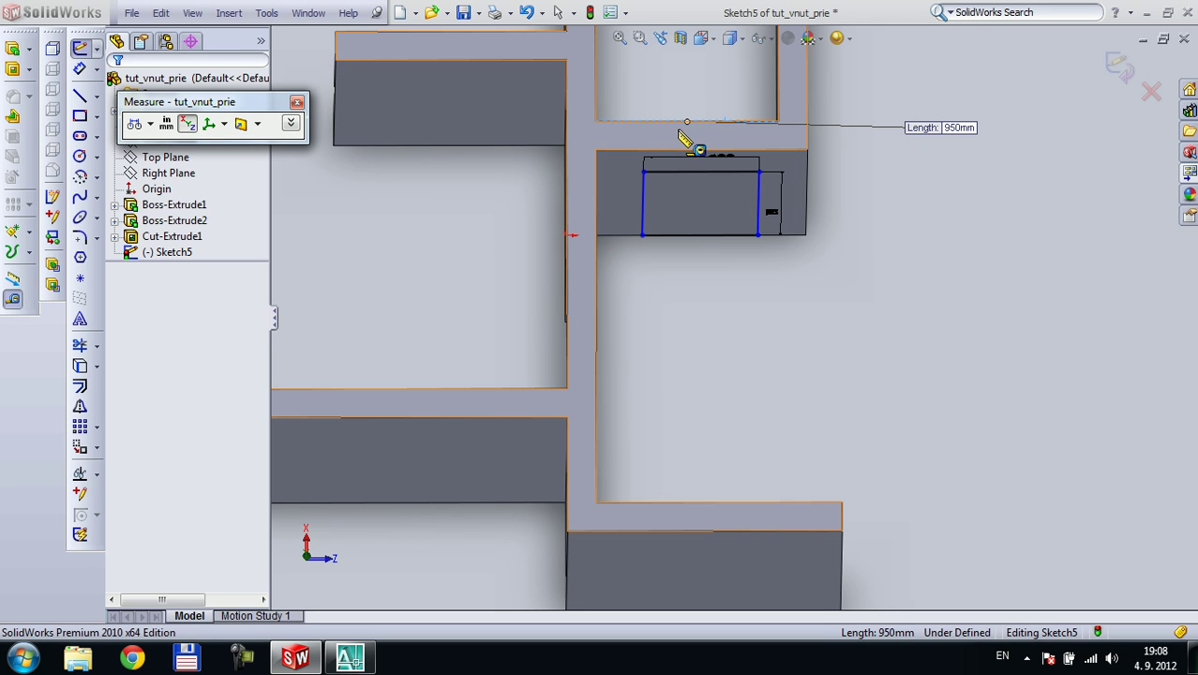
{"action": "left_click", "coordinate": [297, 102]}
{"action": "left_click", "coordinate": [56, 287]}
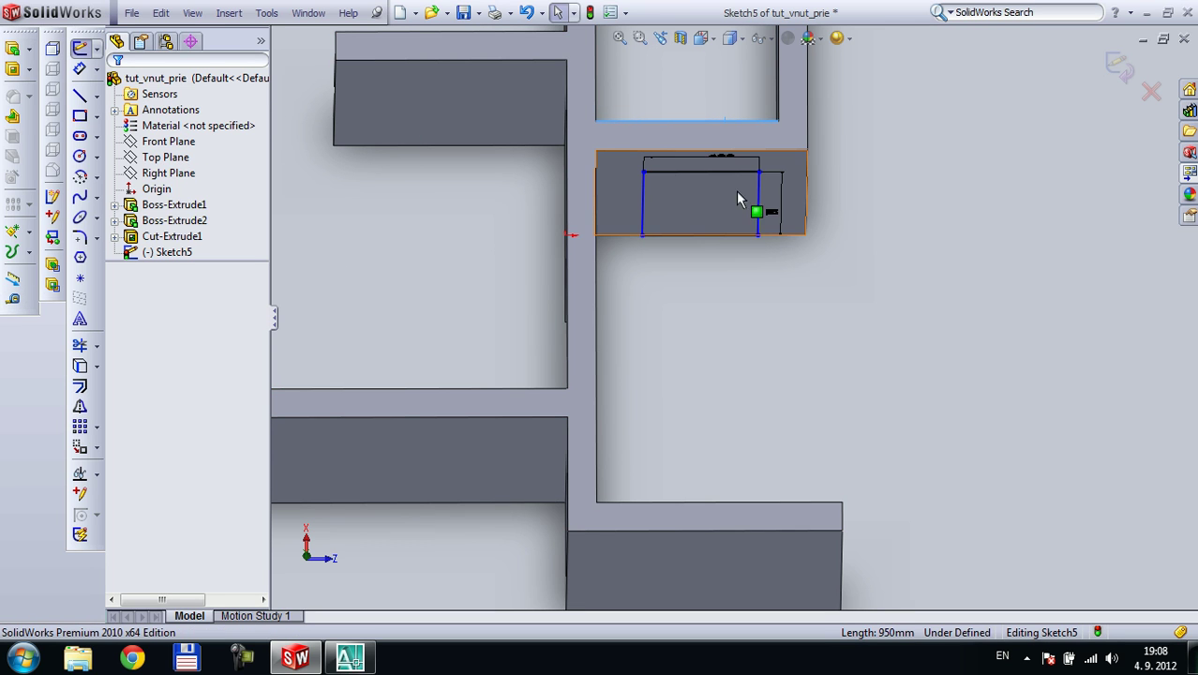
{"action": "scroll", "coordinate": [615, 164], "scroll_direction": "up", "scroll_amount": 3}
{"action": "scroll", "coordinate": [663, 166], "scroll_direction": "down", "scroll_amount": 3}
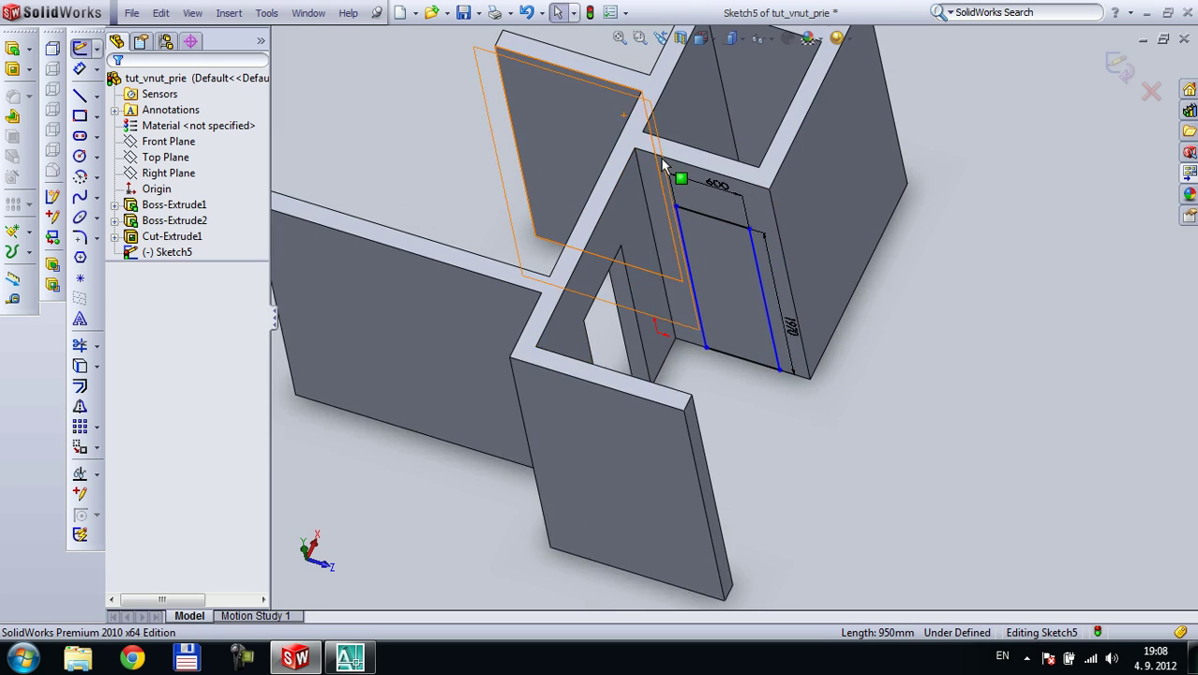
{"action": "left_click", "coordinate": [1120, 66]}
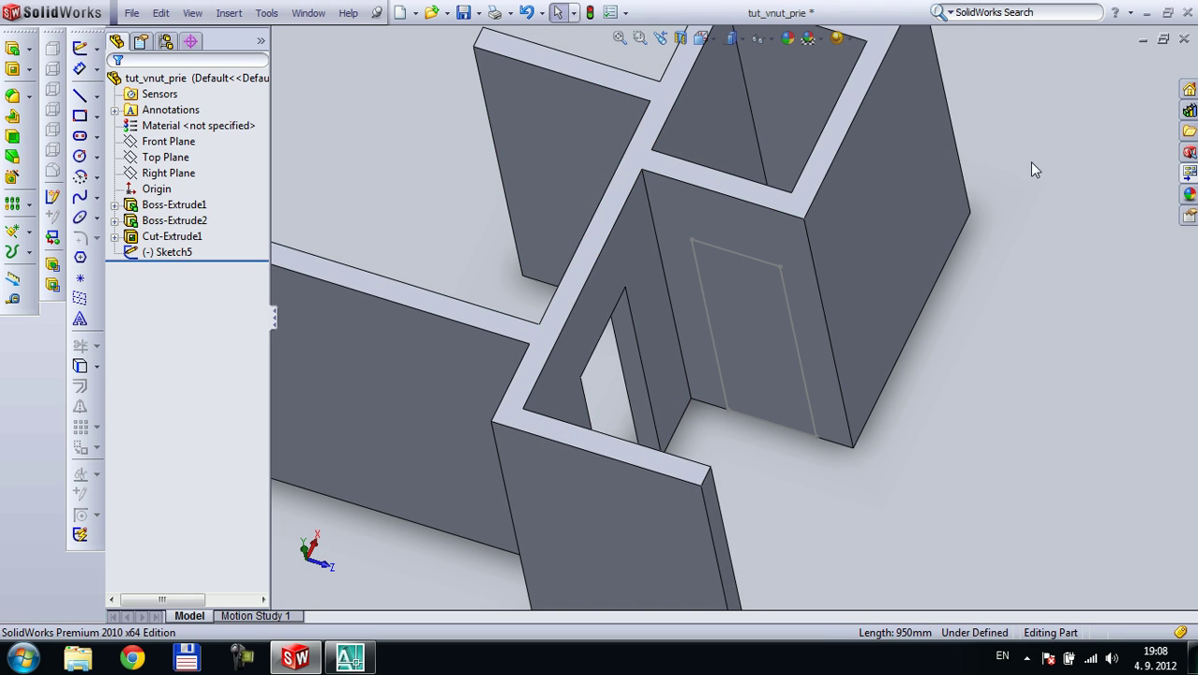
{"action": "mouse_move", "coordinate": [837, 277]}
{"action": "middle_mouse_down"}
{"action": "mouse_move", "coordinate": [769, 244]}
{"action": "mouse_move", "coordinate": [756, 255]}
{"action": "middle_mouse_up"}
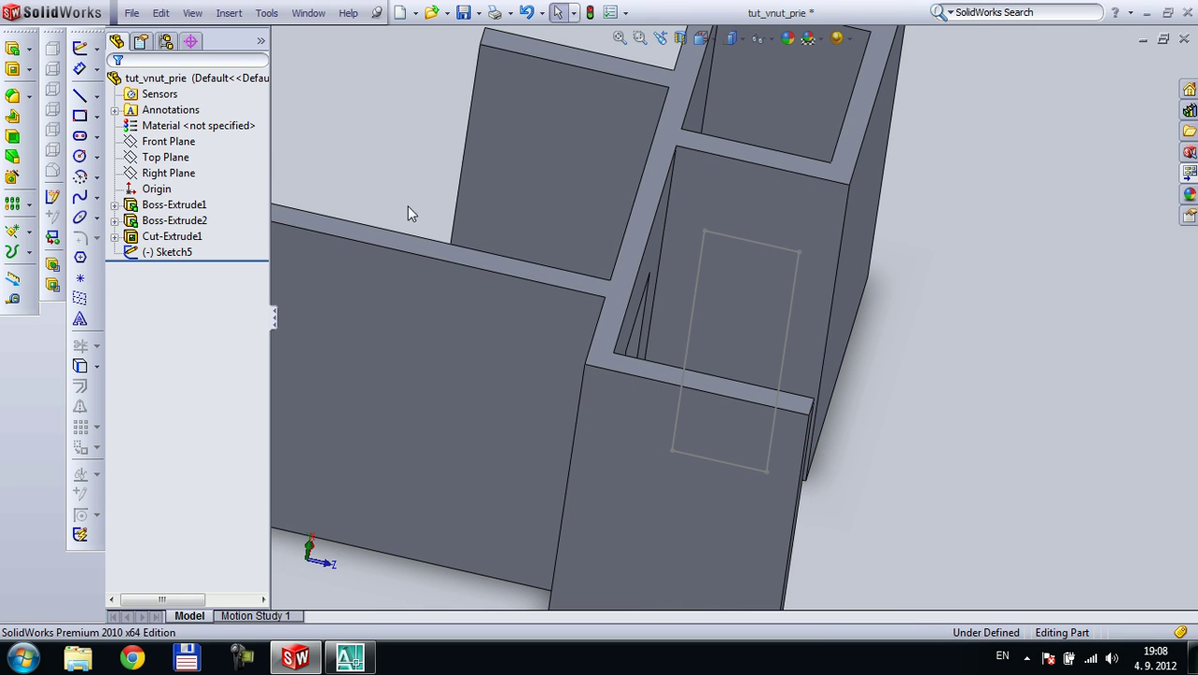
{"action": "right_click", "coordinate": [769, 253]}
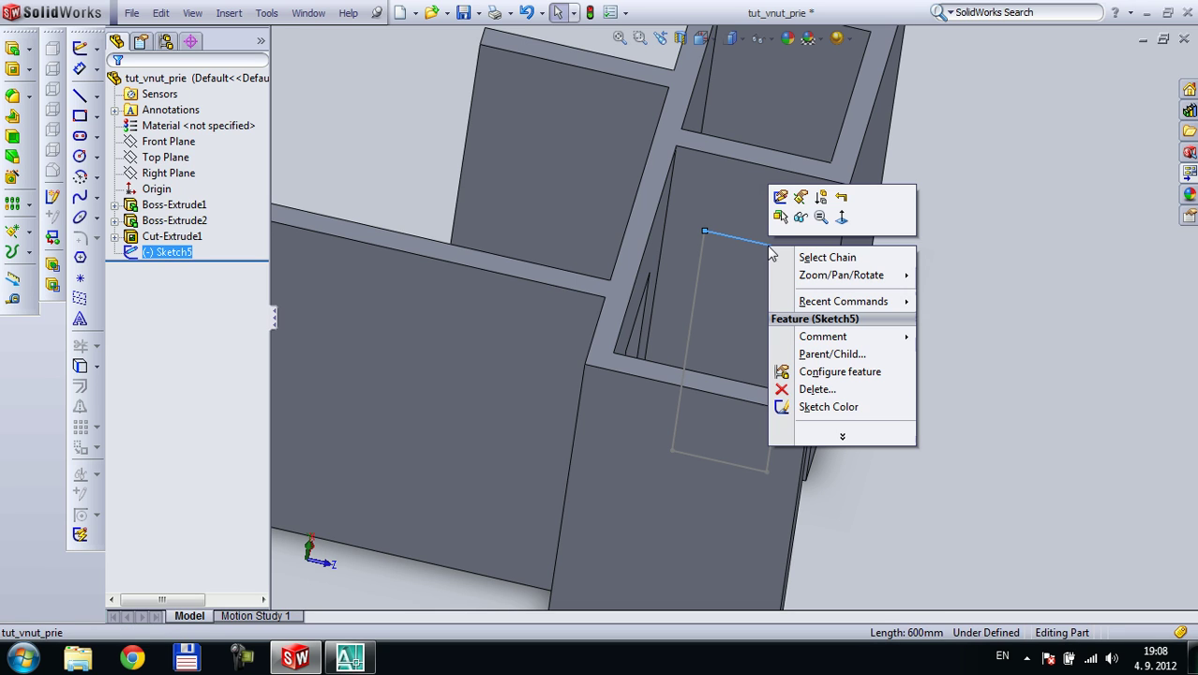
{"action": "left_click", "coordinate": [781, 197]}
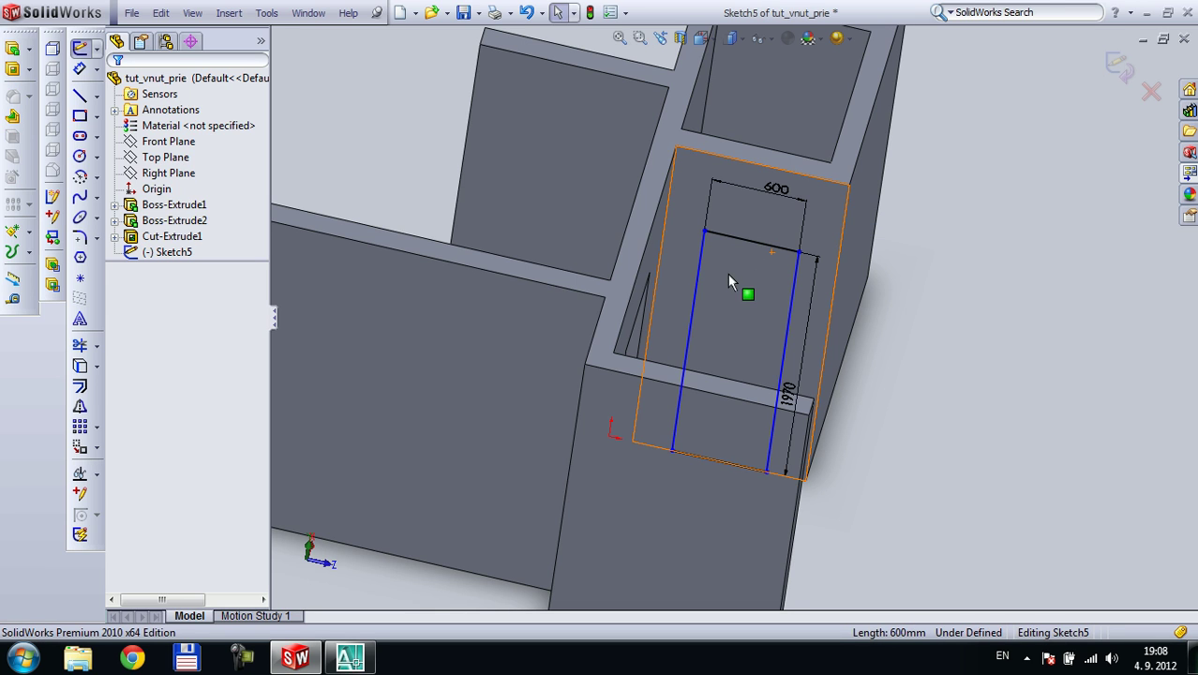
Dimension the distance from the wall's inner corner edge to the near side of the door rectangle as (950/2)-600/2, giving 175 mm
{"action": "middle_click_drag", "start_coordinate": [757, 292], "coordinate": [713, 285]}
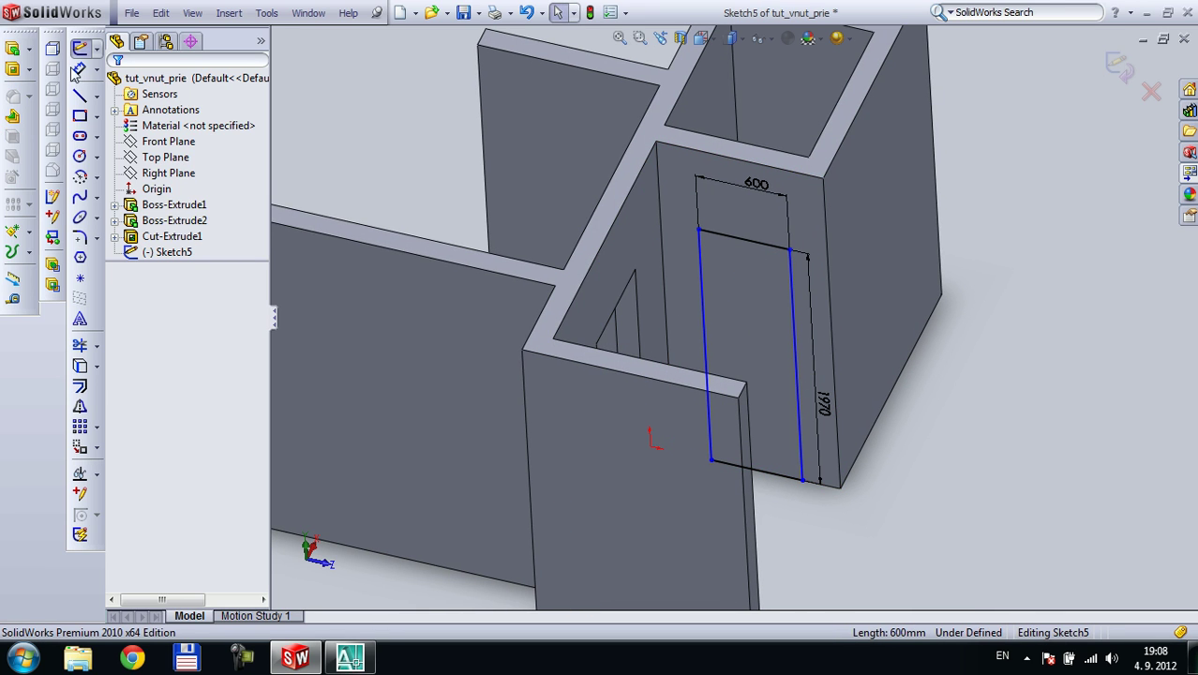
{"action": "left_click", "coordinate": [79, 69]}
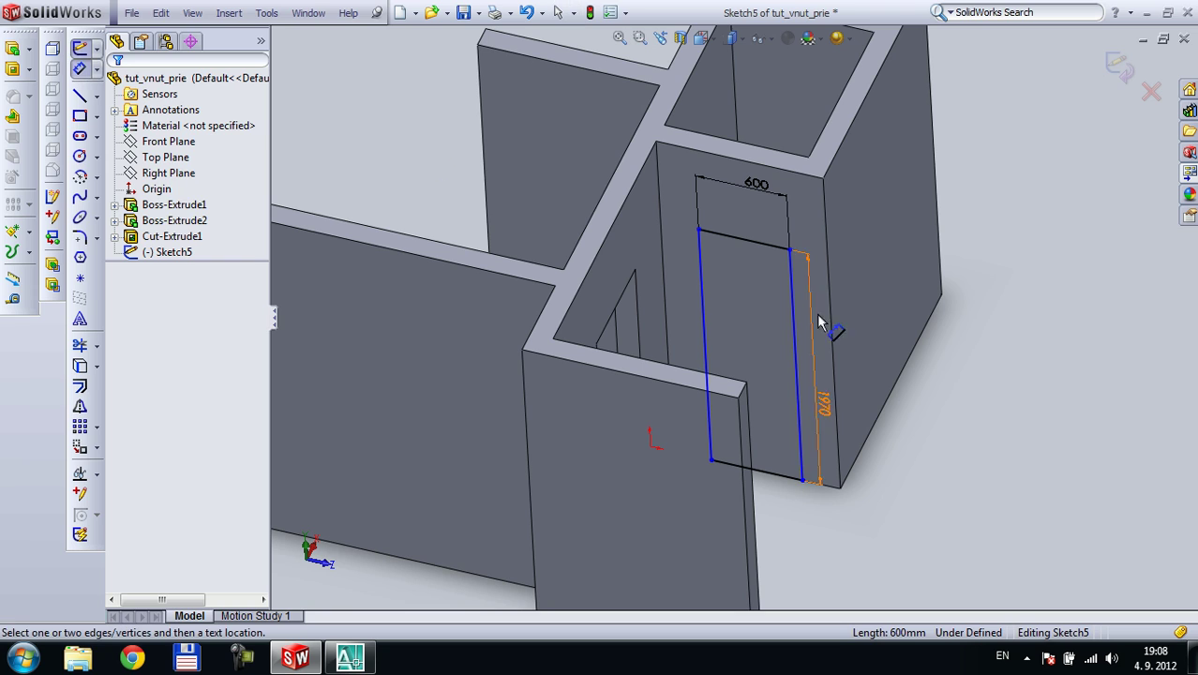
{"action": "left_click", "coordinate": [669, 255]}
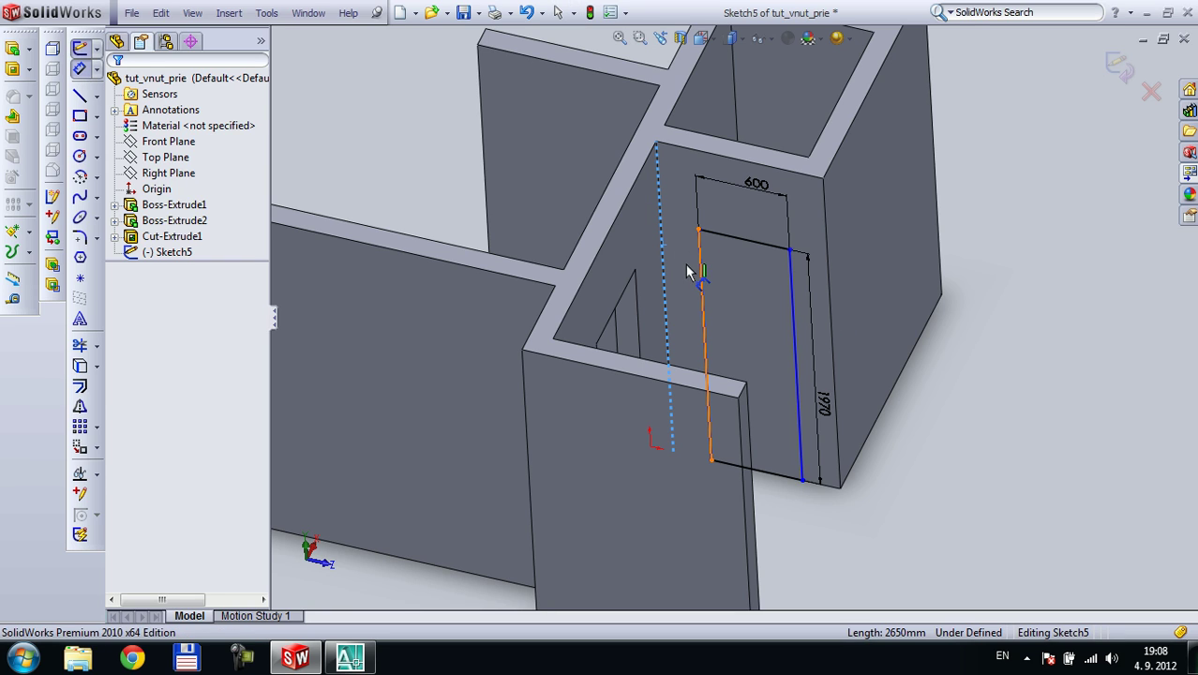
{"action": "left_click", "coordinate": [688, 274]}
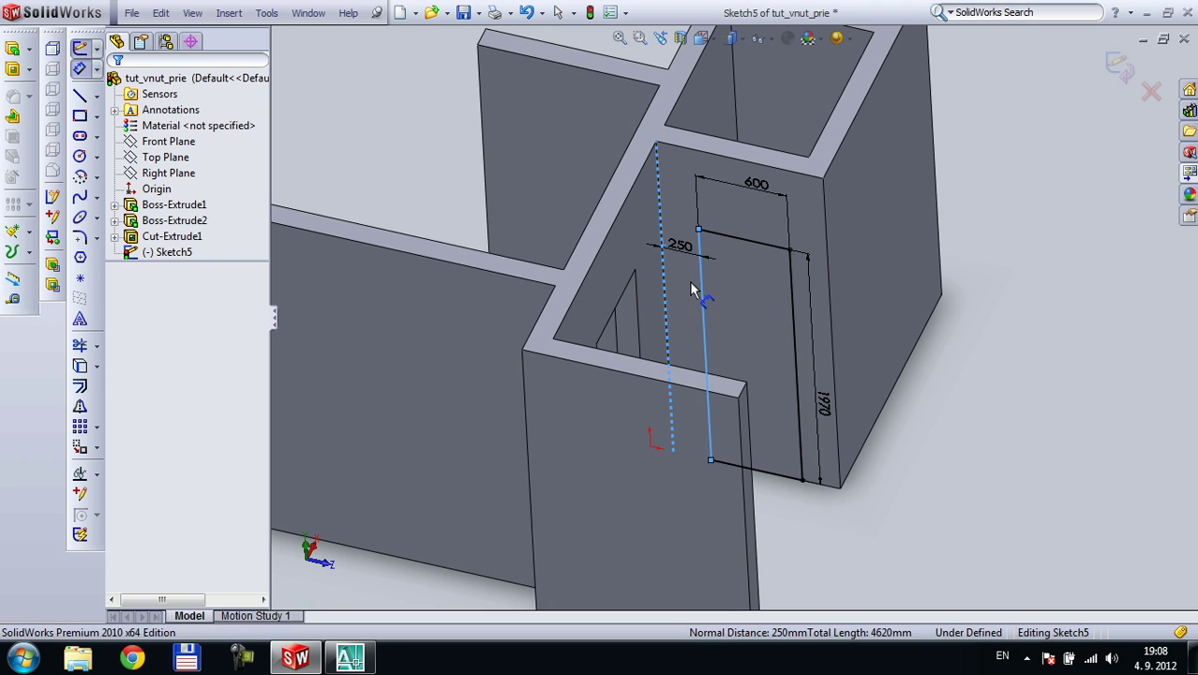
{"action": "left_click", "coordinate": [691, 289]}
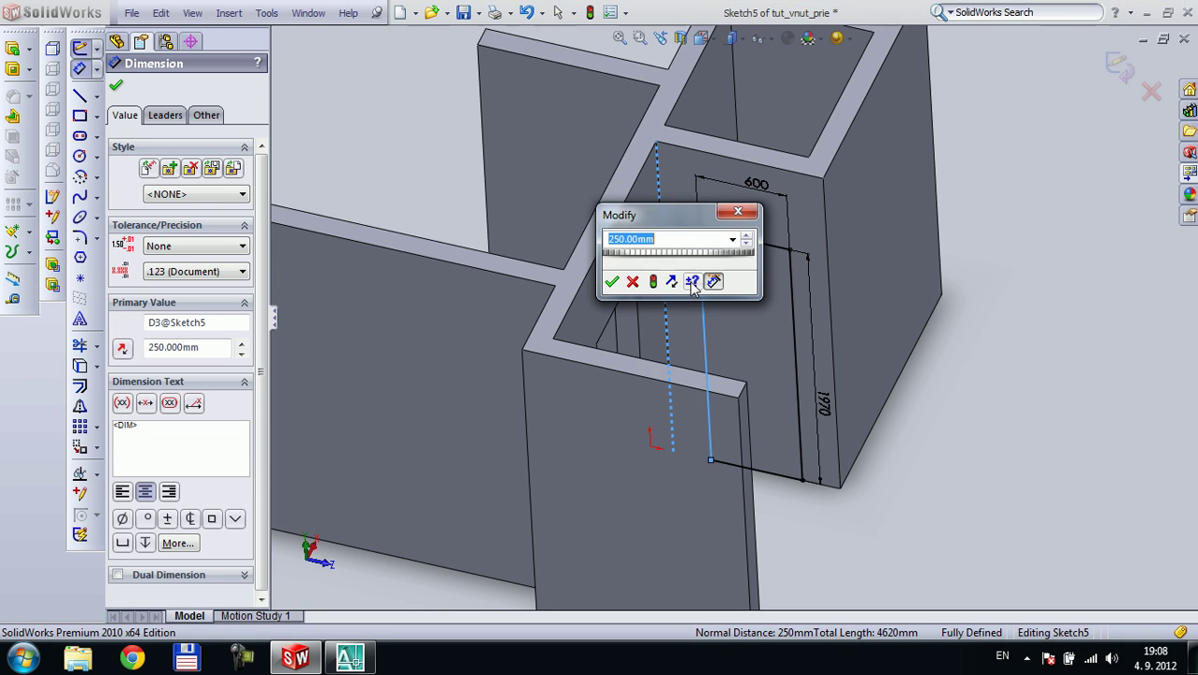
{"action": "type", "text": "950/2)-600/2"}
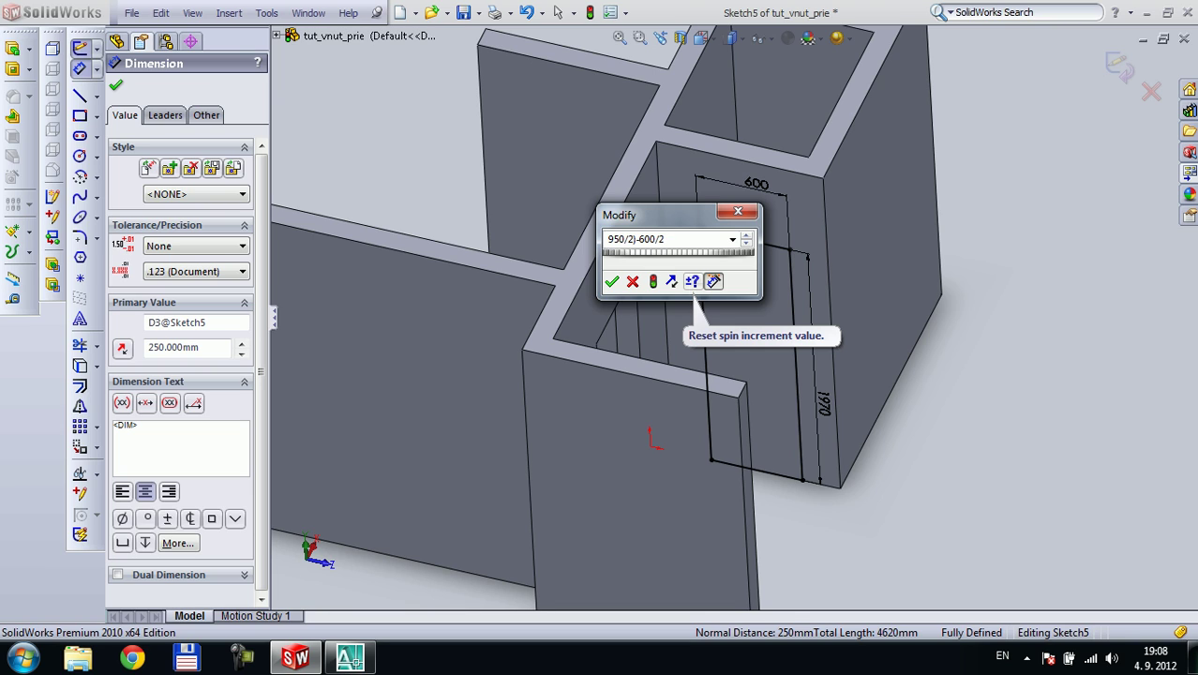
{"action": "left_click", "coordinate": [692, 283]}
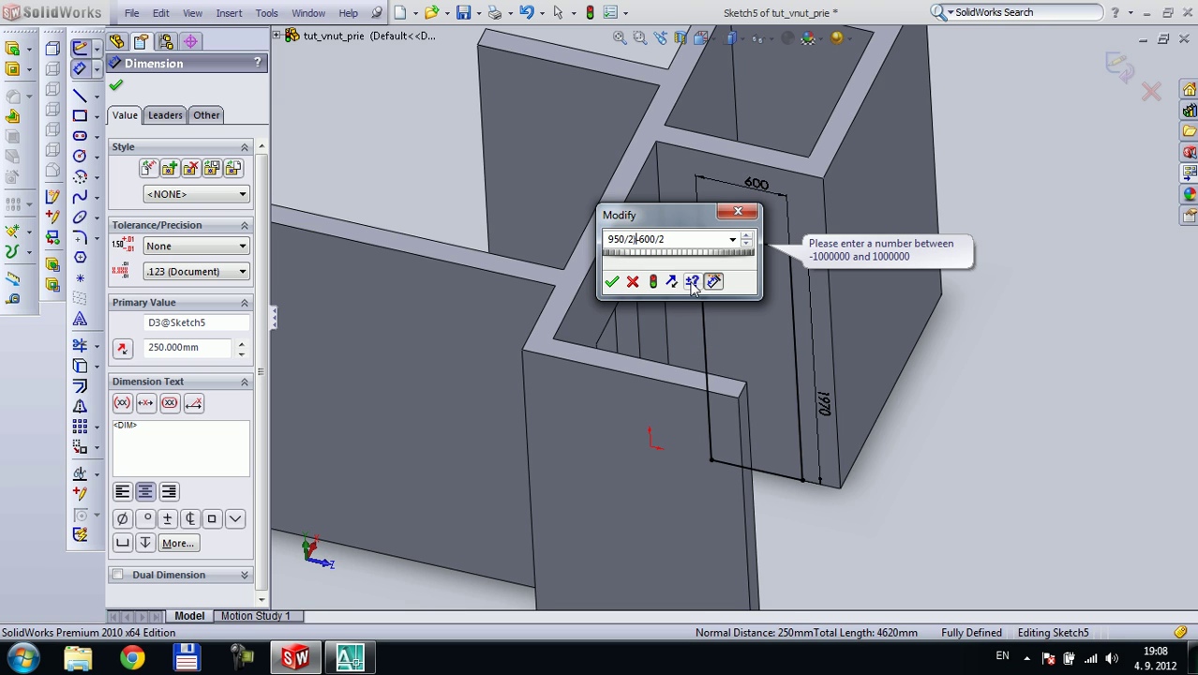
{"action": "key", "text": "Return"}
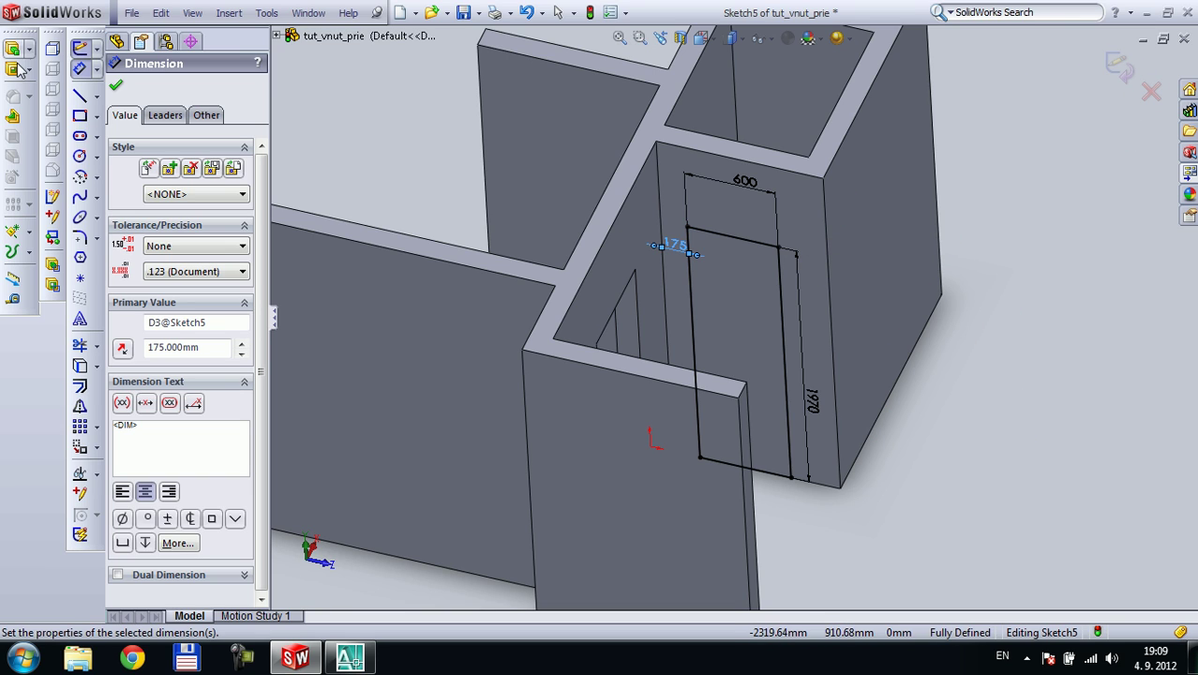
Cut the door opening from the rectangle sketch with an Extruded Cut set to Through All
{"action": "left_click", "coordinate": [16, 67]}
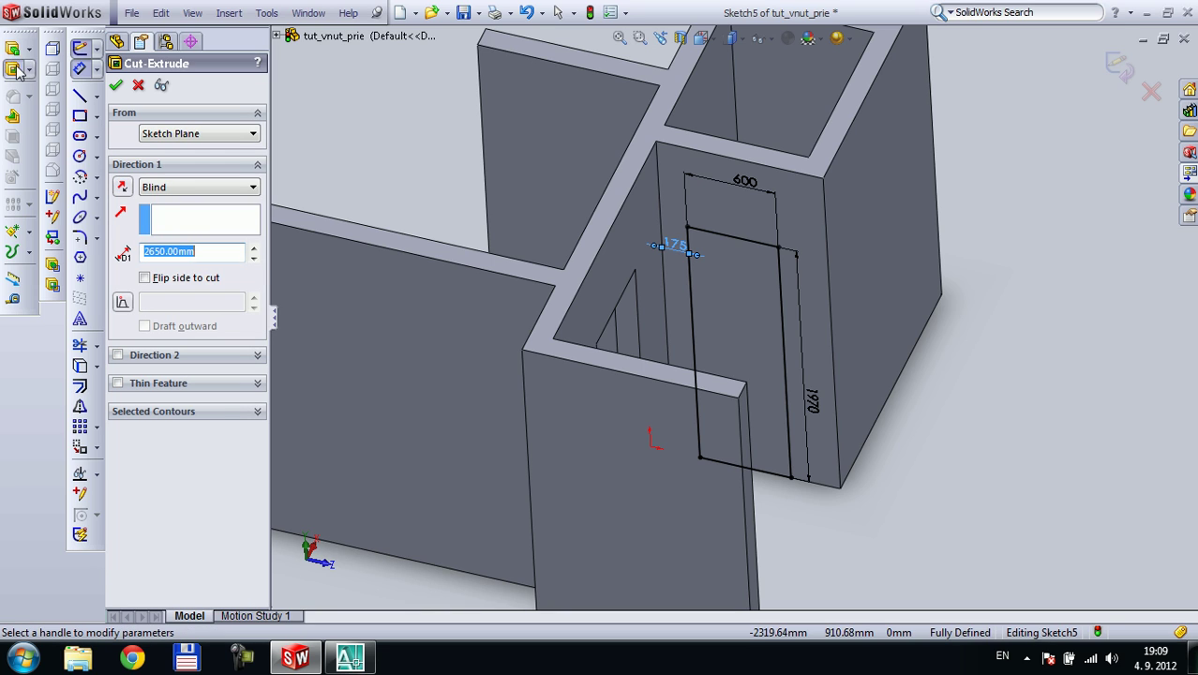
{"action": "left_click", "coordinate": [185, 192]}
{"action": "left_click", "coordinate": [171, 208]}
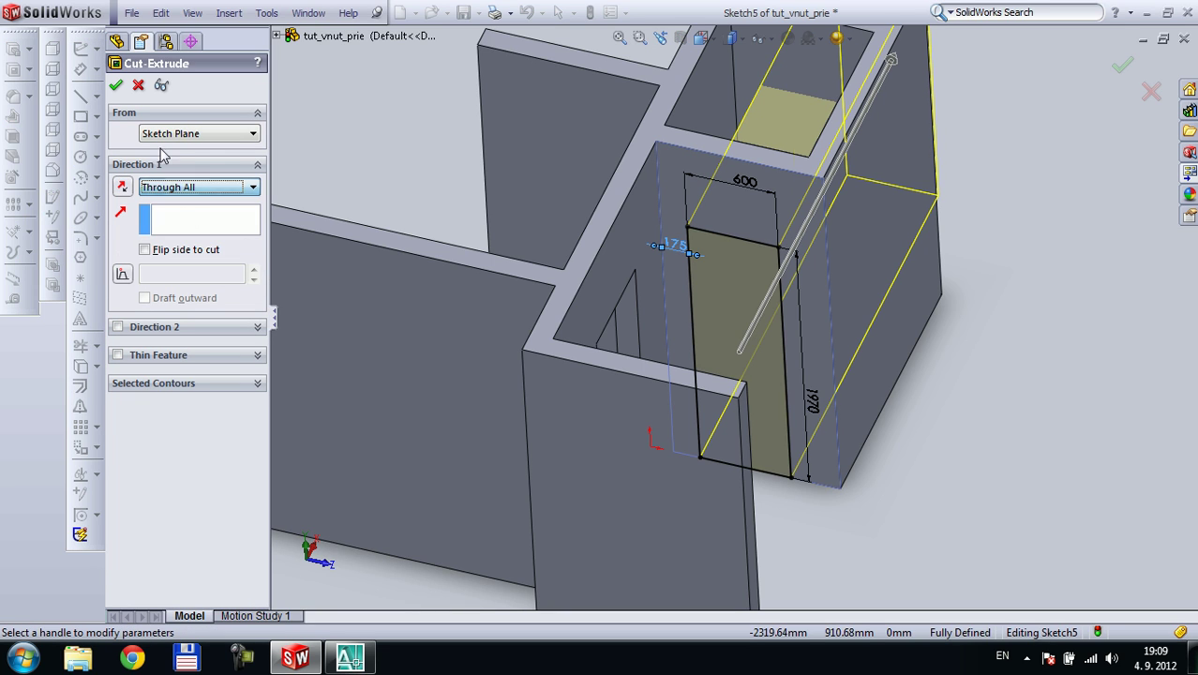
{"action": "scroll", "coordinate": [202, 195], "scroll_direction": "down", "scroll_amount": 1}
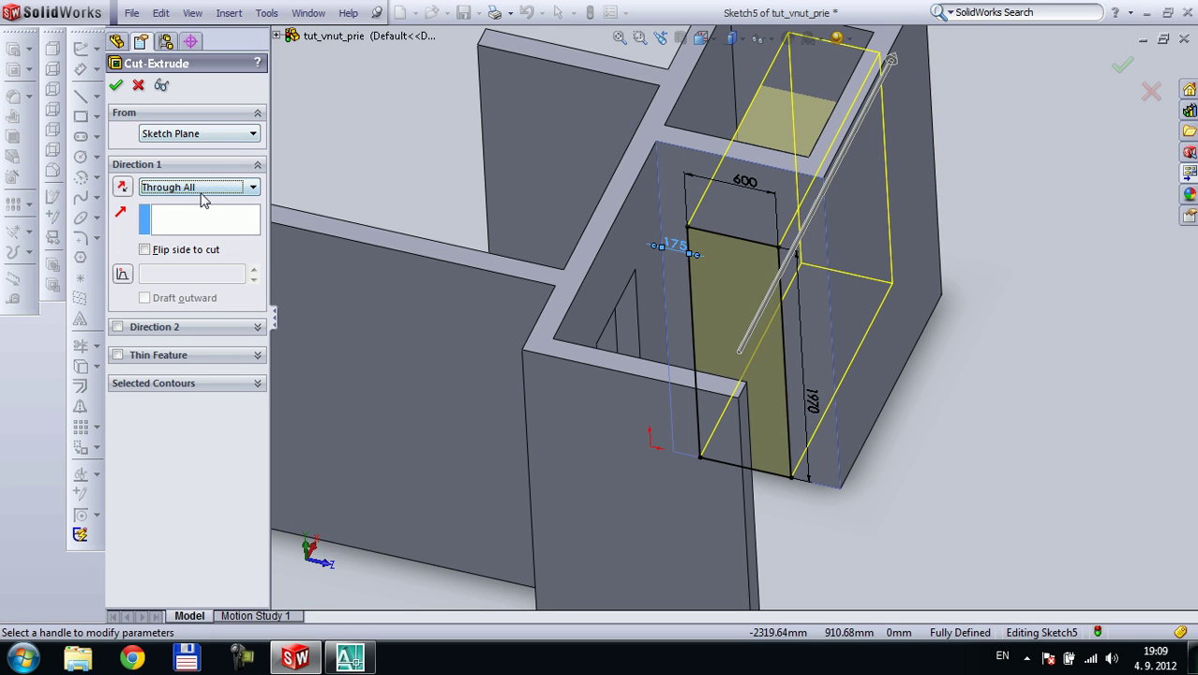
{"action": "left_click", "coordinate": [115, 84]}
{"action": "middle_click_drag", "start_coordinate": [871, 426], "coordinate": [740, 498]}
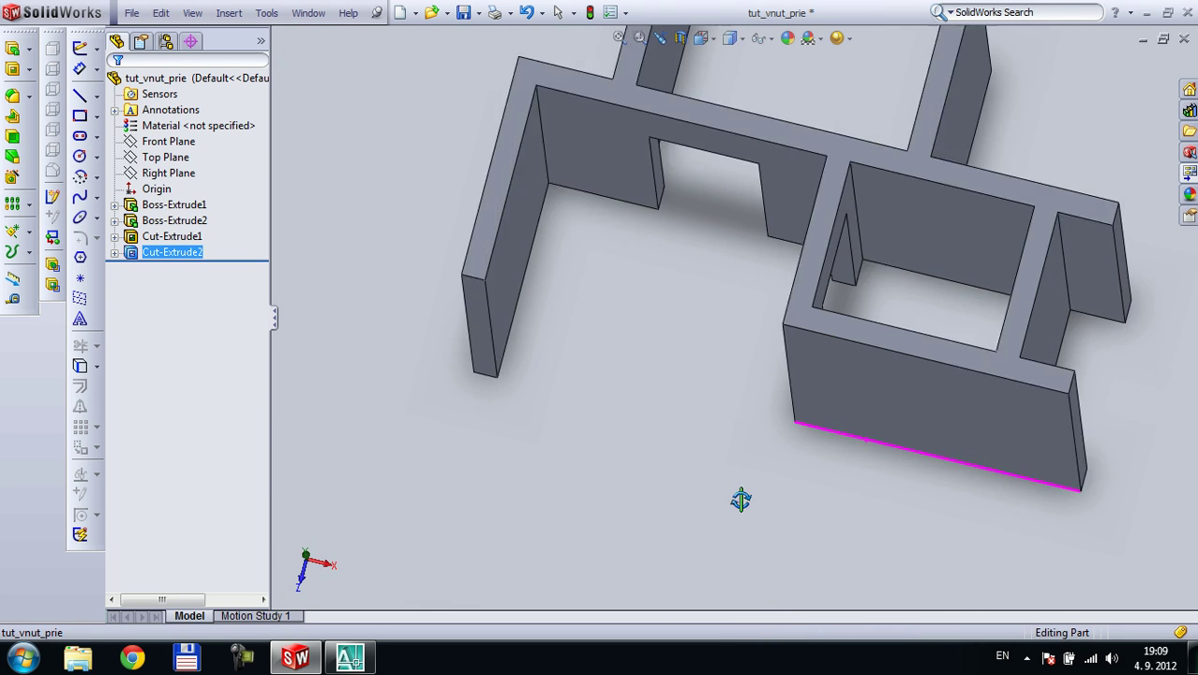
Save the interior wall part and close it to return to the apartment assembly
{"action": "scroll", "coordinate": [737, 258], "scroll_direction": "up", "scroll_amount": 3}
{"action": "middle_click_drag", "start_coordinate": [769, 247], "coordinate": [764, 291]}
{"action": "scroll", "coordinate": [759, 296], "scroll_direction": "down", "scroll_amount": 4}
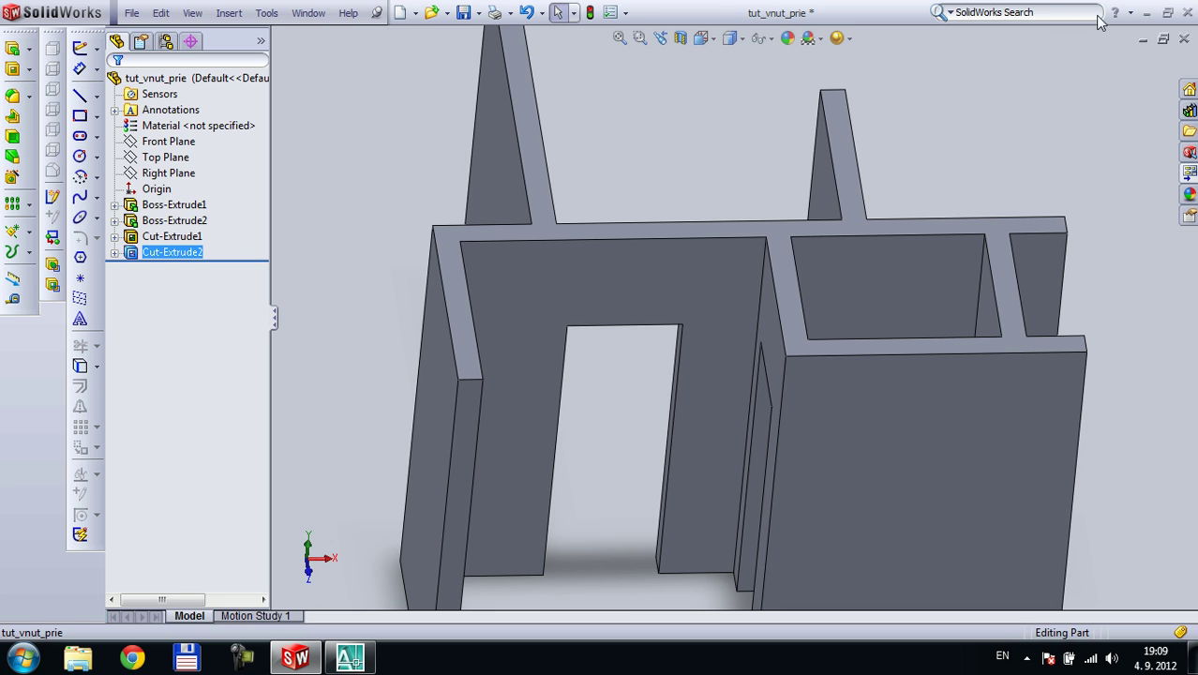
{"action": "key", "text": "ctrl+s"}
{"action": "left_click", "coordinate": [1184, 37]}
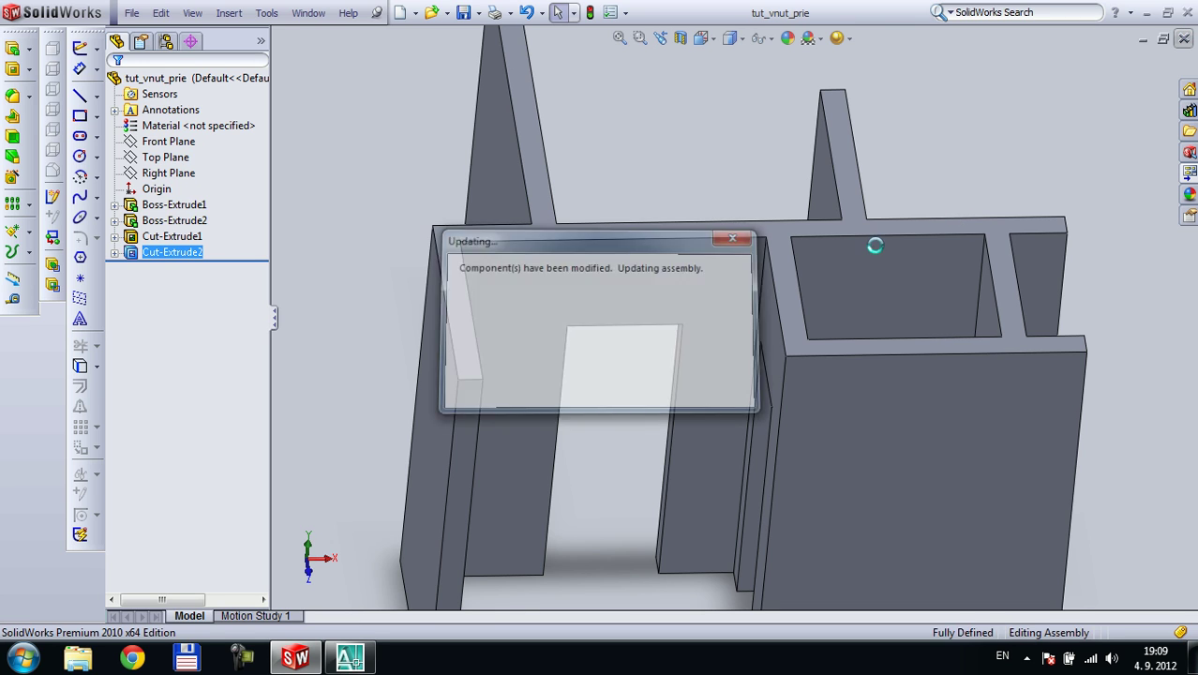
Inspect the interior walls and their door openings within the assembly from several angles
{"action": "scroll", "coordinate": [750, 276], "scroll_direction": "down", "scroll_amount": 5}
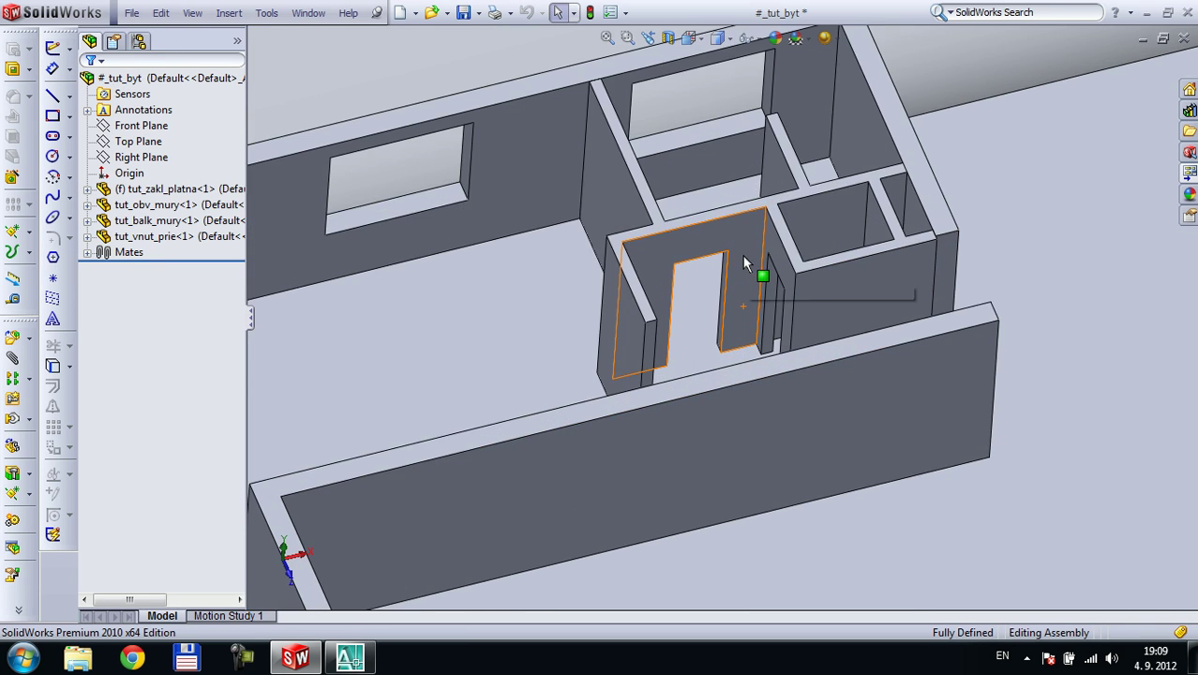
{"action": "middle_click_drag", "start_coordinate": [855, 316], "coordinate": [903, 348]}
{"action": "scroll", "coordinate": [808, 403], "scroll_direction": "down", "scroll_amount": 3}
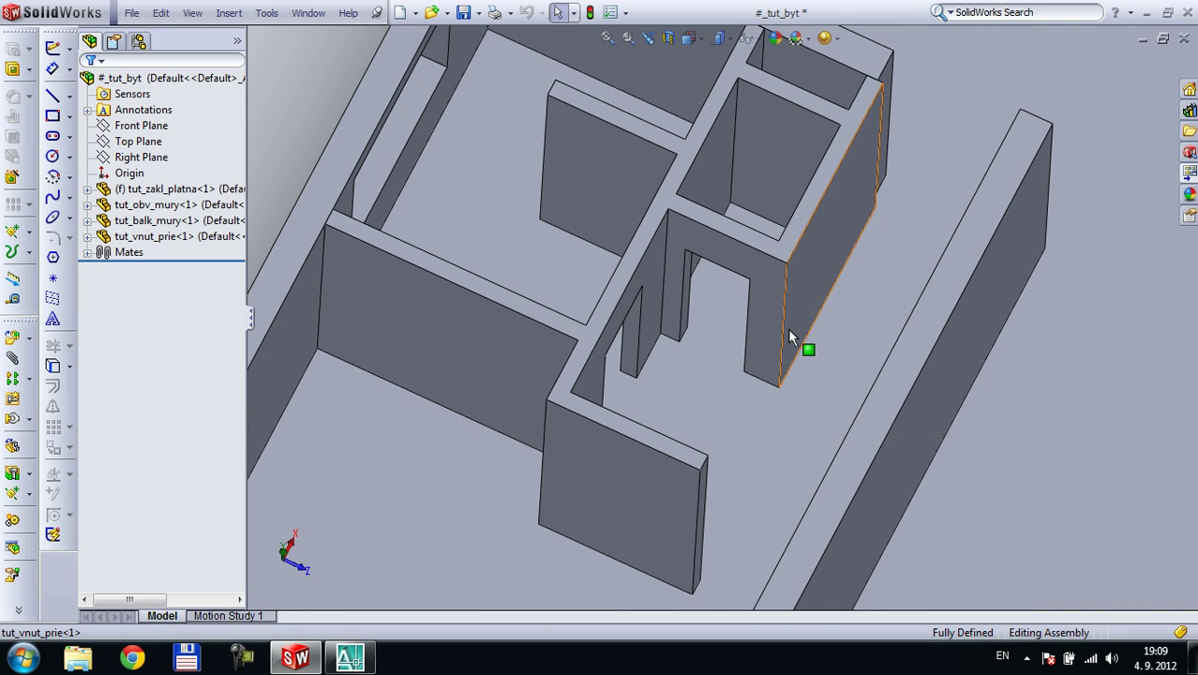
{"action": "scroll", "coordinate": [792, 294], "scroll_direction": "up", "scroll_amount": 3}
{"action": "scroll", "coordinate": [752, 229], "scroll_direction": "down", "scroll_amount": 3}
{"action": "scroll", "coordinate": [887, 150], "scroll_direction": "up", "scroll_amount": 3}
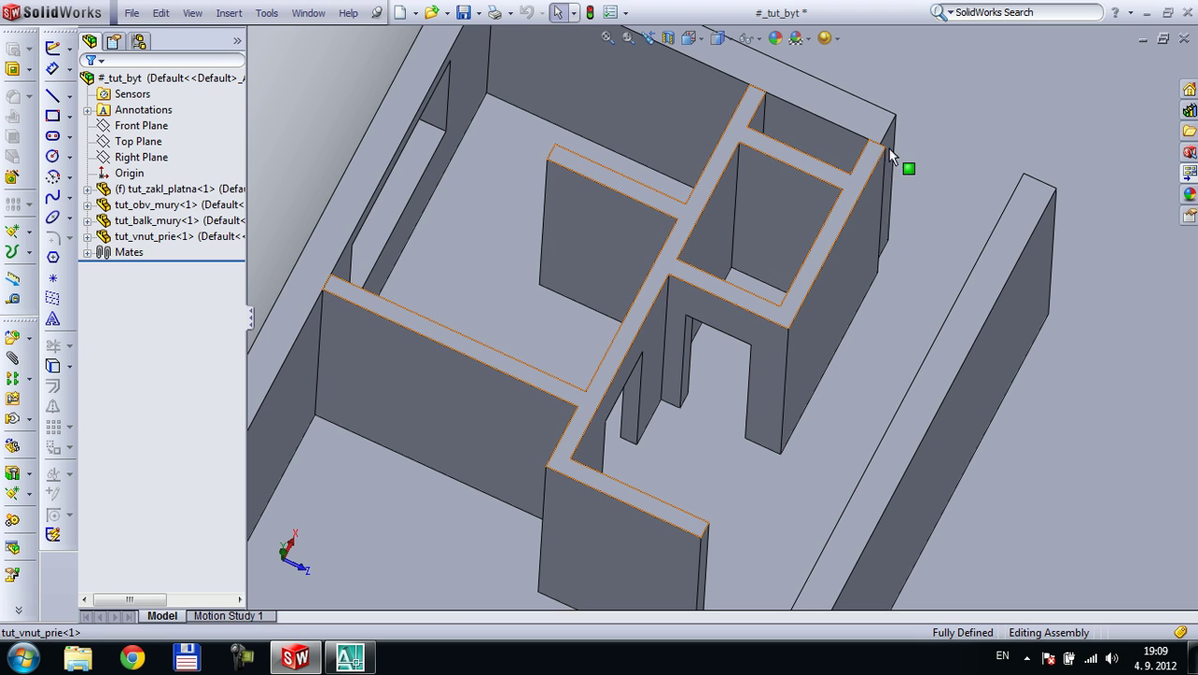
{"action": "middle_click_drag", "start_coordinate": [887, 157], "coordinate": [630, 282]}
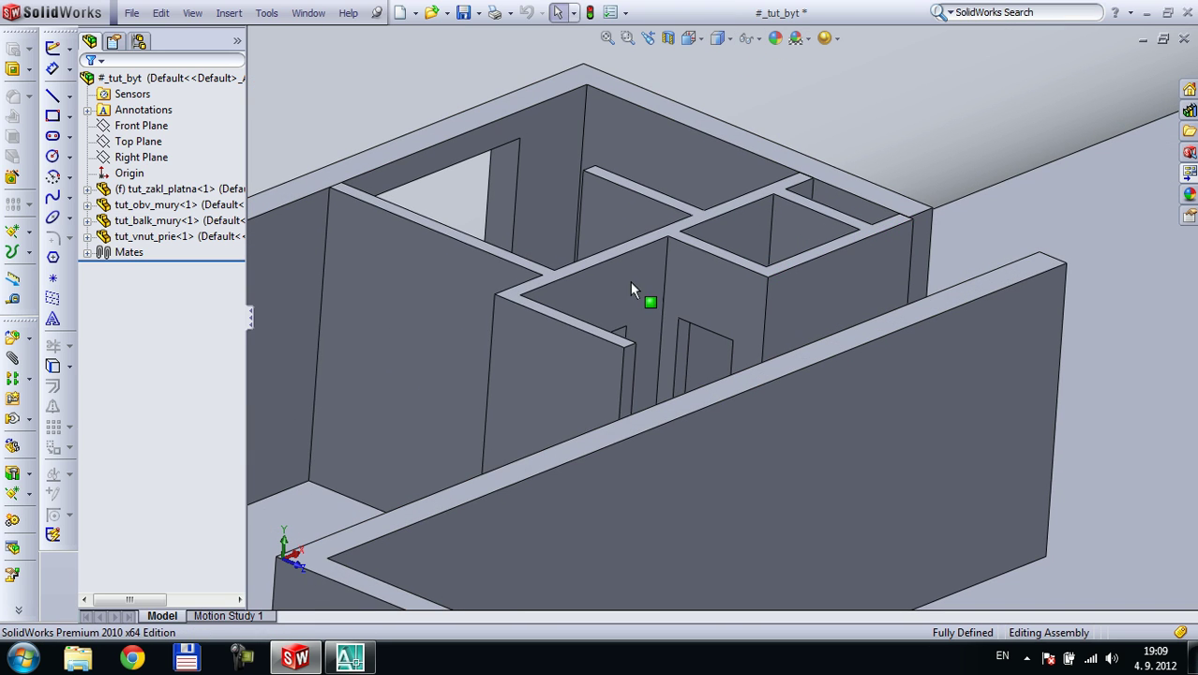
Reduce the 2345 mm dimension of the interior walls by 50 mm to 2295 mm and rebuild the assembly
{"action": "left_click", "coordinate": [438, 291]}
{"action": "middle_click_drag", "start_coordinate": [461, 340], "coordinate": [450, 413]}
{"action": "double_click", "coordinate": [447, 392]}
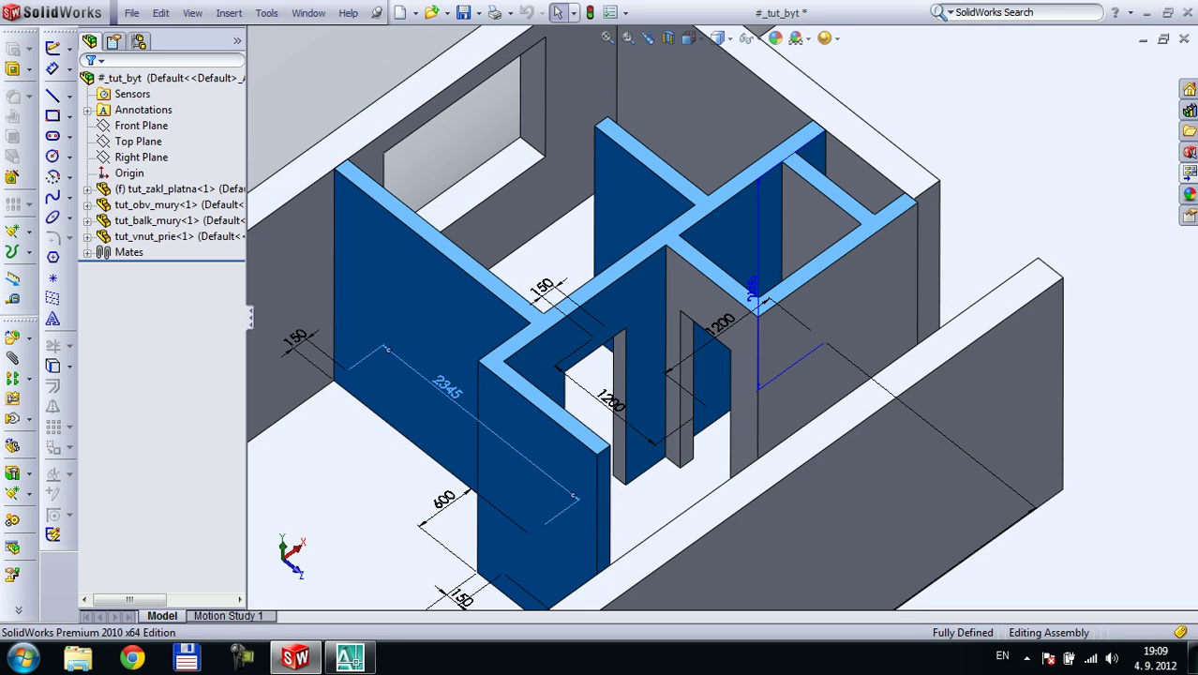
{"action": "double_click", "coordinate": [448, 393]}
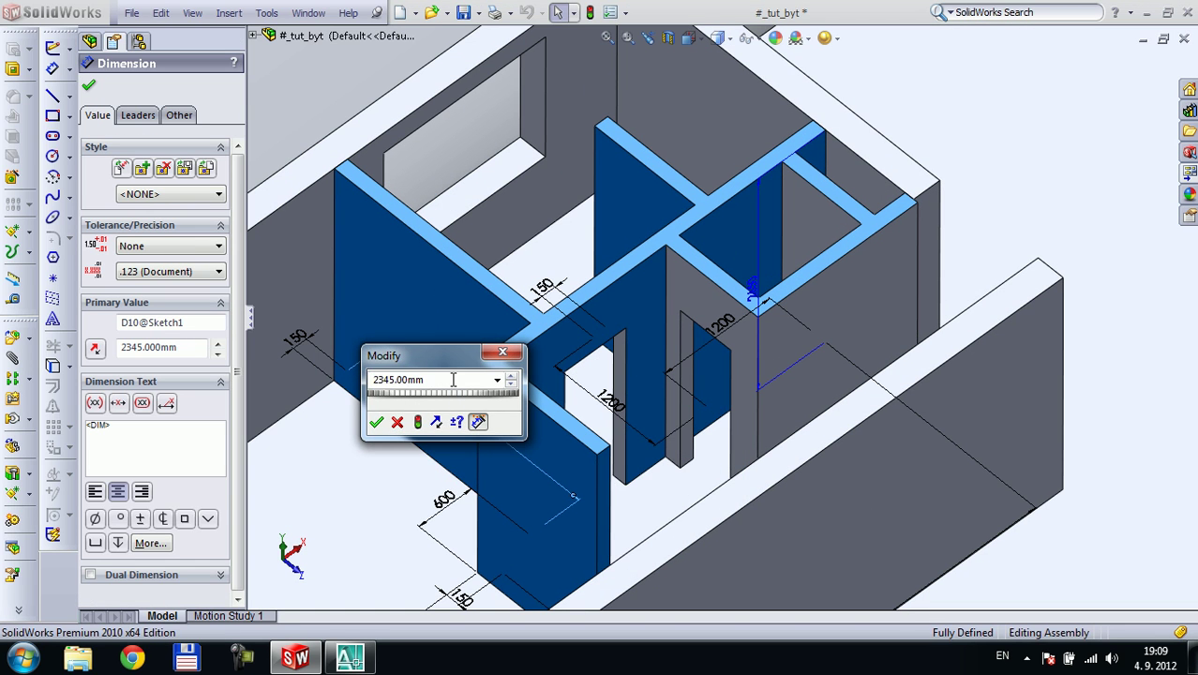
{"action": "type", "text": "-50"}
{"action": "key", "text": "Return"}
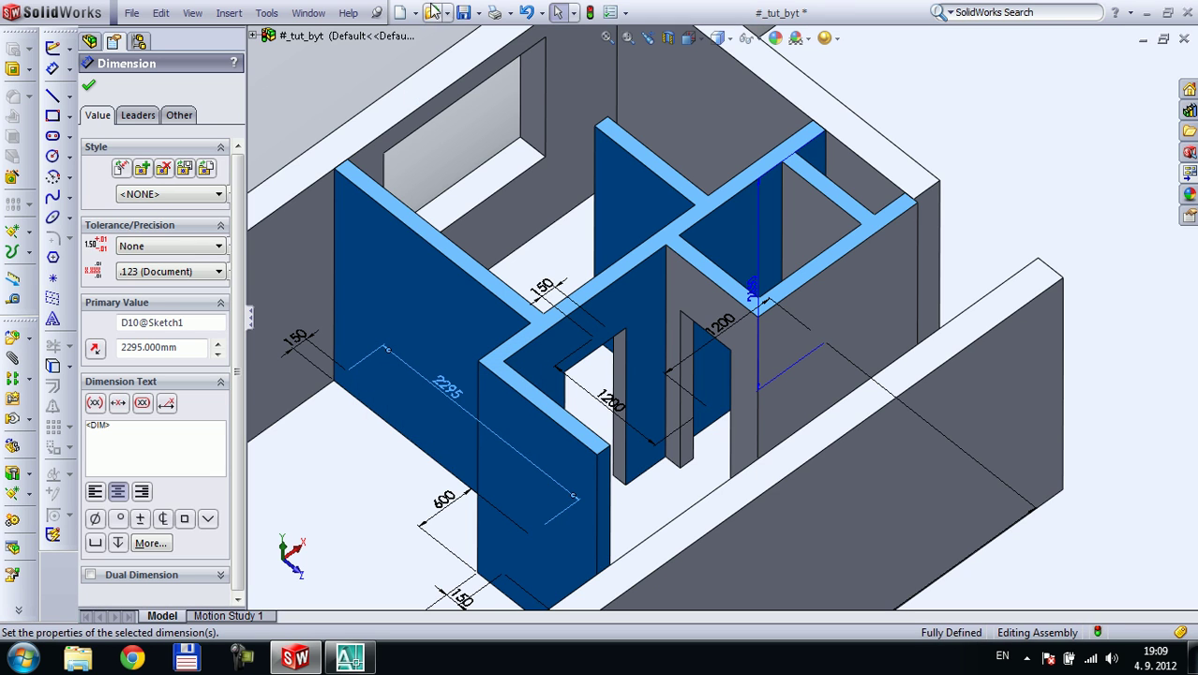
{"action": "left_click", "coordinate": [610, 13]}
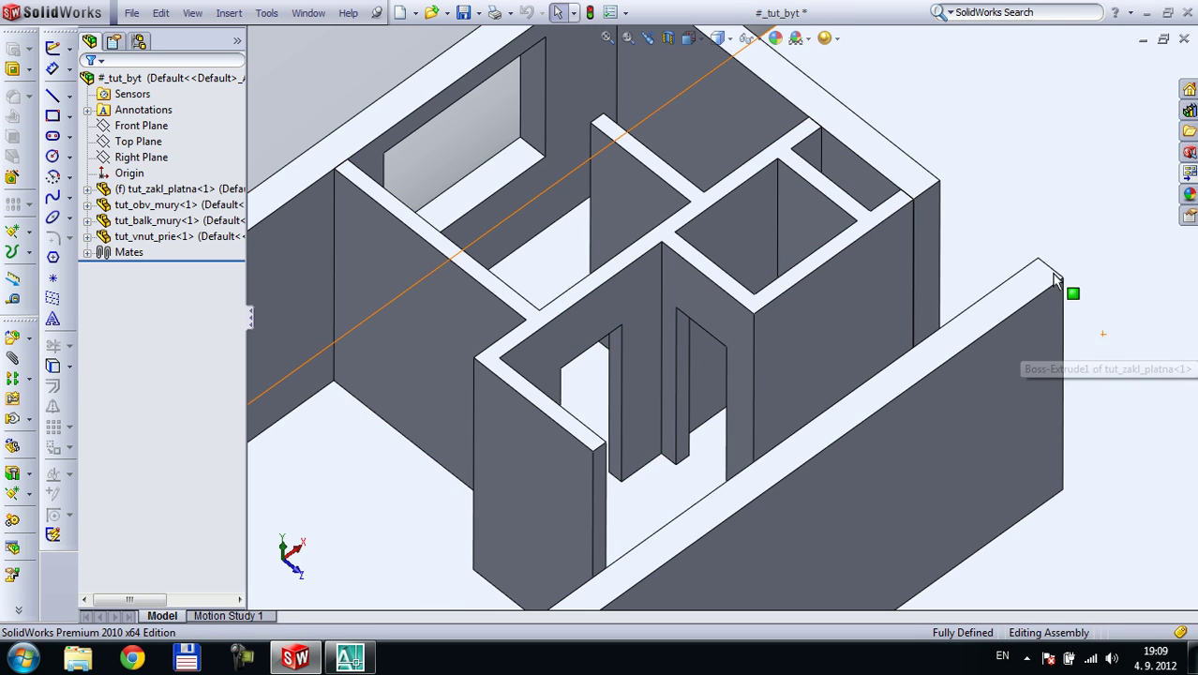
Examine the entrance gap between the outer wall ends and the overall wall layout of the apartment
{"action": "left_click", "coordinate": [958, 255]}
{"action": "middle_click_drag", "start_coordinate": [958, 255], "coordinate": [798, 245]}
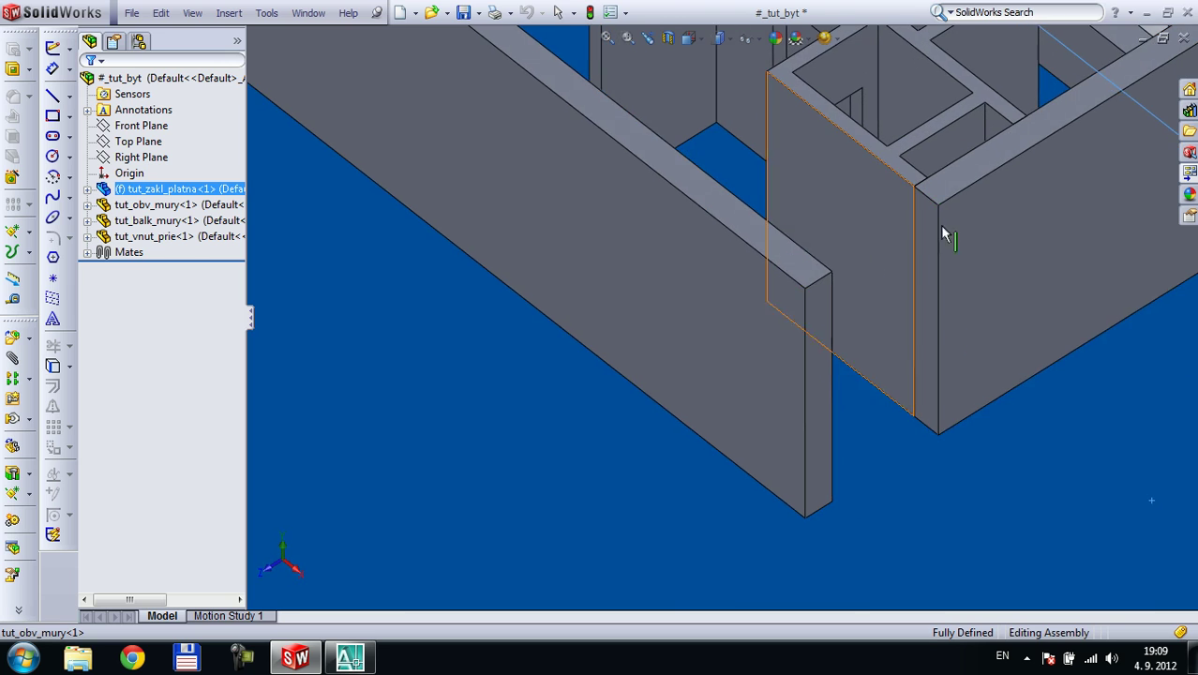
{"action": "scroll", "coordinate": [923, 218], "scroll_direction": "down", "scroll_amount": 4}
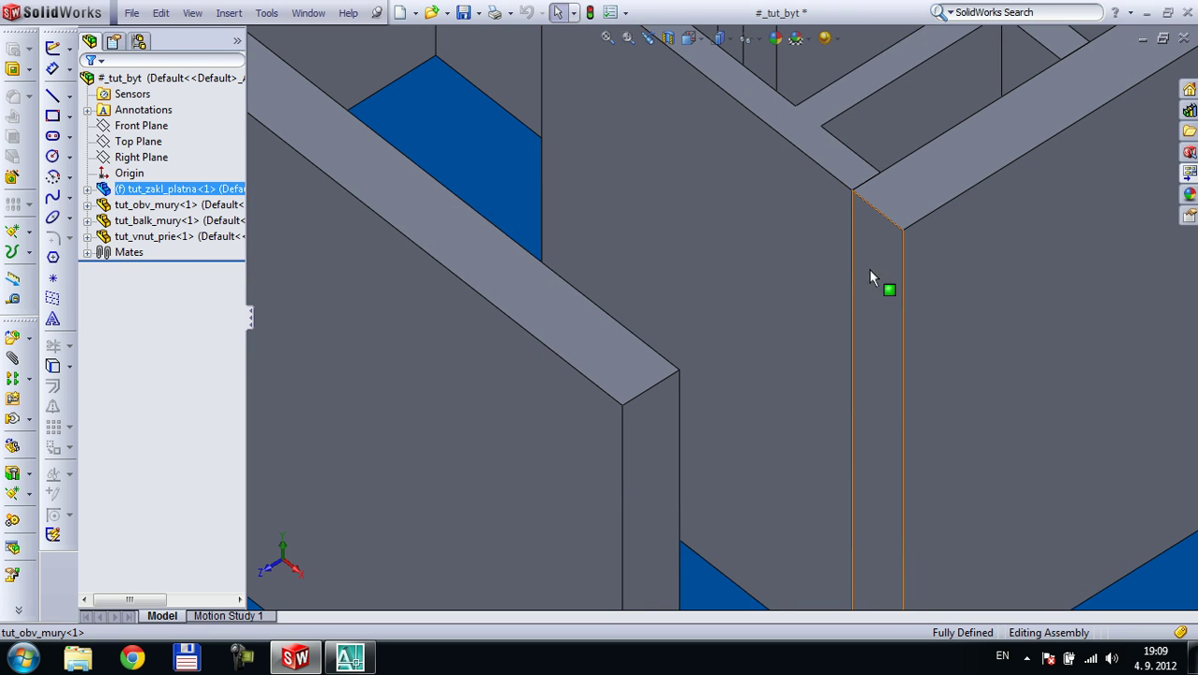
{"action": "scroll", "coordinate": [794, 261], "scroll_direction": "up", "scroll_amount": 8}
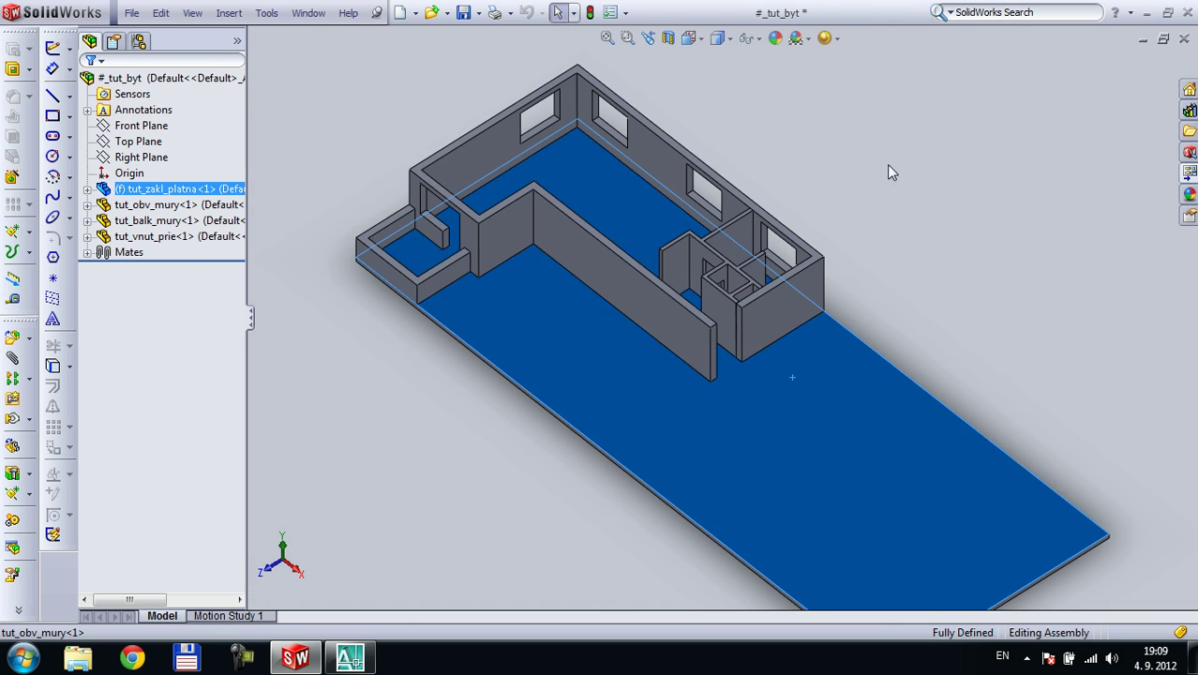
{"action": "scroll", "coordinate": [647, 361], "scroll_direction": "down", "scroll_amount": 5}
{"action": "scroll", "coordinate": [717, 334], "scroll_direction": "up", "scroll_amount": 4}
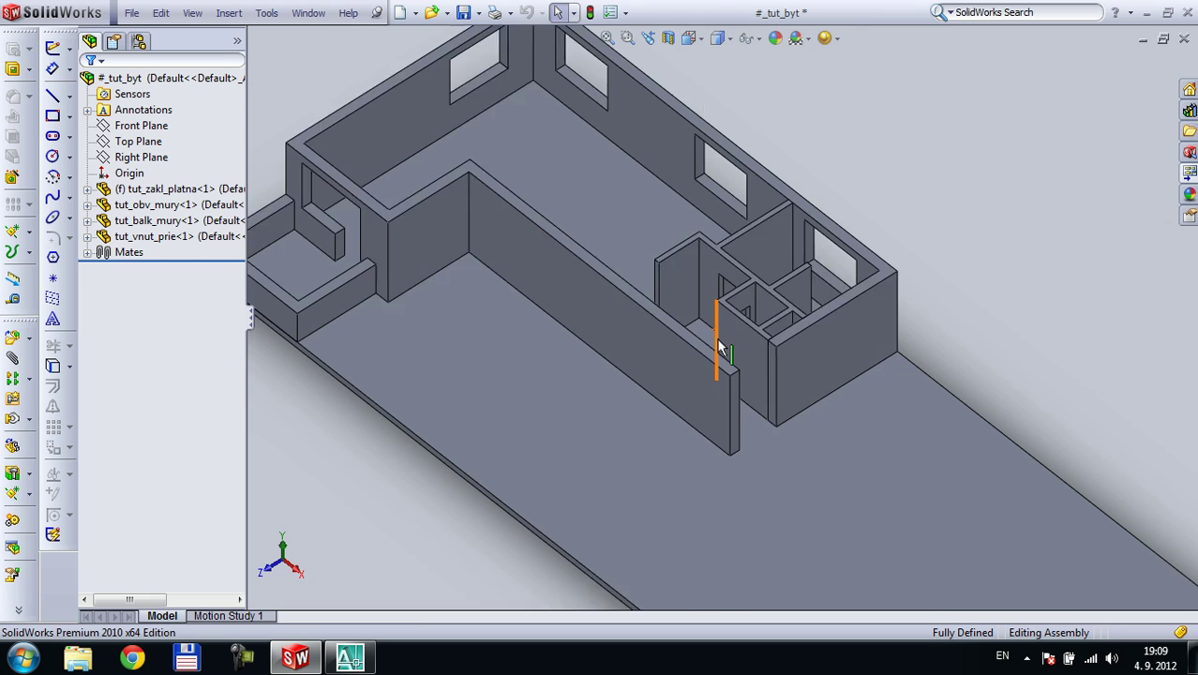
{"action": "scroll", "coordinate": [495, 251], "scroll_direction": "down", "scroll_amount": 2}
{"action": "middle_click_drag", "start_coordinate": [507, 235], "coordinate": [551, 345]}
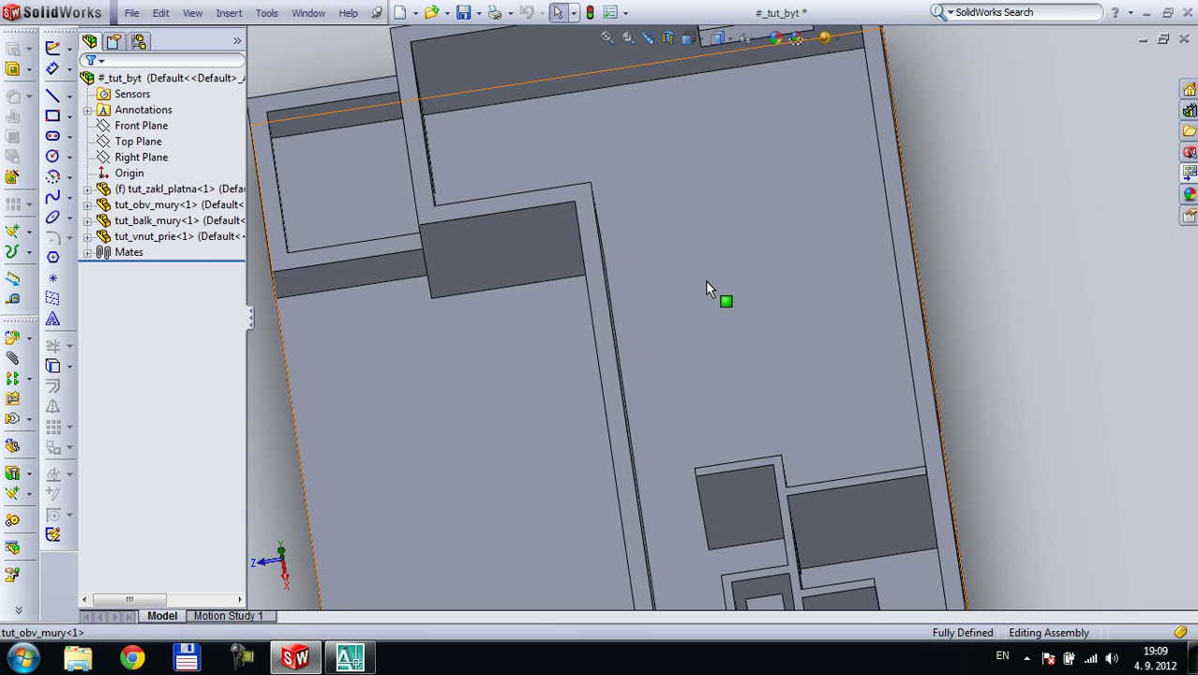
{"action": "scroll", "coordinate": [701, 288], "scroll_direction": "up", "scroll_amount": 4}
{"action": "scroll", "coordinate": [693, 277], "scroll_direction": "down", "scroll_amount": 3}
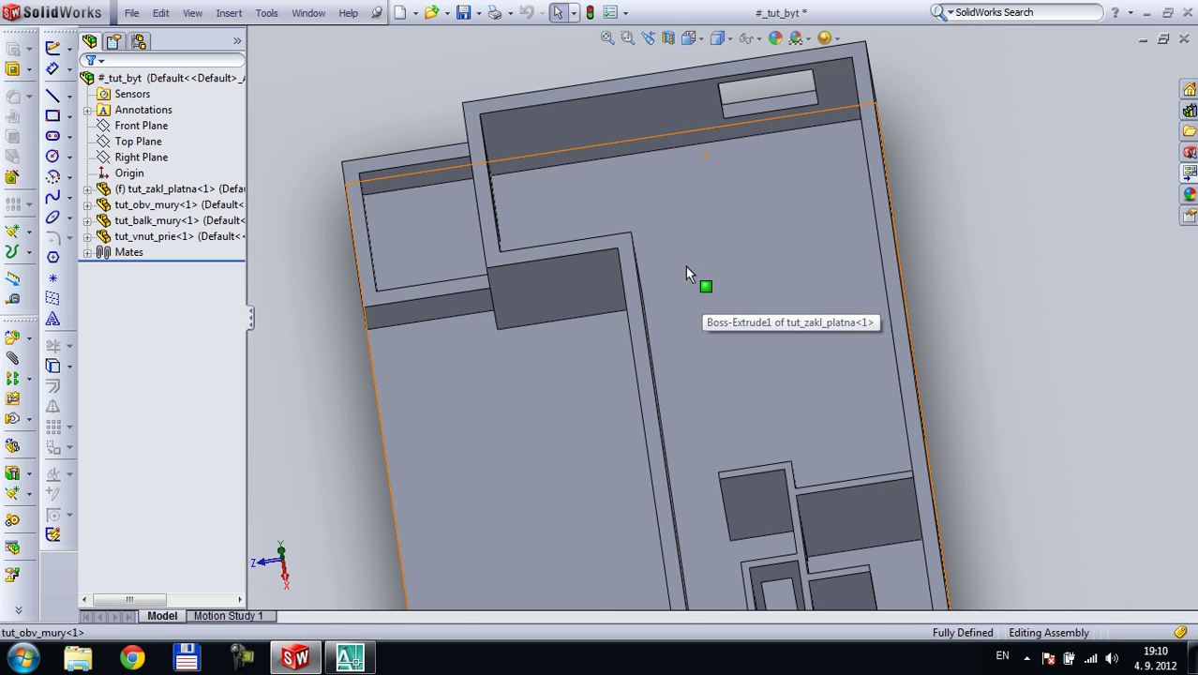
Create a new part document
{"action": "key", "text": "ctrl+n"}
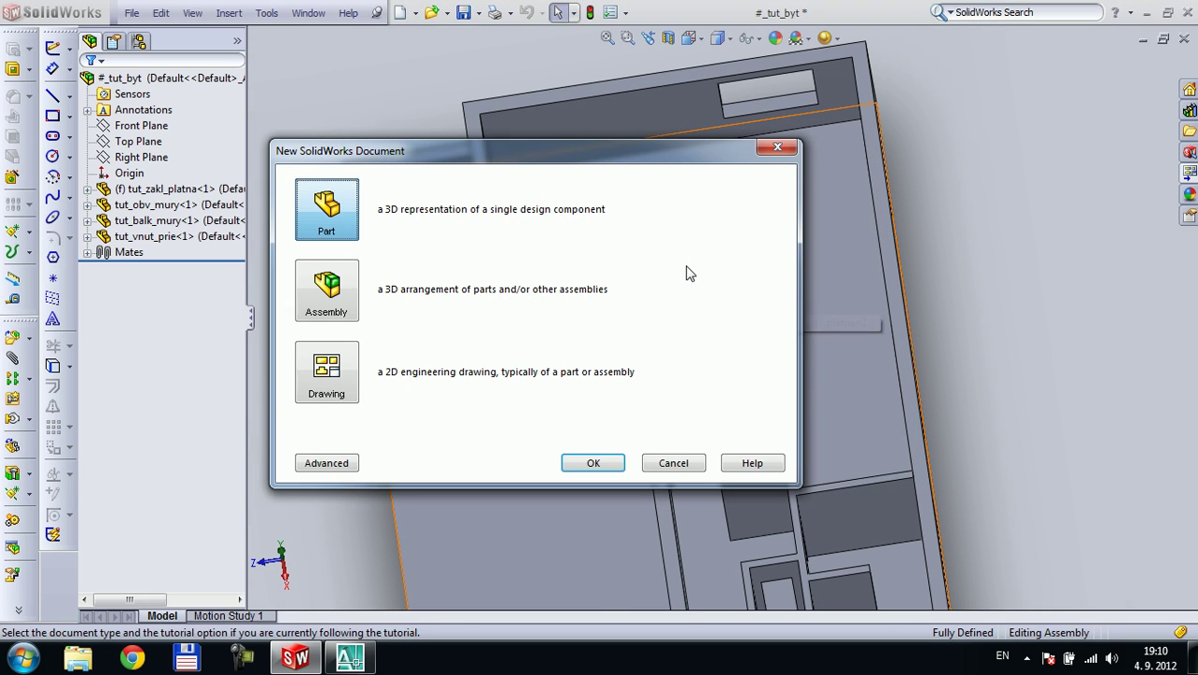
{"action": "double_click", "coordinate": [348, 208]}
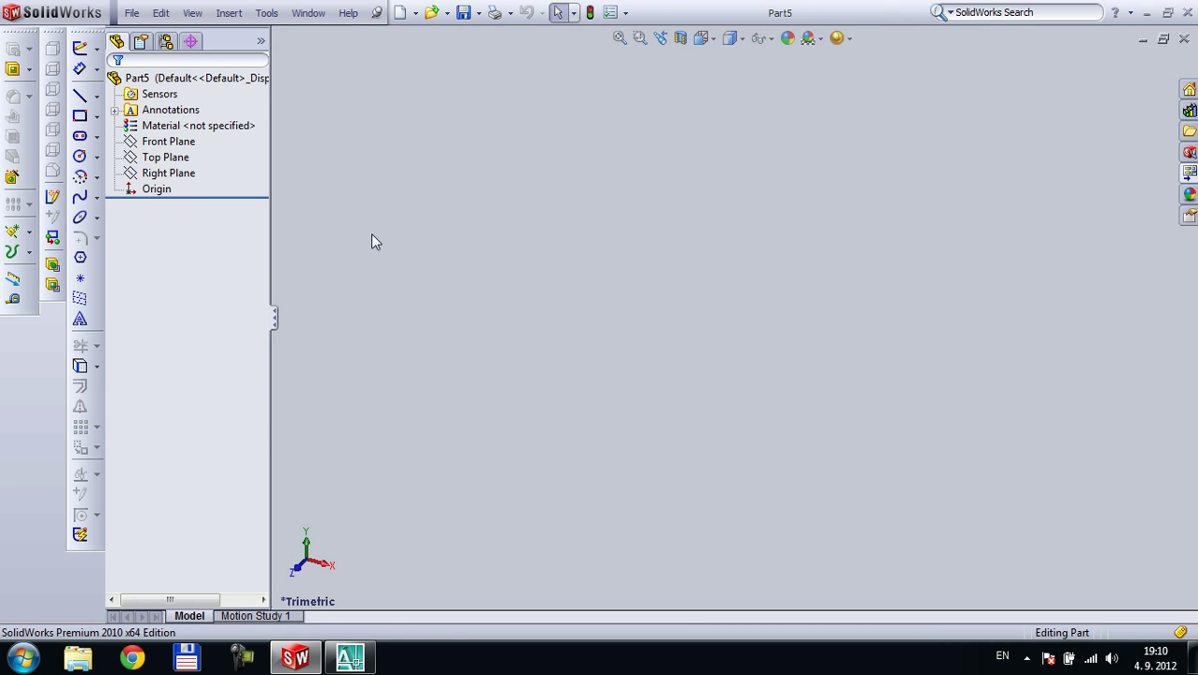
{"action": "left_click", "coordinate": [96, 117]}
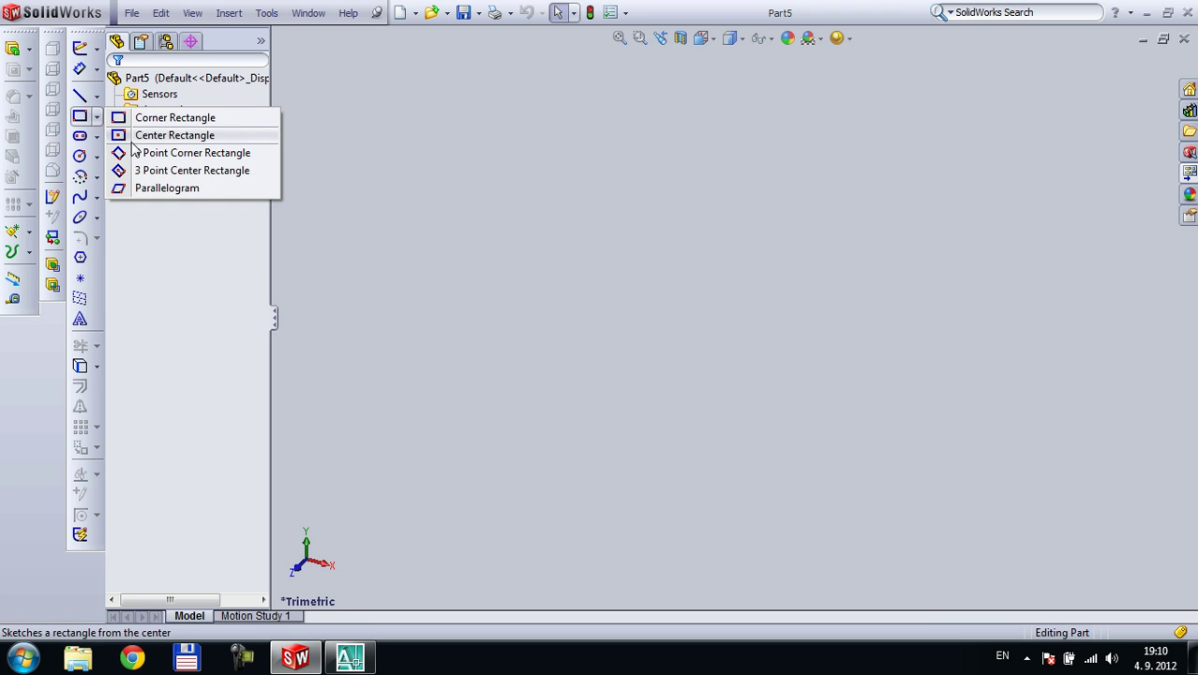
{"action": "left_click", "coordinate": [162, 85]}
{"action": "left_click", "coordinate": [173, 159]}
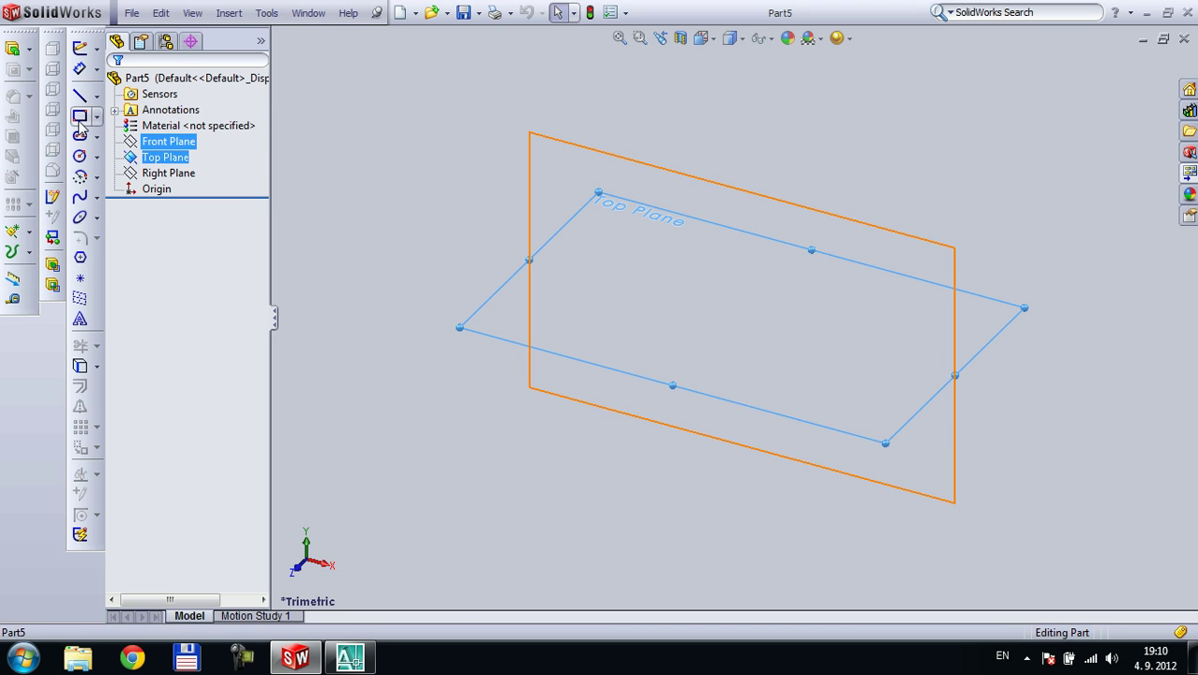
{"action": "left_click", "coordinate": [97, 118]}
{"action": "mouse_move", "coordinate": [99, 122]}
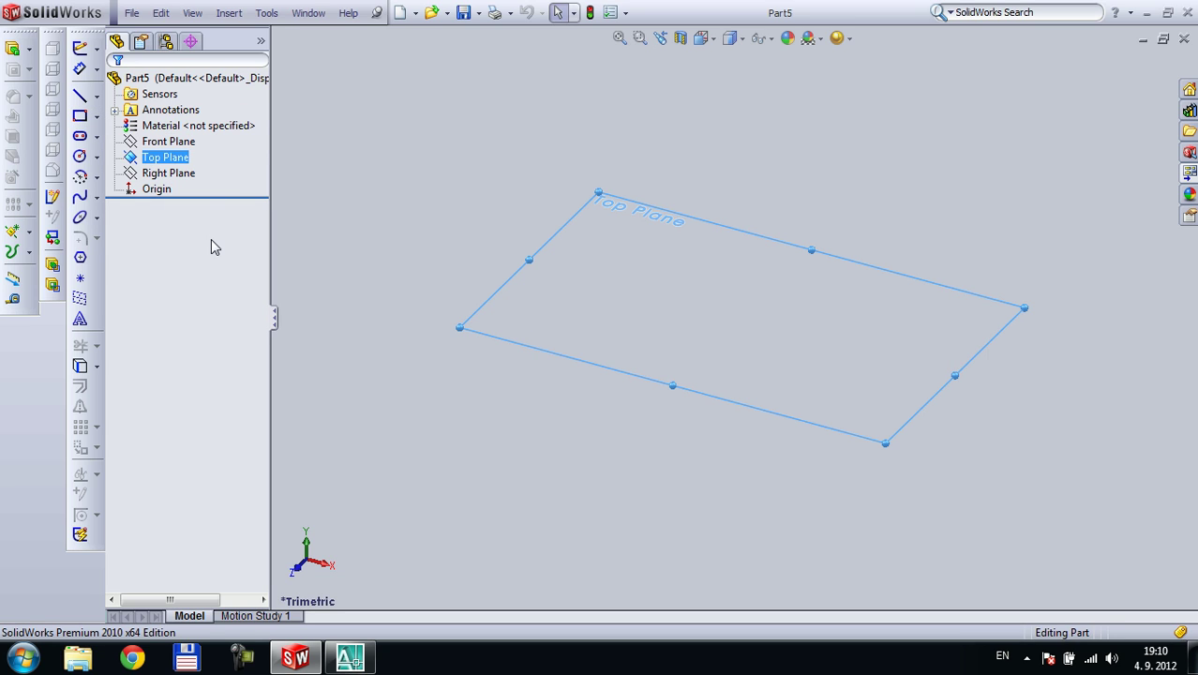
{"action": "left_click", "coordinate": [160, 143]}
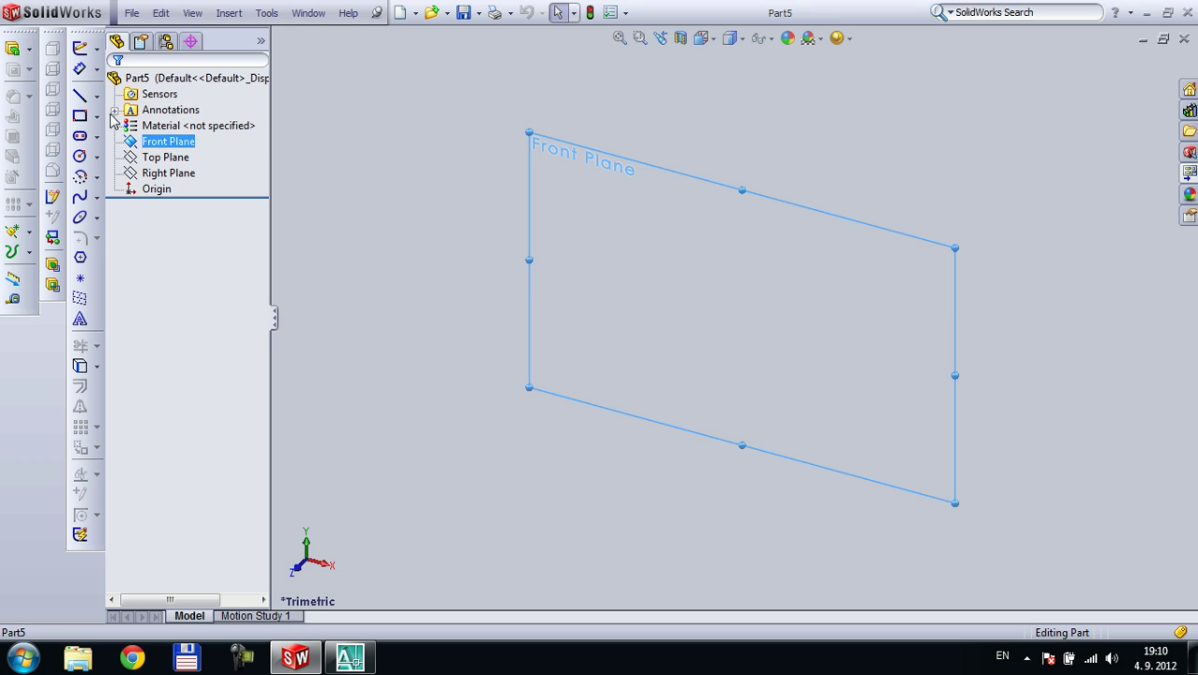
{"action": "left_click", "coordinate": [96, 116]}
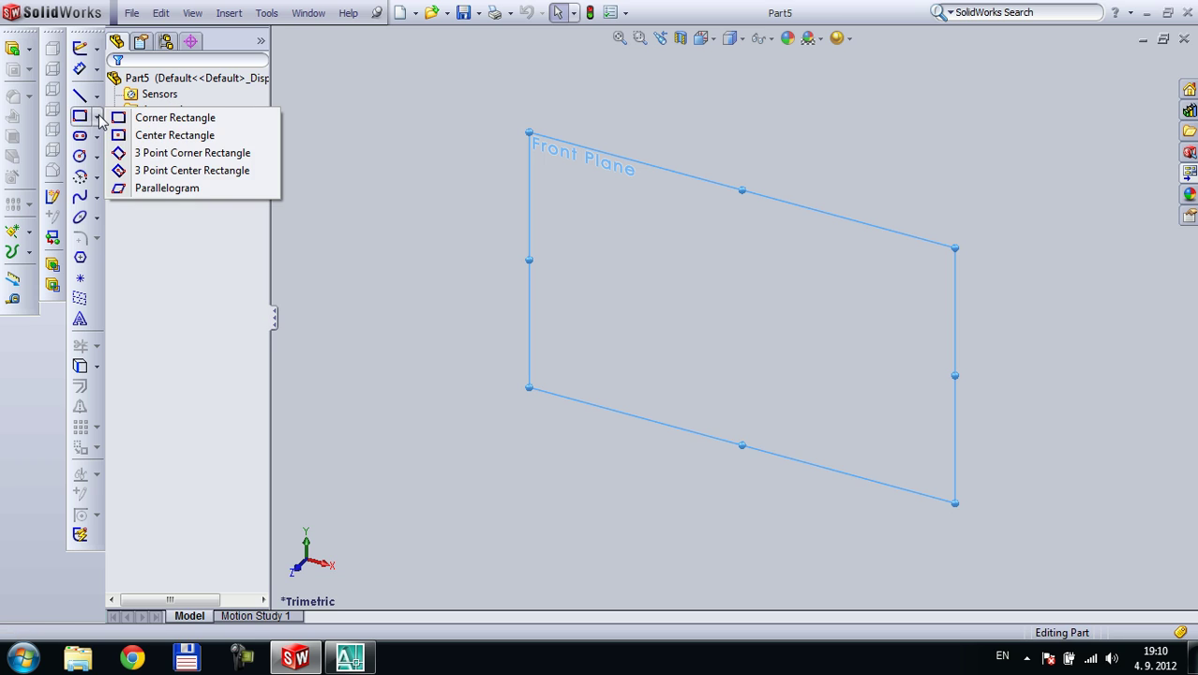
{"action": "left_click", "coordinate": [477, 129]}
{"action": "left_click", "coordinate": [184, 143]}
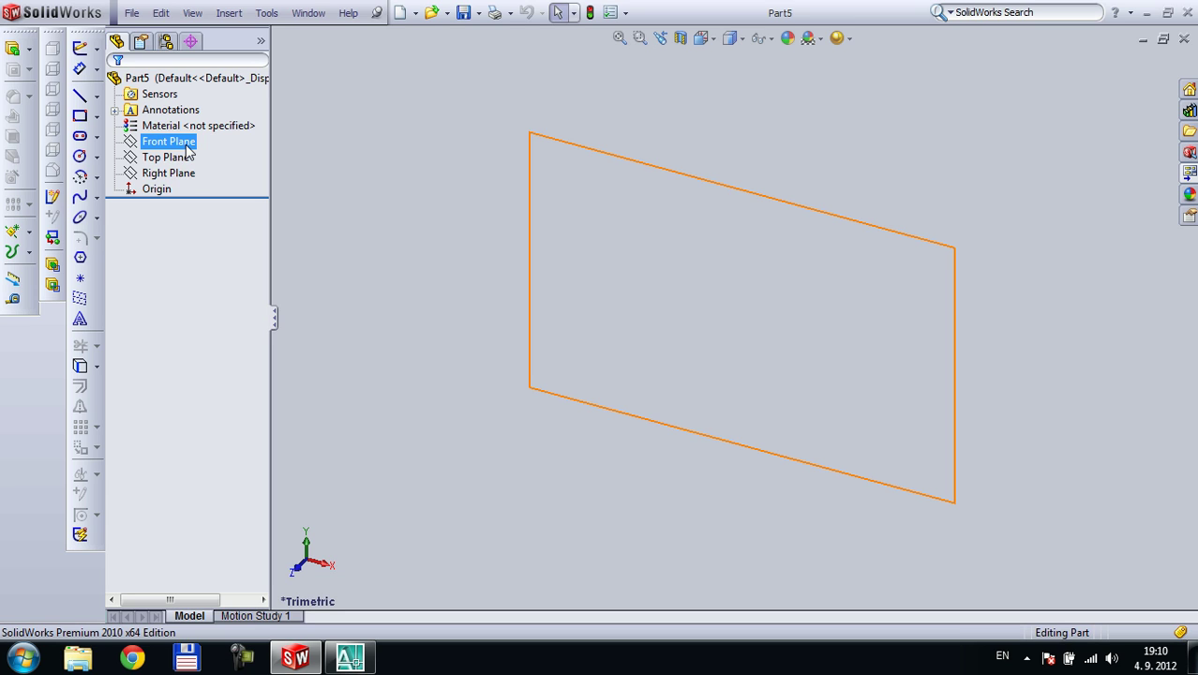
{"action": "left_click", "coordinate": [184, 157]}
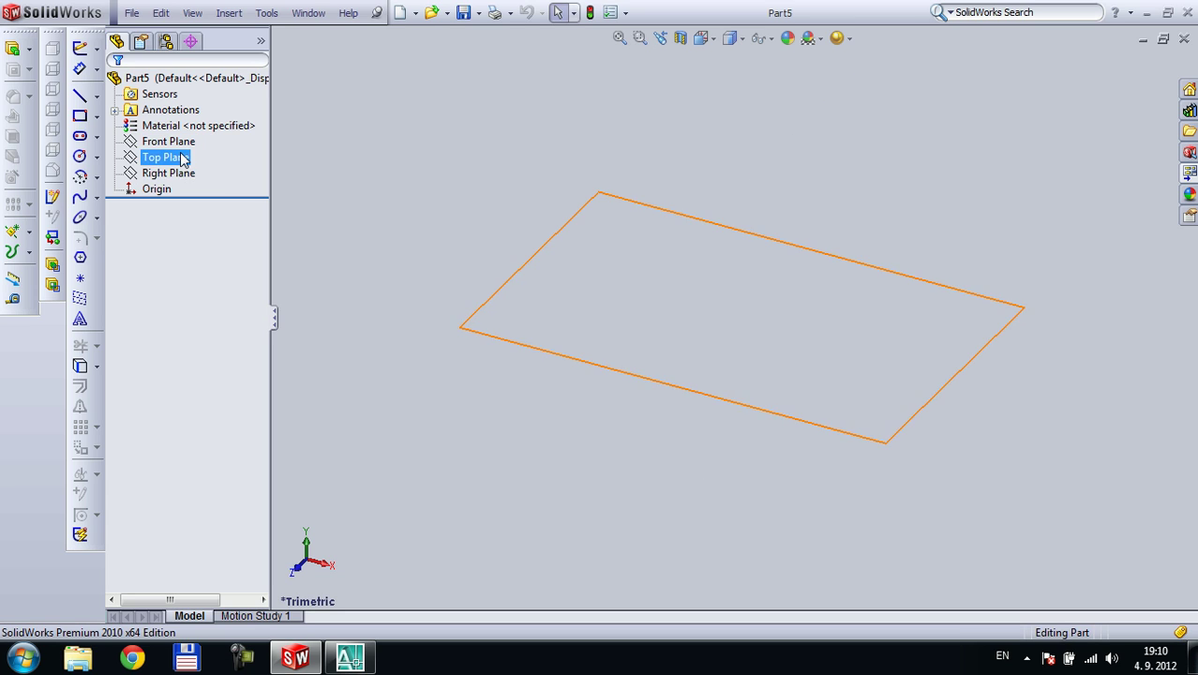
{"action": "left_click", "coordinate": [367, 212]}
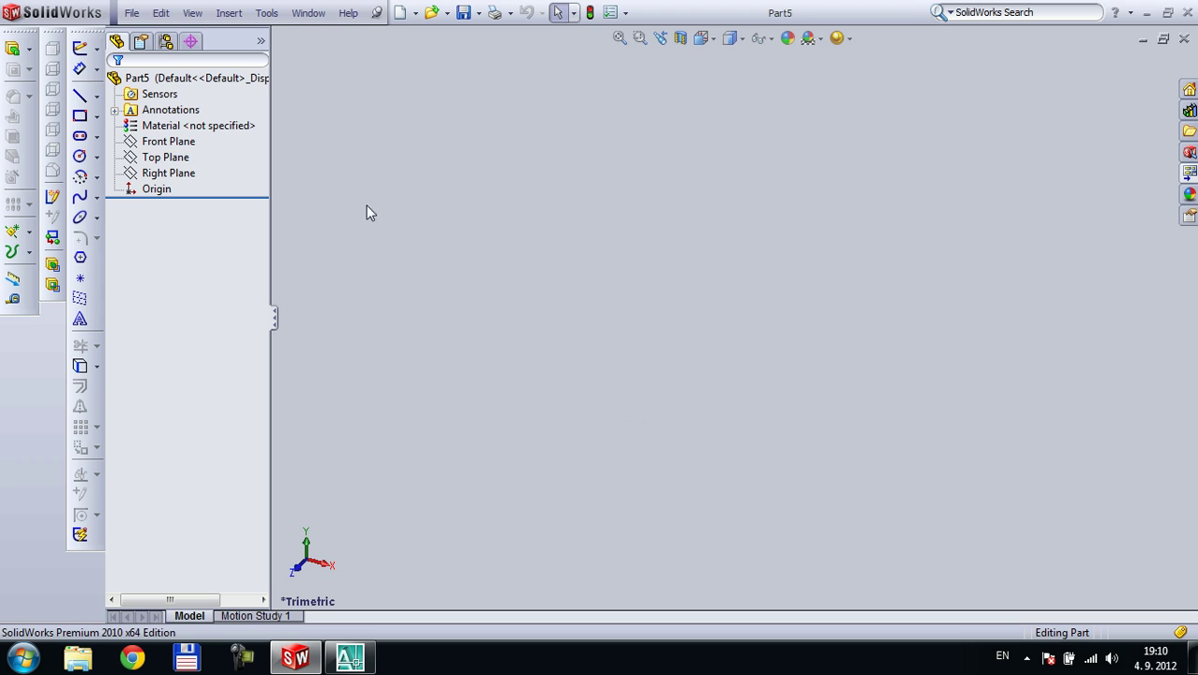
Sketch a center rectangle about 306 mm wide and 12 mm high on the Front Plane, centred on the origin
{"action": "left_click", "coordinate": [169, 141]}
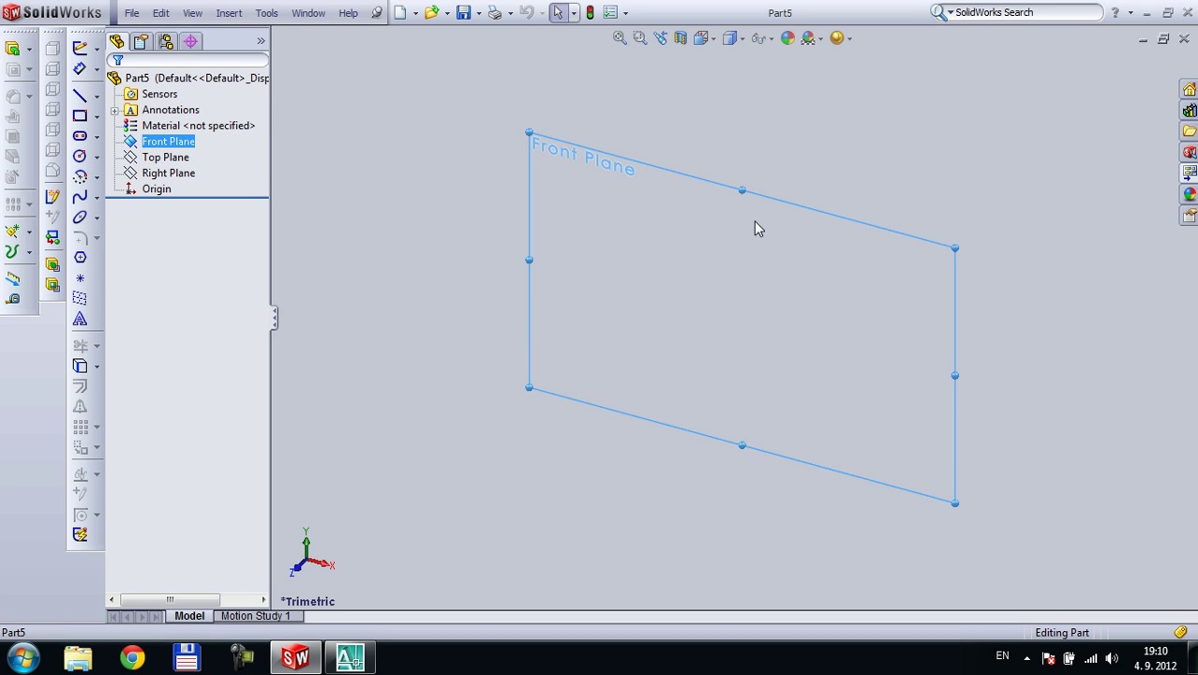
{"action": "left_click", "coordinate": [96, 117]}
{"action": "left_click", "coordinate": [159, 137]}
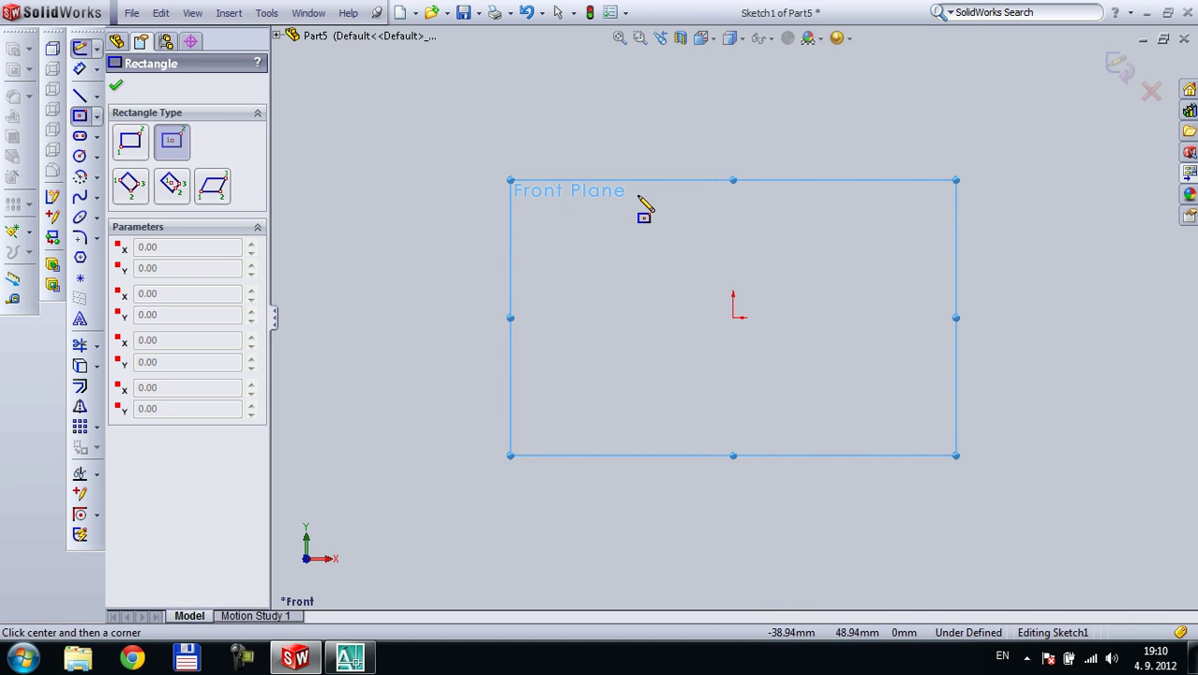
{"action": "left_click", "coordinate": [734, 317]}
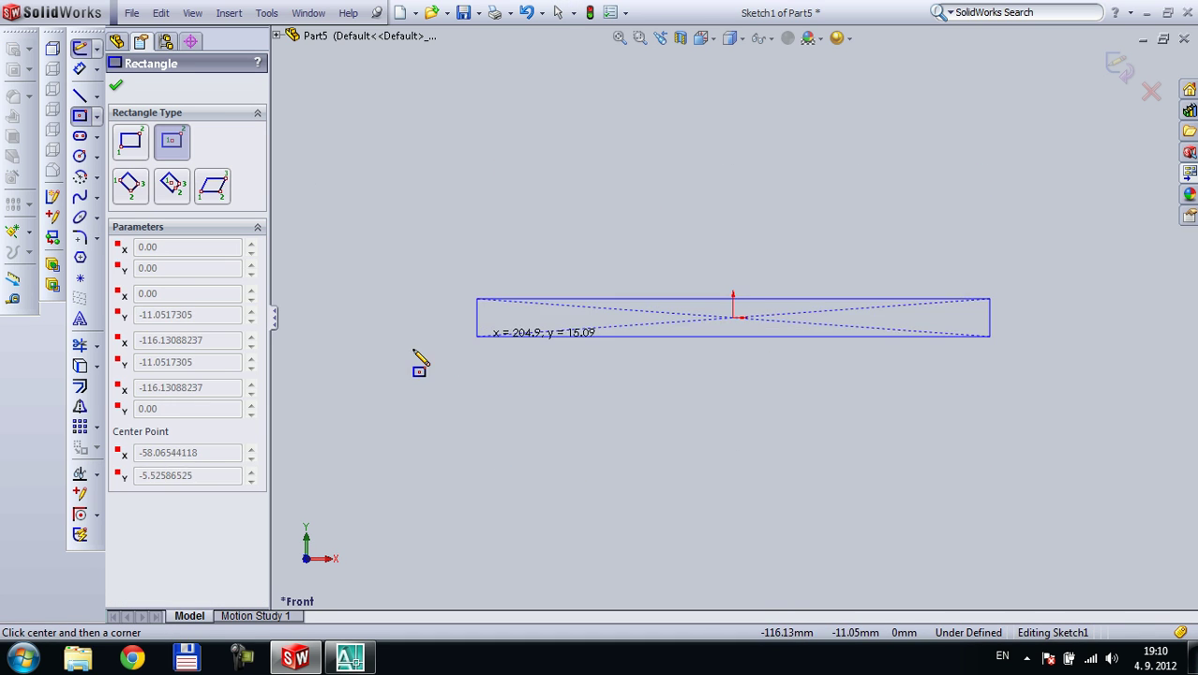
{"action": "left_click", "coordinate": [351, 332]}
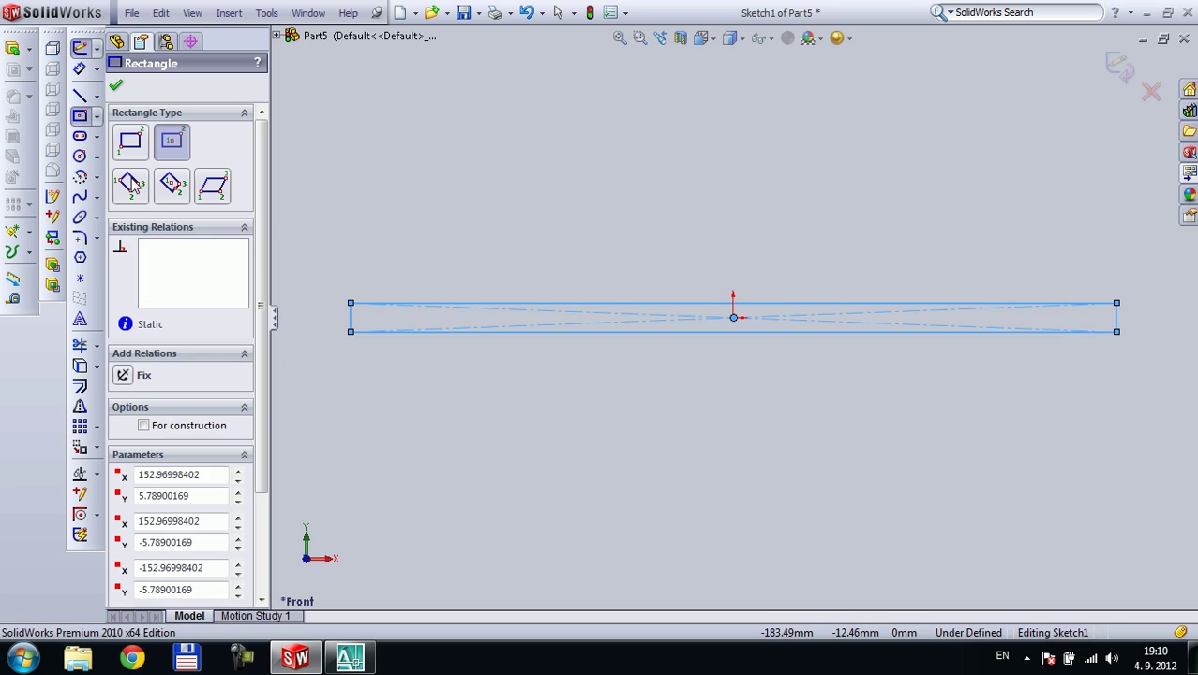
{"action": "left_click", "coordinate": [80, 48]}
{"action": "left_click", "coordinate": [80, 69]}
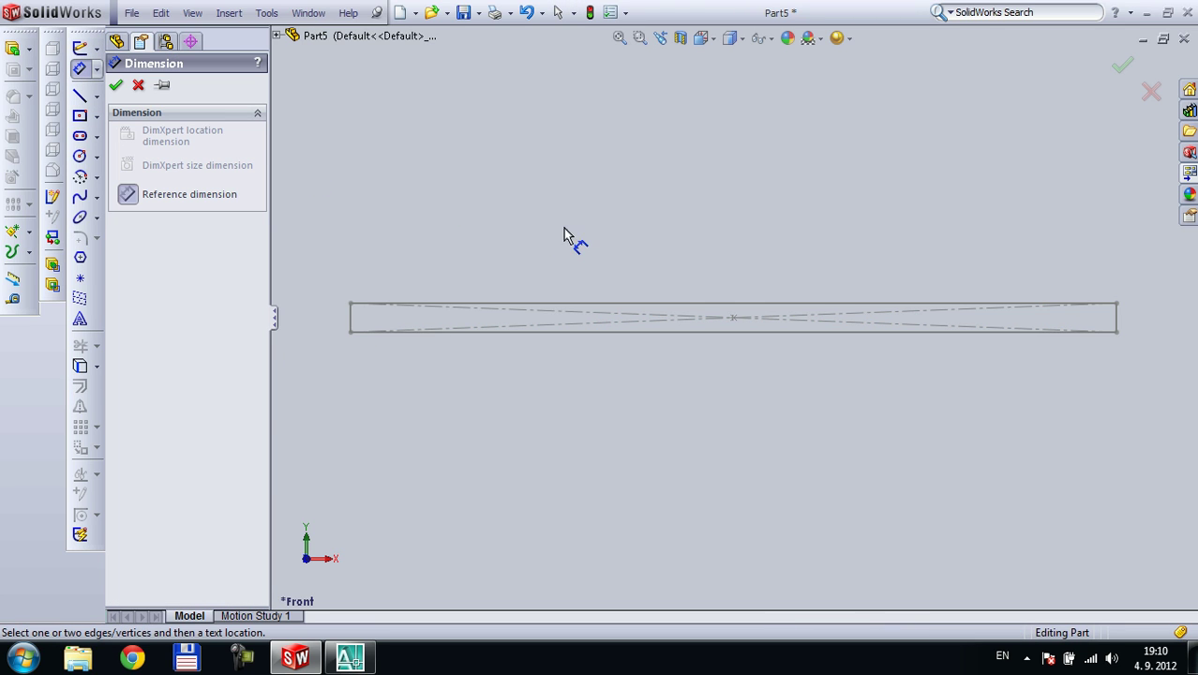
{"action": "key", "text": "Escape"}
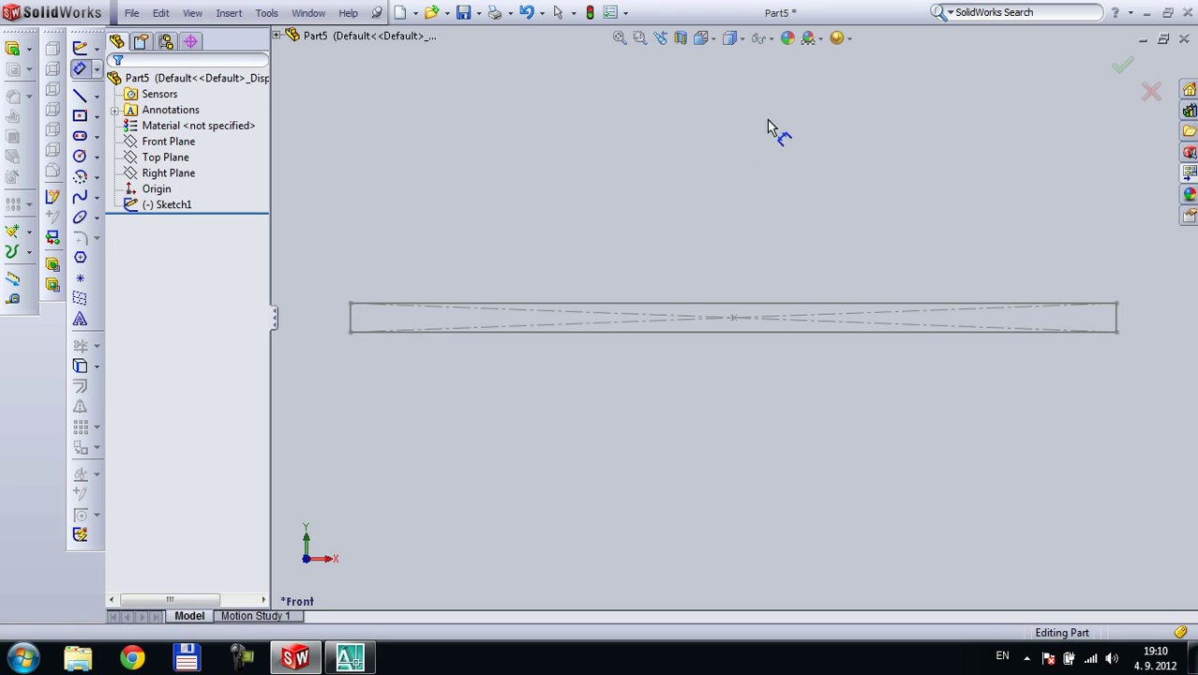
{"action": "left_click", "coordinate": [178, 208]}
{"action": "right_click", "coordinate": [181, 212]}
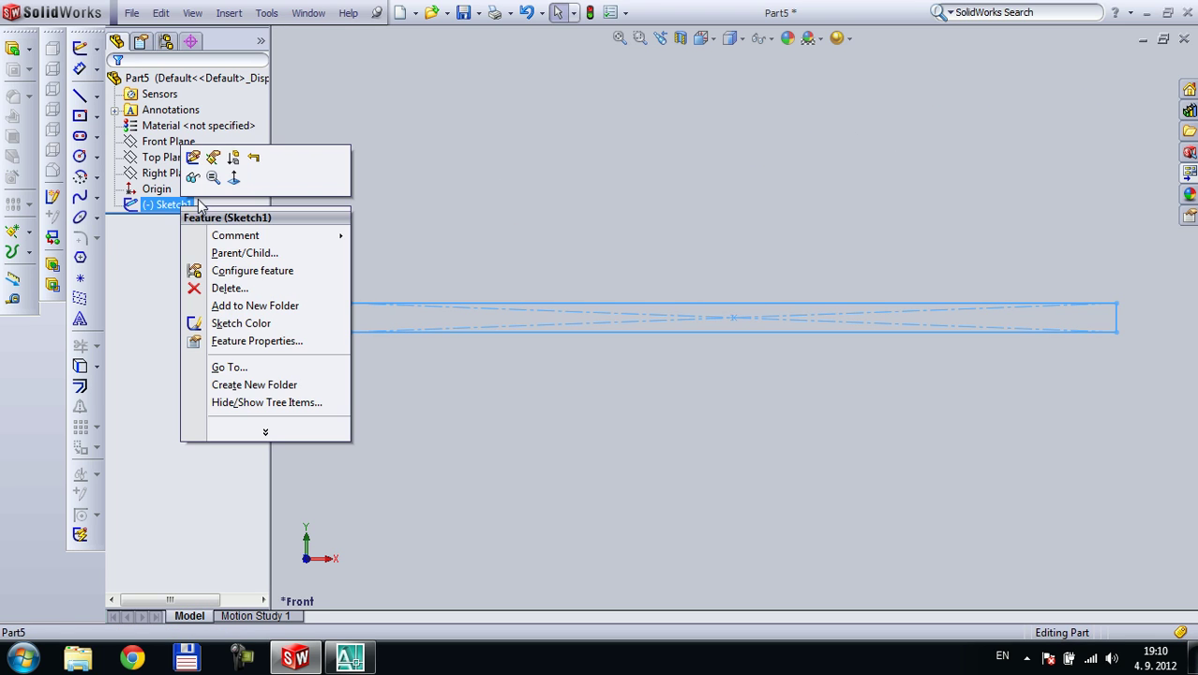
{"action": "left_click", "coordinate": [192, 159]}
Reopen the rectangle sketch for editing and dimension the rectangle's height to 150 mm
{"action": "left_click", "coordinate": [79, 70]}
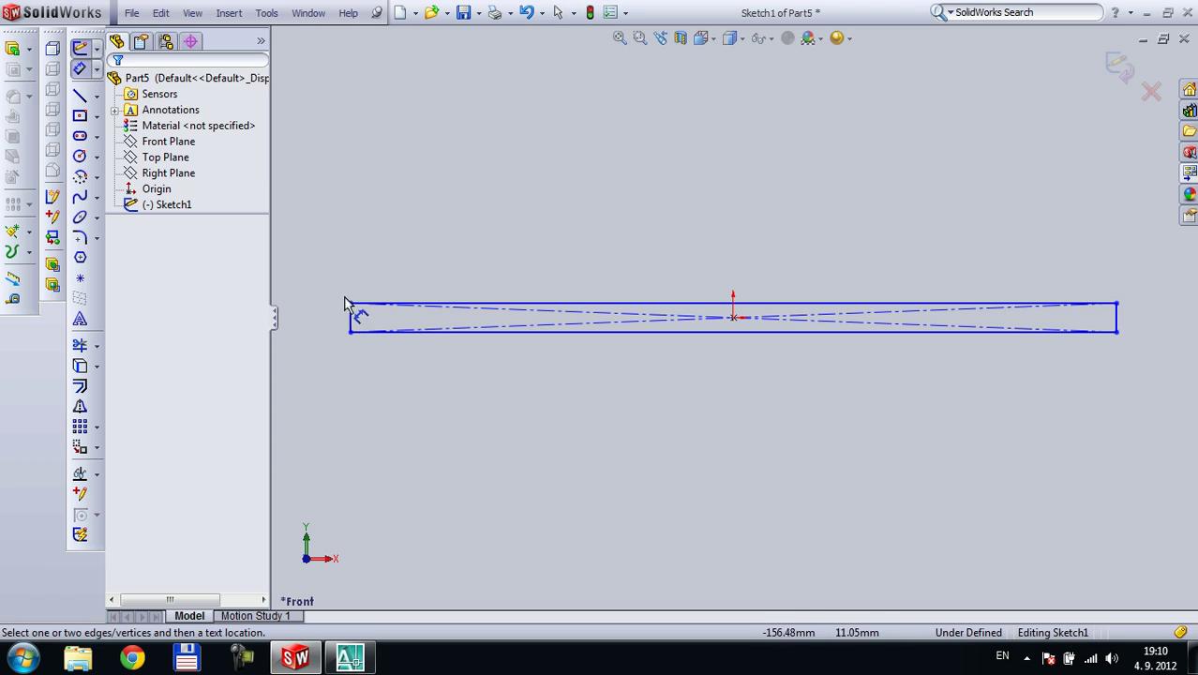
{"action": "left_click", "coordinate": [350, 318]}
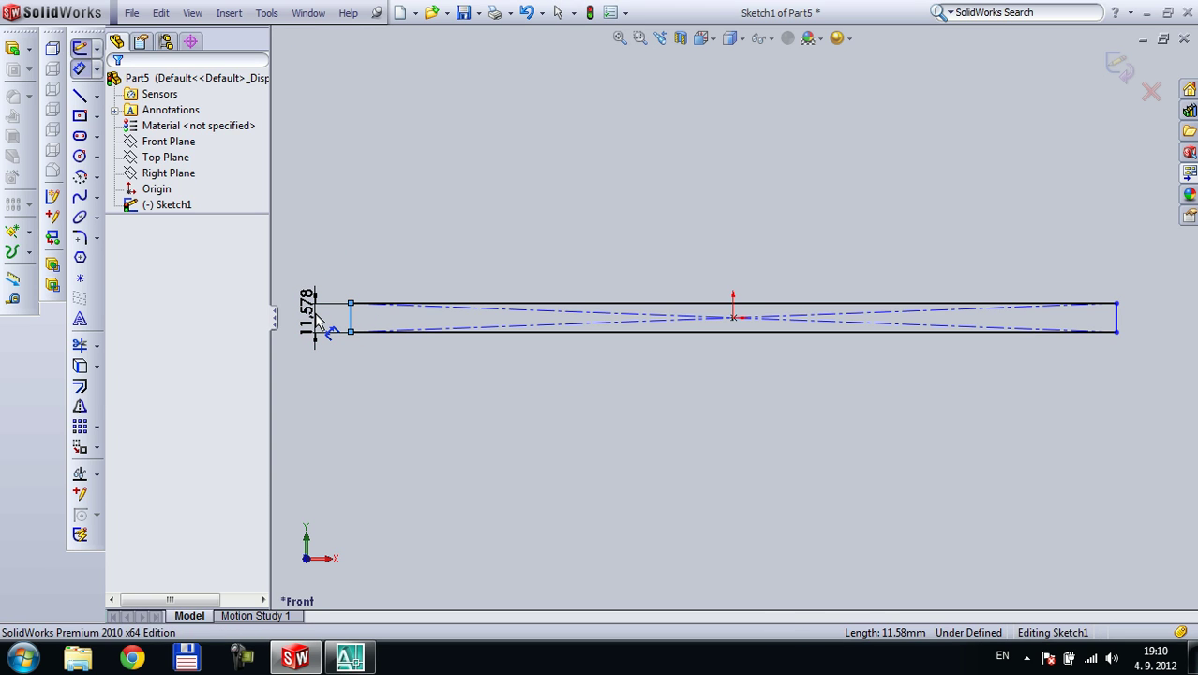
{"action": "left_click", "coordinate": [317, 321]}
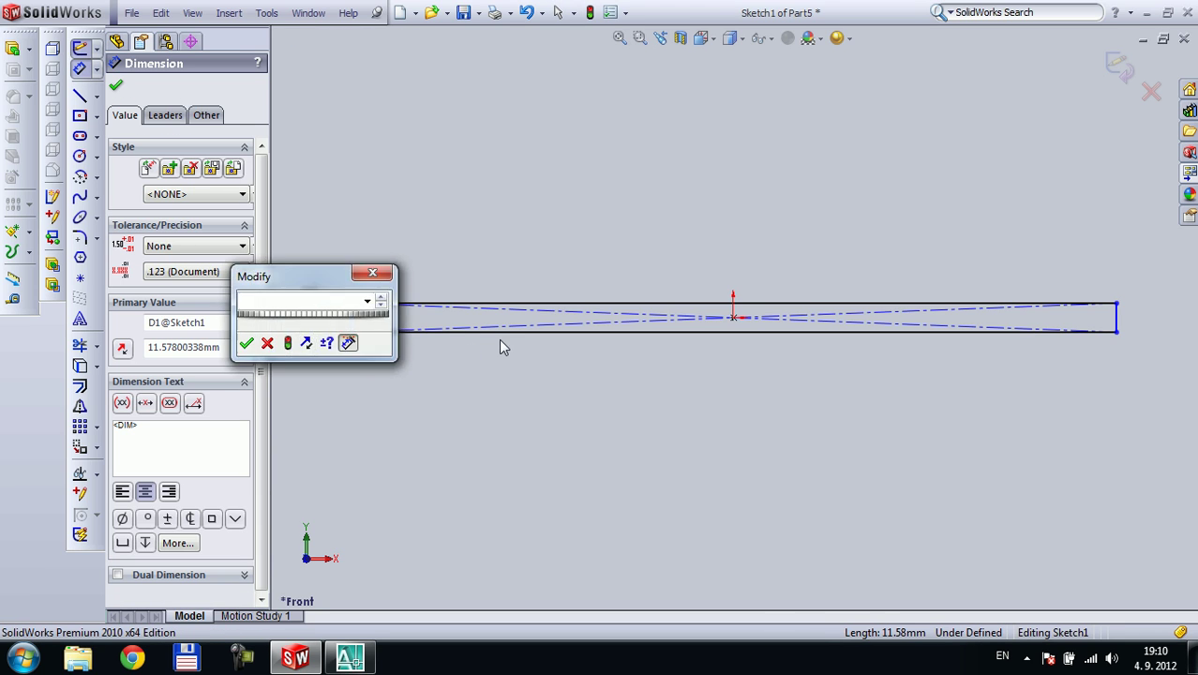
{"action": "type", "text": "150"}
{"action": "key", "text": "Return"}
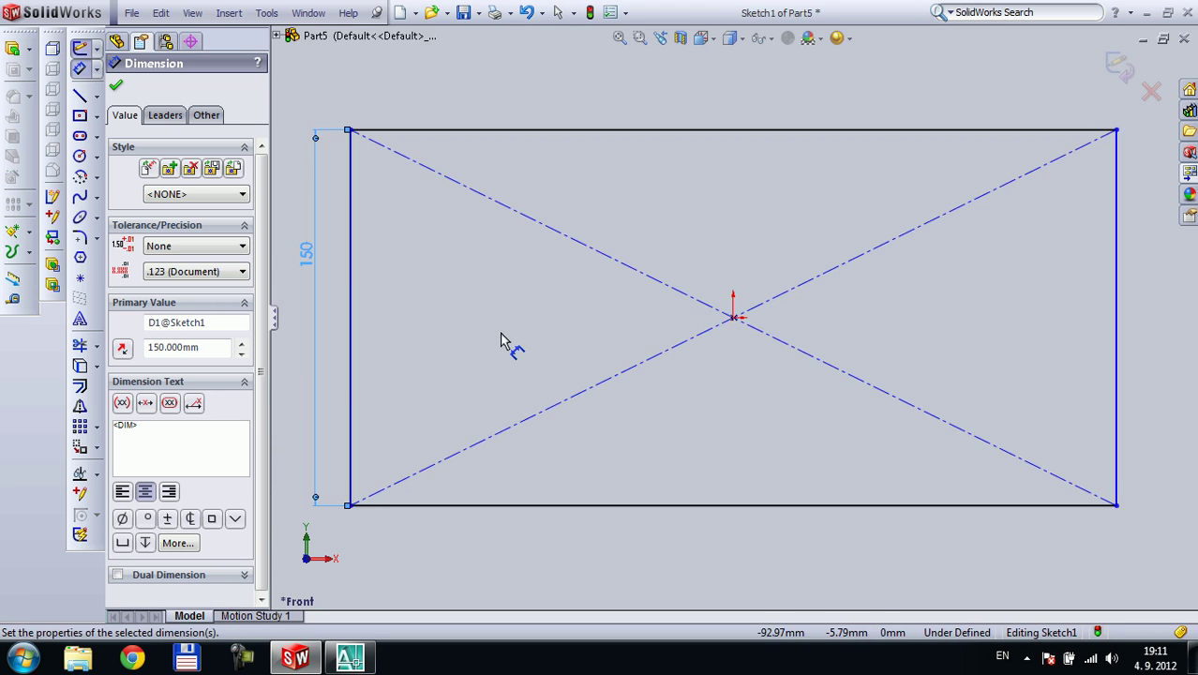
Dimension the rectangle's width to 5000 mm
{"action": "left_click", "coordinate": [735, 506]}
{"action": "left_click", "coordinate": [738, 573]}
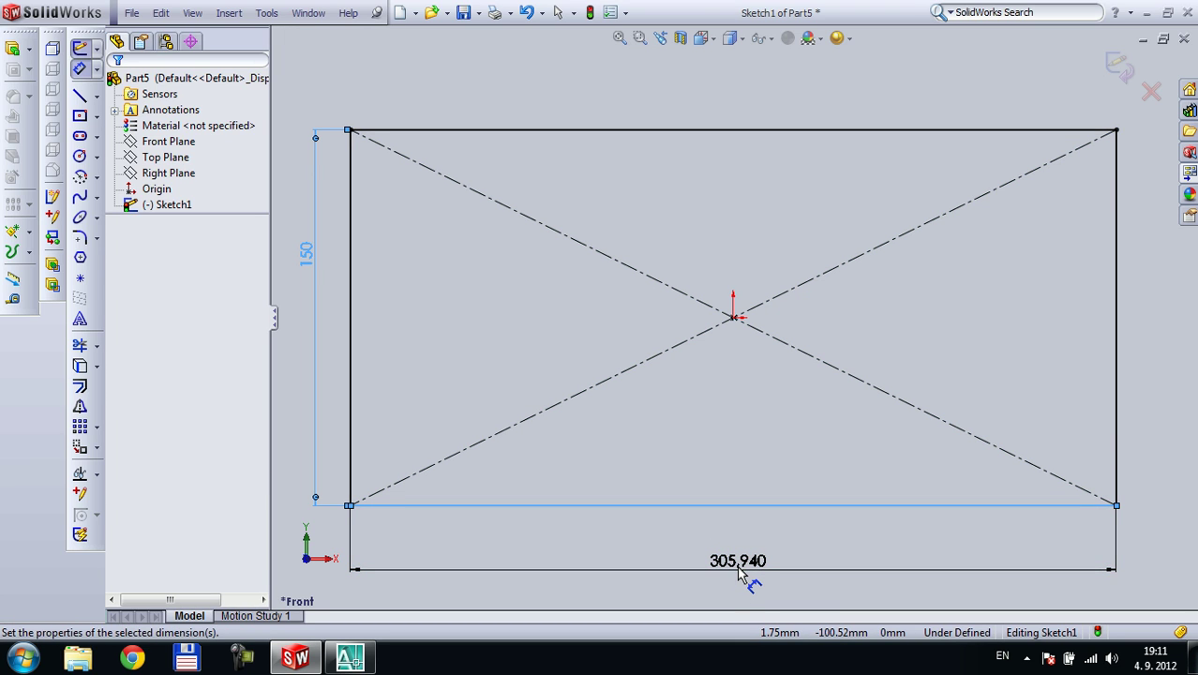
{"action": "type", "text": "30"}
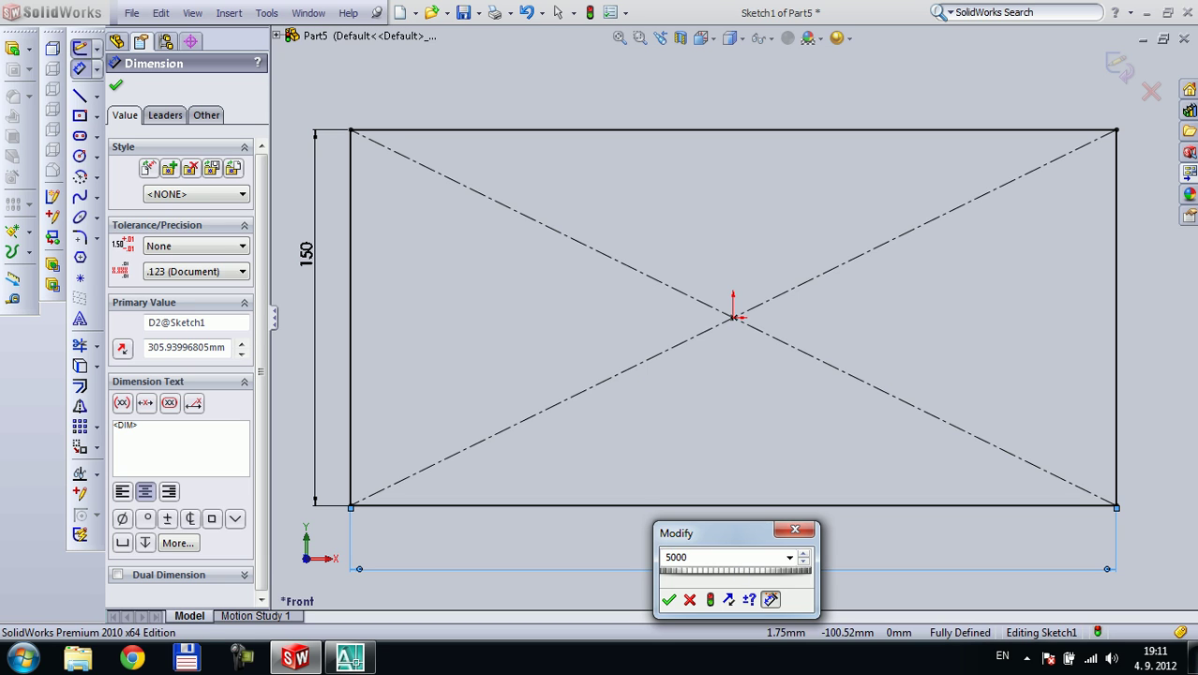
{"action": "key", "text": "Return"}
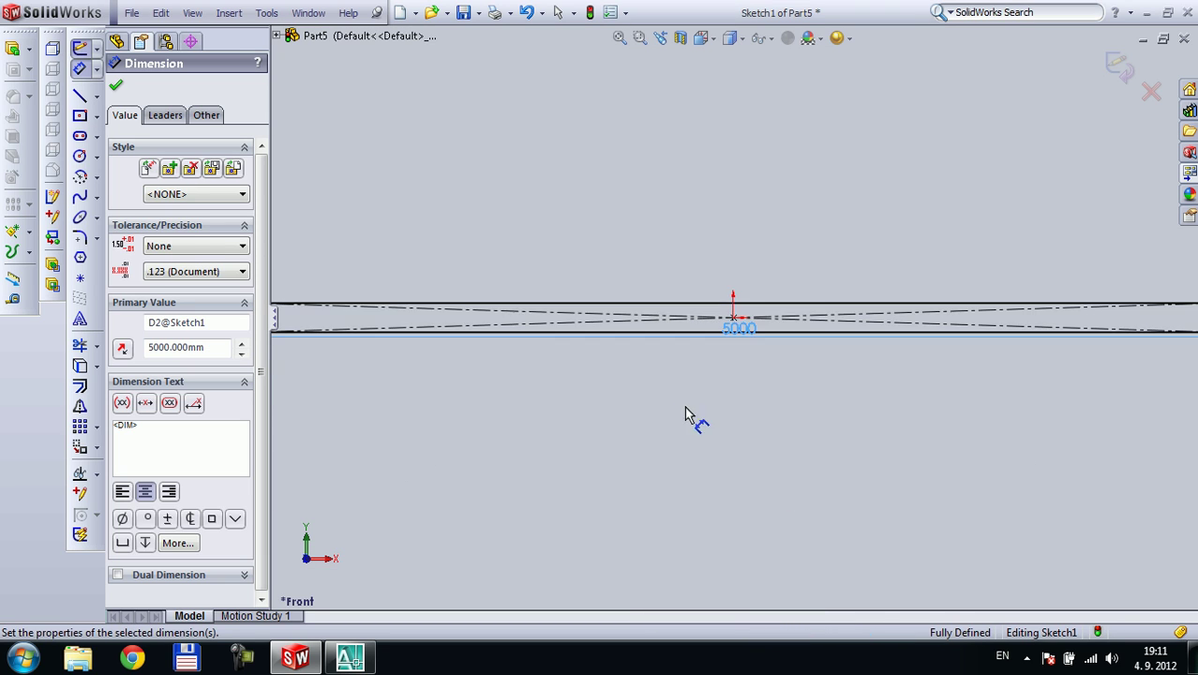
{"action": "key", "text": "f"}
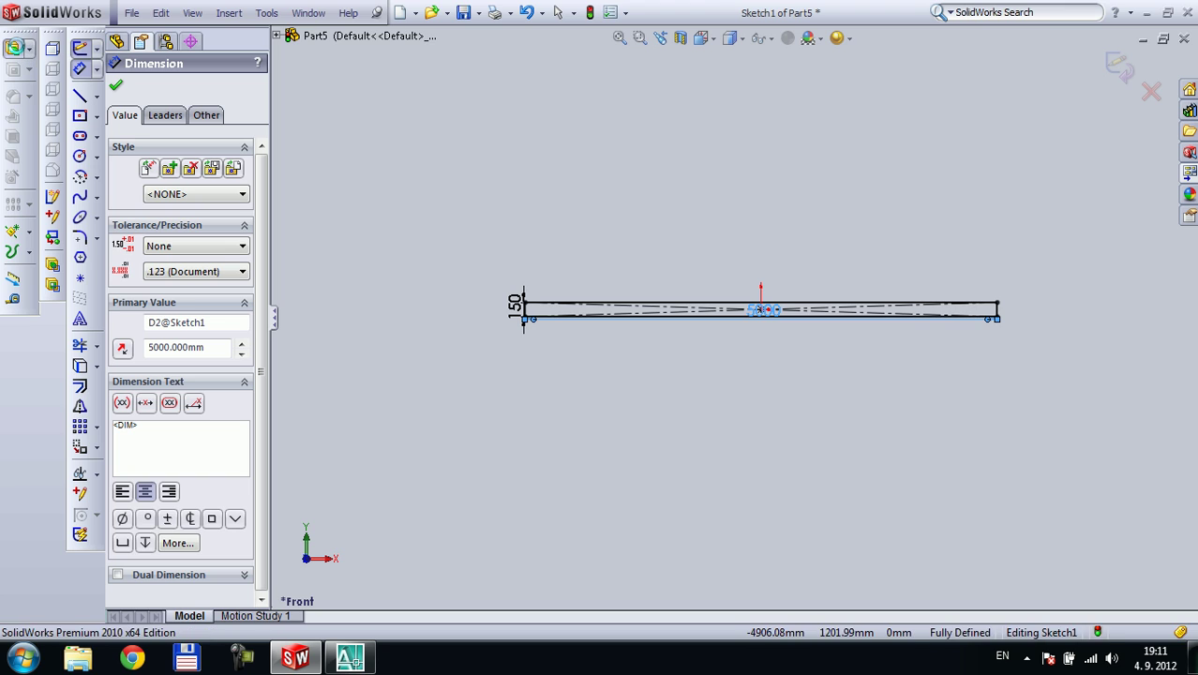
Extrude the rectangle as a blind boss 2750 mm deep from the sketch plane
{"action": "left_click", "coordinate": [15, 47]}
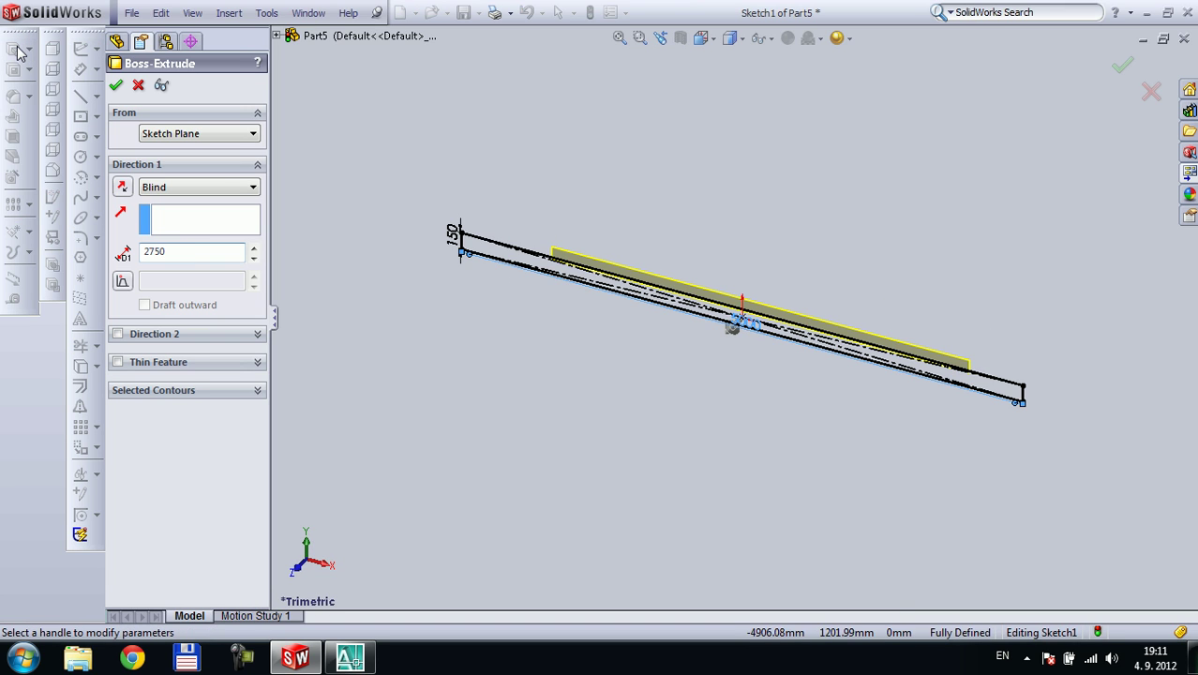
{"action": "type", "text": "2750"}
{"action": "key", "text": "Return"}
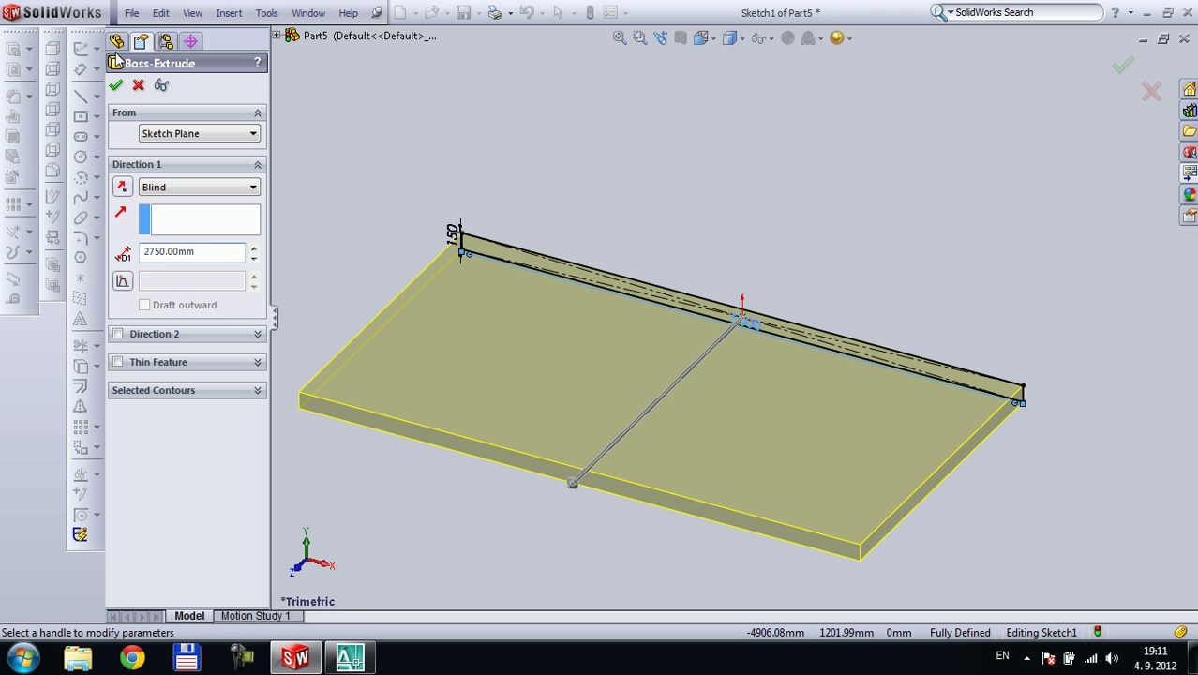
{"action": "left_click", "coordinate": [116, 86]}
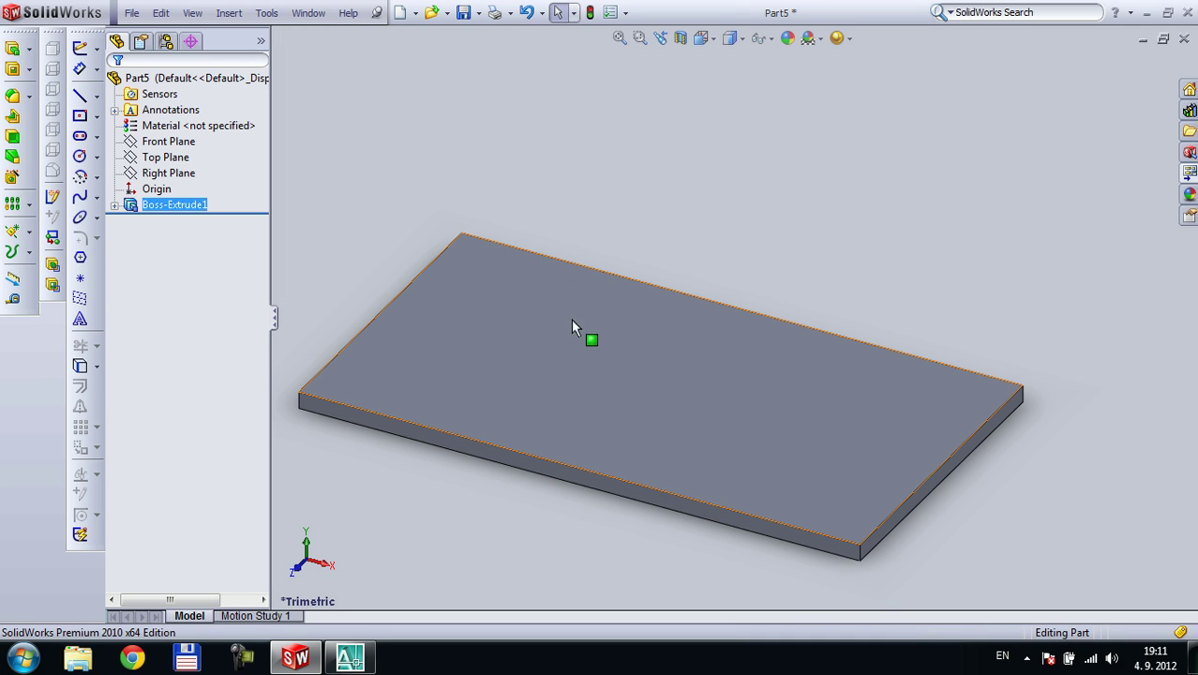
Save the new part as tut_del_priec in the byt - tutorial folder
{"action": "middle_click_drag", "start_coordinate": [524, 476], "coordinate": [594, 228]}
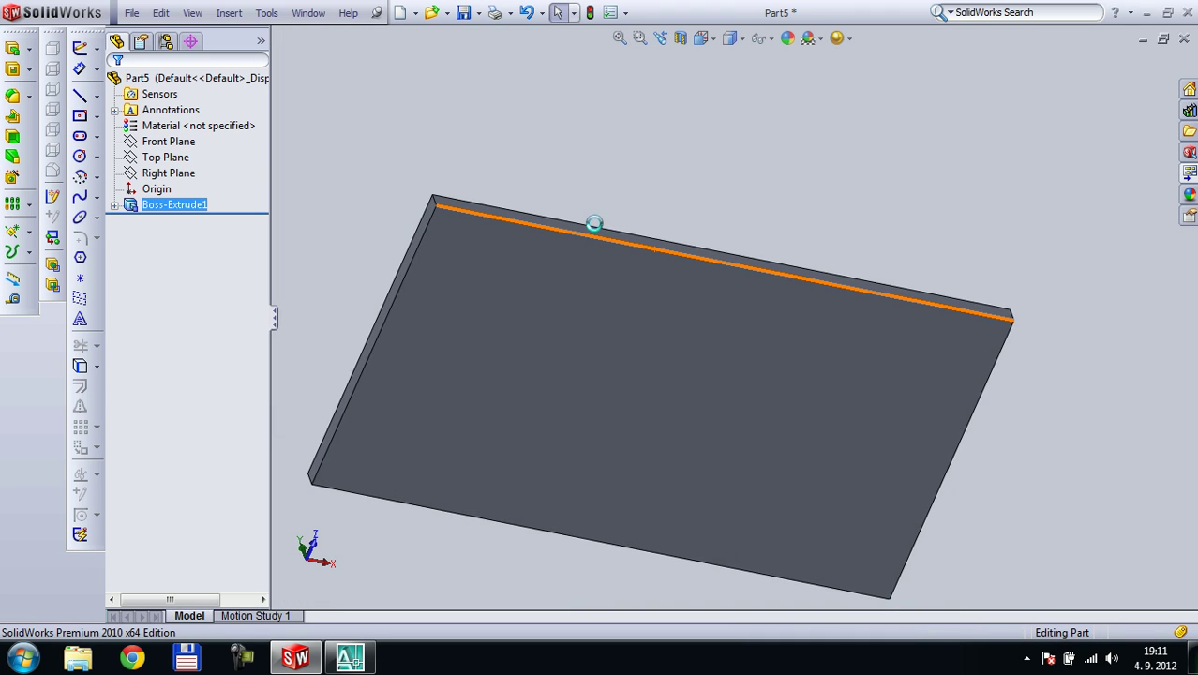
{"action": "key", "text": "ctrl+s"}
{"action": "type", "text": "tu"}
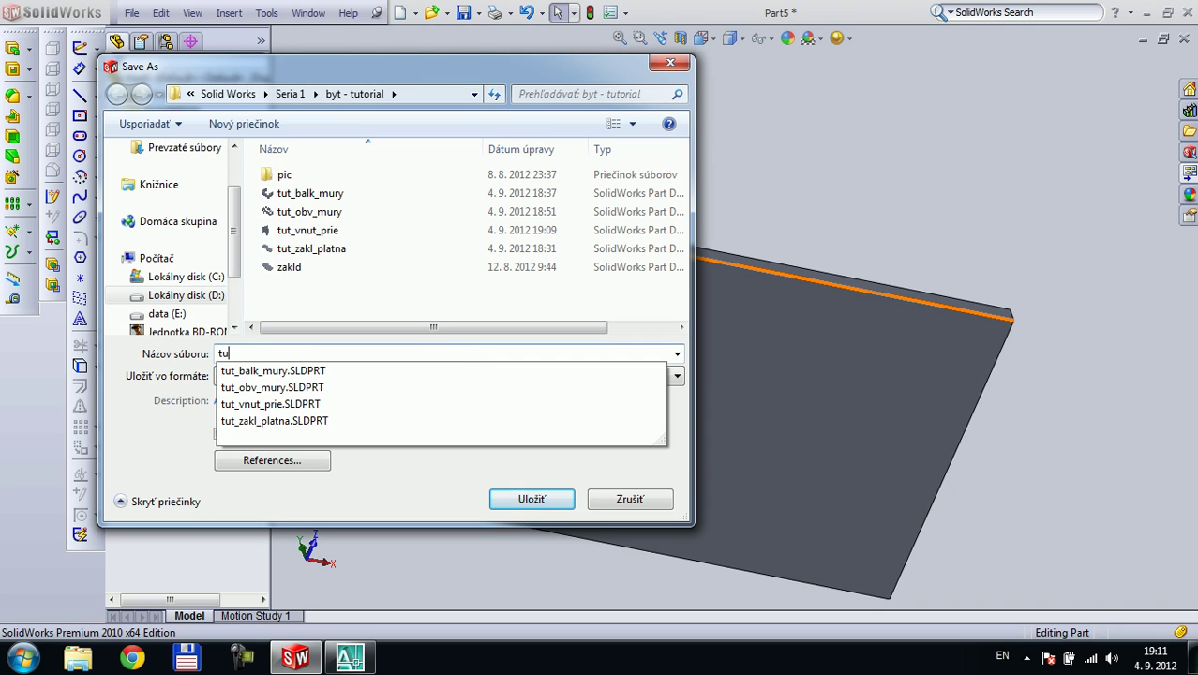
{"action": "type", "text": "t_del_priec"}
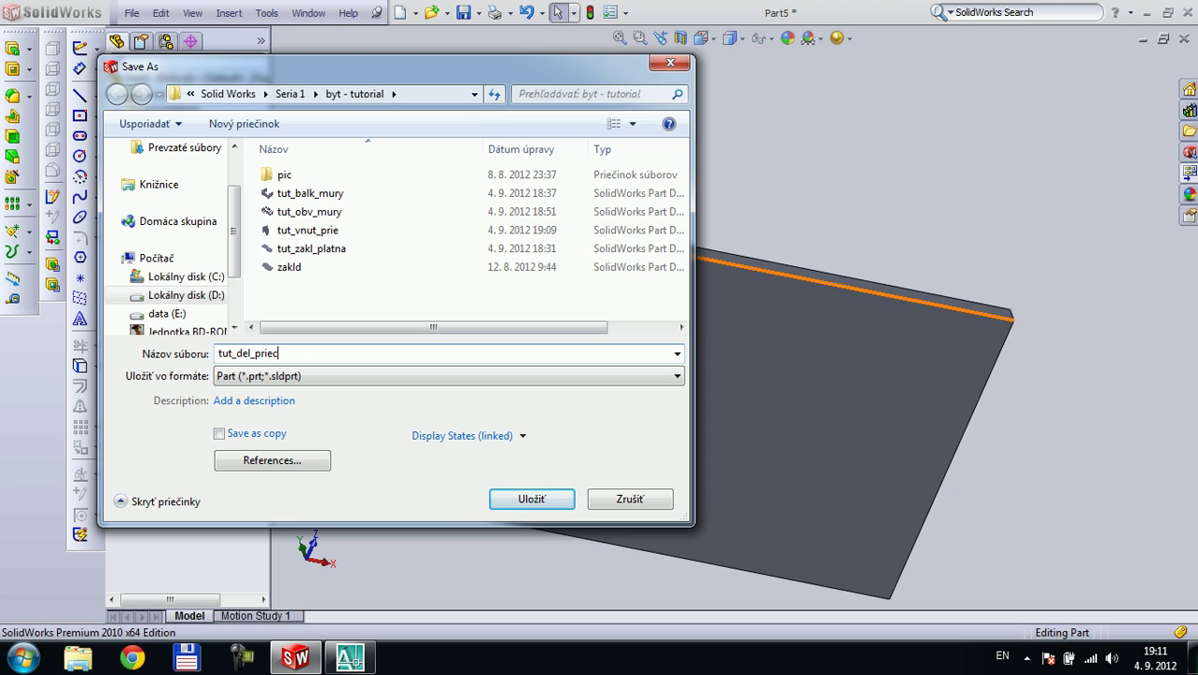
{"action": "key", "text": "Return"}
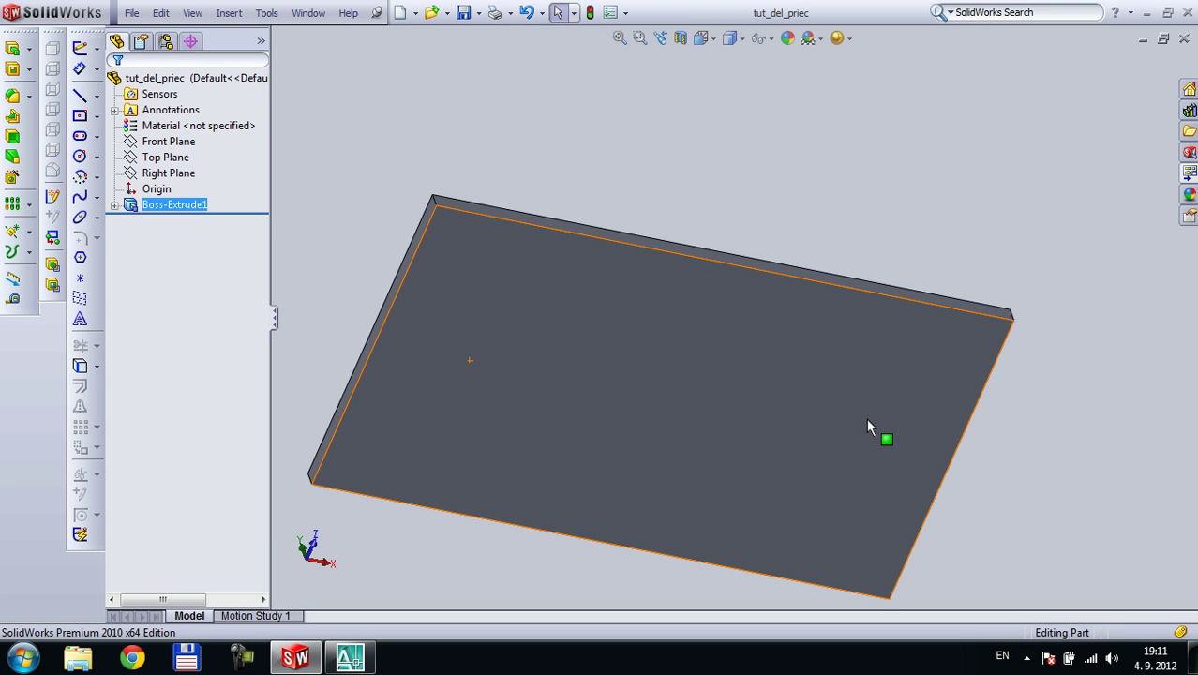
Switch to the #_tut_byt assembly and insert the tut_del_priec part, placing it freely near the outer wall corner above the balcony
{"action": "key", "text": "ctrl+Tab"}
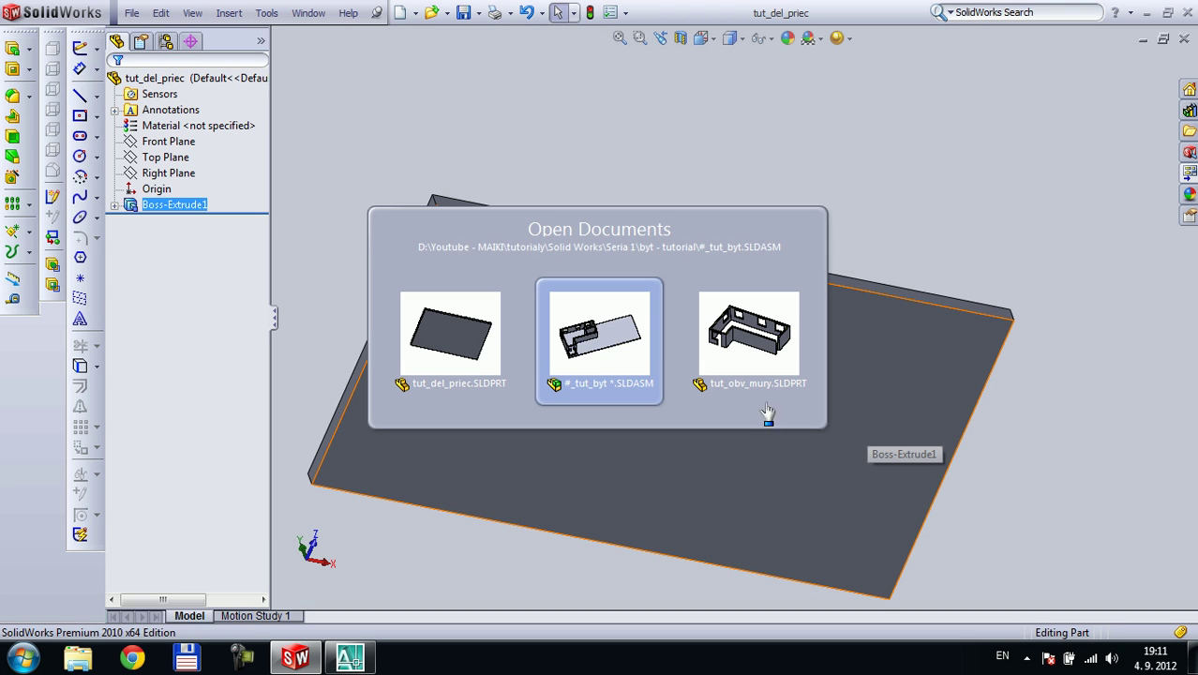
{"action": "left_click", "coordinate": [622, 335]}
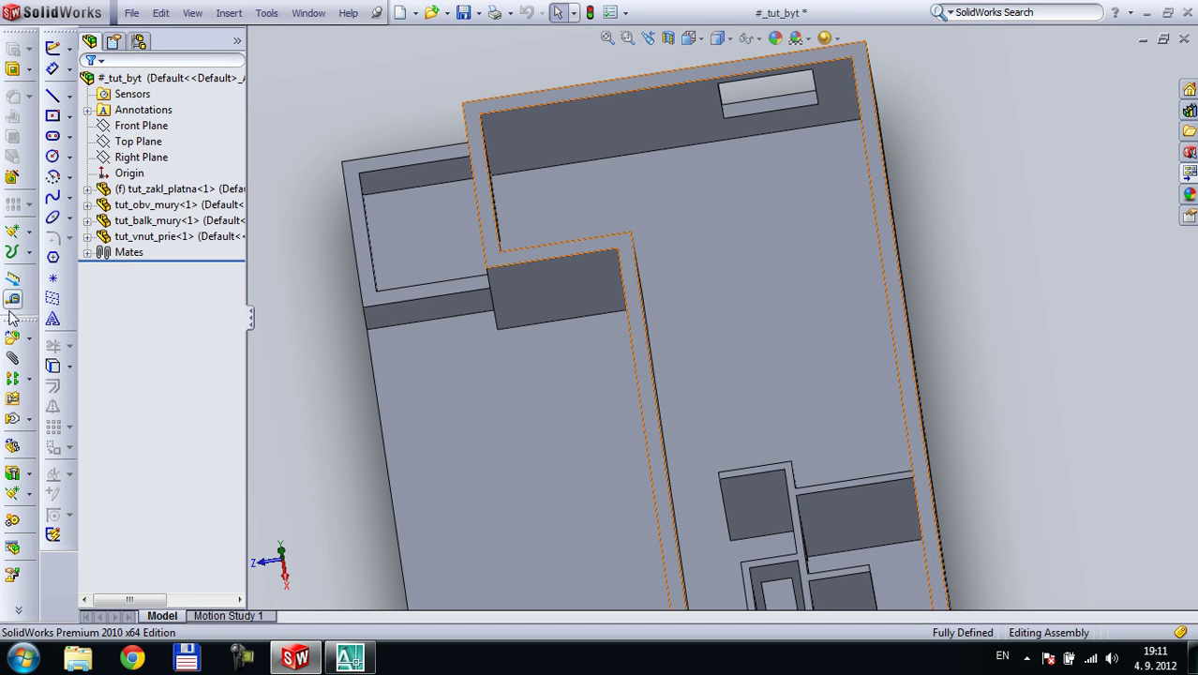
{"action": "middle_click_drag", "start_coordinate": [387, 495], "coordinate": [502, 328]}
{"action": "scroll", "coordinate": [599, 320], "scroll_direction": "up", "scroll_amount": 4}
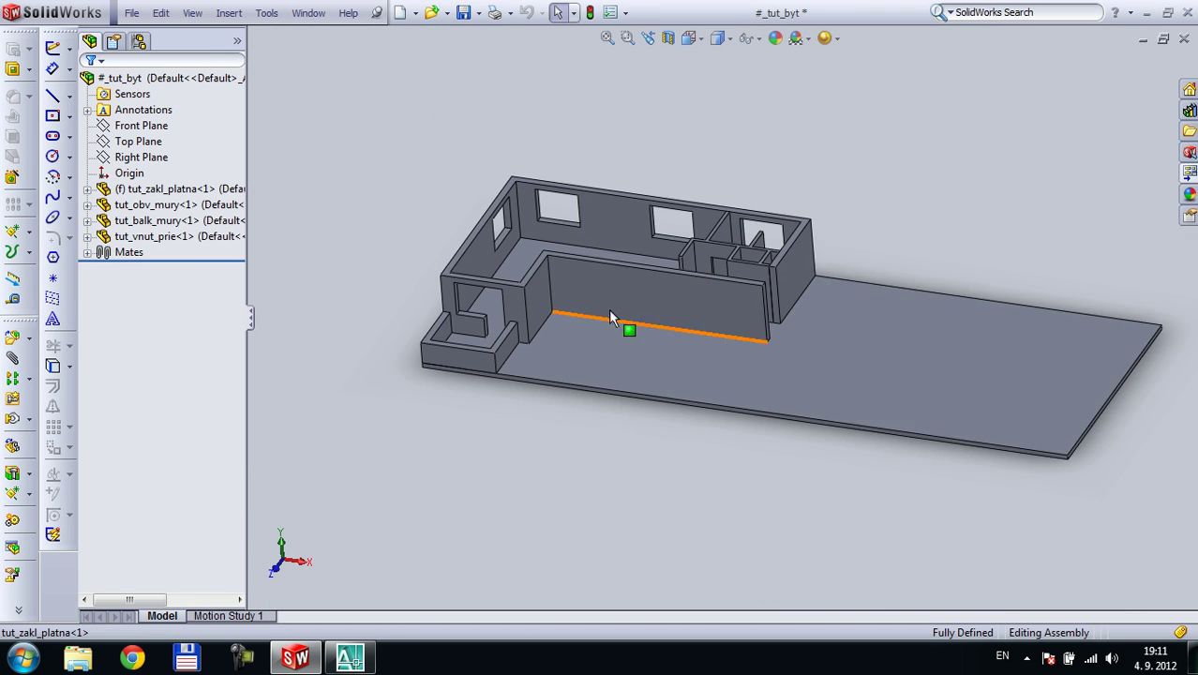
{"action": "scroll", "coordinate": [610, 319], "scroll_direction": "down", "scroll_amount": 3}
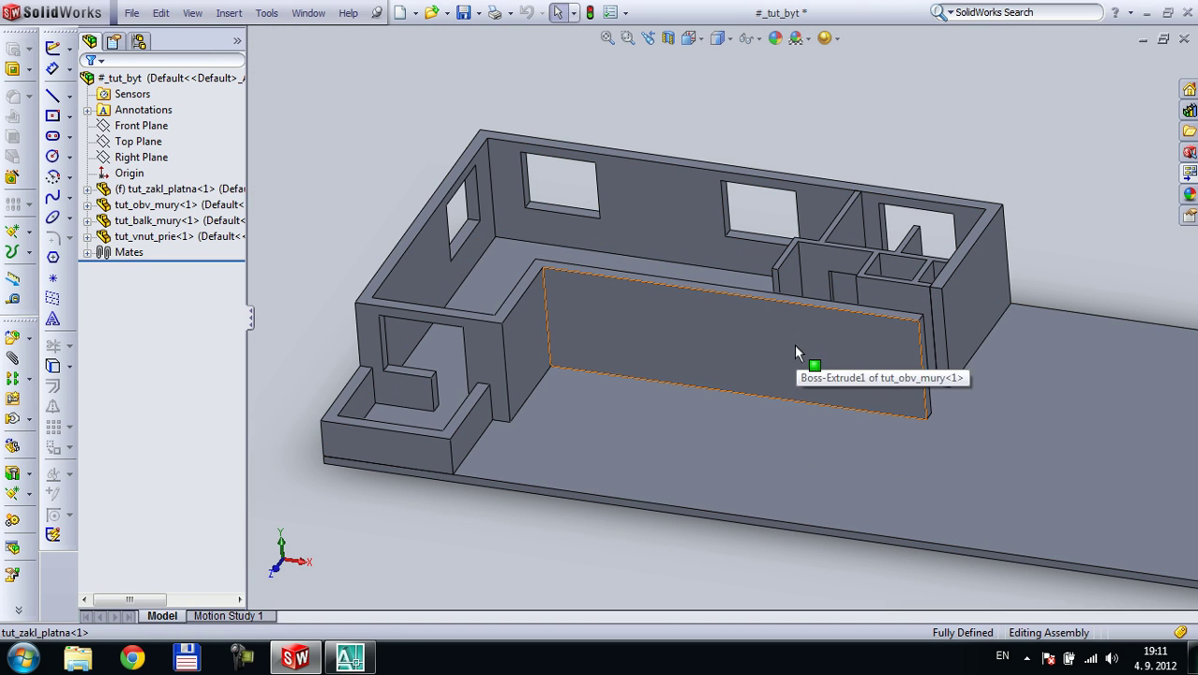
{"action": "left_click", "coordinate": [14, 341]}
{"action": "left_click", "coordinate": [137, 286]}
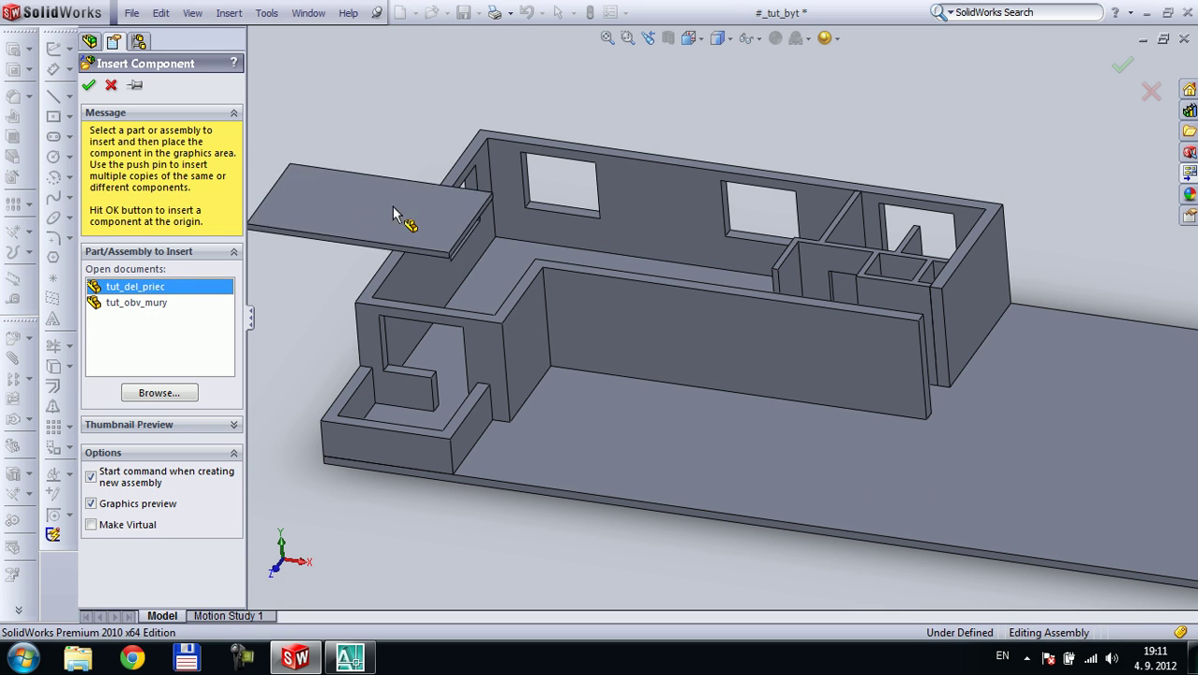
{"action": "left_click", "coordinate": [375, 198]}
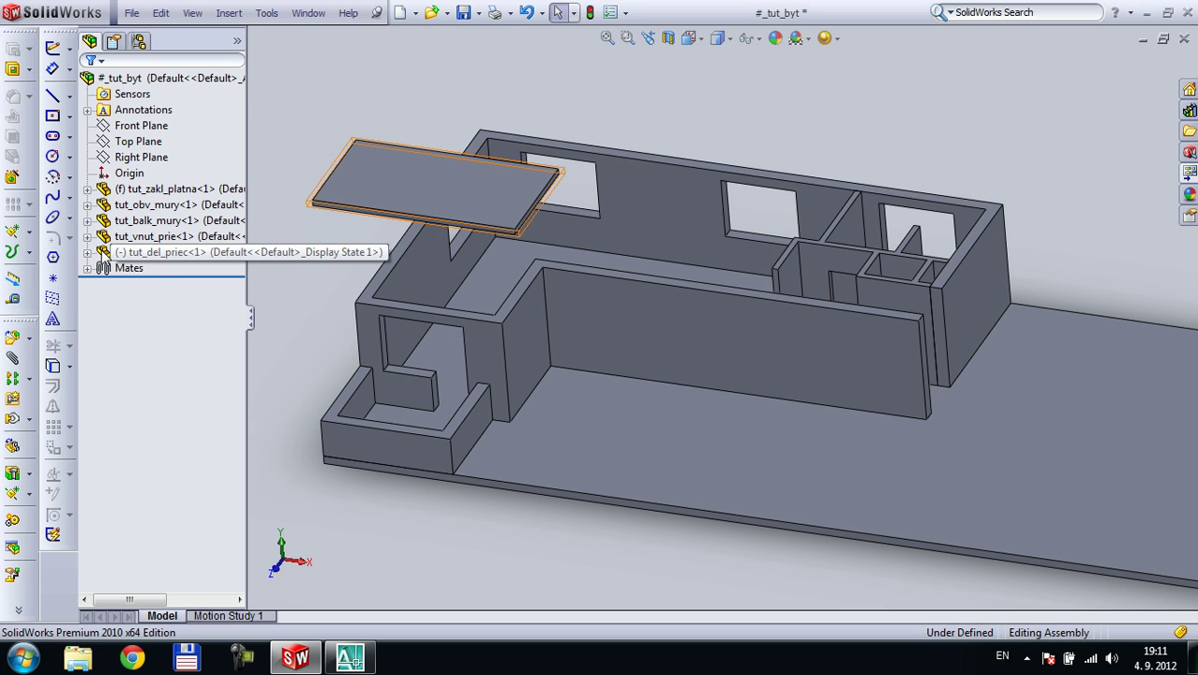
{"action": "left_click", "coordinate": [88, 252]}
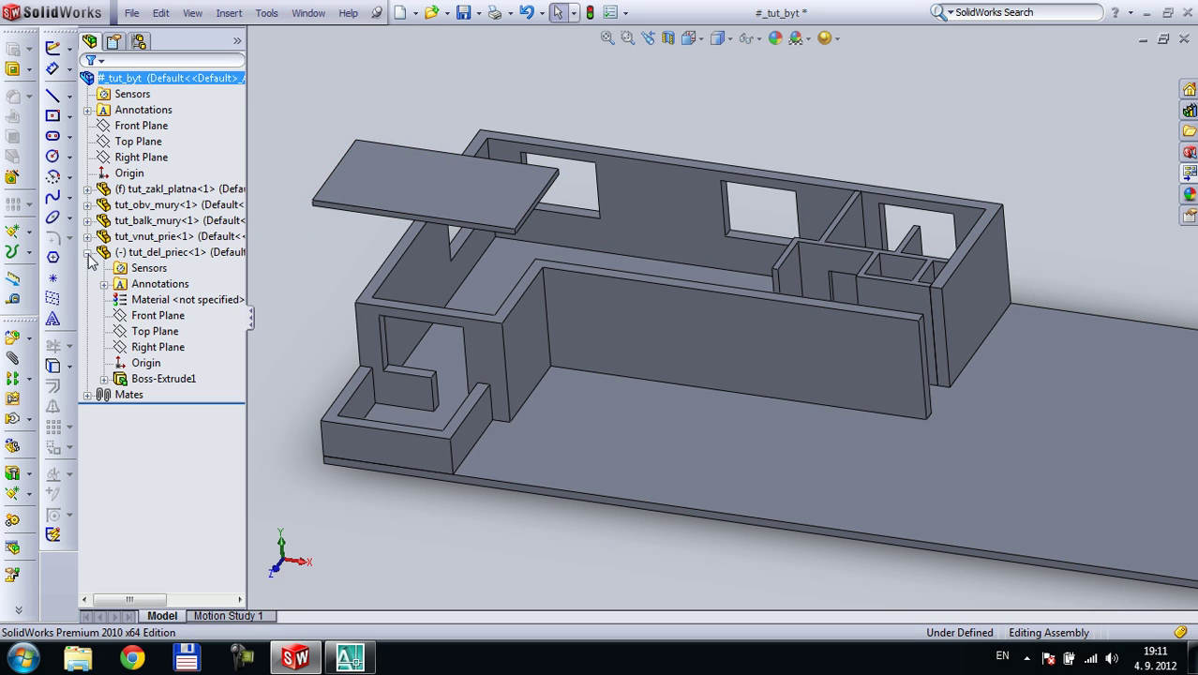
{"action": "left_click", "coordinate": [145, 334]}
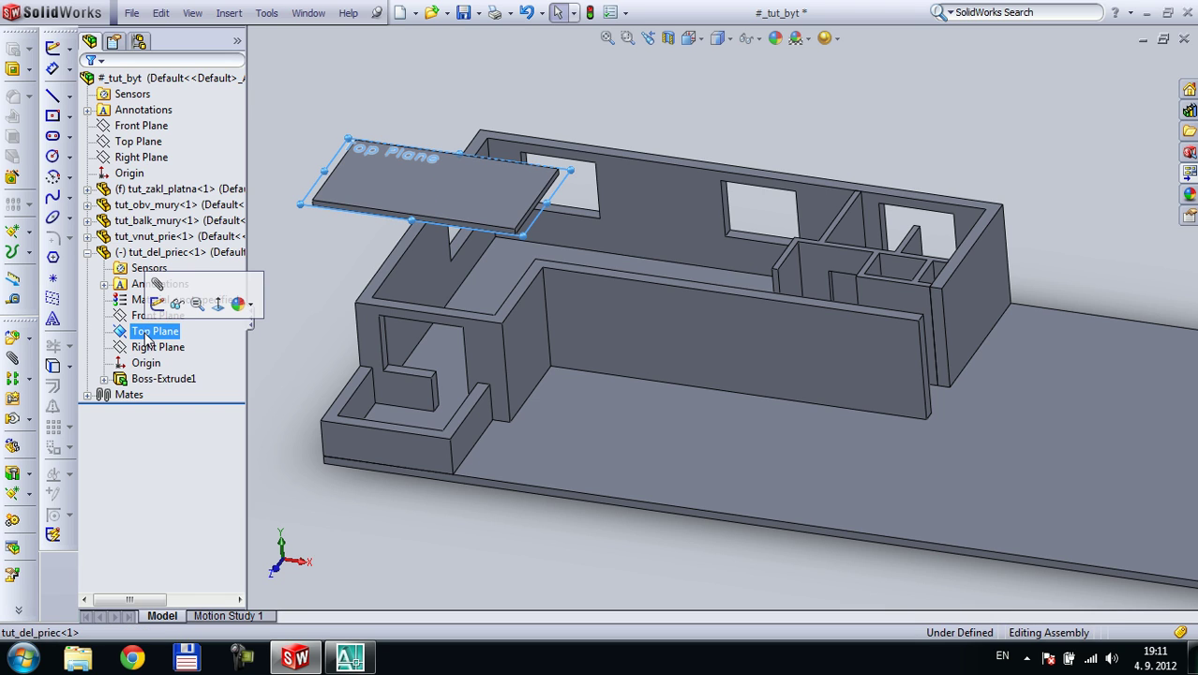
{"action": "left_click", "coordinate": [145, 150], "text": "ctrl"}
{"action": "scroll", "coordinate": [718, 227], "scroll_direction": "up", "scroll_amount": 4}
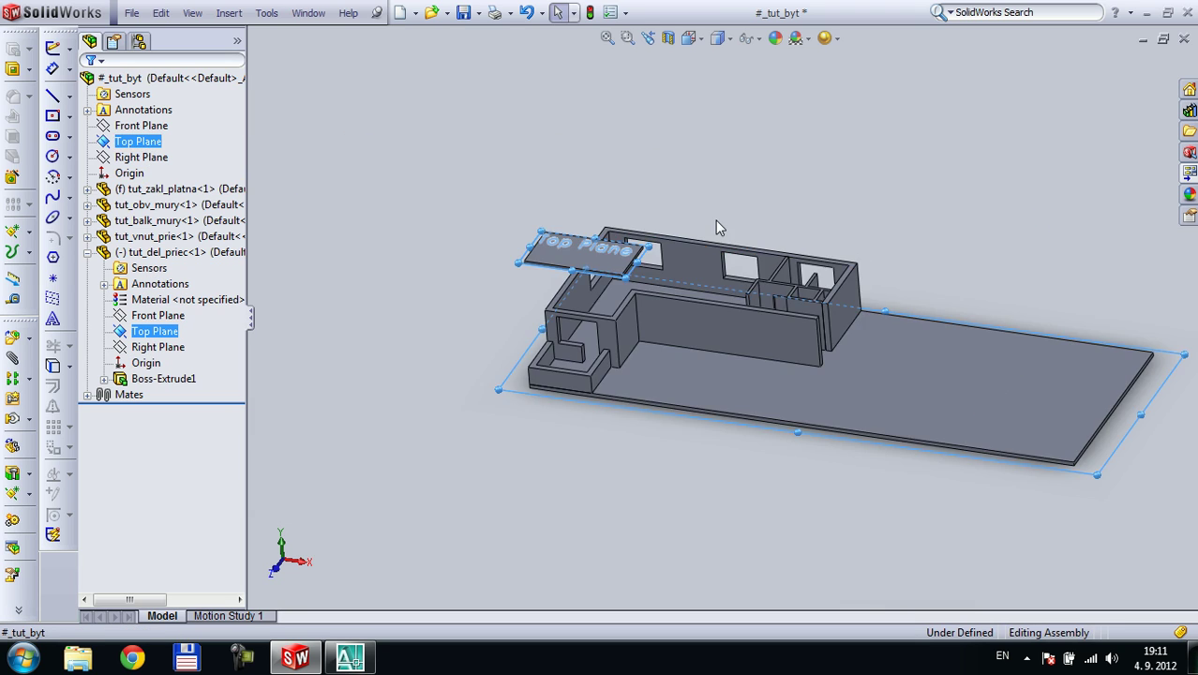
{"action": "scroll", "coordinate": [779, 294], "scroll_direction": "down", "scroll_amount": 2}
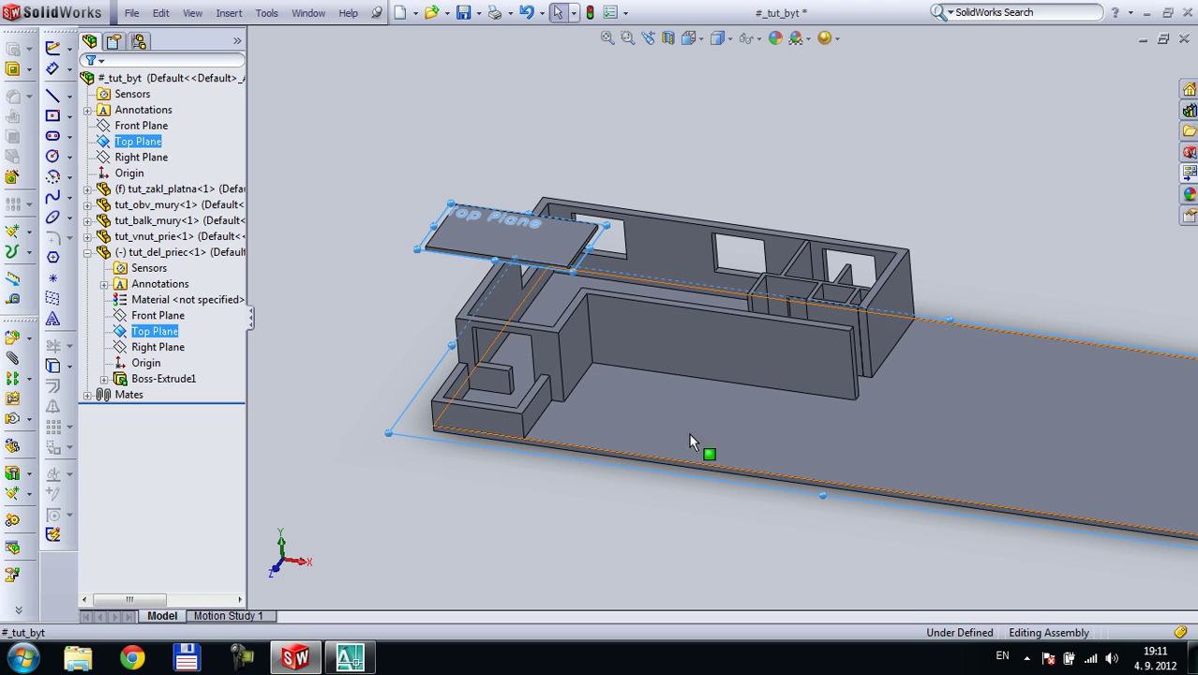
{"action": "key", "text": "Escape"}
Measure the distance between the two facing inner wall faces of tut_obv_mury at the balcony end
{"action": "left_click", "coordinate": [613, 358]}
{"action": "mouse_move", "coordinate": [613, 358]}
{"action": "middle_mouse_down"}
{"action": "mouse_move", "coordinate": [612, 465]}
{"action": "mouse_move", "coordinate": [619, 347]}
{"action": "mouse_move", "coordinate": [602, 372]}
{"action": "middle_mouse_up"}
{"action": "scroll", "coordinate": [565, 322], "scroll_direction": "down", "scroll_amount": 3}
{"action": "left_click", "coordinate": [476, 280]}
{"action": "middle_click_drag", "start_coordinate": [476, 279], "coordinate": [565, 211]}
{"action": "left_click", "coordinate": [565, 211]}
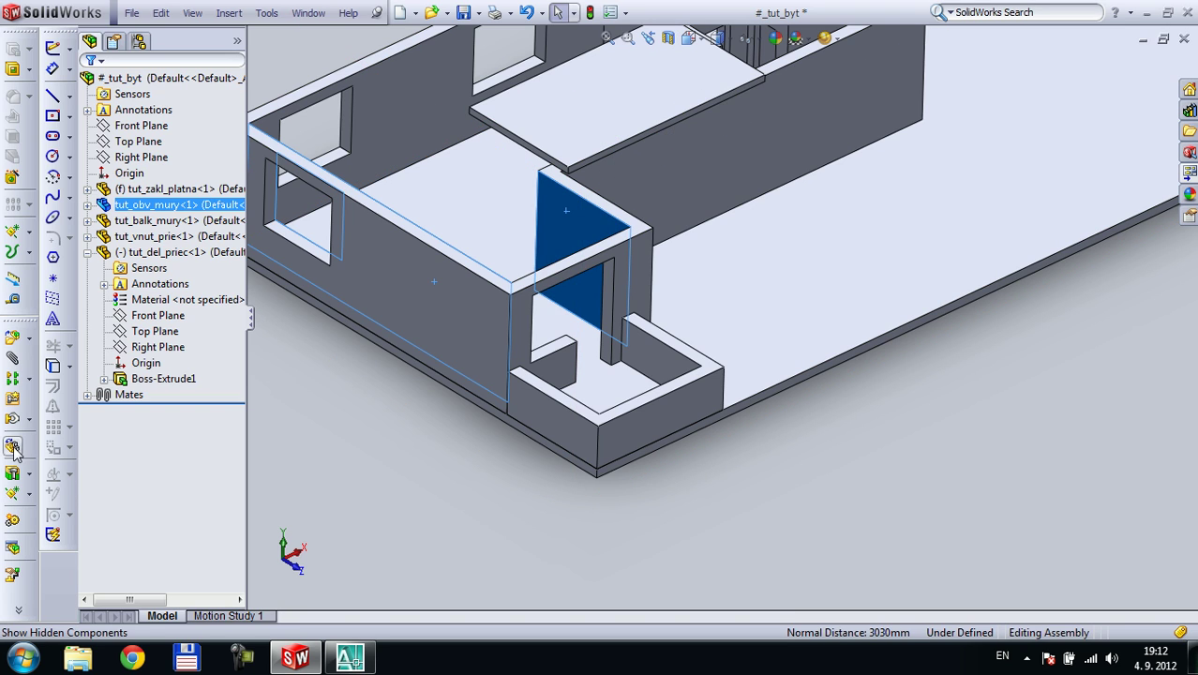
{"action": "mouse_move", "coordinate": [20, 611]}
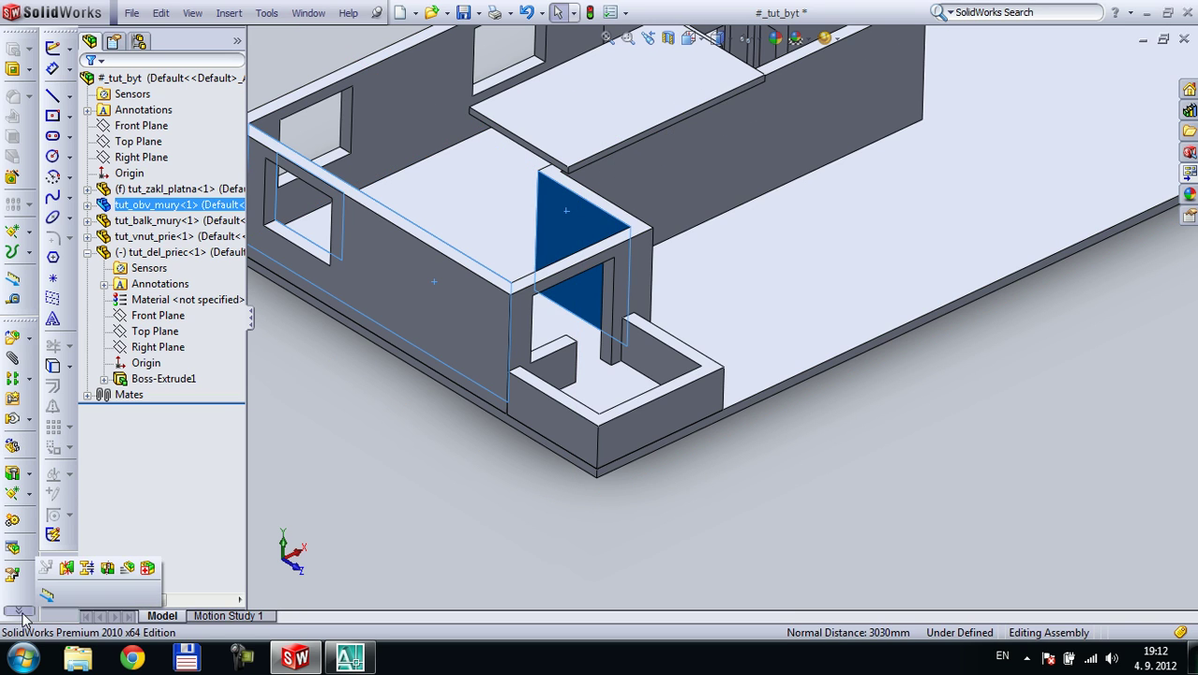
{"action": "left_click", "coordinate": [15, 299]}
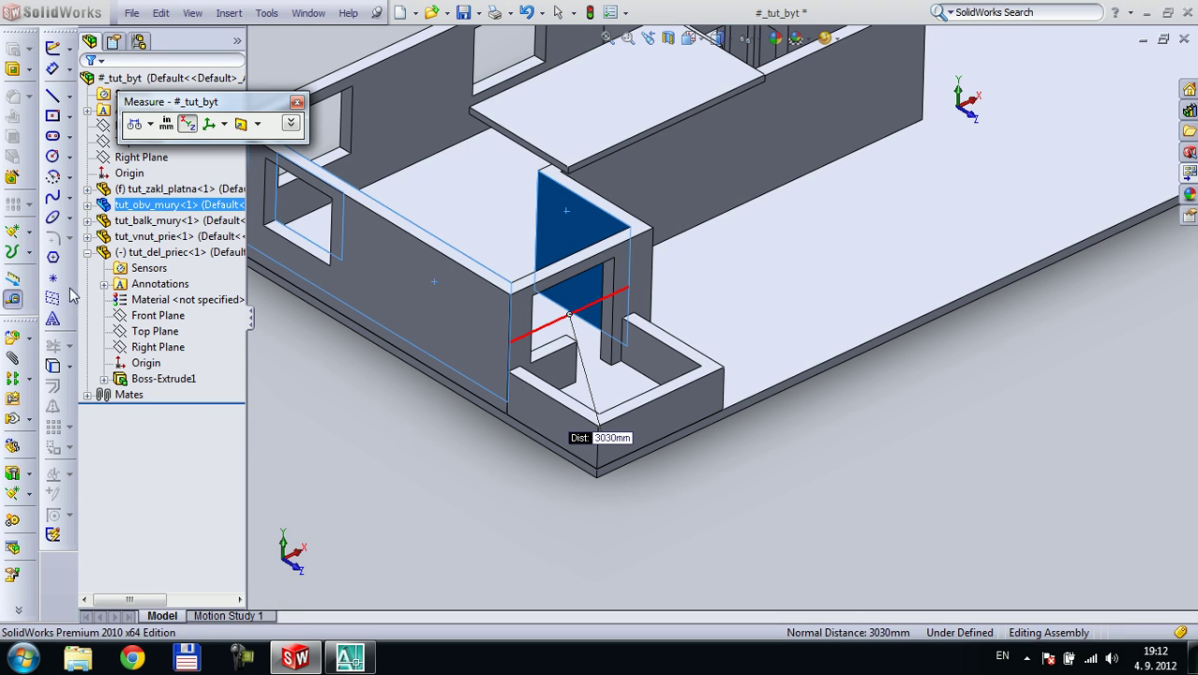
{"action": "scroll", "coordinate": [605, 413], "scroll_direction": "up", "scroll_amount": 3}
{"action": "key", "text": "Escape"}
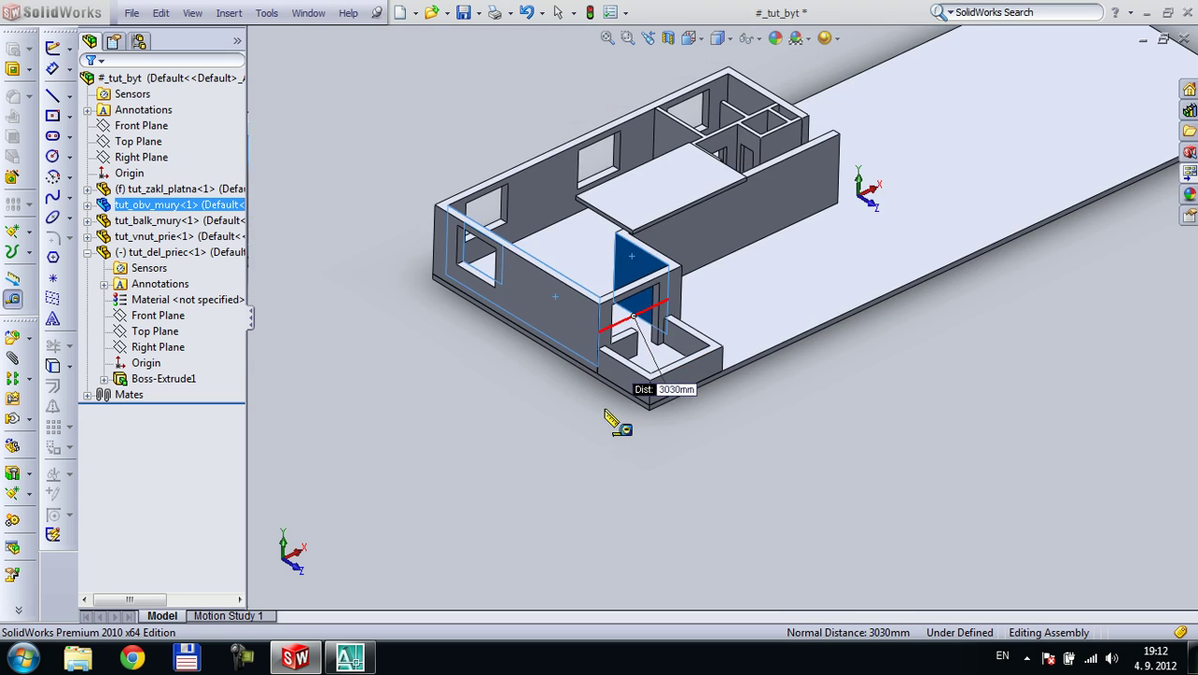
Show the dimensions of the inserted tut_del_priec part and set its 5000 mm width to 3030 mm
{"action": "middle_click_drag", "start_coordinate": [639, 266], "coordinate": [565, 292]}
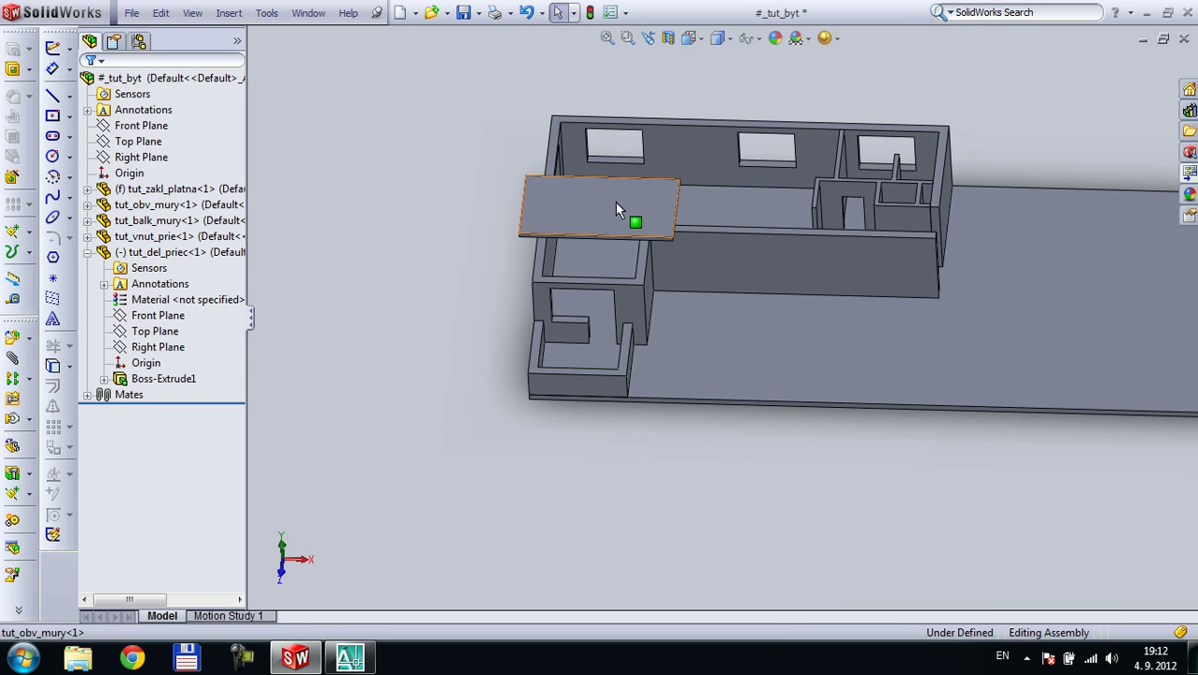
{"action": "scroll", "coordinate": [615, 201], "scroll_direction": "down", "scroll_amount": 4}
{"action": "scroll", "coordinate": [642, 251], "scroll_direction": "up", "scroll_amount": 3}
{"action": "scroll", "coordinate": [812, 266], "scroll_direction": "down", "scroll_amount": 2}
{"action": "middle_click_drag", "start_coordinate": [735, 328], "coordinate": [476, 268]}
{"action": "left_click", "coordinate": [513, 181]}
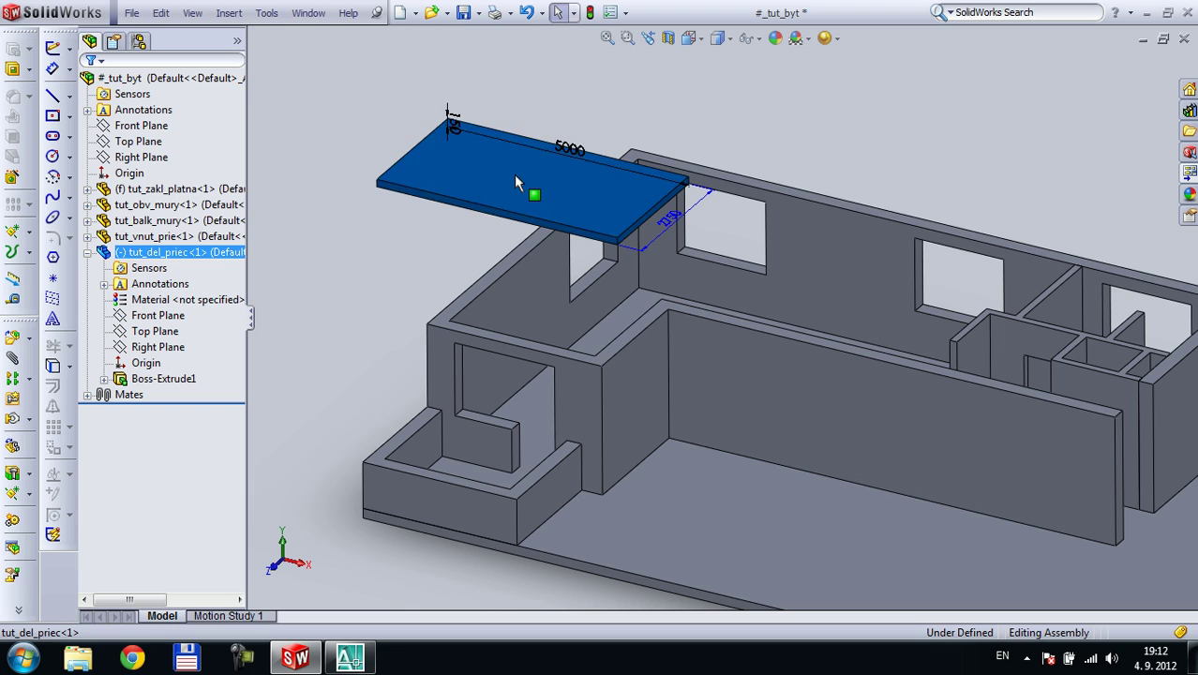
{"action": "left_click", "coordinate": [568, 150]}
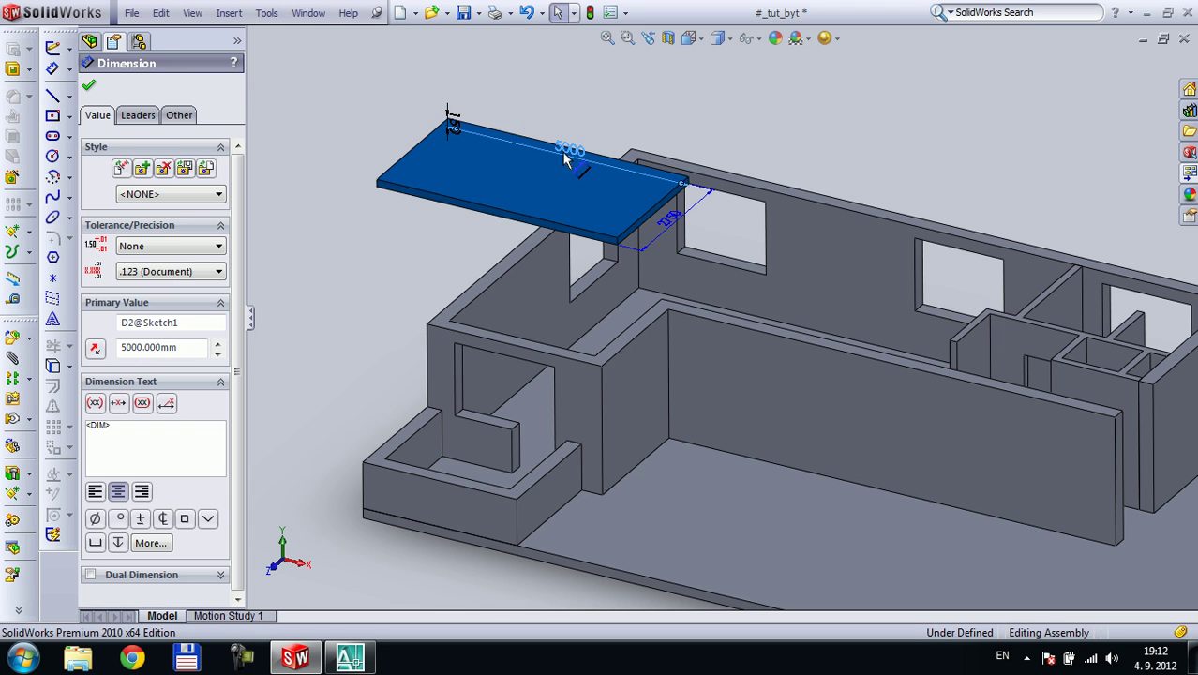
Set the extrusion depth of tut_del_priec to 150 mm
{"action": "double_click", "coordinate": [669, 220]}
{"action": "type", "text": "150"}
{"action": "key", "text": "Return"}
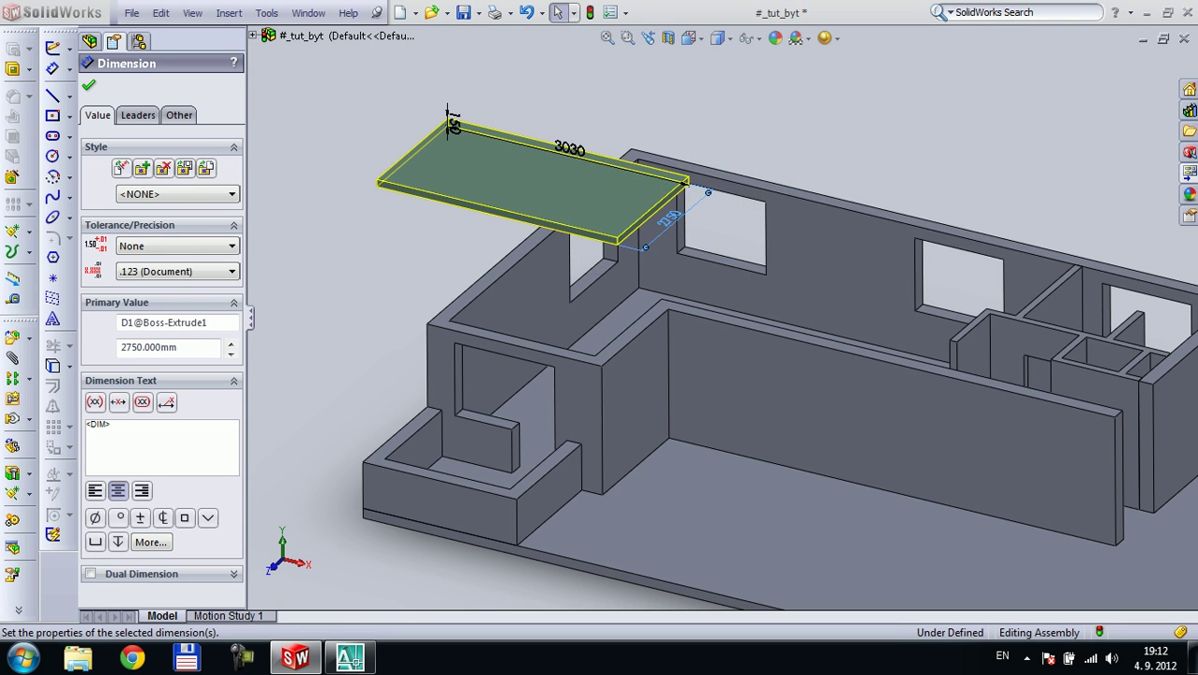
{"action": "key", "text": "Escape"}
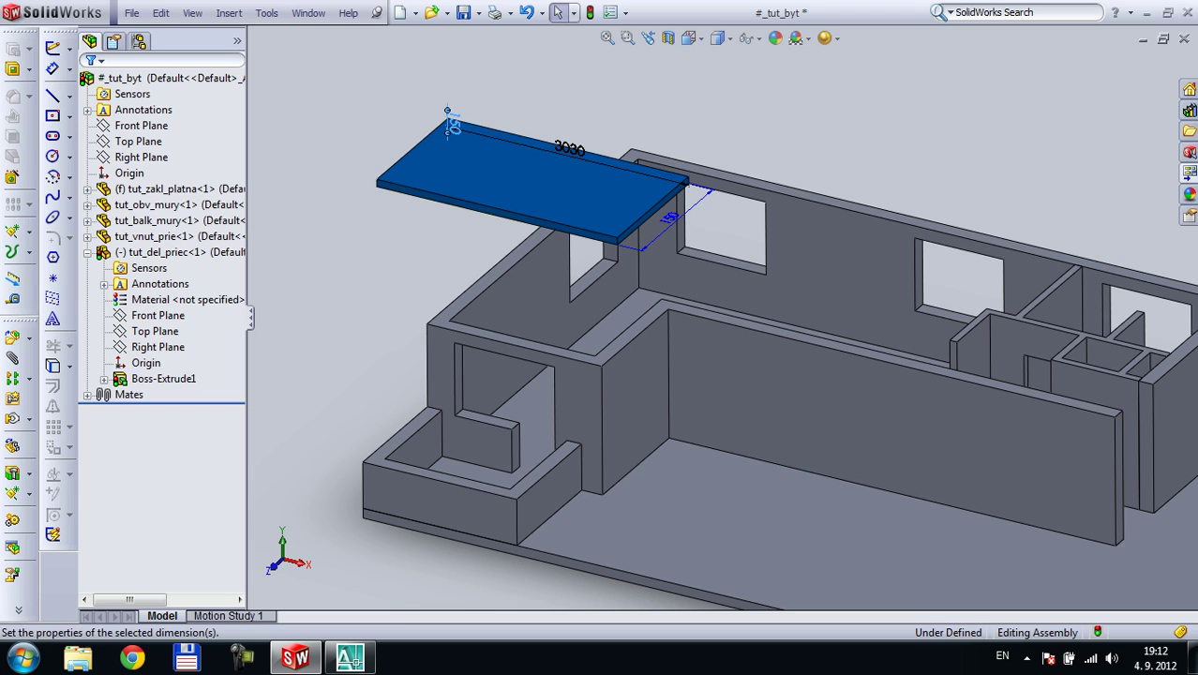
Set the height of the tut_del_priec partition to 2750 mm and rebuild the assembly
{"action": "left_click", "coordinate": [455, 128]}
{"action": "left_click", "coordinate": [457, 125]}
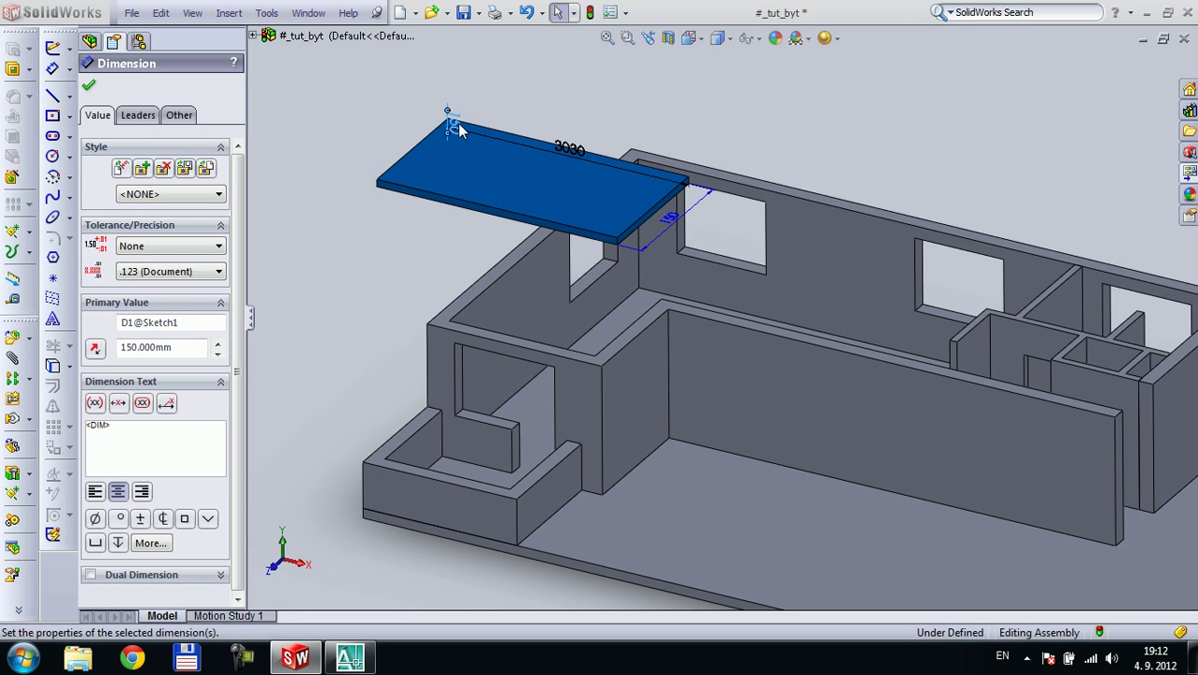
{"action": "left_click", "coordinate": [591, 14]}
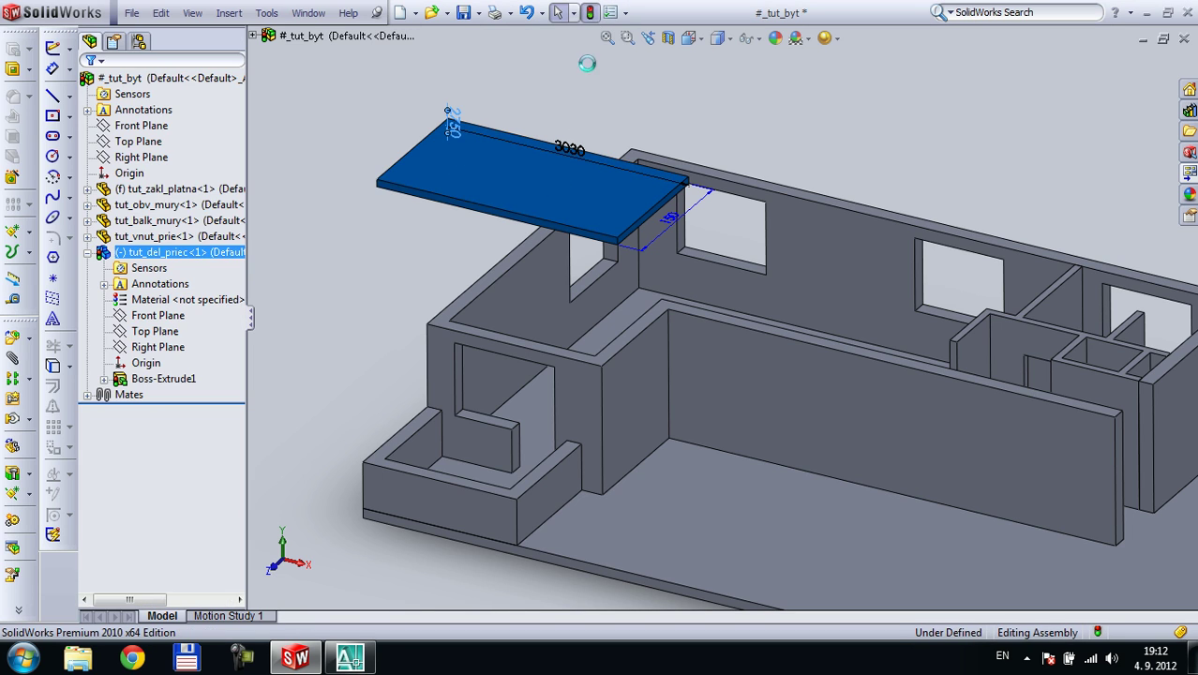
Add a coincident mate between the floor face of tut_zakl_platna and the bottom face of the tut_del_priec partition
{"action": "scroll", "coordinate": [540, 131], "scroll_direction": "up", "scroll_amount": 3}
{"action": "scroll", "coordinate": [540, 132], "scroll_direction": "down", "scroll_amount": 3}
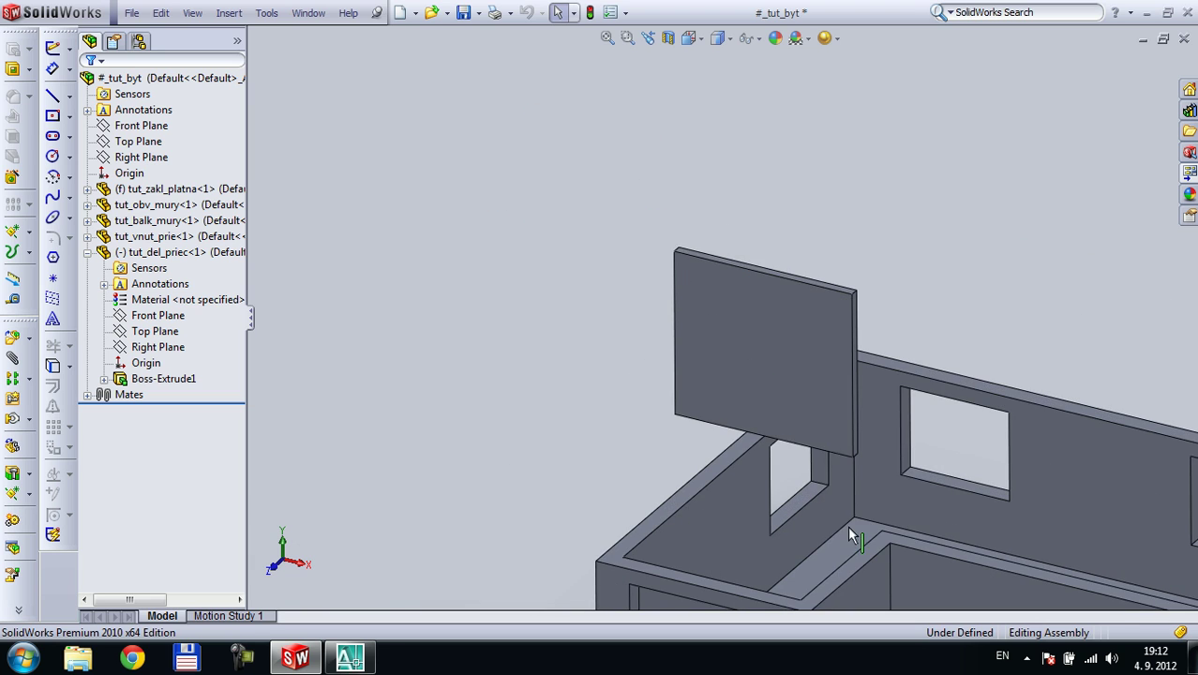
{"action": "scroll", "coordinate": [872, 480], "scroll_direction": "up", "scroll_amount": 4}
{"action": "middle_click_drag", "start_coordinate": [775, 329], "coordinate": [778, 446]}
{"action": "scroll", "coordinate": [779, 446], "scroll_direction": "down", "scroll_amount": 3}
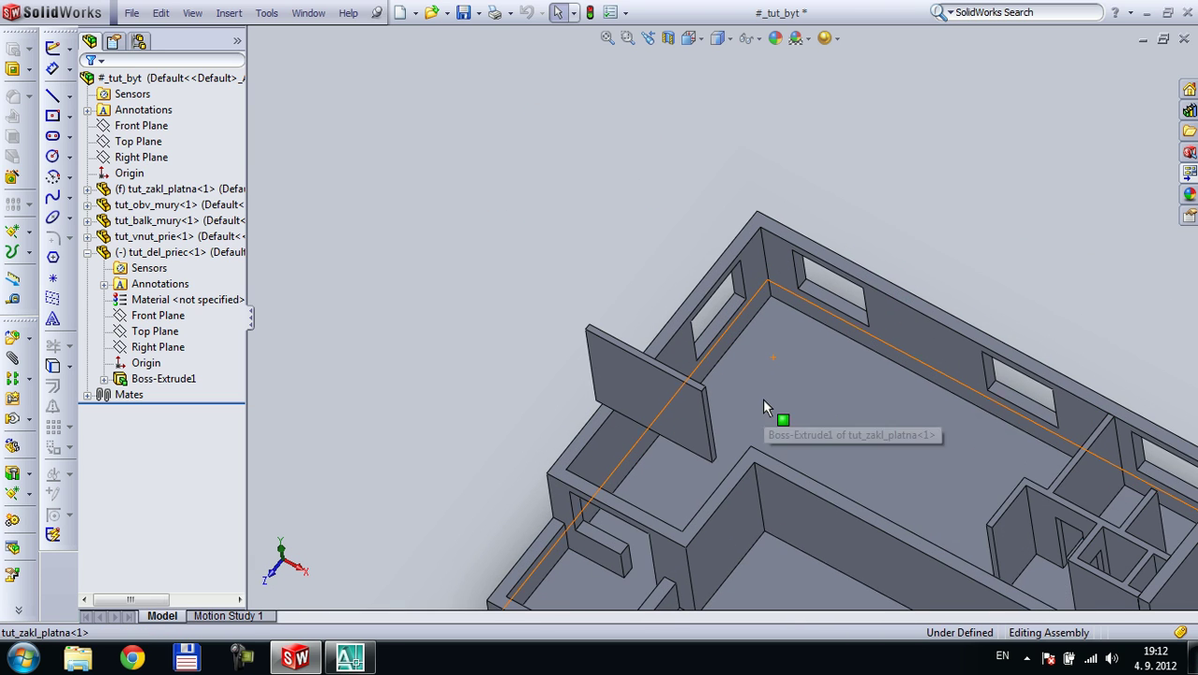
{"action": "left_click", "coordinate": [762, 398]}
{"action": "middle_click_drag", "start_coordinate": [762, 398], "coordinate": [681, 215]}
{"action": "scroll", "coordinate": [681, 214], "scroll_direction": "down", "scroll_amount": 3}
{"action": "scroll", "coordinate": [683, 220], "scroll_direction": "down", "scroll_amount": 5}
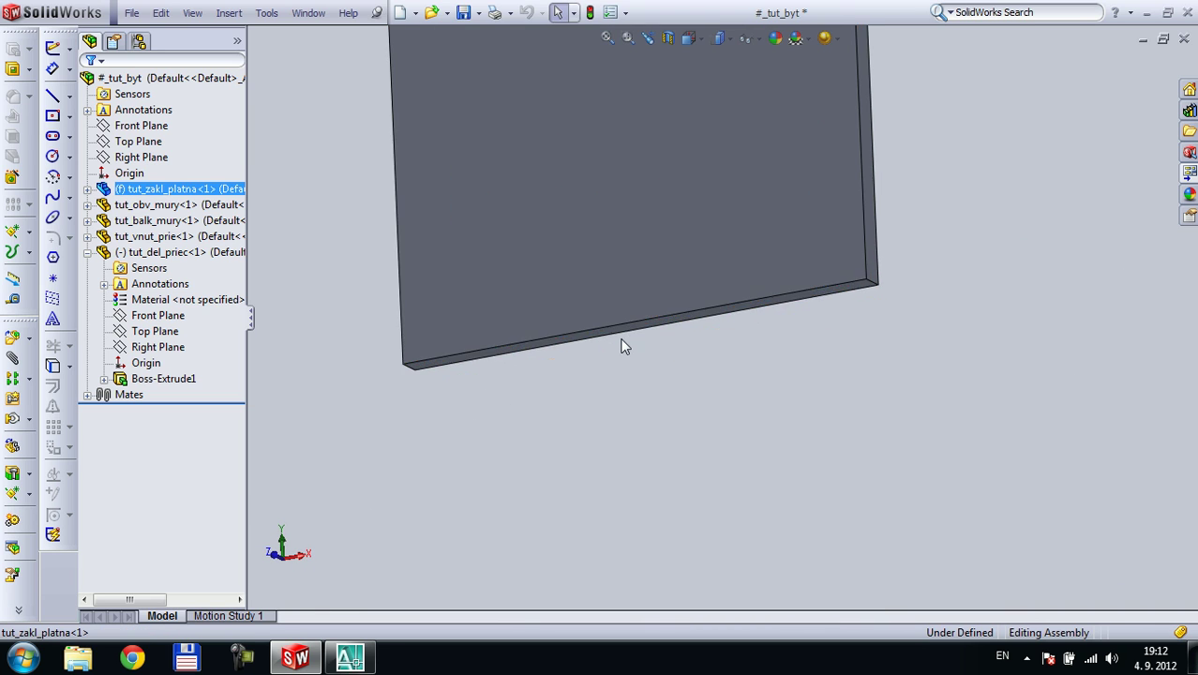
{"action": "left_click", "coordinate": [585, 328], "text": "ctrl"}
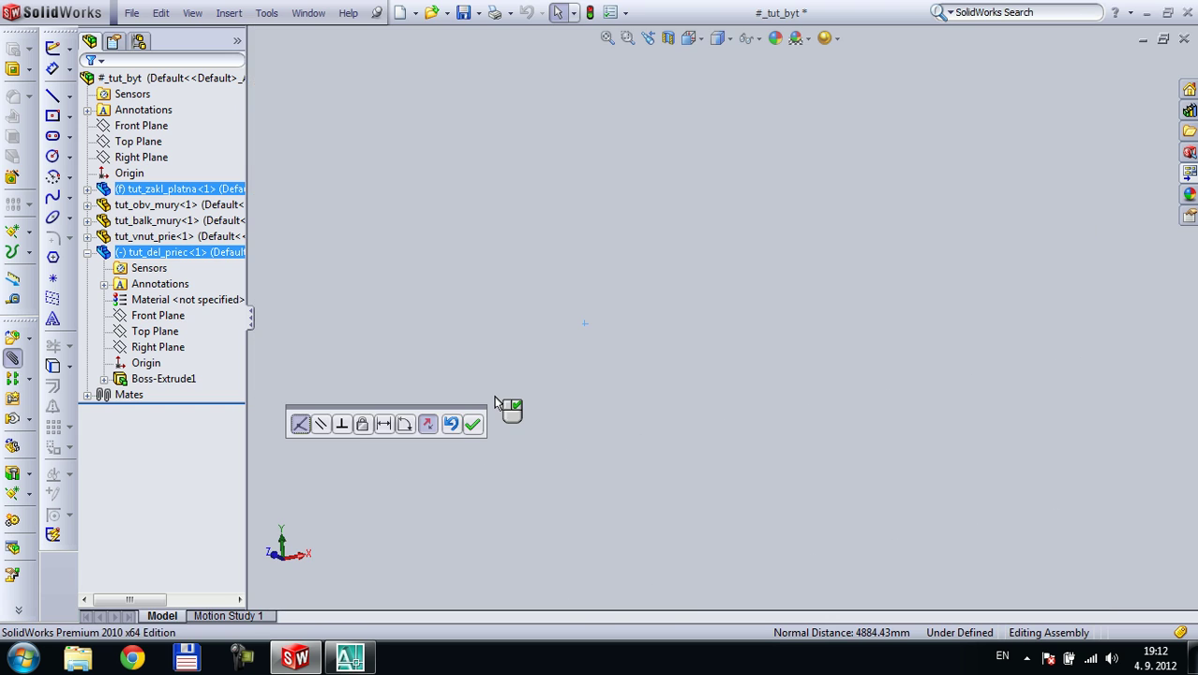
{"action": "right_click", "coordinate": [494, 397]}
Add a coincident mate between the inner face of tut_obv_mury's windowed end wall and the narrow end face of tut_del_priec
{"action": "scroll", "coordinate": [495, 397], "scroll_direction": "up", "scroll_amount": 6}
{"action": "middle_click_drag", "start_coordinate": [712, 257], "coordinate": [724, 357]}
{"action": "scroll", "coordinate": [724, 355], "scroll_direction": "down", "scroll_amount": 6}
{"action": "left_click", "coordinate": [575, 494]}
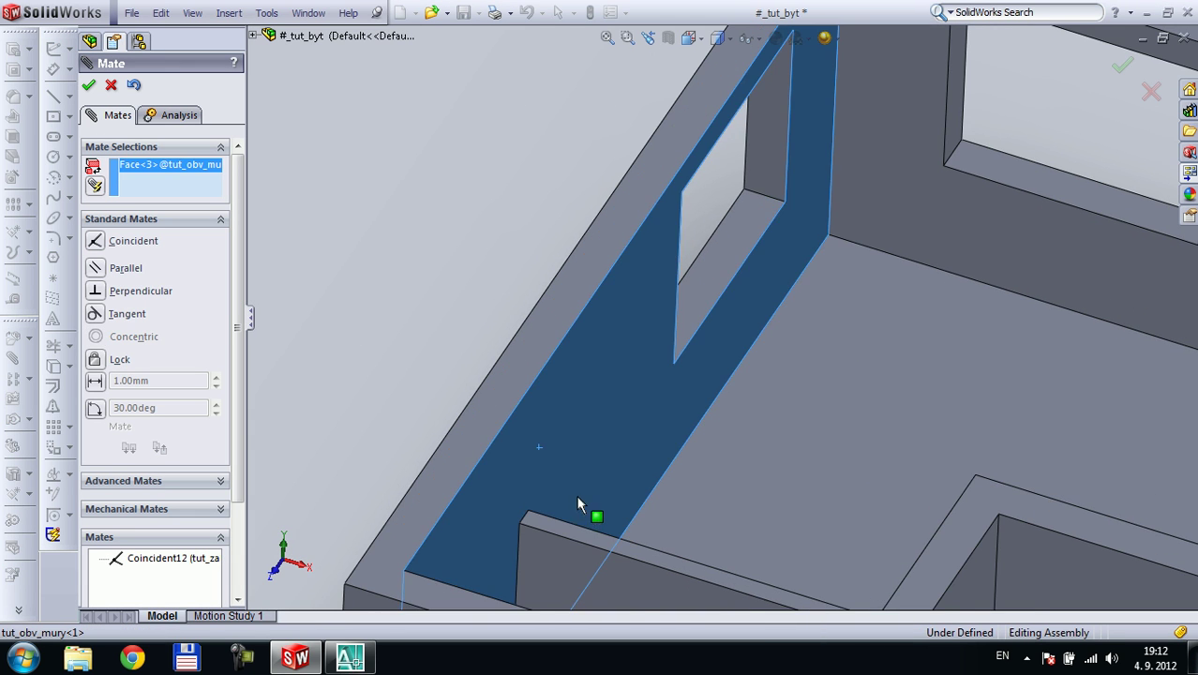
{"action": "middle_click_drag", "start_coordinate": [586, 511], "coordinate": [866, 562]}
{"action": "left_click", "coordinate": [884, 564]}
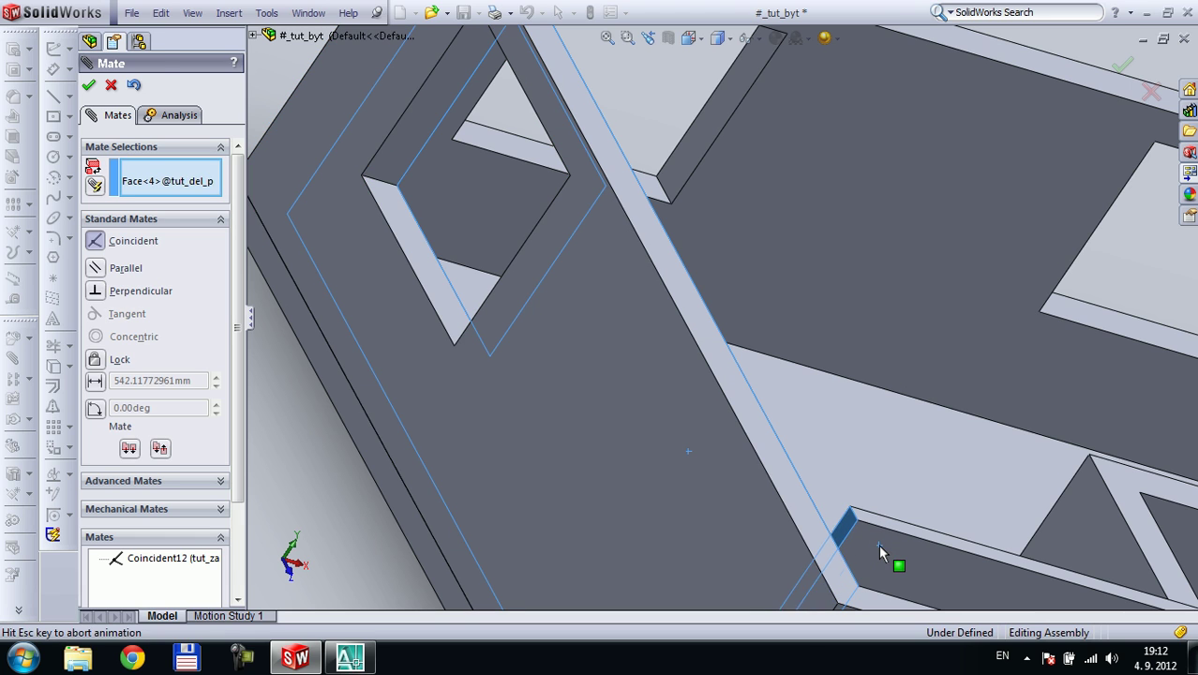
{"action": "right_click", "coordinate": [879, 547]}
Slide the tut_del_priec partition along the end wall, away from the balcony and into the open room
{"action": "scroll", "coordinate": [872, 534], "scroll_direction": "down", "scroll_amount": 1}
{"action": "scroll", "coordinate": [863, 497], "scroll_direction": "up", "scroll_amount": 8}
{"action": "middle_click_drag", "start_coordinate": [754, 413], "coordinate": [706, 506]}
{"action": "scroll", "coordinate": [926, 456], "scroll_direction": "down", "scroll_amount": 4}
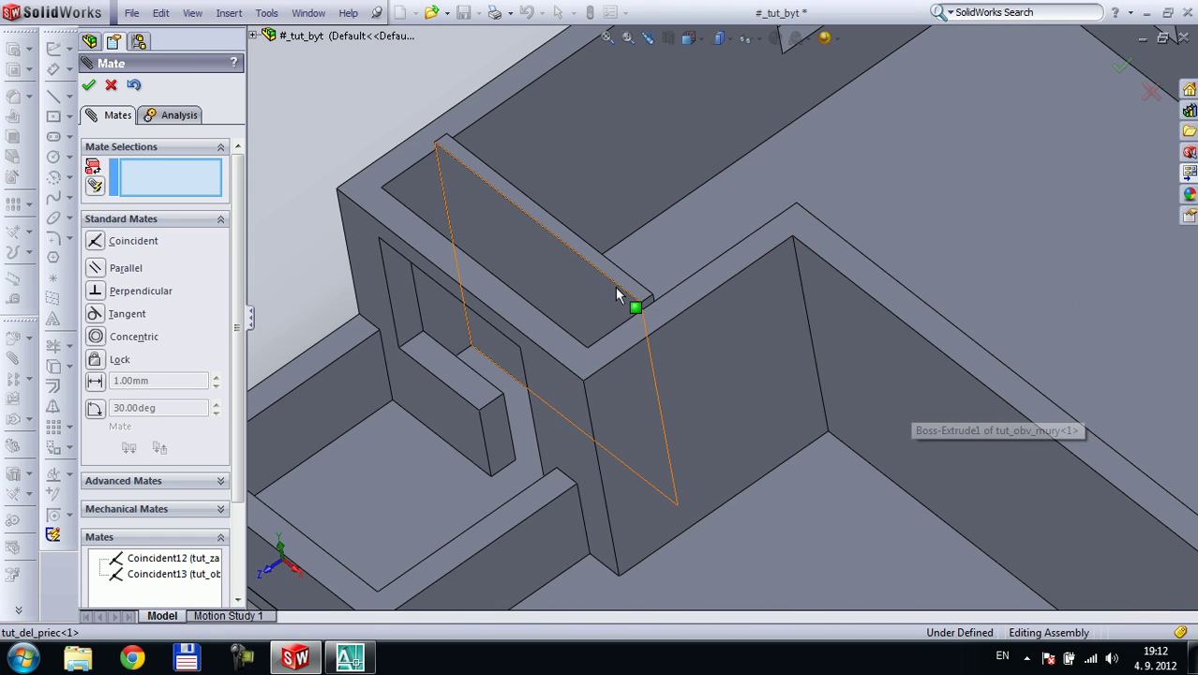
{"action": "left_click_drag", "start_coordinate": [615, 286], "coordinate": [922, 134]}
Add a 1000 mm distance mate between the partition's broad face and the parallel long inner wall face of tut_obv_mury, and finish mating
{"action": "left_click", "coordinate": [876, 197]}
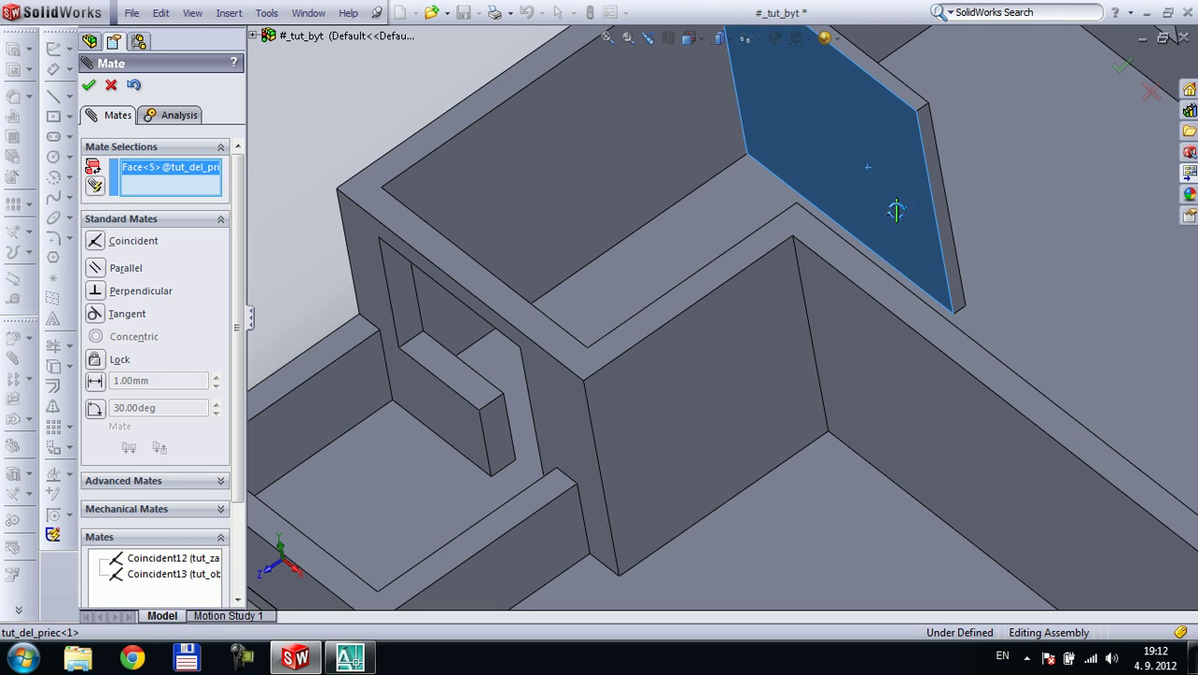
{"action": "middle_click_drag", "start_coordinate": [876, 197], "coordinate": [774, 293]}
{"action": "left_click", "coordinate": [625, 204]}
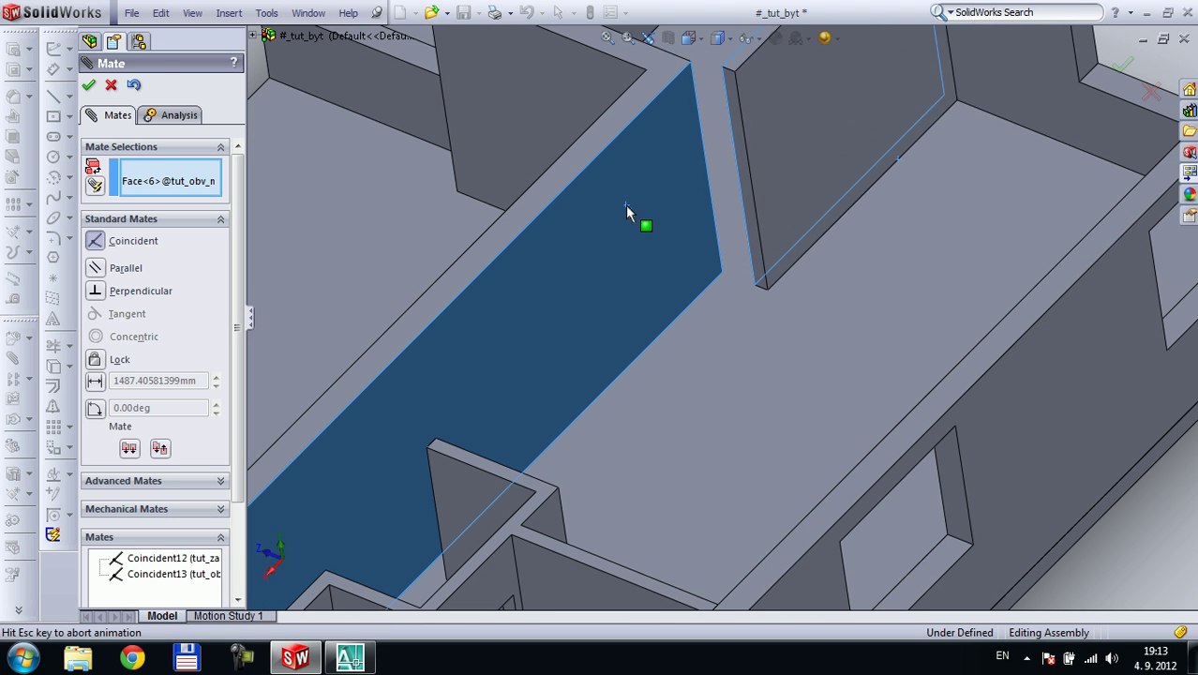
{"action": "left_click", "coordinate": [514, 183]}
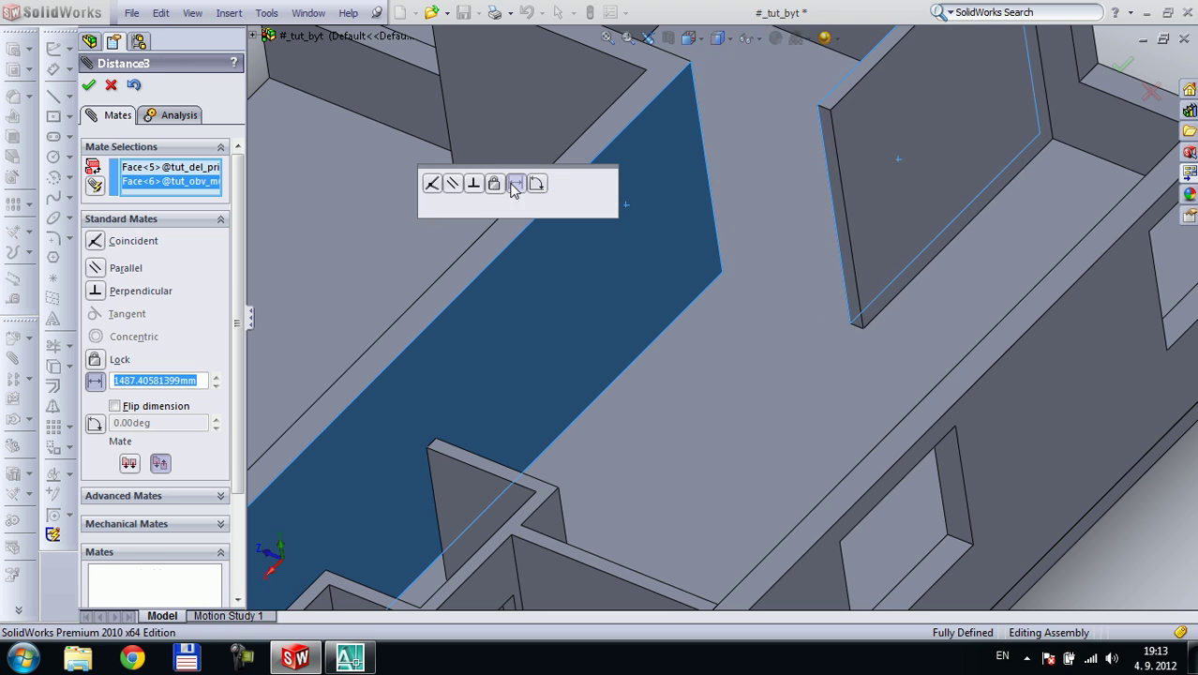
{"action": "type", "text": "1000"}
{"action": "key", "text": "Return"}
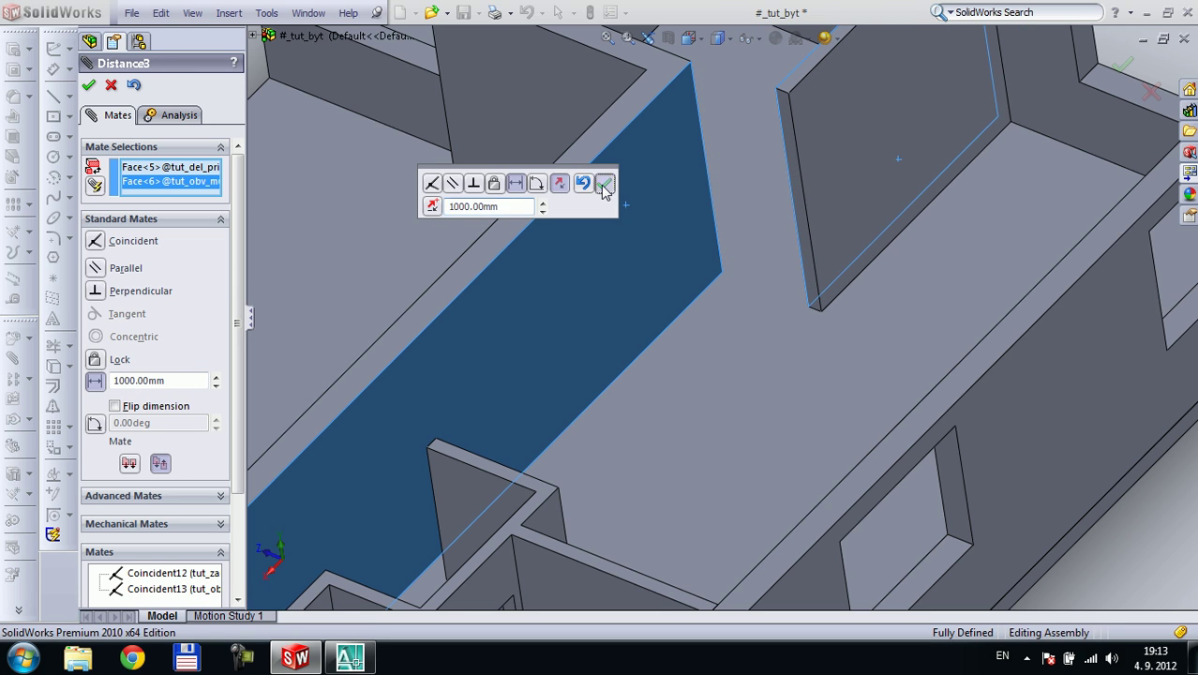
{"action": "left_click", "coordinate": [604, 185]}
{"action": "left_click", "coordinate": [89, 89]}
Inspect the placed partition and show its dimensions to check its height against the surrounding walls
{"action": "scroll", "coordinate": [726, 275], "scroll_direction": "up", "scroll_amount": 4}
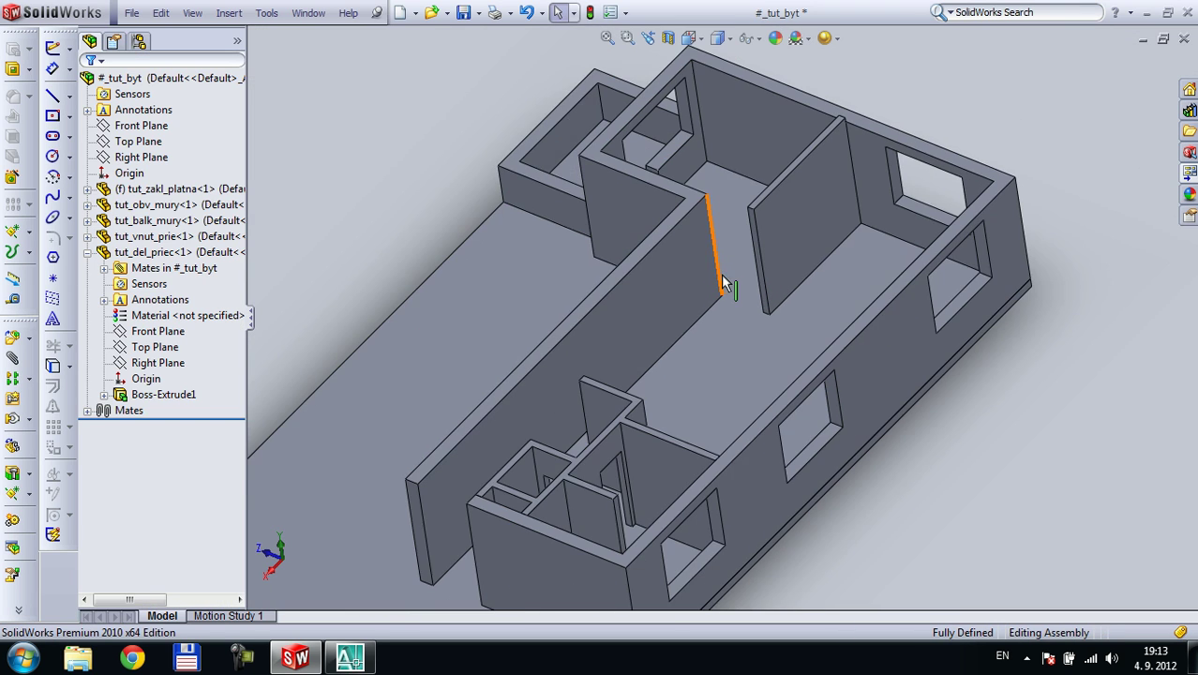
{"action": "middle_click", "coordinate": [721, 273]}
{"action": "middle_click_drag", "start_coordinate": [722, 270], "coordinate": [803, 409]}
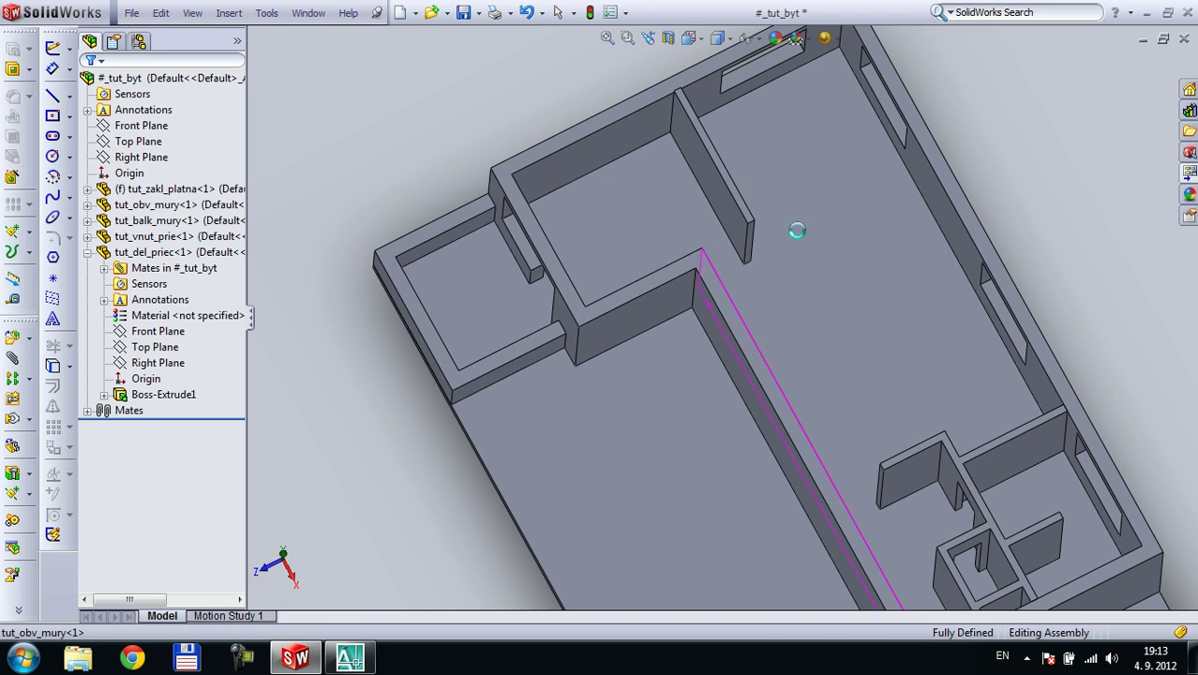
{"action": "middle_click_drag", "start_coordinate": [817, 219], "coordinate": [677, 134]}
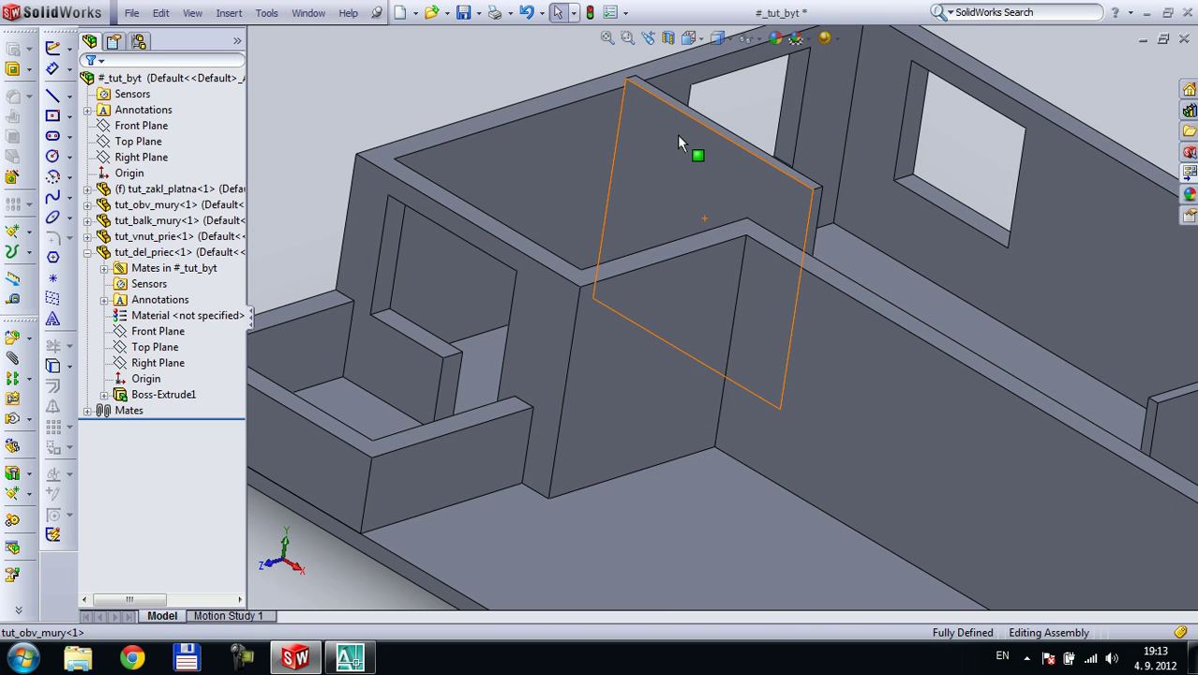
{"action": "left_click", "coordinate": [677, 134]}
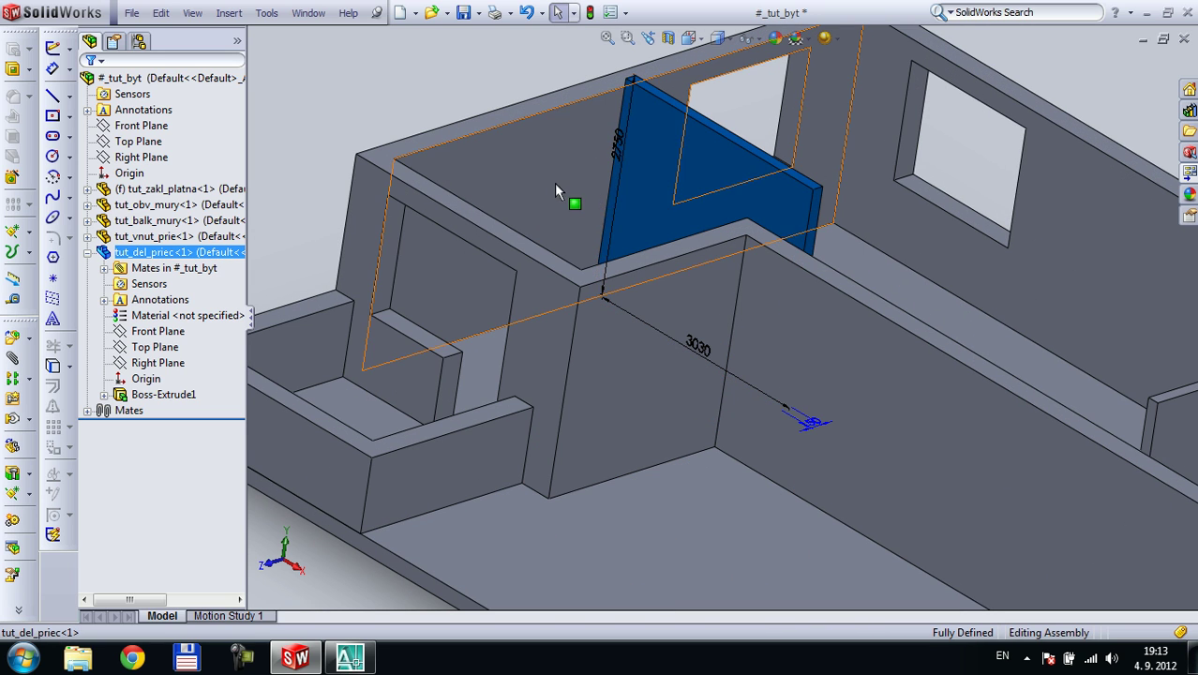
{"action": "key", "text": "Escape"}
Show the dimensions of the tut_obv_mury outer walls and set their extrusion height to 2750 mm
{"action": "left_click", "coordinate": [518, 187]}
{"action": "scroll", "coordinate": [600, 281], "scroll_direction": "up", "scroll_amount": 5}
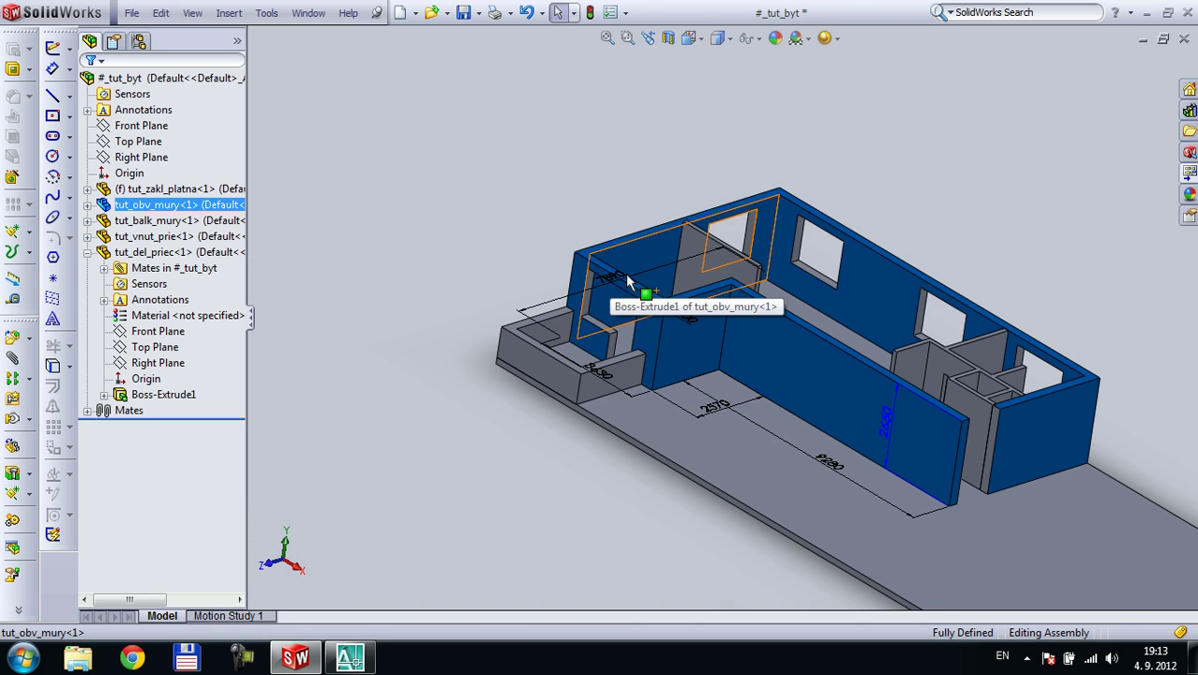
{"action": "left_click", "coordinate": [890, 431]}
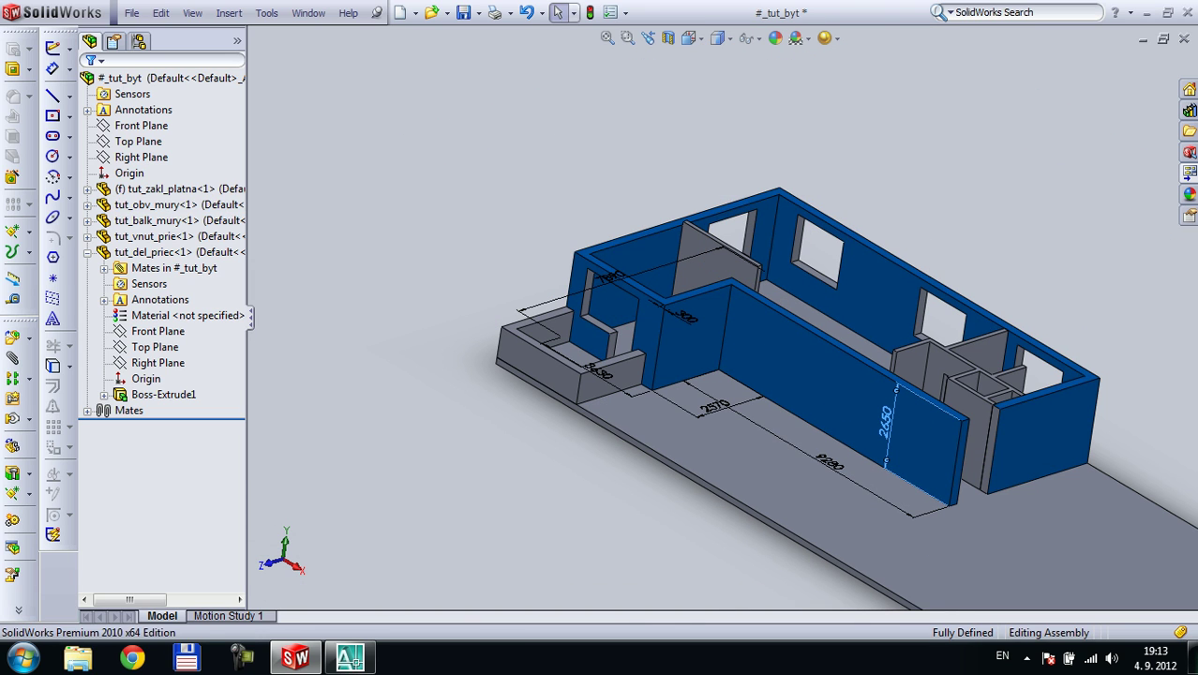
{"action": "double_click", "coordinate": [890, 431]}
{"action": "type", "text": "275"}
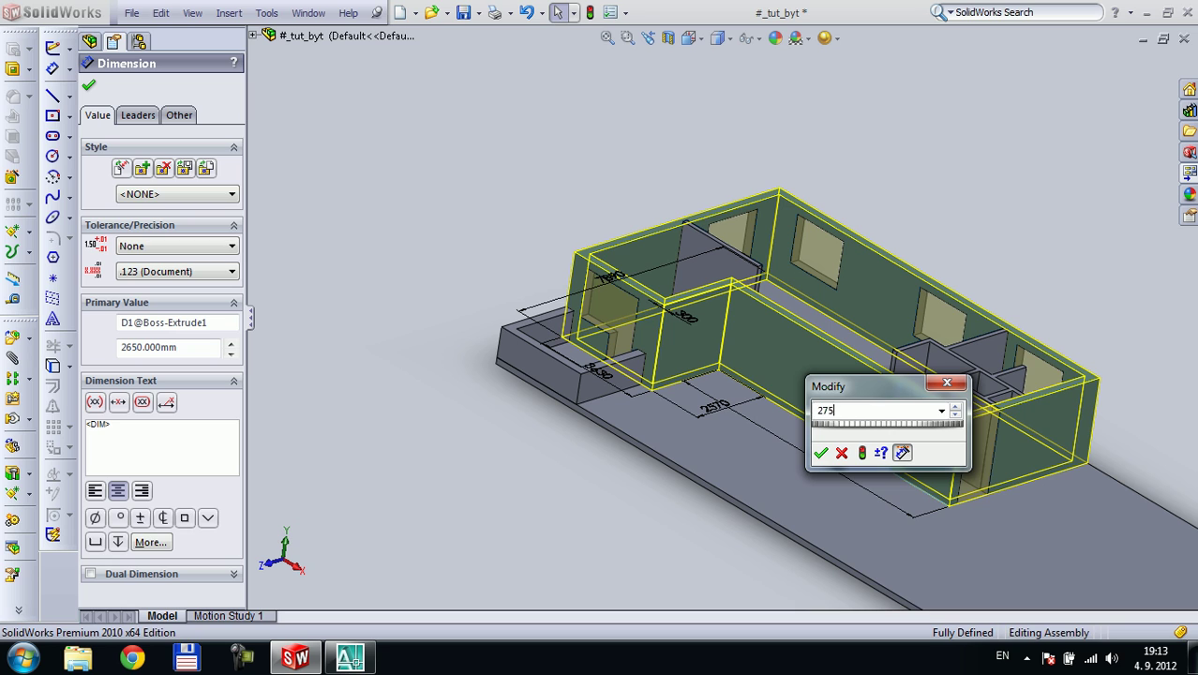
{"action": "type", "text": "0"}
{"action": "key", "text": "Return"}
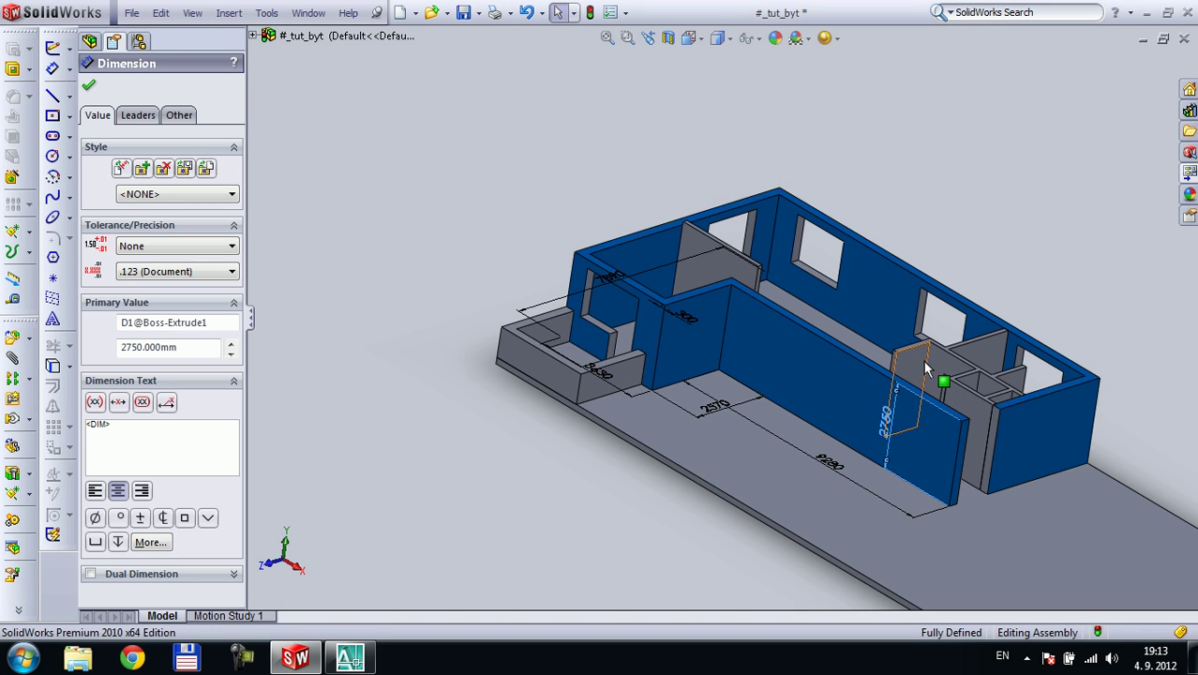
Set the extrusion height of the tut_vnut_prie inner partitions to 2750 mm and rebuild the assembly
{"action": "left_click", "coordinate": [925, 367]}
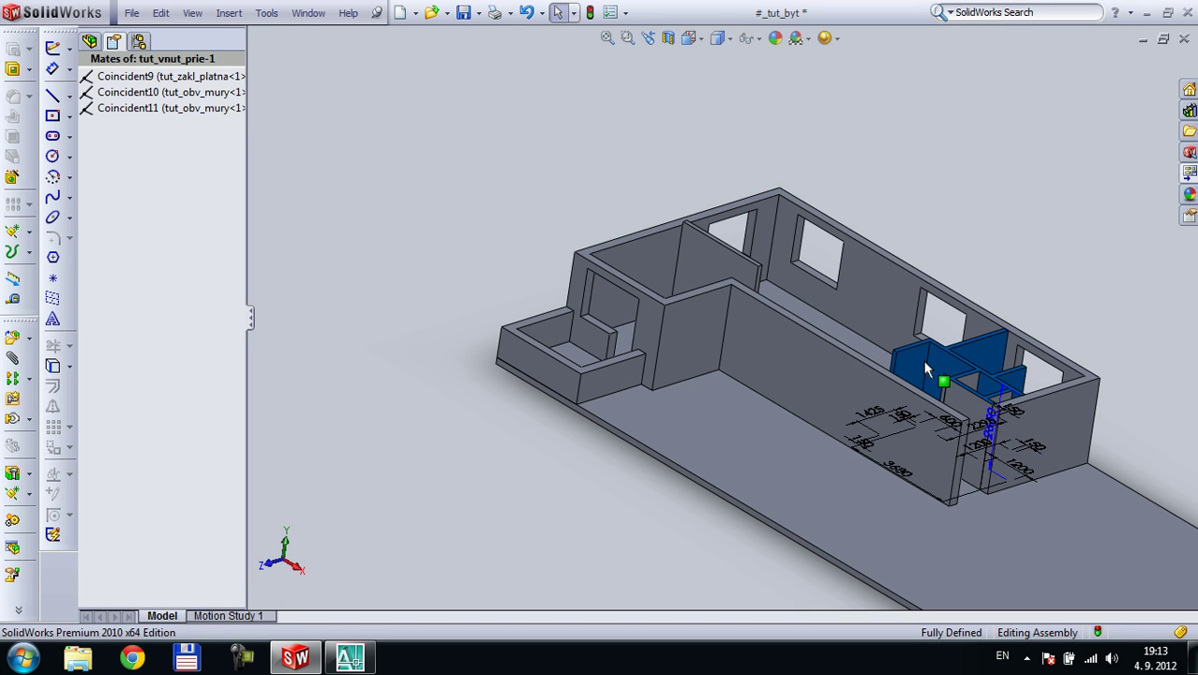
{"action": "double_click", "coordinate": [995, 415]}
{"action": "type", "text": "27"}
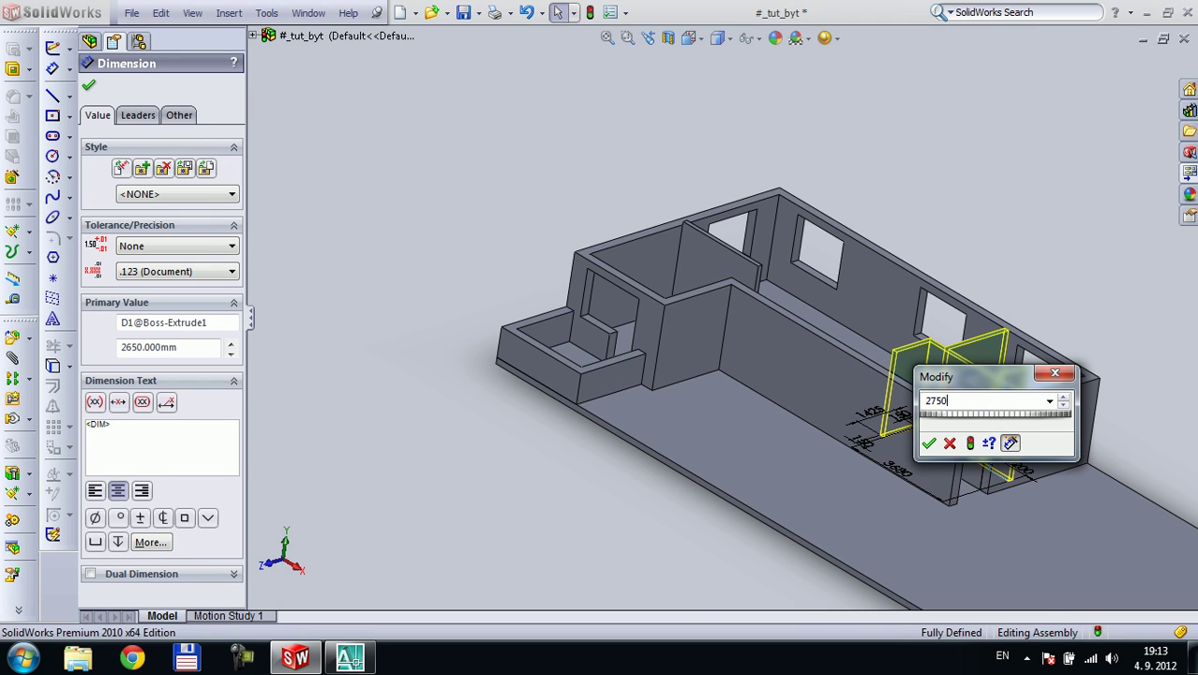
{"action": "type", "text": "50"}
{"action": "key", "text": "Return"}
{"action": "left_click", "coordinate": [571, 11]}
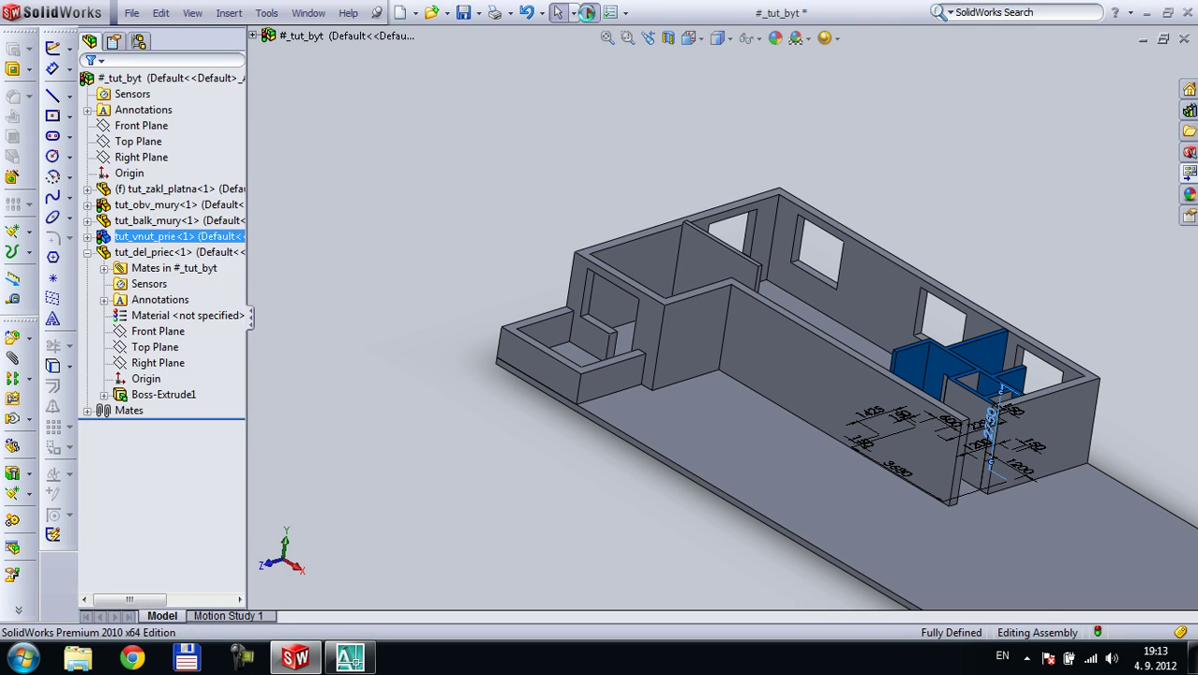
{"action": "left_click", "coordinate": [462, 173]}
Inspect the updated apartment walls and save the #_tut_byt assembly
{"action": "middle_click_drag", "start_coordinate": [1028, 190], "coordinate": [1051, 249]}
{"action": "scroll", "coordinate": [1048, 281], "scroll_direction": "down", "scroll_amount": 1}
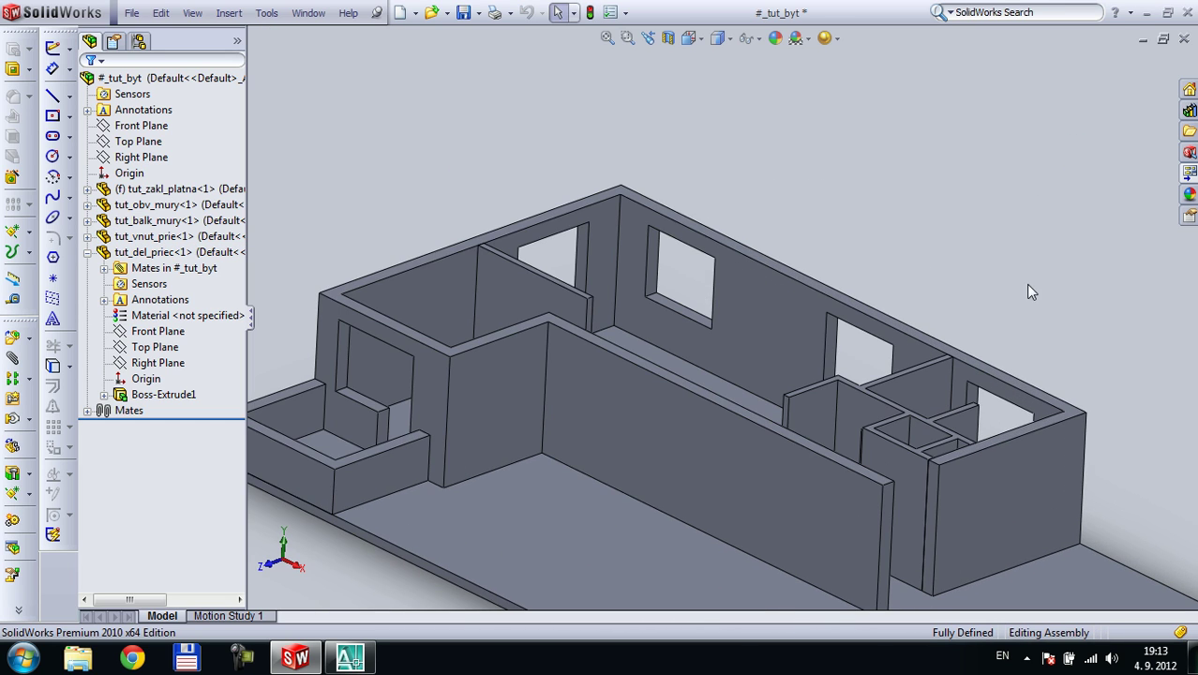
{"action": "middle_click_drag", "start_coordinate": [942, 282], "coordinate": [882, 291], "text": "shift"}
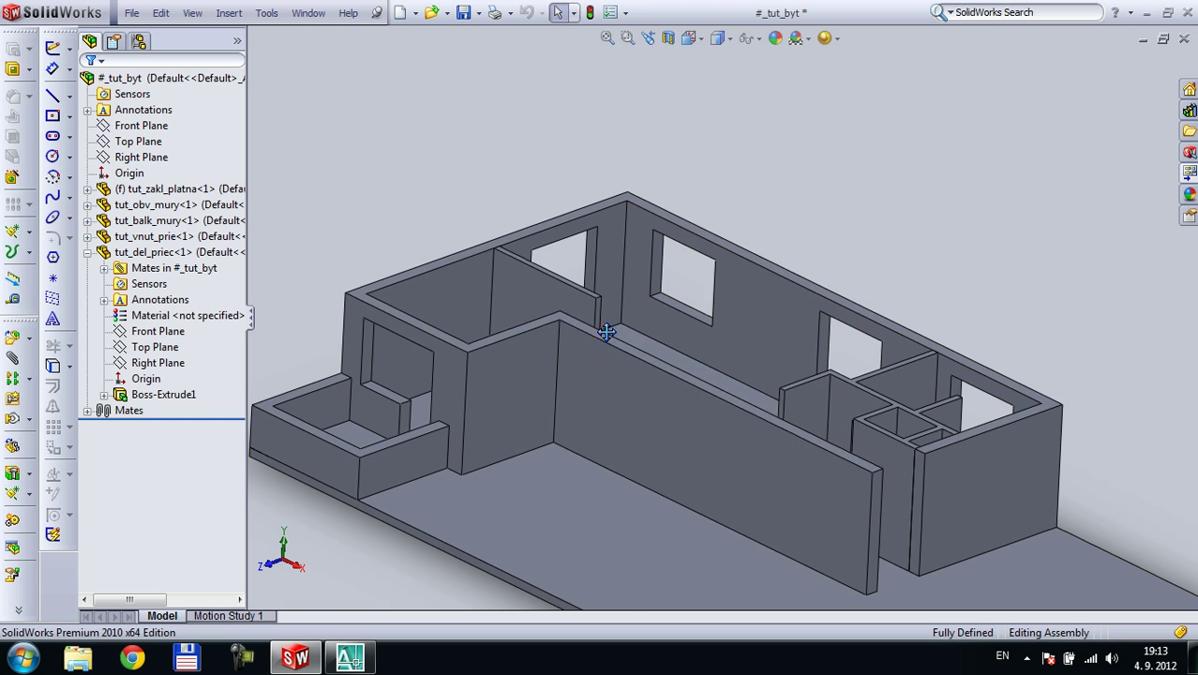
{"action": "middle_click_drag", "start_coordinate": [601, 331], "coordinate": [559, 283], "text": "ctrl"}
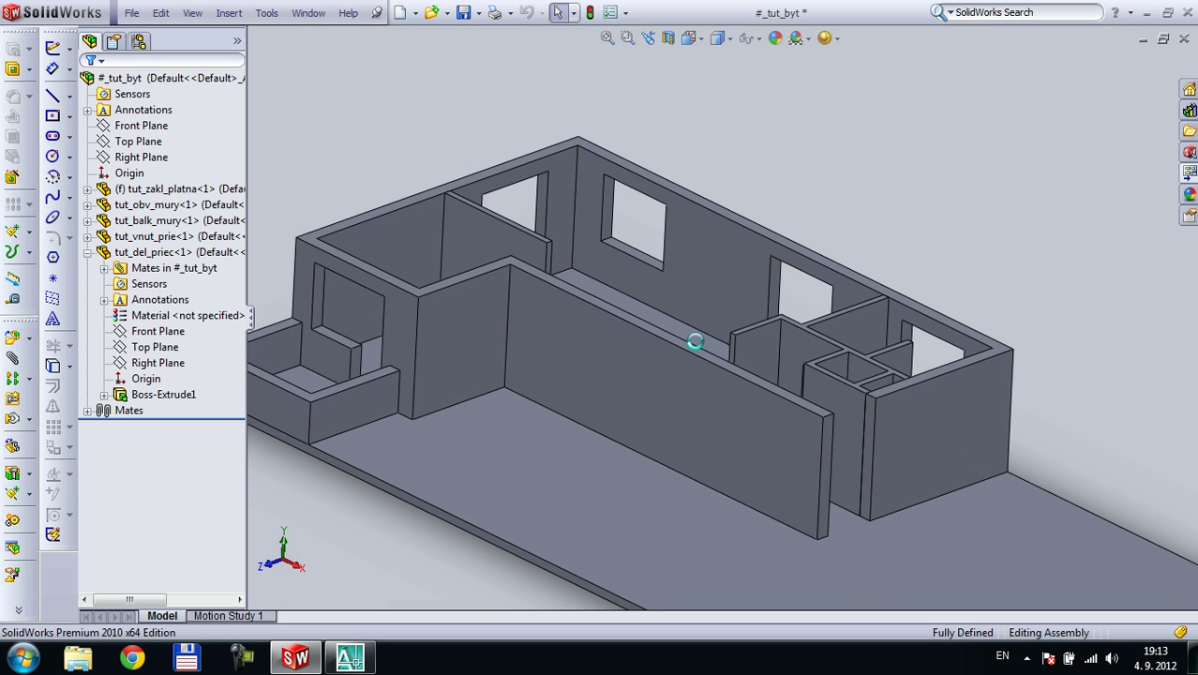
{"action": "middle_click_drag", "start_coordinate": [693, 356], "coordinate": [843, 404]}
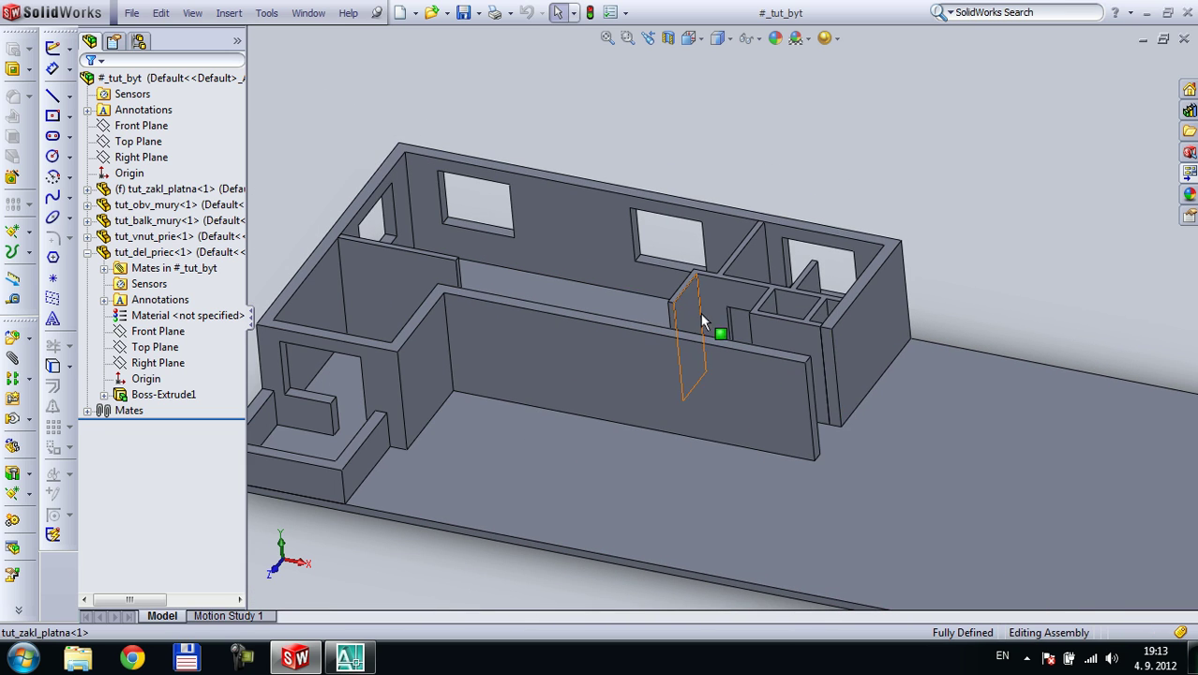
{"action": "middle_click_drag", "start_coordinate": [700, 312], "coordinate": [730, 363], "text": "ctrl"}
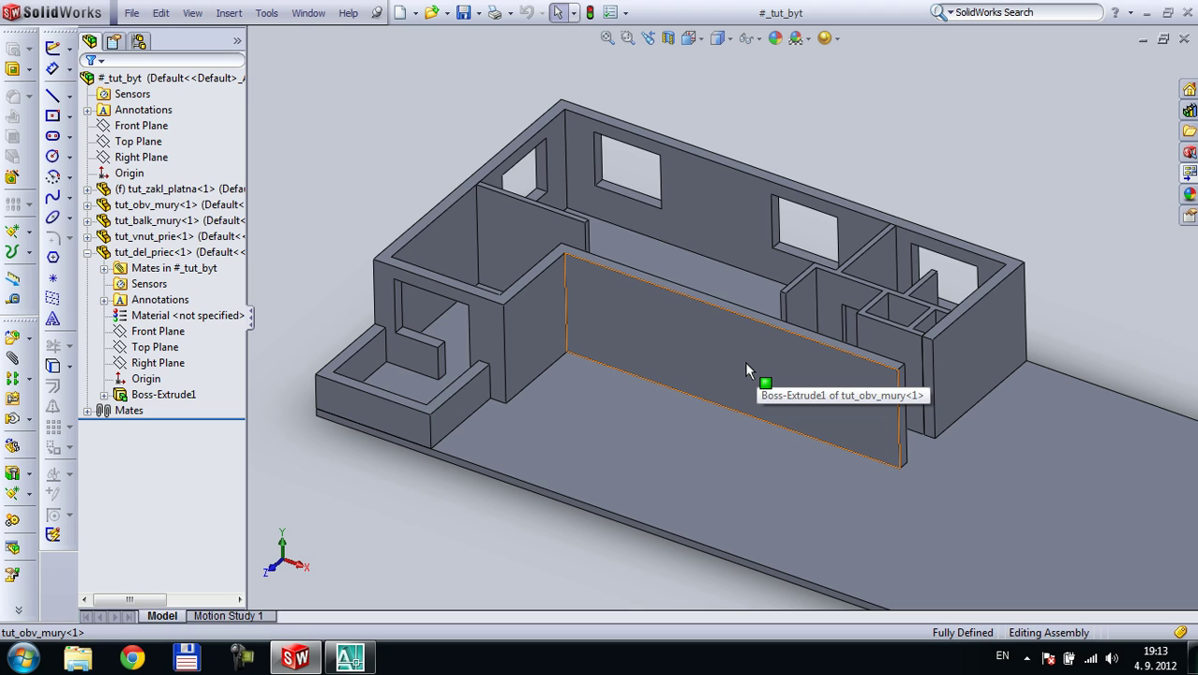
Show the display states of the assembly components and open the appearance settings of the tut_obv_mury outer walls
{"action": "left_click", "coordinate": [744, 363]}
{"action": "left_click", "coordinate": [338, 120]}
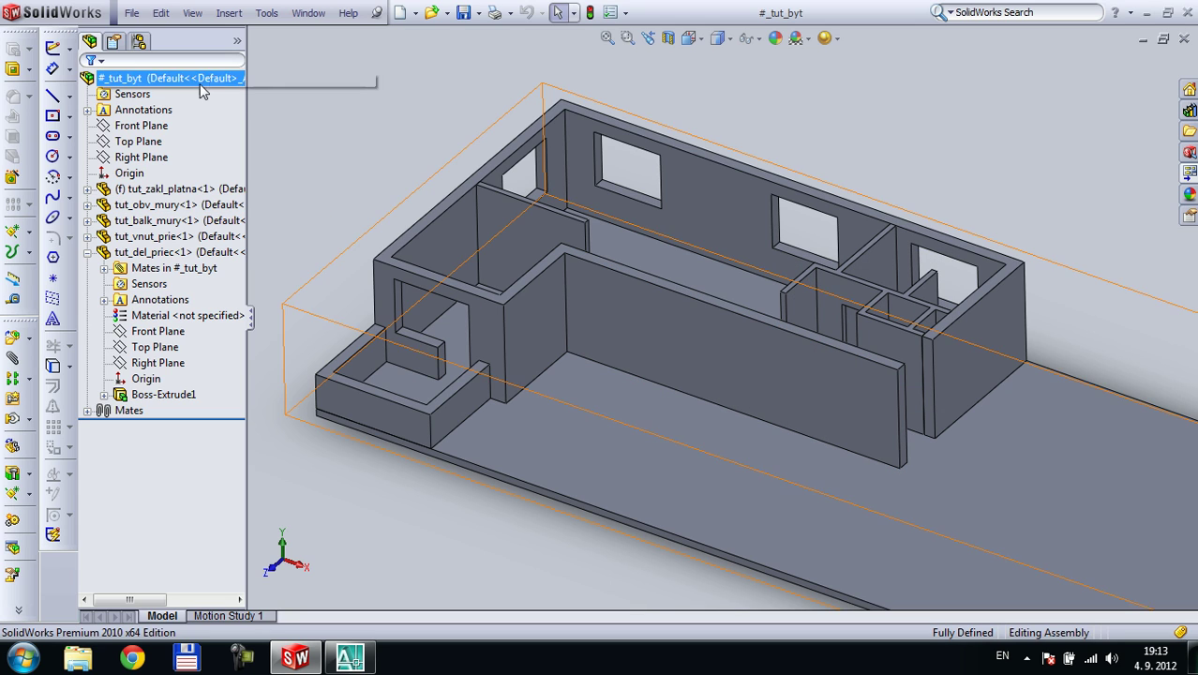
{"action": "left_click", "coordinate": [239, 42]}
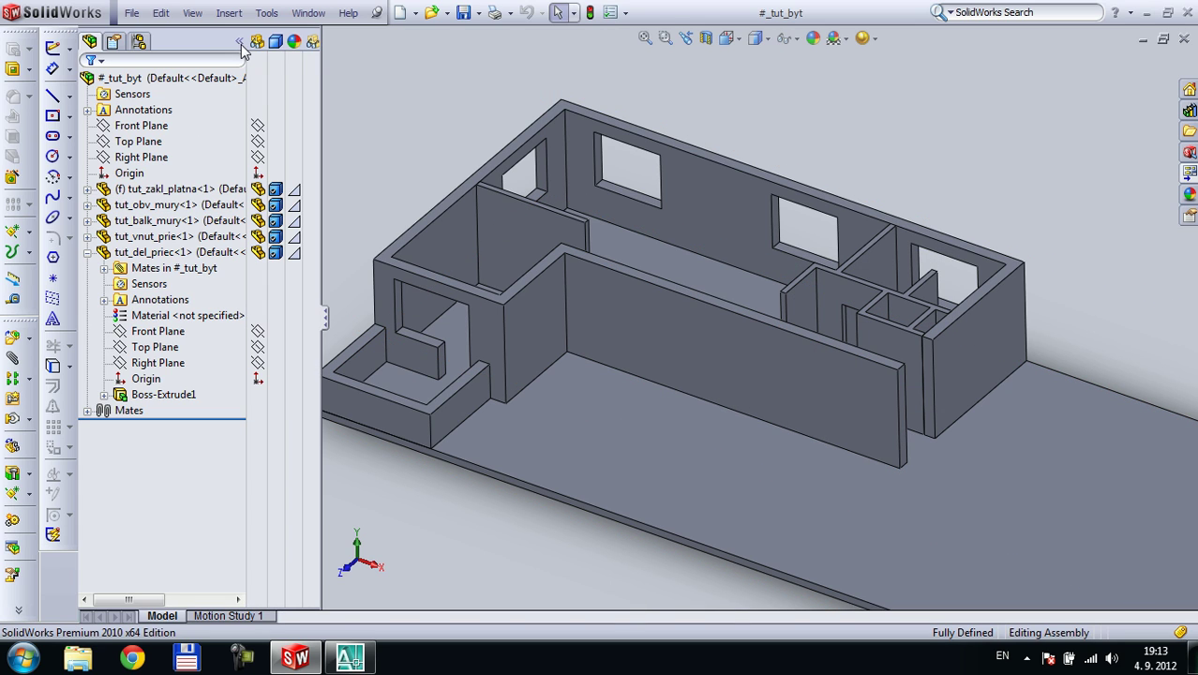
{"action": "left_click", "coordinate": [239, 43]}
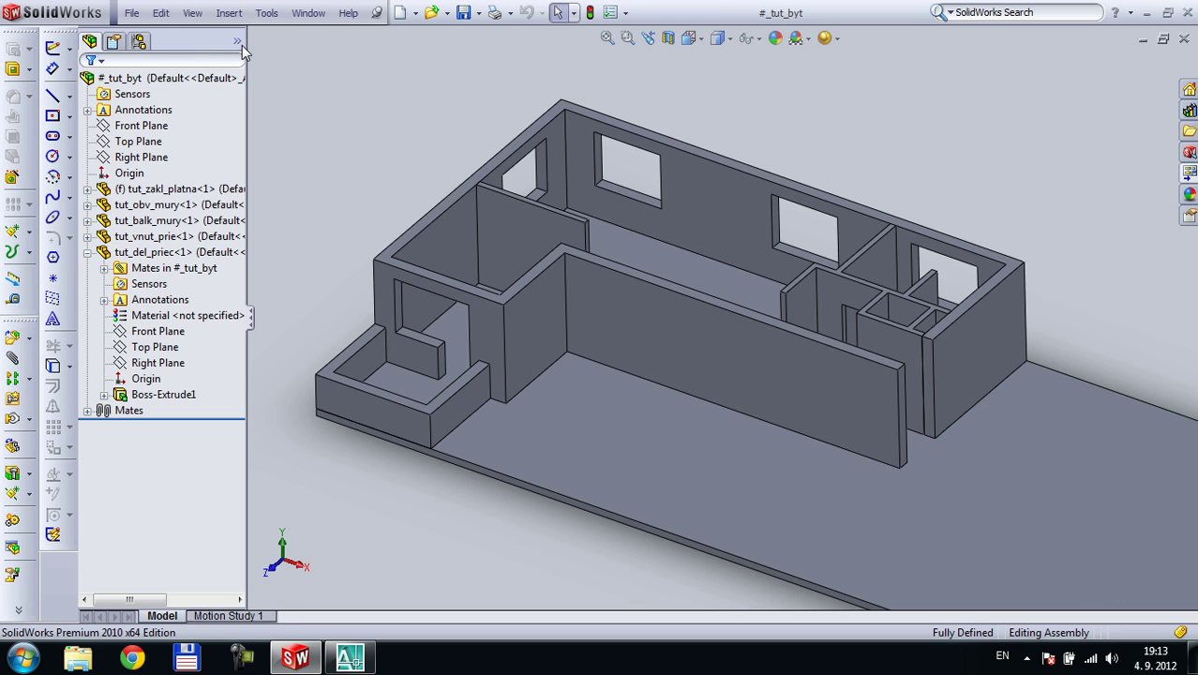
{"action": "left_click", "coordinate": [239, 42]}
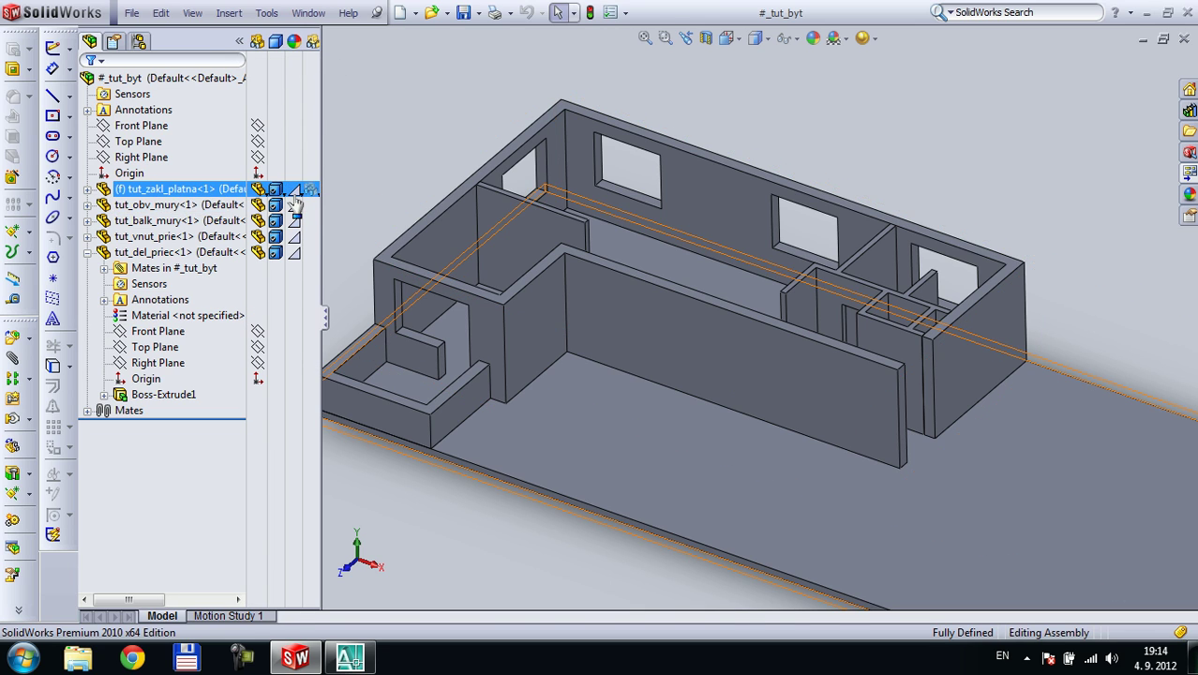
{"action": "mouse_move", "coordinate": [298, 195]}
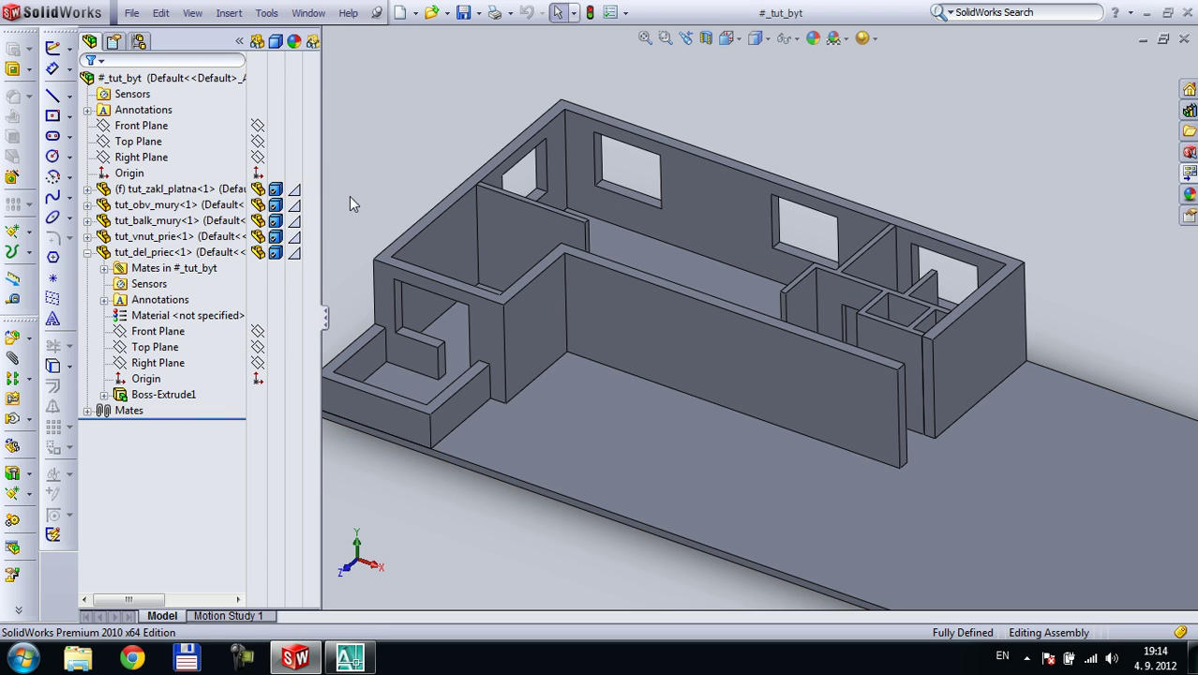
{"action": "left_click", "coordinate": [296, 210]}
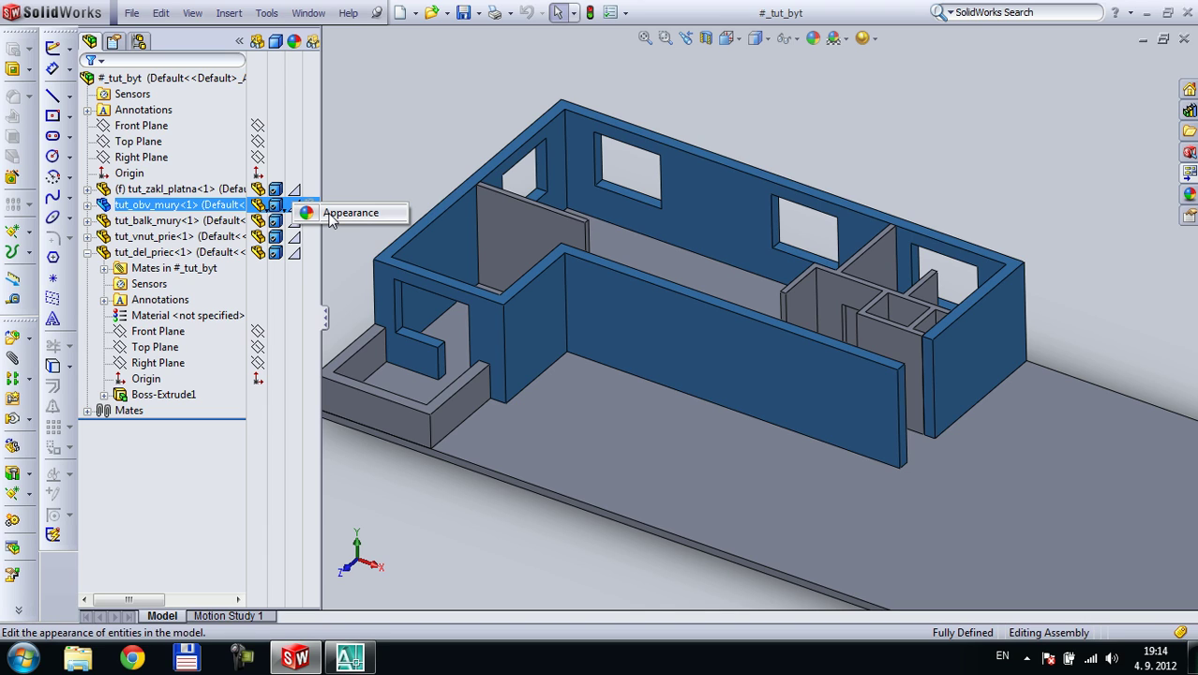
{"action": "left_click", "coordinate": [330, 219]}
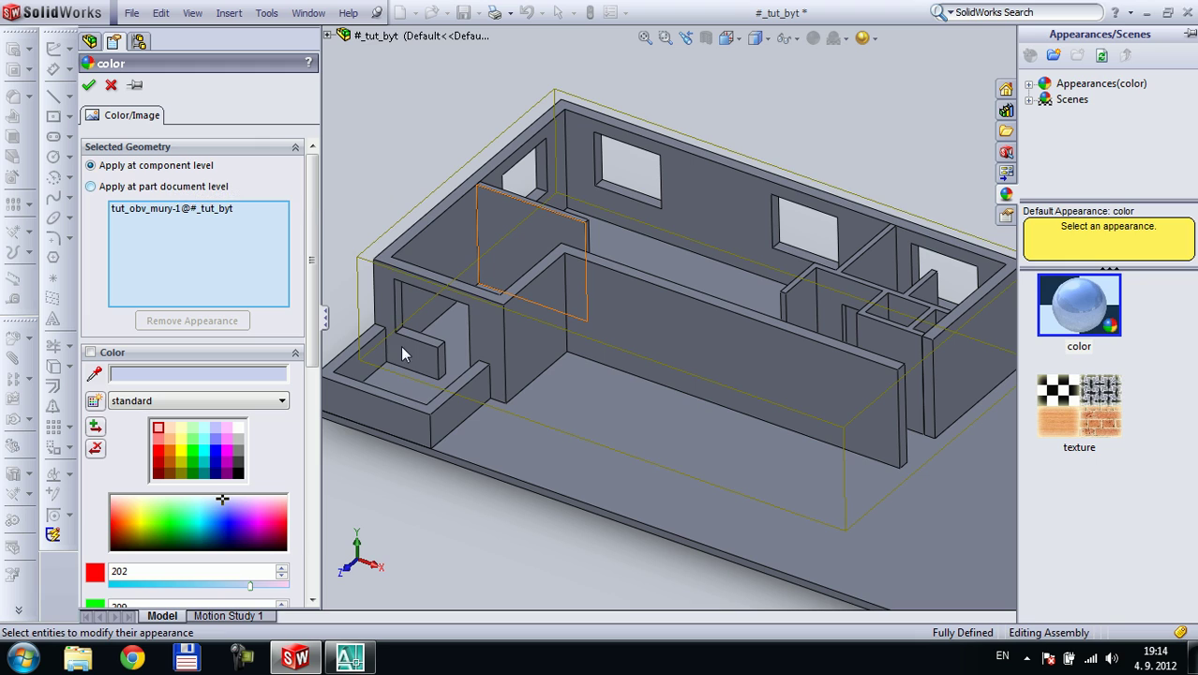
Try several standard colours on the whole tut_obv_mury component at component level, including orange, blue, brown, red, cyan and light green
{"action": "left_click", "coordinate": [177, 188]}
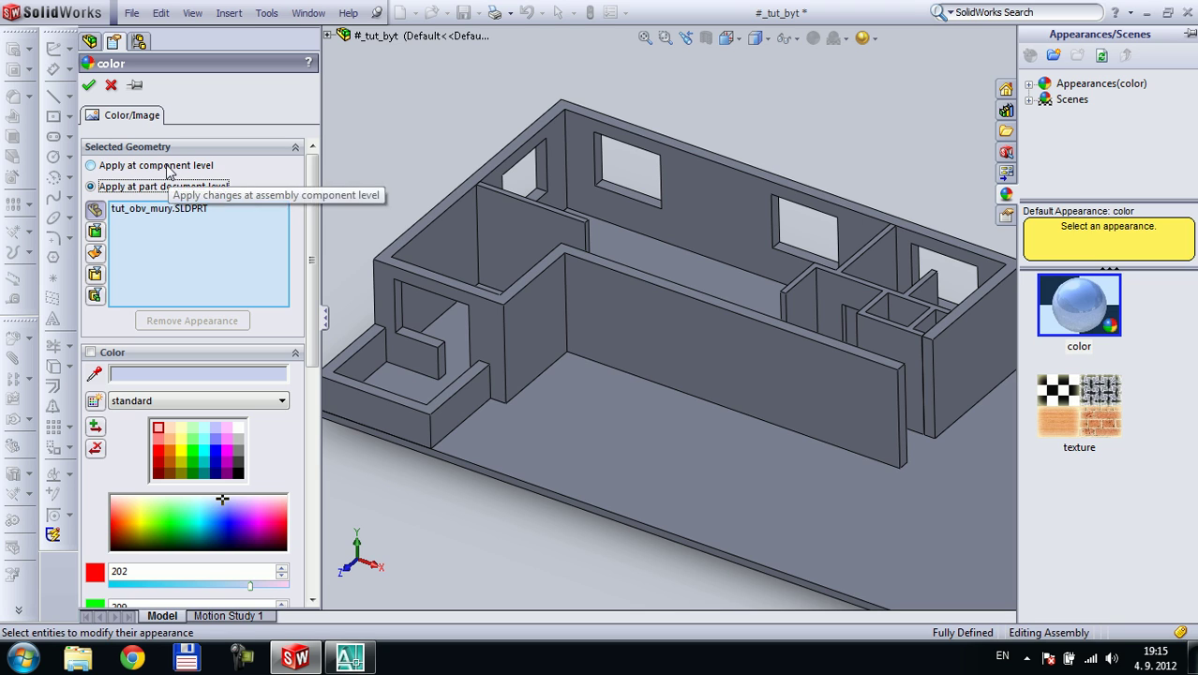
{"action": "left_click", "coordinate": [162, 165]}
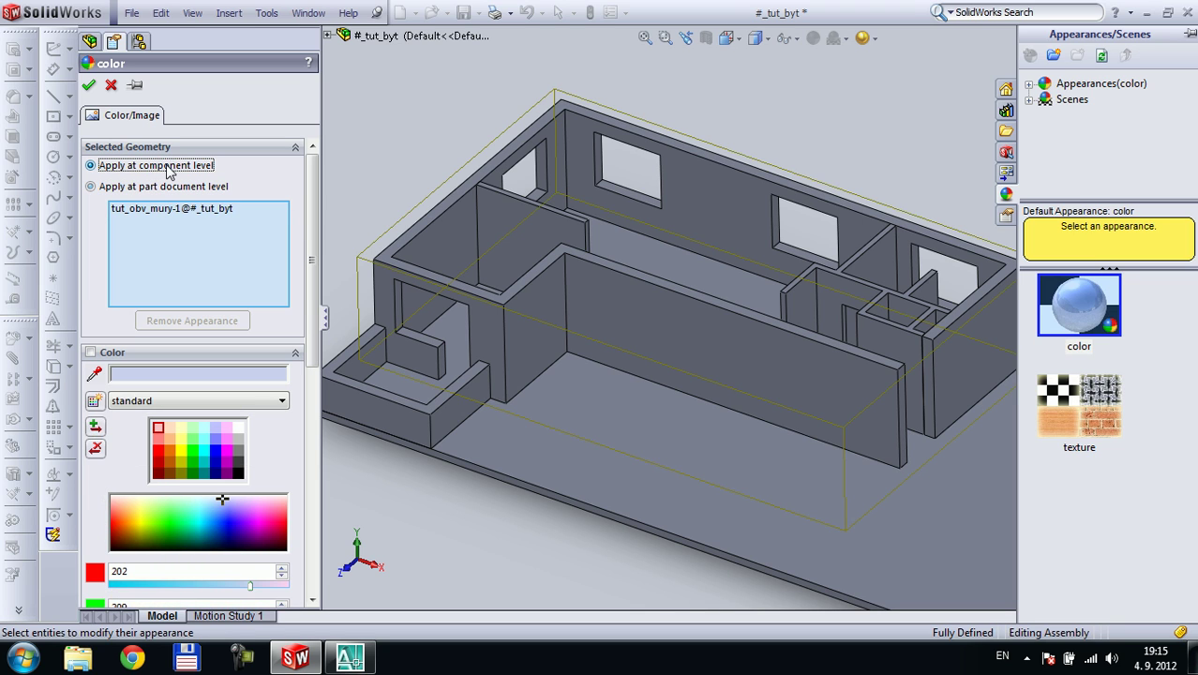
{"action": "left_click", "coordinate": [172, 441]}
{"action": "left_click", "coordinate": [171, 459]}
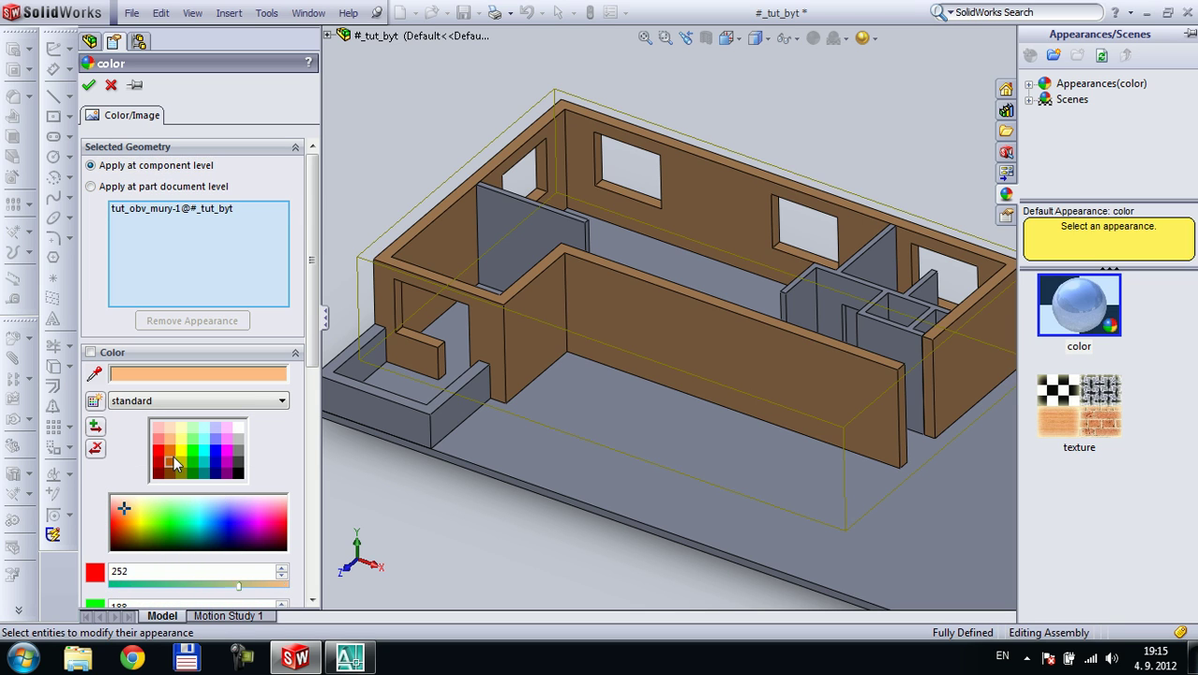
{"action": "left_click", "coordinate": [201, 453]}
{"action": "left_click", "coordinate": [214, 453]}
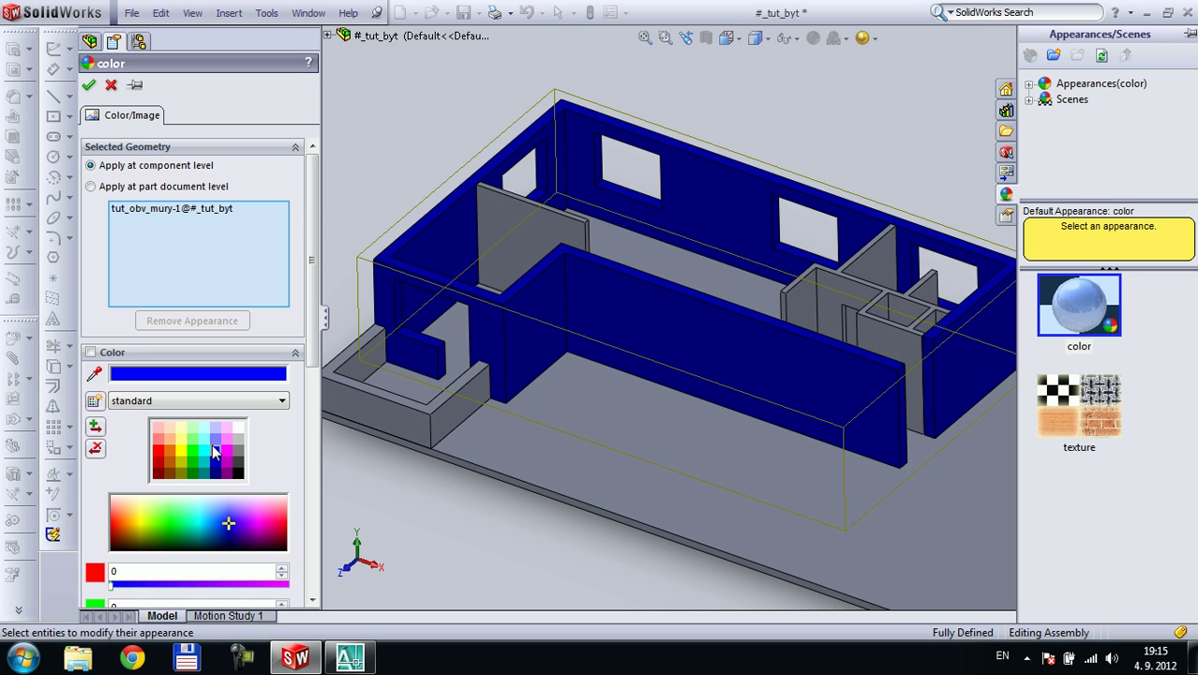
{"action": "left_click", "coordinate": [171, 442]}
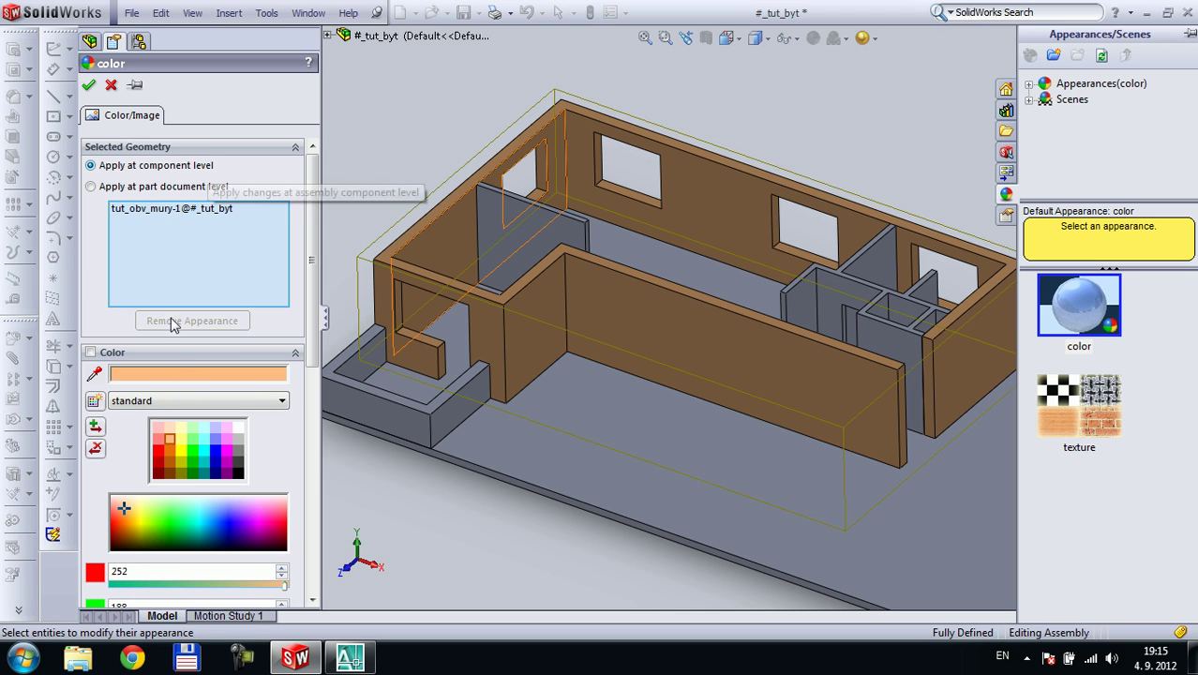
{"action": "left_click", "coordinate": [171, 461]}
{"action": "left_click", "coordinate": [172, 463]}
{"action": "left_click", "coordinate": [215, 460]}
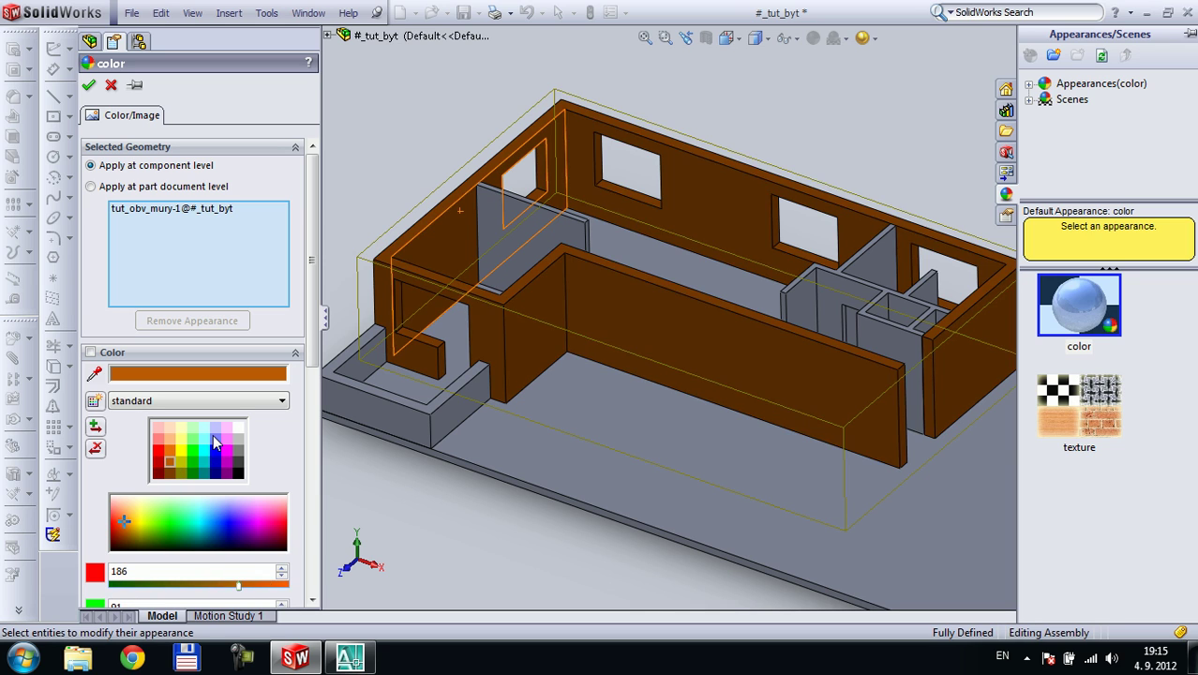
{"action": "left_click", "coordinate": [213, 434]}
{"action": "left_click", "coordinate": [159, 442]}
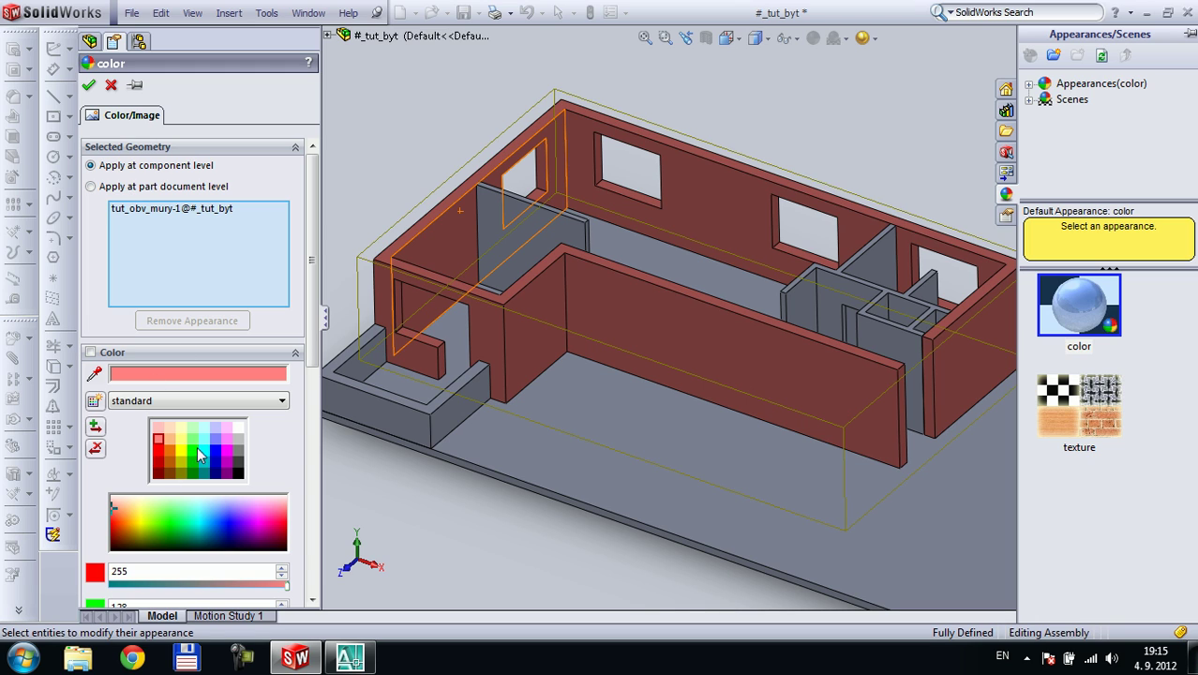
{"action": "left_click", "coordinate": [204, 440]}
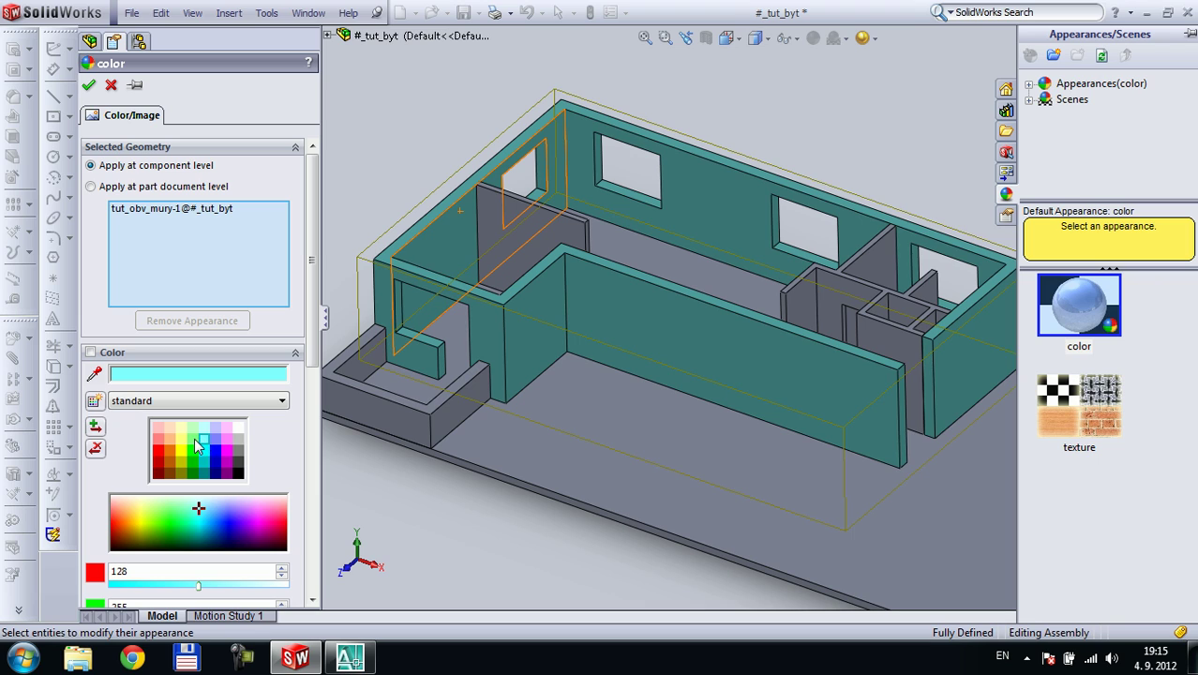
{"action": "left_click", "coordinate": [193, 440]}
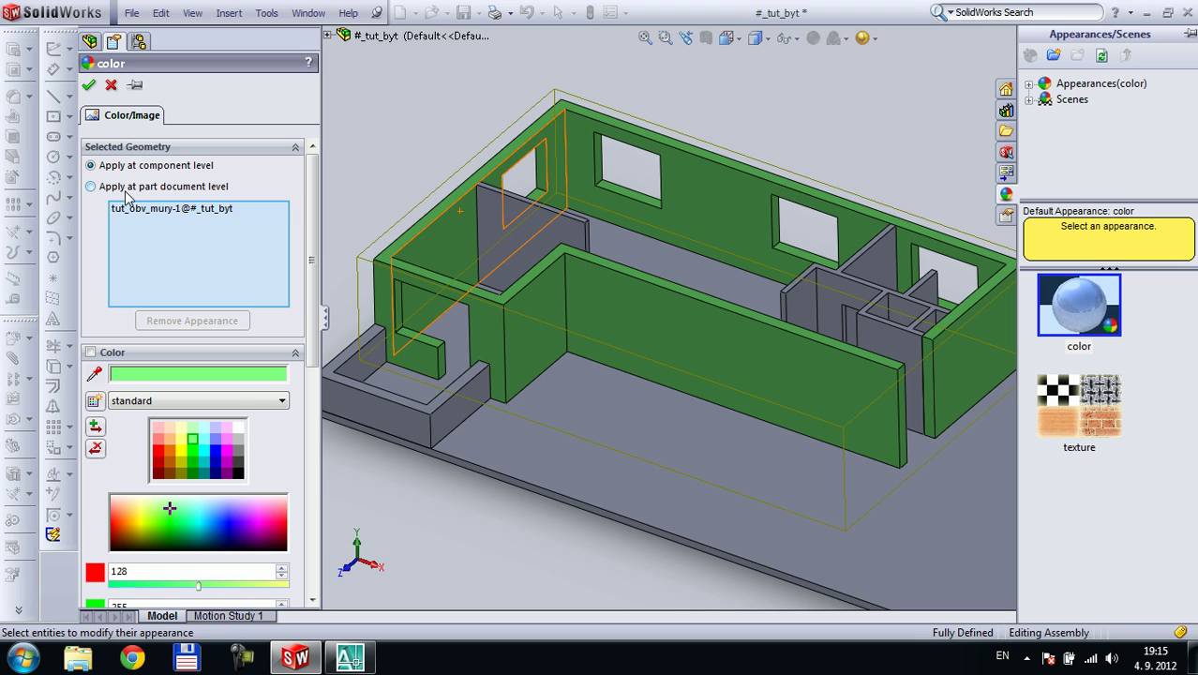
Apply the appearance at part document level with face selection and add two inner faces of the outer walls, trying orange, green and cyan
{"action": "left_click", "coordinate": [178, 188]}
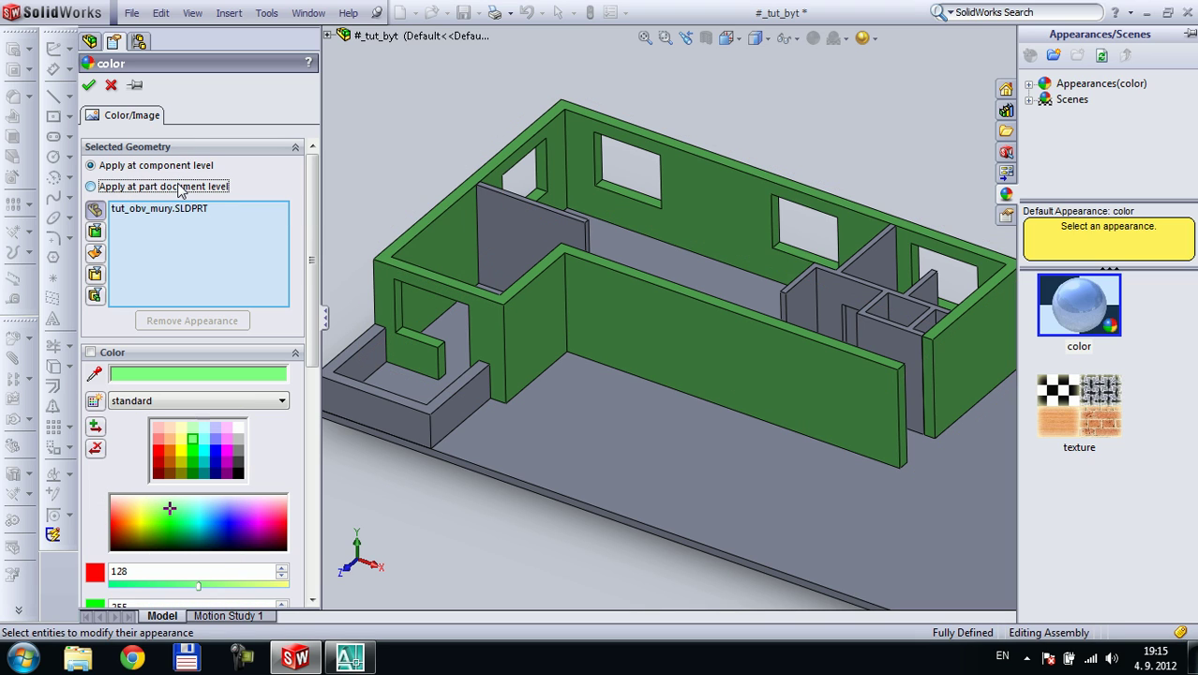
{"action": "left_click", "coordinate": [97, 233]}
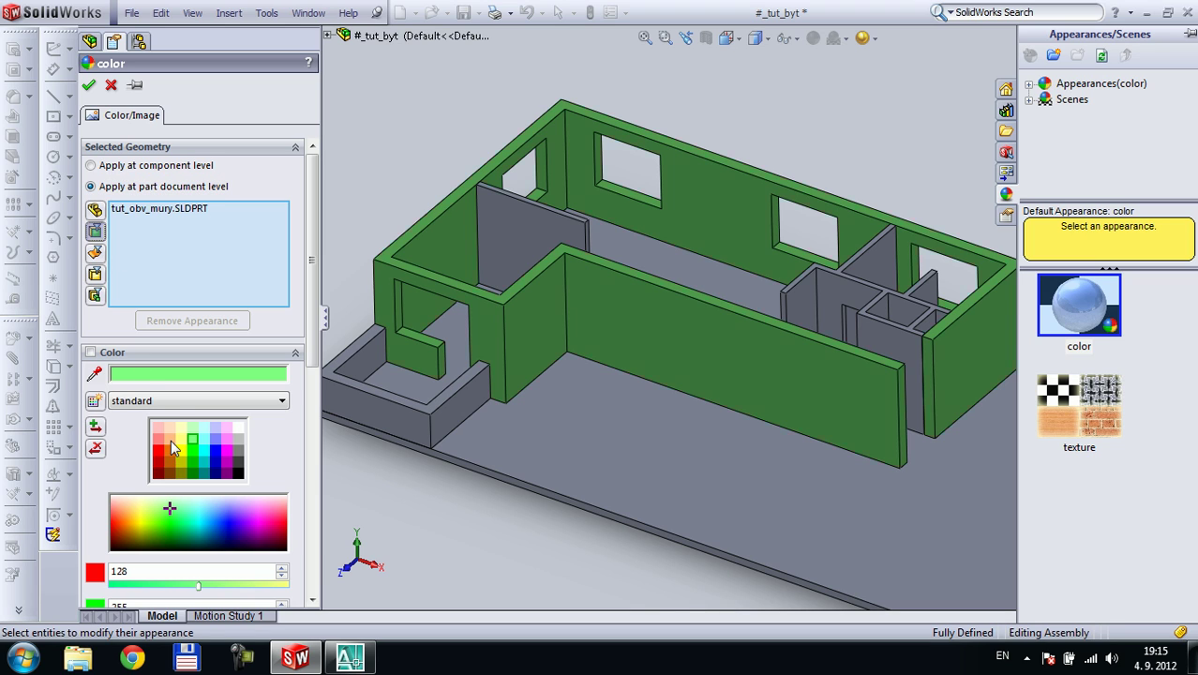
{"action": "left_click", "coordinate": [170, 440]}
{"action": "left_click", "coordinate": [422, 253]}
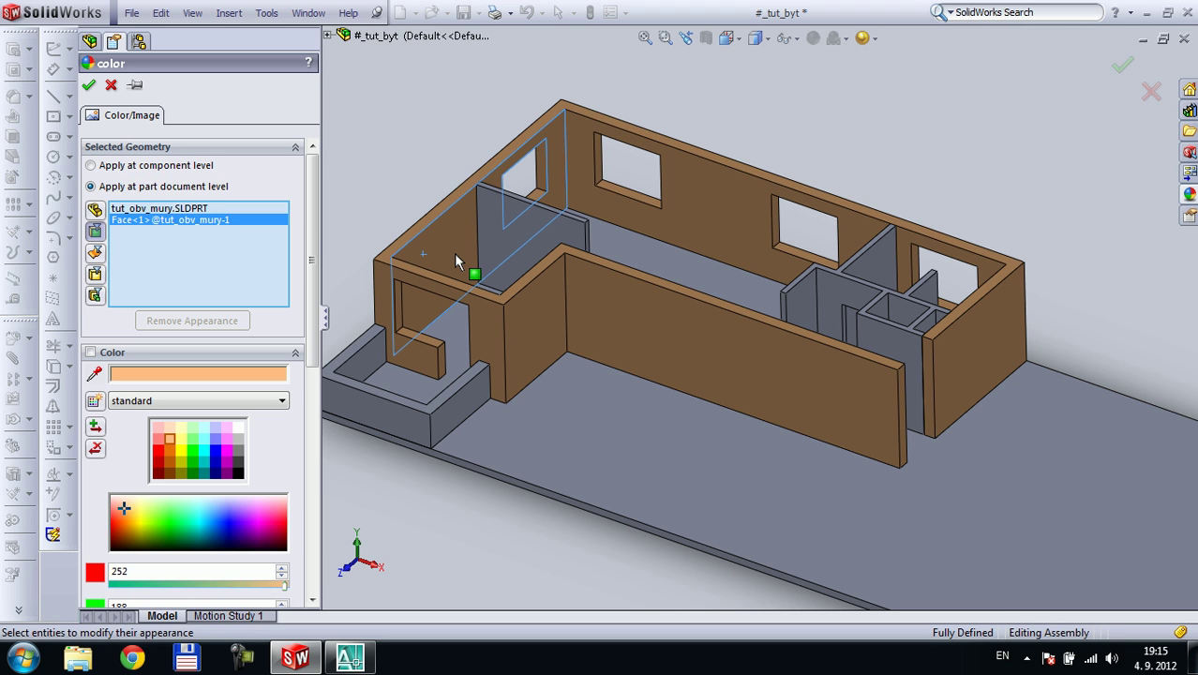
{"action": "left_click", "coordinate": [194, 450]}
{"action": "left_click", "coordinate": [140, 209]}
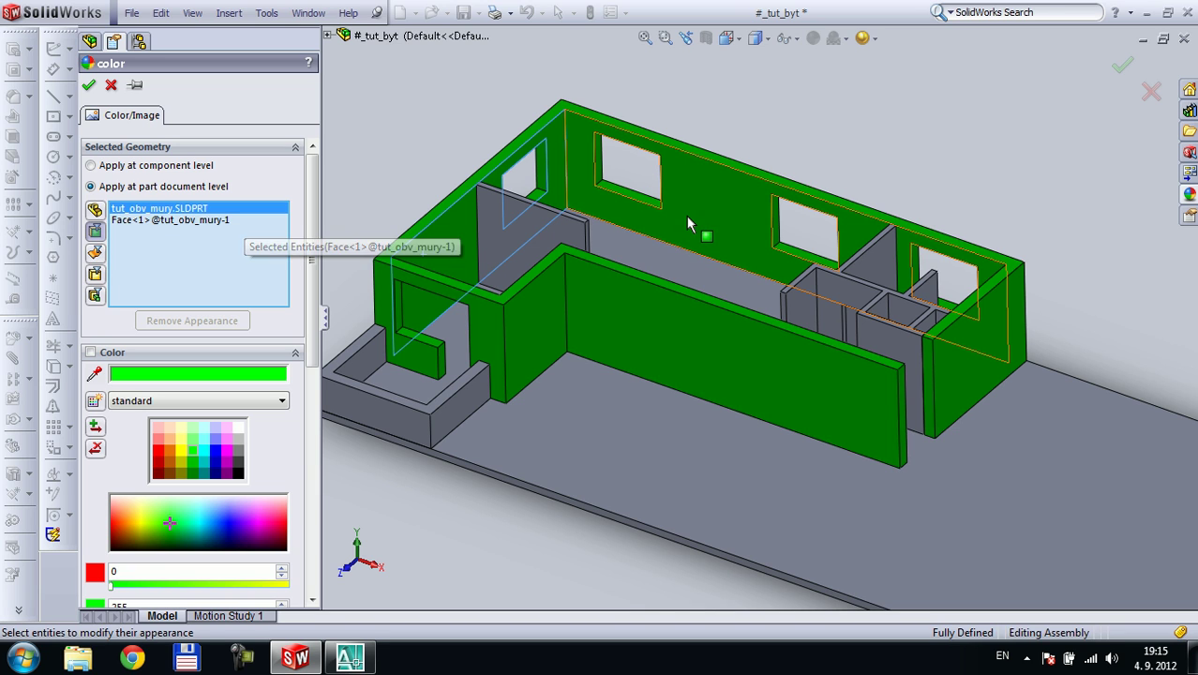
{"action": "left_click", "coordinate": [619, 281]}
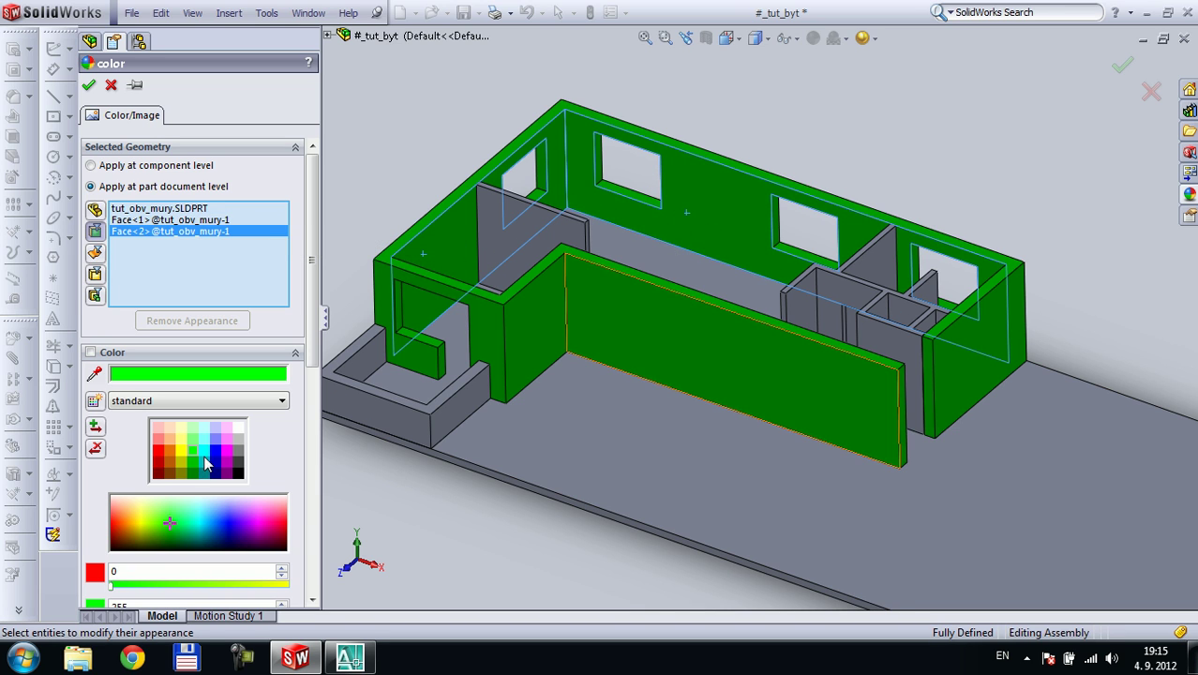
{"action": "left_click", "coordinate": [208, 436]}
{"action": "middle_click_drag", "start_coordinate": [708, 245], "coordinate": [526, 176]}
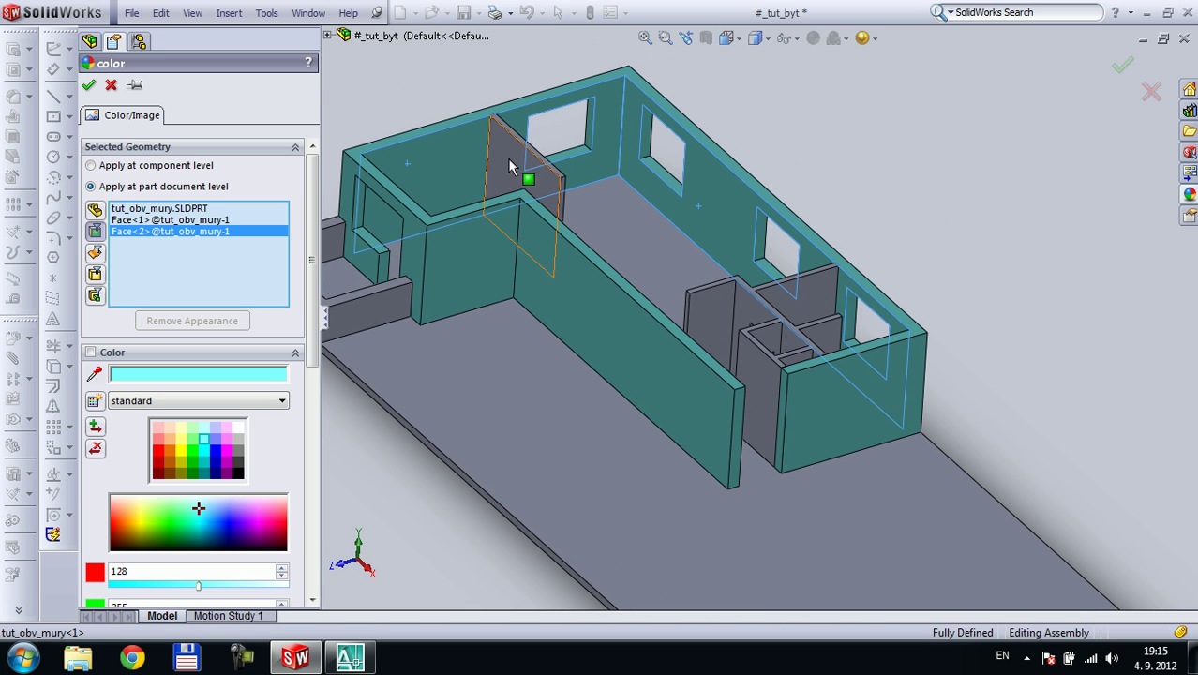
Remove the whole tut_obv_mury part from the selected geometry and apply bright green to only the two inner wall faces
{"action": "left_click", "coordinate": [176, 212]}
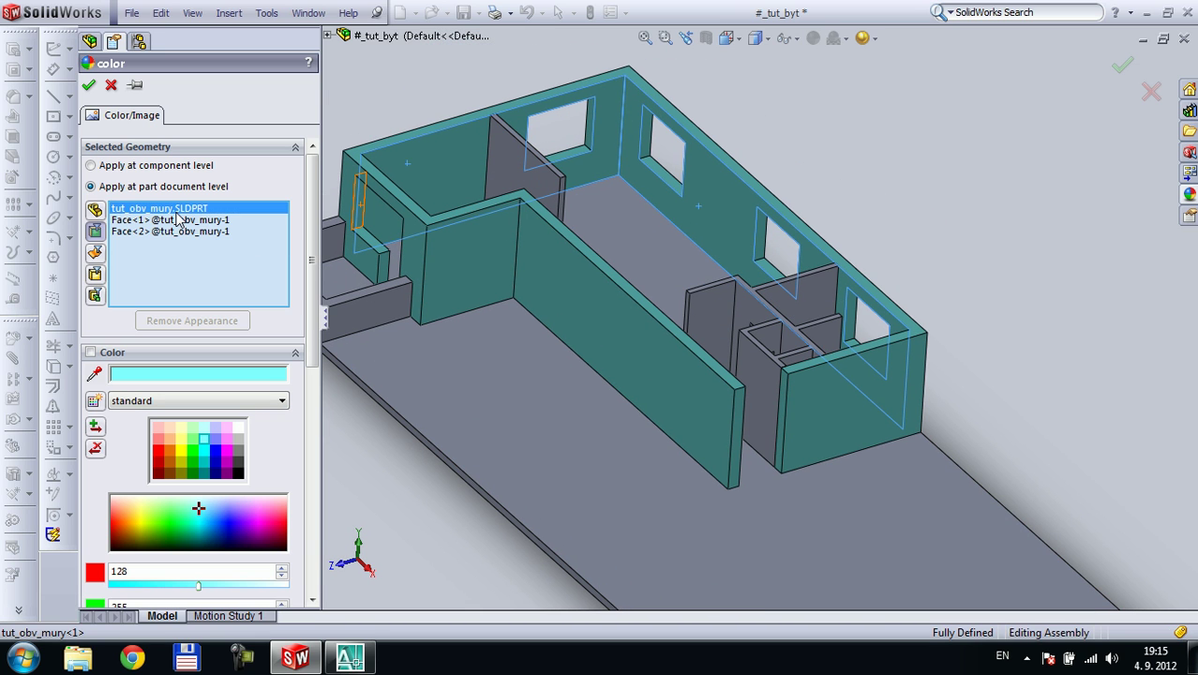
{"action": "key", "text": "Delete"}
{"action": "mouse_move", "coordinate": [842, 210]}
{"action": "middle_mouse_down"}
{"action": "mouse_move", "coordinate": [808, 129]}
{"action": "mouse_move", "coordinate": [884, 140]}
{"action": "mouse_move", "coordinate": [853, 190]}
{"action": "middle_mouse_up"}
{"action": "scroll", "coordinate": [523, 180], "scroll_direction": "down", "scroll_amount": 5}
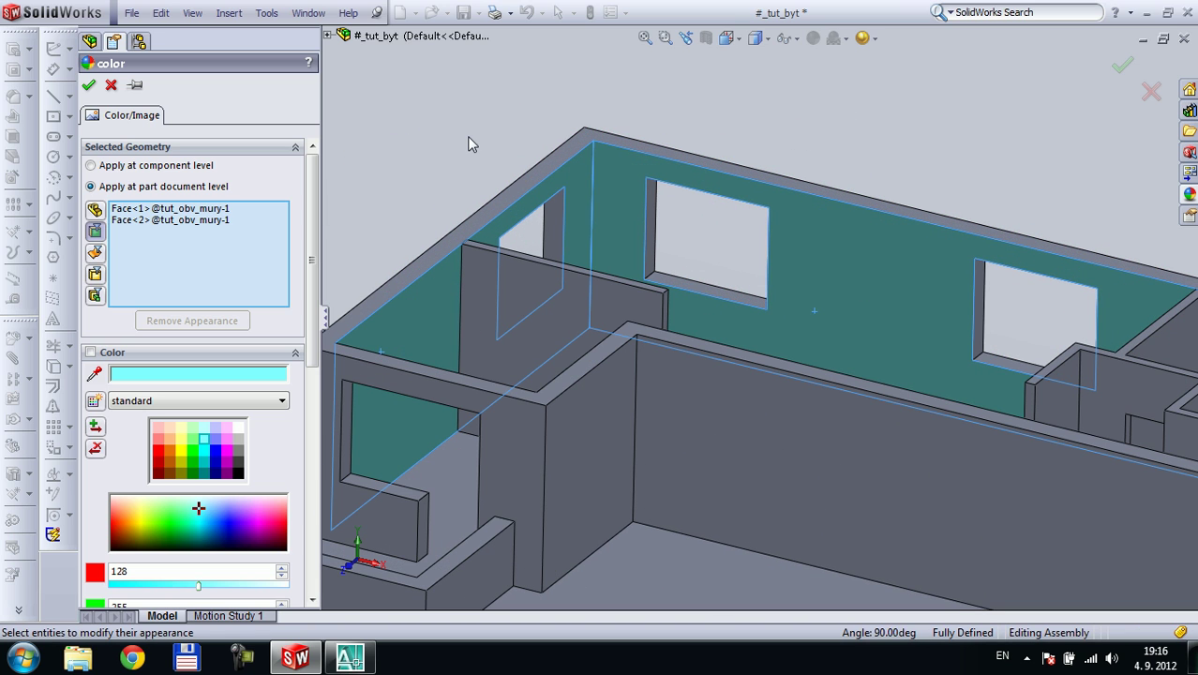
{"action": "left_click", "coordinate": [192, 451]}
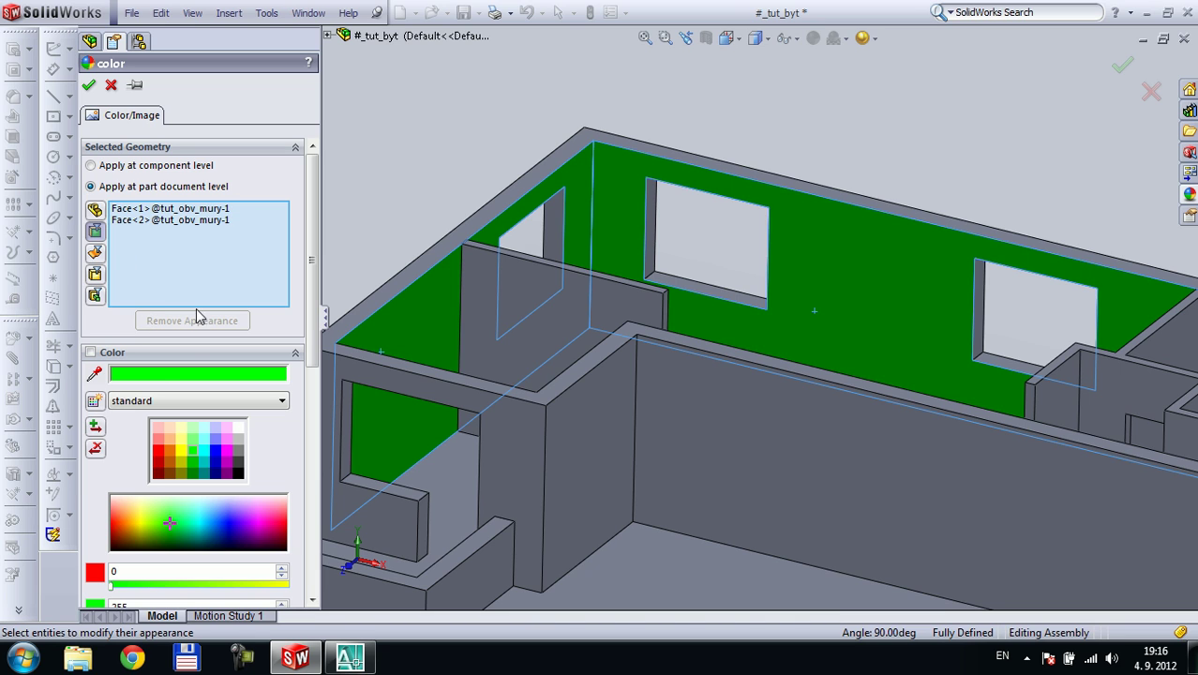
{"action": "left_click", "coordinate": [88, 85]}
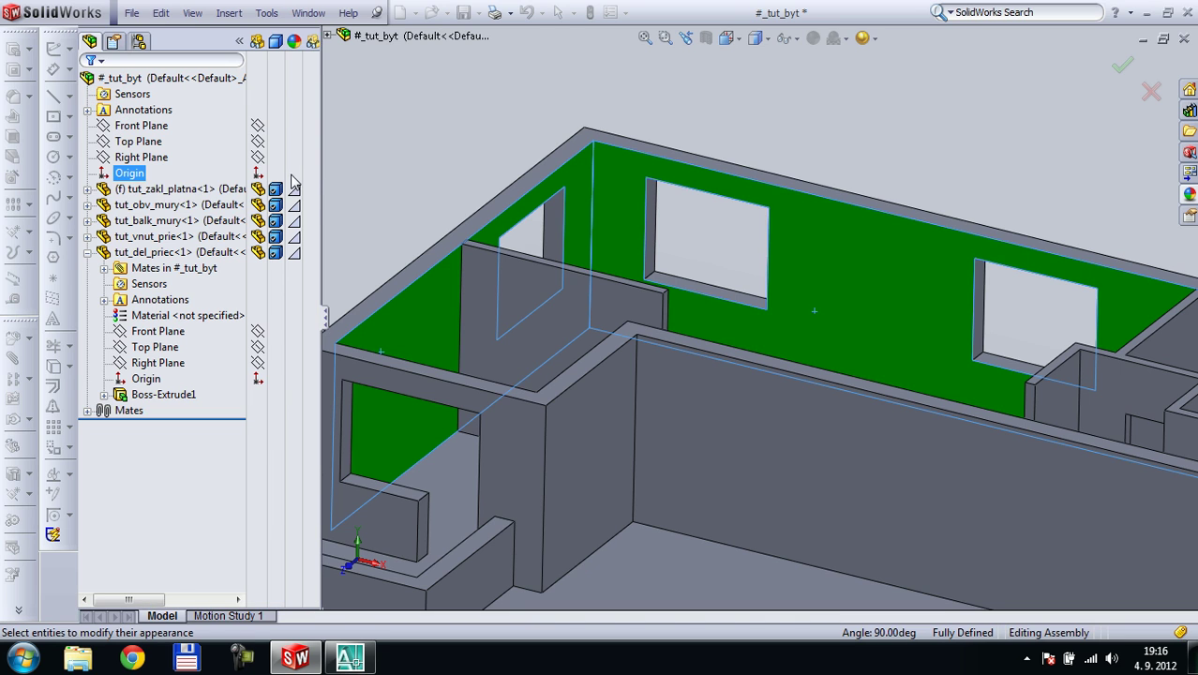
Reopen the tut_obv_mury appearance at part document level, remove the whole part from the selected geometry and restrict selection to faces
{"action": "mouse_move", "coordinate": [295, 192]}
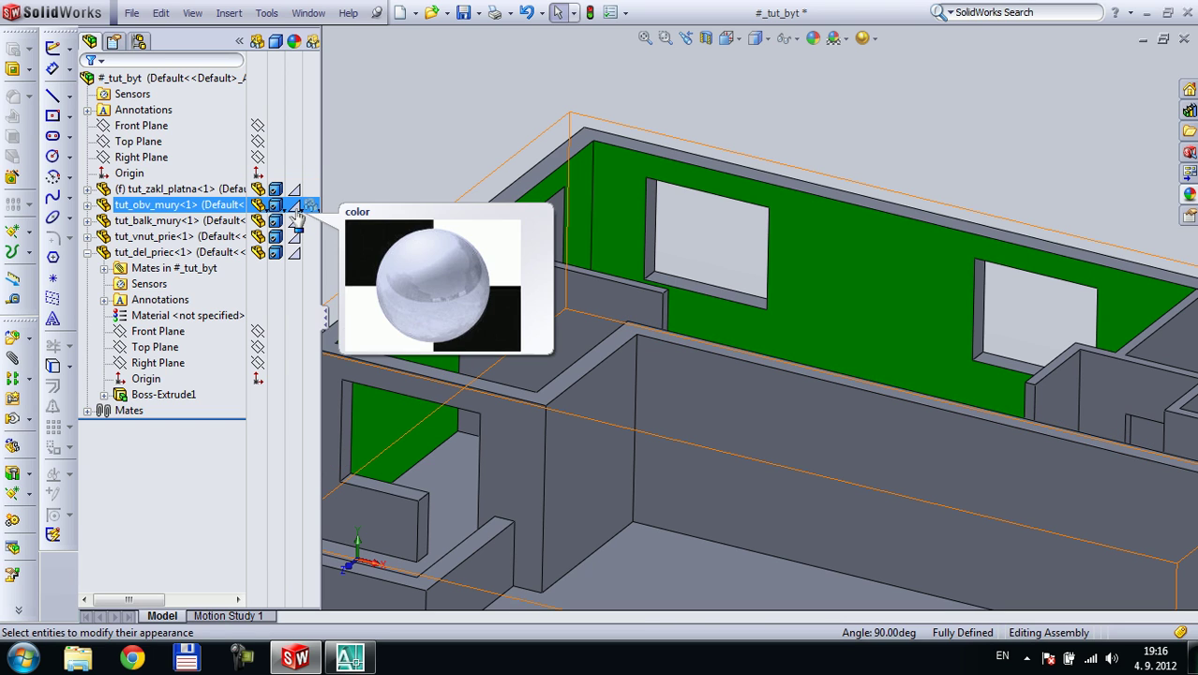
{"action": "left_click", "coordinate": [307, 205]}
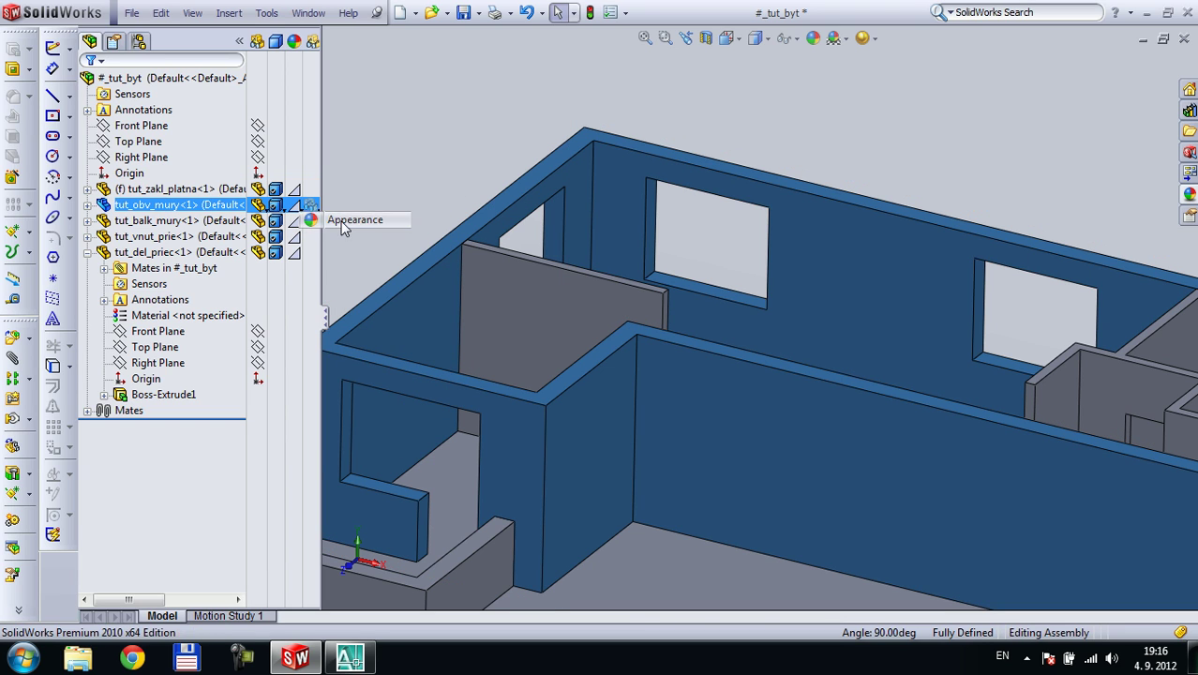
{"action": "left_click", "coordinate": [339, 222]}
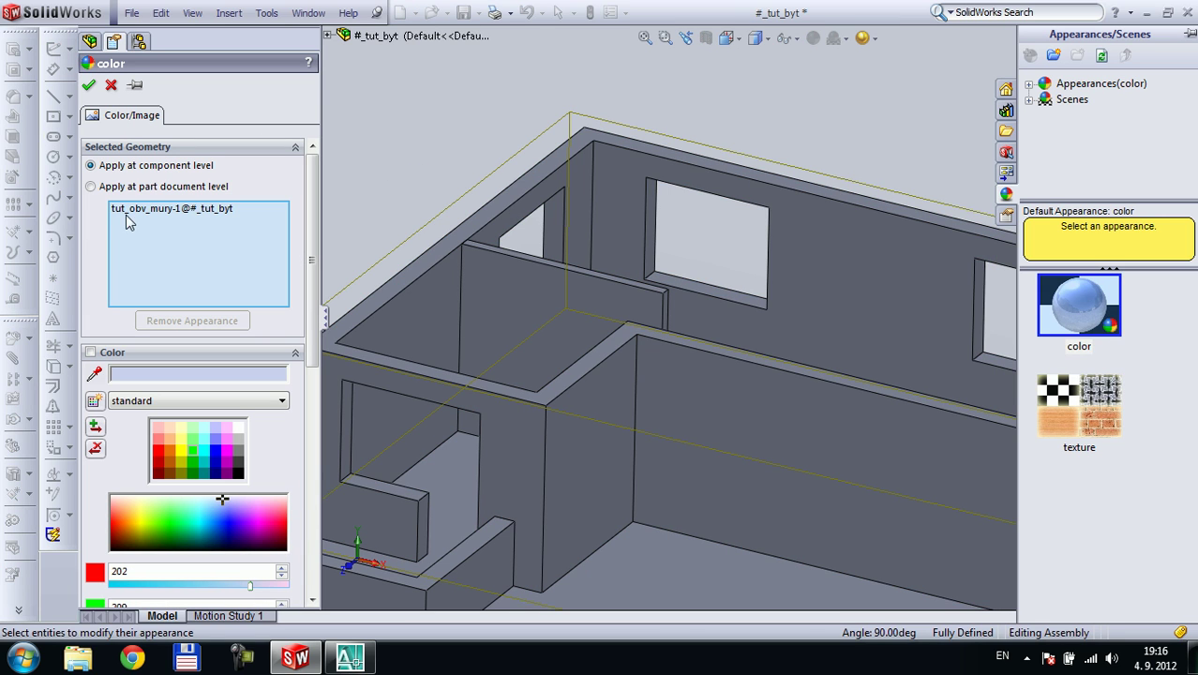
{"action": "left_click", "coordinate": [132, 187]}
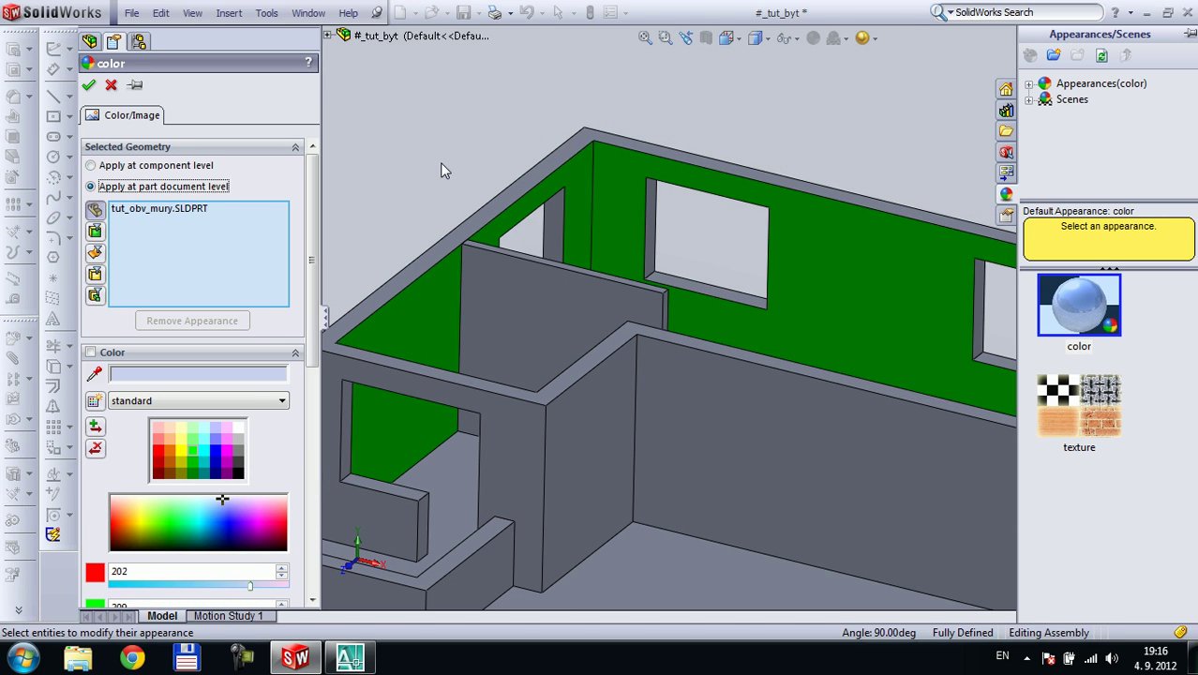
{"action": "scroll", "coordinate": [424, 164], "scroll_direction": "up", "scroll_amount": 3}
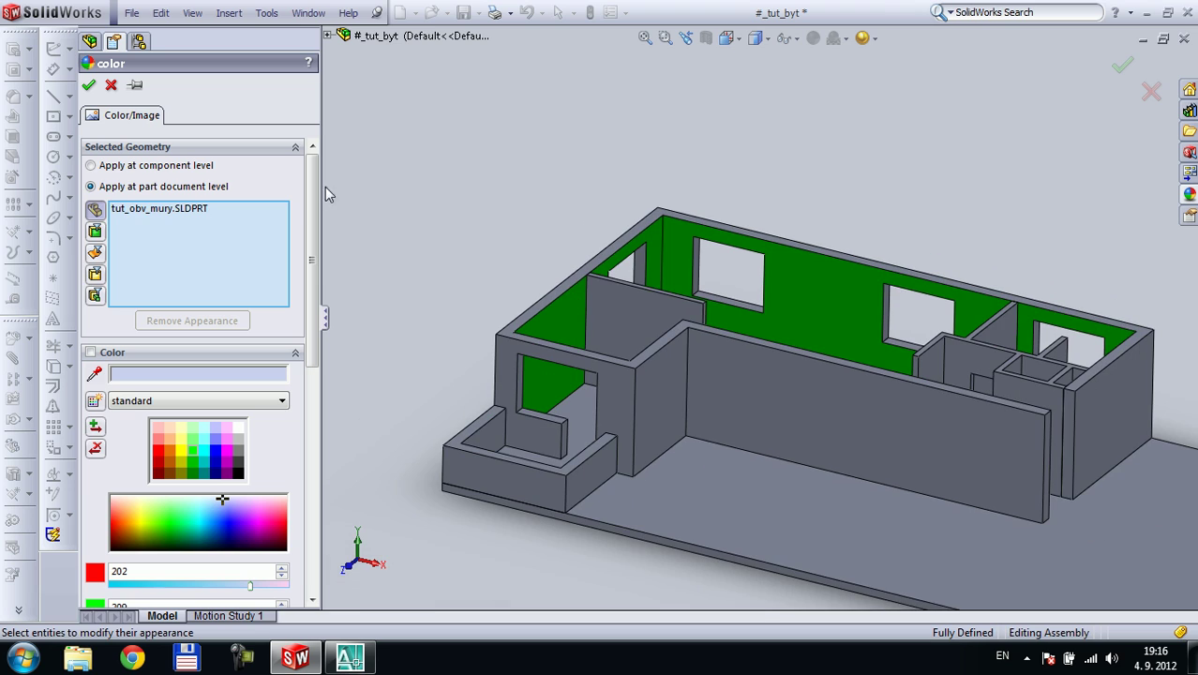
{"action": "left_click", "coordinate": [99, 231]}
{"action": "left_click", "coordinate": [152, 209]}
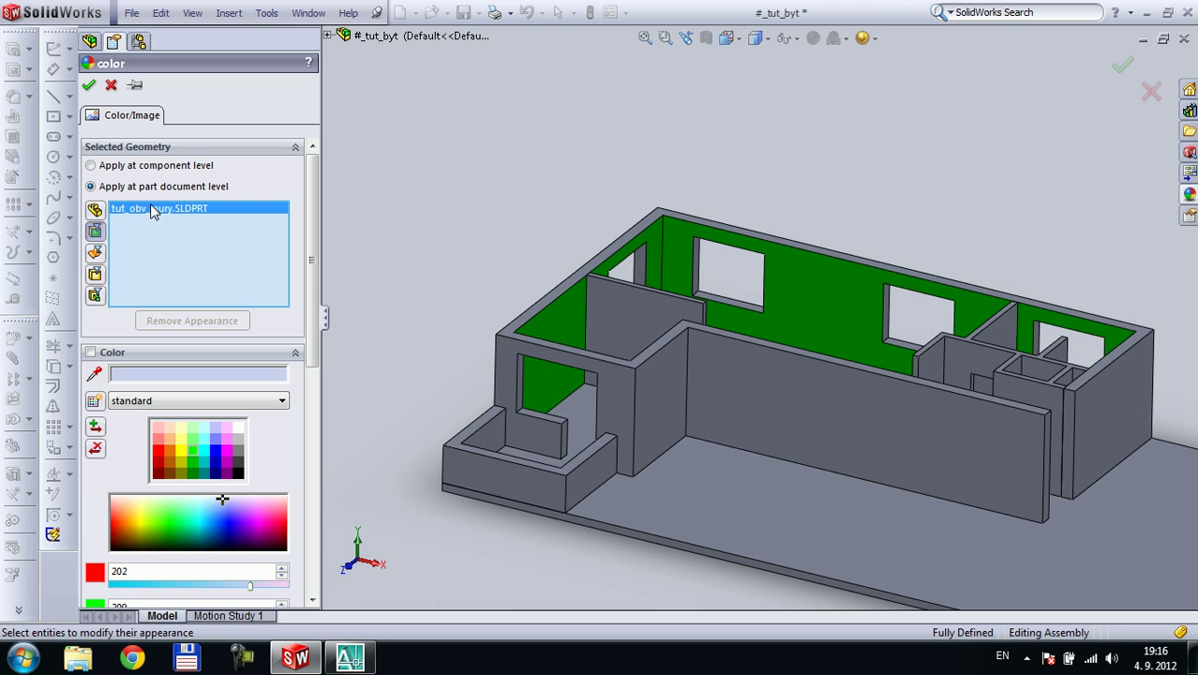
{"action": "key", "text": "Delete"}
{"action": "left_click", "coordinate": [97, 231]}
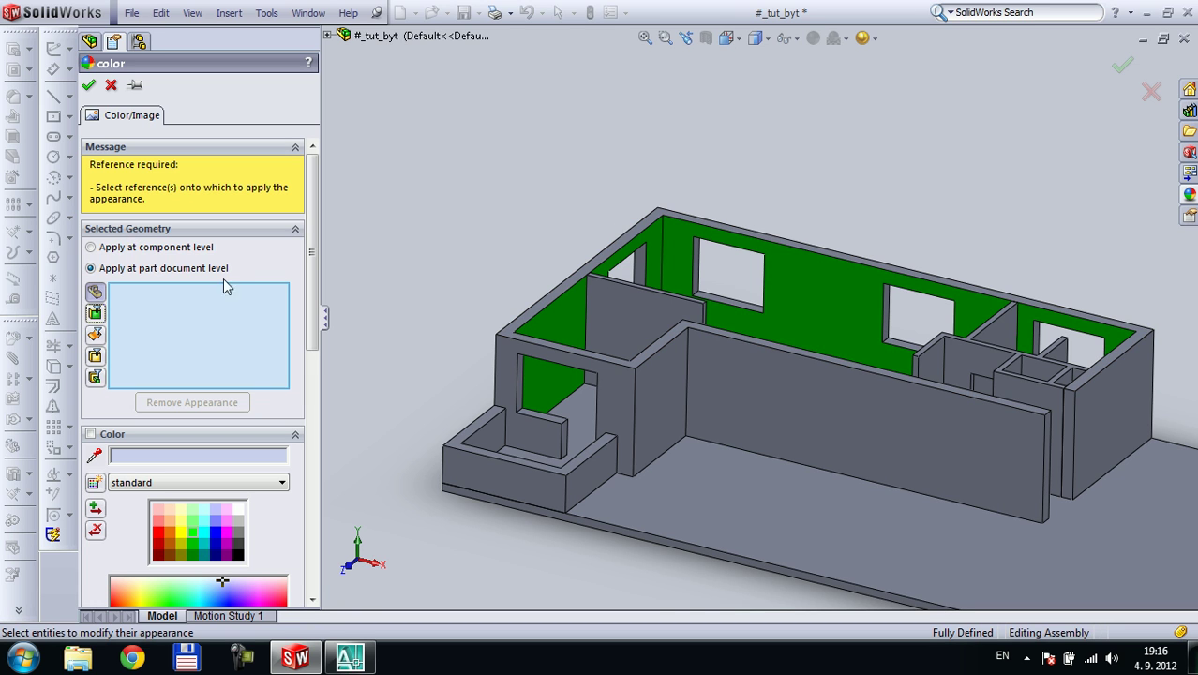
{"action": "left_click", "coordinate": [96, 313]}
Colour two inner wall faces of tut_obv_mury, the long wall and the short return wall, yellow at part document level
{"action": "middle_click_drag", "start_coordinate": [719, 165], "coordinate": [706, 298]}
{"action": "left_click", "coordinate": [706, 298]}
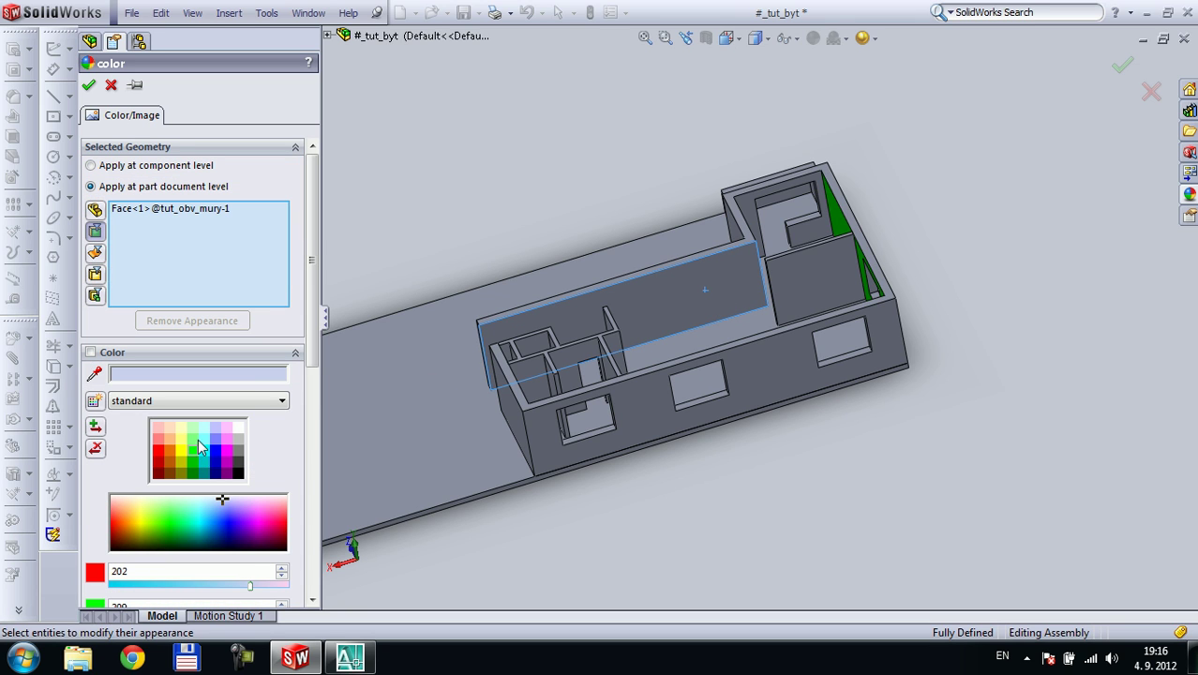
{"action": "left_click", "coordinate": [139, 507]}
{"action": "middle_click_drag", "start_coordinate": [802, 178], "coordinate": [815, 200]}
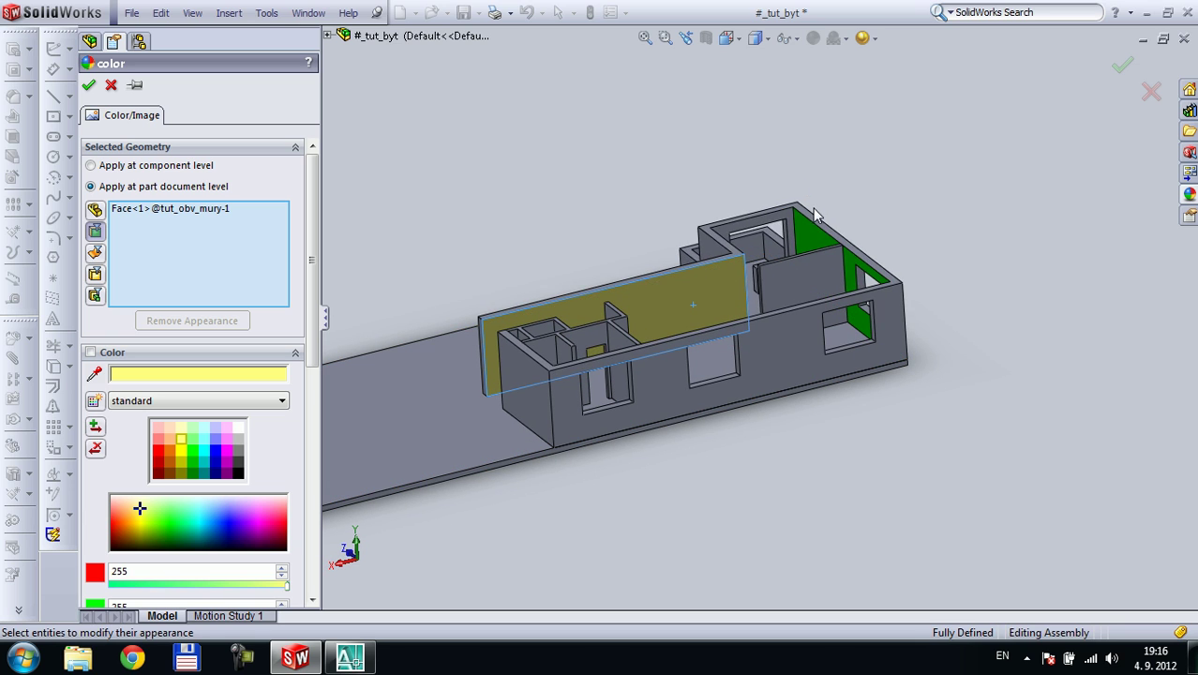
{"action": "left_click", "coordinate": [767, 219]}
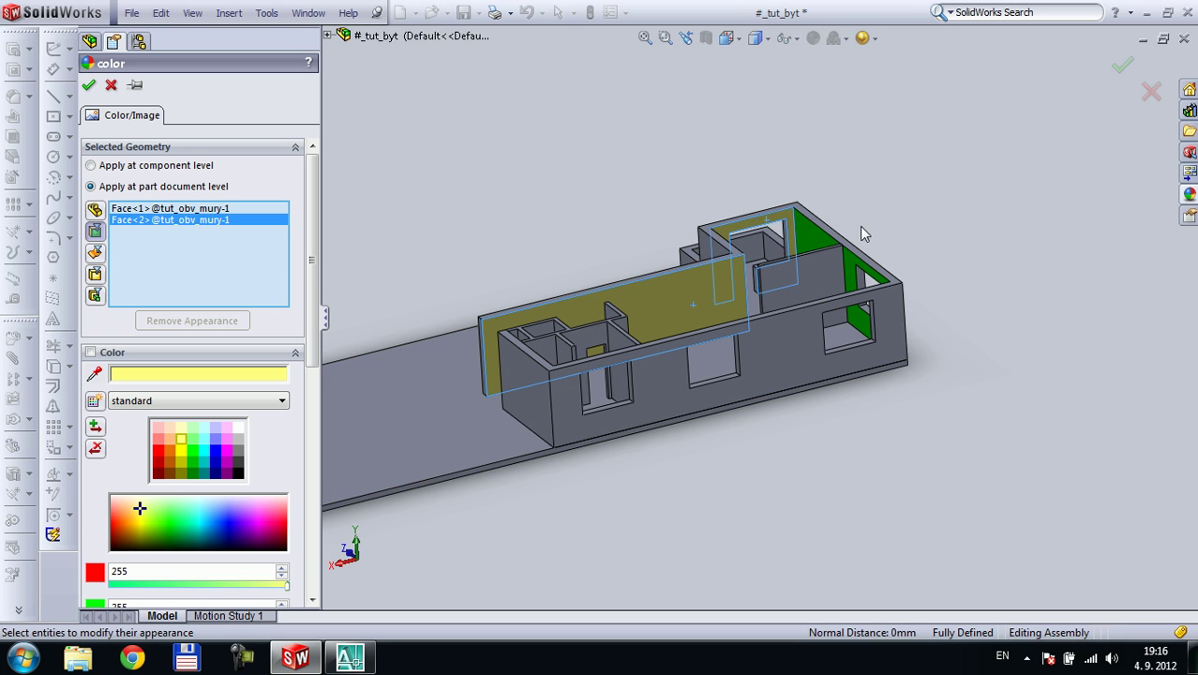
{"action": "middle_click_drag", "start_coordinate": [856, 225], "coordinate": [735, 241]}
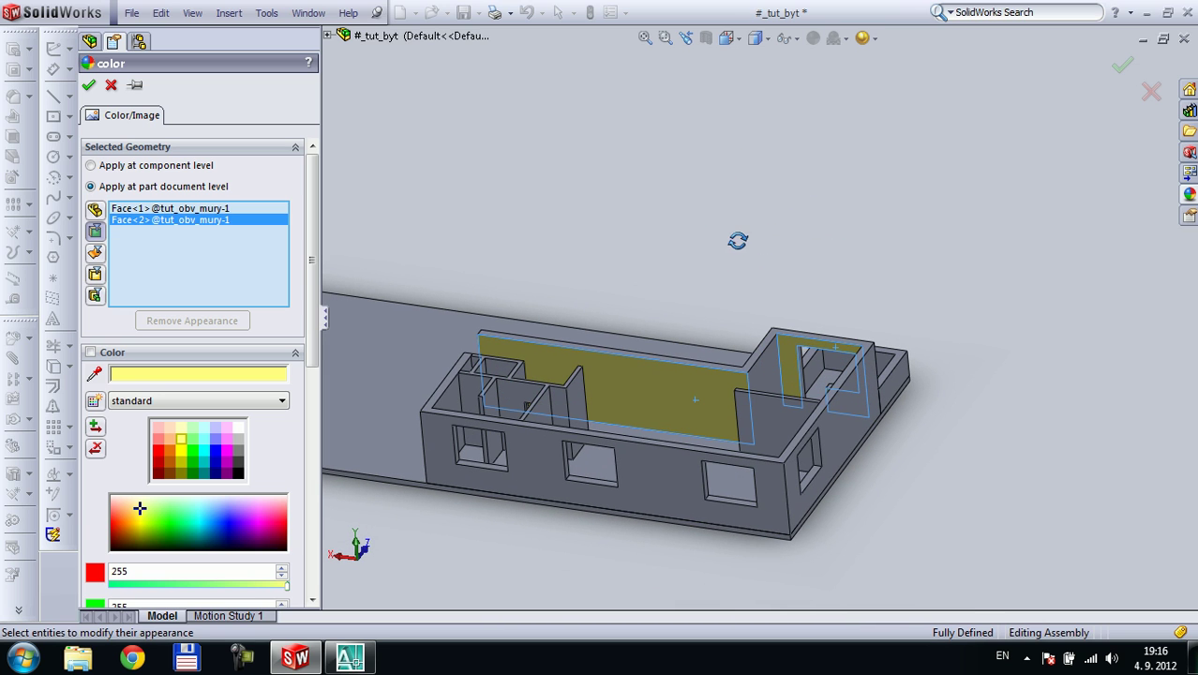
{"action": "left_click", "coordinate": [89, 85]}
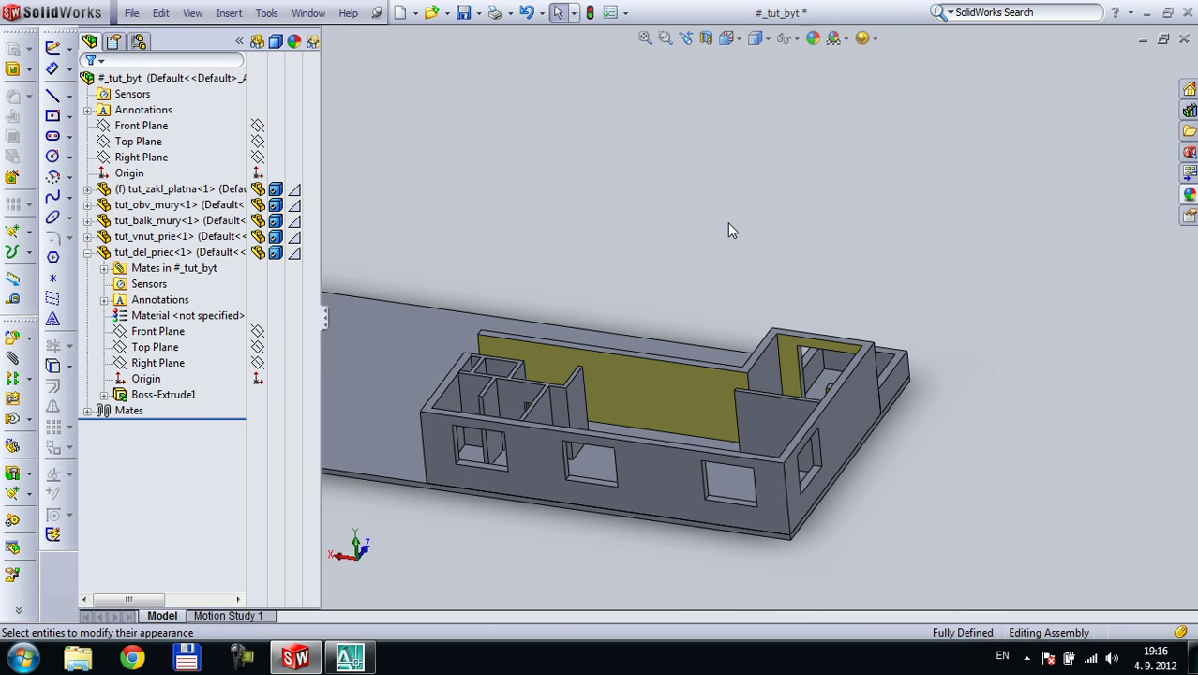
Open the tut_obv_mury part in its own window from the green inner wall face beside the partition
{"action": "middle_click_drag", "start_coordinate": [654, 264], "coordinate": [866, 271]}
{"action": "scroll", "coordinate": [866, 271], "scroll_direction": "up", "scroll_amount": 3}
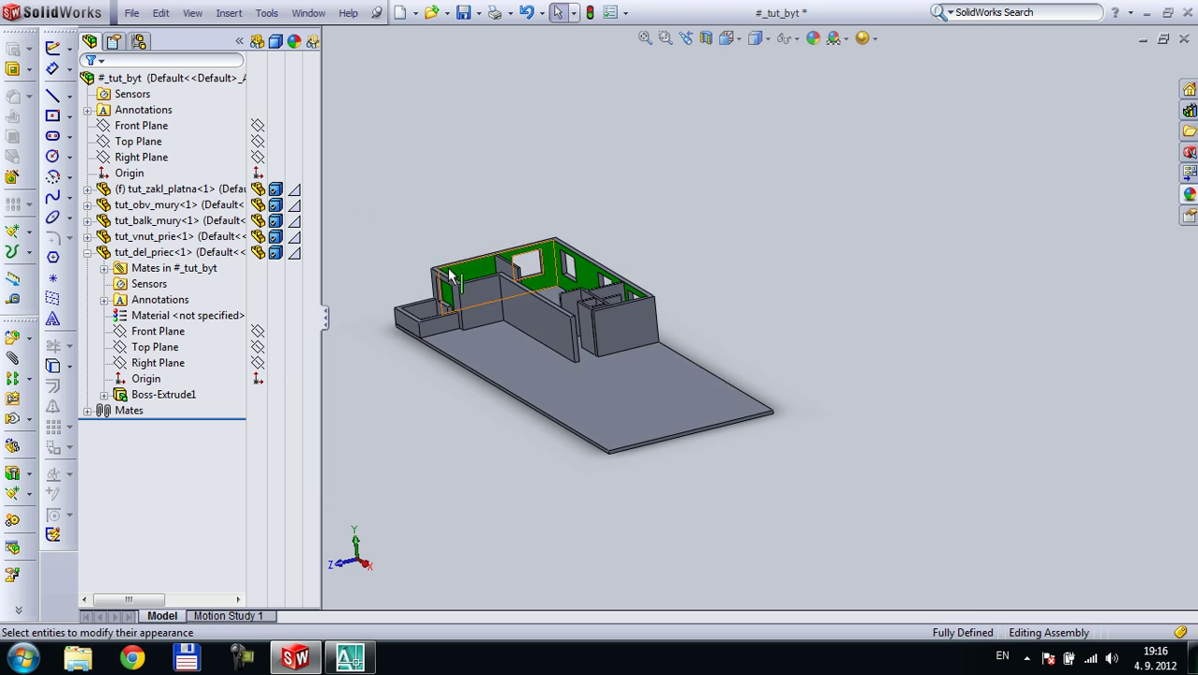
{"action": "scroll", "coordinate": [529, 265], "scroll_direction": "down", "scroll_amount": 4}
{"action": "middle_click_drag", "start_coordinate": [764, 290], "coordinate": [778, 361]}
{"action": "scroll", "coordinate": [613, 323], "scroll_direction": "down", "scroll_amount": 4}
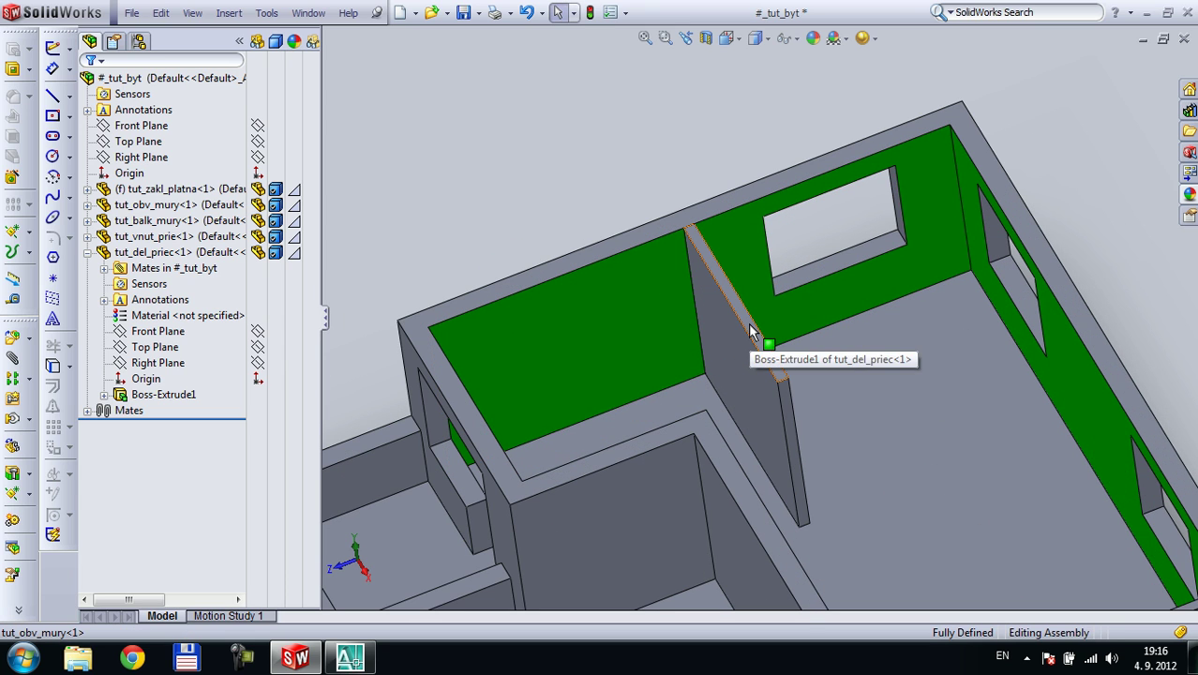
{"action": "left_click", "coordinate": [674, 348]}
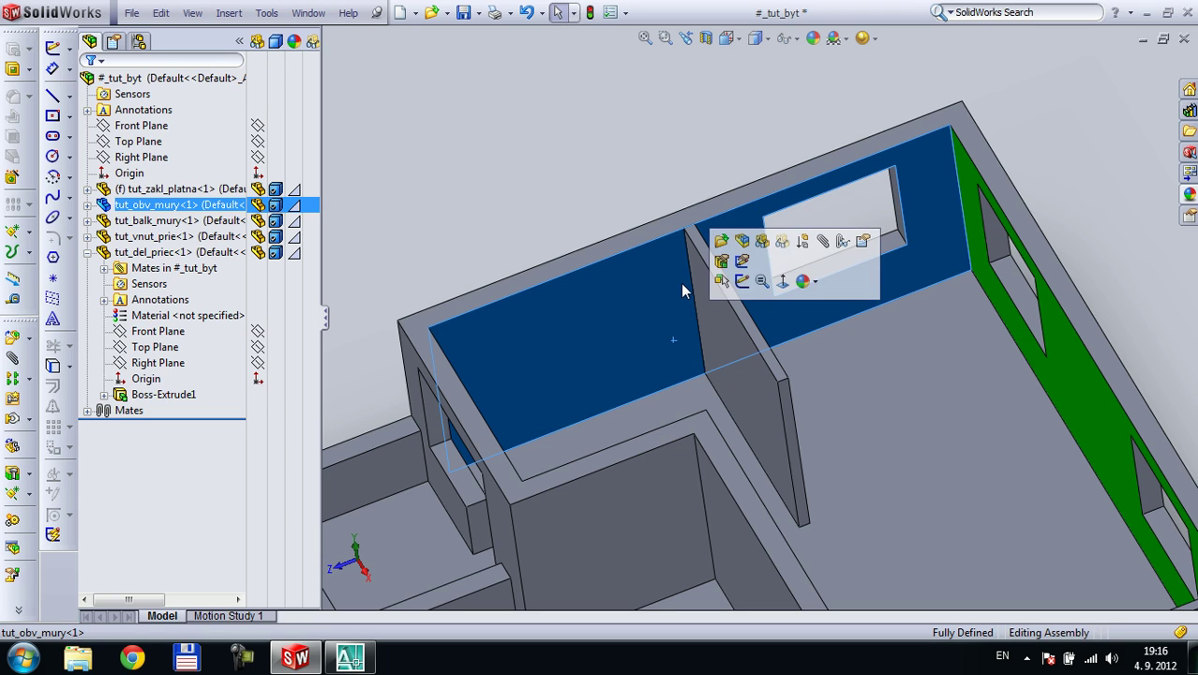
{"action": "left_click", "coordinate": [718, 245]}
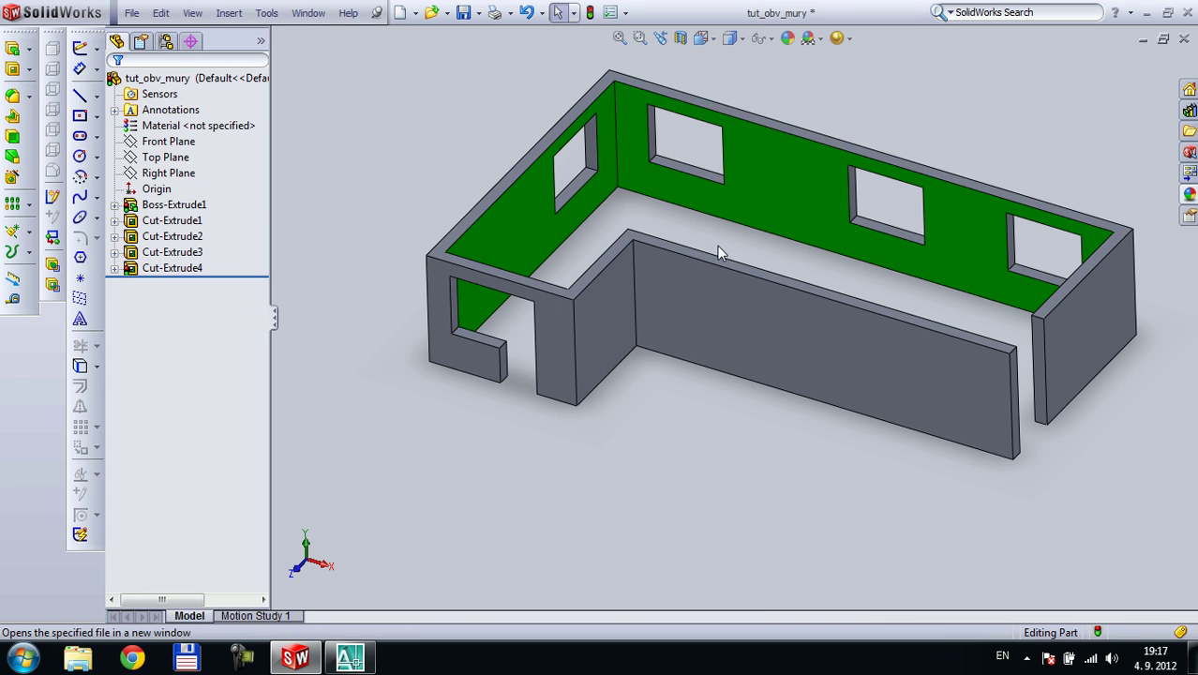
Sketch a full-height corner rectangle on the green inner face of the short outer wall, spanning its upper to lower edge beside the window
{"action": "middle_click_drag", "start_coordinate": [599, 219], "coordinate": [554, 199]}
{"action": "scroll", "coordinate": [689, 126], "scroll_direction": "down", "scroll_amount": 5}
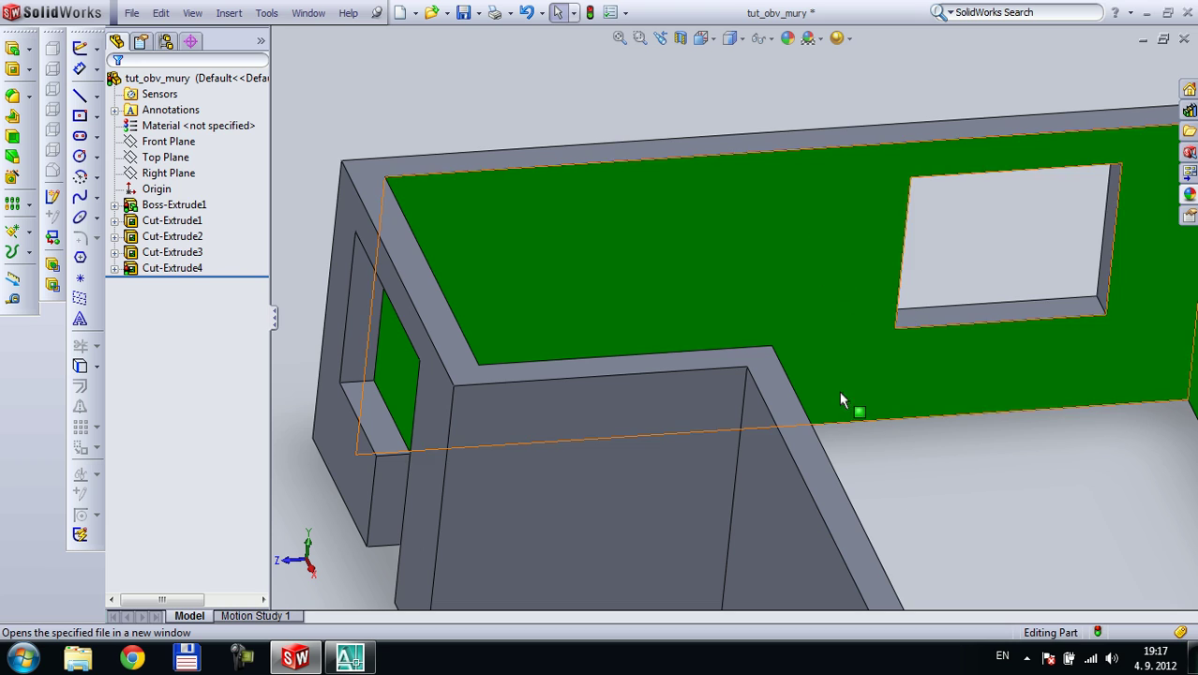
{"action": "left_click", "coordinate": [814, 300]}
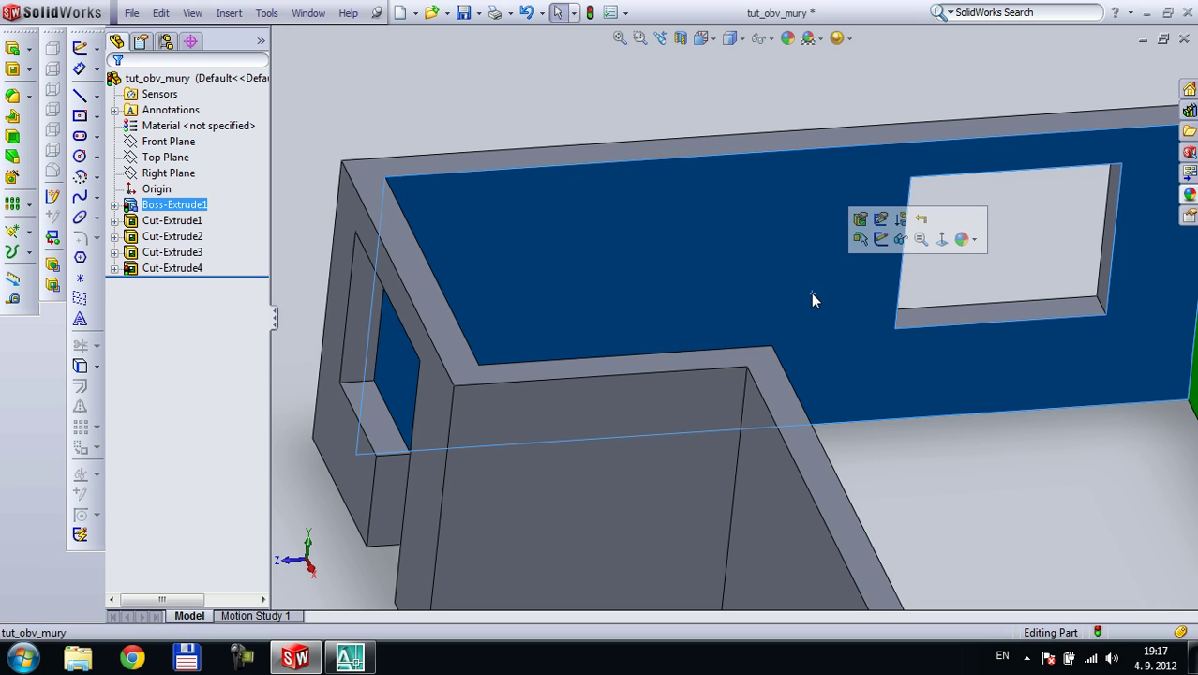
{"action": "left_click", "coordinate": [97, 116]}
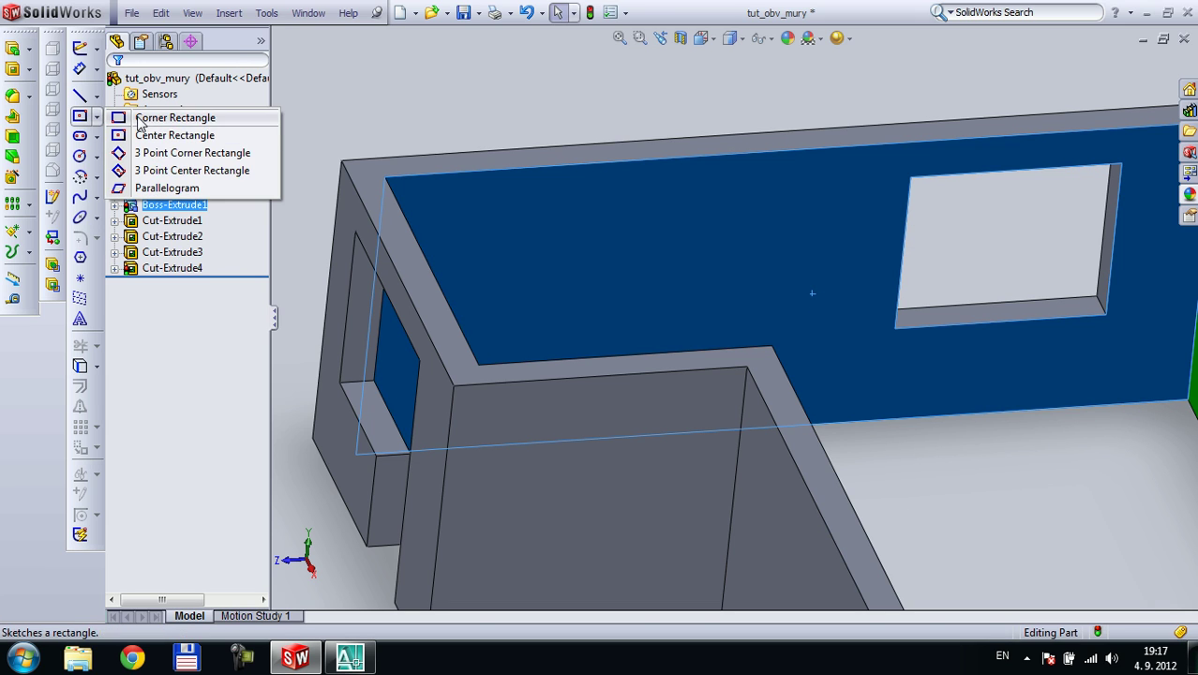
{"action": "left_click", "coordinate": [131, 118]}
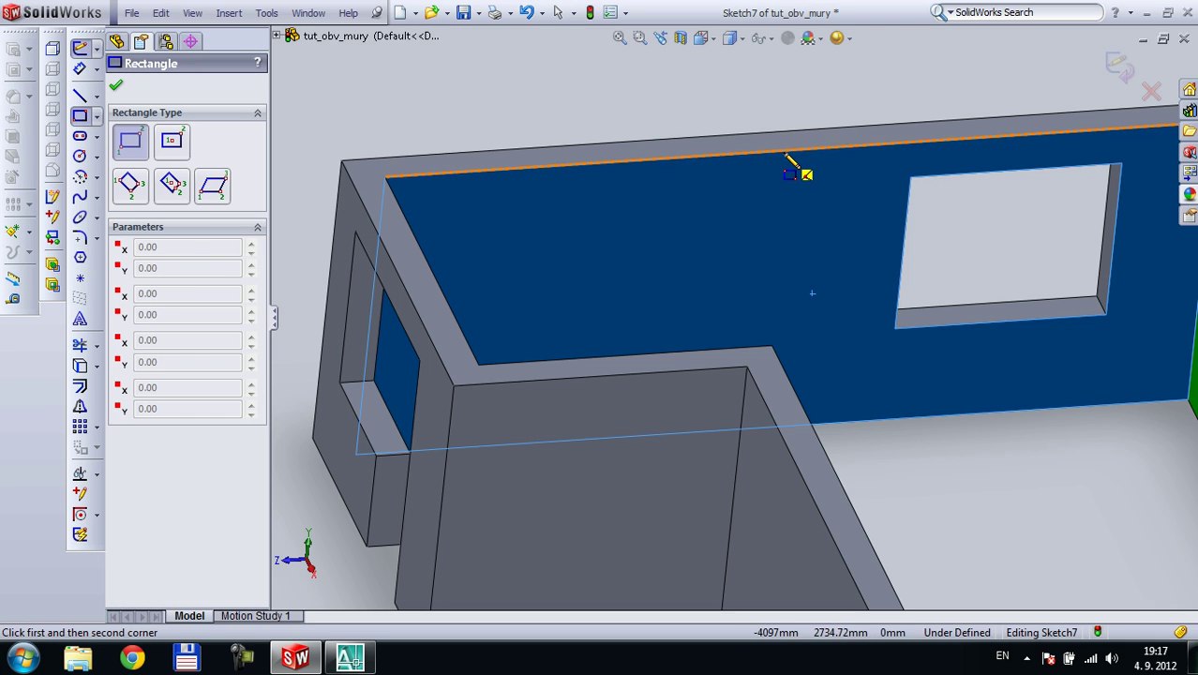
{"action": "left_click", "coordinate": [786, 152]}
{"action": "left_click", "coordinate": [857, 422]}
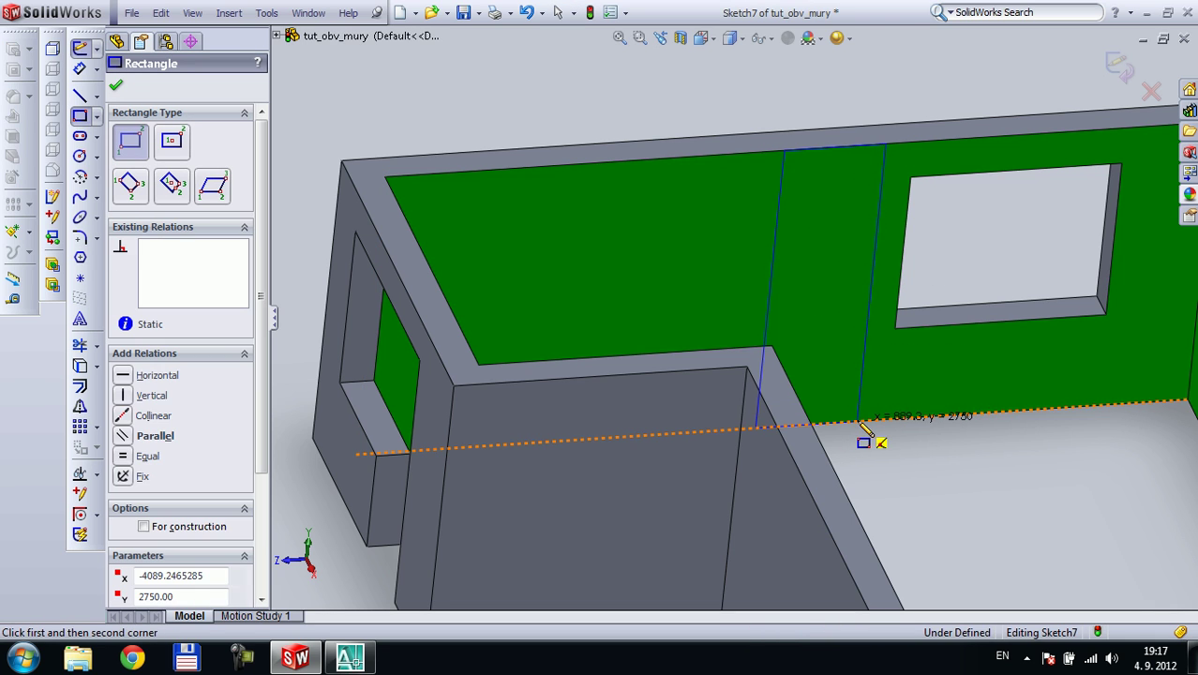
{"action": "key", "text": "Escape"}
{"action": "key", "text": "Escape"}
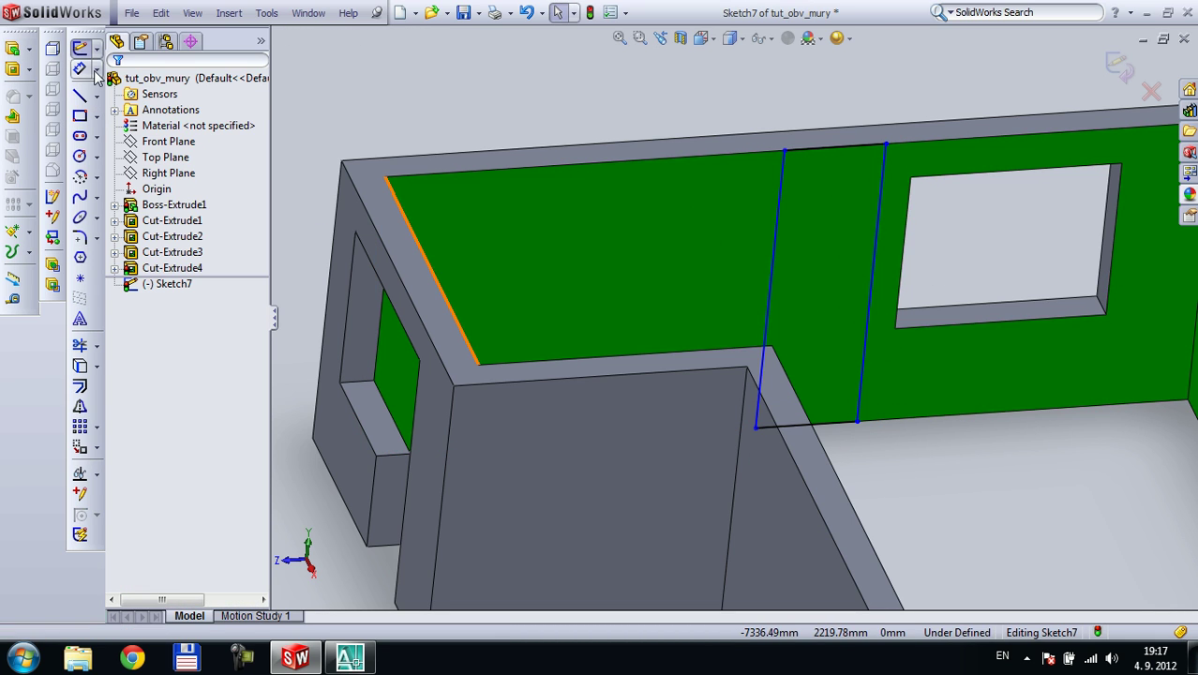
Extrude the rectangle as a blind 2750 mm boss merged with the wall
{"action": "left_click", "coordinate": [13, 48]}
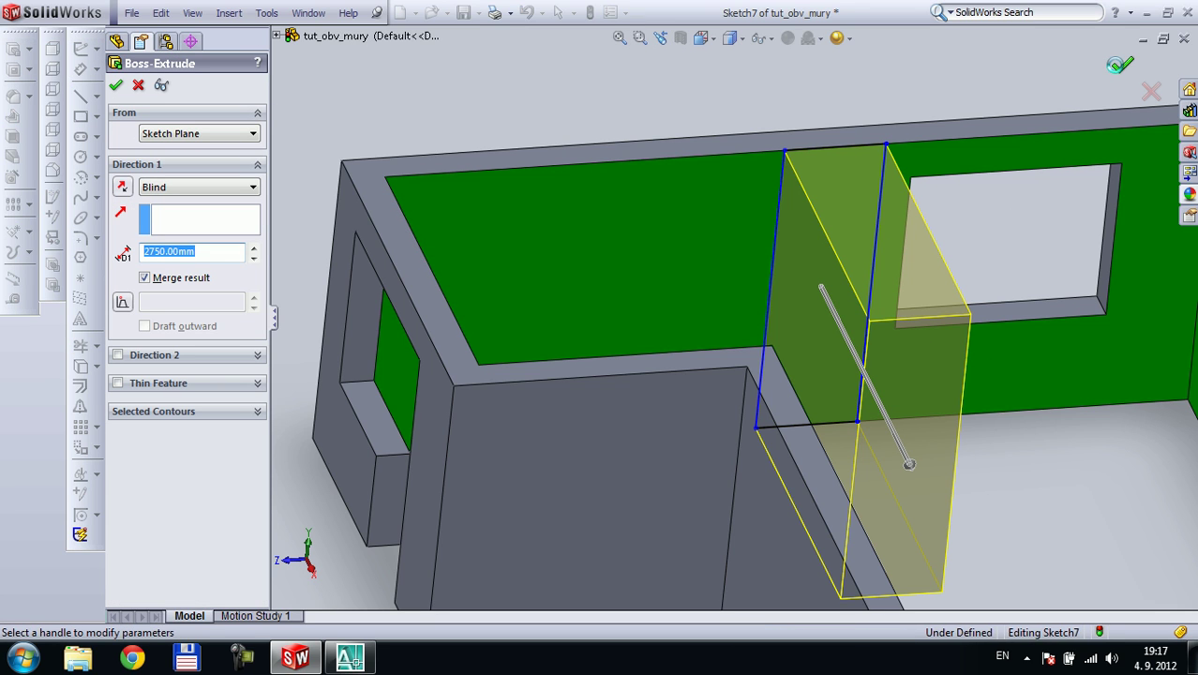
{"action": "left_click", "coordinate": [1121, 65]}
{"action": "middle_click_drag", "start_coordinate": [900, 251], "coordinate": [888, 288]}
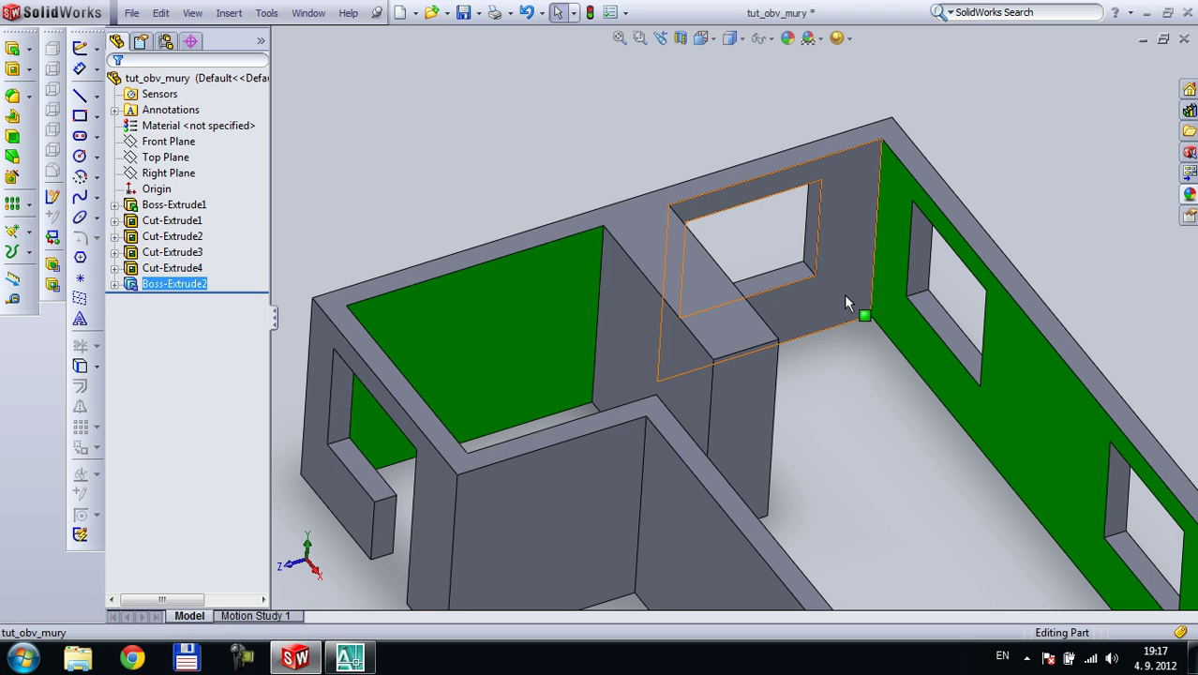
Undo the block extrusion and its rectangle sketch on the short wall's inner face
{"action": "left_click", "coordinate": [754, 401]}
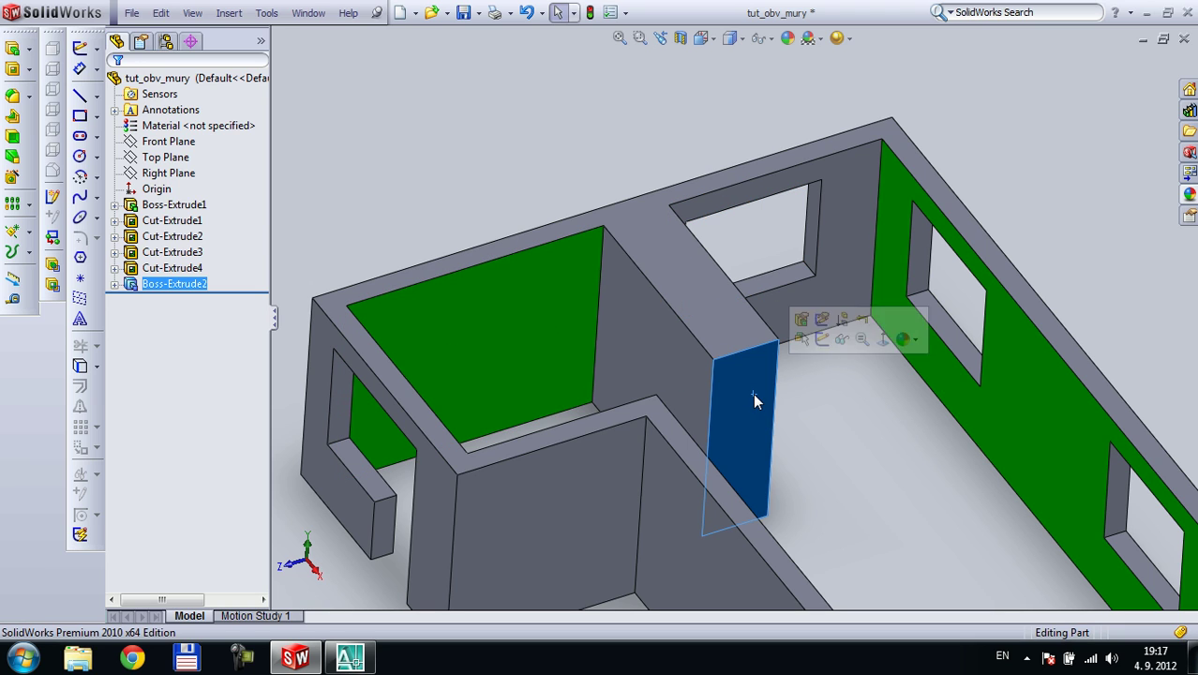
{"action": "key", "text": "ctrl+z"}
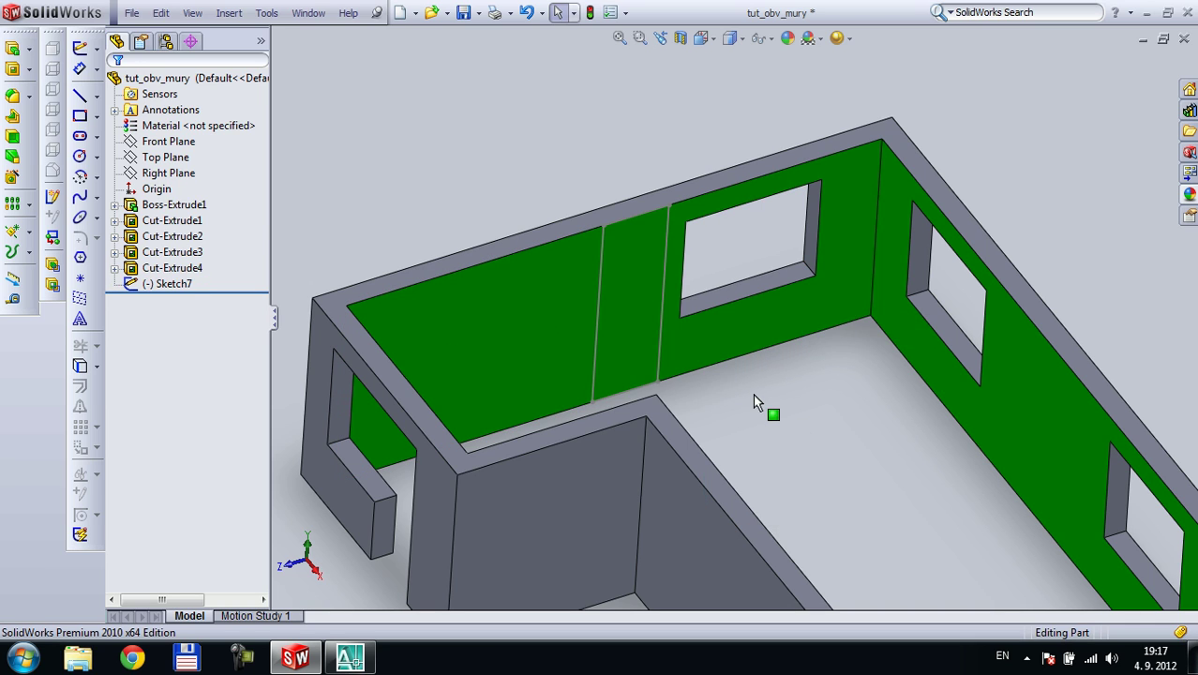
{"action": "left_click", "coordinate": [662, 298]}
{"action": "key", "text": "ctrl+z"}
{"action": "scroll", "coordinate": [693, 319], "scroll_direction": "down", "scroll_amount": 3}
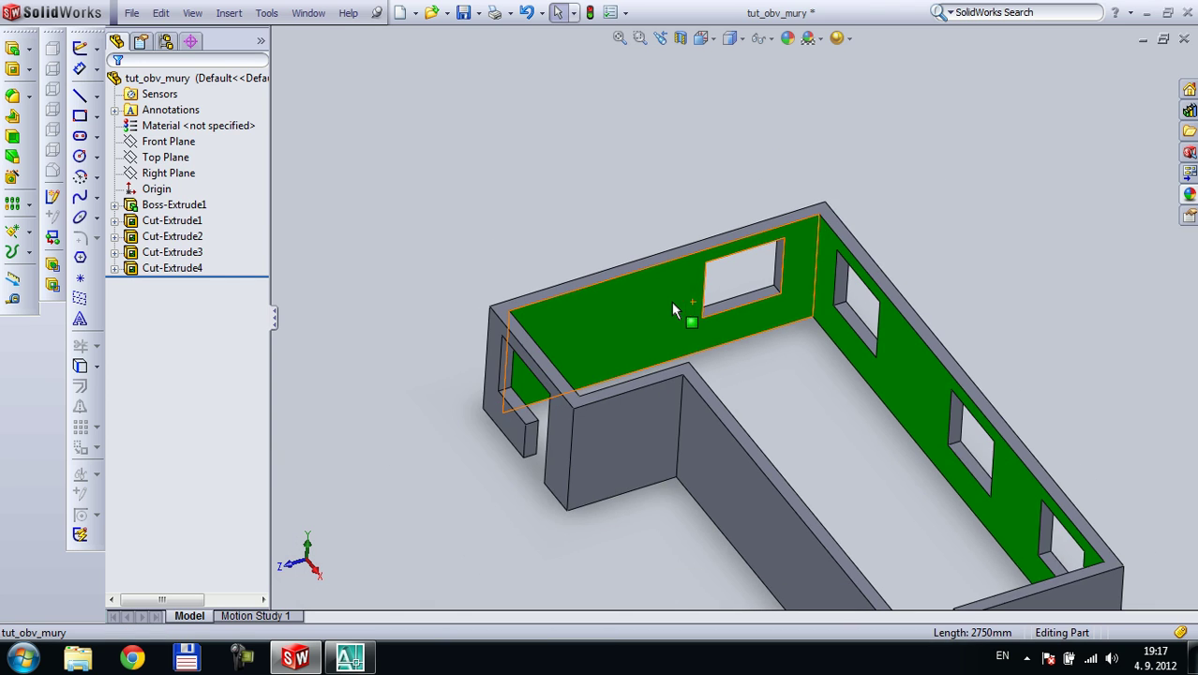
Sketch a corner rectangle 2750 mm high on the short wall's green inner face, just beside the window
{"action": "scroll", "coordinate": [678, 283], "scroll_direction": "up", "scroll_amount": 4}
{"action": "left_click", "coordinate": [682, 281]}
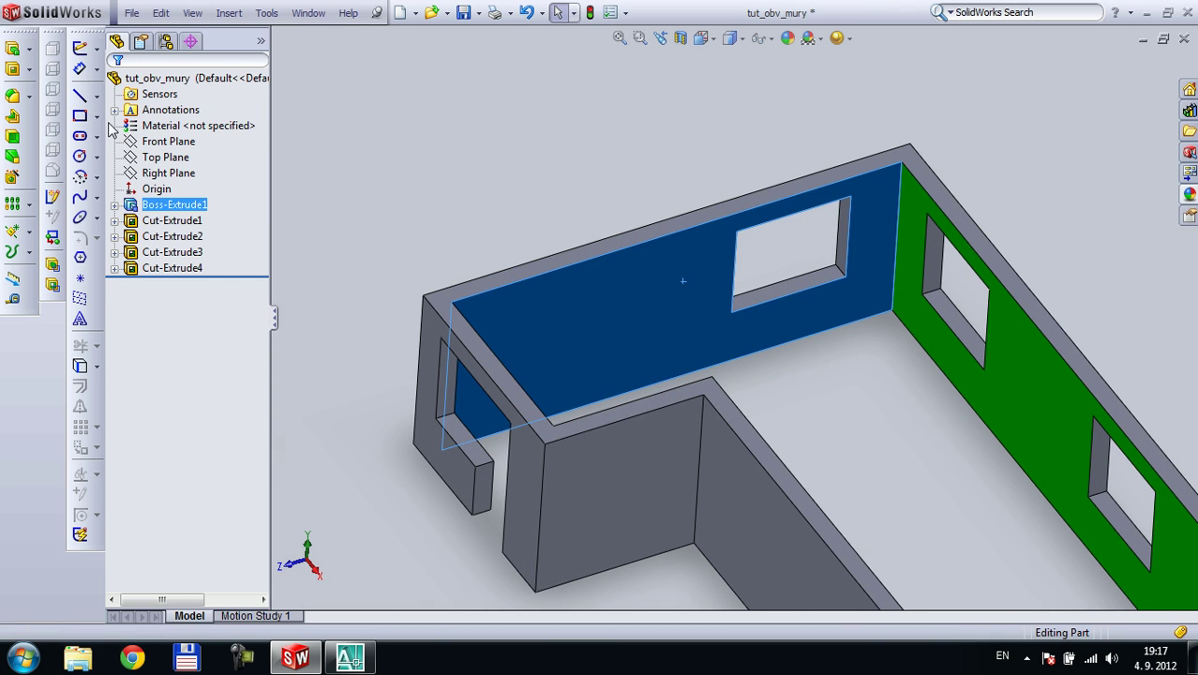
{"action": "middle_click_drag", "start_coordinate": [682, 281], "coordinate": [653, 298]}
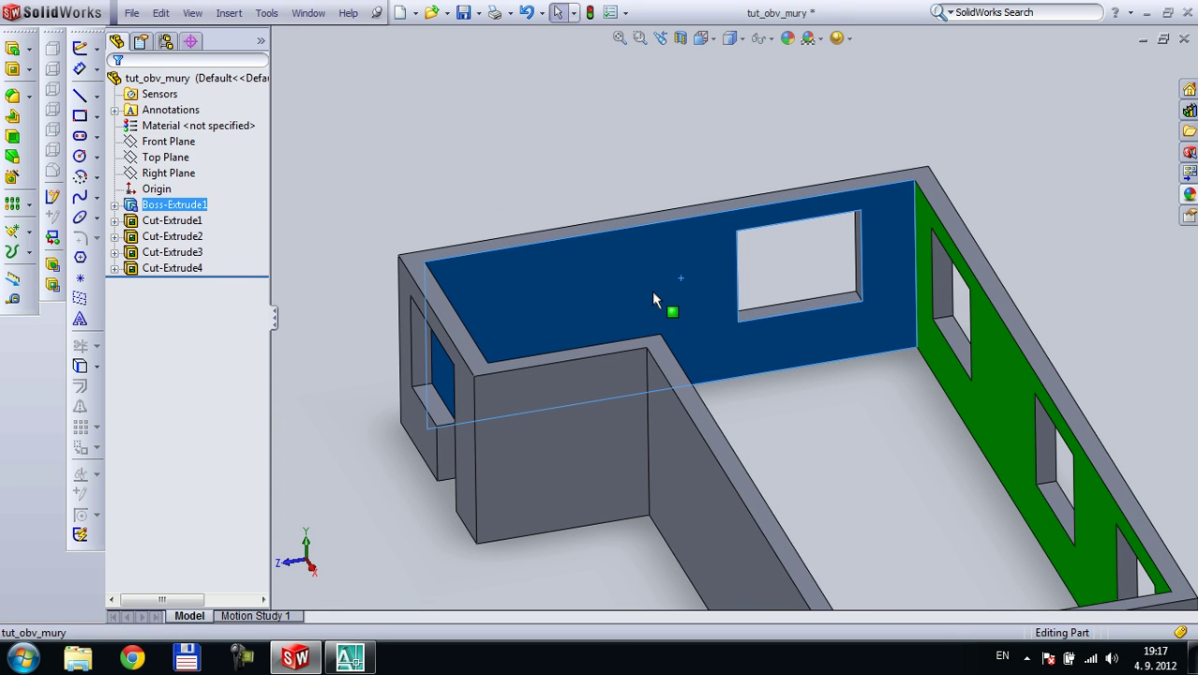
{"action": "scroll", "coordinate": [726, 371], "scroll_direction": "down", "scroll_amount": 3}
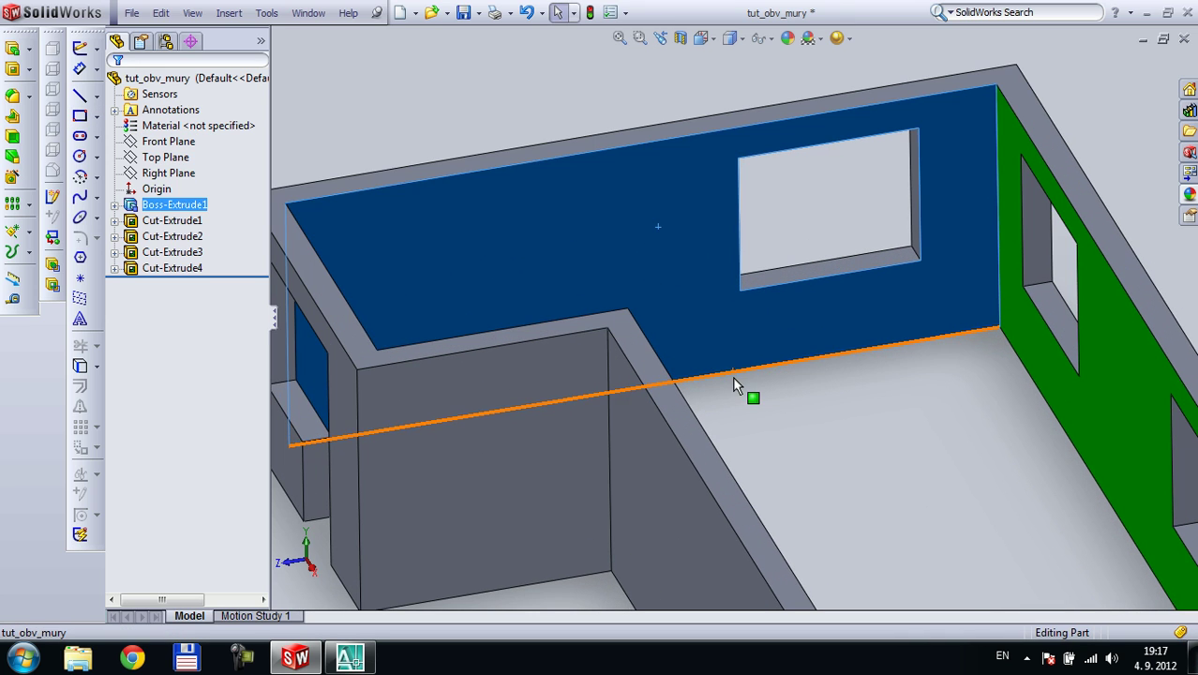
{"action": "left_click", "coordinate": [85, 118]}
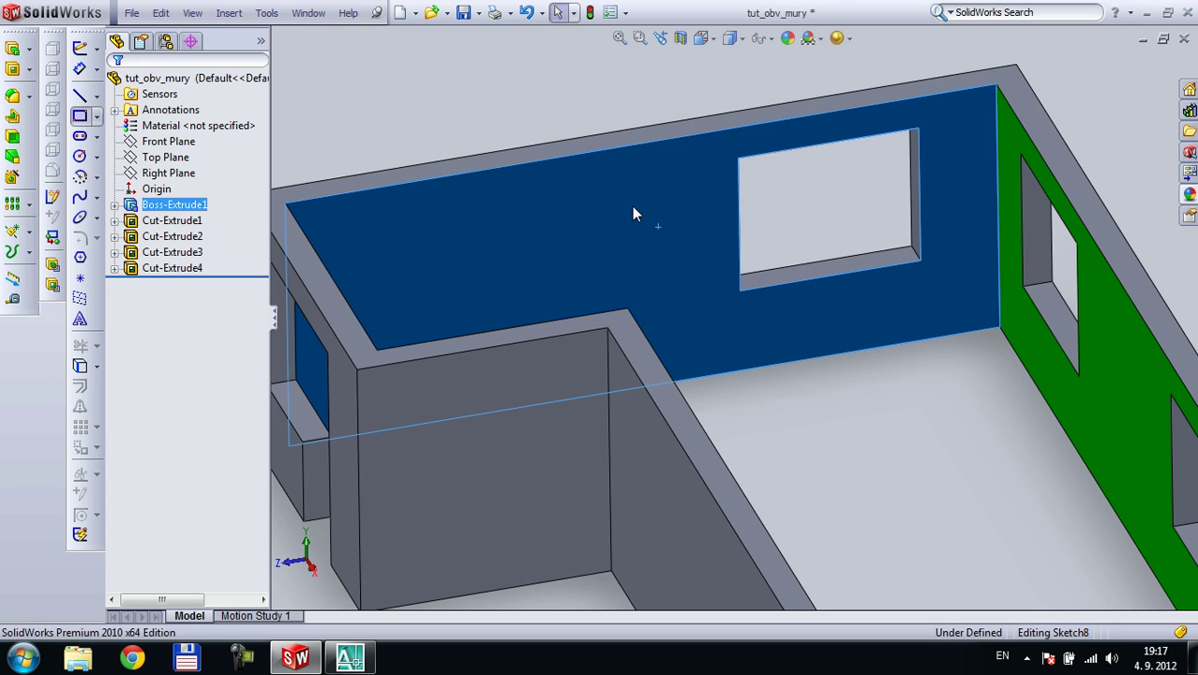
{"action": "left_click", "coordinate": [622, 150]}
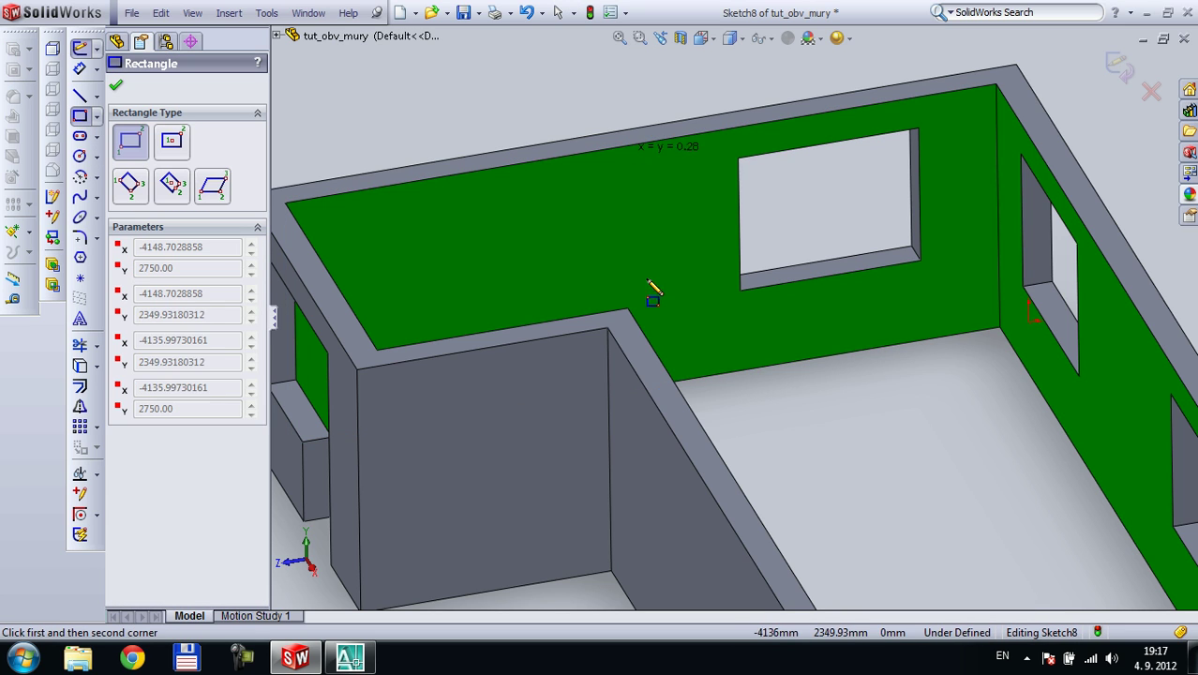
{"action": "left_click", "coordinate": [700, 378]}
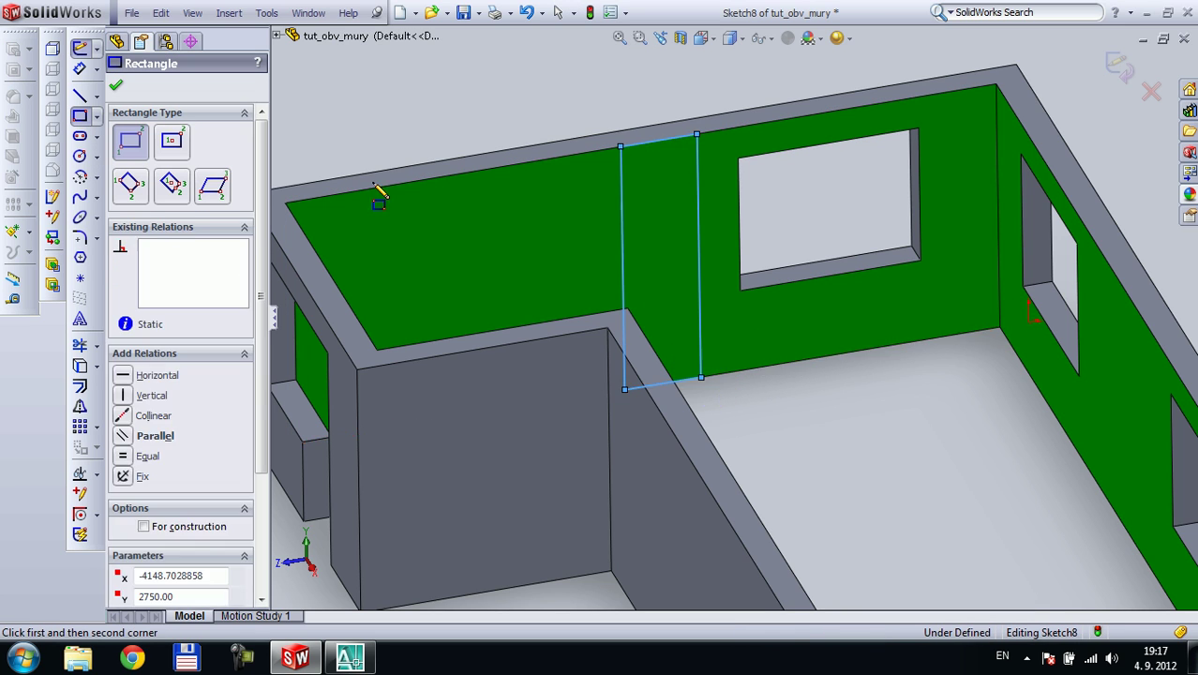
Narrow the rectangle to a thin vertical strip on its window side and cut-extrude it blind 2750 mm
{"action": "left_click", "coordinate": [81, 96]}
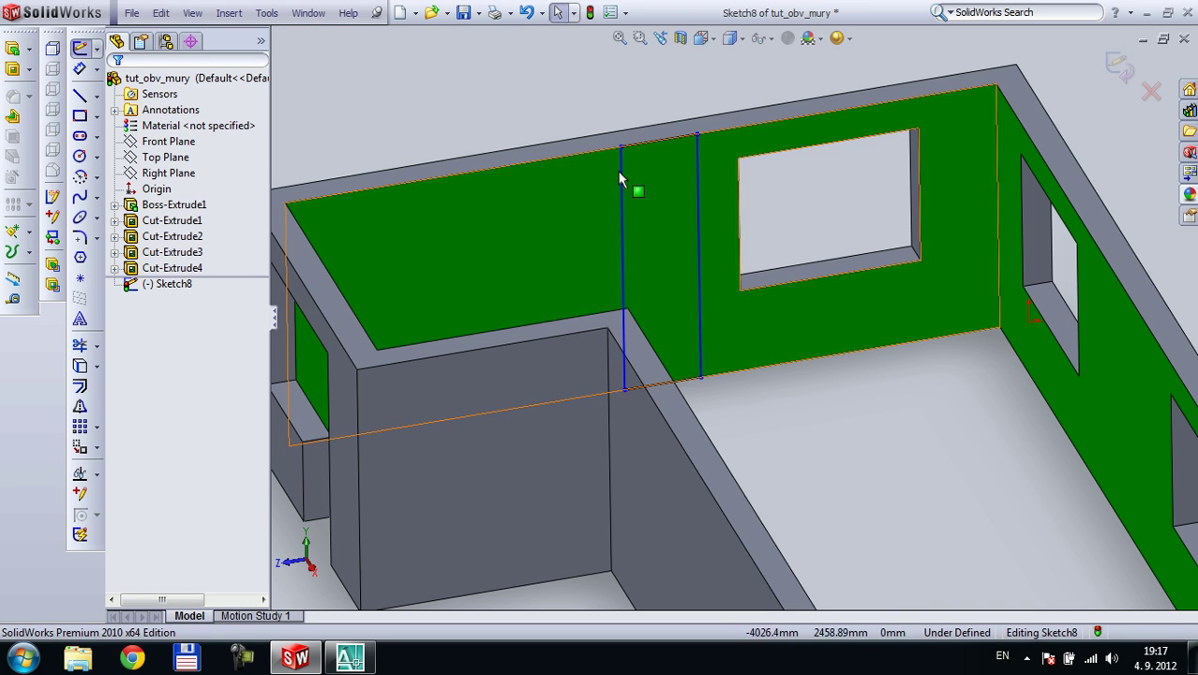
{"action": "left_click_drag", "start_coordinate": [673, 173], "coordinate": [696, 172]}
{"action": "left_click", "coordinate": [13, 71]}
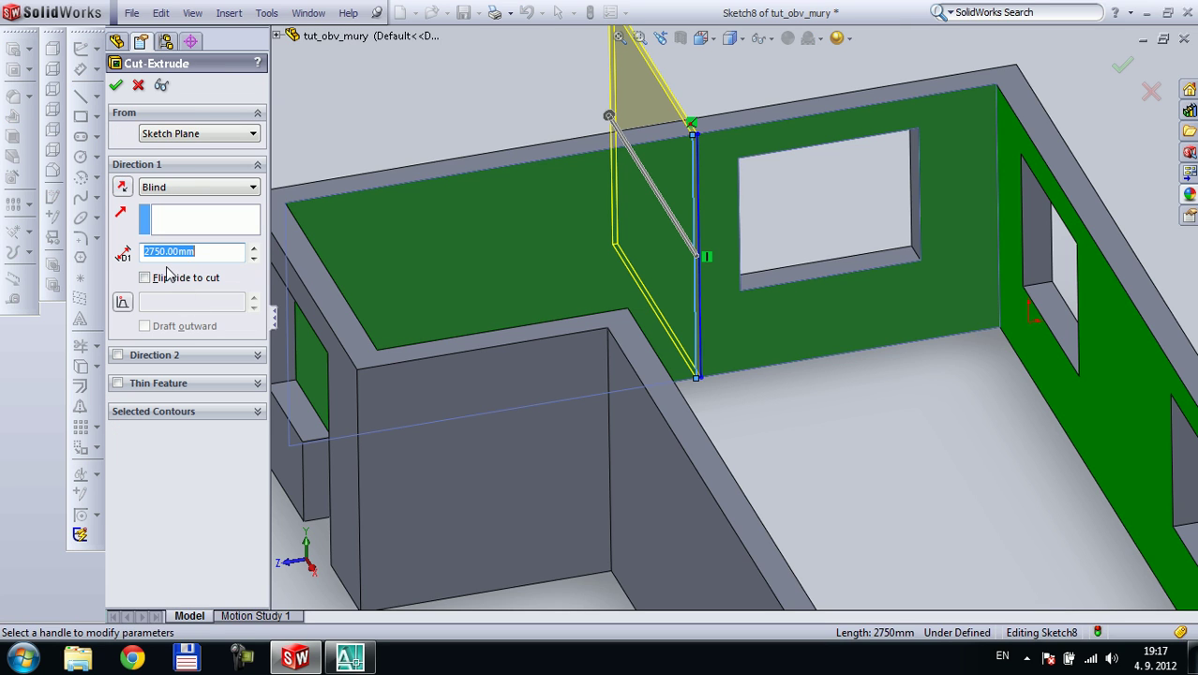
{"action": "key", "text": "Return"}
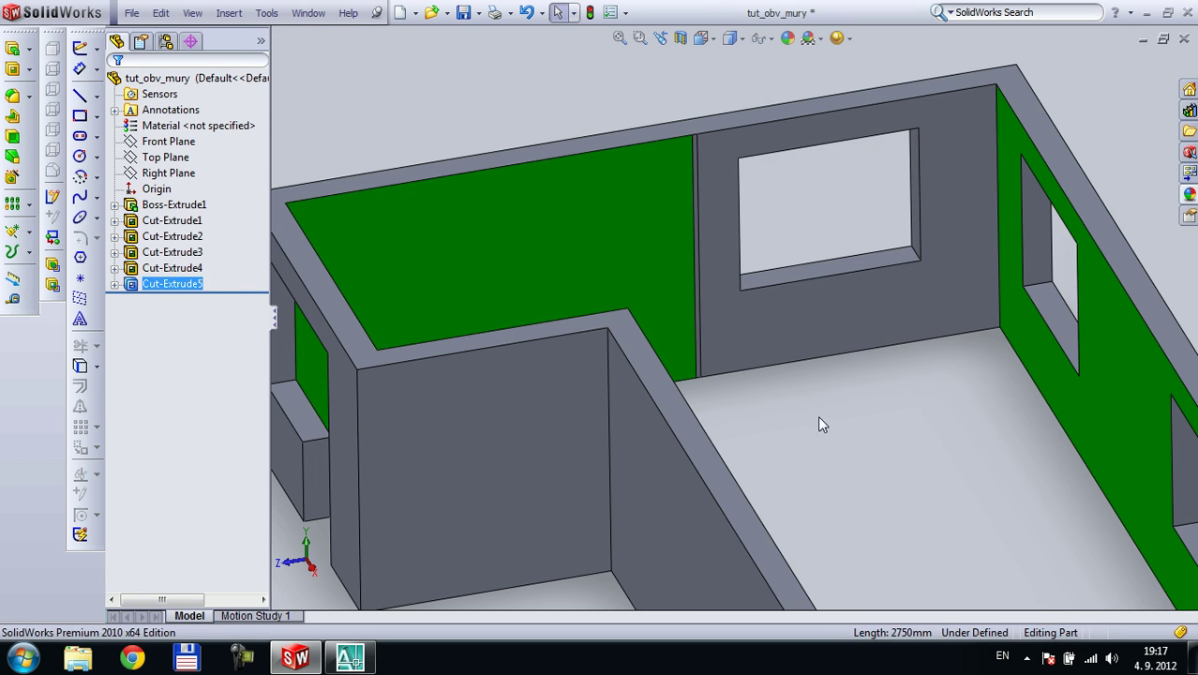
Examine the thin vertical cut in the short wall and how it divides the face beside the window
{"action": "scroll", "coordinate": [753, 401], "scroll_direction": "up", "scroll_amount": 5}
{"action": "middle_click_drag", "start_coordinate": [746, 384], "coordinate": [698, 304]}
{"action": "scroll", "coordinate": [693, 300], "scroll_direction": "down", "scroll_amount": 8}
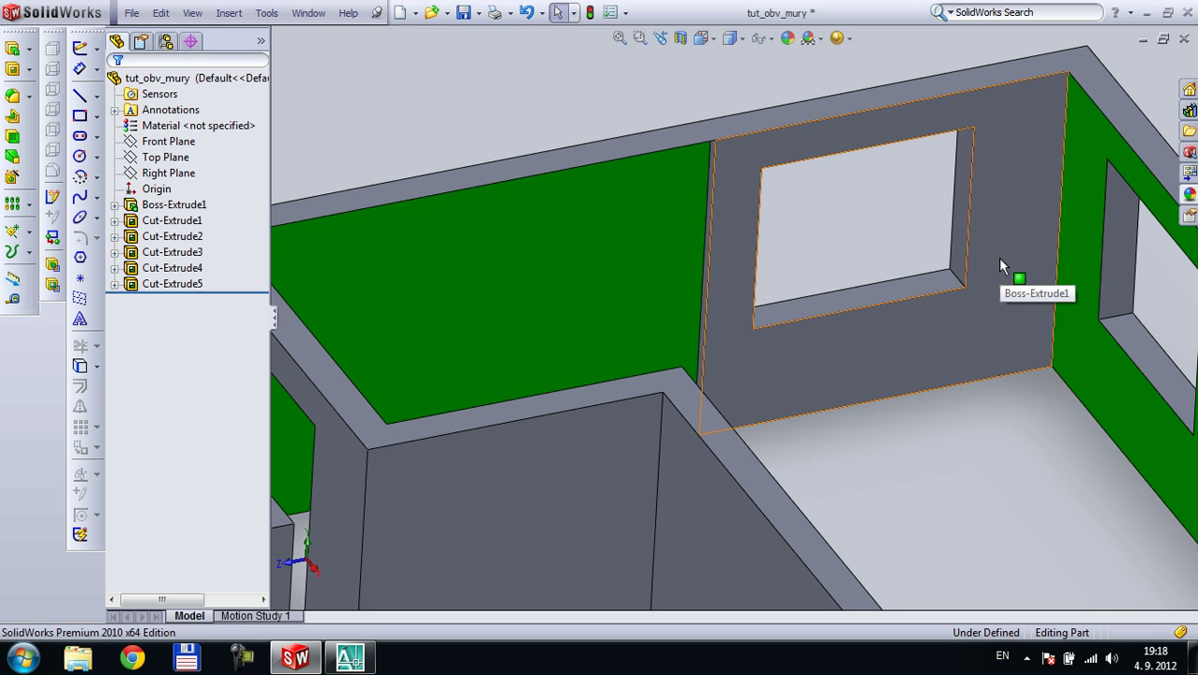
{"action": "scroll", "coordinate": [665, 159], "scroll_direction": "down", "scroll_amount": 10}
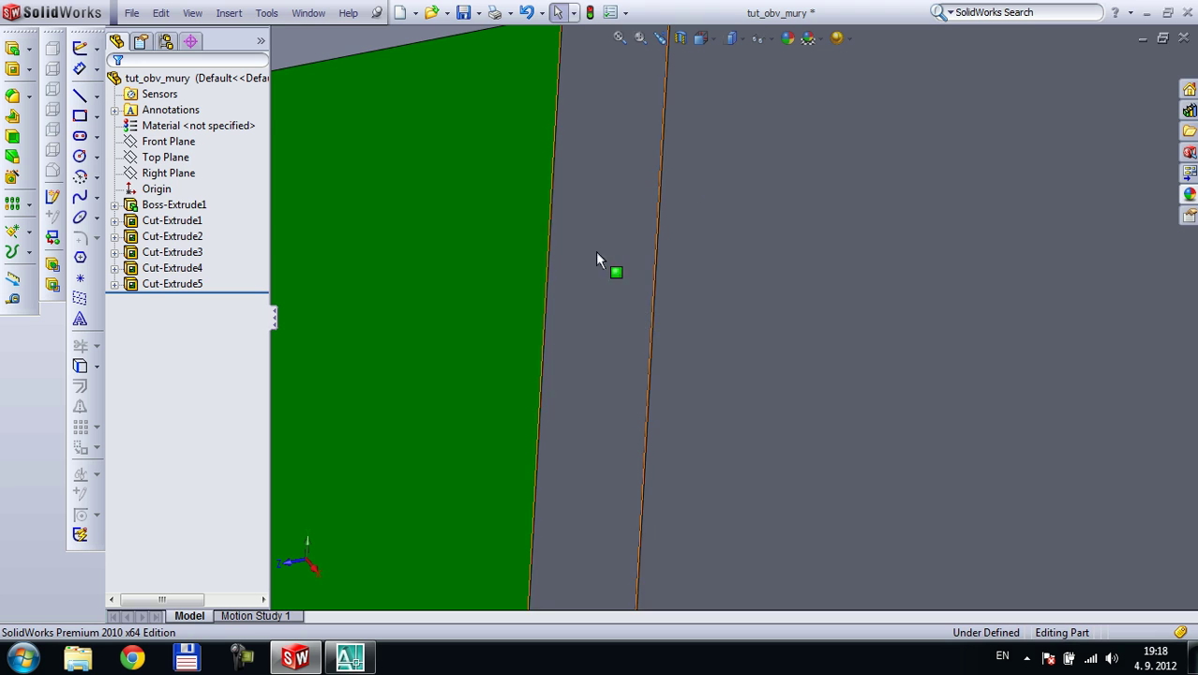
{"action": "scroll", "coordinate": [656, 253], "scroll_direction": "up", "scroll_amount": 5}
{"action": "left_click", "coordinate": [685, 230]}
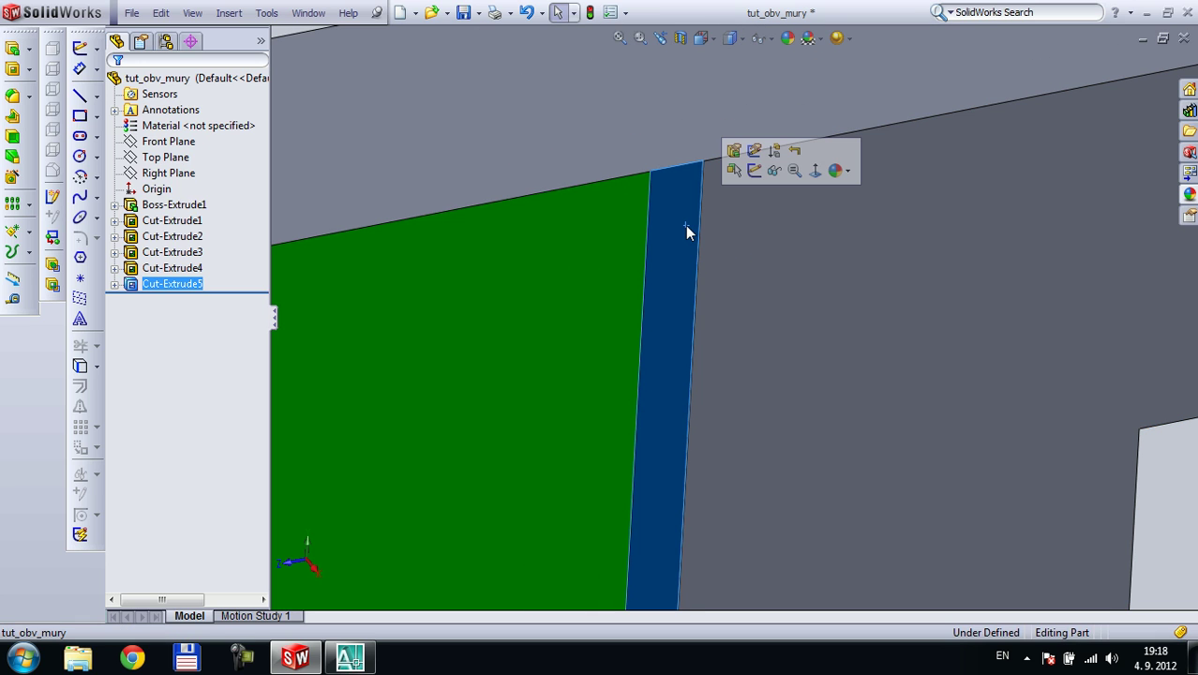
{"action": "scroll", "coordinate": [693, 271], "scroll_direction": "up", "scroll_amount": 6}
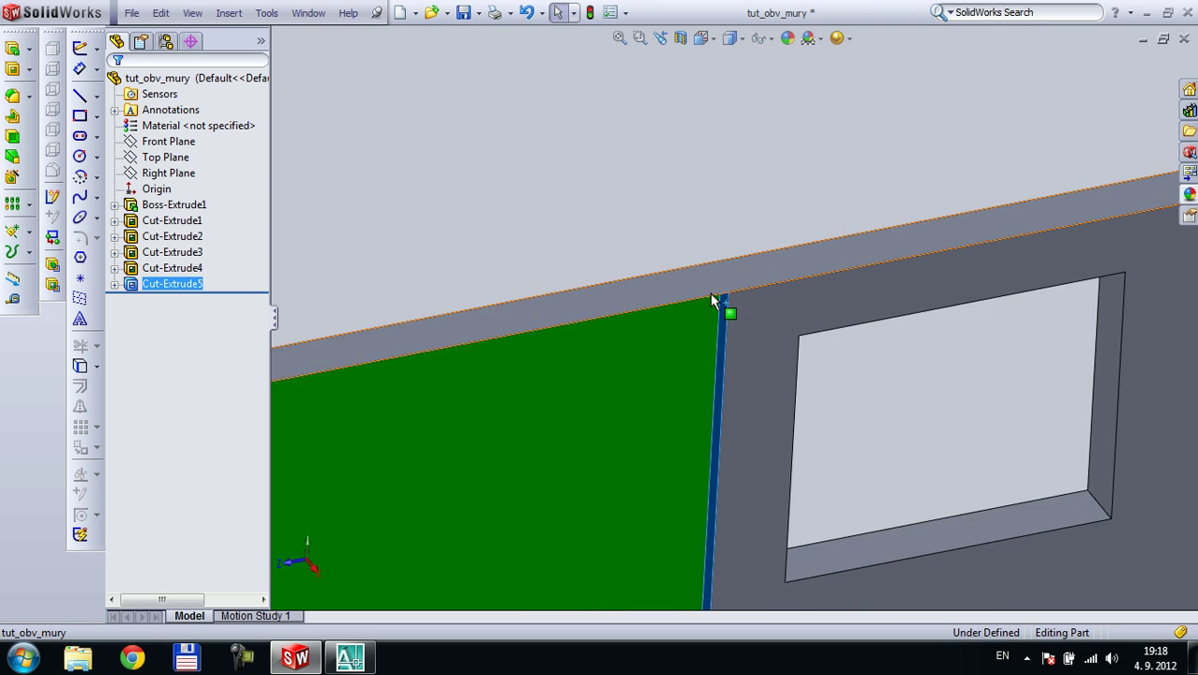
{"action": "scroll", "coordinate": [750, 333], "scroll_direction": "down", "scroll_amount": 5}
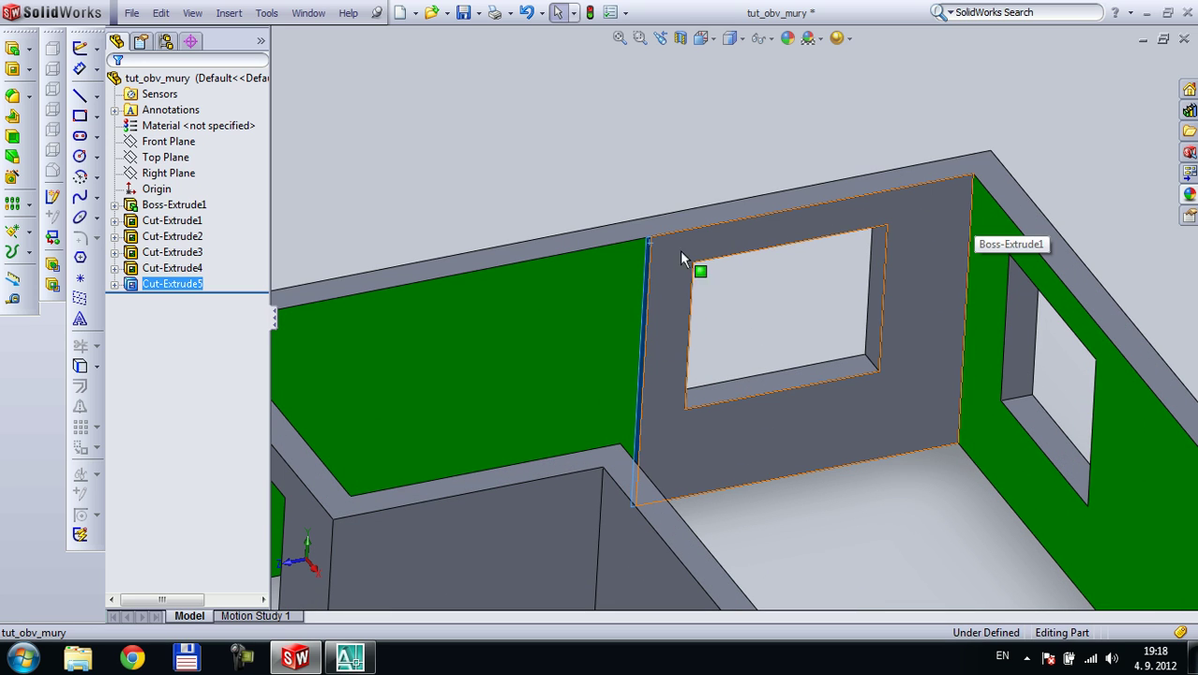
{"action": "scroll", "coordinate": [656, 281], "scroll_direction": "down", "scroll_amount": 3}
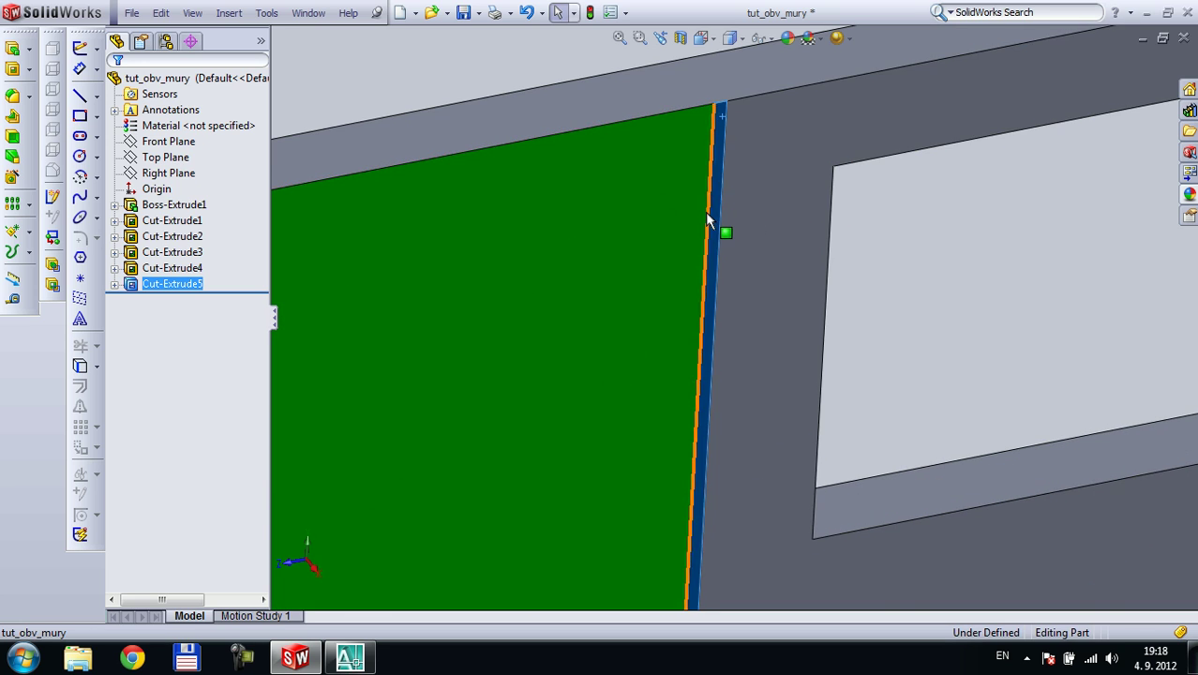
Undo the thin vertical cut-extrude in the short wall and the rectangle sketch it was made from
{"action": "scroll", "coordinate": [684, 222], "scroll_direction": "up", "scroll_amount": 3}
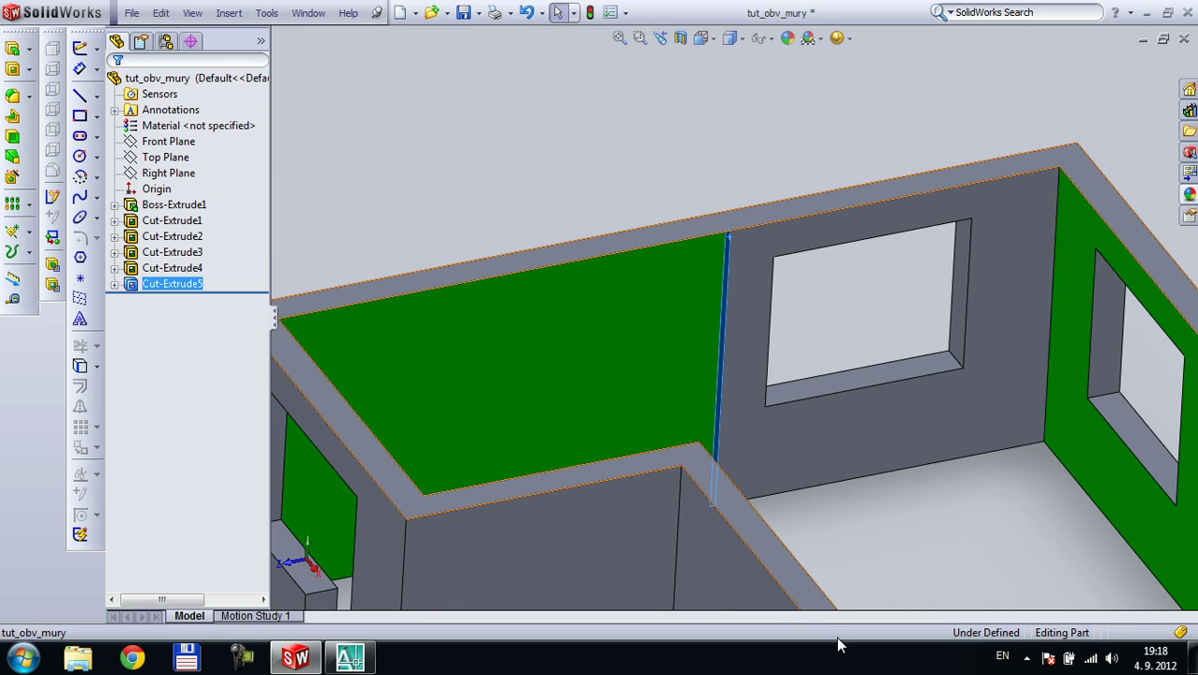
{"action": "middle_click_drag", "start_coordinate": [709, 365], "coordinate": [660, 351]}
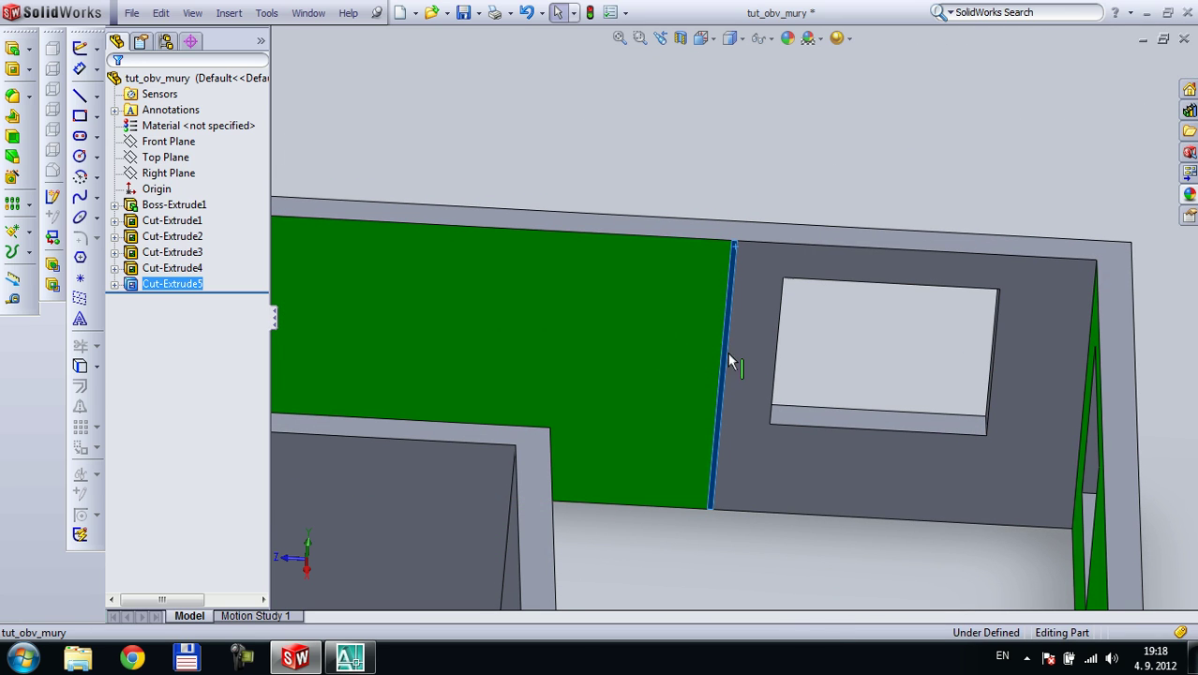
{"action": "scroll", "coordinate": [723, 360], "scroll_direction": "down", "scroll_amount": 3}
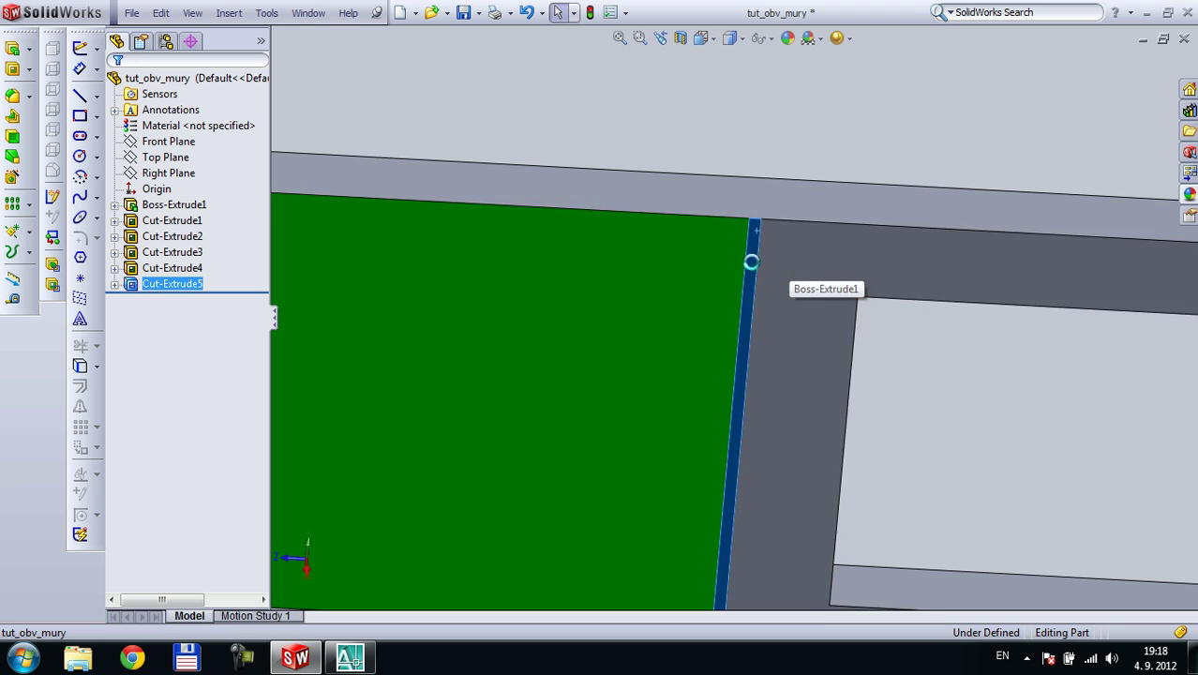
{"action": "key", "text": "ctrl+z"}
{"action": "scroll", "coordinate": [753, 280], "scroll_direction": "up", "scroll_amount": 2}
{"action": "key", "text": "ctrl+z"}
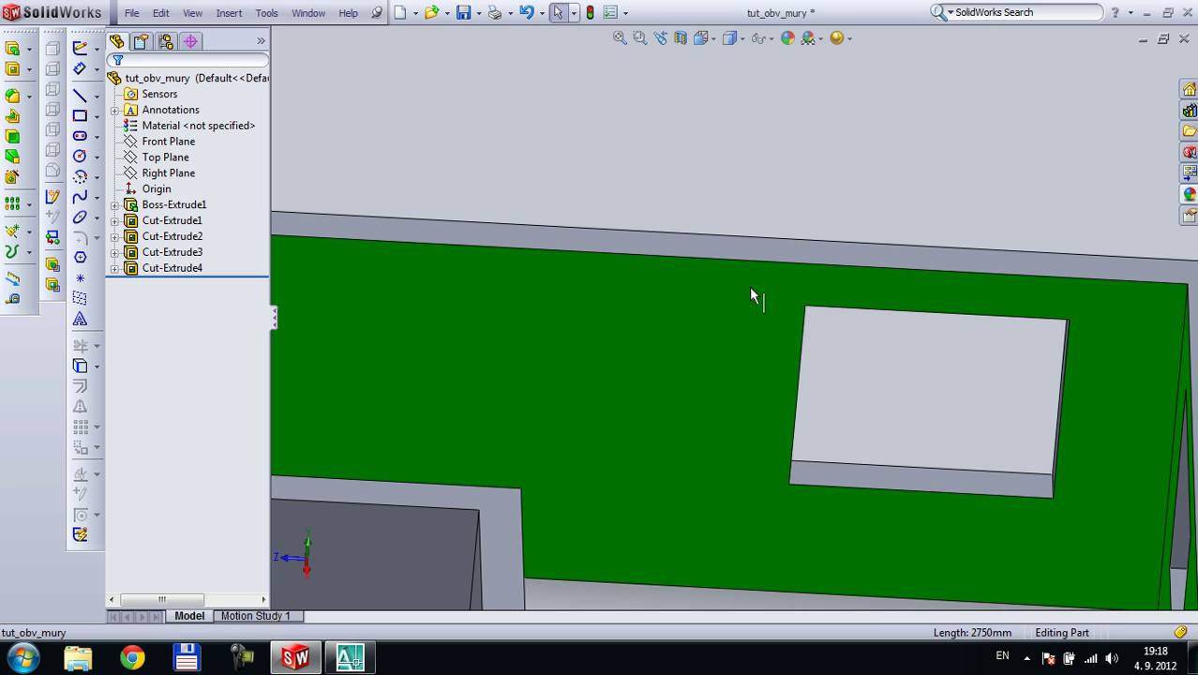
Close the tut_obv_mury part, saving its changes, and return to the #_tut_byt assembly
{"action": "scroll", "coordinate": [594, 332], "scroll_direction": "up", "scroll_amount": 3}
{"action": "middle_click_drag", "start_coordinate": [593, 332], "coordinate": [1108, 69]}
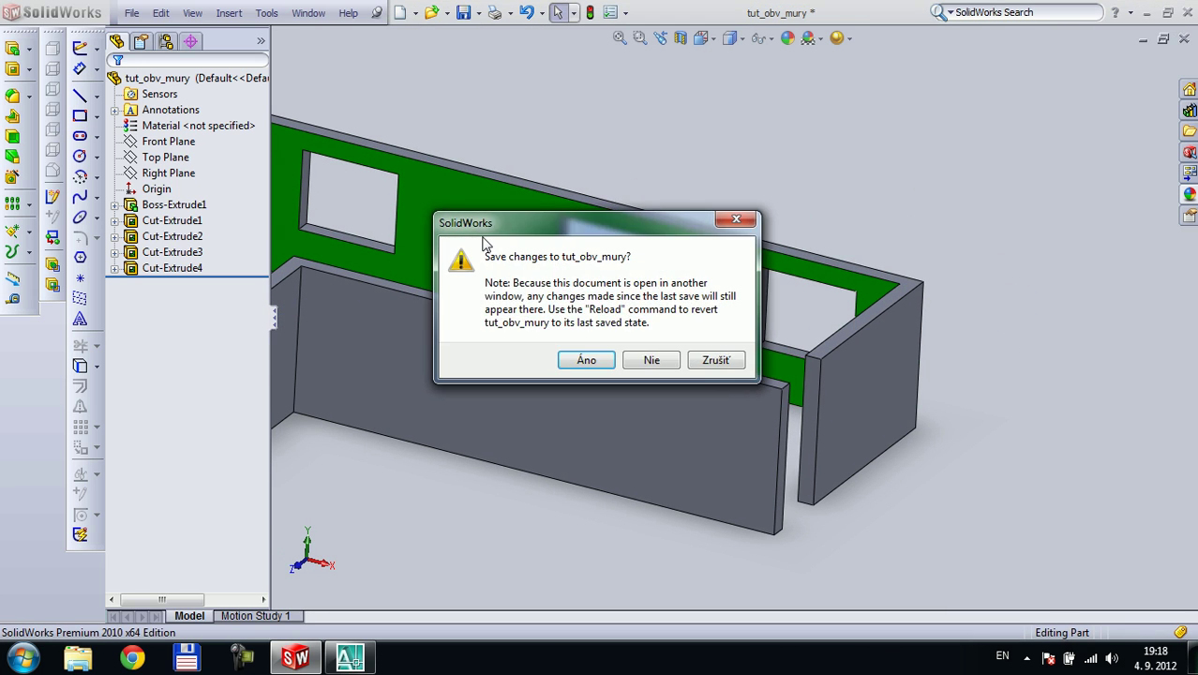
{"action": "left_click", "coordinate": [587, 361]}
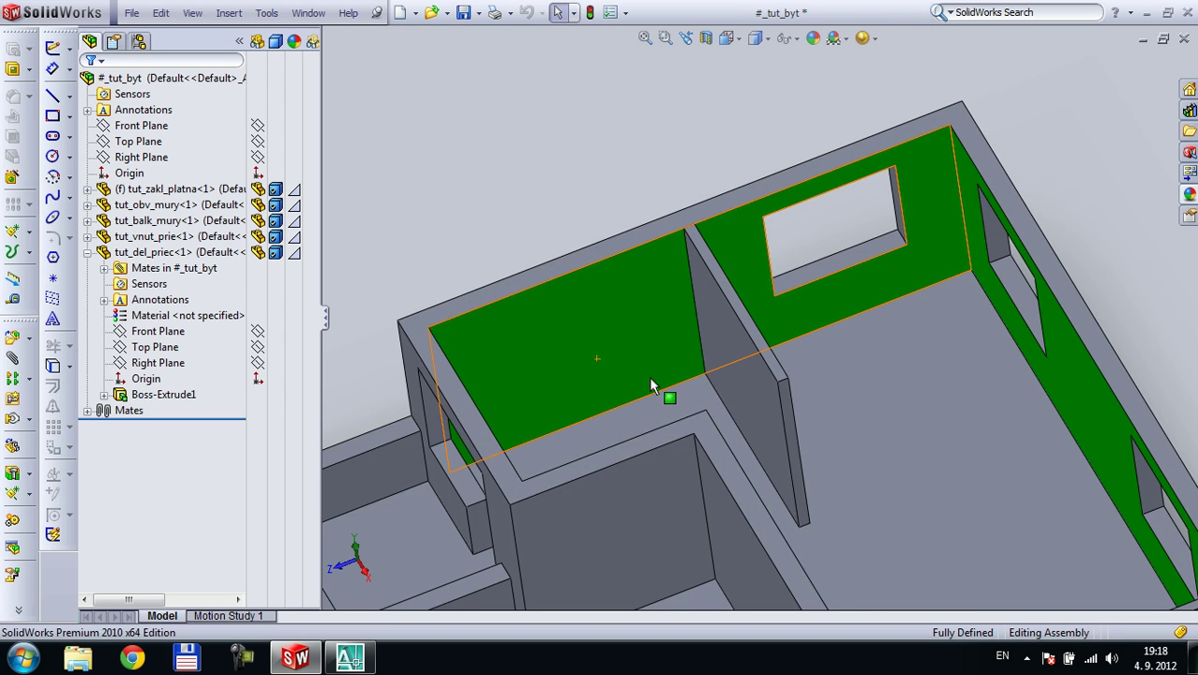
{"action": "middle_click_drag", "start_coordinate": [668, 392], "coordinate": [714, 352]}
{"action": "scroll", "coordinate": [717, 352], "scroll_direction": "up", "scroll_amount": 2}
{"action": "scroll", "coordinate": [1022, 377], "scroll_direction": "down", "scroll_amount": 2}
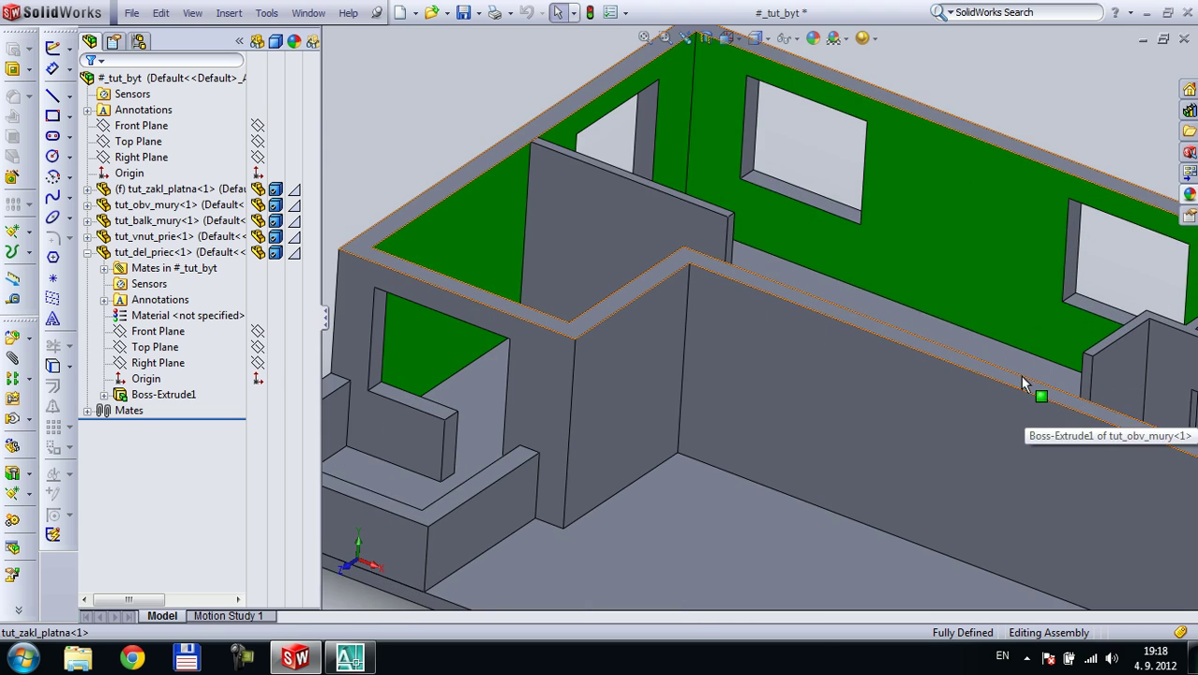
{"action": "scroll", "coordinate": [809, 303], "scroll_direction": "down", "scroll_amount": 1}
{"action": "scroll", "coordinate": [809, 303], "scroll_direction": "up", "scroll_amount": 1}
{"action": "scroll", "coordinate": [809, 304], "scroll_direction": "up", "scroll_amount": 2}
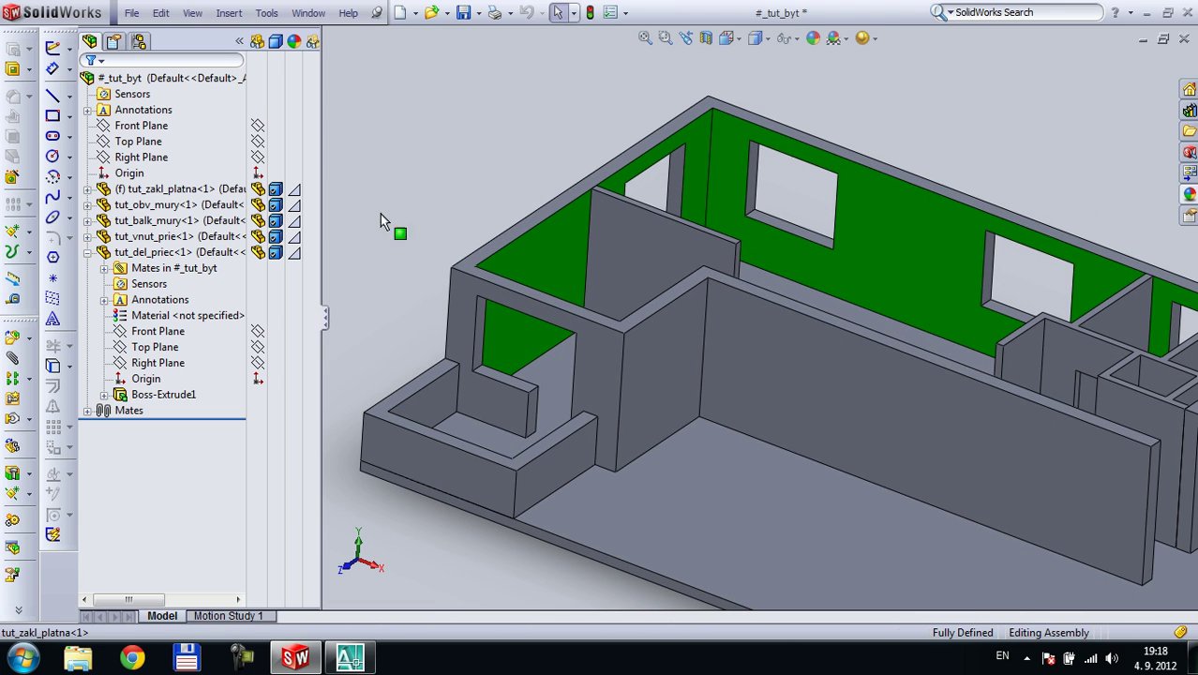
{"action": "left_click", "coordinate": [295, 191]}
{"action": "right_click", "coordinate": [298, 199]}
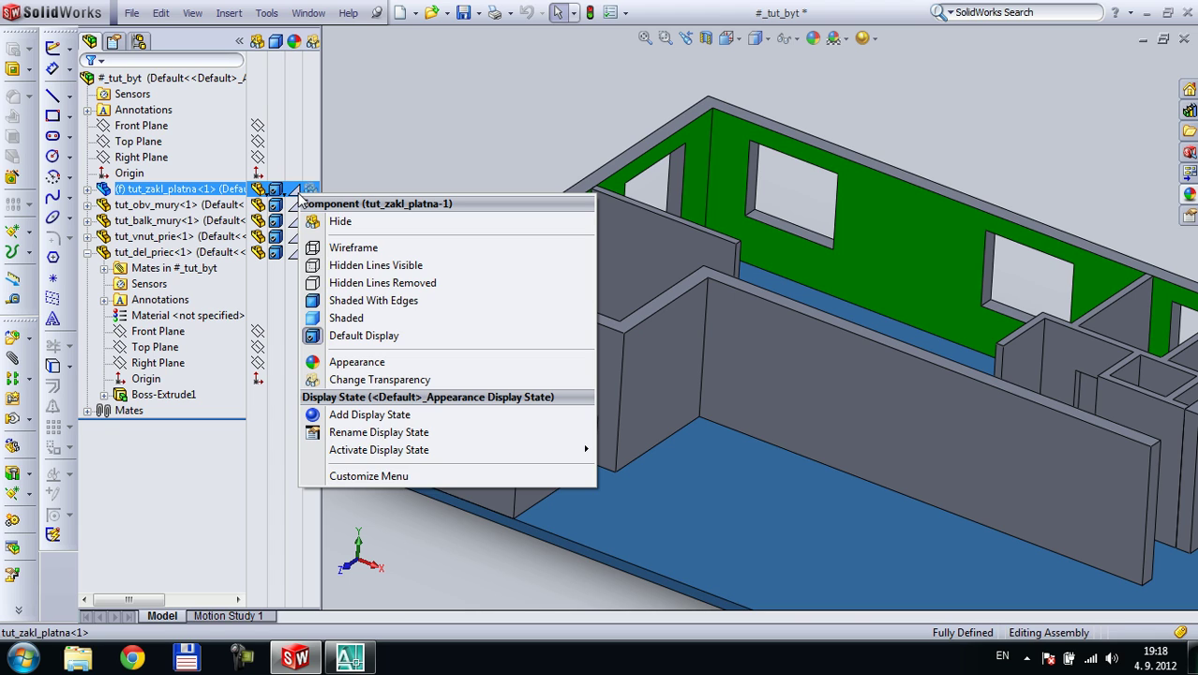
{"action": "key", "text": "Escape"}
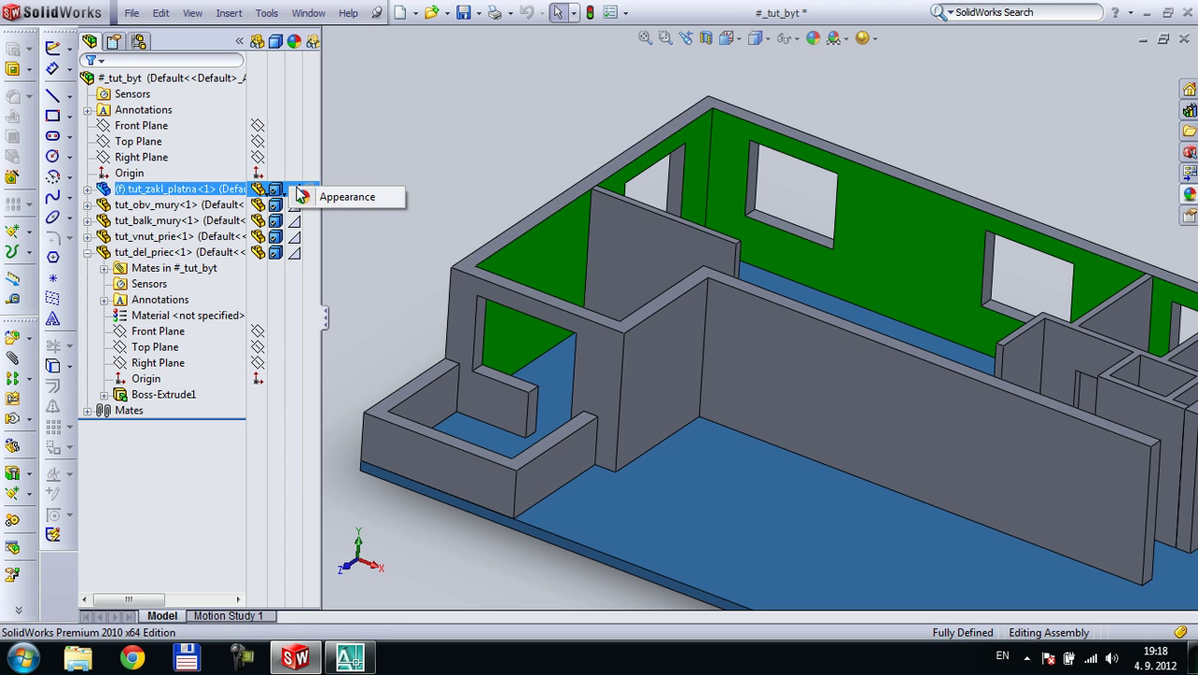
{"action": "left_click", "coordinate": [310, 193]}
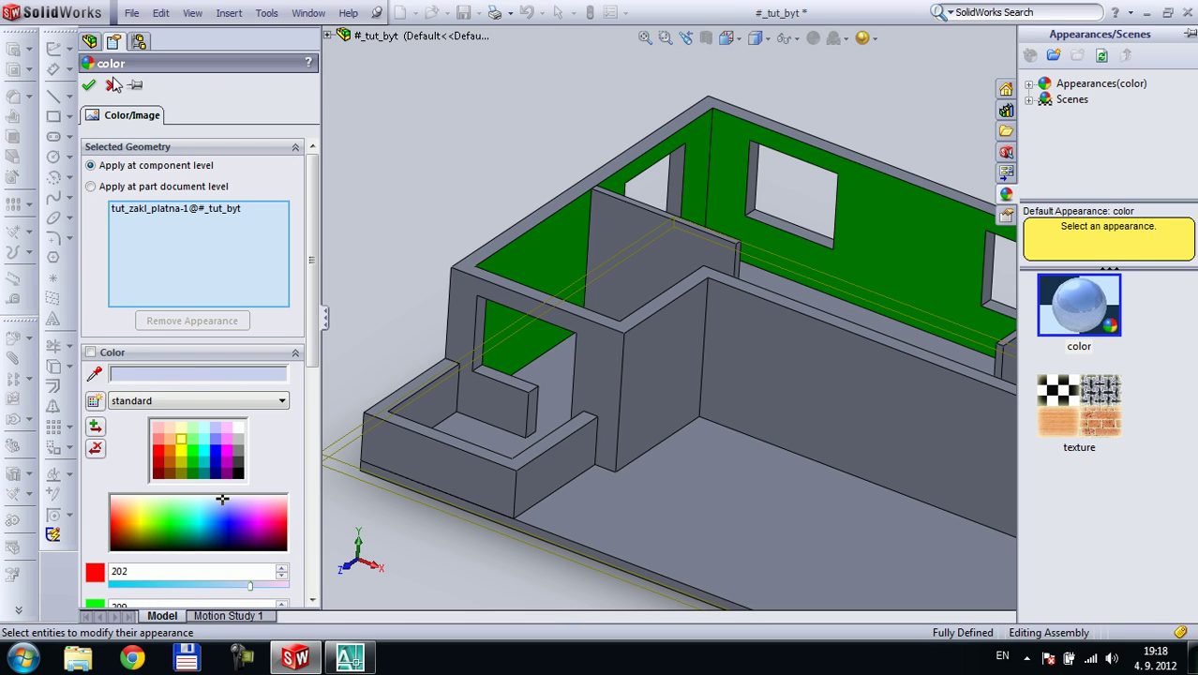
{"action": "left_click", "coordinate": [113, 84]}
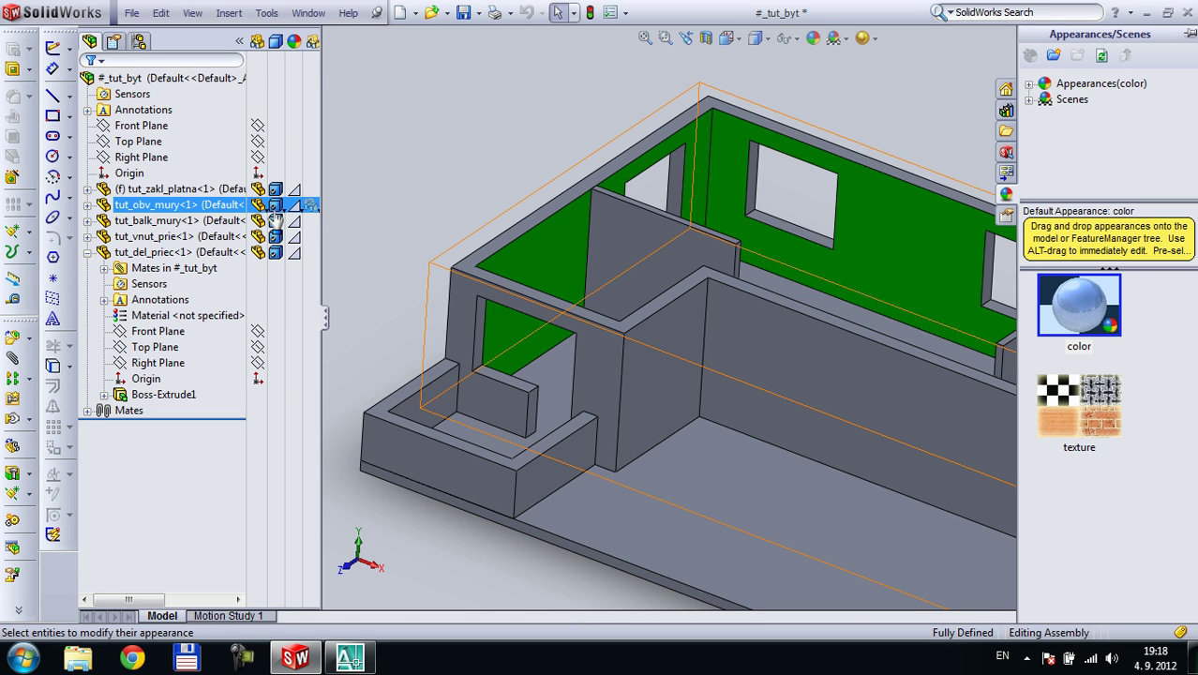
Try to clear the tut_obv_mury component's colour from within the assembly
{"action": "left_click", "coordinate": [309, 206]}
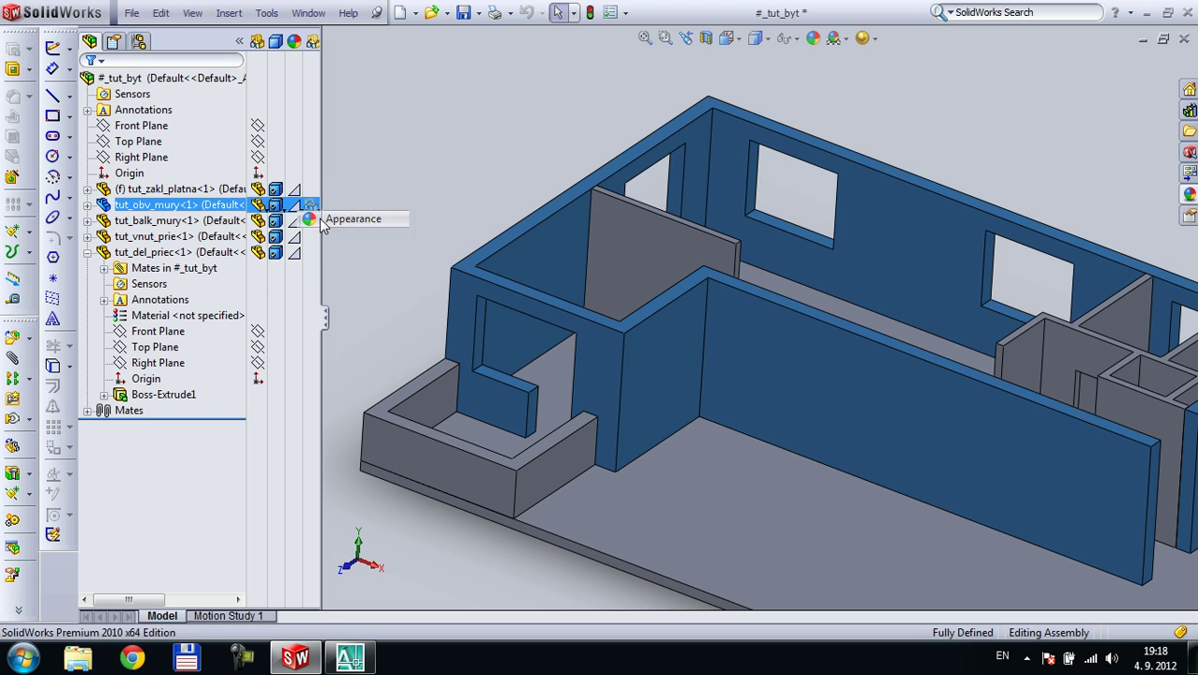
{"action": "left_click", "coordinate": [319, 217]}
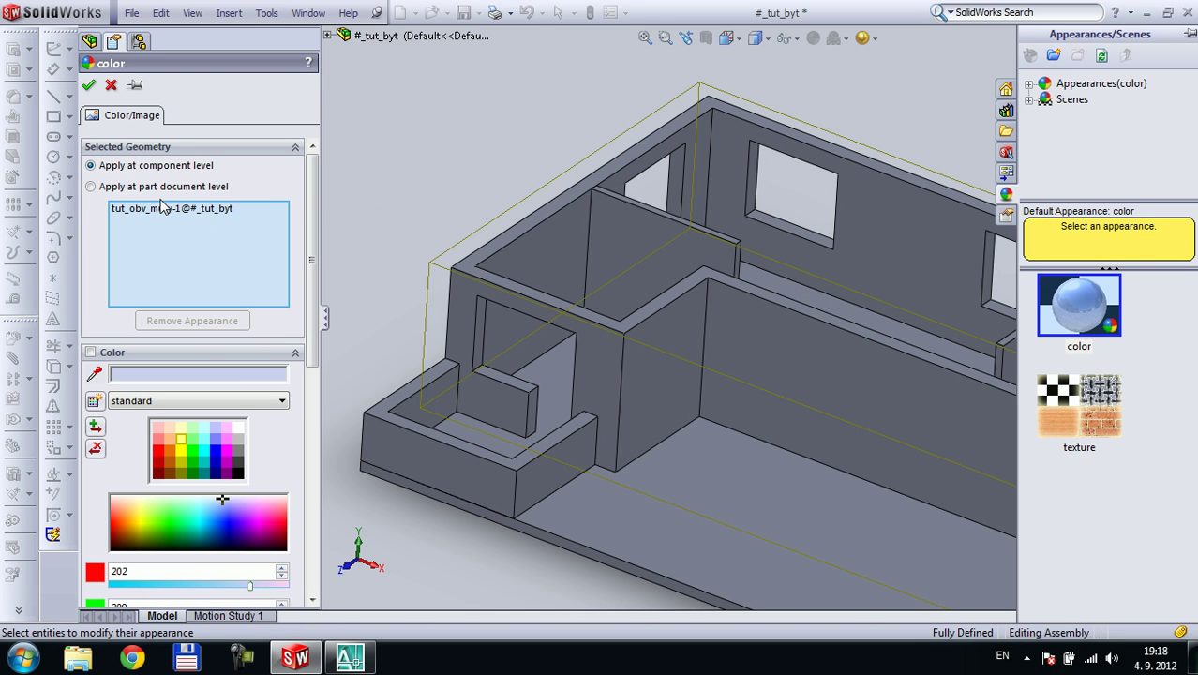
{"action": "left_click", "coordinate": [165, 212]}
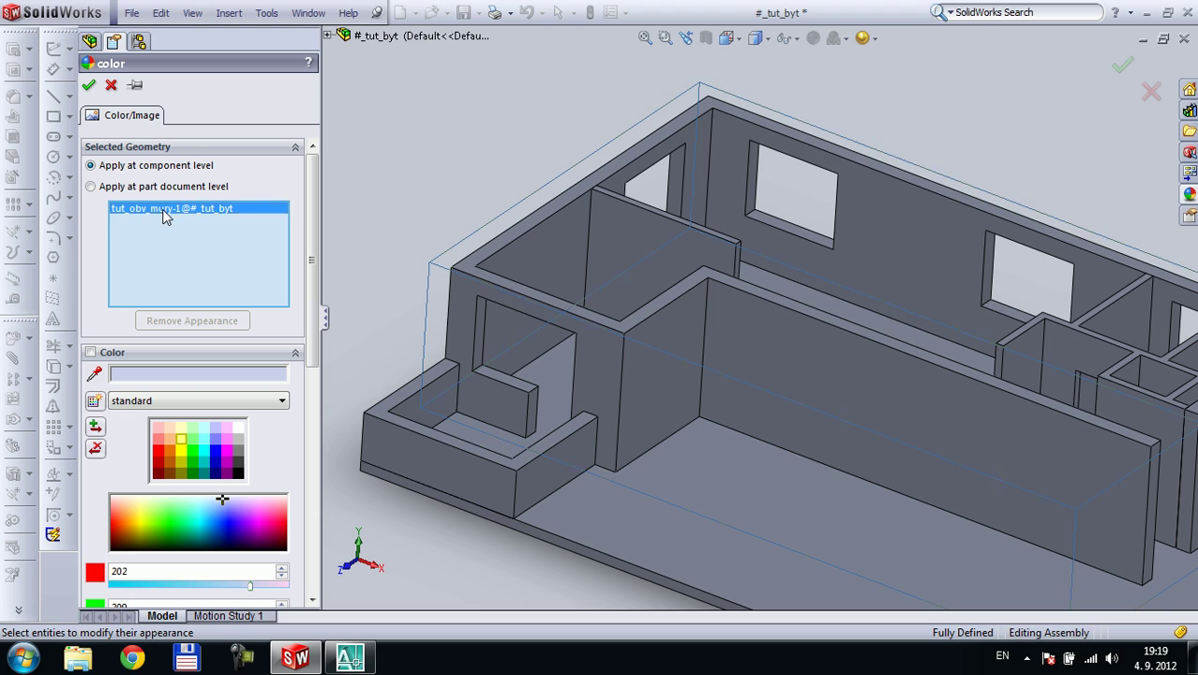
{"action": "left_click", "coordinate": [777, 238]}
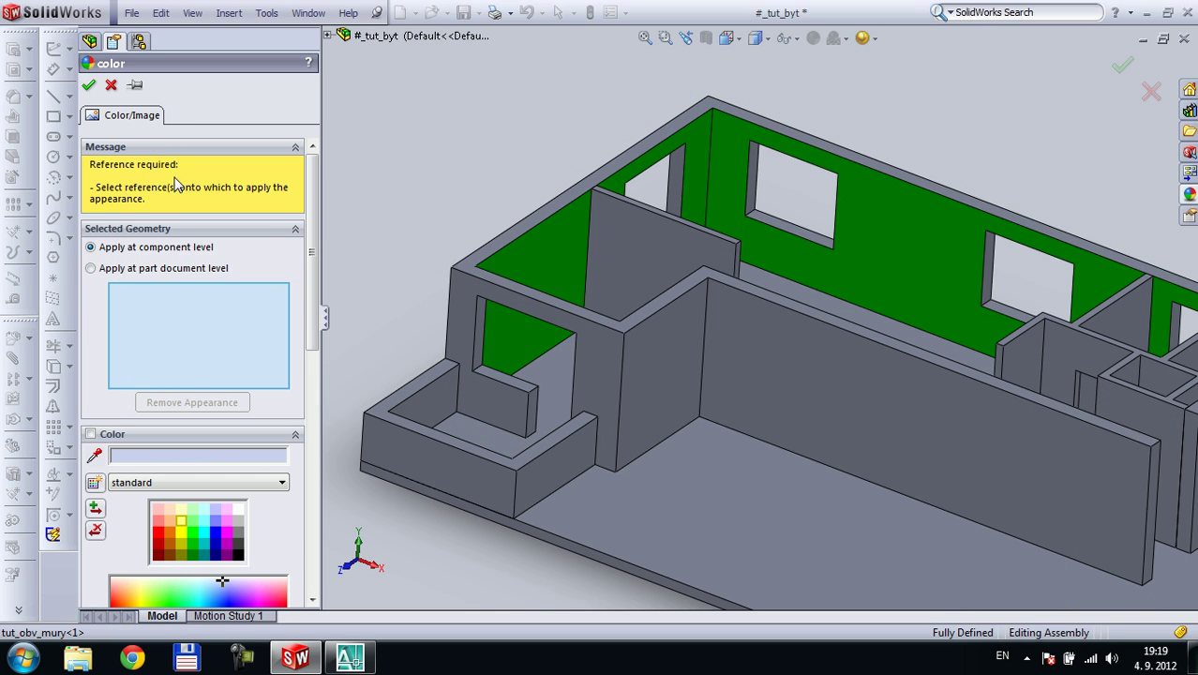
{"action": "left_click", "coordinate": [110, 85]}
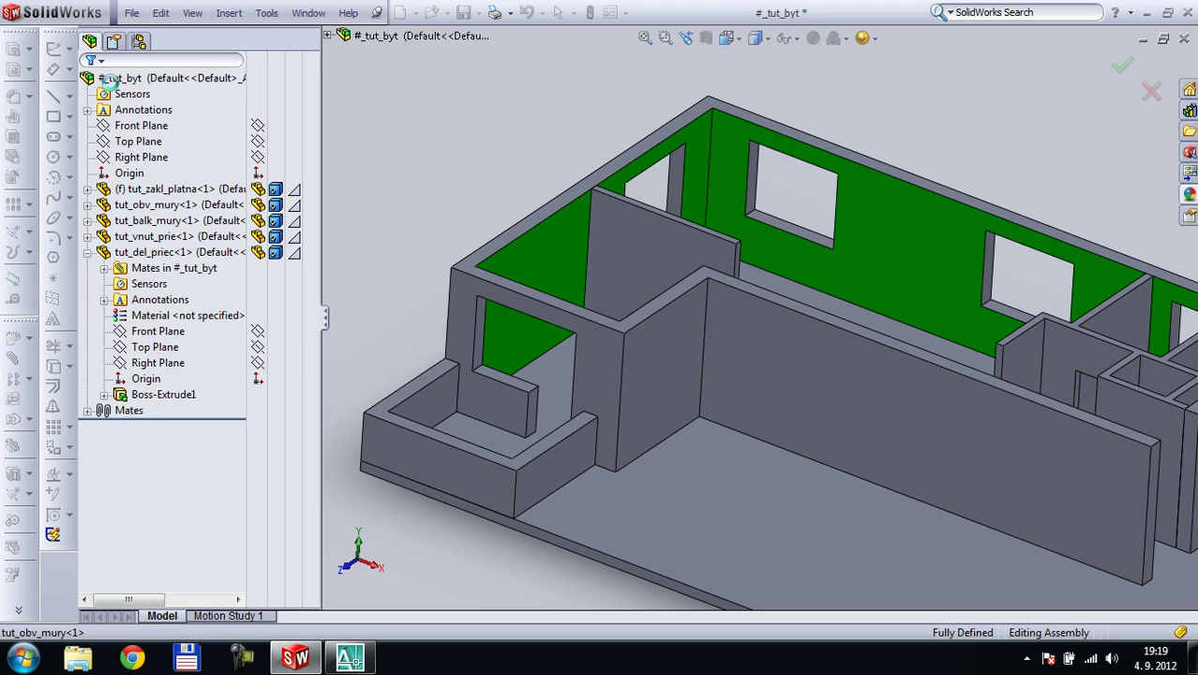
{"action": "left_click", "coordinate": [158, 206]}
{"action": "right_click", "coordinate": [165, 212]}
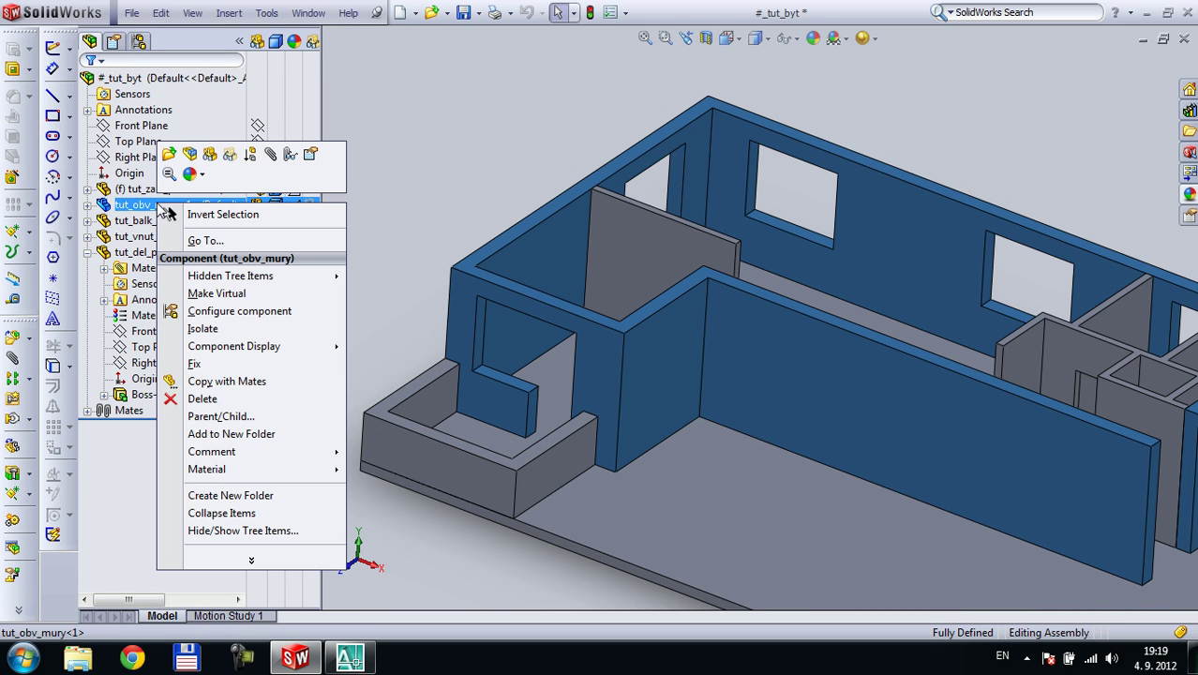
{"action": "left_click", "coordinate": [206, 178]}
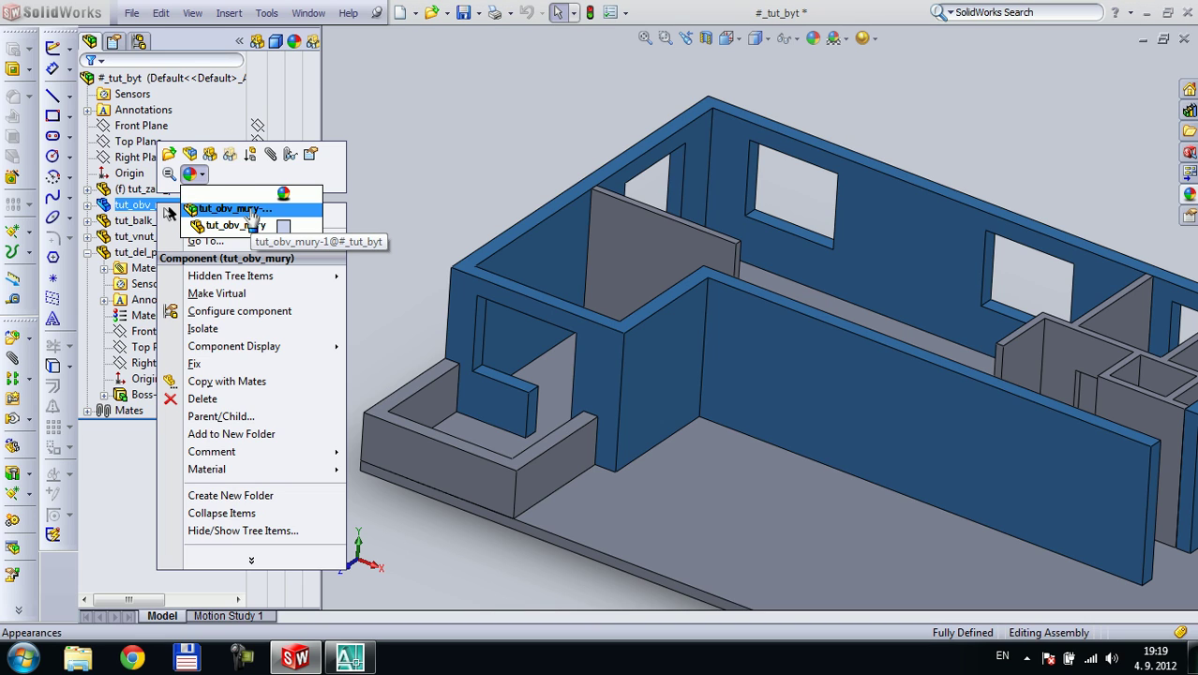
{"action": "left_click", "coordinate": [278, 368]}
Open the tut_obv_mury component as a separate part and fit the whole wall in view
{"action": "right_click", "coordinate": [168, 204]}
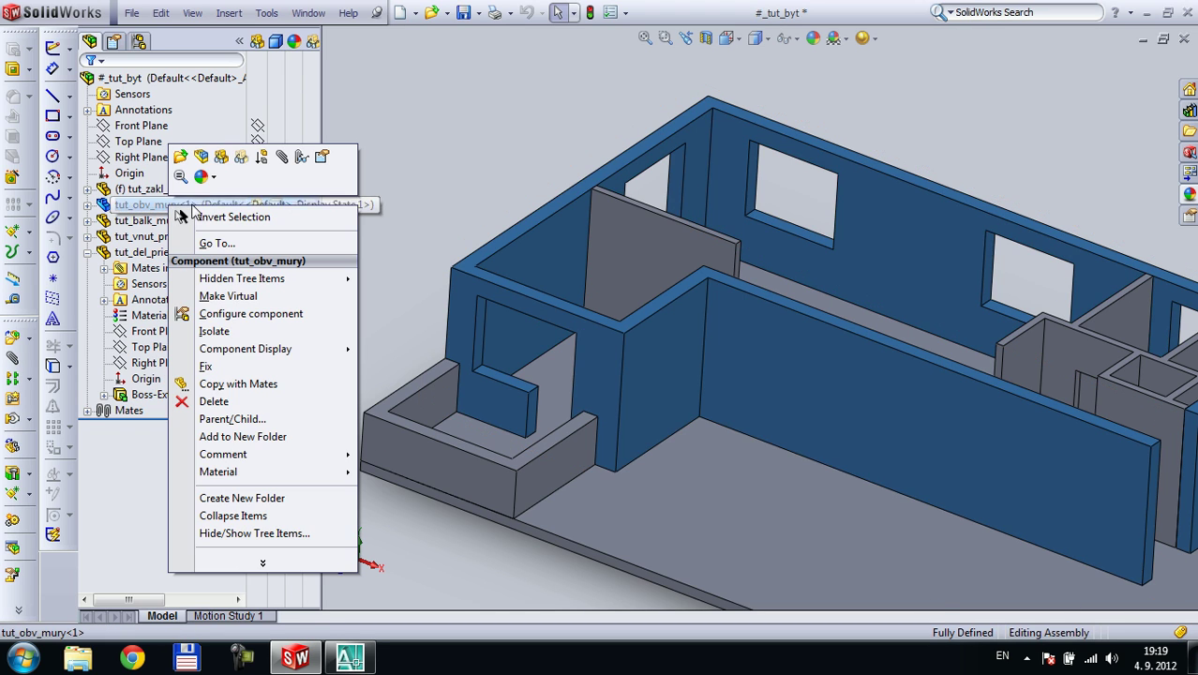
{"action": "left_click", "coordinate": [191, 161]}
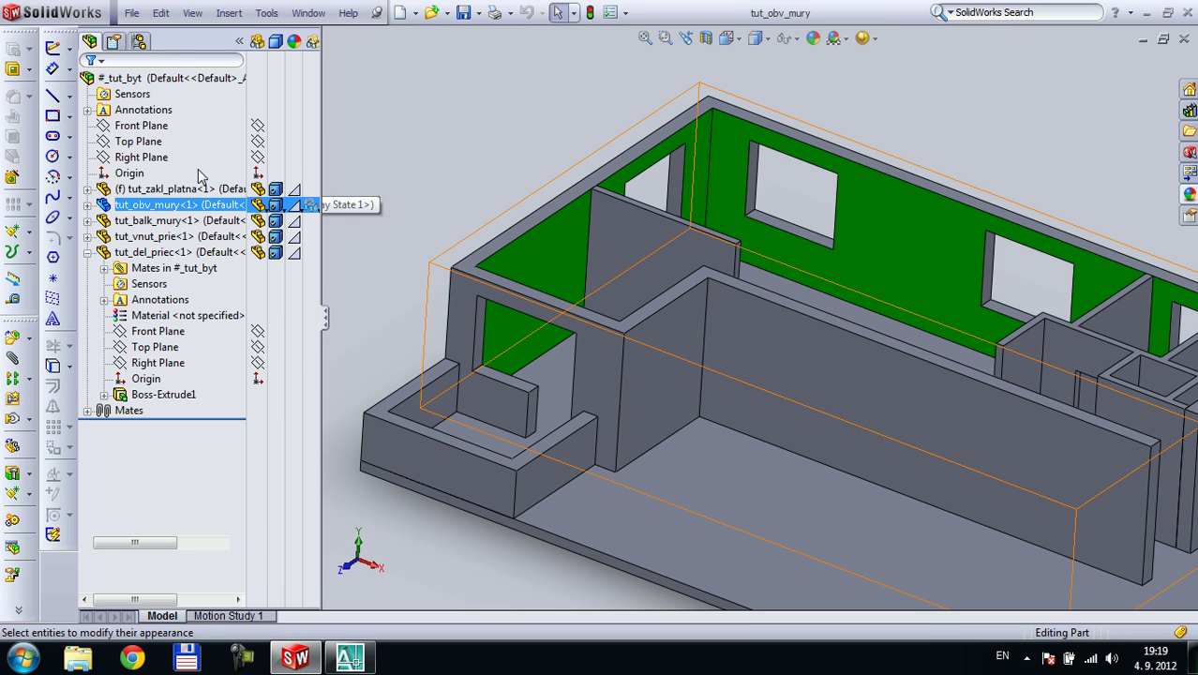
{"action": "scroll", "coordinate": [896, 305], "scroll_direction": "up", "scroll_amount": 5}
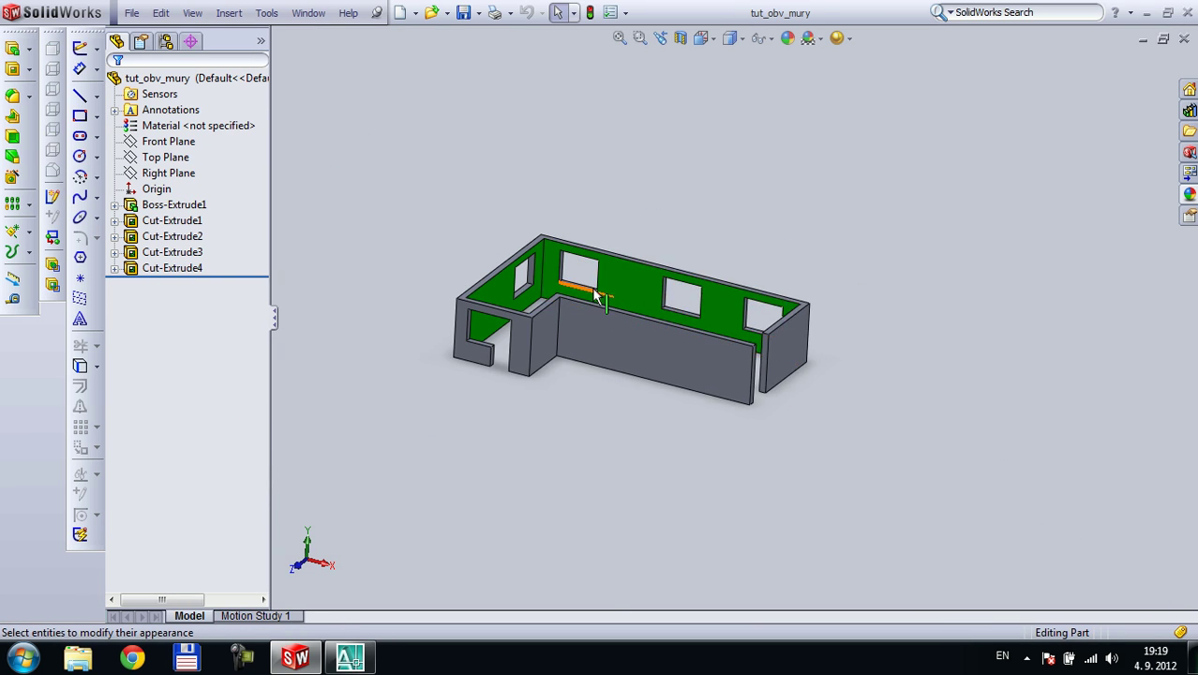
{"action": "key", "text": "f"}
Show the part's display pane and remove all part appearances from tut_obv_mury
{"action": "right_click", "coordinate": [175, 126]}
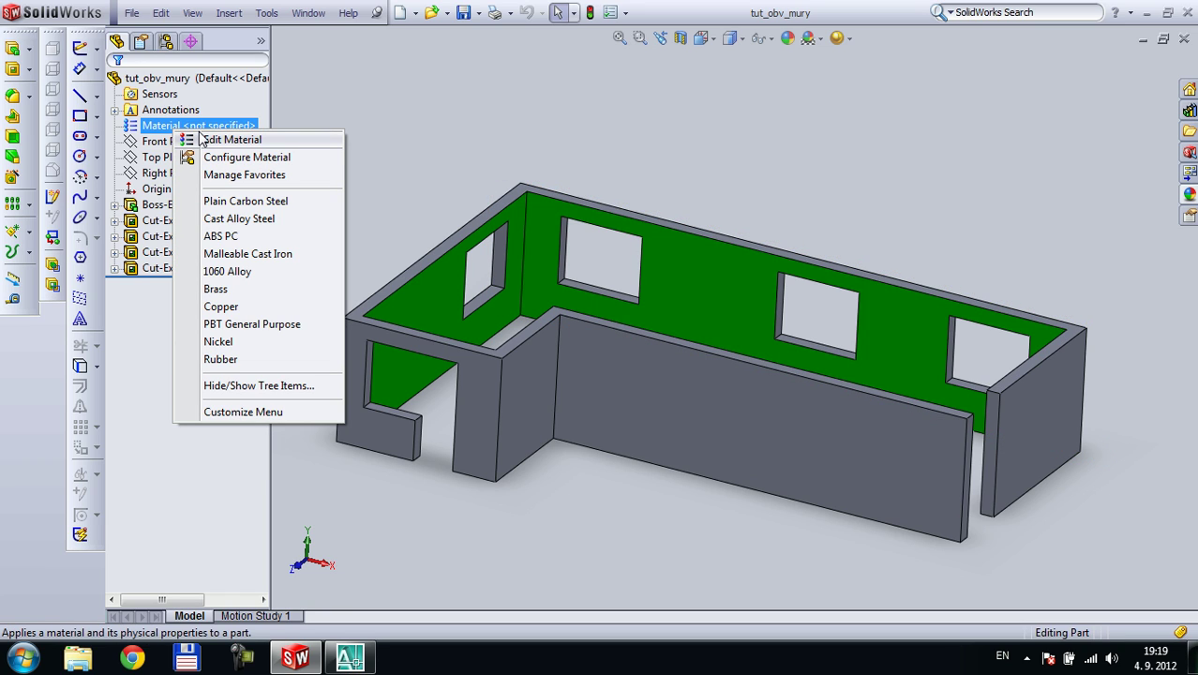
{"action": "left_click", "coordinate": [170, 125]}
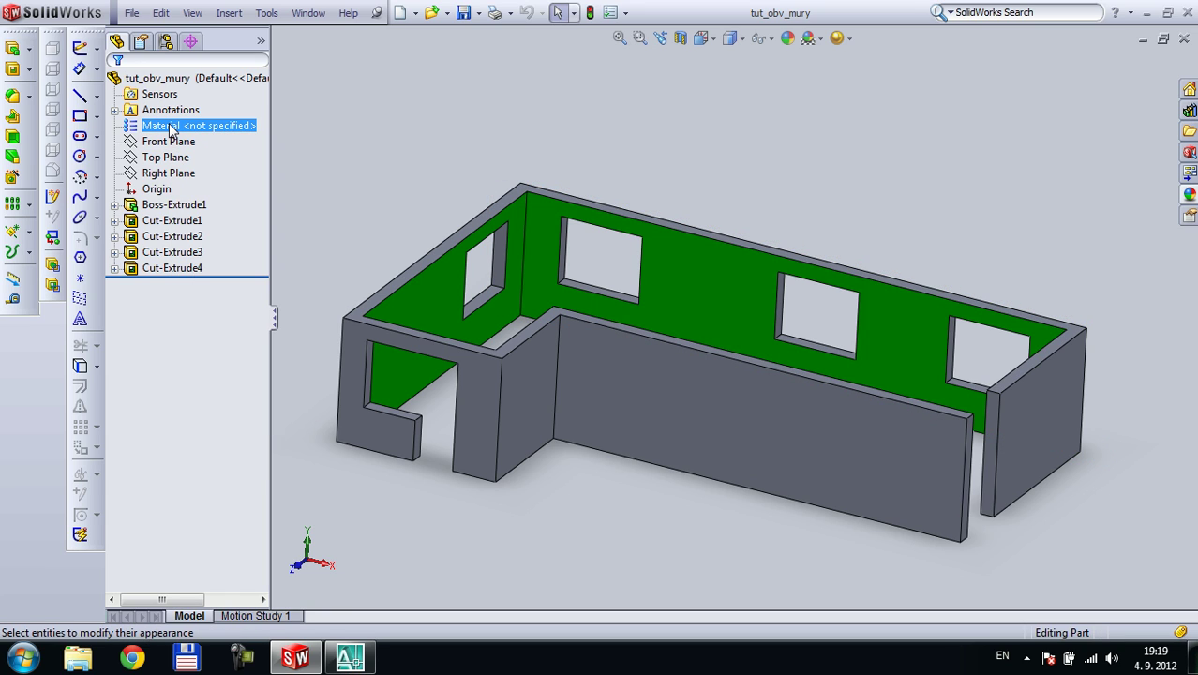
{"action": "left_click", "coordinate": [261, 41]}
{"action": "left_click", "coordinate": [315, 81]}
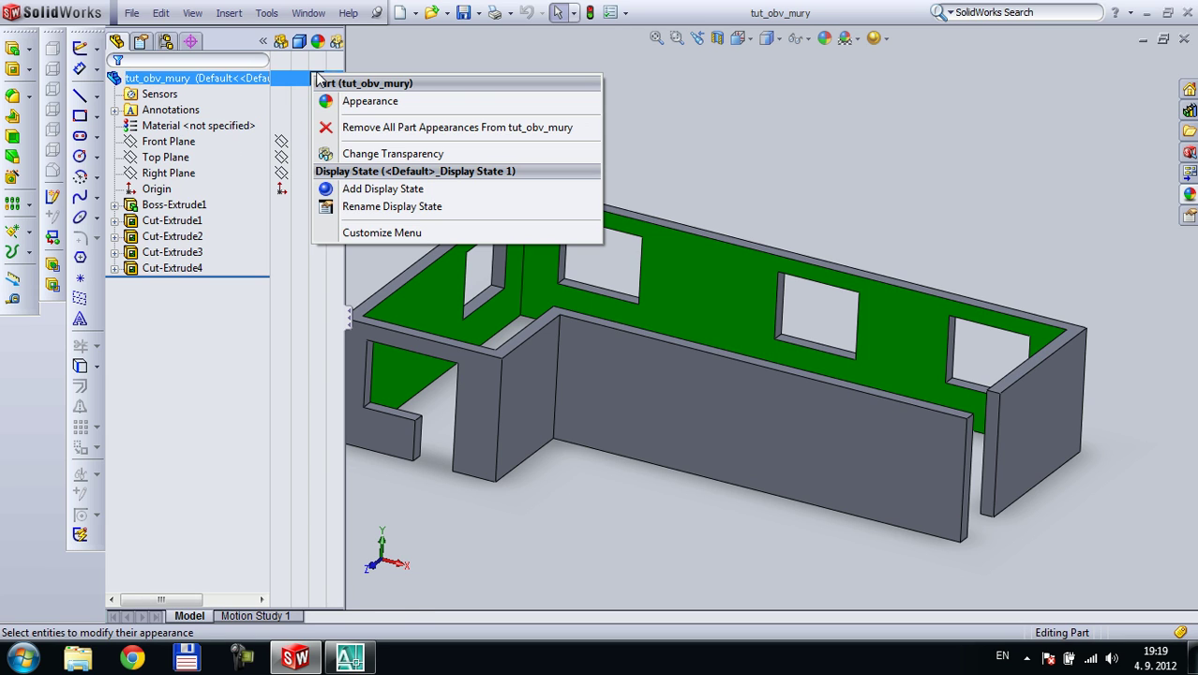
{"action": "left_click", "coordinate": [370, 101]}
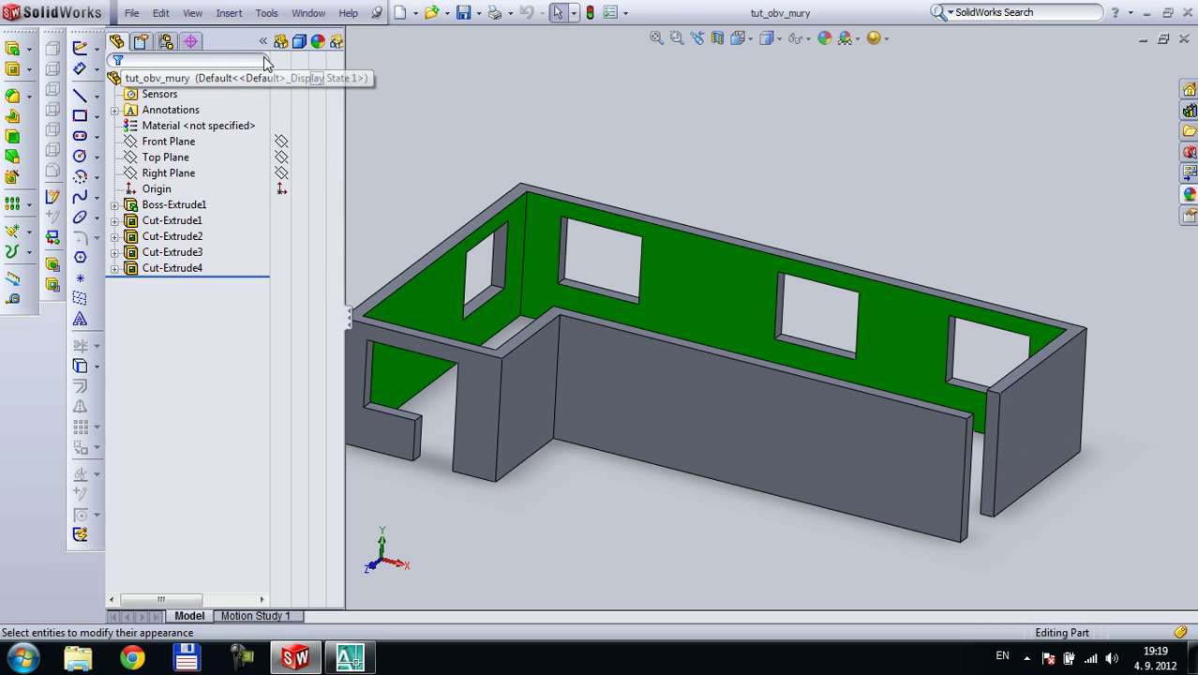
{"action": "left_click", "coordinate": [317, 79]}
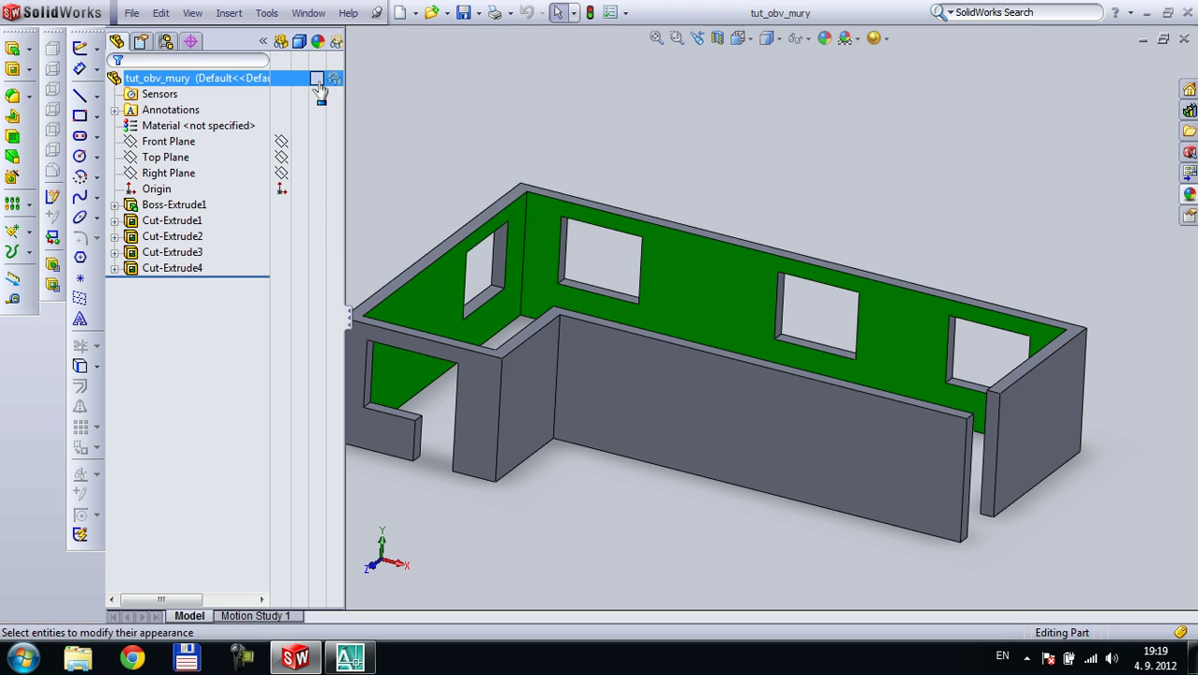
{"action": "right_click", "coordinate": [318, 83]}
{"action": "left_click", "coordinate": [364, 137]}
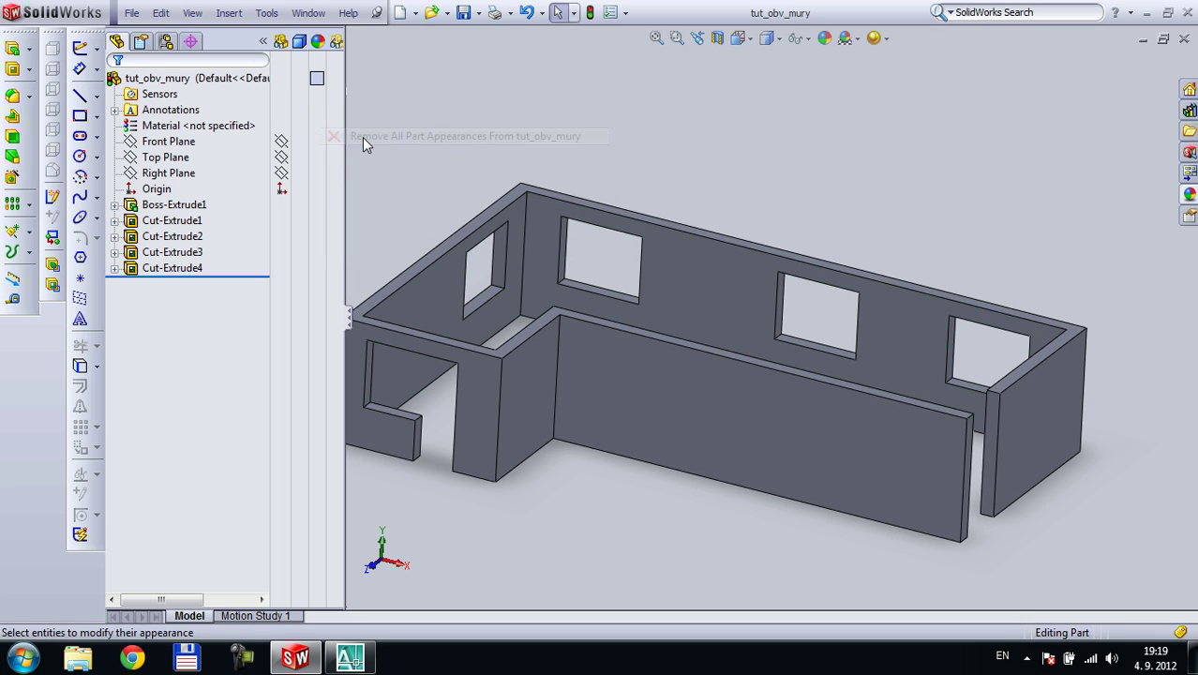
Collapse the part's display pane, save tut_obv_mury and return to the #_tut_byt assembly
{"action": "left_click", "coordinate": [263, 41]}
{"action": "scroll", "coordinate": [756, 187], "scroll_direction": "down", "scroll_amount": 5}
{"action": "middle_click_drag", "start_coordinate": [733, 147], "coordinate": [785, 278]}
{"action": "key", "text": "ctrl+s"}
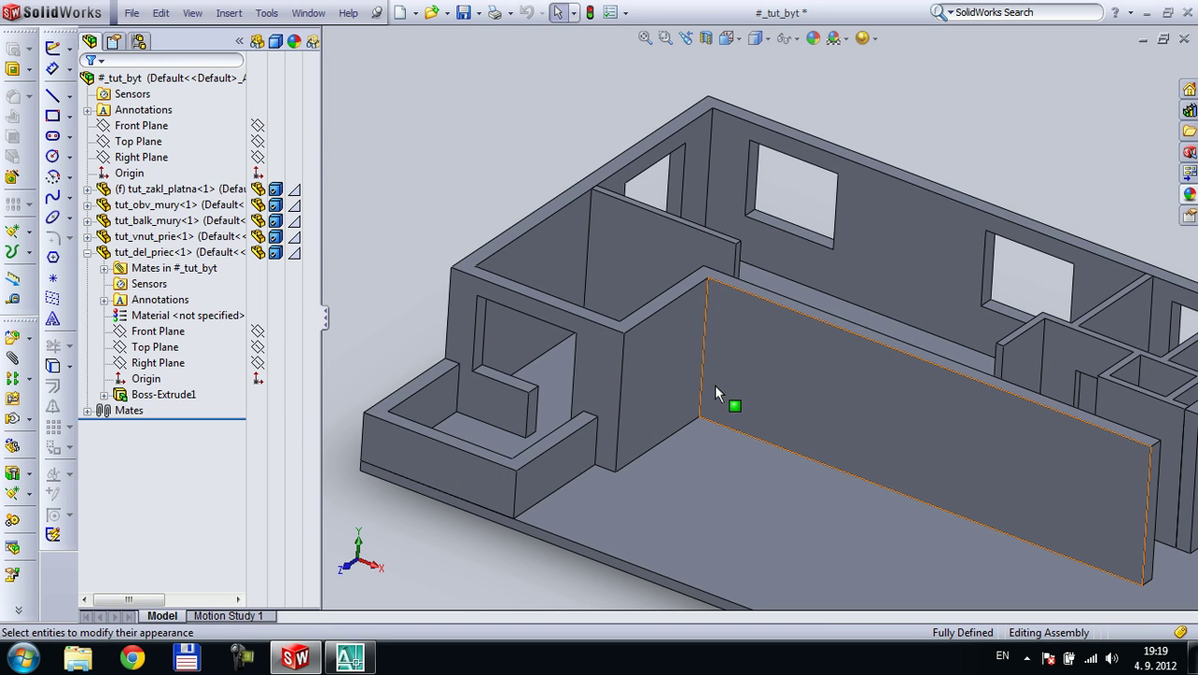
Examine the apartment assembly's outer walls, windows and inner partitions from several sides
{"action": "middle_click_drag", "start_coordinate": [834, 362], "coordinate": [823, 312], "text": "shift"}
{"action": "middle_click", "coordinate": [815, 301]}
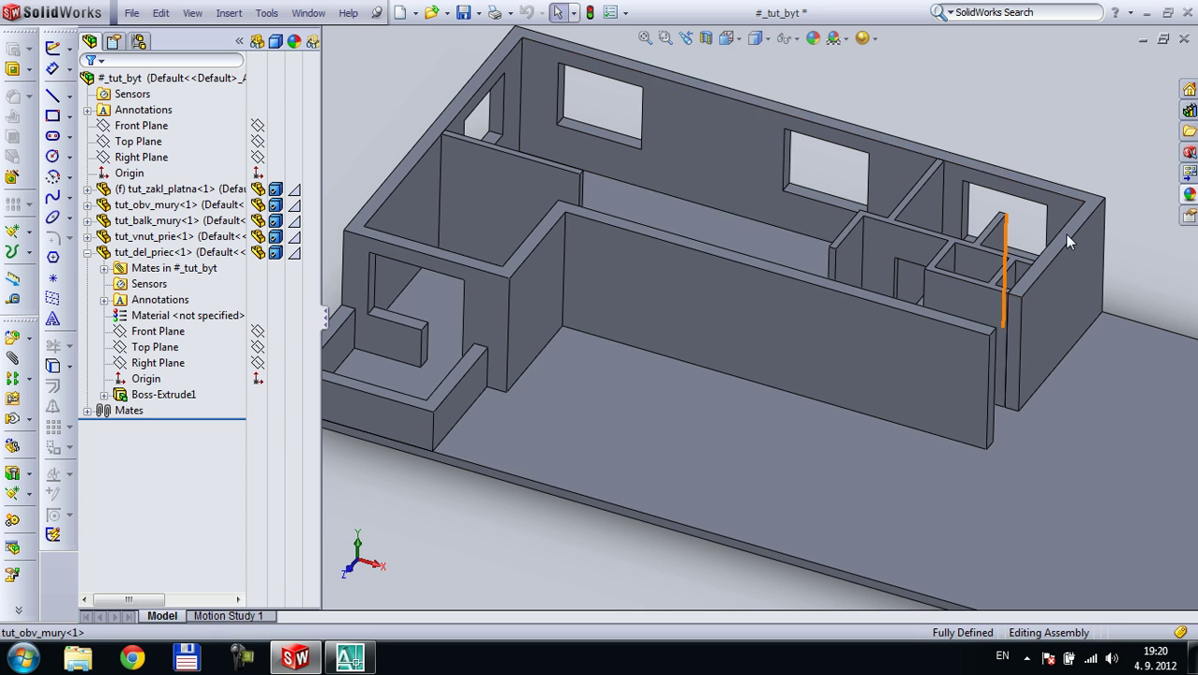
{"action": "scroll", "coordinate": [796, 227], "scroll_direction": "down", "scroll_amount": 5}
{"action": "scroll", "coordinate": [836, 264], "scroll_direction": "up", "scroll_amount": 5}
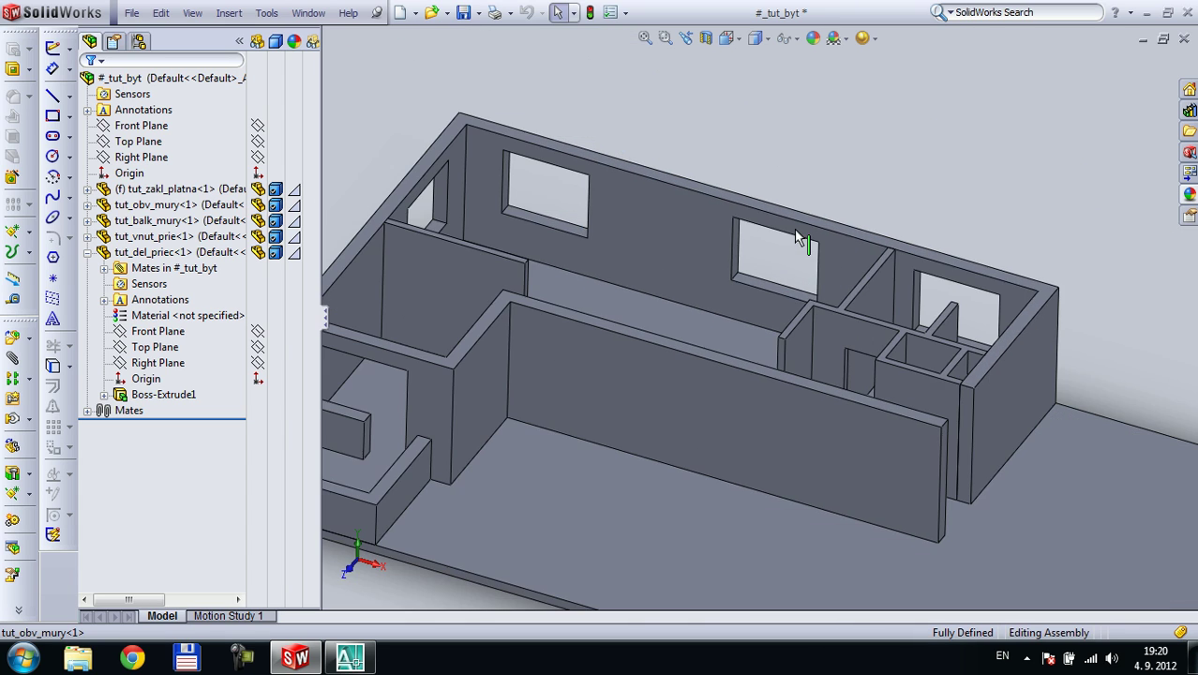
{"action": "middle_click", "coordinate": [774, 279]}
{"action": "middle_click_drag", "start_coordinate": [774, 279], "coordinate": [538, 271]}
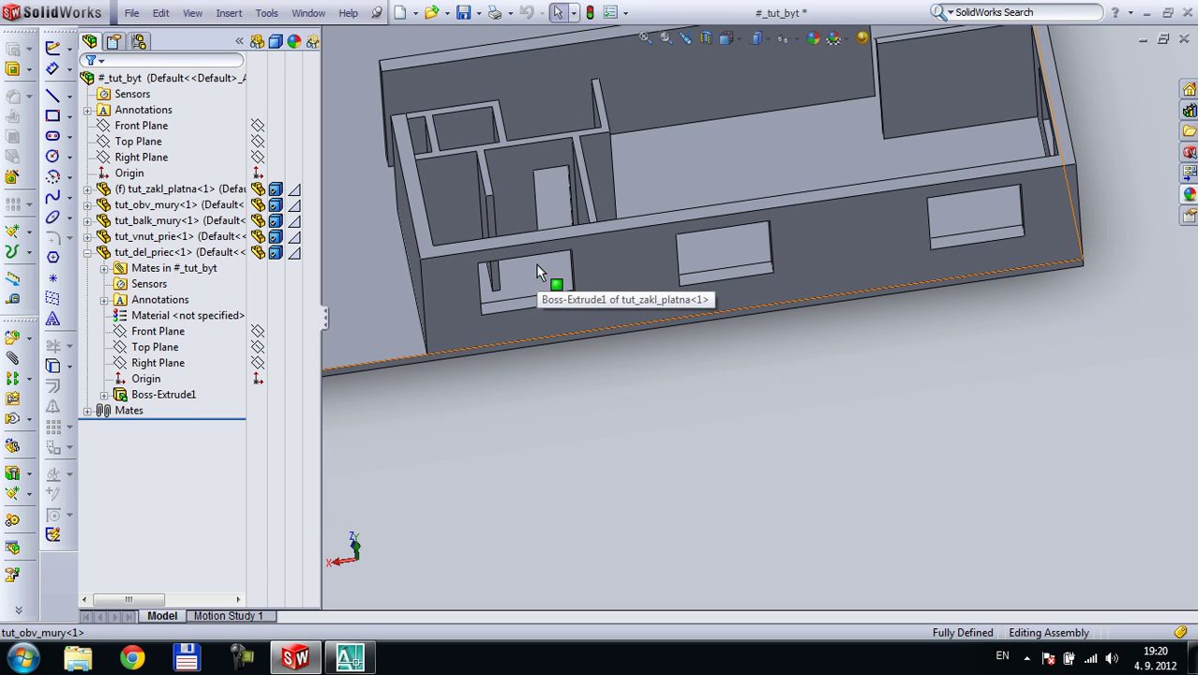
{"action": "middle_click_drag", "start_coordinate": [562, 335], "coordinate": [636, 310]}
{"action": "scroll", "coordinate": [618, 298], "scroll_direction": "up", "scroll_amount": 3}
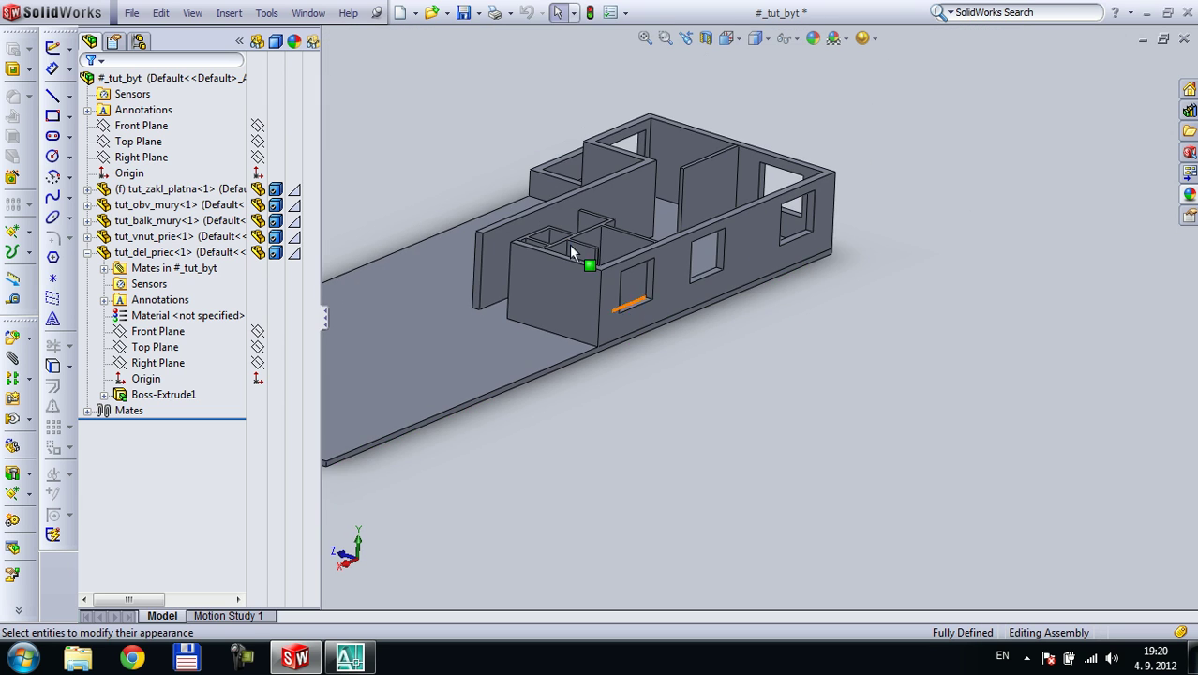
{"action": "scroll", "coordinate": [571, 250], "scroll_direction": "down", "scroll_amount": 3}
{"action": "middle_click", "coordinate": [791, 208]}
{"action": "middle_click_drag", "start_coordinate": [791, 208], "coordinate": [782, 261]}
{"action": "scroll", "coordinate": [778, 259], "scroll_direction": "down", "scroll_amount": 2}
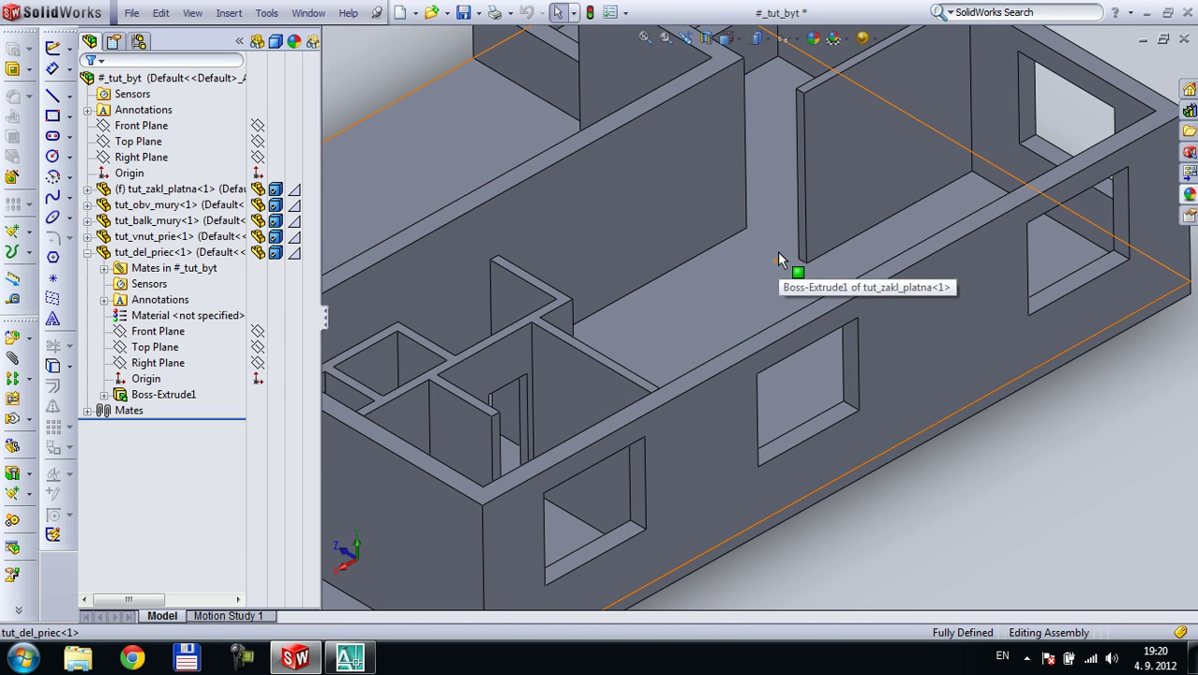
{"action": "scroll", "coordinate": [782, 264], "scroll_direction": "up", "scroll_amount": 3}
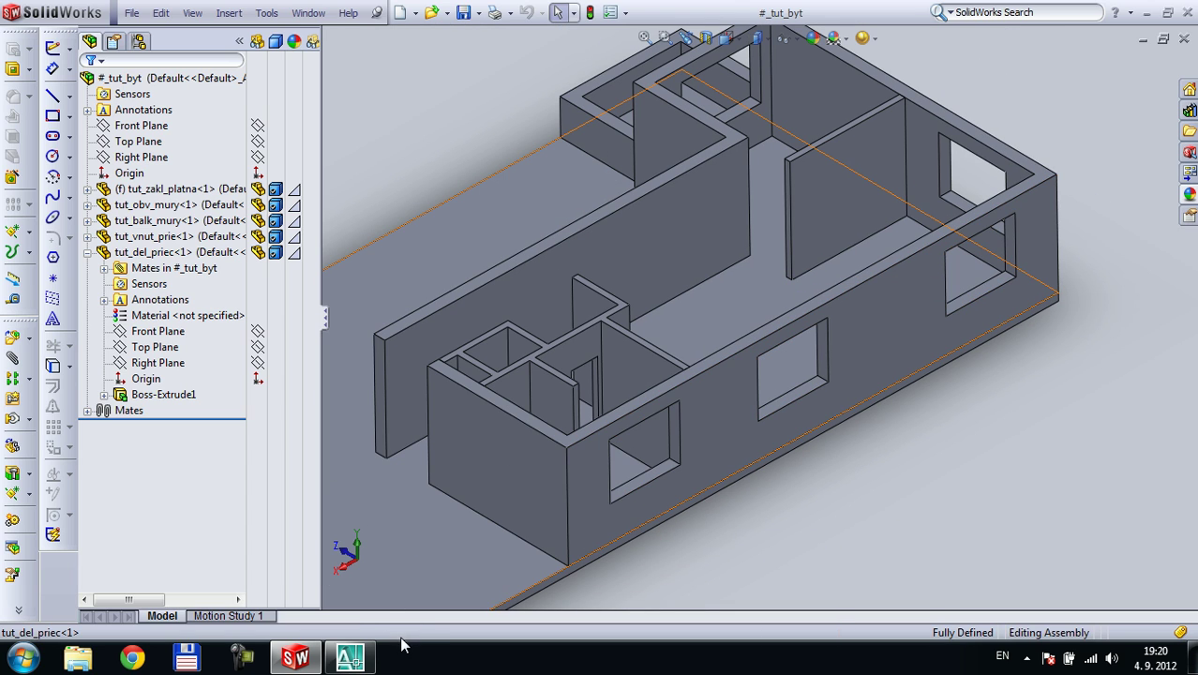
{"action": "mouse_move", "coordinate": [303, 660]}
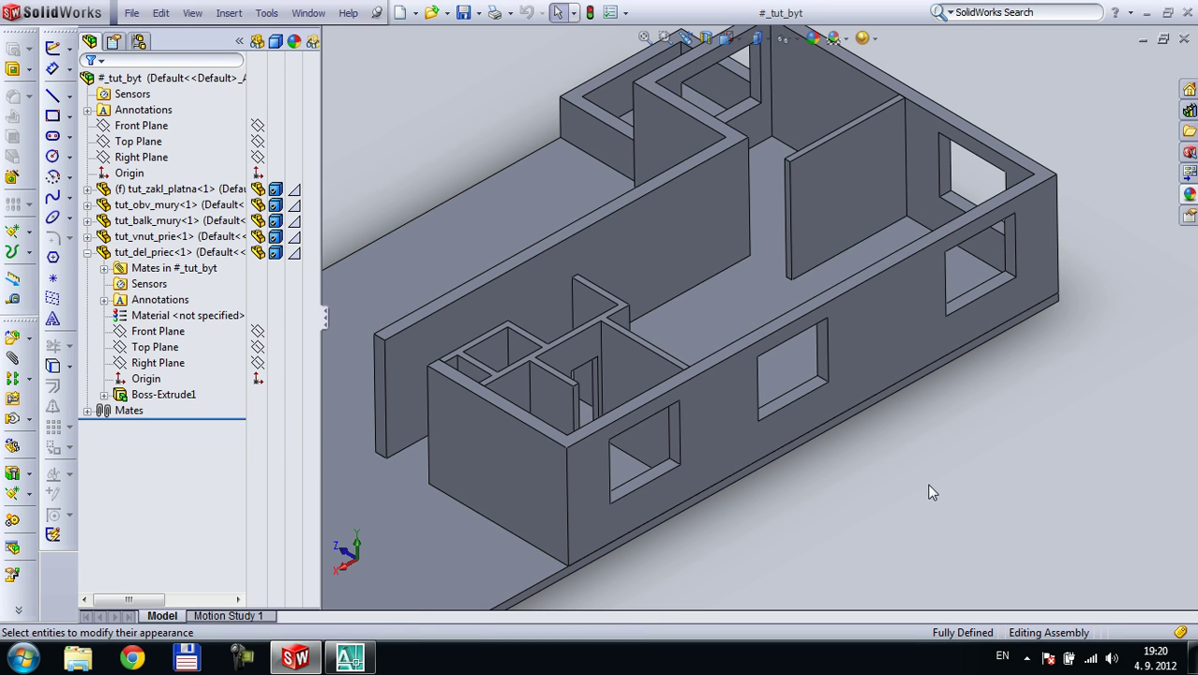
{"action": "scroll", "coordinate": [768, 342], "scroll_direction": "up", "scroll_amount": 1}
{"action": "scroll", "coordinate": [724, 261], "scroll_direction": "down", "scroll_amount": 1}
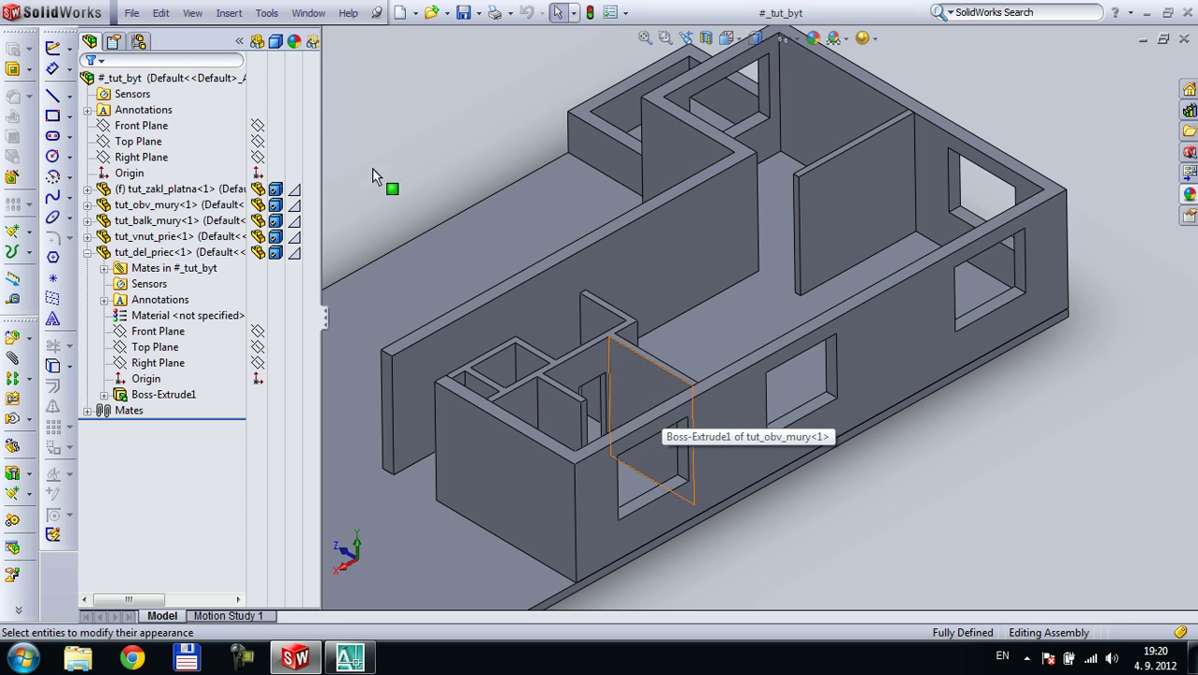
Collapse the assembly's display pane and view the apartment from its long window wall
{"action": "left_click", "coordinate": [239, 41]}
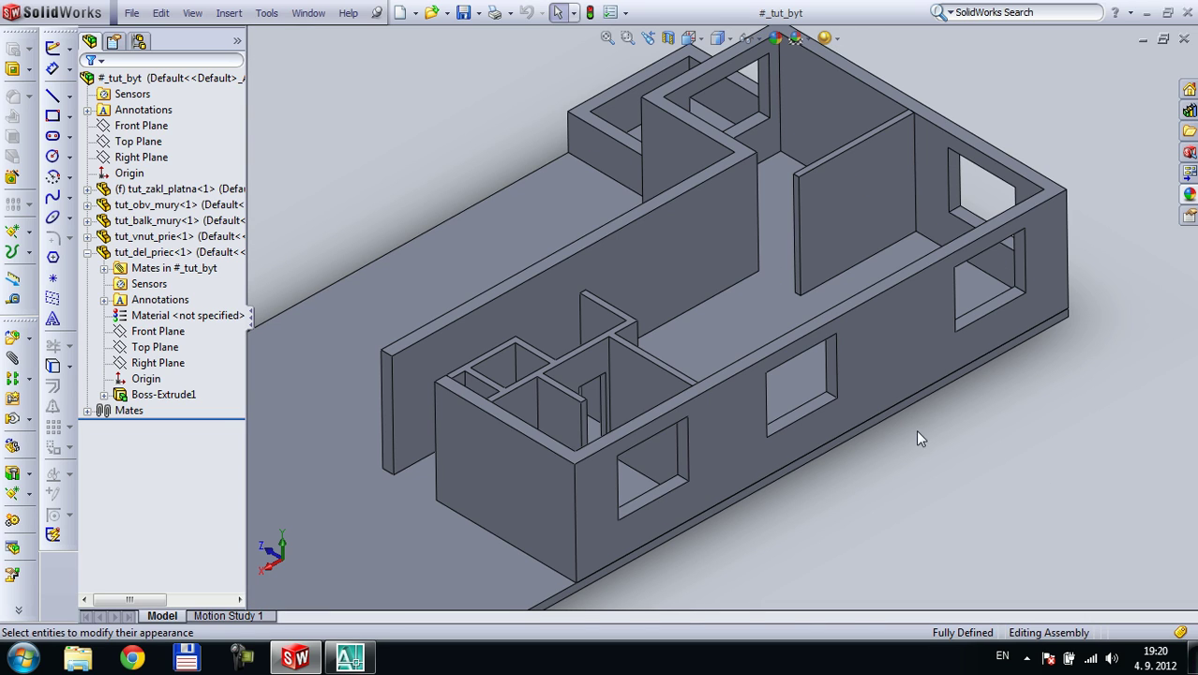
{"action": "left_click", "coordinate": [621, 526]}
{"action": "middle_click_drag", "start_coordinate": [620, 526], "coordinate": [846, 406]}
{"action": "scroll", "coordinate": [846, 402], "scroll_direction": "down", "scroll_amount": 1}
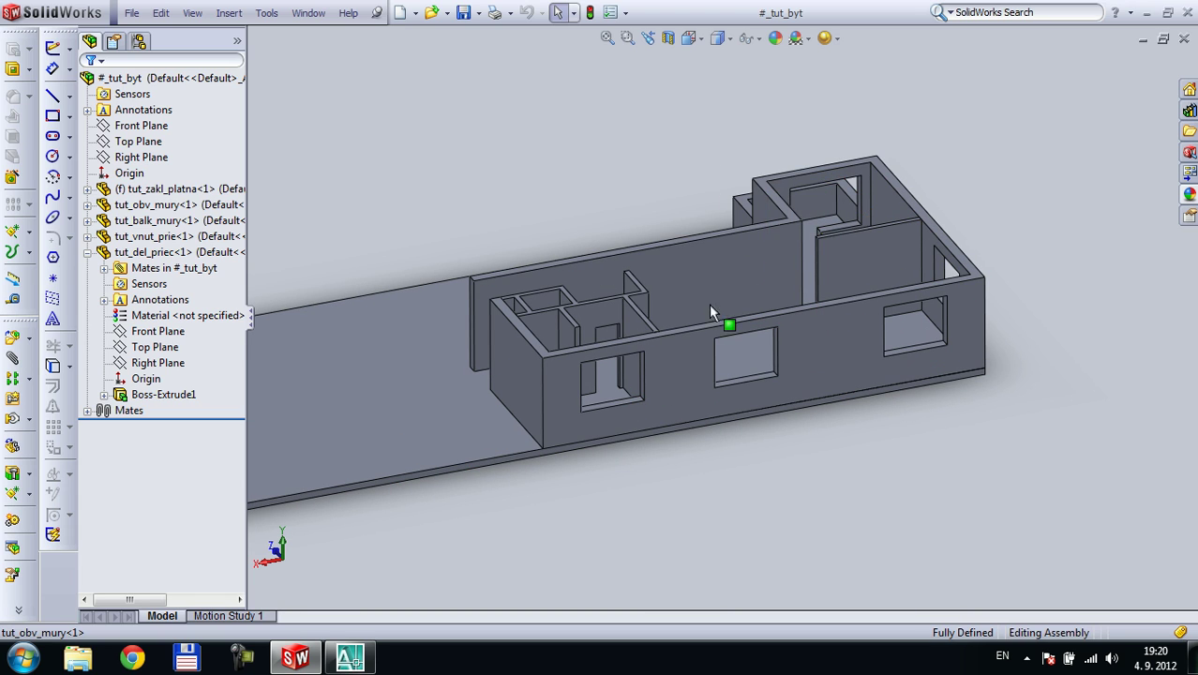
{"action": "scroll", "coordinate": [608, 215], "scroll_direction": "down", "scroll_amount": 1}
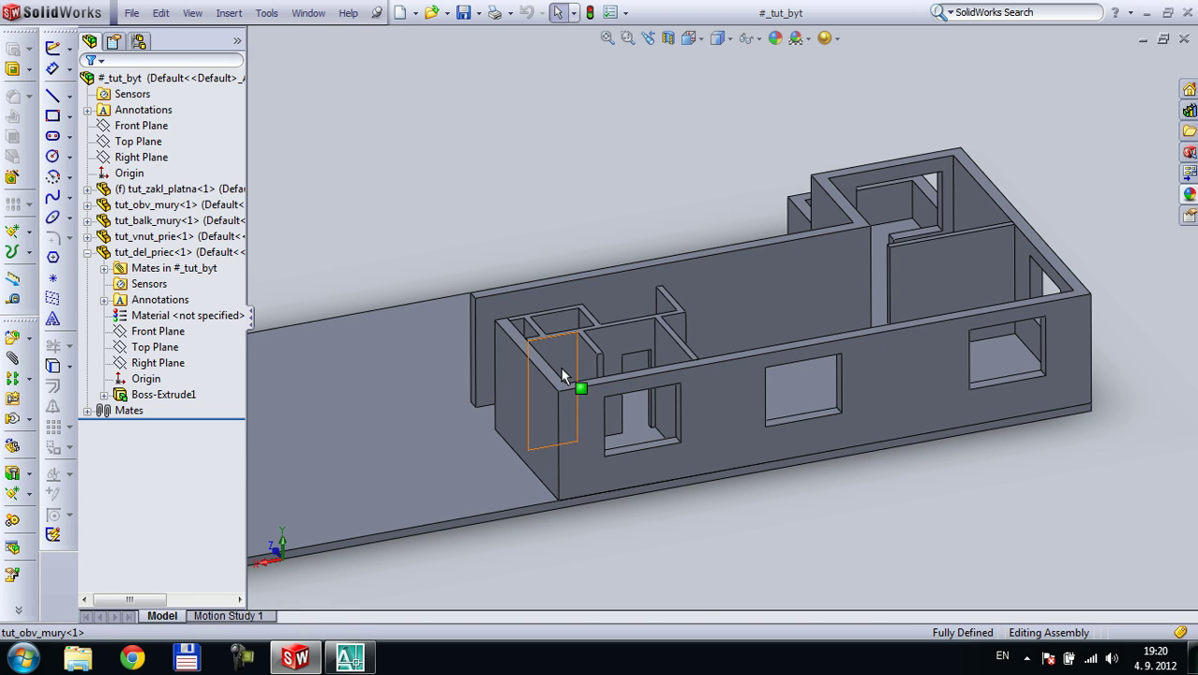